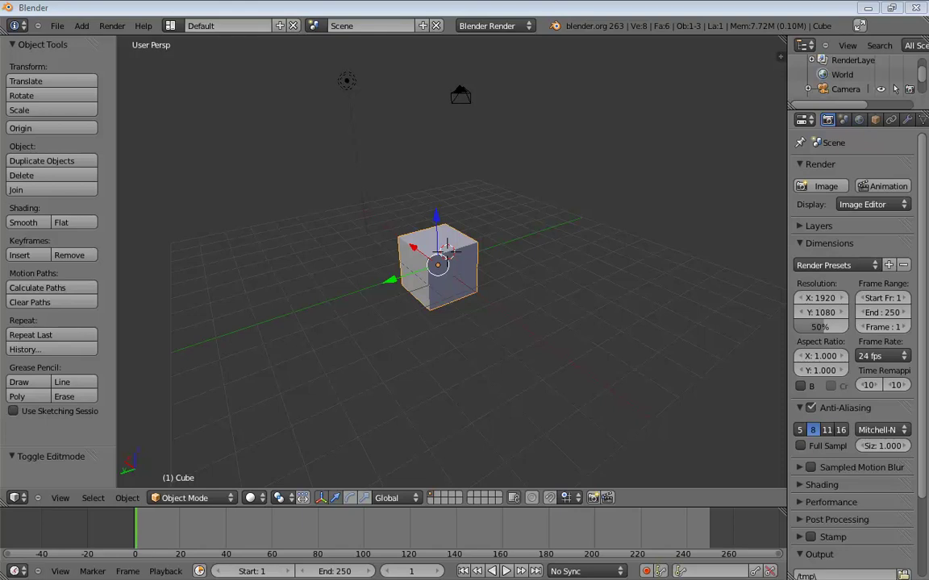
# - Switch the default cube to Edit Mode
pyautogui.moveTo(560, 292); pyautogui.dragTo(522, 304, button='middle')
pyautogui.press('Tab')
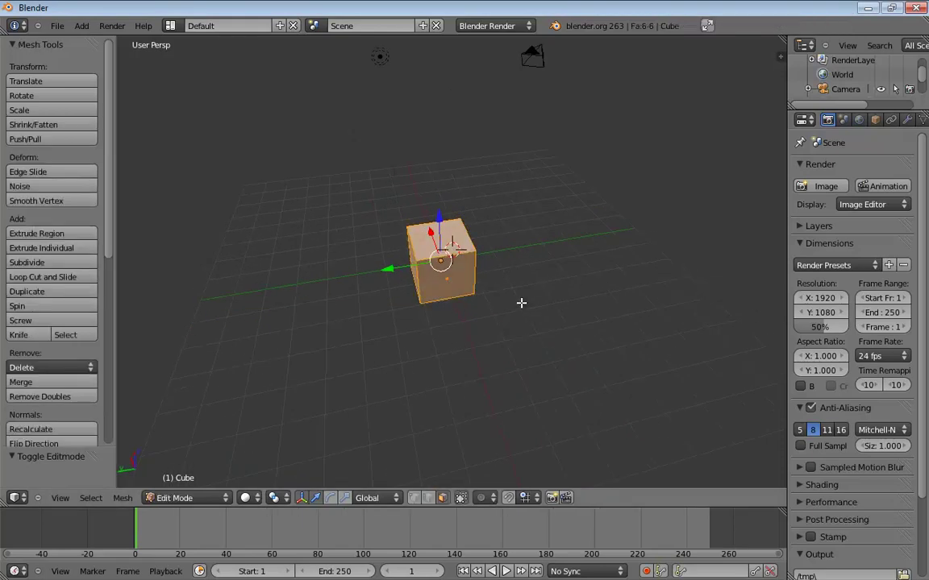
pyautogui.moveTo(524, 290); pyautogui.dragTo(525, 262, button='middle')
pyautogui.scroll(3, 536, 268)
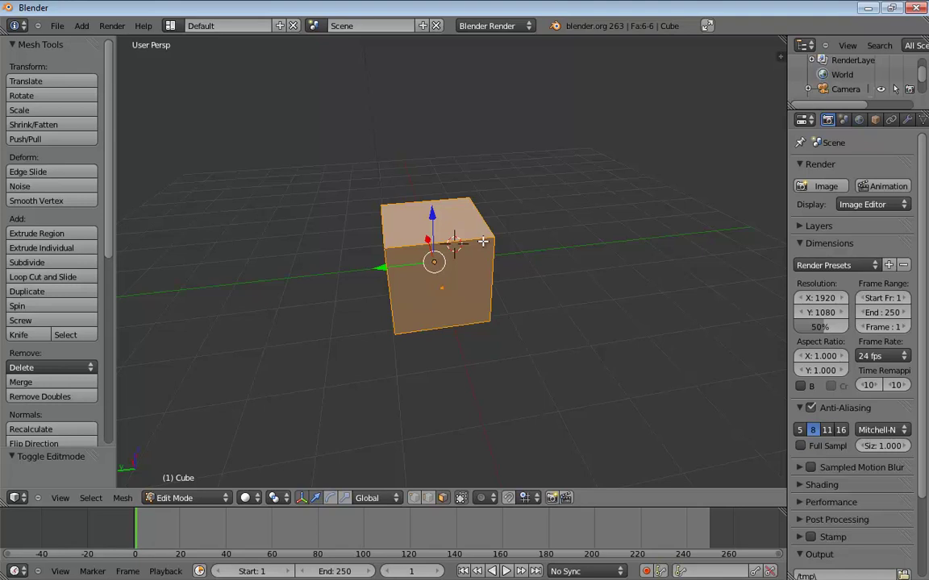
# - Preview a vertical loop cut around the deselected cube with varying numbers of cuts, ending on a single cut
pyautogui.press('a')
pyautogui.hotkey('ctrl', 'r')
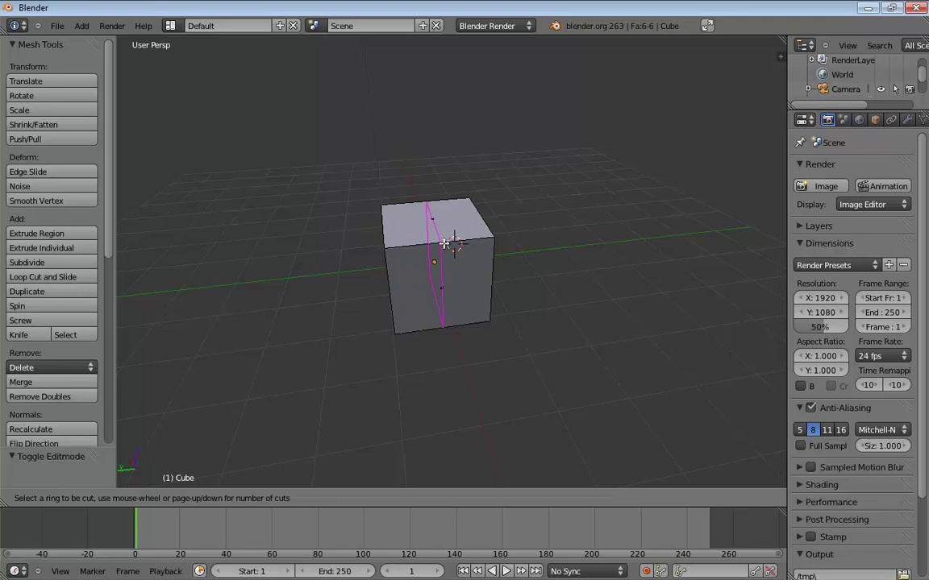
pyautogui.scroll(10, 434, 237)
pyautogui.scroll(-10, 434, 237)
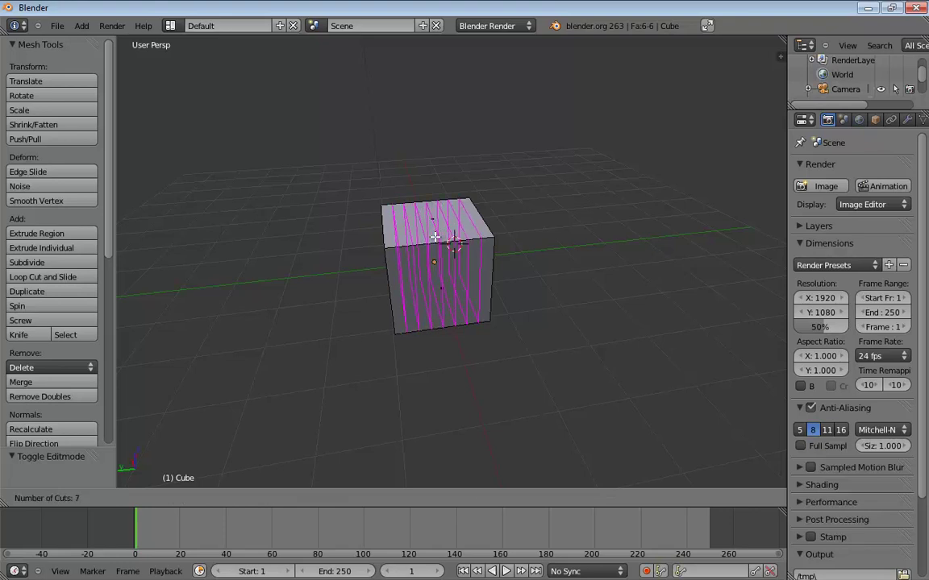
pyautogui.scroll(14, 434, 237)
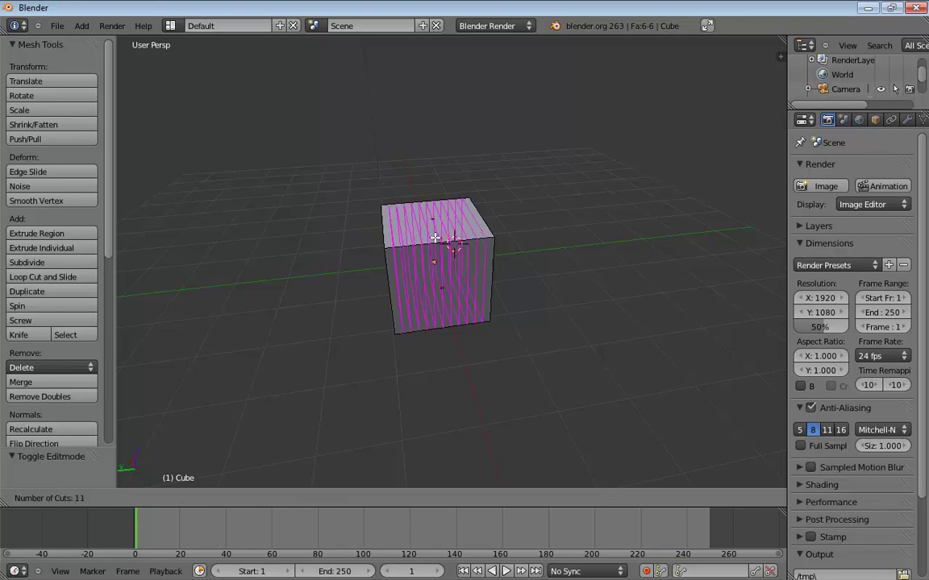
pyautogui.scroll(-14, 434, 237)
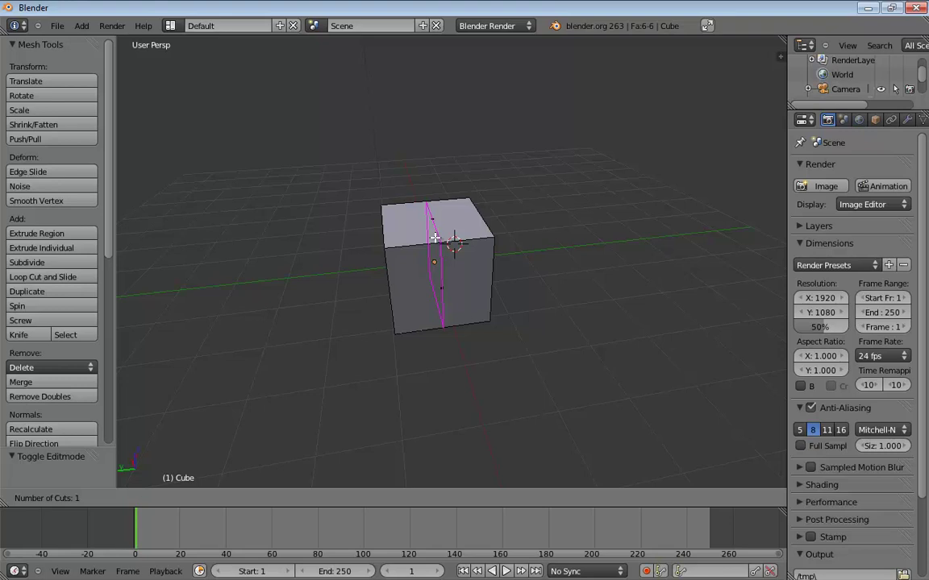
pyautogui.scroll(7, 434, 236)
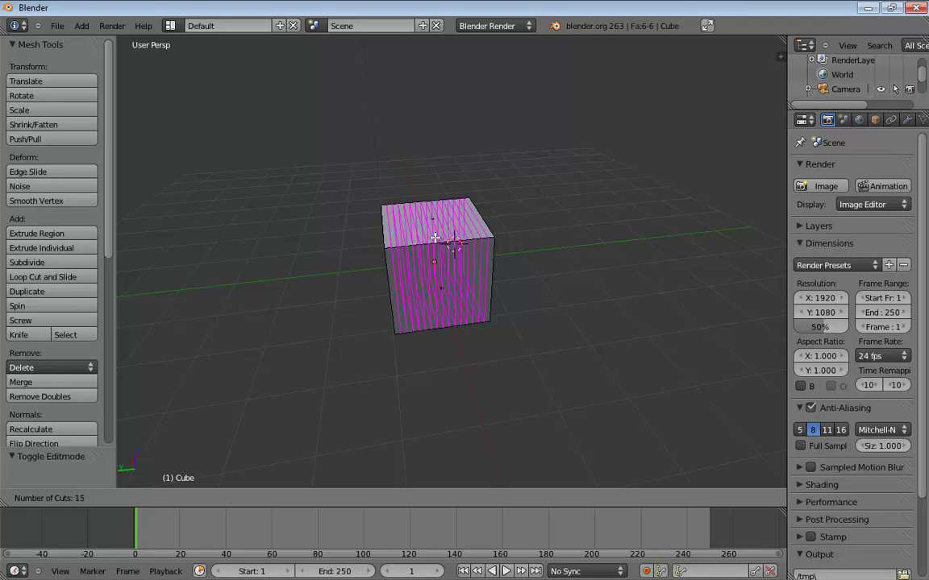
pyautogui.scroll(-7, 435, 237)
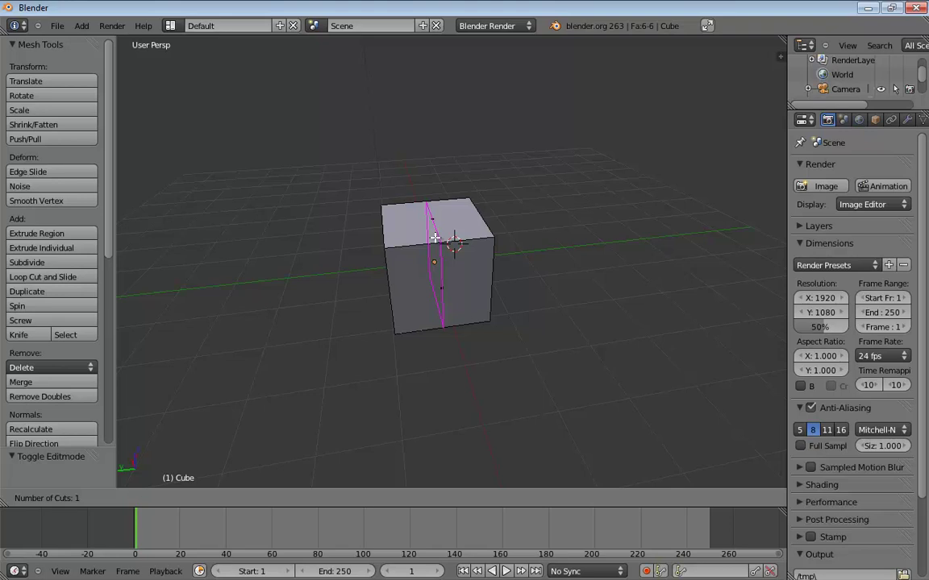
pyautogui.scroll(20, 434, 237)
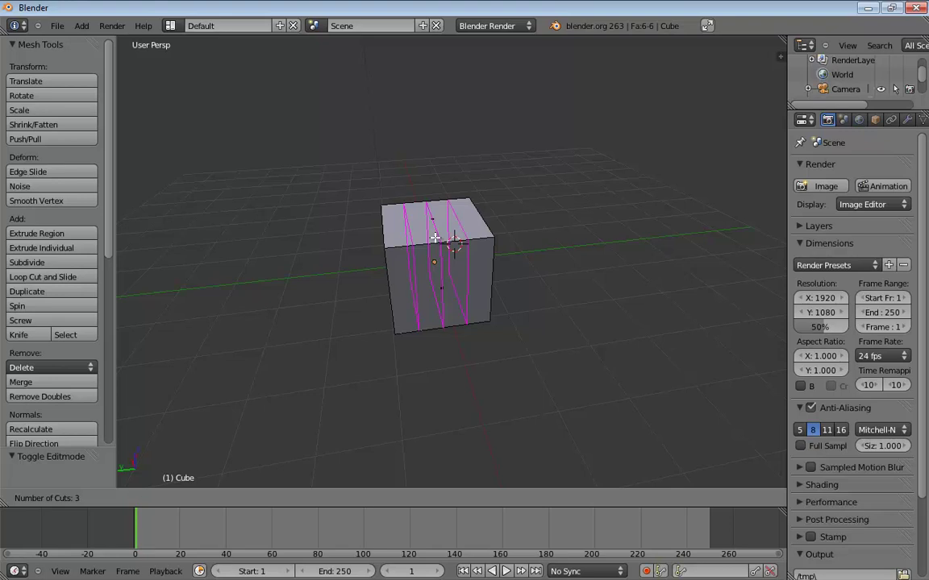
pyautogui.scroll(-20, 437, 247)
pyautogui.scroll(15, 437, 247)
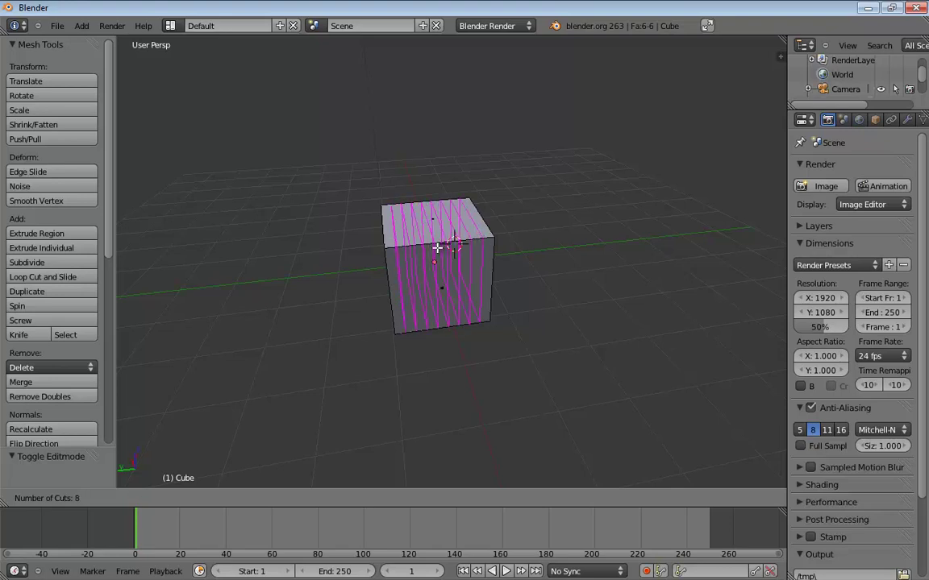
pyautogui.scroll(-15, 437, 247)
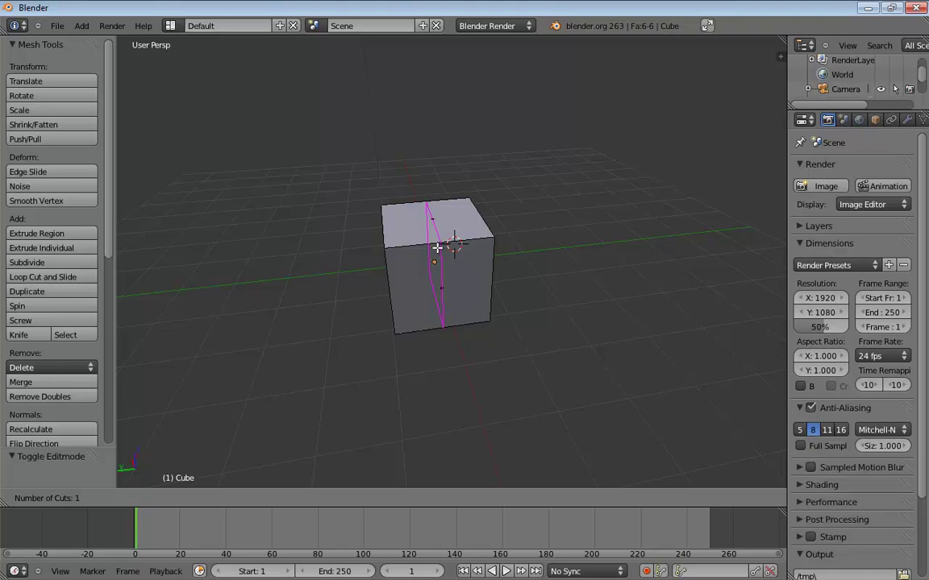
pyautogui.scroll(15, 437, 247)
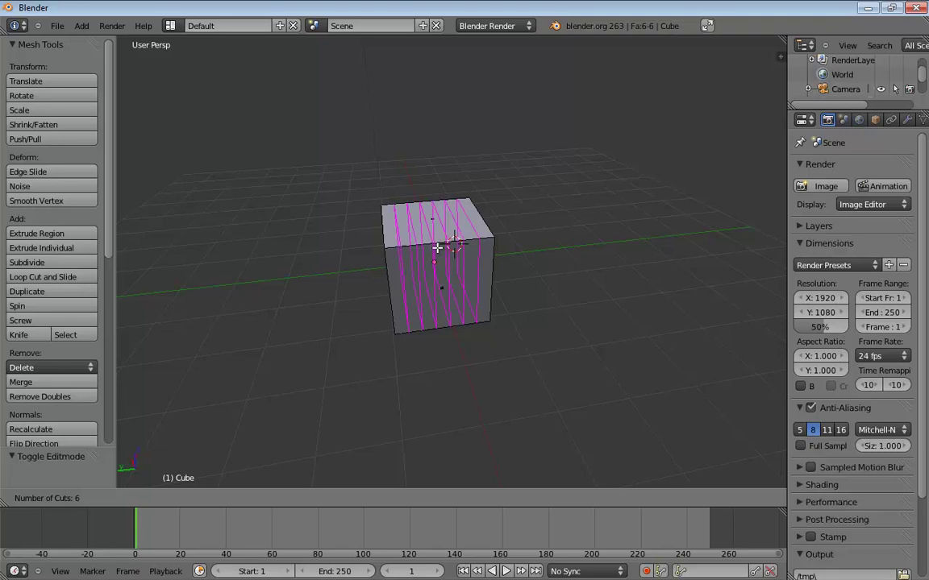
pyautogui.scroll(-10, 437, 248)
pyautogui.scroll(10, 437, 247)
pyautogui.scroll(-7, 437, 248)
pyautogui.scroll(-8, 436, 248)
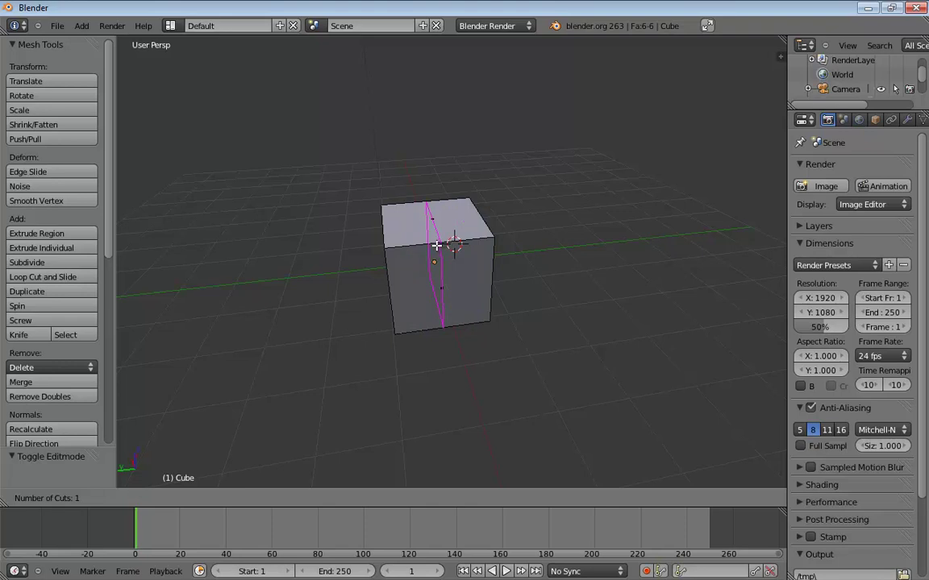
pyautogui.scroll(6, 436, 245)
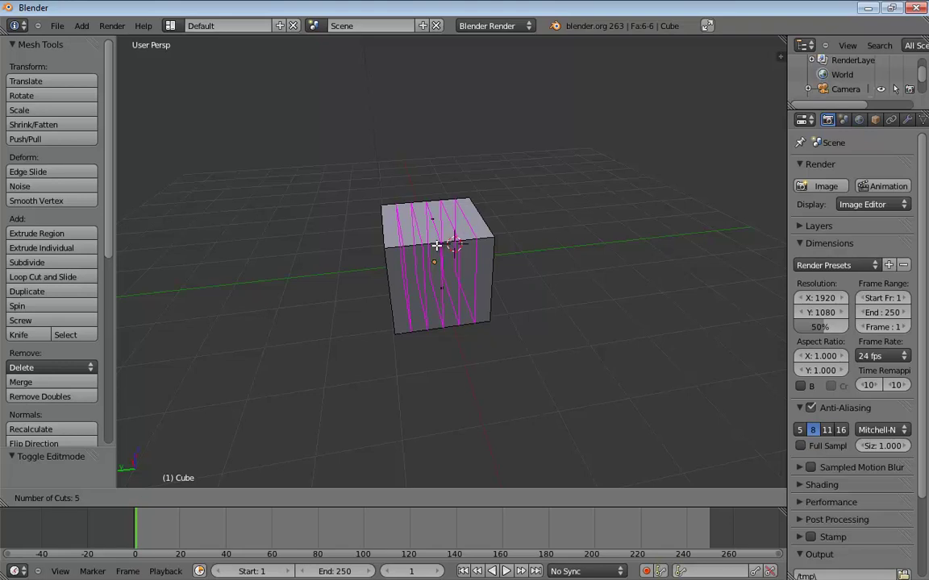
pyautogui.scroll(-6, 436, 245)
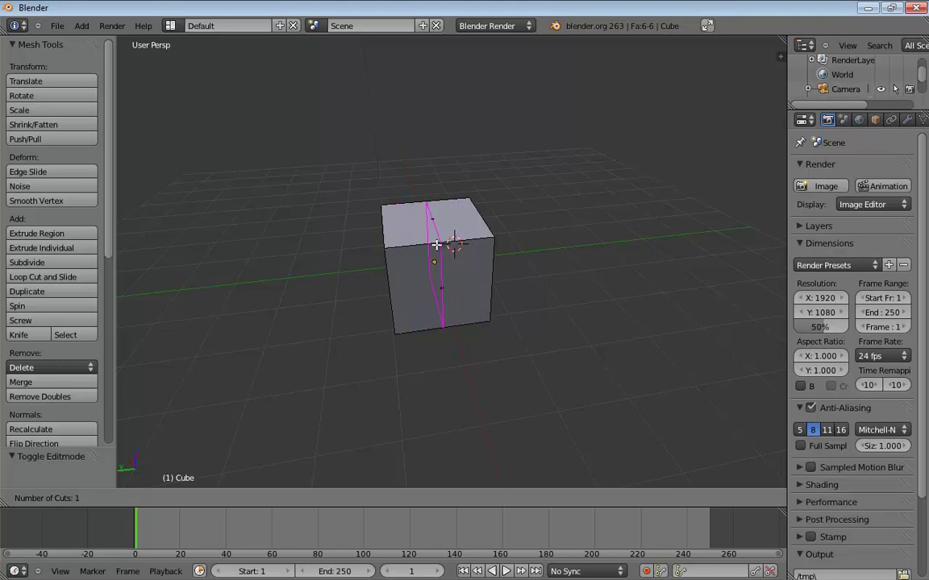
# - Slide the single loop cut close to one side edge of the cube, place it, and undo it
pyautogui.click(436, 245)
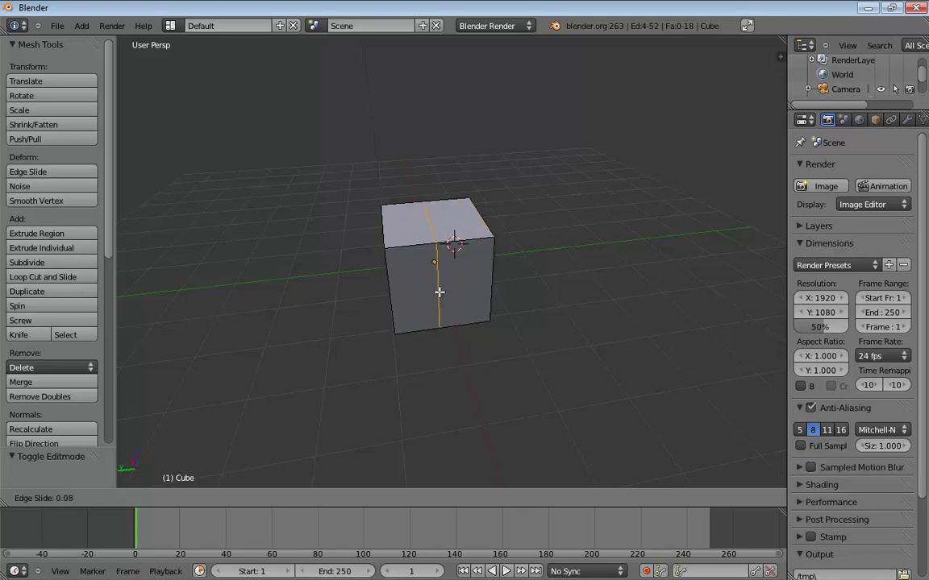
pyautogui.click(413, 246)
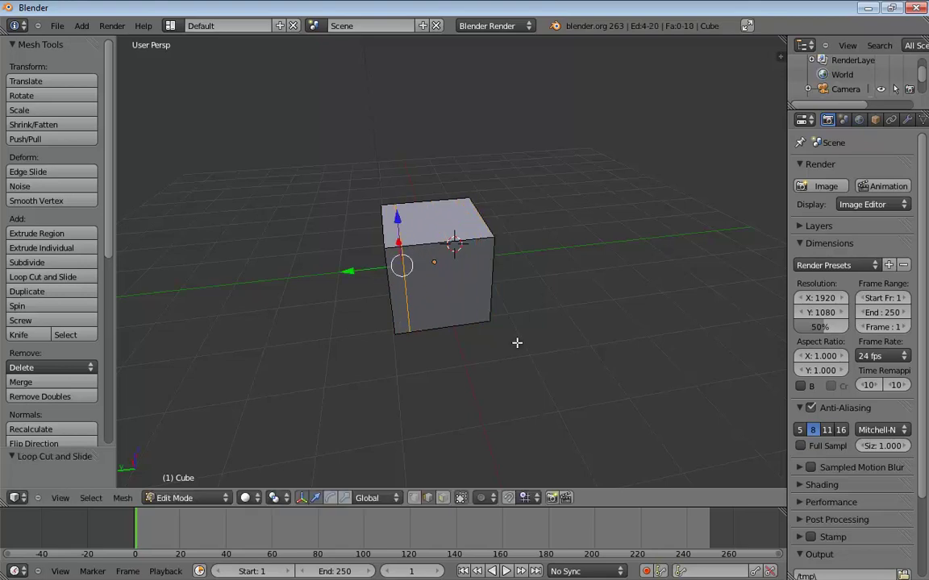
pyautogui.hotkey('ctrl', 'z')
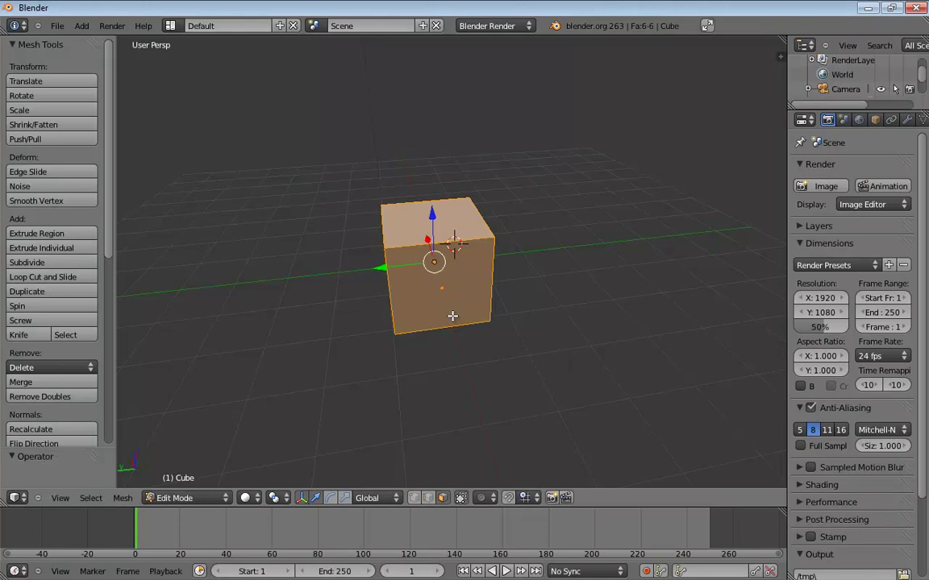
# - Place a single vertical loop cut through the middle of the cube, and undo it
pyautogui.hotkey('ctrl', 'r')
pyautogui.click(435, 253)
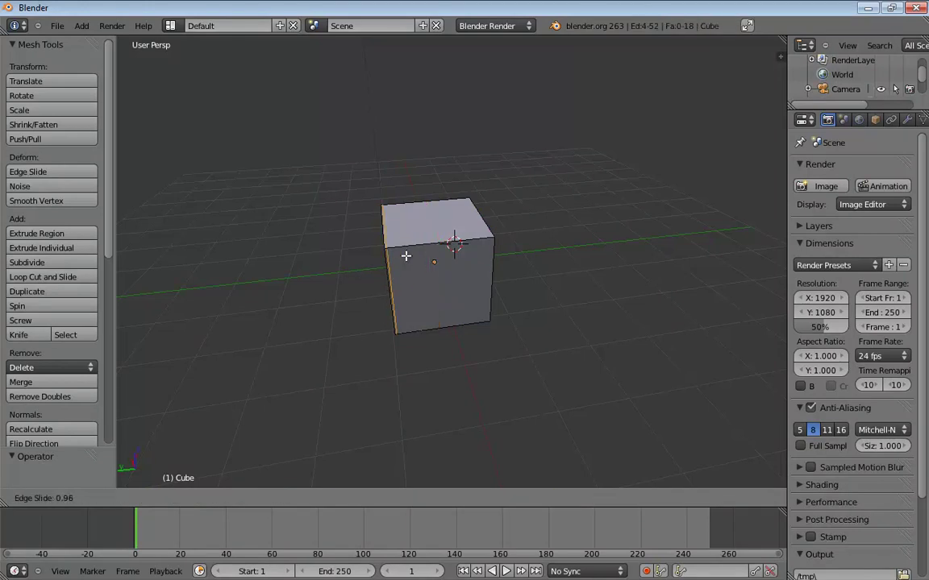
pyautogui.click(448, 244)
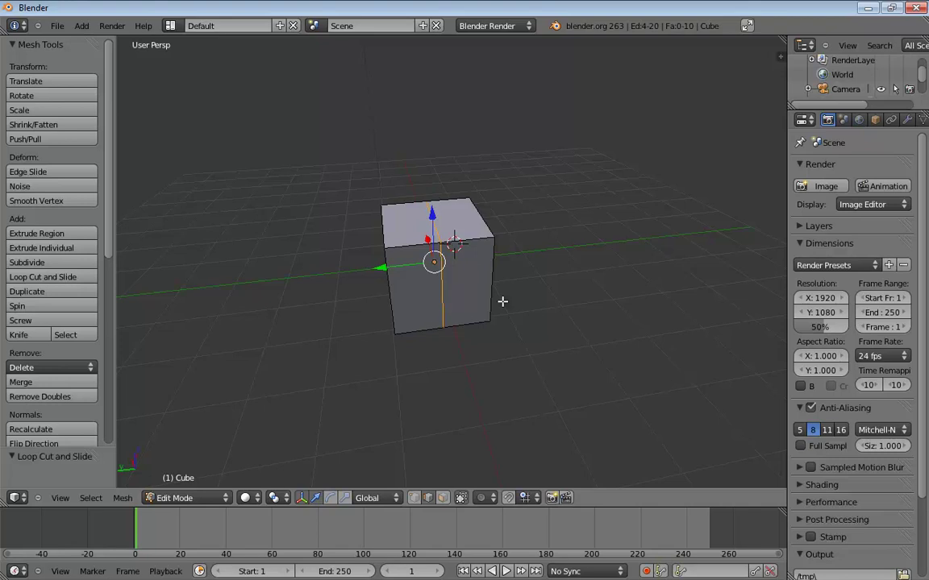
pyautogui.press('a')
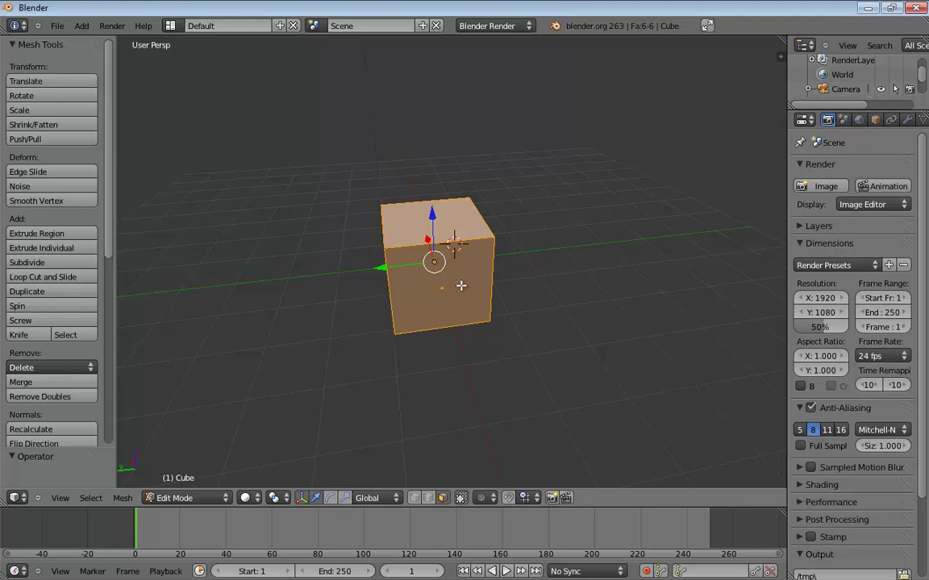
# - Try a vertical loop cut on the cube with numeric edge slide values, ending with 0.2, and undo it
pyautogui.hotkey('ctrl', 'r')
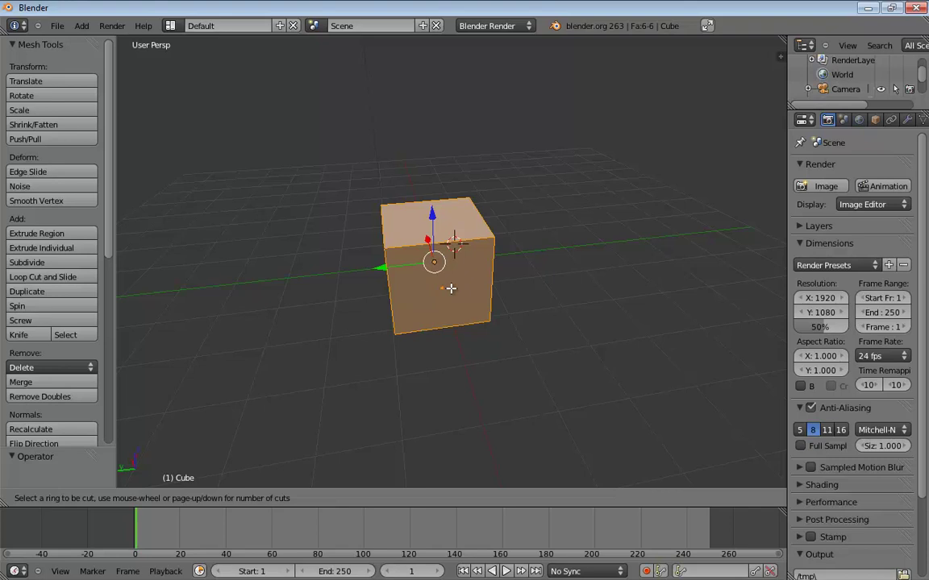
pyautogui.press('a')
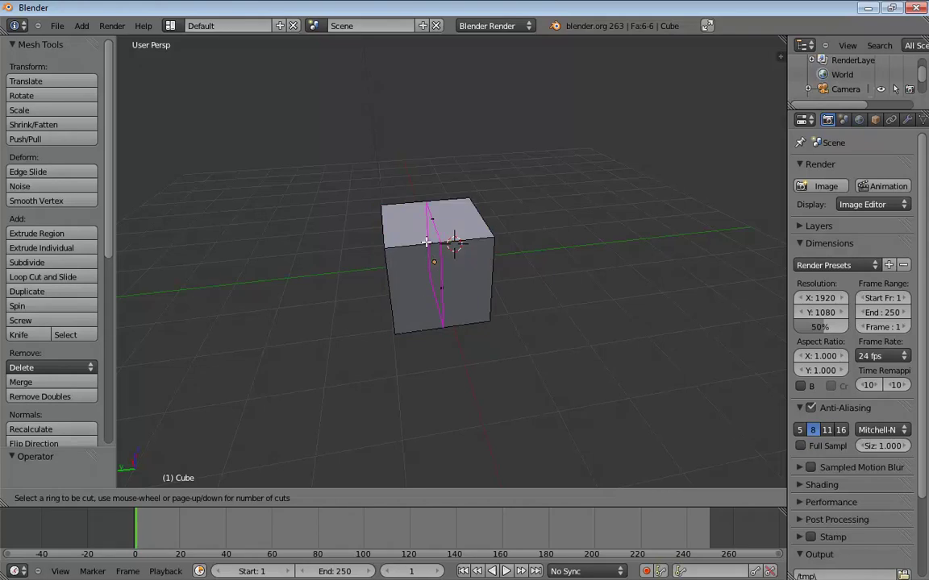
pyautogui.click(427, 244)
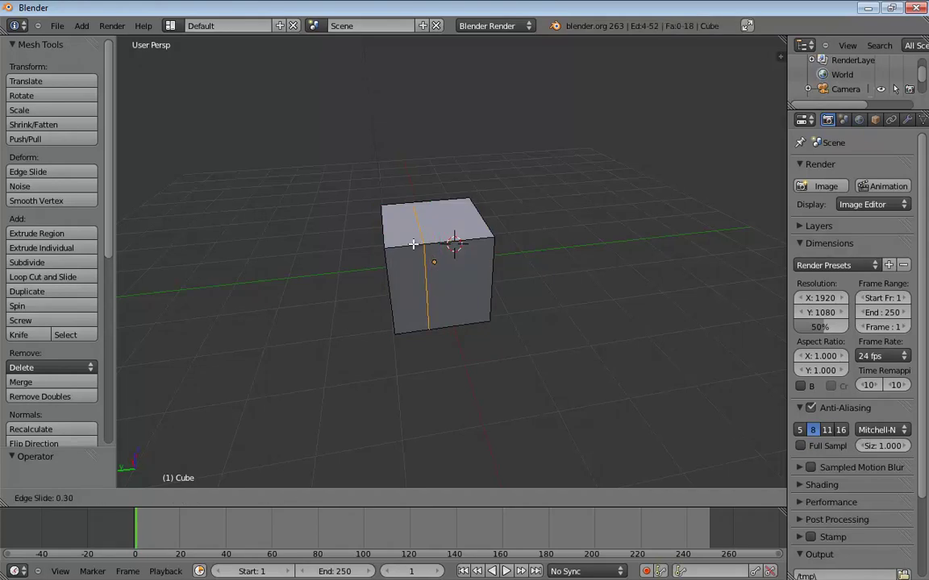
pyautogui.write('1.55')
pyautogui.press('BackSpace')
pyautogui.write('0.4')
pyautogui.press('BackSpace')
pyautogui.write('0.2')
pyautogui.press('Return')
pyautogui.press('a')
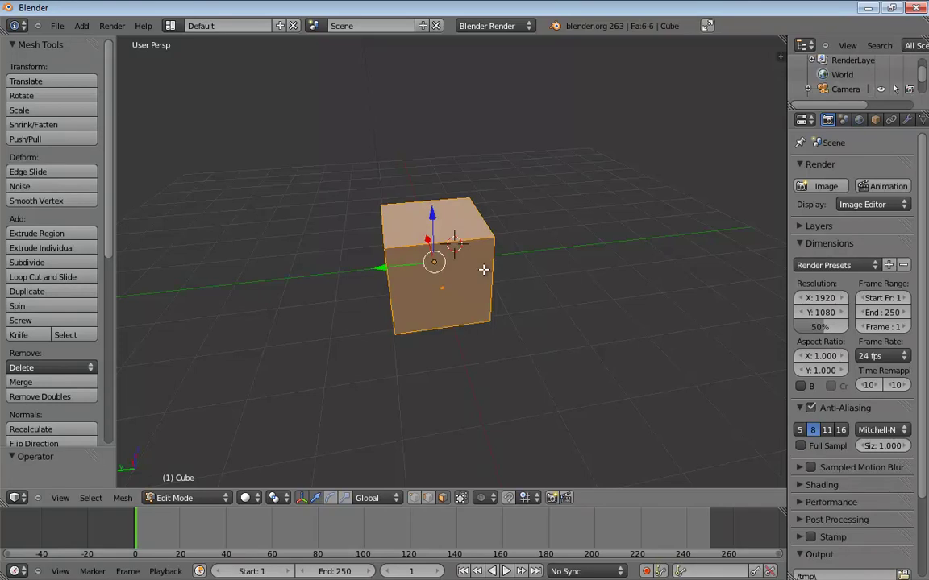
# - Review the Input settings and key configuration in the User Preferences, and close the preferences
pyautogui.click(60, 26)
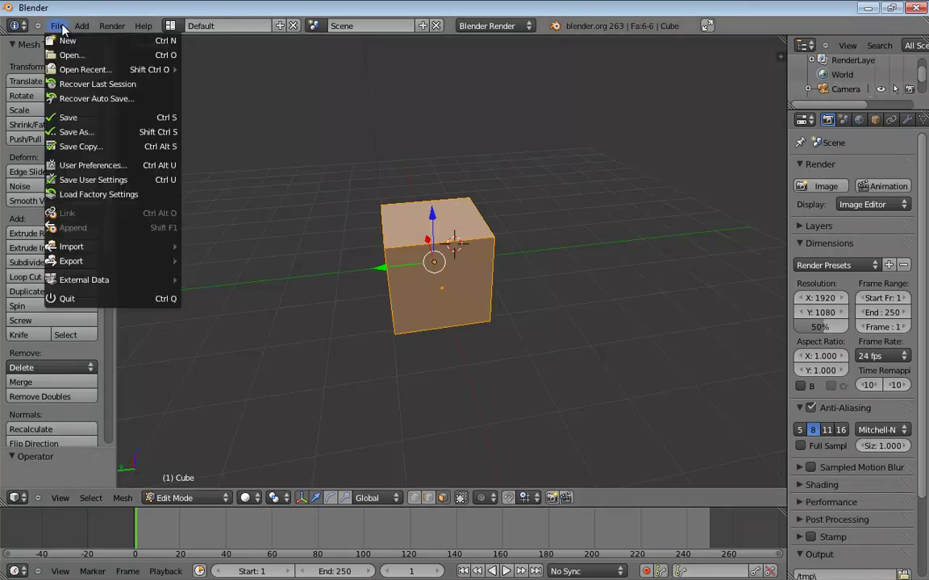
pyautogui.click(94, 167)
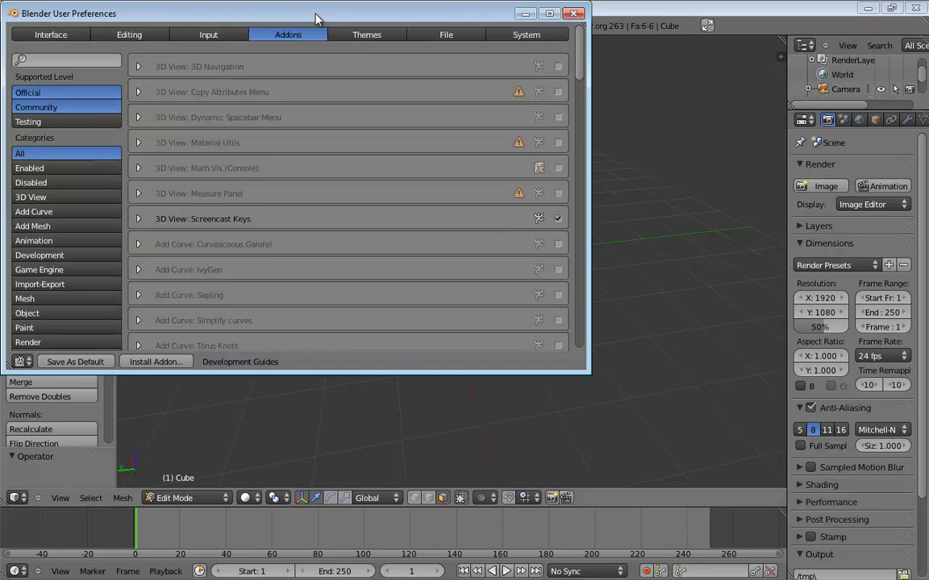
pyautogui.moveTo(316, 18); pyautogui.dragTo(459, 101)
pyautogui.click(355, 118)
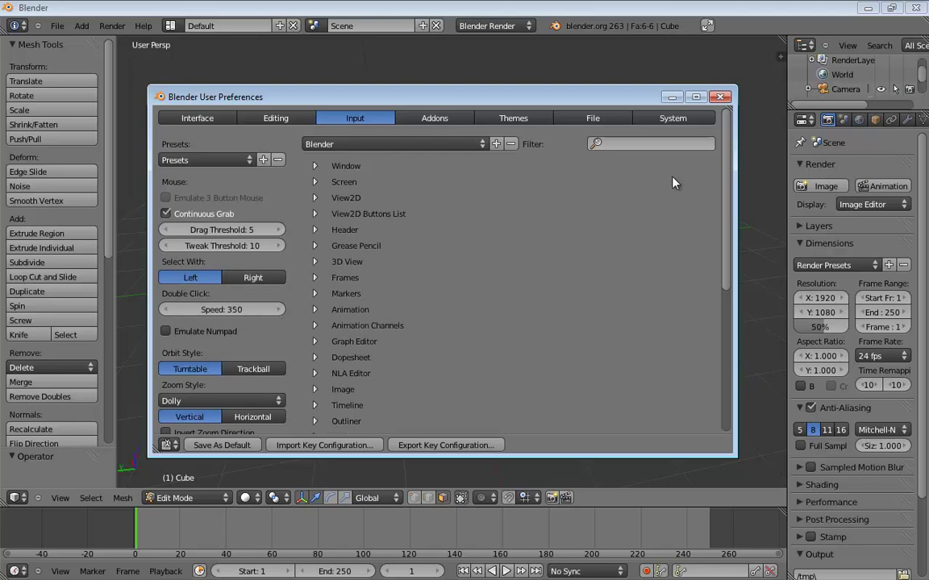
pyautogui.click(720, 97)
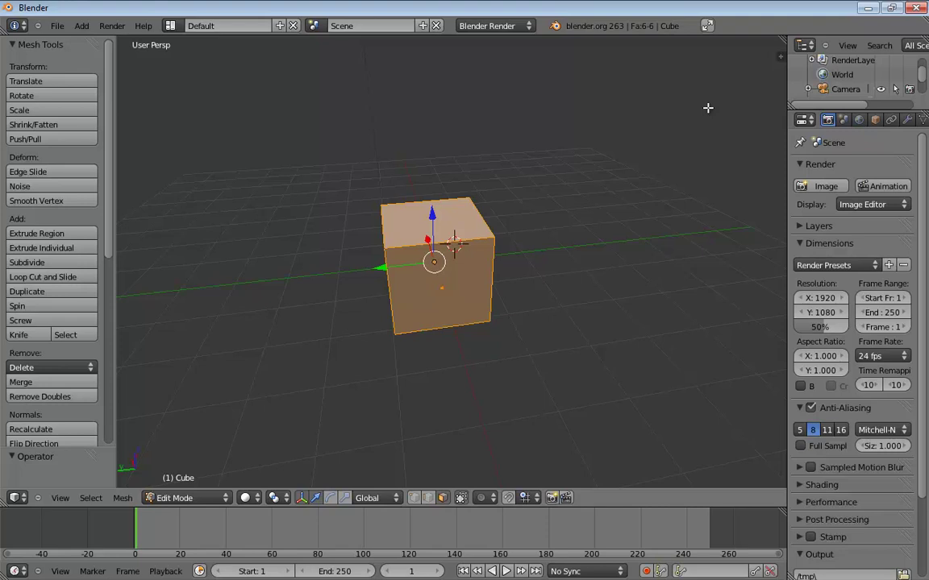
# - Extrude only the cube's top face upward, and undo the extrusion
pyautogui.press('a')
pyautogui.rightClick(452, 230)
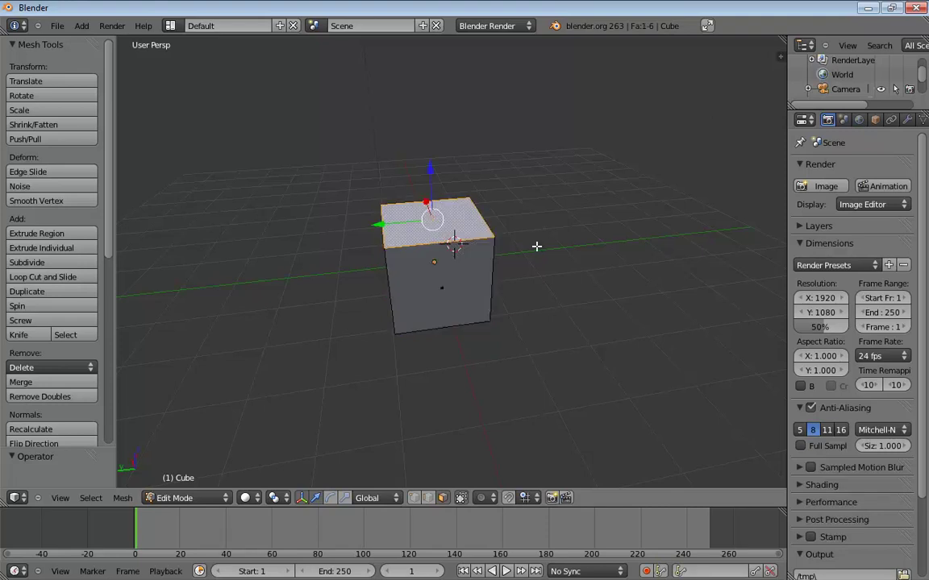
pyautogui.press('e')
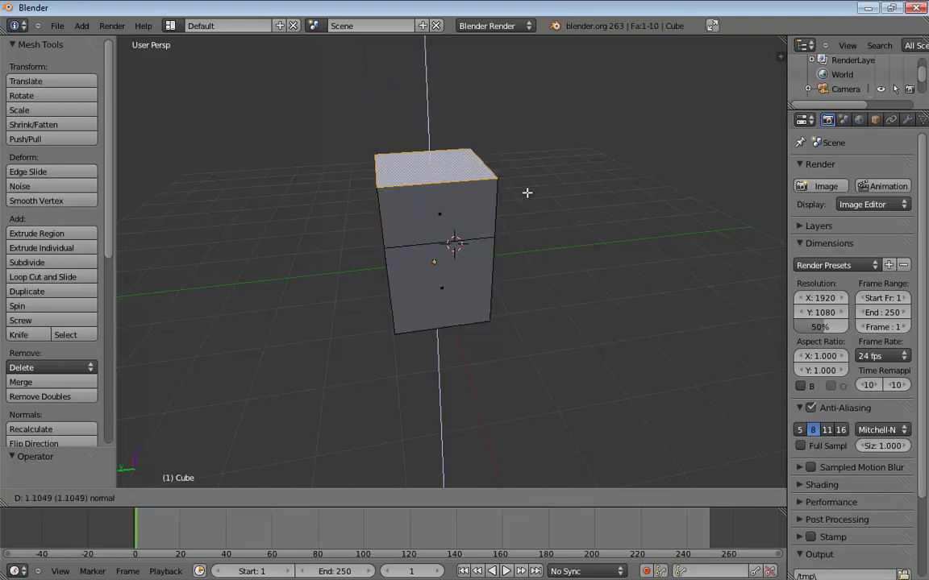
pyautogui.click(526, 130)
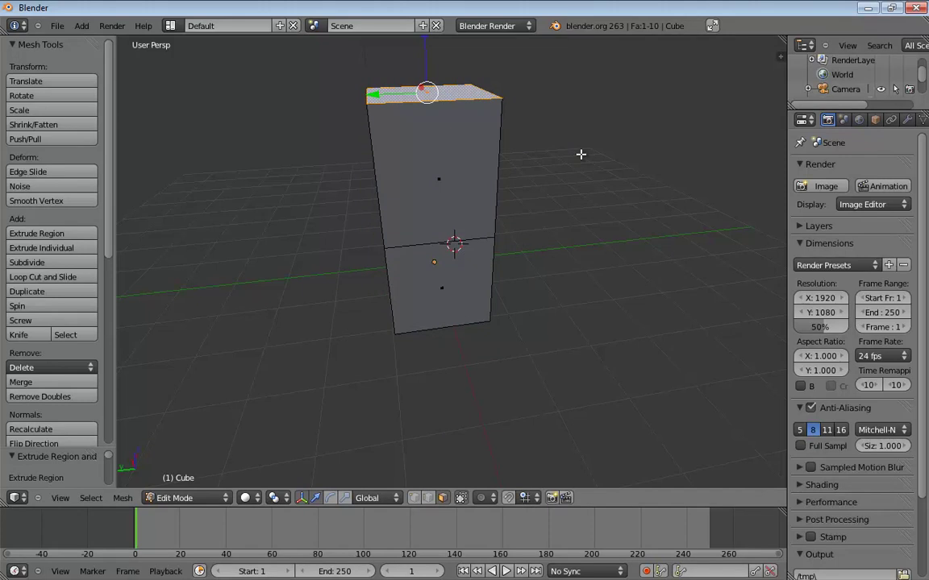
pyautogui.hotkey('ctrl', 'z')
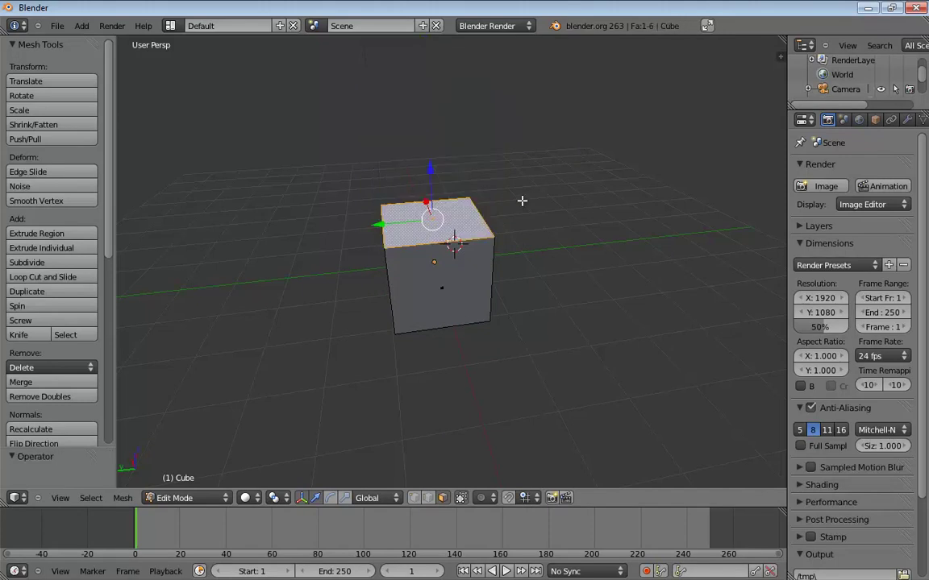
# - Extrude the cube's top face and an adjacent side face together as one region, and undo the extrusion
pyautogui.keyDown('shift'); pyautogui.rightClick(446, 289); pyautogui.keyUp('shift')
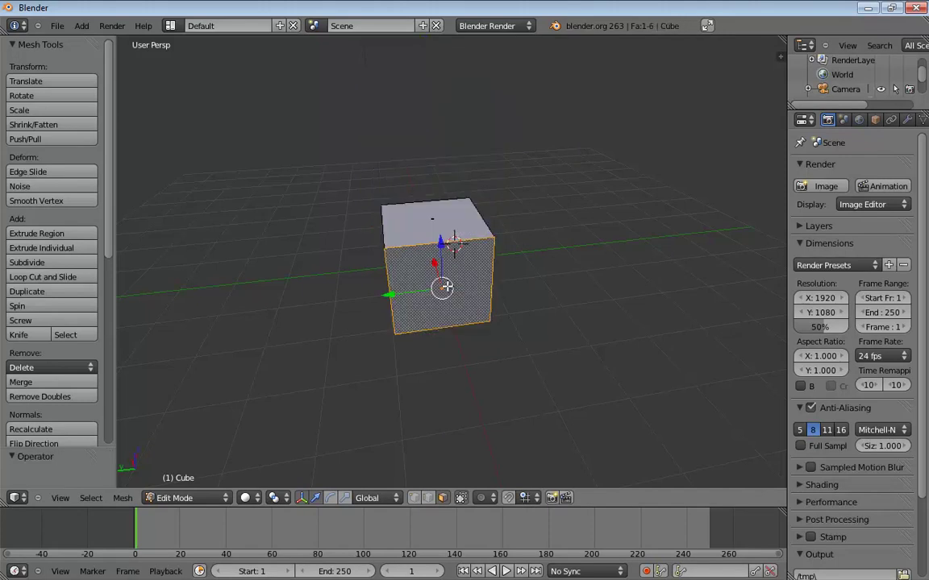
pyautogui.keyDown('shift'); pyautogui.rightClick(412, 235); pyautogui.keyUp('shift')
pyautogui.moveTo(583, 254); pyautogui.dragTo(729, 222, button='middle')
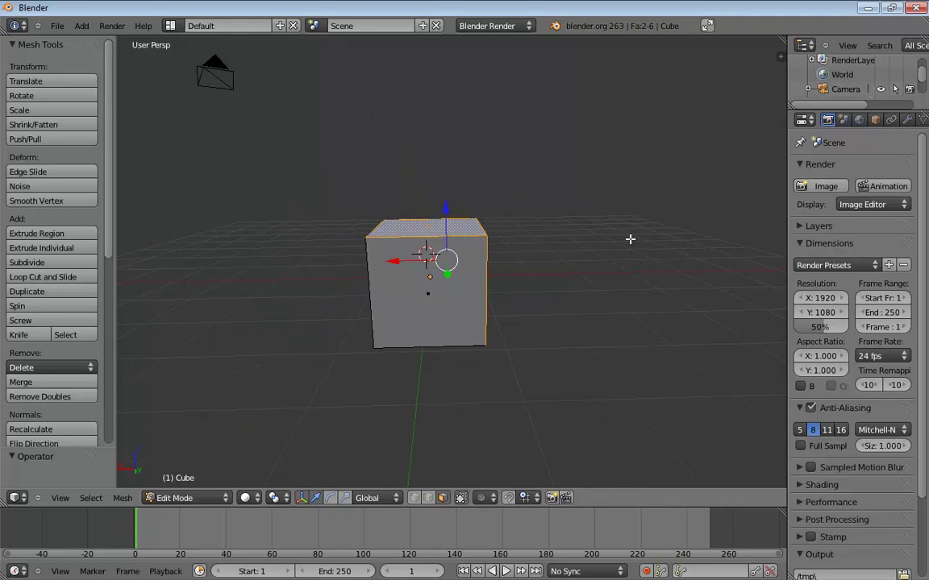
pyautogui.press('e')
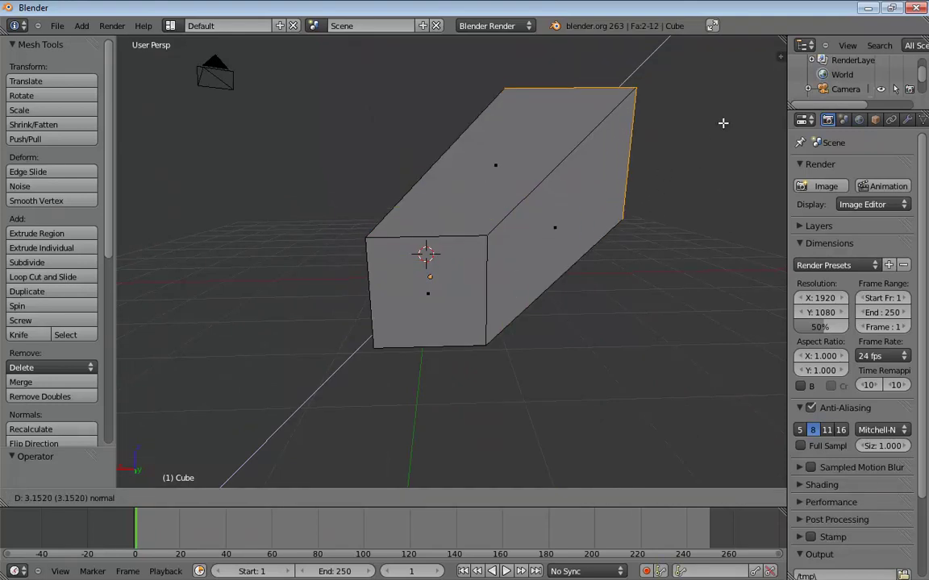
pyautogui.click(723, 123)
pyautogui.hotkey('ctrl', 'z')
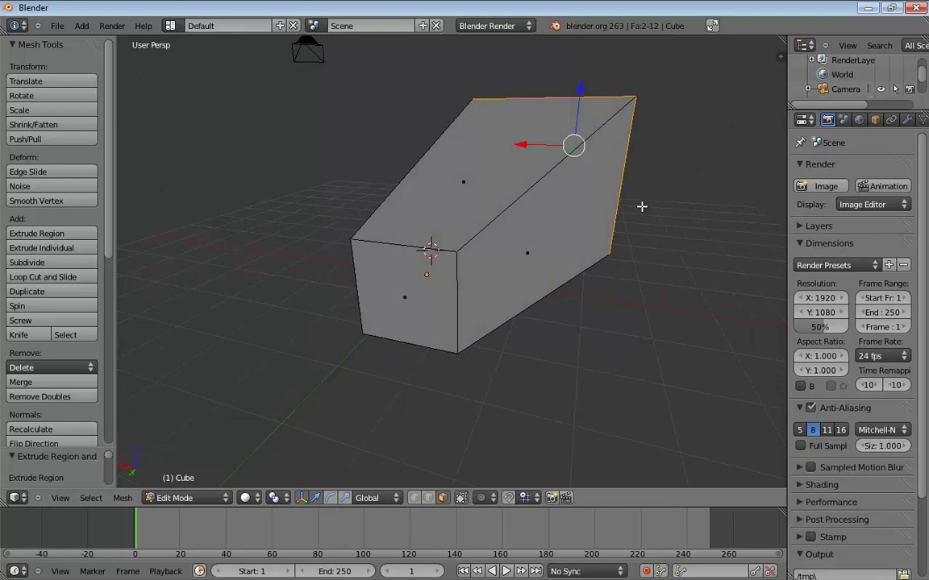
pyautogui.hotkey('ctrl', 'z')
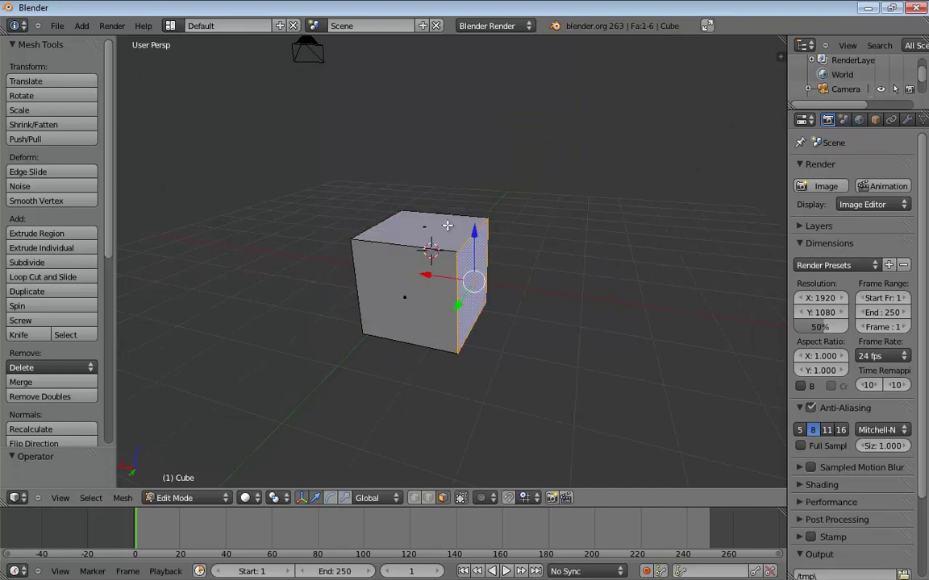
# - Extrude the cube's top face and the adjacent side face as individual faces, and undo the extrusion
pyautogui.keyDown('shift'); pyautogui.rightClick(483, 269); pyautogui.keyUp('shift')
pyautogui.hotkey('alt', 'e')
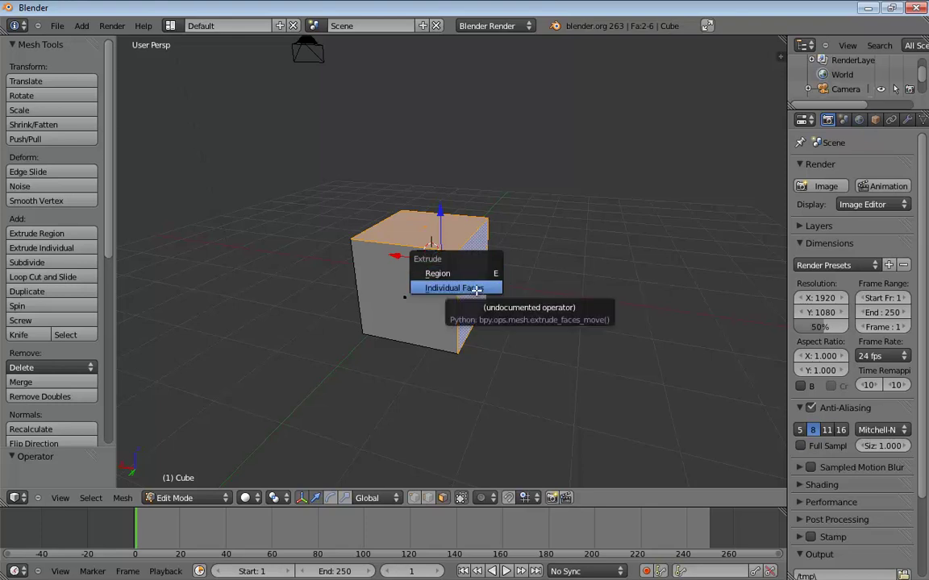
pyautogui.click(477, 287)
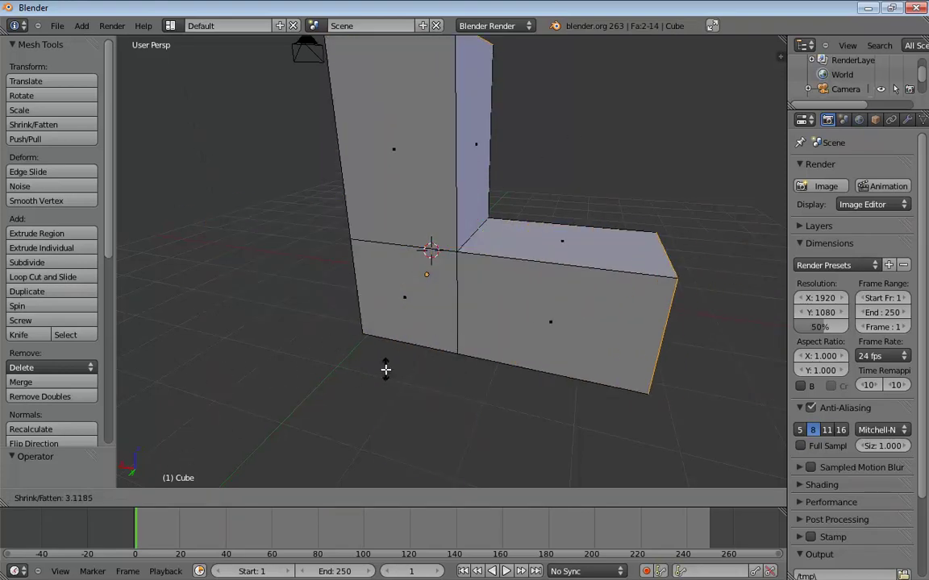
pyautogui.click(455, 348)
pyautogui.hotkey('ctrl', 'z')
pyautogui.hotkey('ctrl', 'z')
pyautogui.hotkey('ctrl', 'z')
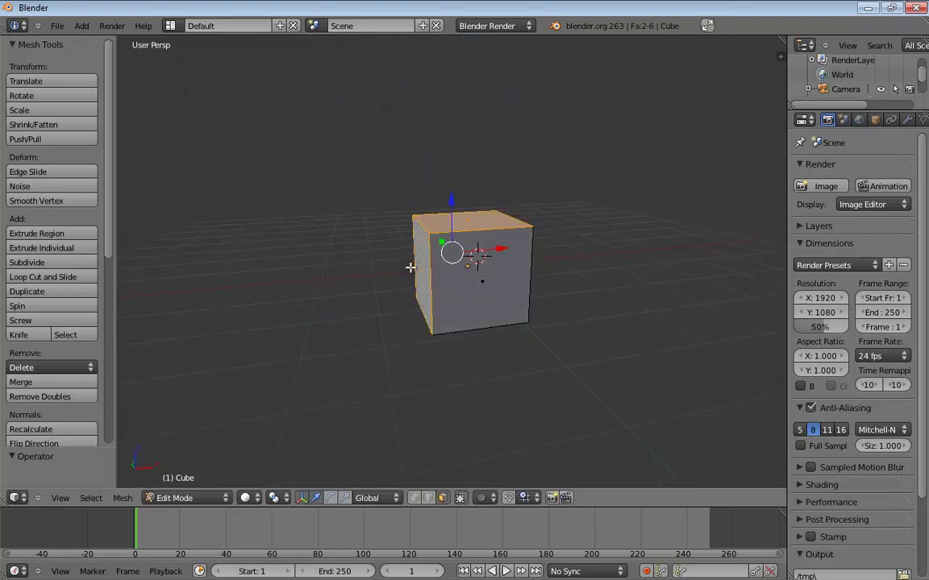
pyautogui.hotkey('ctrl', 'z')
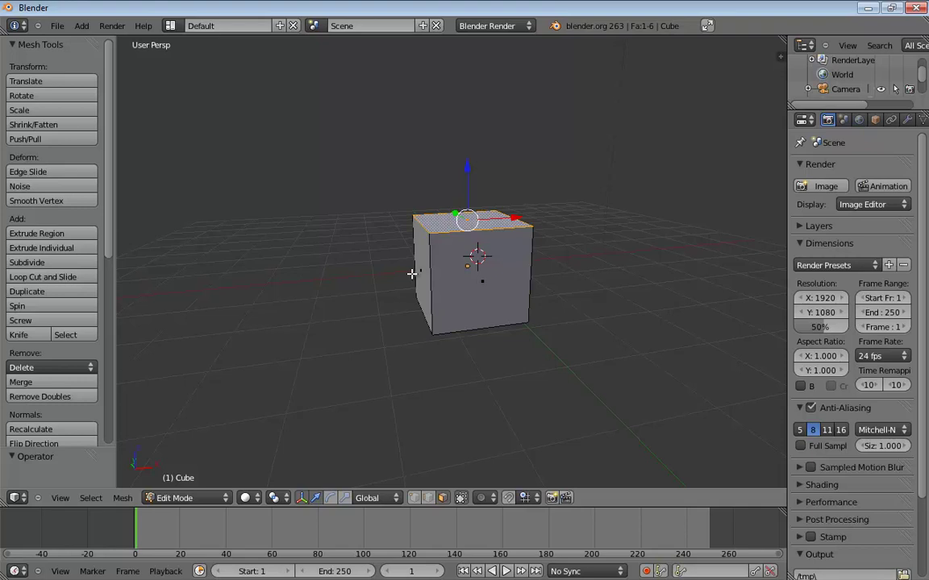
# - Add four evenly spaced vertical loop cuts across the cube, leaving them unslid
pyautogui.scroll(4, 543, 317)
pyautogui.scroll(-3, 553, 316)
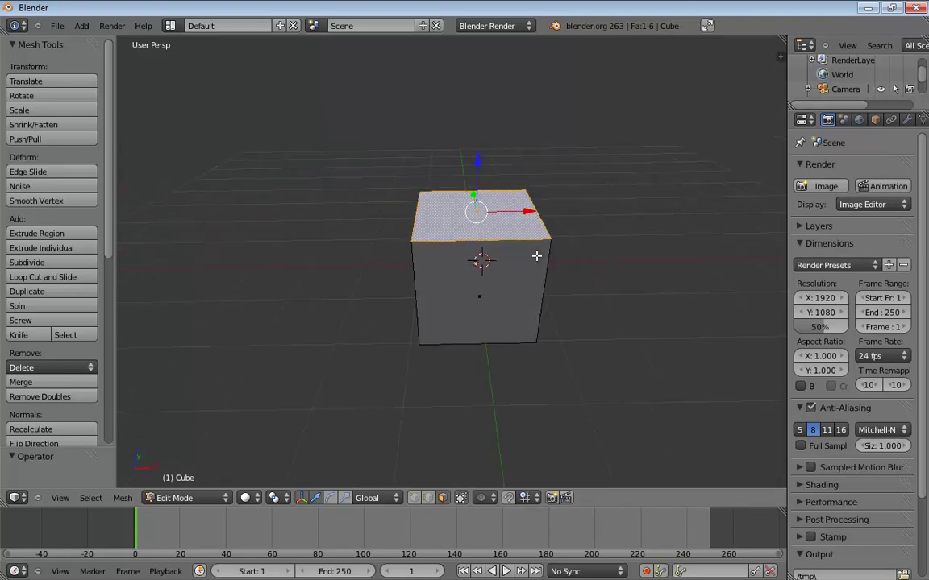
pyautogui.moveTo(520, 243); pyautogui.dragTo(514, 226, button='middle')
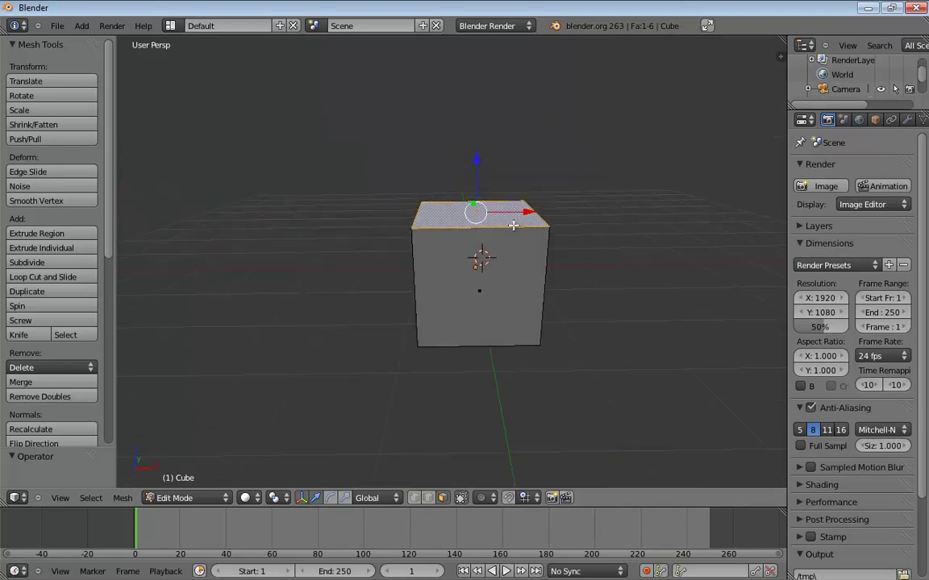
pyautogui.hotkey('ctrl', 'r')
pyautogui.scroll(3, 485, 257)
pyautogui.click(489, 234)
pyautogui.rightClick(542, 254)
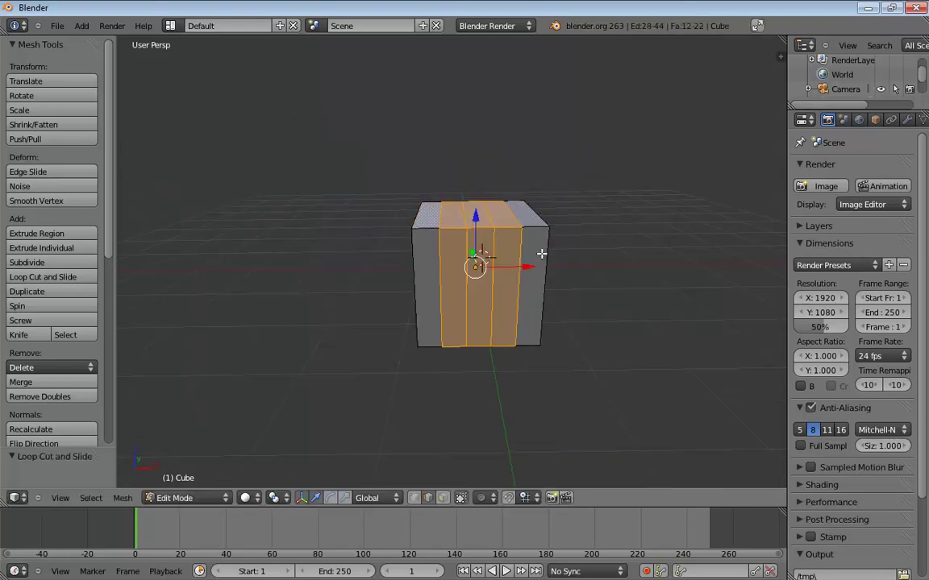
# - Raise the four new edges on the cube's top face along Z to different heights, forming a peaked roof shape
pyautogui.rightClick(482, 203)
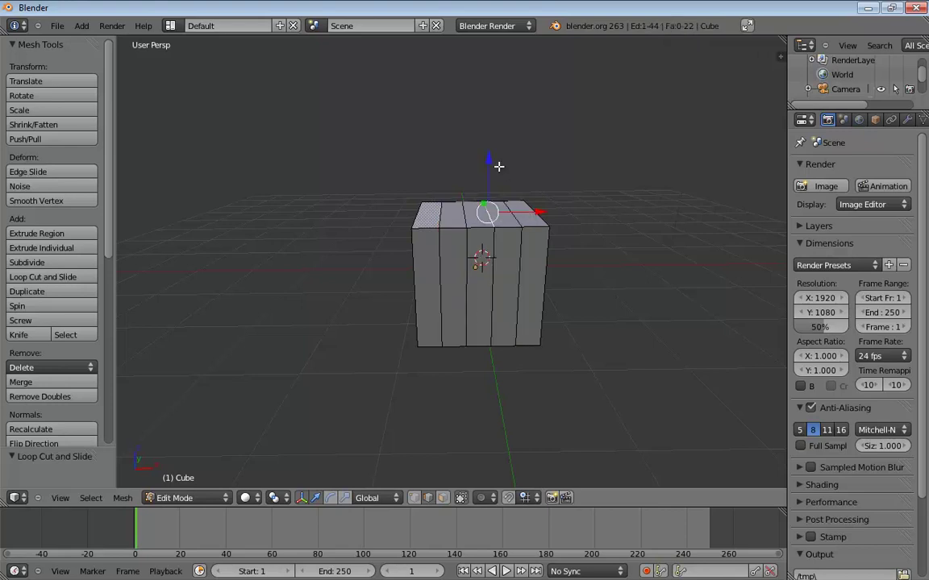
pyautogui.moveTo(498, 166); pyautogui.dragTo(490, 129)
pyautogui.rightClick(460, 207)
pyautogui.moveTo(461, 173); pyautogui.dragTo(461, 115)
pyautogui.rightClick(438, 213)
pyautogui.moveTo(436, 157); pyautogui.dragTo(435, 134)
pyautogui.moveTo(568, 159); pyautogui.dragTo(565, 203, button='middle')
pyautogui.rightClick(516, 208)
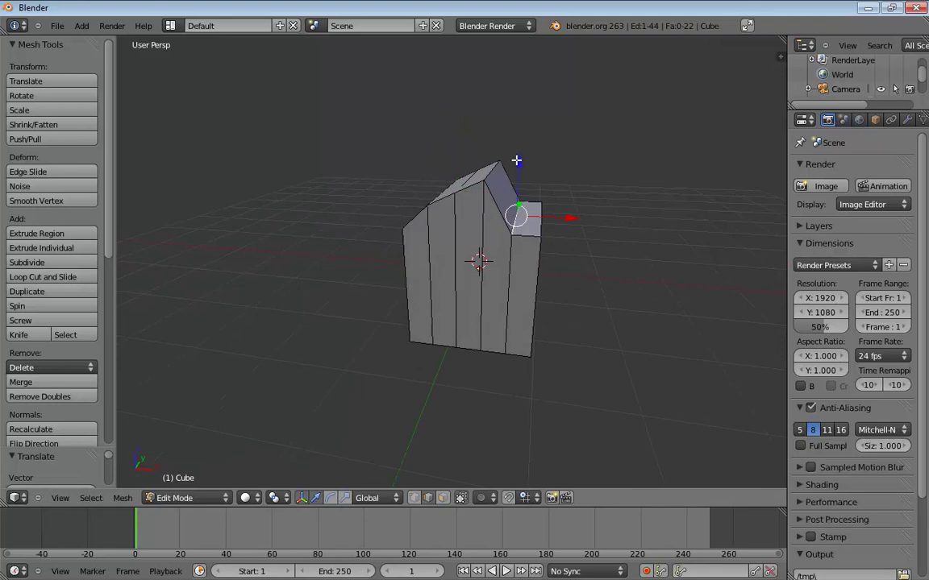
pyautogui.moveTo(517, 160); pyautogui.dragTo(531, 135)
# - Select the roof edge beside the peak on its wider slope and look through the available edge operations
pyautogui.moveTo(564, 153); pyautogui.dragTo(537, 214, button='middle')
pyautogui.scroll(2, 708, 198)
pyautogui.rightClick(479, 143)
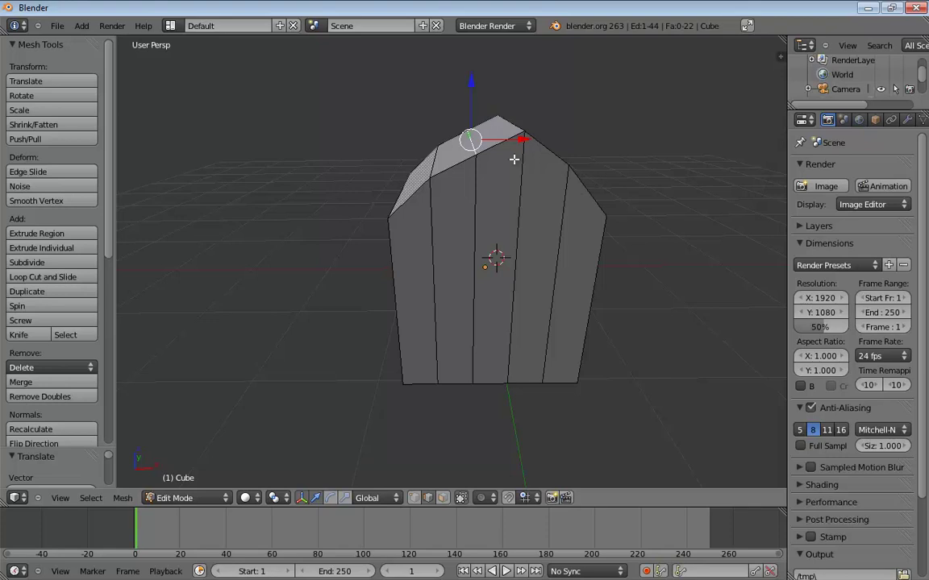
pyautogui.hotkey('ctrl', 'e')
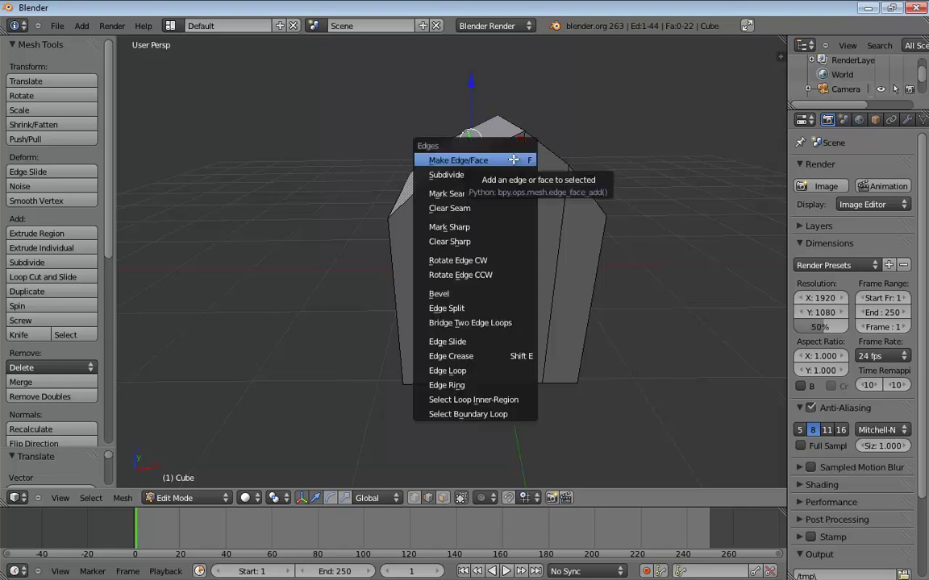
pyautogui.click(467, 414)
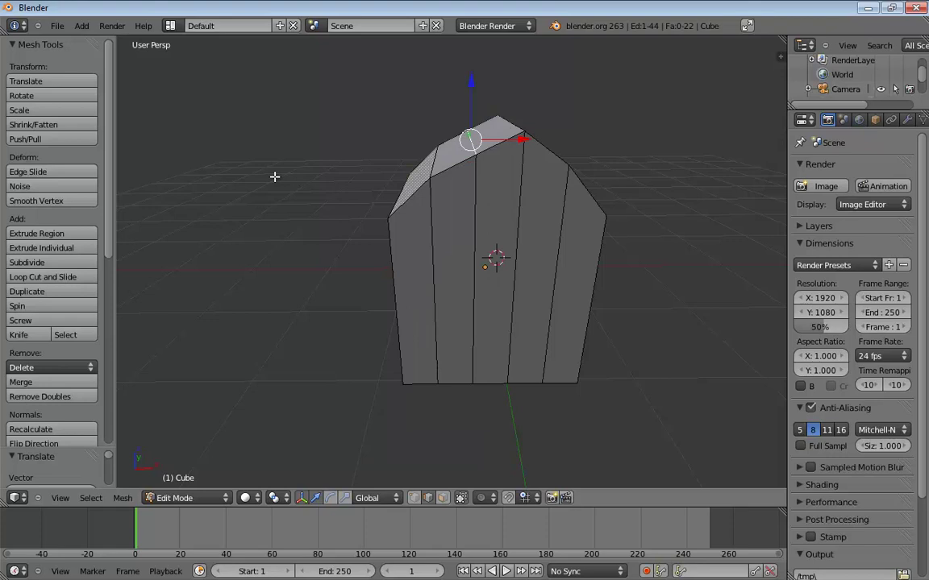
pyautogui.moveTo(274, 177); pyautogui.dragTo(309, 200, button='middle')
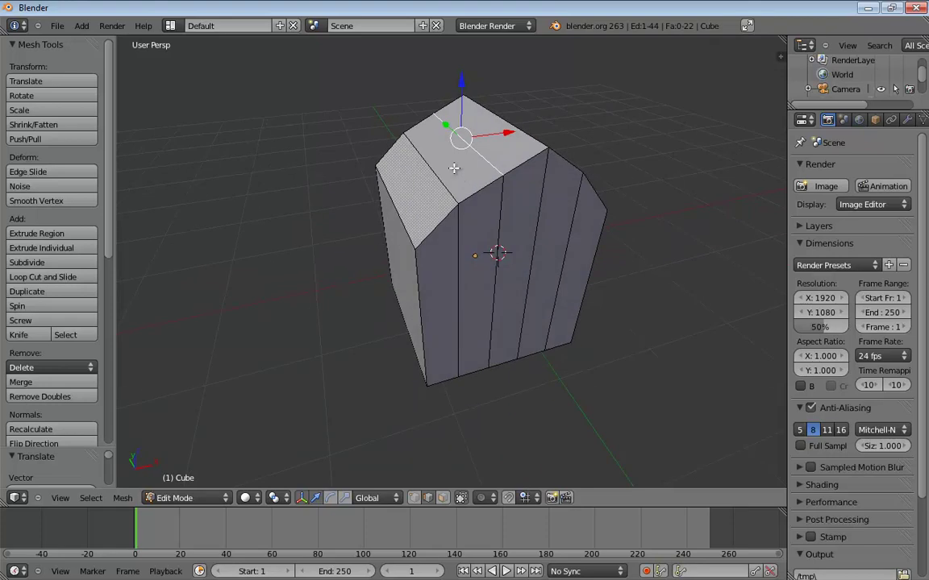
# - Check the Input presets in the User Preferences, and close the preferences
pyautogui.click(56, 28)
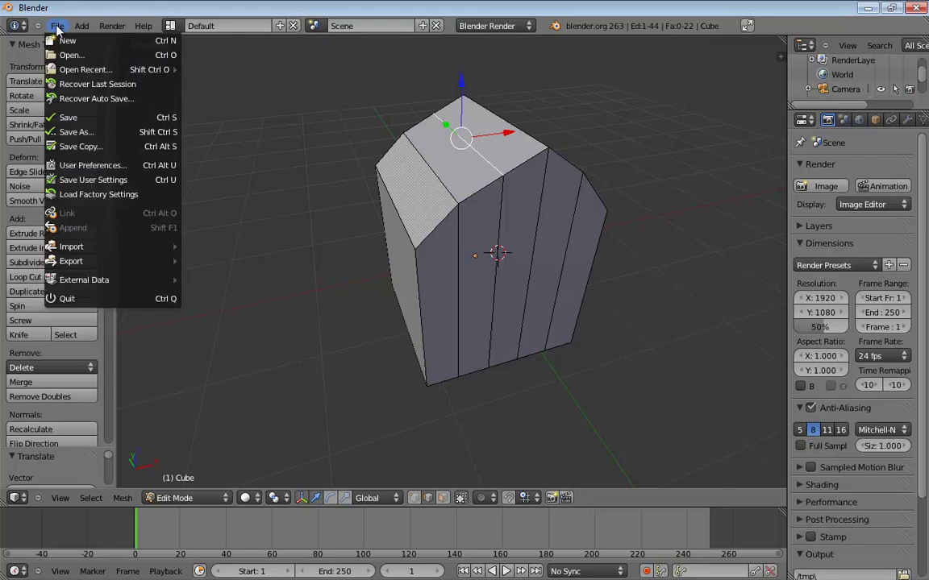
pyautogui.click(90, 166)
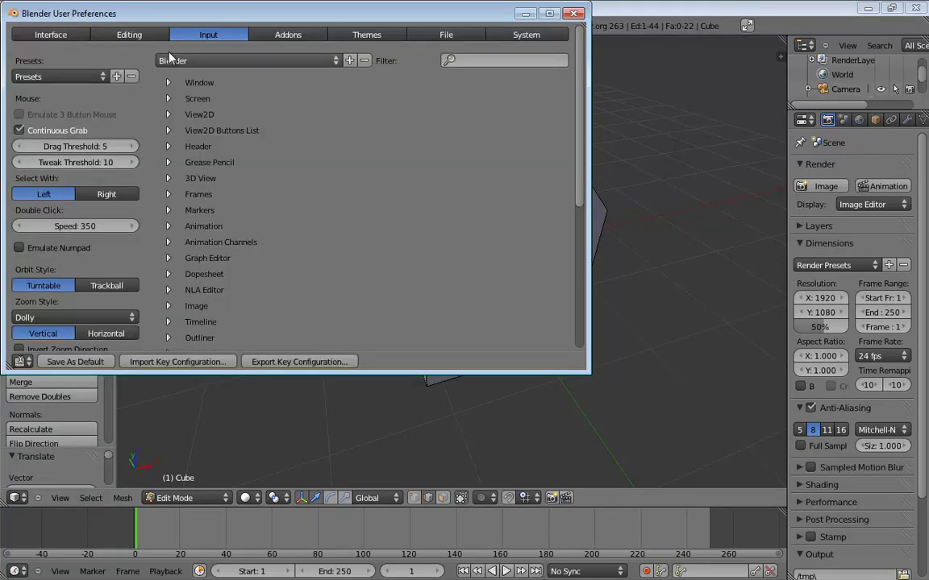
pyautogui.click(101, 76)
pyautogui.click(53, 105)
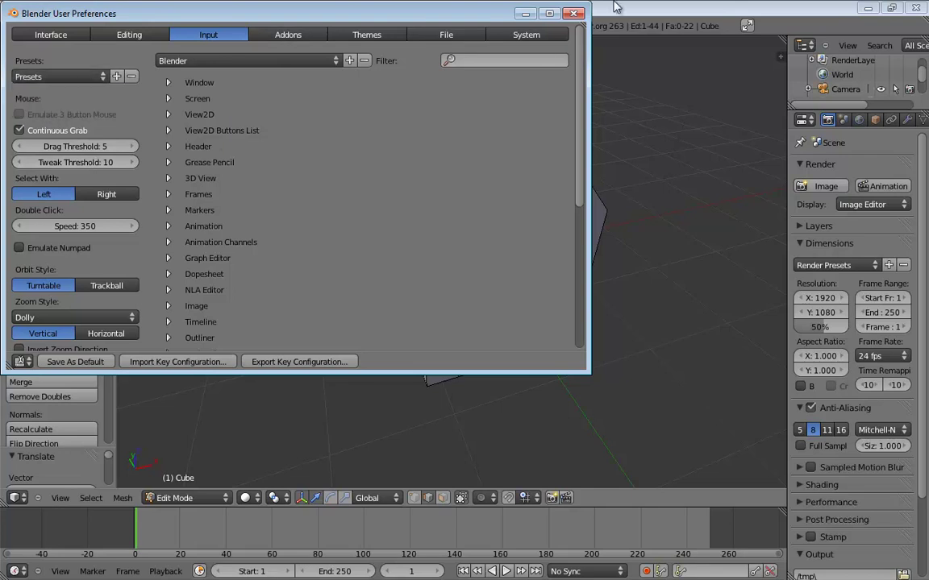
pyautogui.click(573, 13)
# - Review the edge, vertex and face operations available for the mesh, cancelling any file save
pyautogui.keyDown('alt'); pyautogui.moveTo(625, 175); pyautogui.dragTo(624, 173); pyautogui.keyUp('alt')
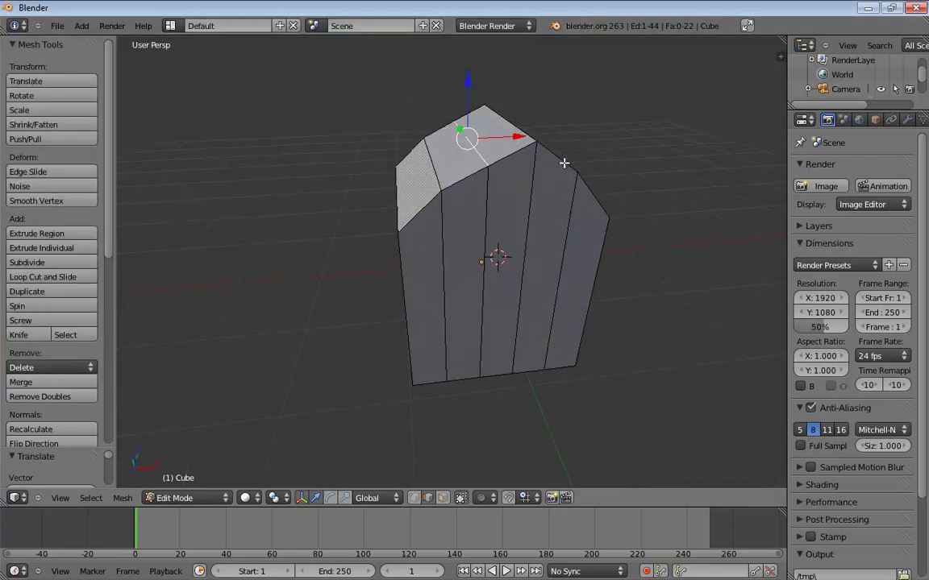
pyautogui.hotkey('ctrl', 'e')
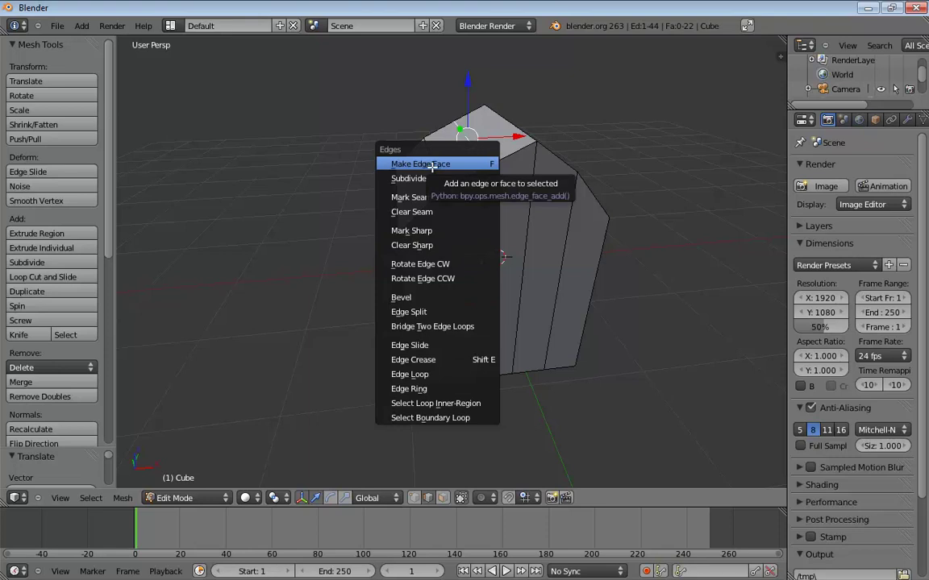
pyautogui.moveTo(701, 178); pyautogui.dragTo(624, 186, button='middle')
pyautogui.hotkey('ctrl', 'v')
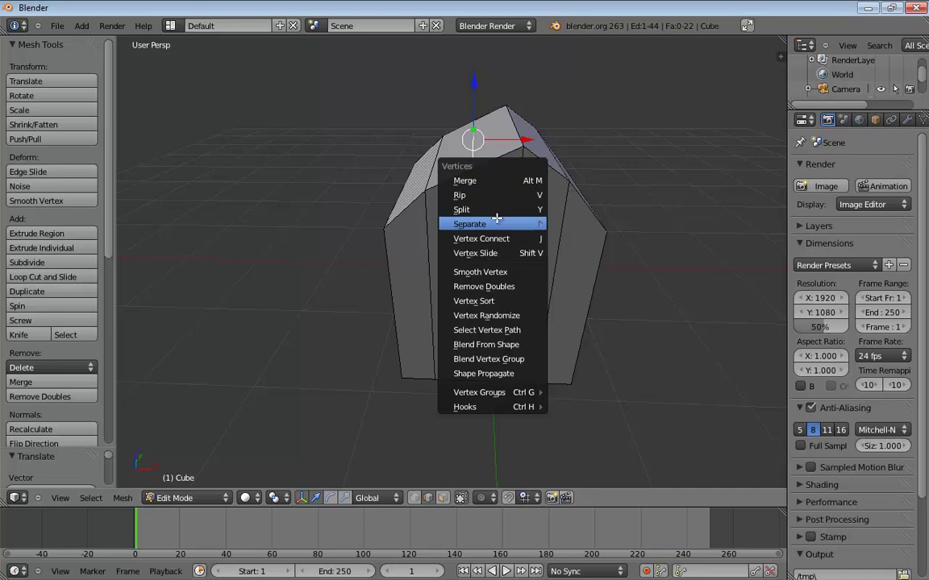
pyautogui.hotkey('ctrl', 'f')
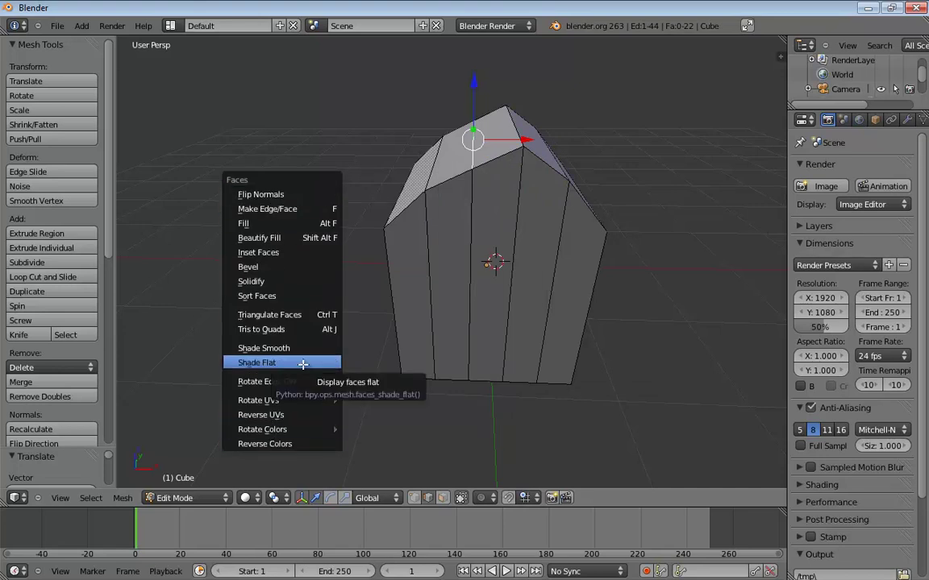
pyautogui.hotkey('ctrl', 's')
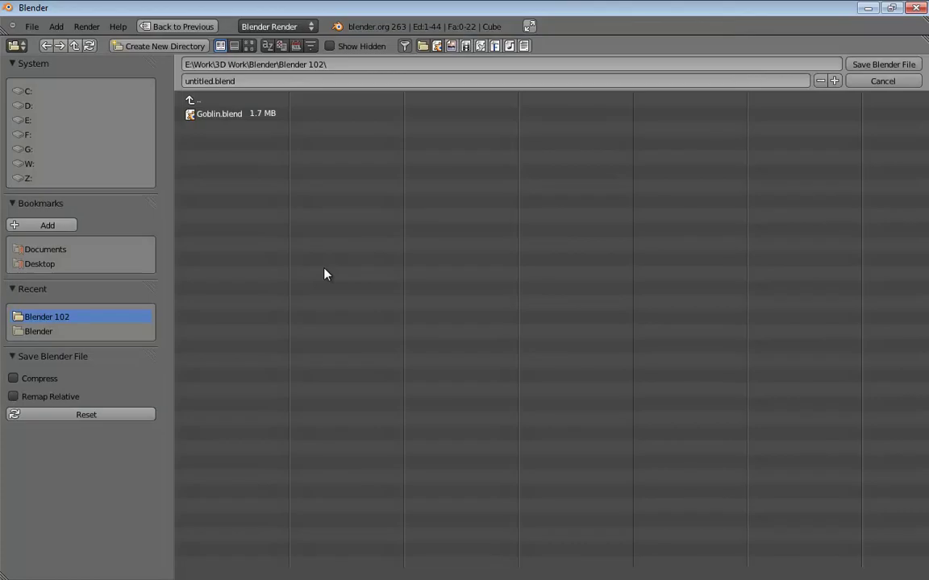
pyautogui.press('Escape')
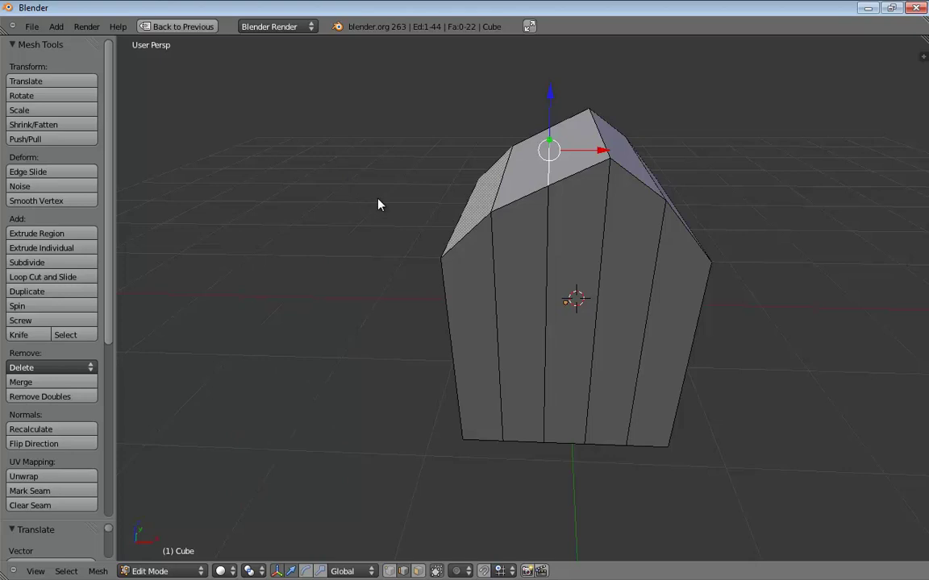
# - Slide the selected roof edge slightly toward the peak with Edge Slide
pyautogui.hotkey('ctrl', 'e')
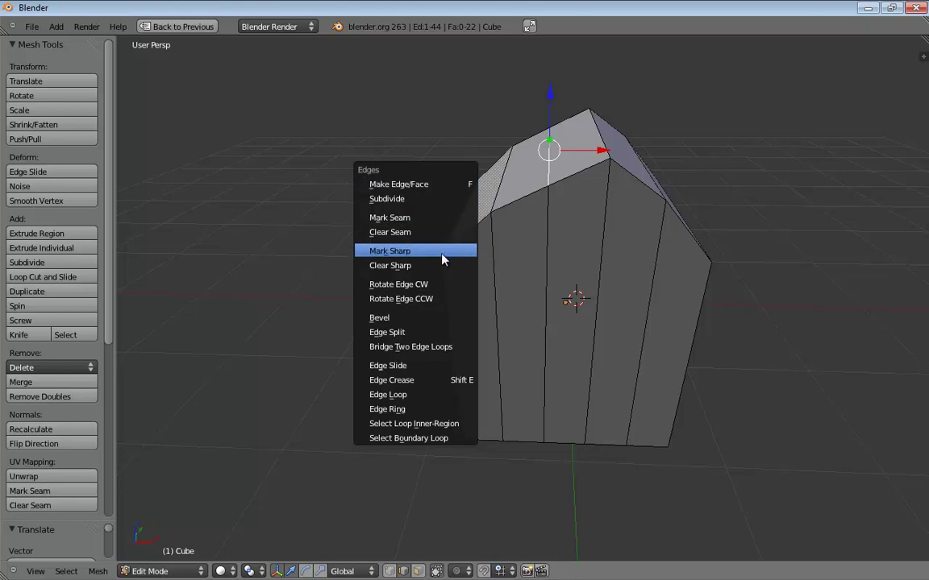
pyautogui.click(433, 370)
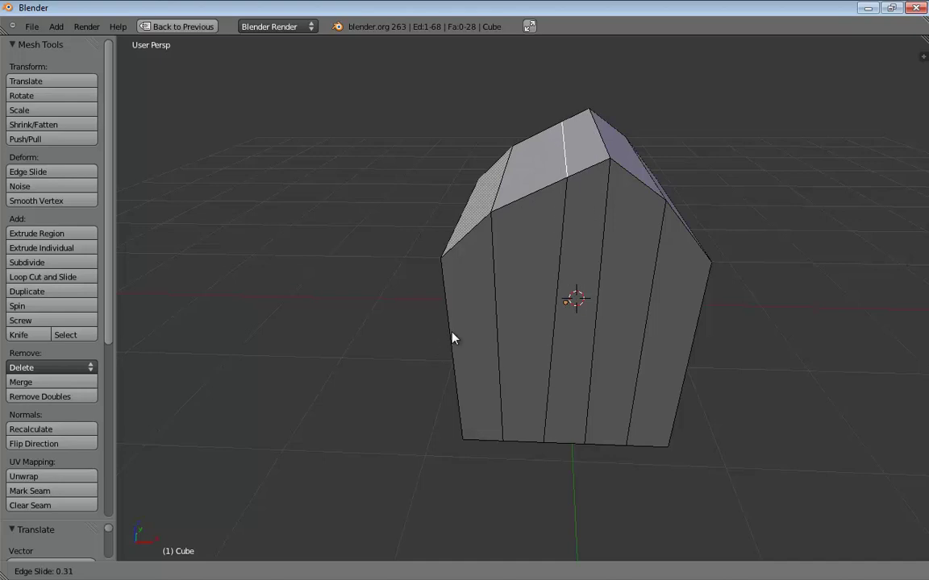
pyautogui.click(407, 341)
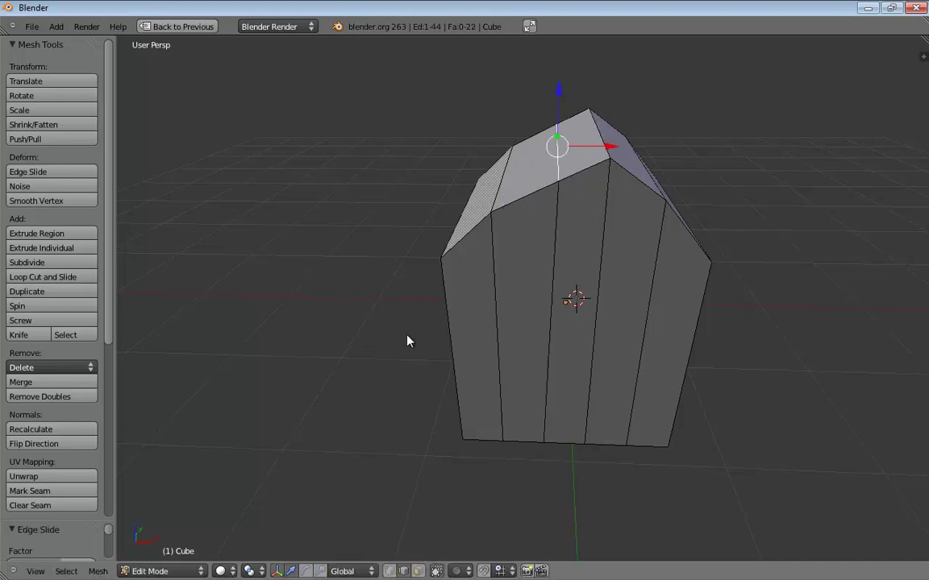
# - Switch the mesh select mode to Edge, to Vertex and to Face
pyautogui.hotkey('ctrl', 'Tab')
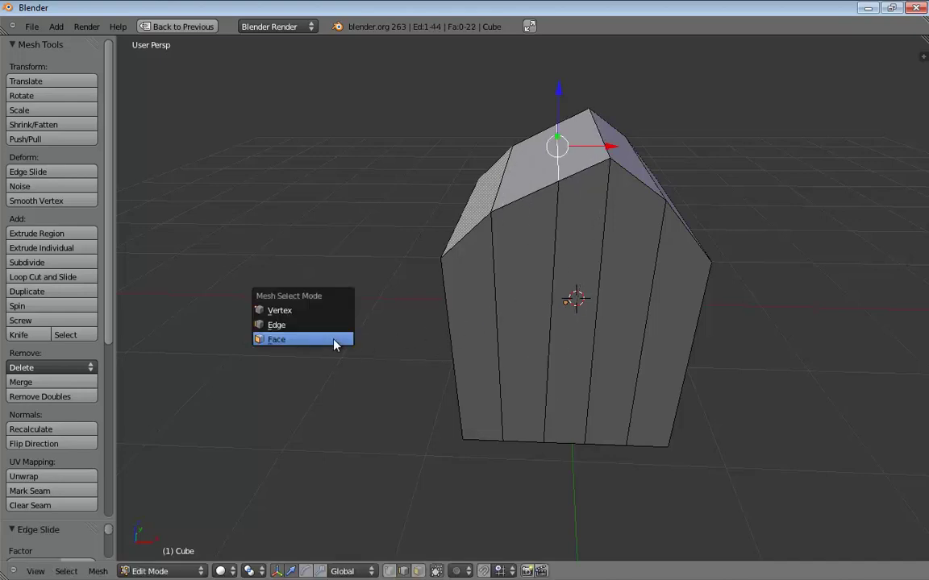
pyautogui.click(278, 325)
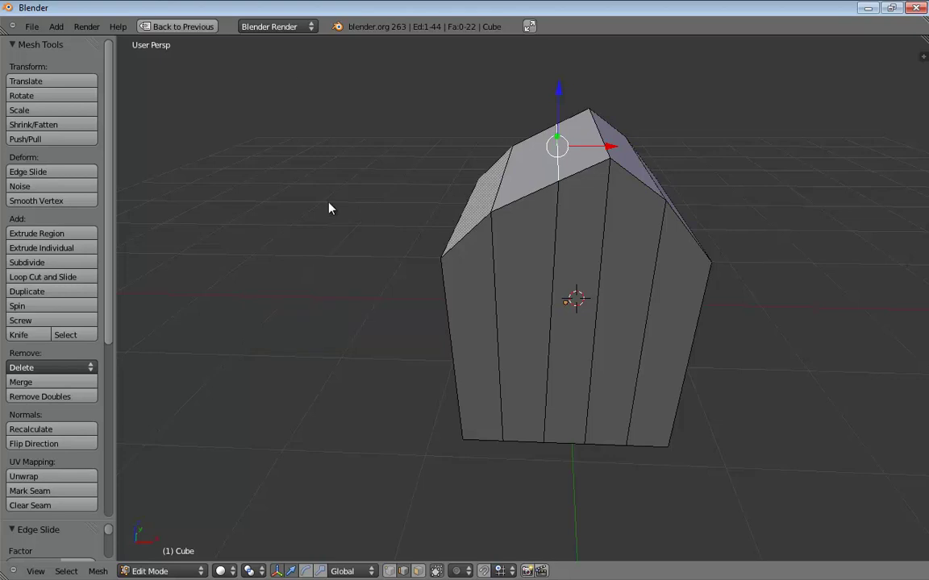
pyautogui.hotkey('ctrl', 'Tab')
pyautogui.press('1')
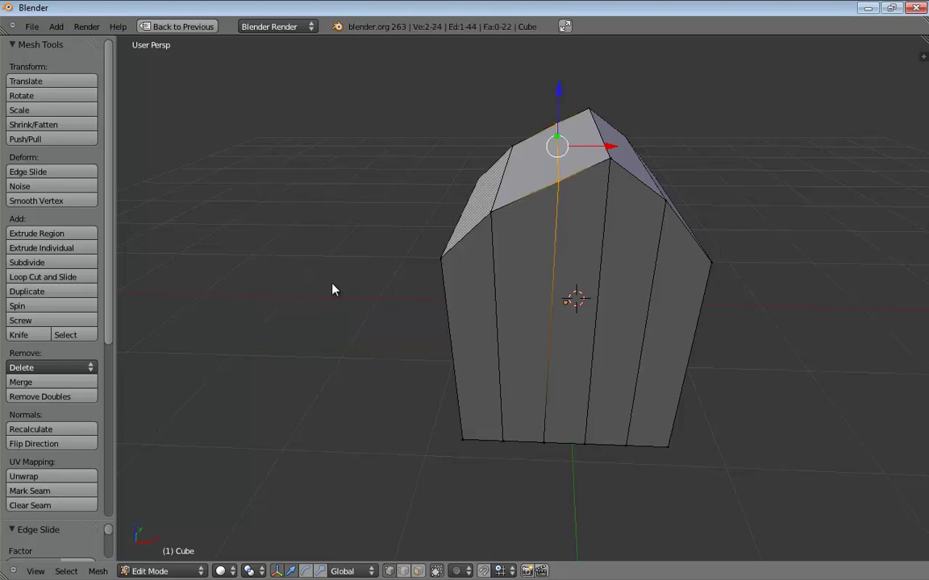
pyautogui.hotkey('ctrl', 'Tab')
pyautogui.press('3')
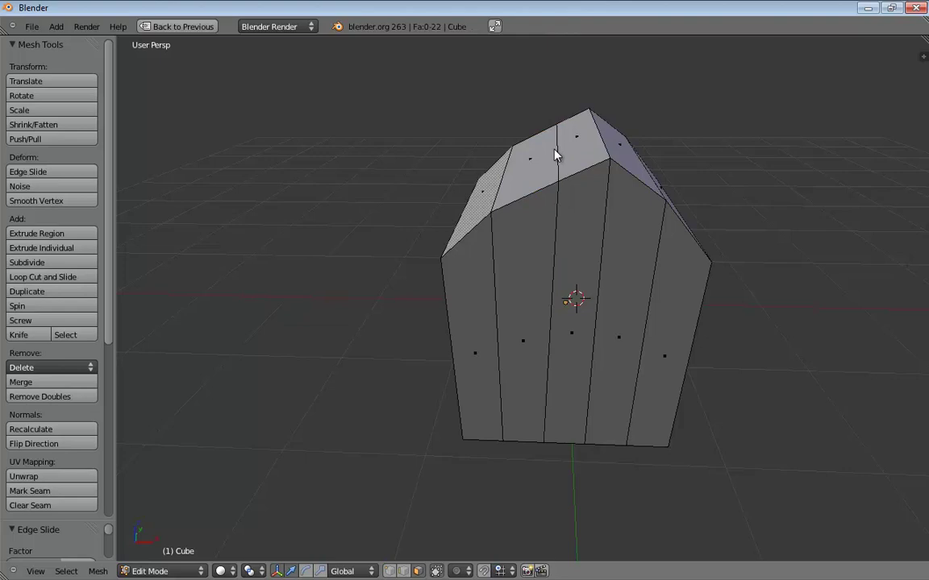
# - Return to Edge select mode and select the roof edge beside the peak on the wider slope
pyautogui.hotkey('ctrl', 'Tab')
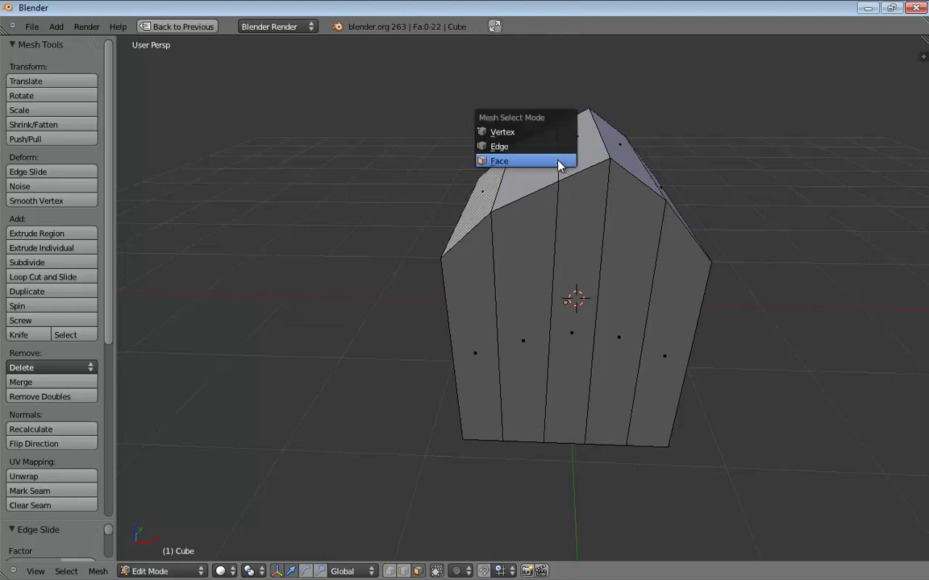
pyautogui.click(538, 148)
pyautogui.rightClick(558, 171)
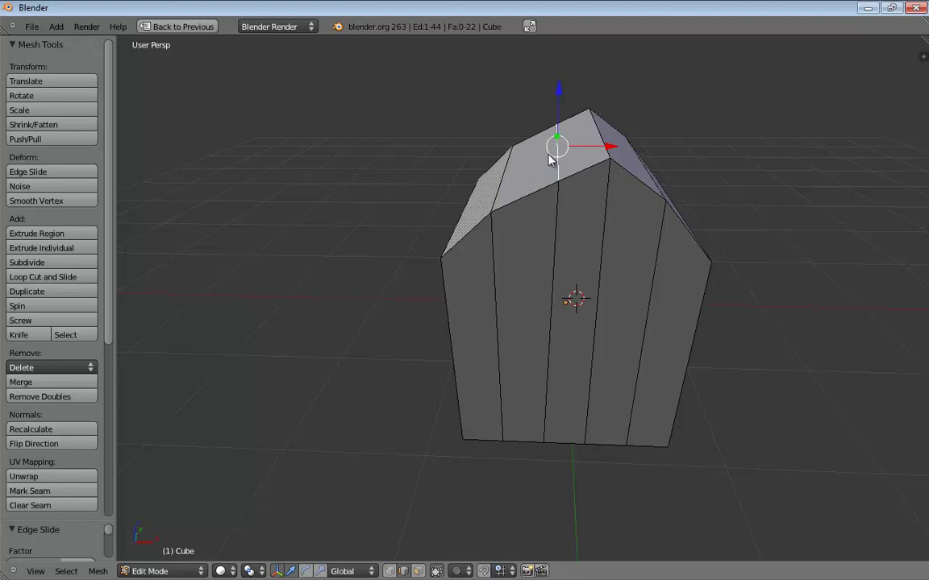
# - Try sliding the selected roof edge along the slope with Edge Slide, and undo the slide
pyautogui.hotkey('ctrl', 'e')
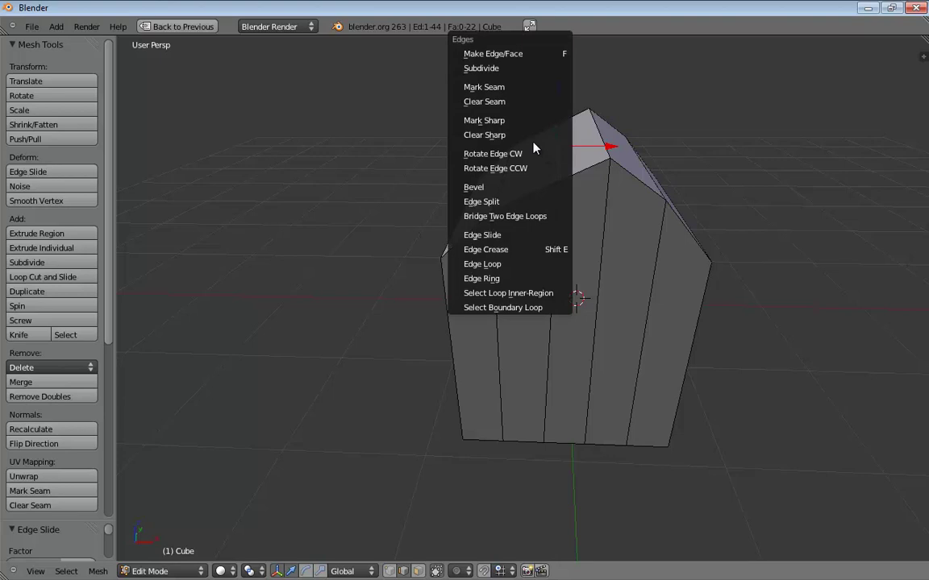
pyautogui.click(504, 235)
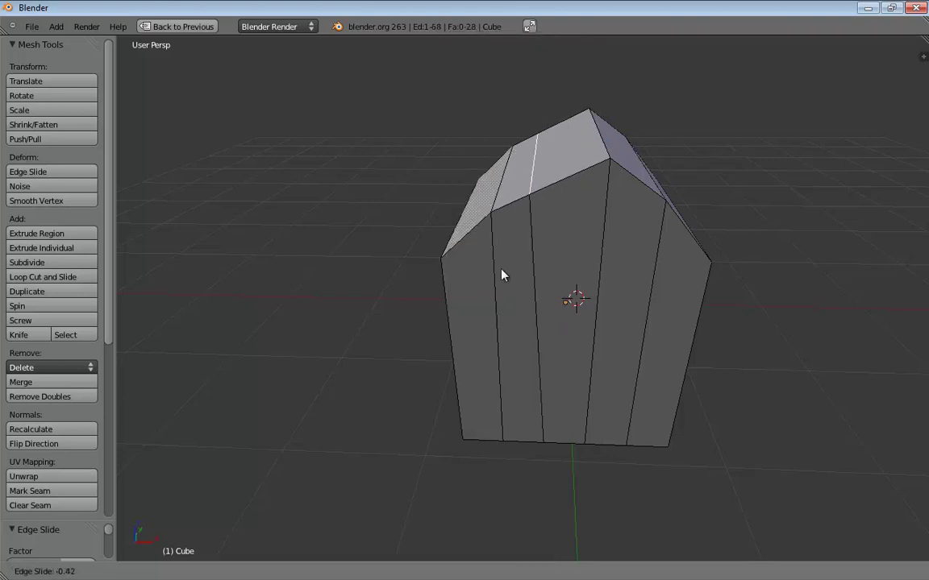
pyautogui.click(554, 254)
pyautogui.hotkey('ctrl', 'z')
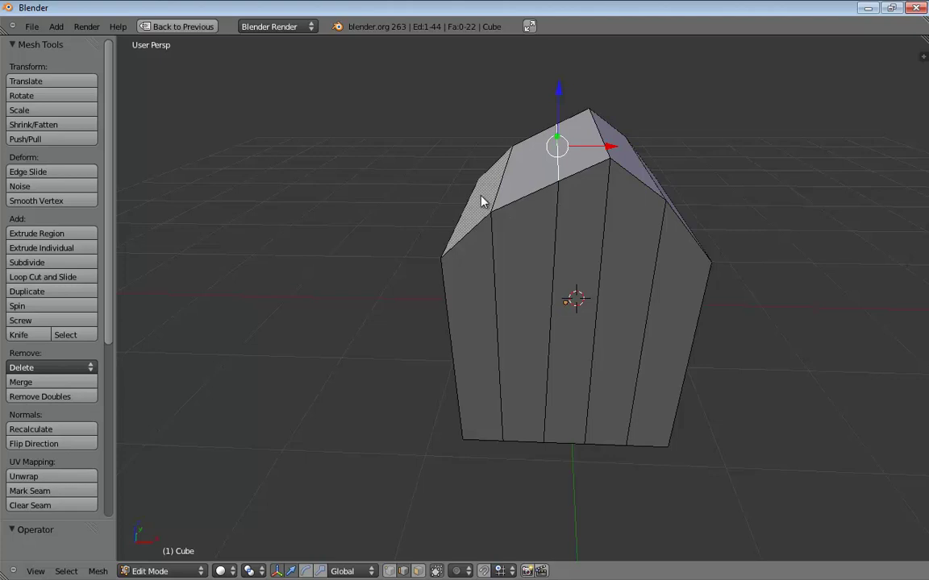
# - Look up commands containing "remo" in the operator search
pyautogui.press('space')
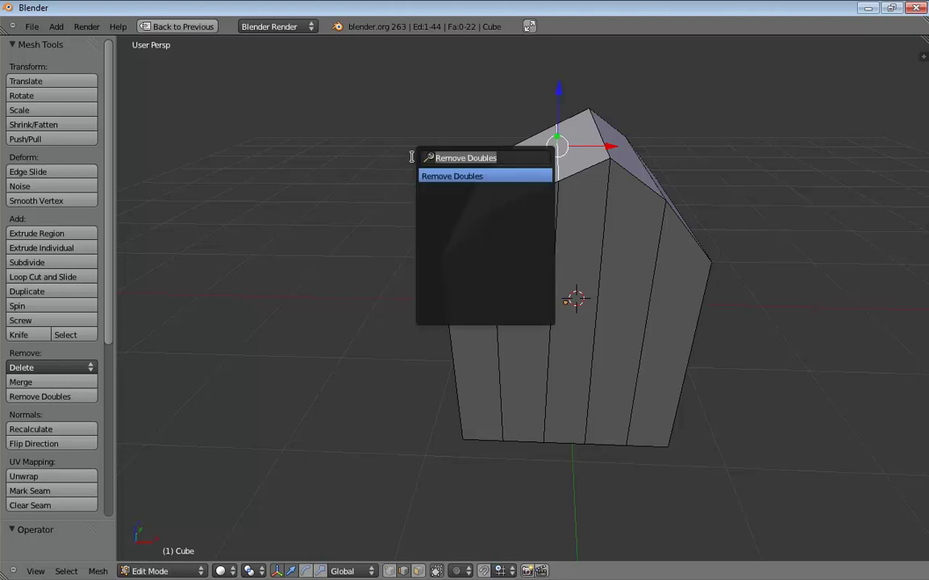
pyautogui.press('BackSpace')
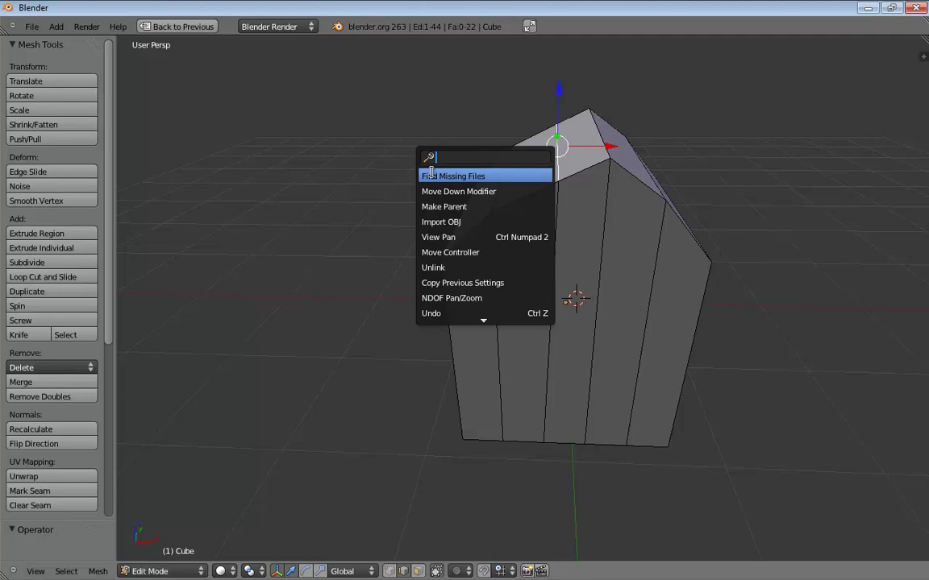
pyautogui.press('space')
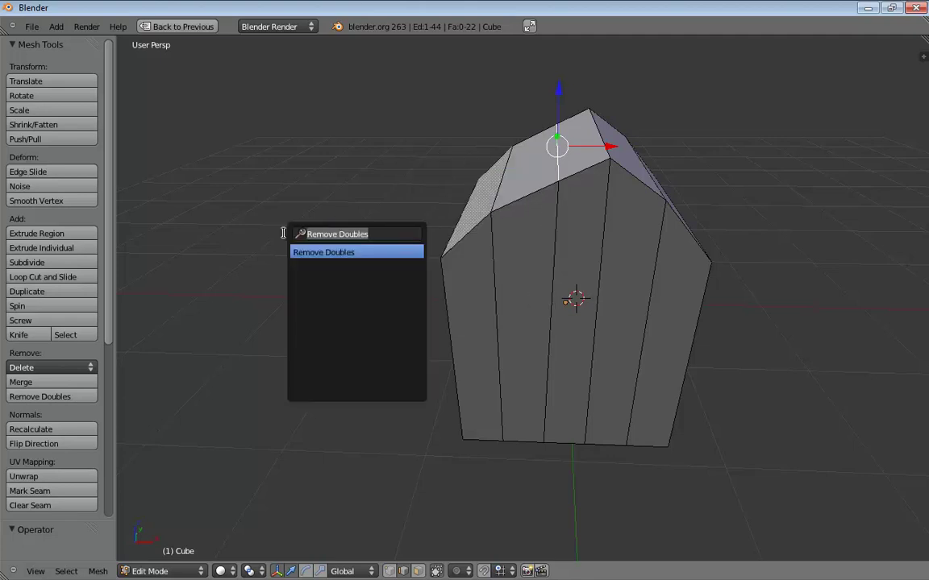
pyautogui.write('r')
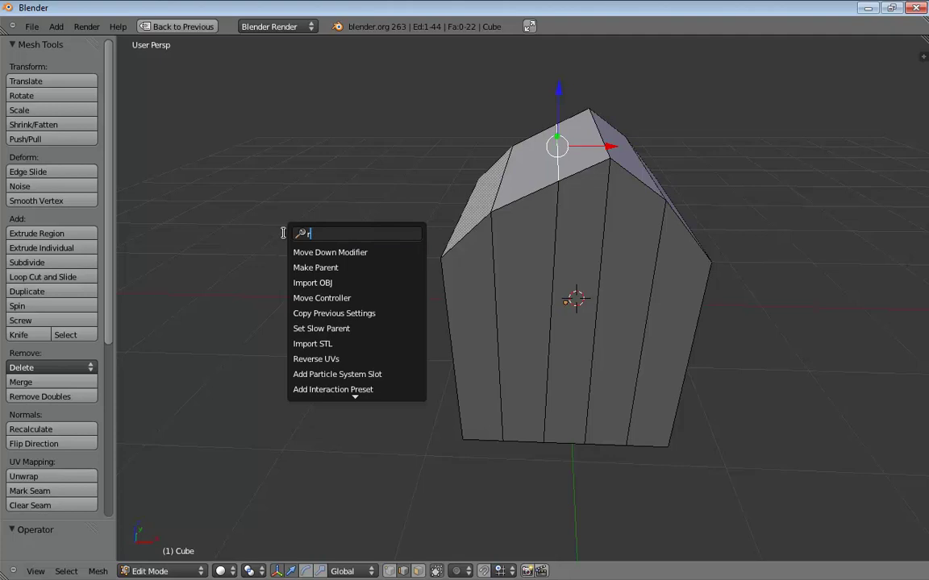
pyautogui.write('emo')
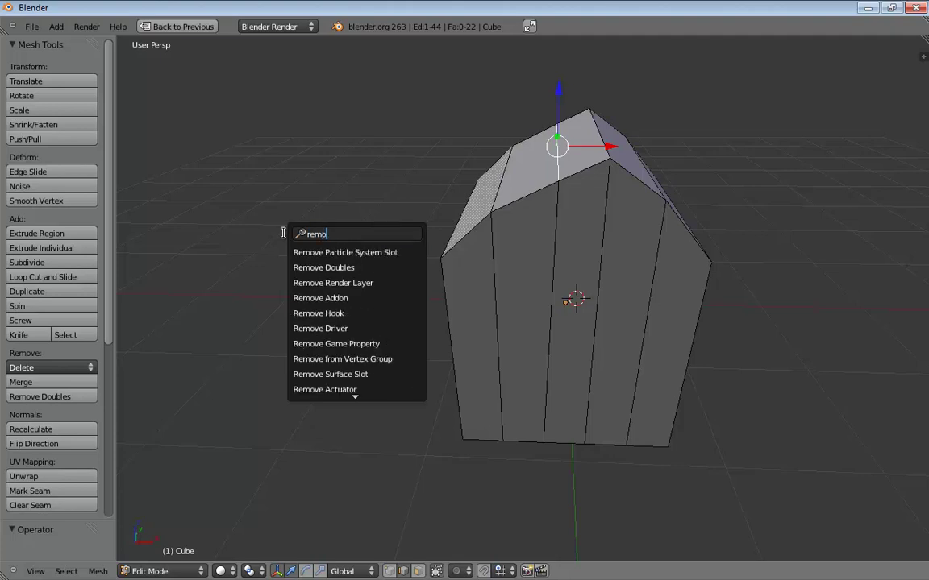
# - Clear the operator search, look up commands containing "dou", and close the search without running any
pyautogui.press('BackSpace')
pyautogui.press('BackSpace')
pyautogui.press('BackSpace')
pyautogui.press('BackSpace')
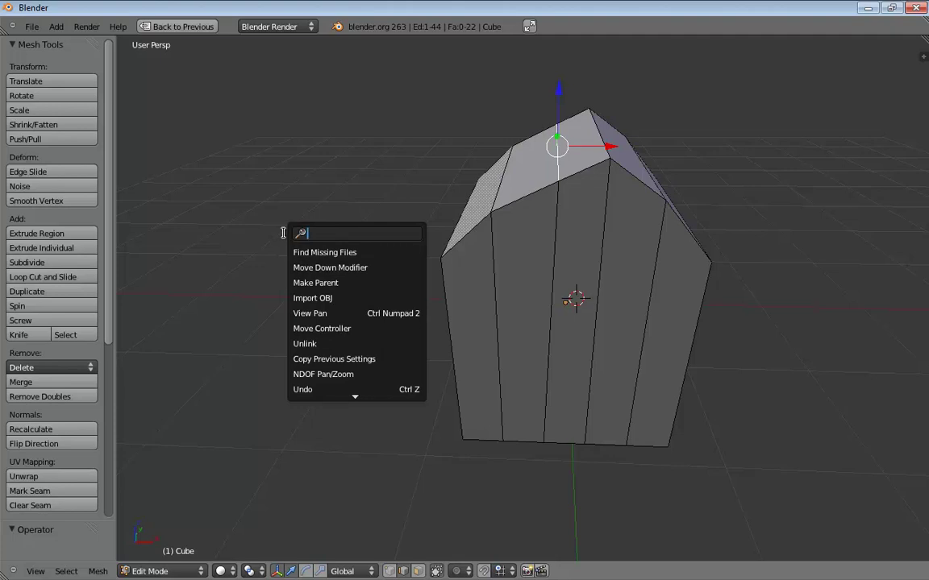
pyautogui.write('d')
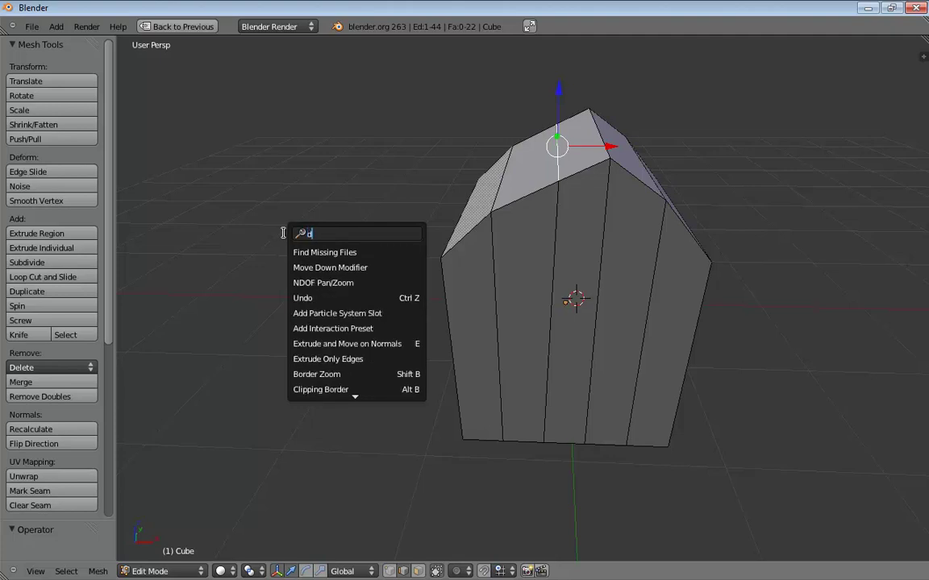
pyautogui.scroll(-6, 283, 233)
pyautogui.scroll(6, 283, 233)
pyautogui.write('ou')
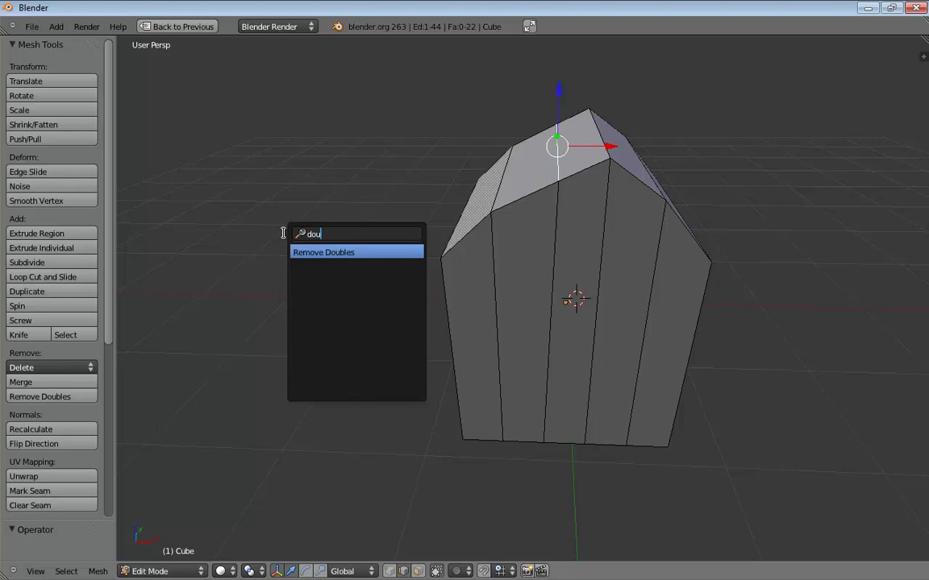
pyautogui.press('BackSpace')
pyautogui.press('BackSpace')
pyautogui.press('BackSpace')
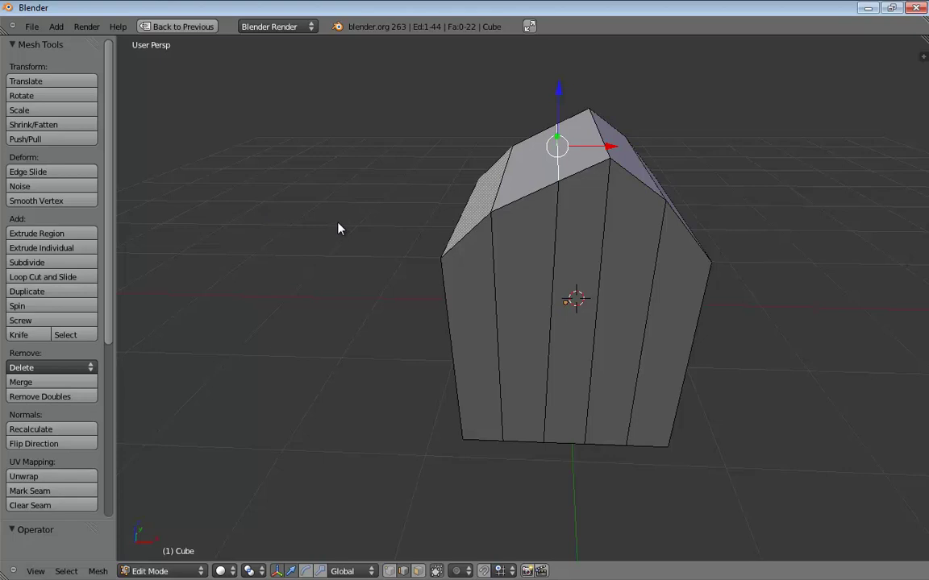
# - Check the 3D View: Screencast Keys add-on in the User Preferences, and start its display in the 3D view
pyautogui.click(32, 27)
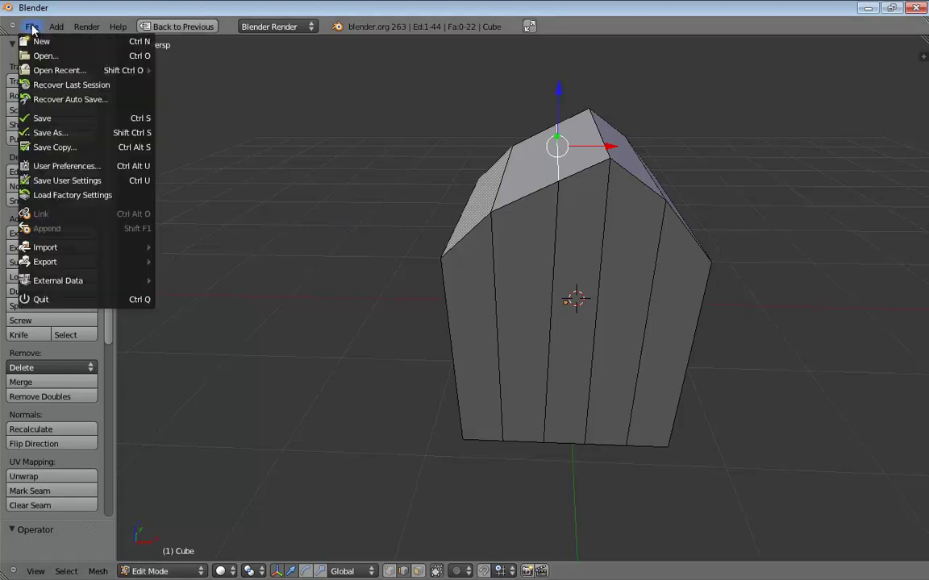
pyautogui.click(58, 165)
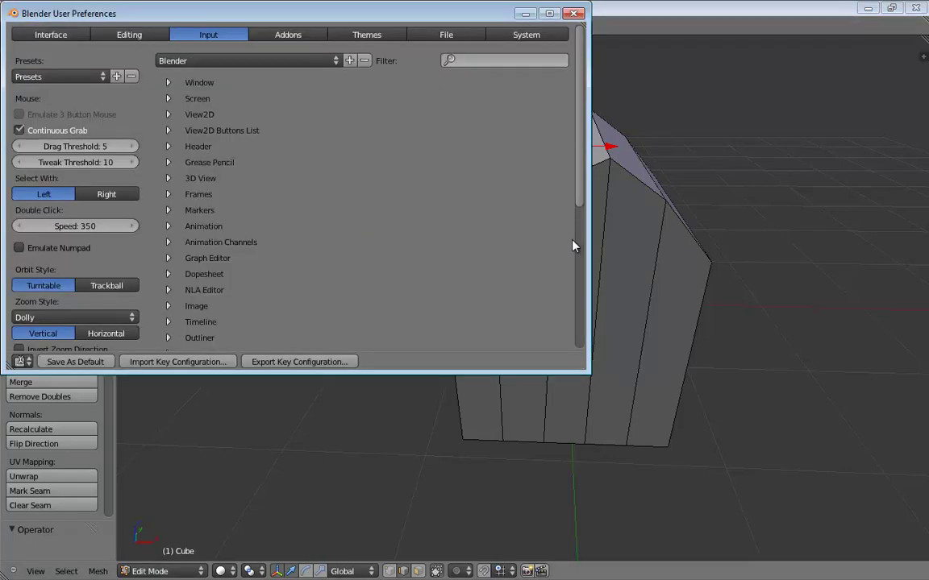
pyautogui.click(269, 36)
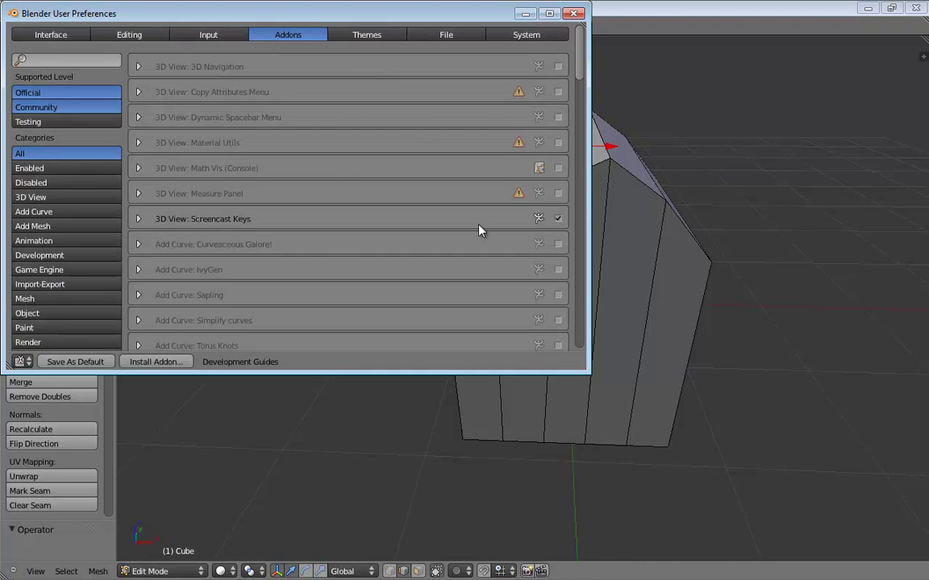
pyautogui.click(723, 191)
pyautogui.press('n')
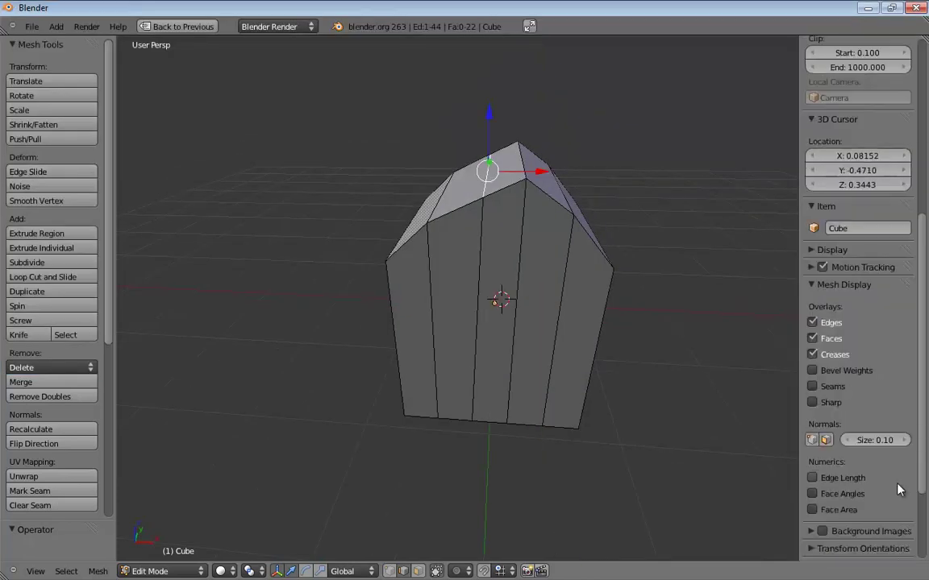
pyautogui.scroll(-5, 900, 489)
pyautogui.click(818, 471)
# - Examine the house-shaped mesh from its sides, both gable ends and underneath
pyautogui.moveTo(539, 333); pyautogui.dragTo(374, 330, button='middle')
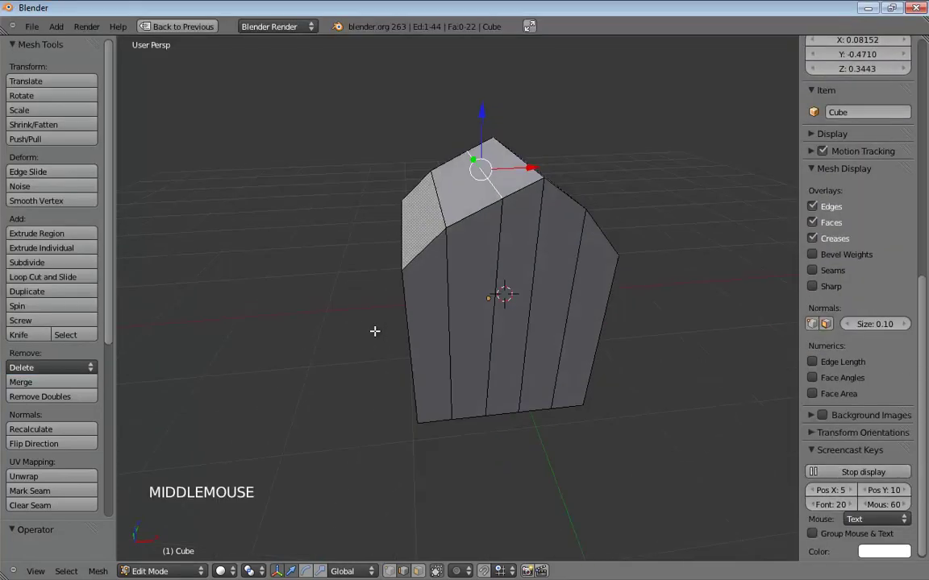
pyautogui.moveTo(280, 325); pyautogui.dragTo(337, 359, button='middle')
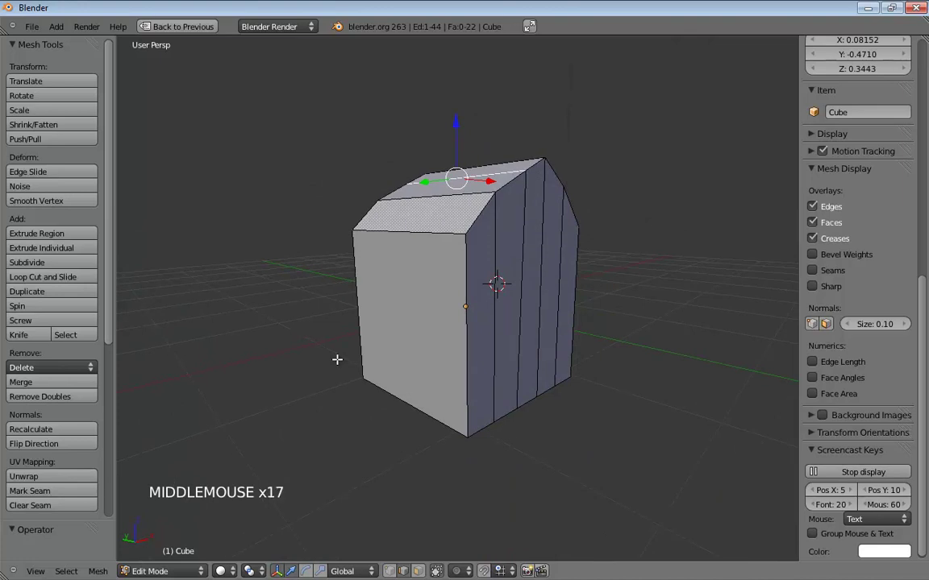
pyautogui.middleClick(336, 359)
pyautogui.middleClick(337, 359)
pyautogui.middleClick(337, 360)
pyautogui.middleClick(336, 359)
pyautogui.middleClick(336, 360)
pyautogui.middleClick(337, 360)
pyautogui.middleClick(337, 360)
pyautogui.middleClick(337, 360)
pyautogui.middleClick(337, 361)
pyautogui.middleClick(336, 360)
pyautogui.middleClick(337, 360)
pyautogui.middleClick(337, 361)
pyautogui.middleClick(337, 360)
pyautogui.middleClick(337, 360)
pyautogui.middleClick(337, 360)
pyautogui.middleClick(336, 360)
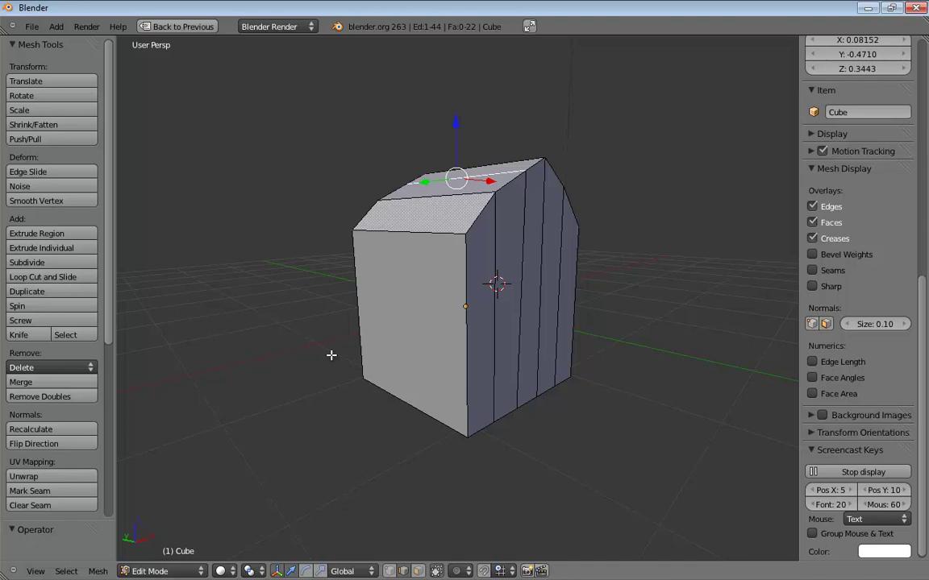
pyautogui.moveTo(331, 356); pyautogui.dragTo(338, 396, button='middle')
pyautogui.scroll(-2, 354, 367)
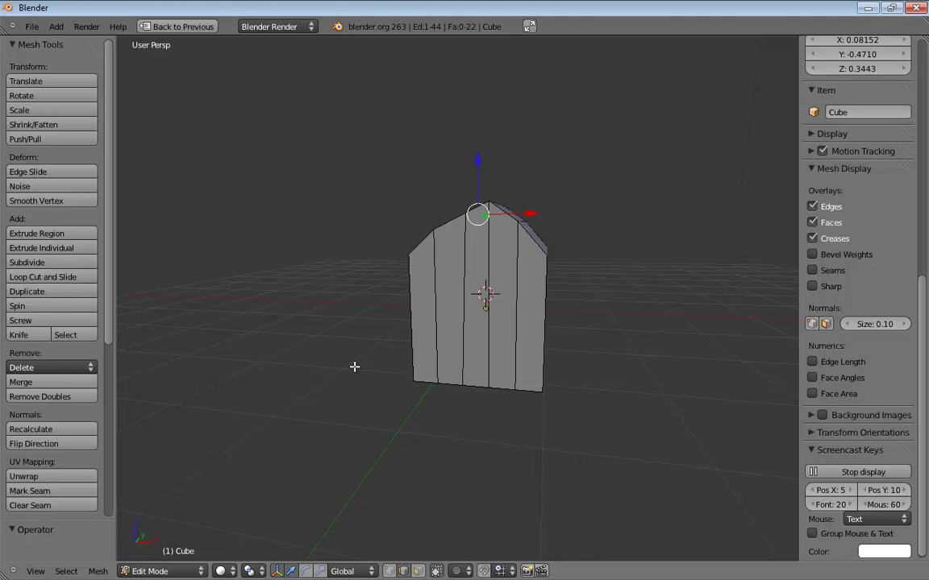
pyautogui.moveTo(476, 313); pyautogui.dragTo(533, 262, button='middle')
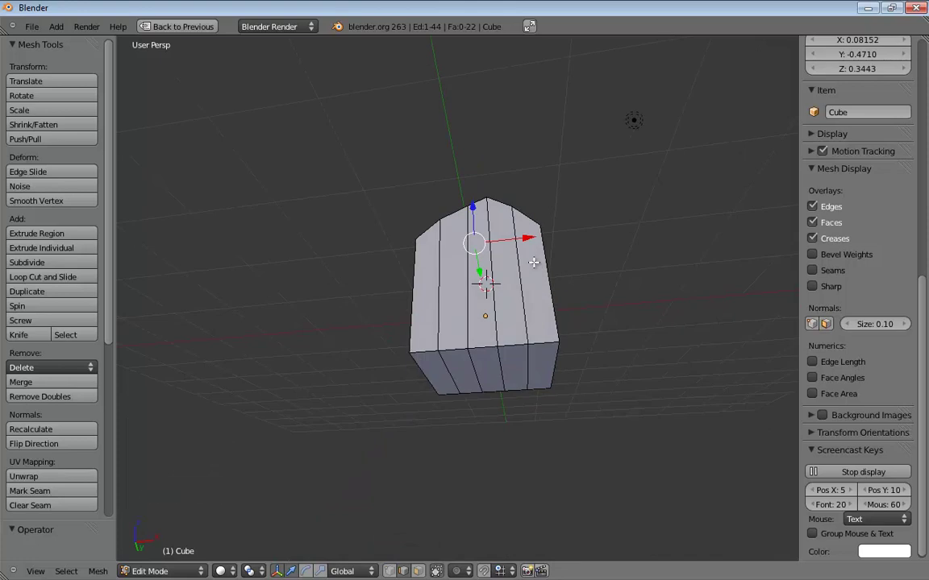
pyautogui.moveTo(493, 311); pyautogui.dragTo(493, 338, button='middle')
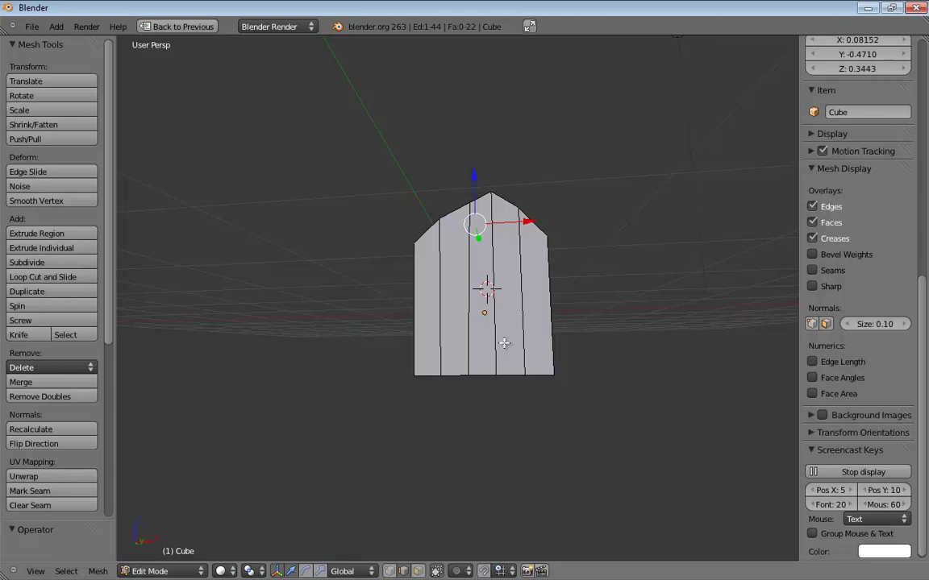
pyautogui.moveTo(503, 344); pyautogui.dragTo(556, 317, button='middle')
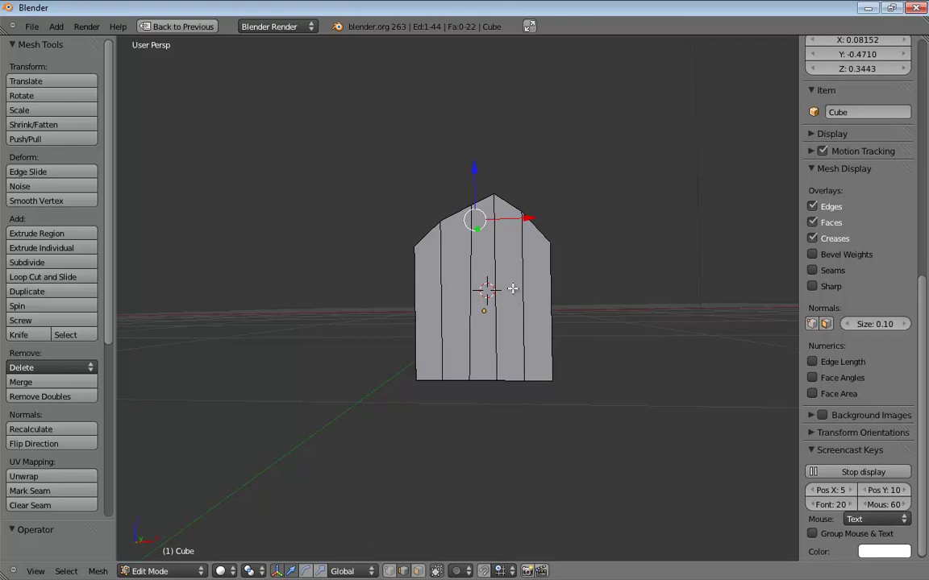
pyautogui.moveTo(516, 289); pyautogui.dragTo(426, 295, button='middle')
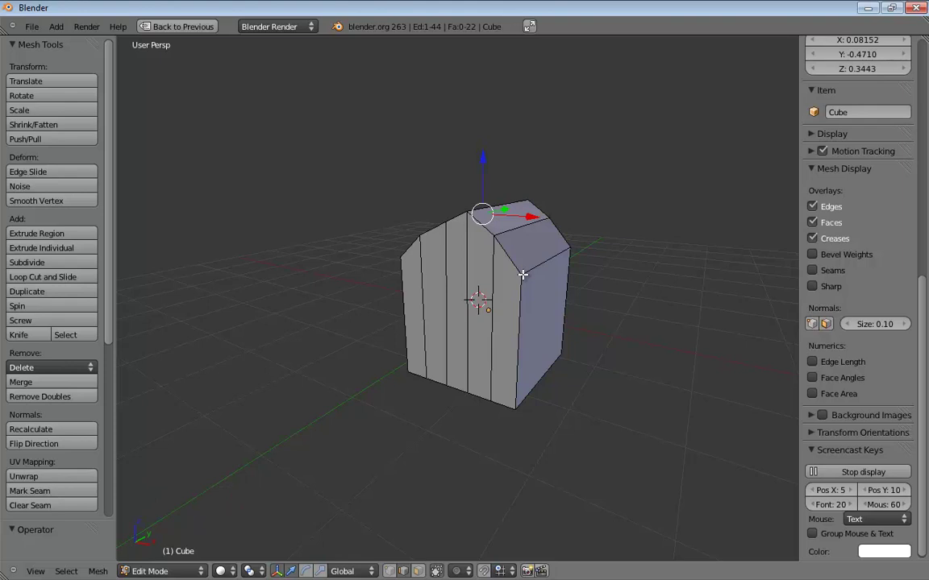
# - Cut the gable wall diagonally with the Knife from one eave corner to the opposite bottom corner, and inspect the cut
pyautogui.press('k')
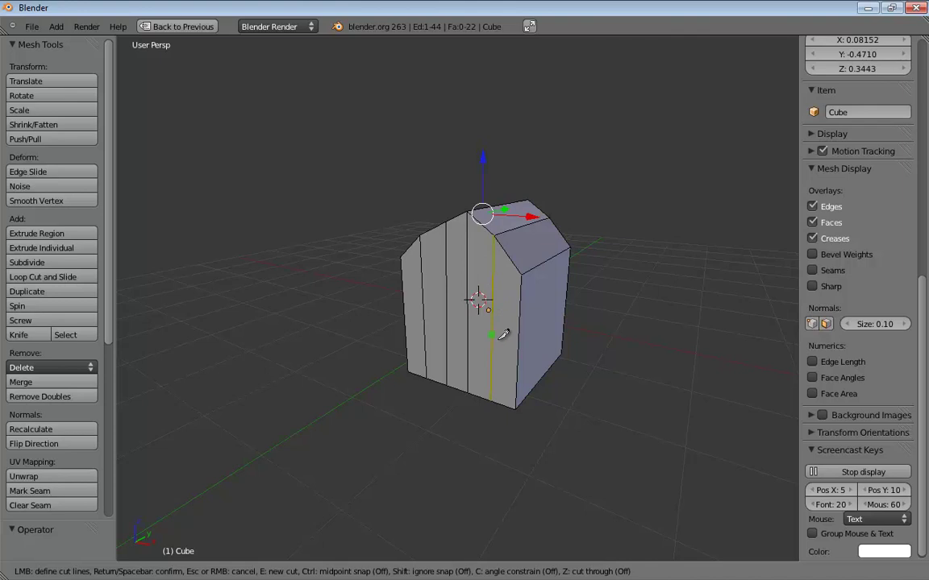
pyautogui.click(521, 275)
pyautogui.click(411, 369)
pyautogui.moveTo(346, 361); pyautogui.dragTo(391, 258, button='middle')
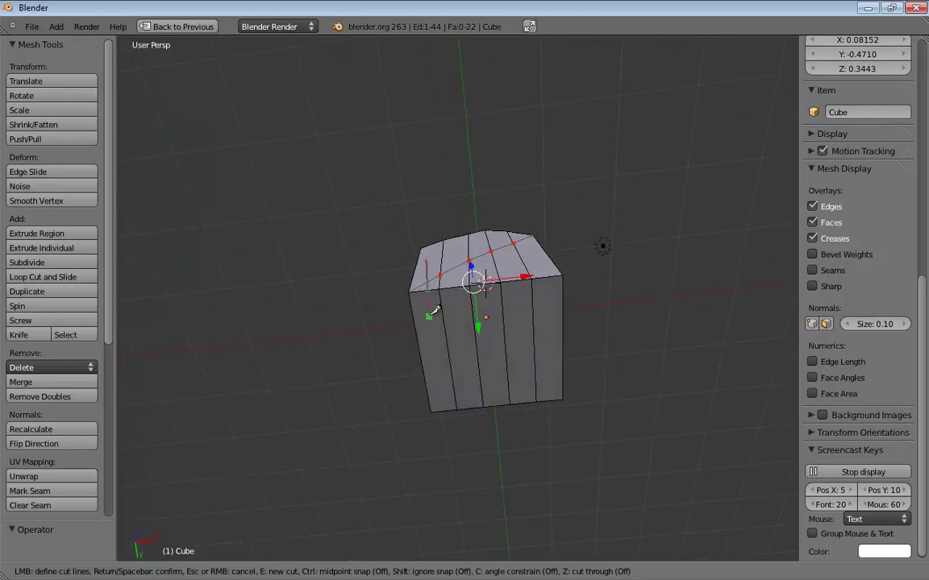
pyautogui.moveTo(384, 307); pyautogui.dragTo(328, 309, button='middle')
pyautogui.press('Return')
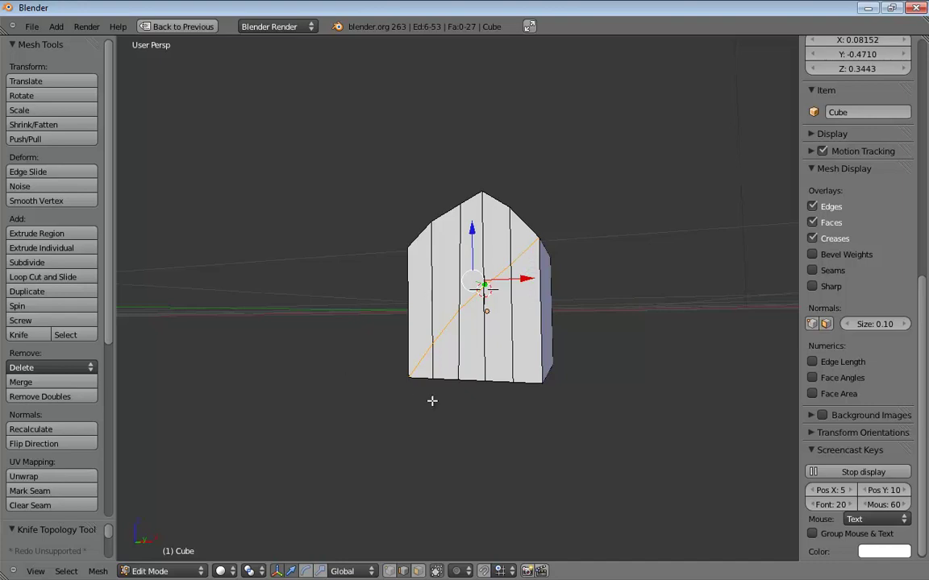
pyautogui.moveTo(432, 400); pyautogui.dragTo(596, 398, button='middle')
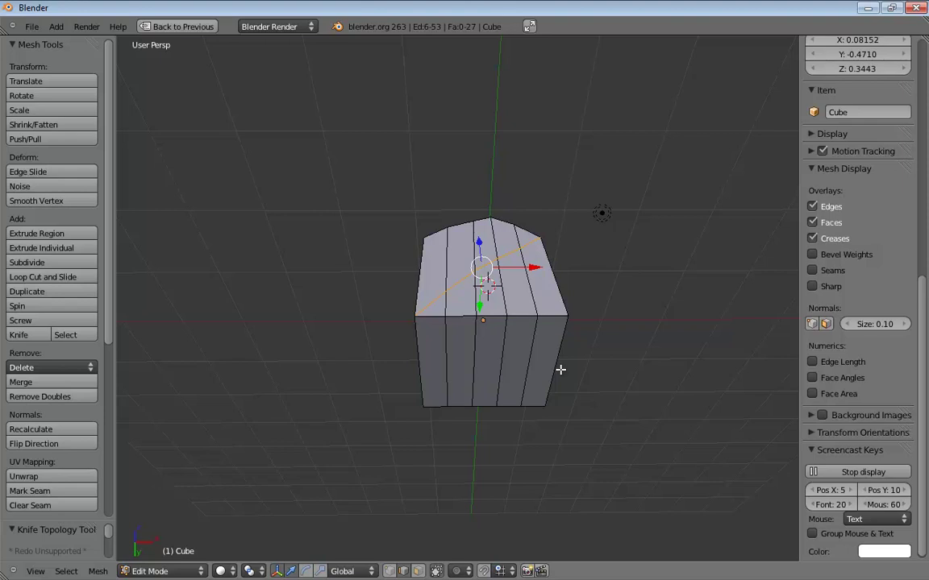
pyautogui.moveTo(560, 369); pyautogui.dragTo(554, 383, button='middle')
pyautogui.click(536, 232)
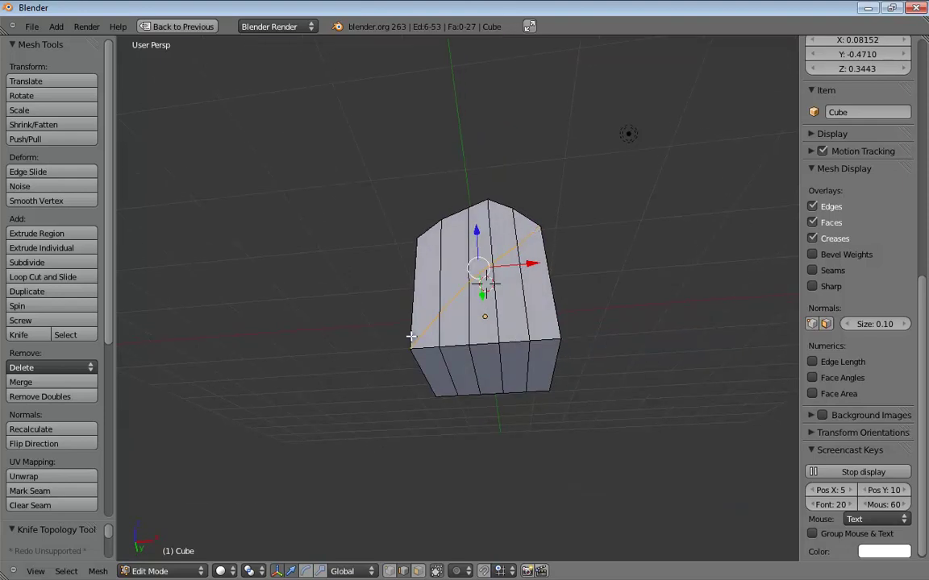
# - Cut the underside diagonally with the Knife from the lower end of the gable cut to the opposite corner, and inspect both cuts
pyautogui.moveTo(524, 313); pyautogui.dragTo(435, 323, button='middle')
pyautogui.press('k')
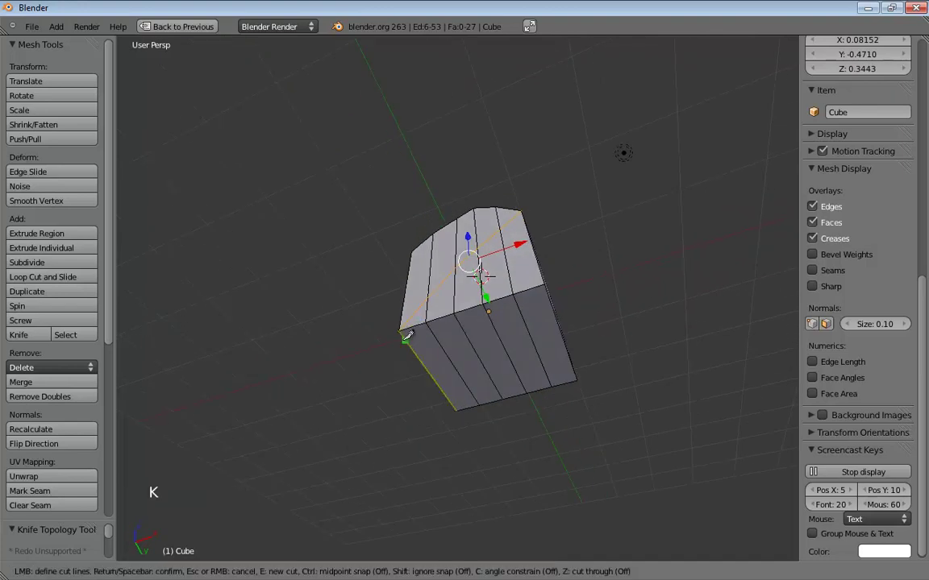
pyautogui.click(406, 341)
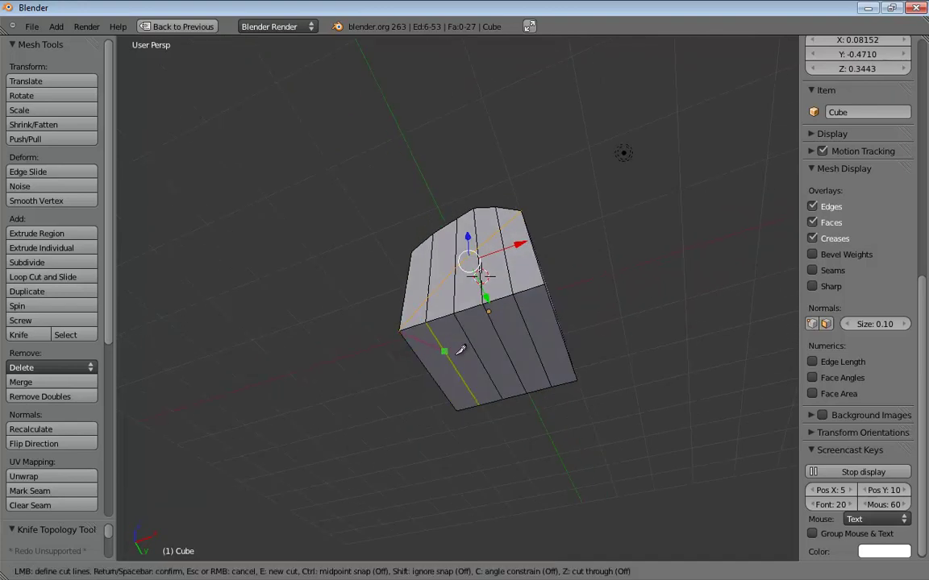
pyautogui.click(578, 377)
pyautogui.moveTo(578, 376); pyautogui.dragTo(602, 291, button='middle')
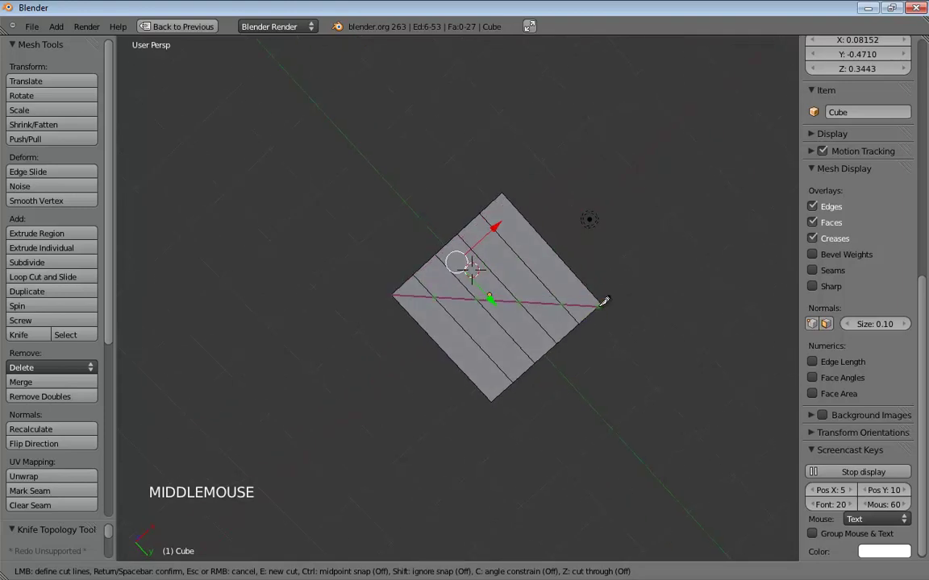
pyautogui.press('Return')
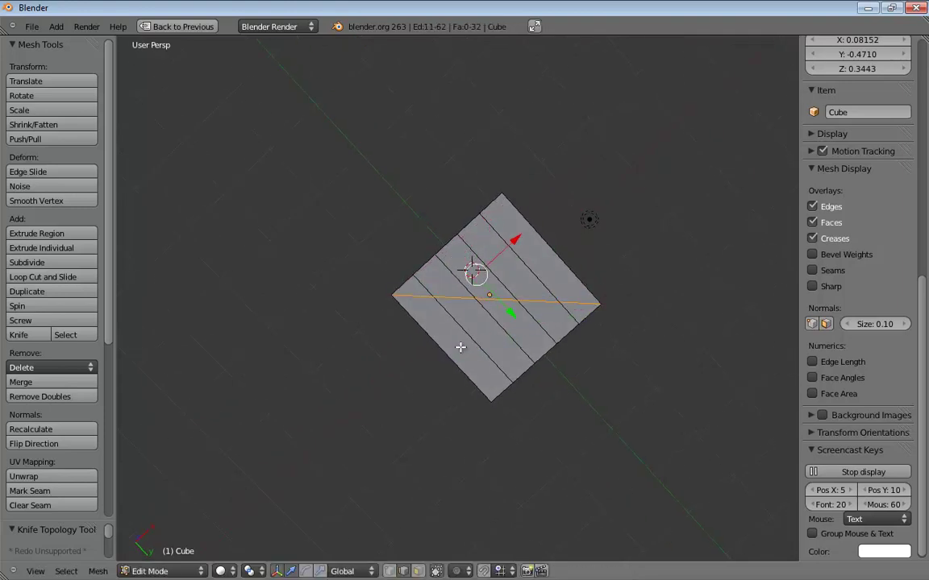
pyautogui.moveTo(660, 259); pyautogui.dragTo(621, 363, button='middle')
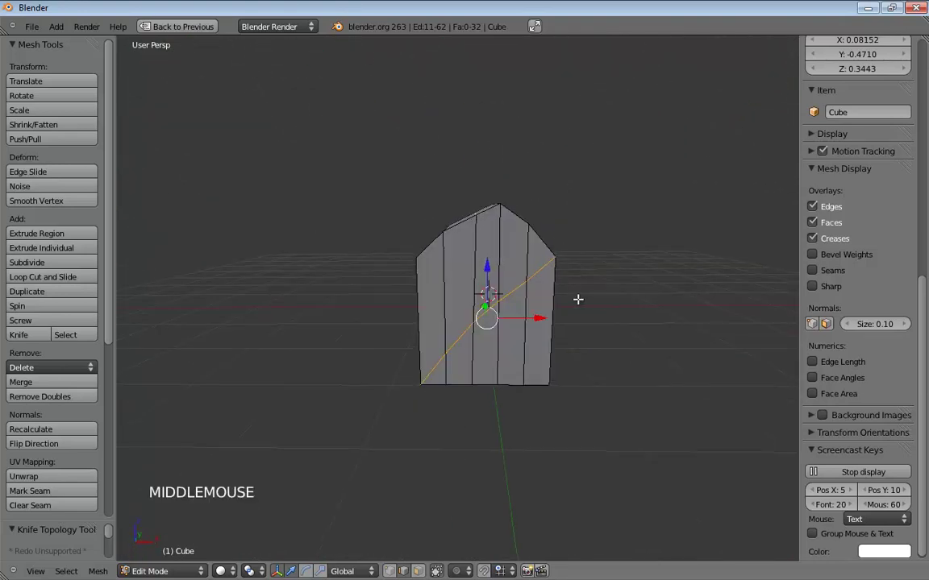
pyautogui.moveTo(578, 299); pyautogui.dragTo(553, 276, button='middle')
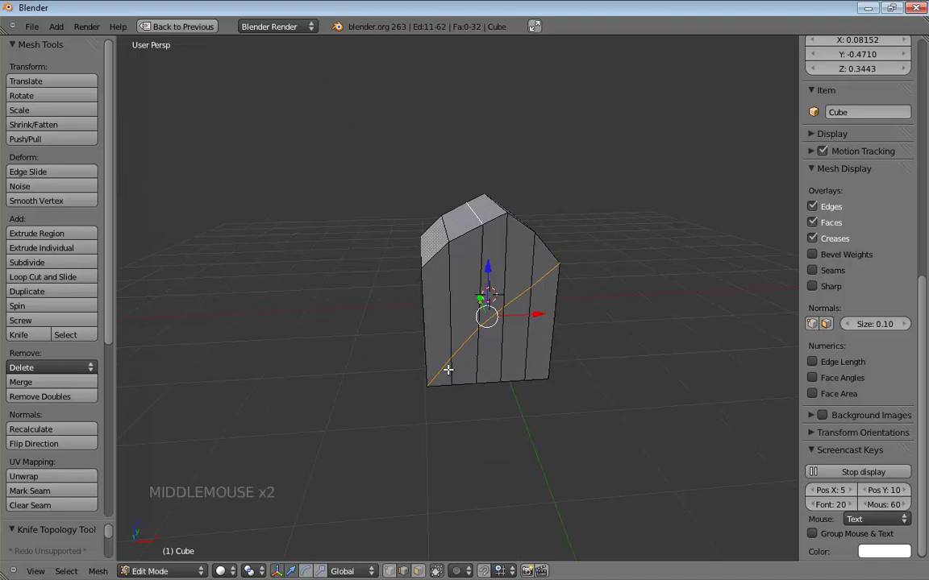
pyautogui.moveTo(448, 370); pyautogui.dragTo(396, 272, button='middle')
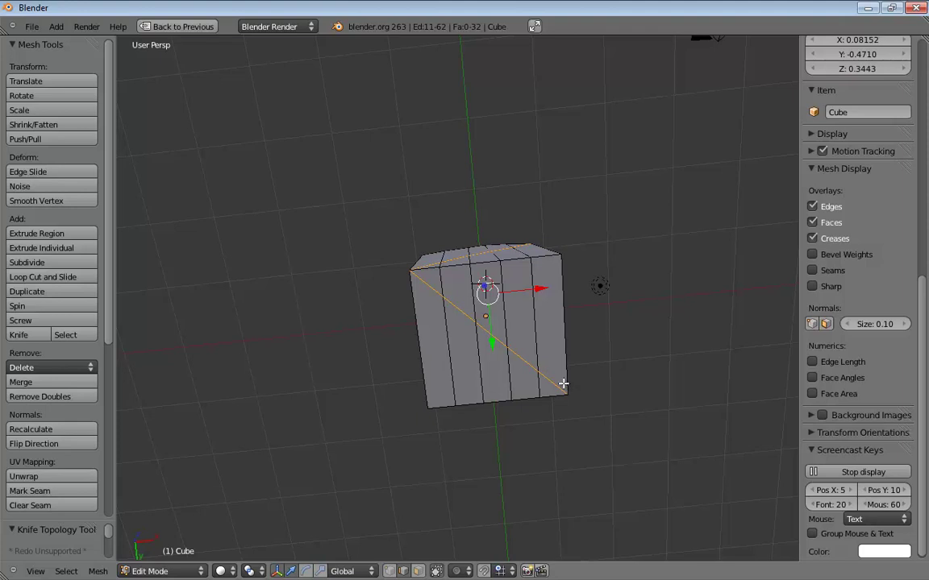
pyautogui.moveTo(554, 331); pyautogui.dragTo(573, 489, button='middle')
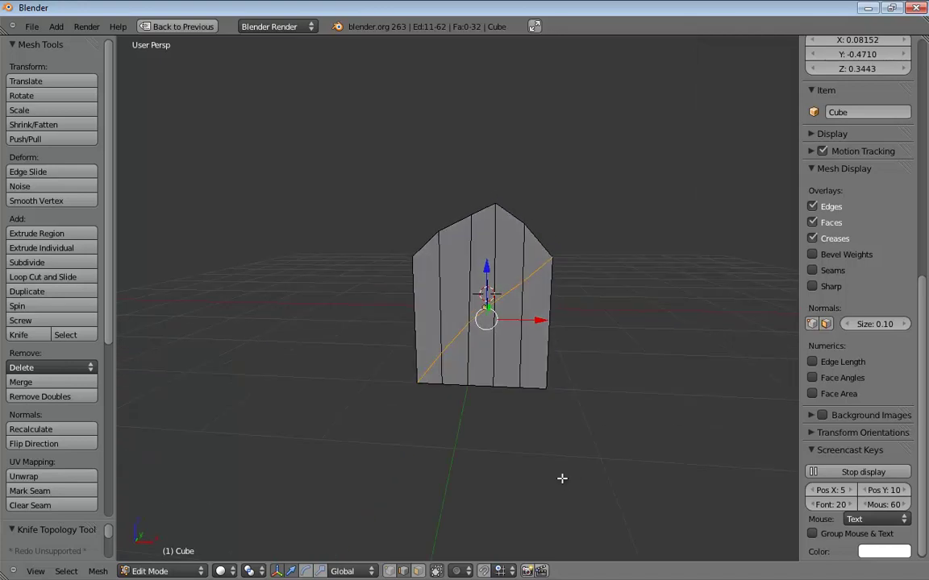
# - Cut a stepped line across the underside with the Knife, starting at the corner below the gable wall and ending on the diagonal cut
pyautogui.moveTo(593, 389); pyautogui.dragTo(547, 301, button='middle')
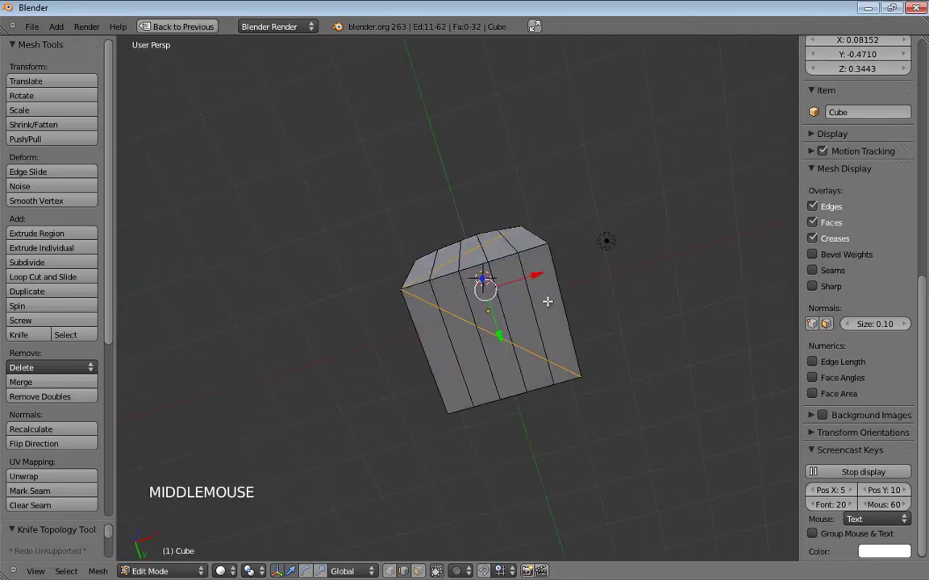
pyautogui.press('k')
pyautogui.click(549, 240)
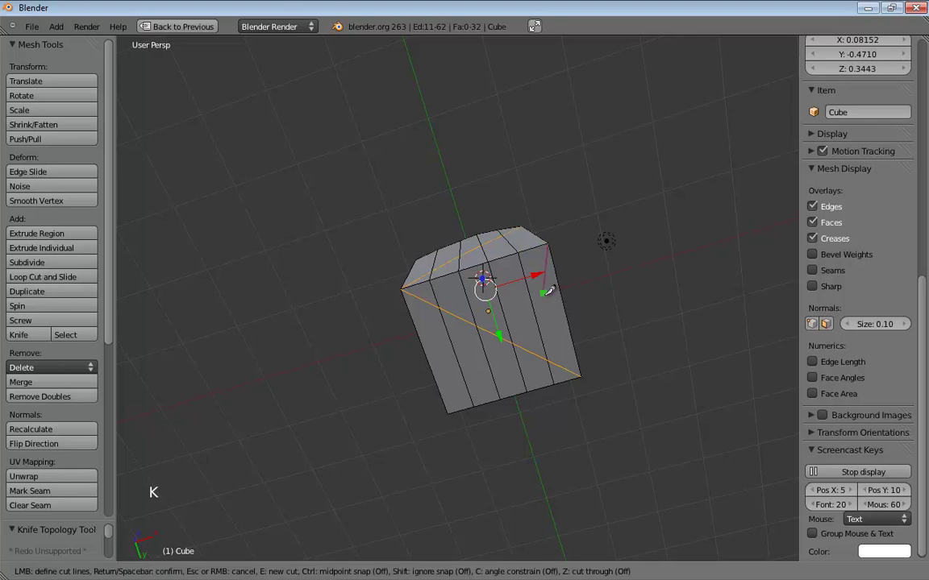
pyautogui.click(548, 300)
pyautogui.click(520, 308)
pyautogui.press('Return')
# - Inspect the stepped cut on the underside from several angles, and undo it
pyautogui.moveTo(663, 442); pyautogui.dragTo(566, 338, button='middle')
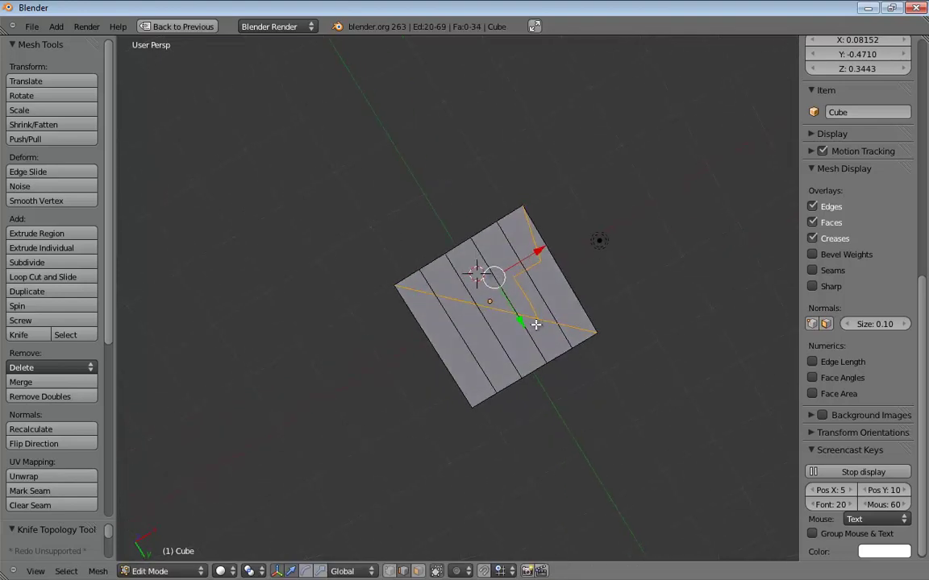
pyautogui.moveTo(536, 324); pyautogui.dragTo(542, 360, button='middle')
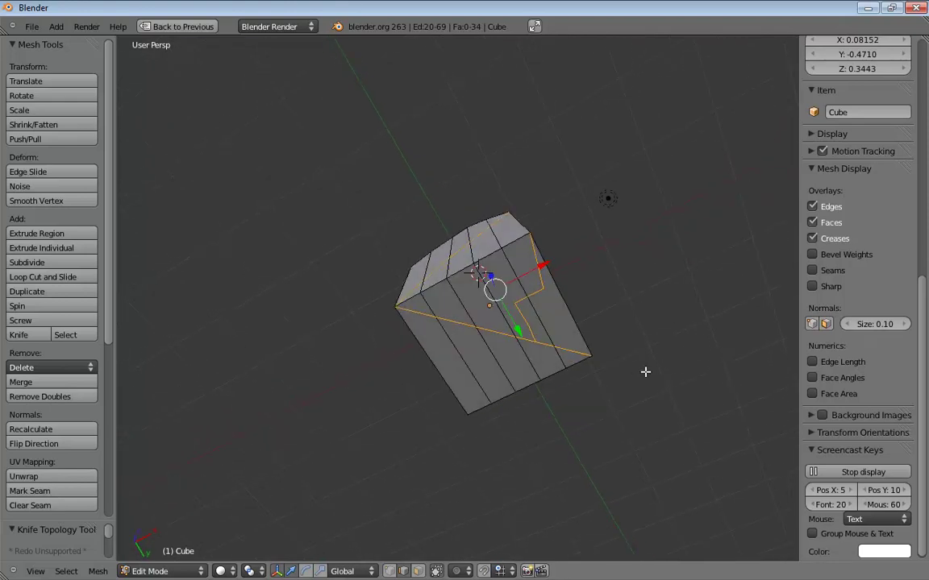
pyautogui.moveTo(602, 352); pyautogui.dragTo(543, 362, button='middle')
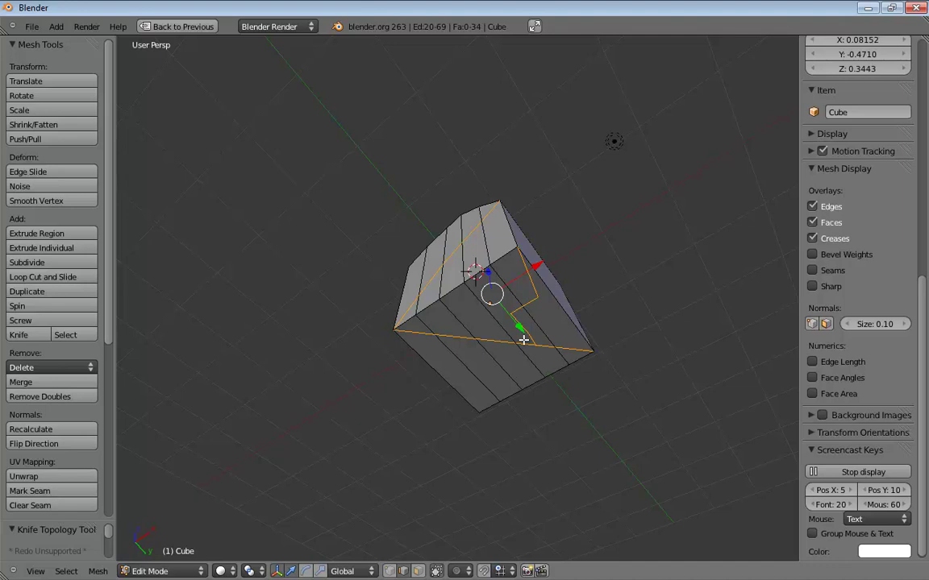
pyautogui.moveTo(662, 366); pyautogui.dragTo(708, 358, button='middle')
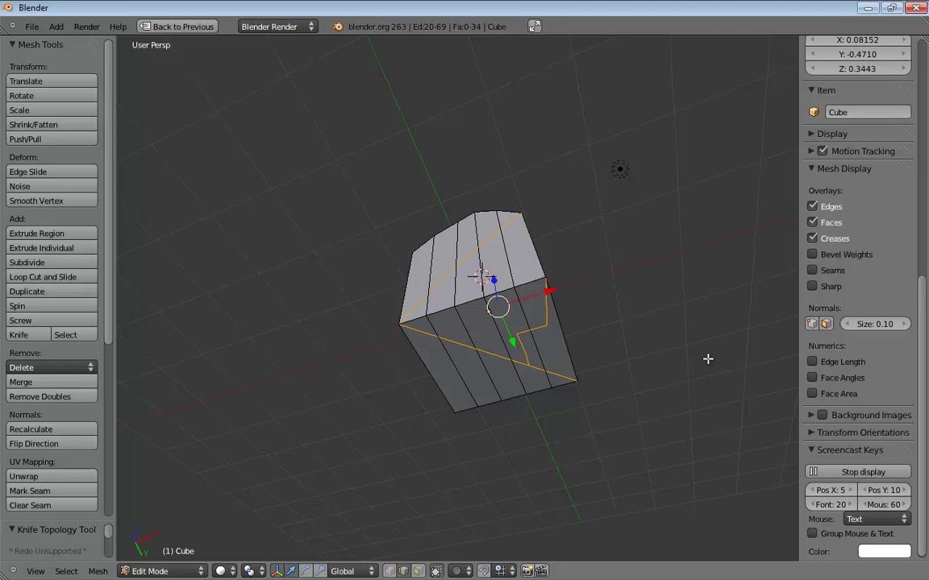
pyautogui.moveTo(625, 243); pyautogui.dragTo(537, 311, button='middle')
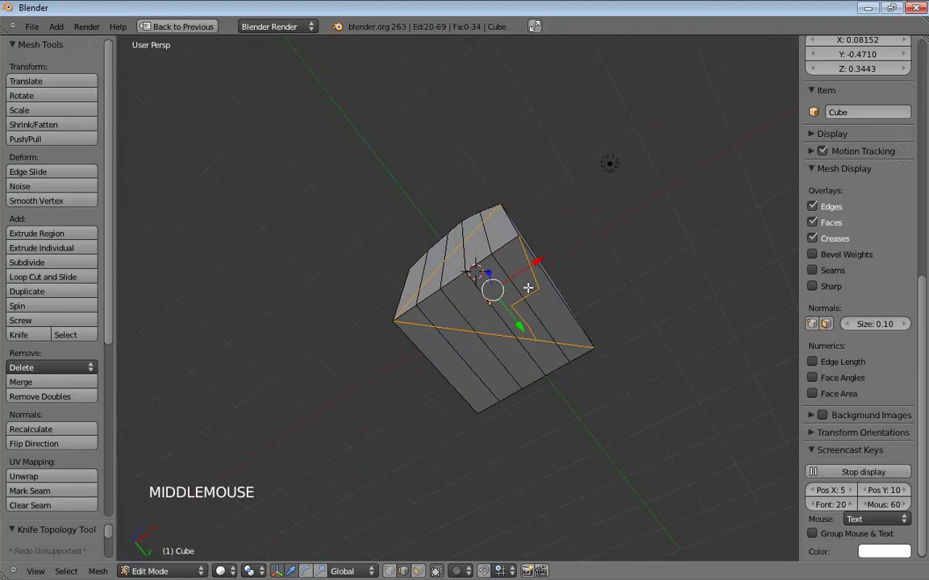
pyautogui.hotkey('ctrl', 'z')
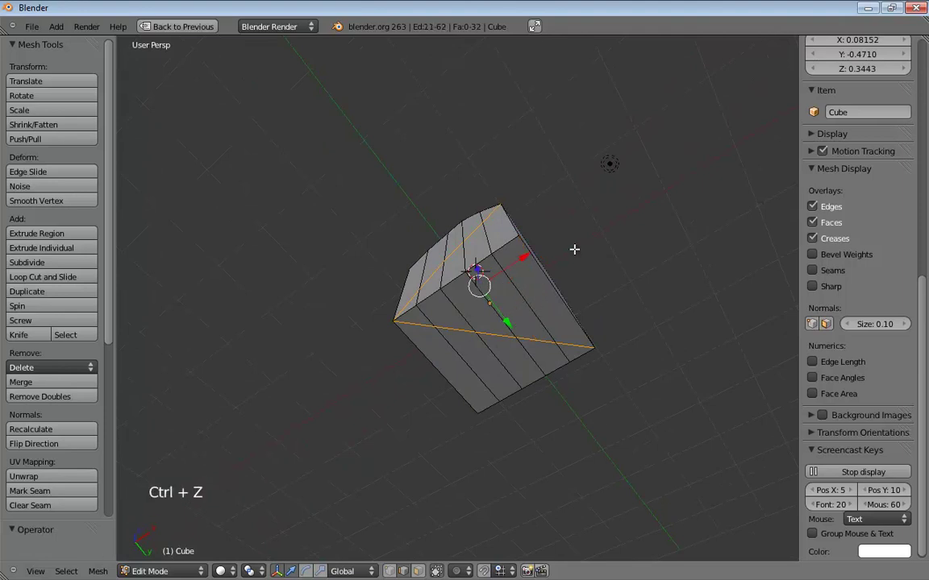
# - Cut a rectangular door outline with the Knife into the undivided side wall, starting and ending on its bottom edge
pyautogui.moveTo(526, 286); pyautogui.dragTo(476, 375, button='middle')
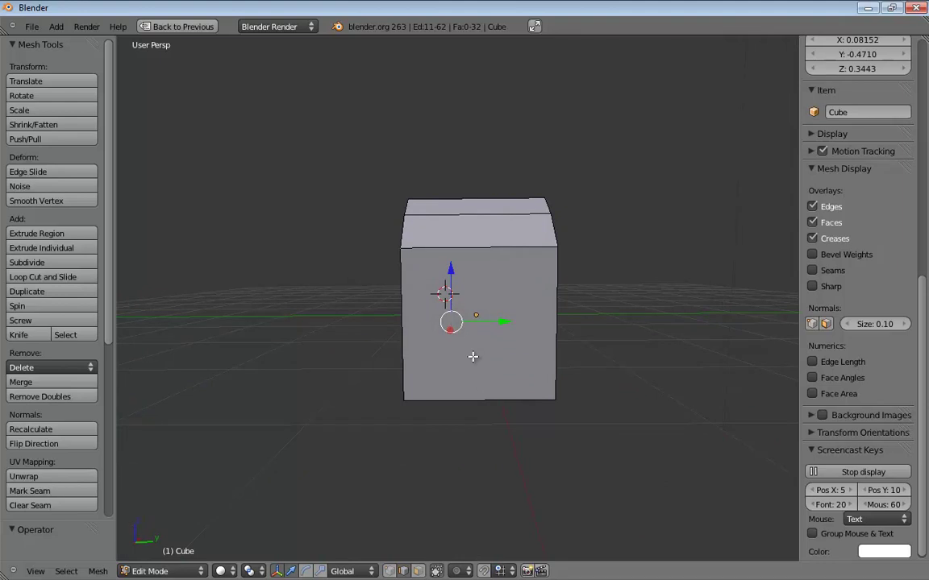
pyautogui.moveTo(475, 360); pyautogui.dragTo(532, 389, button='middle')
pyautogui.scroll(2, 532, 389)
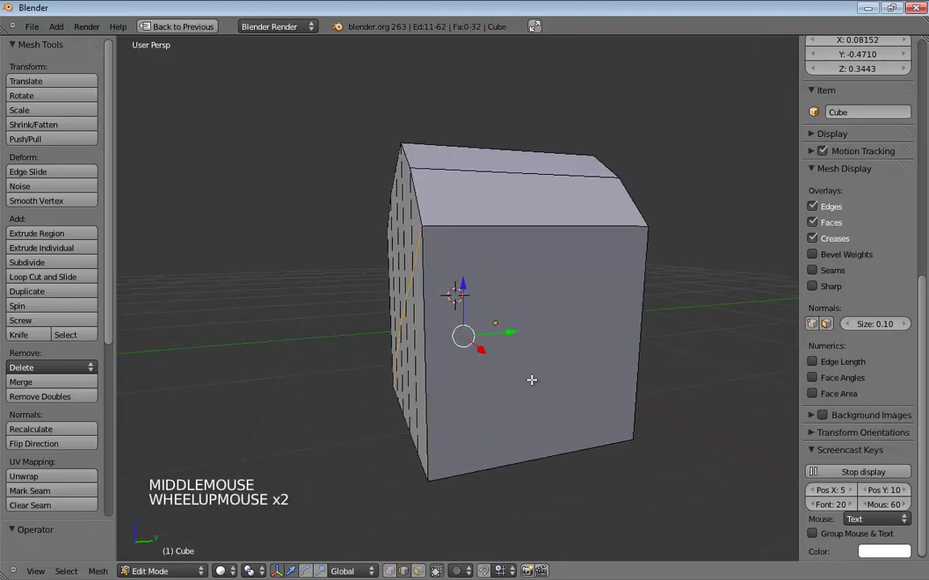
pyautogui.moveTo(563, 388); pyautogui.dragTo(524, 411, button='middle')
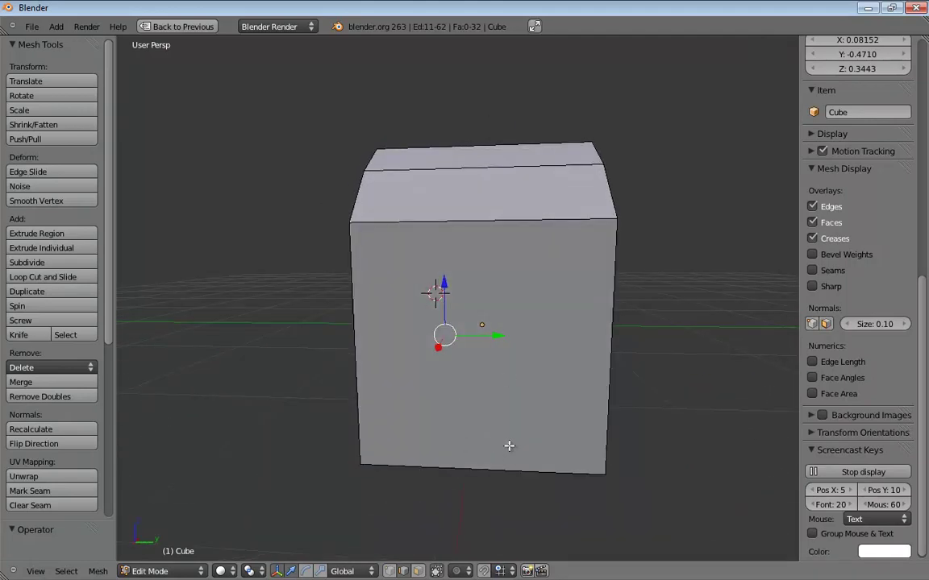
pyautogui.moveTo(509, 445); pyautogui.dragTo(465, 399, button='middle')
pyautogui.press('k')
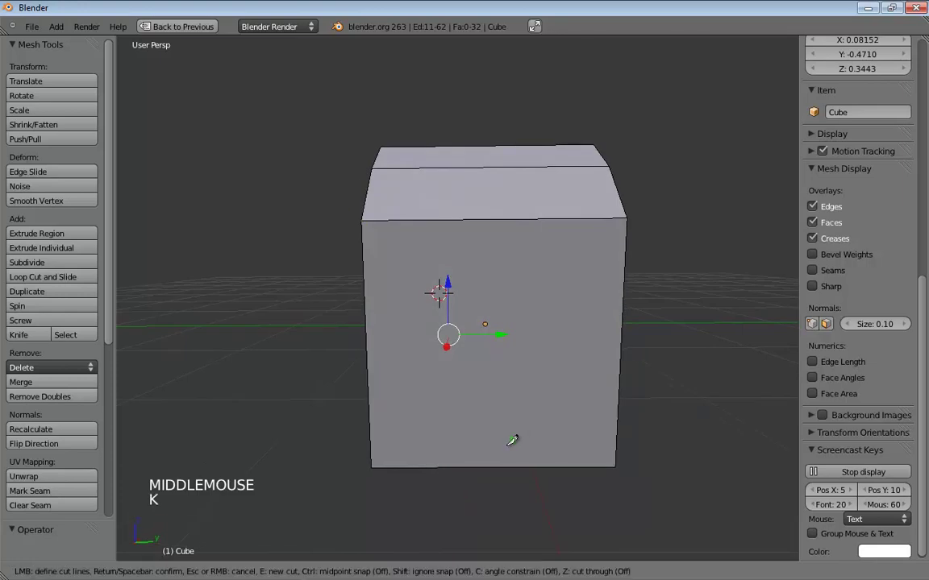
pyautogui.click(464, 460)
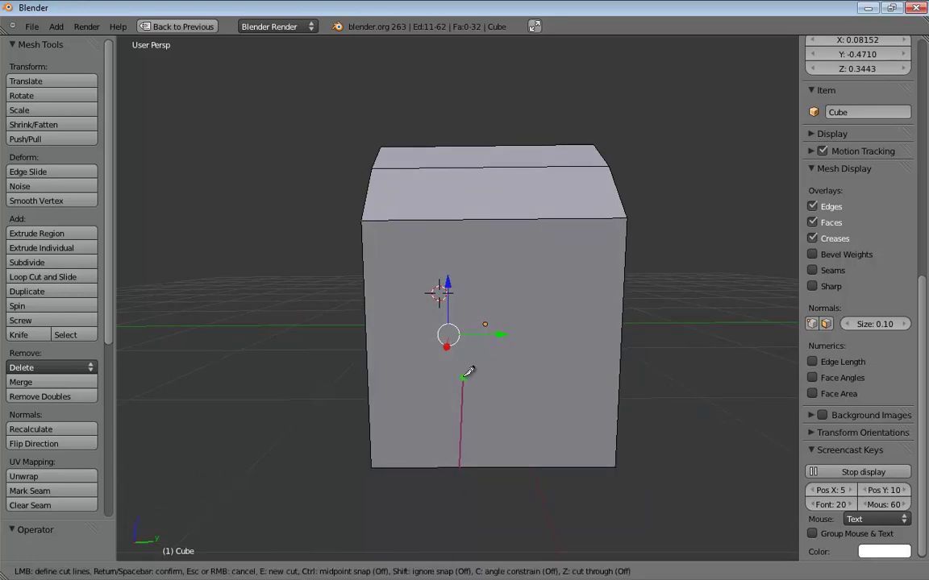
pyautogui.click(459, 373)
pyautogui.click(509, 374)
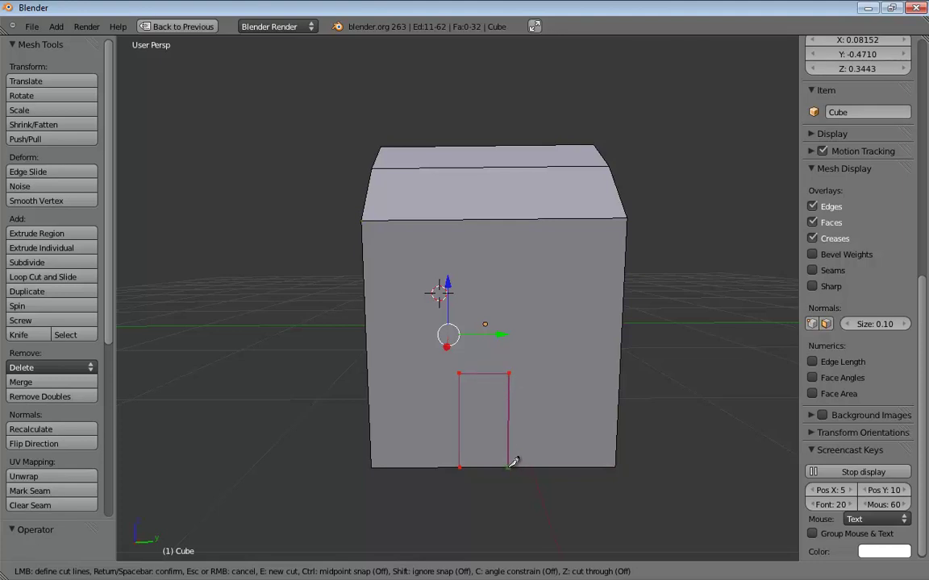
pyautogui.click(509, 466)
pyautogui.press('Return')
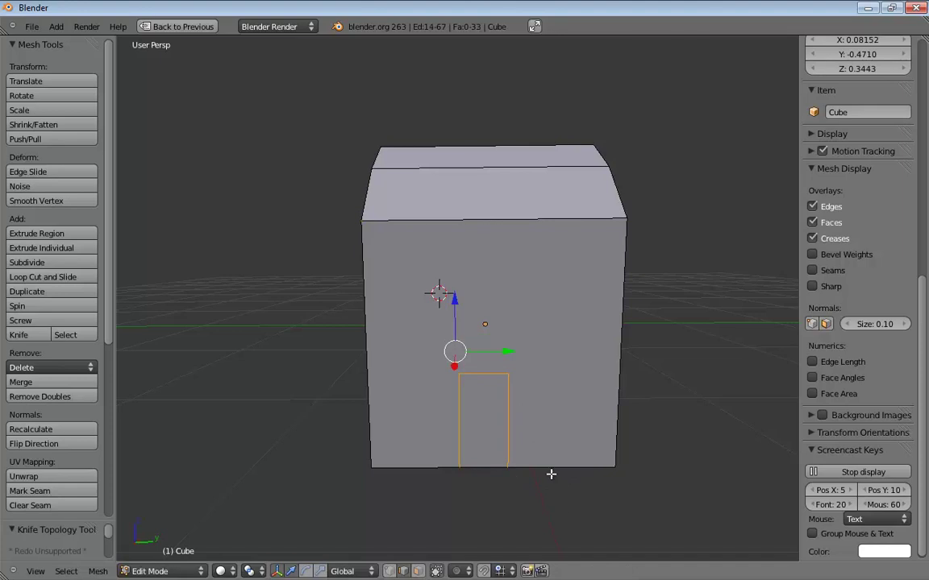
# - Cut from each upper corner of the door outline to the nearest eave corner of the side wall with the Knife
pyautogui.moveTo(653, 383); pyautogui.dragTo(700, 416, button='middle')
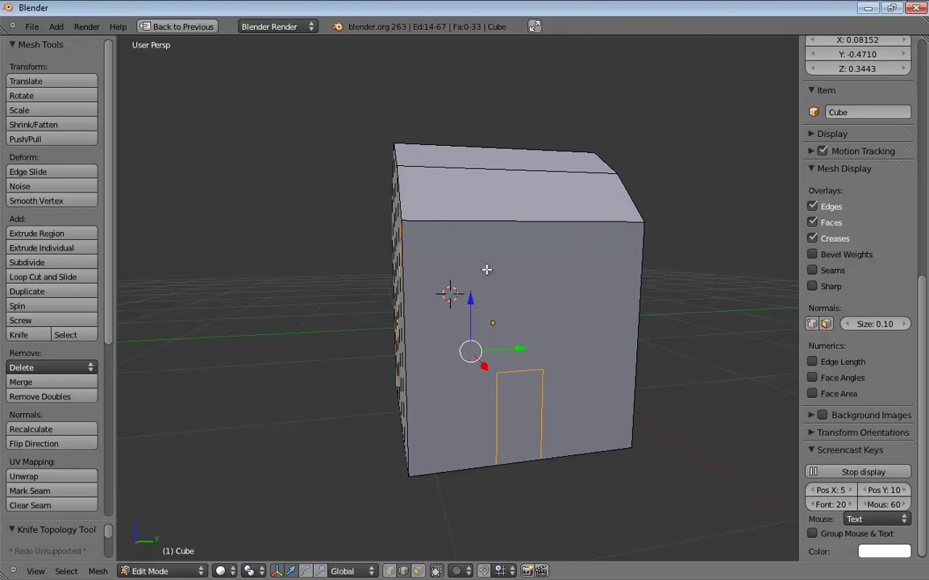
pyautogui.press('k')
pyautogui.click(542, 371)
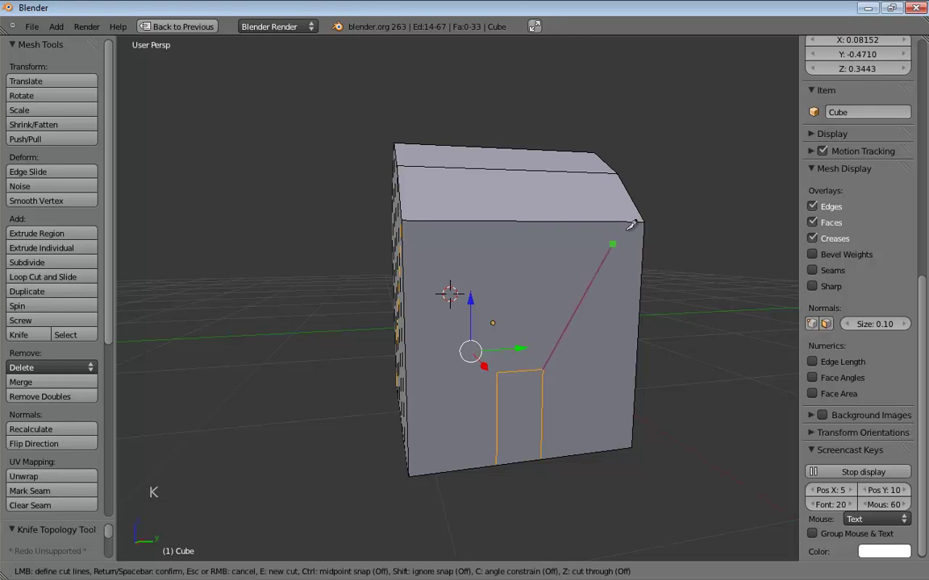
pyautogui.click(643, 222)
pyautogui.press('Return')
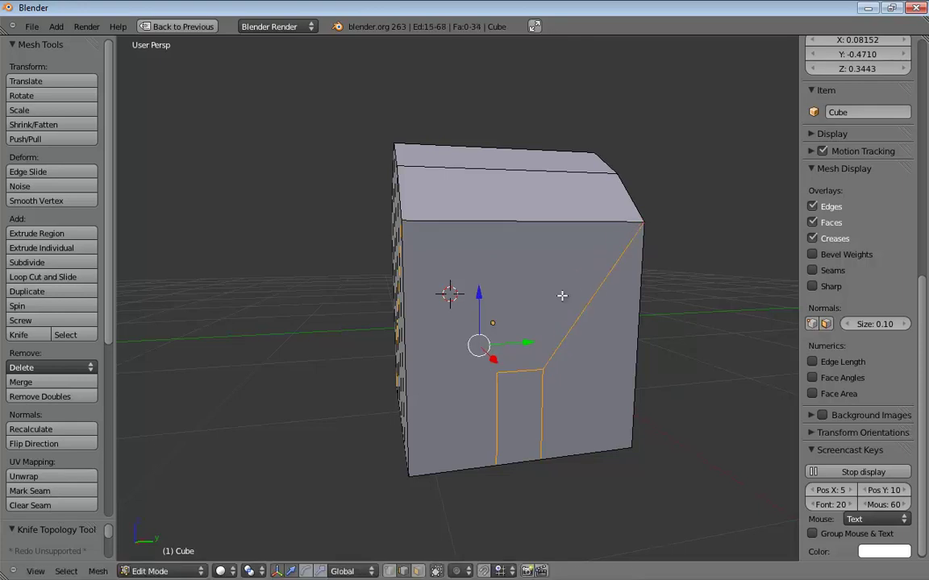
pyautogui.press('k')
pyautogui.click(497, 372)
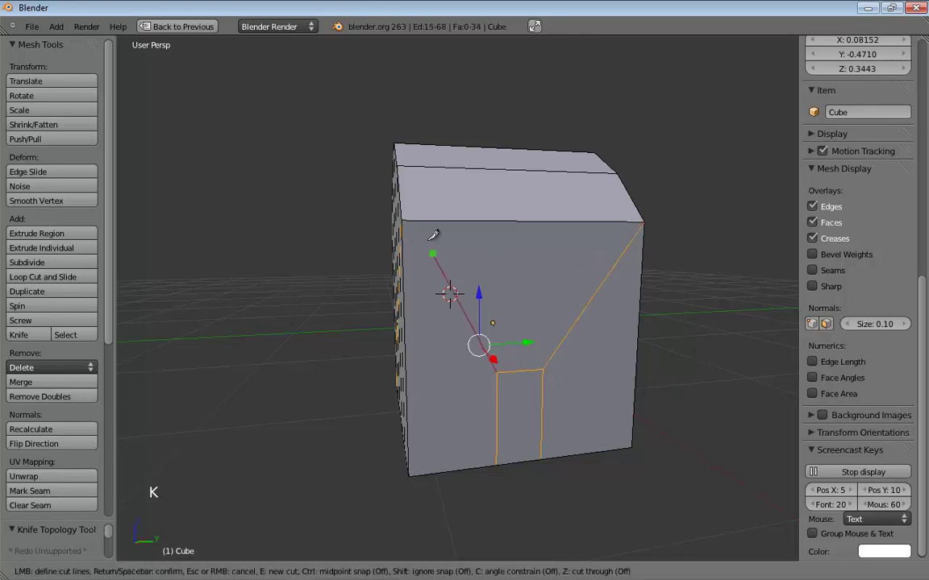
pyautogui.click(408, 217)
pyautogui.press('Return')
# - Inspect the side wall, and undo the two diagonal cuts and the door outline
pyautogui.moveTo(790, 460); pyautogui.dragTo(662, 450, button='middle')
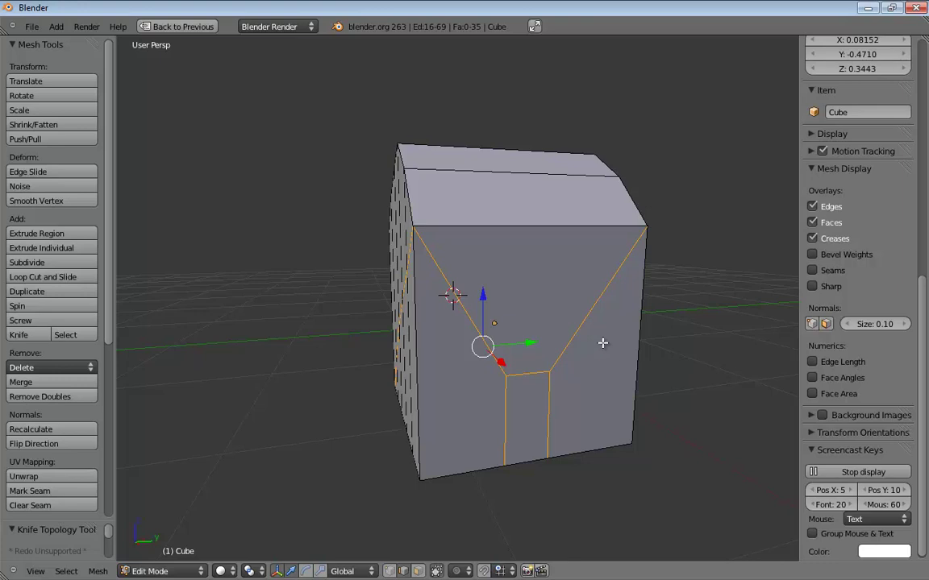
pyautogui.moveTo(602, 343); pyautogui.dragTo(643, 400, button='middle')
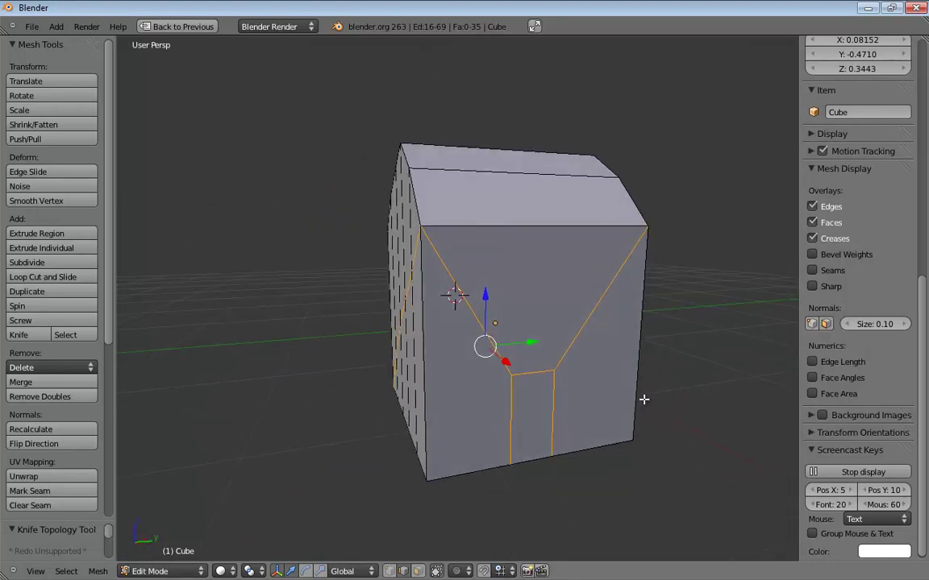
pyautogui.press('z')
pyautogui.press('z')
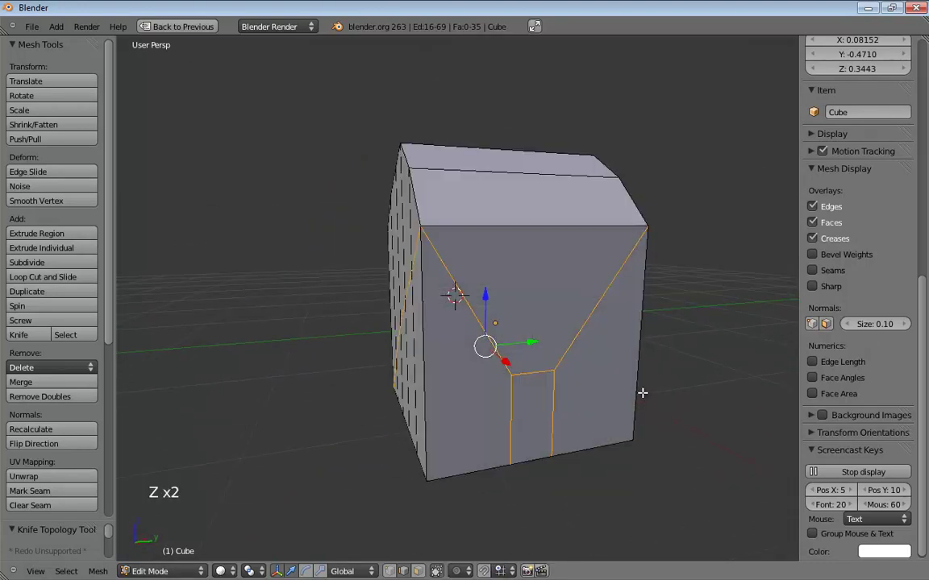
pyautogui.hotkey('ctrl', 'z')
pyautogui.hotkey('ctrl', 'z')
pyautogui.moveTo(613, 390); pyautogui.dragTo(592, 391, button='middle')
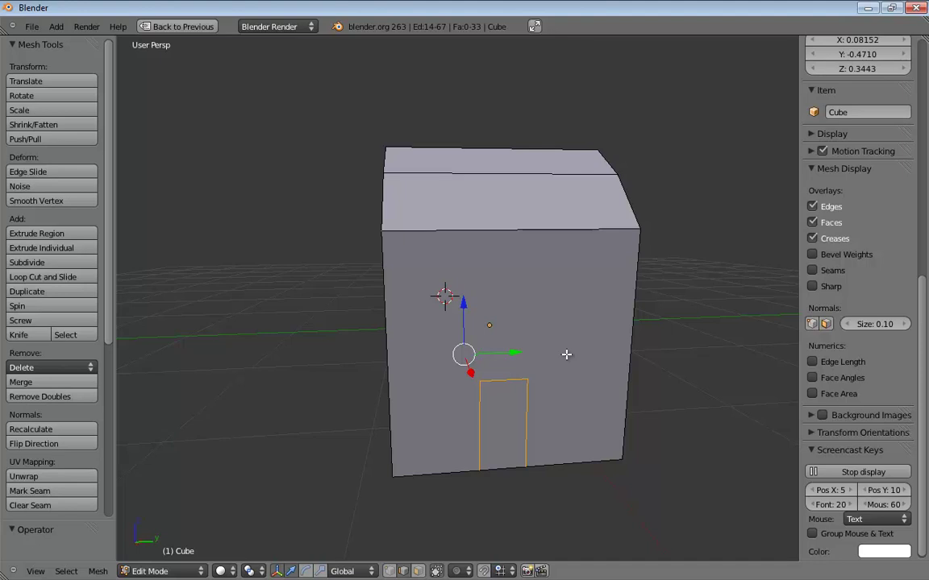
pyautogui.hotkey('ctrl', 'z')
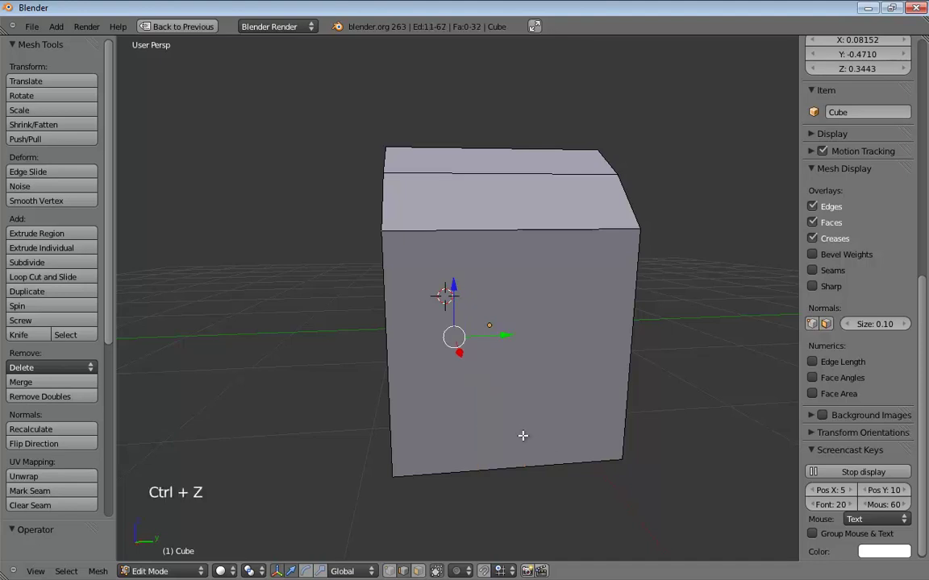
# - Try to cut a door outline and diagonals from its upper corners to the eave corners of the side wall in one Knife pass
pyautogui.press('k')
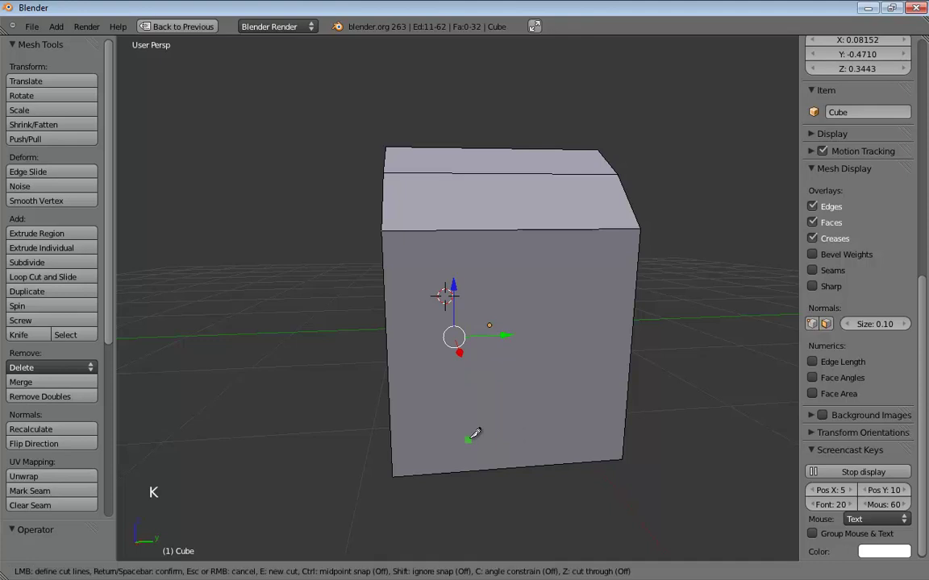
pyautogui.click(482, 470)
pyautogui.click(481, 369)
pyautogui.click(545, 368)
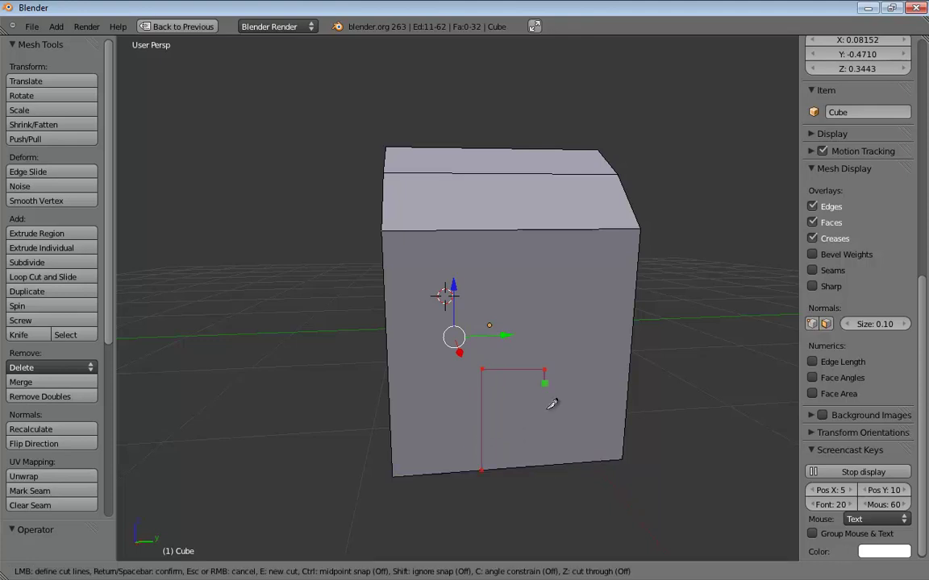
pyautogui.click(544, 466)
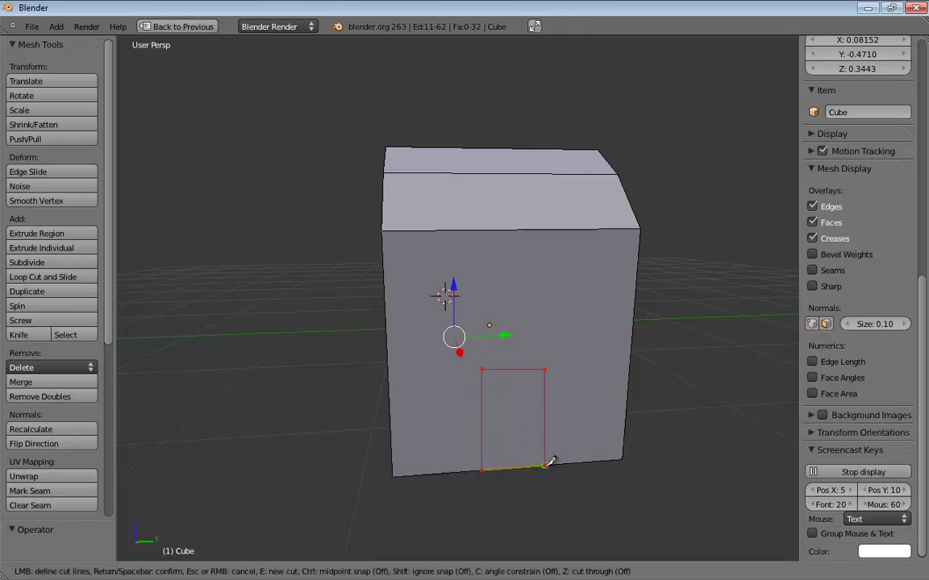
pyautogui.click(547, 366)
pyautogui.click(639, 231)
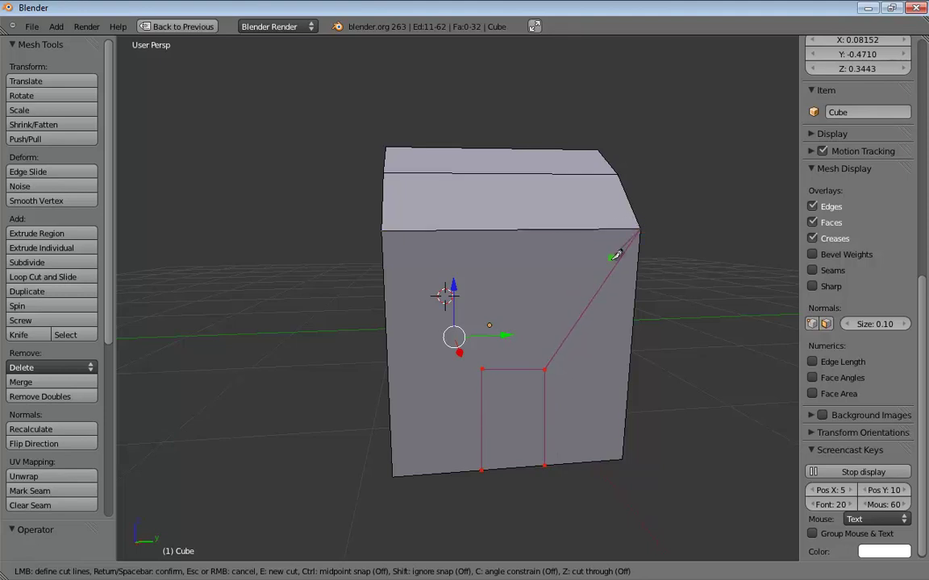
pyautogui.click(546, 368)
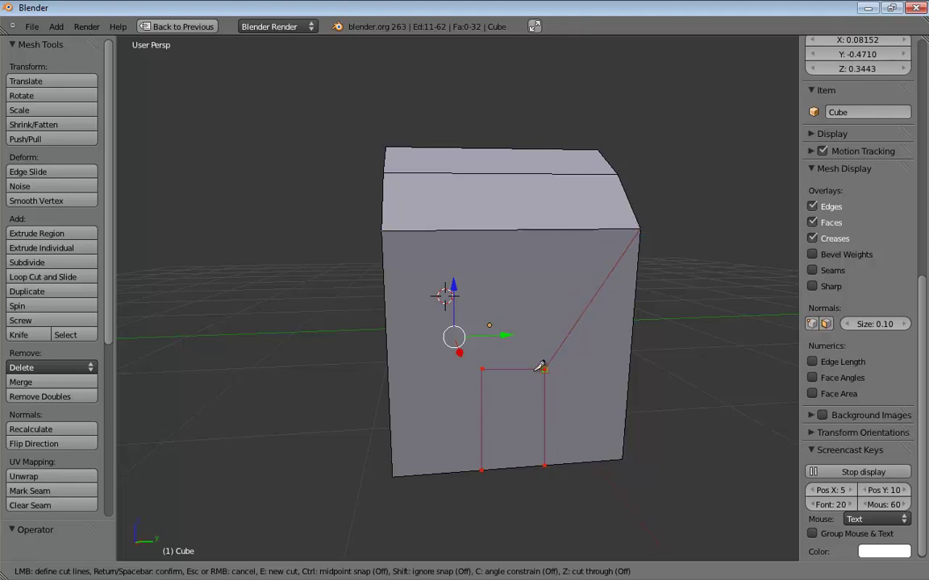
pyautogui.click(482, 368)
pyautogui.click(381, 233)
pyautogui.press('Return')
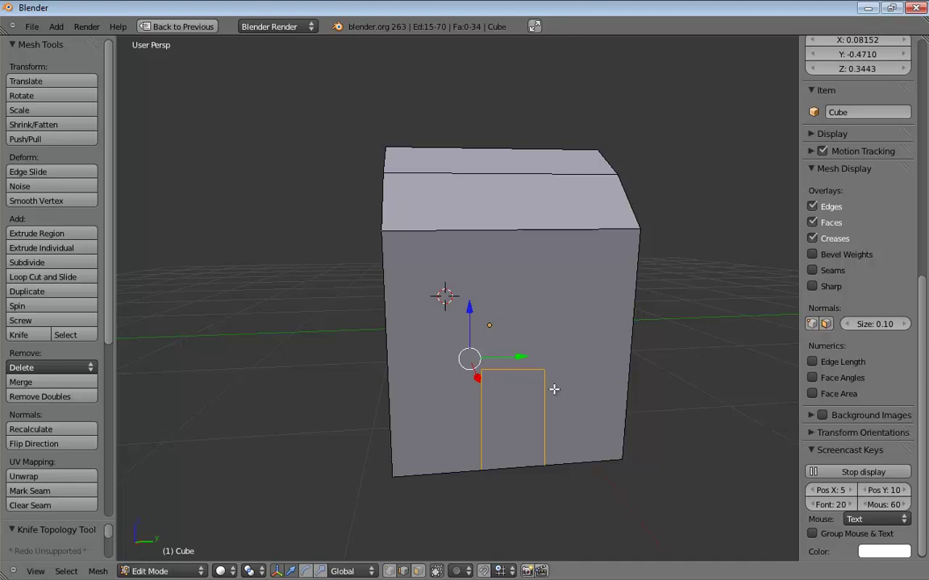
# - Cut one diagonal with the Knife from the door outline's upper corner to the nearest eave corner of the side wall
pyautogui.press('k')
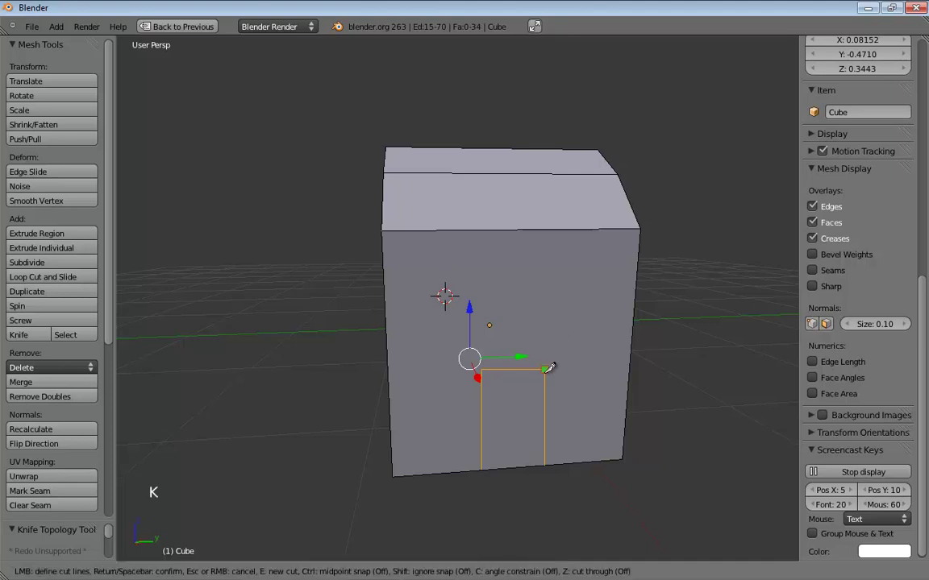
pyautogui.click(547, 369)
pyautogui.click(639, 229)
pyautogui.press('Return')
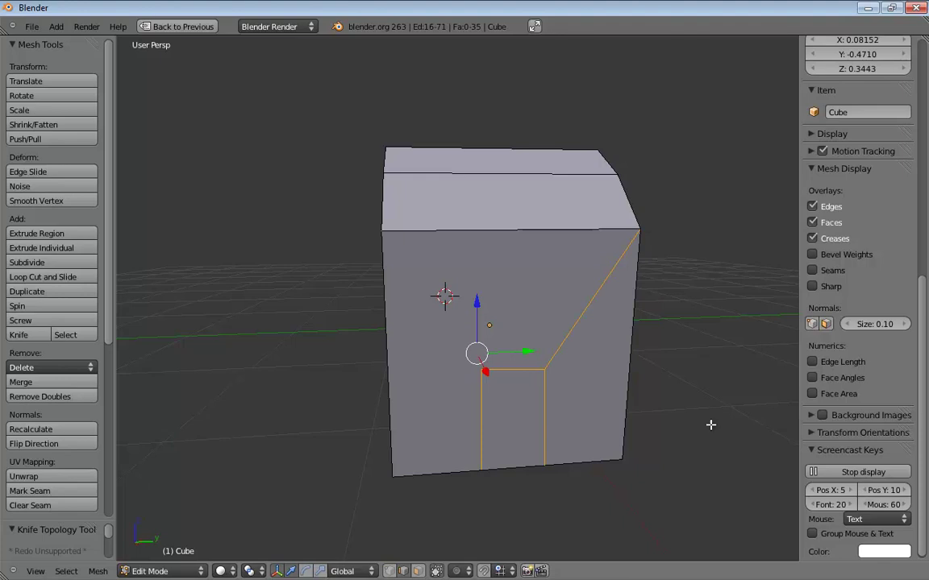
# - Undo the diagonal cut and the door outline on the side wall
pyautogui.moveTo(710, 425); pyautogui.dragTo(707, 403, button='middle')
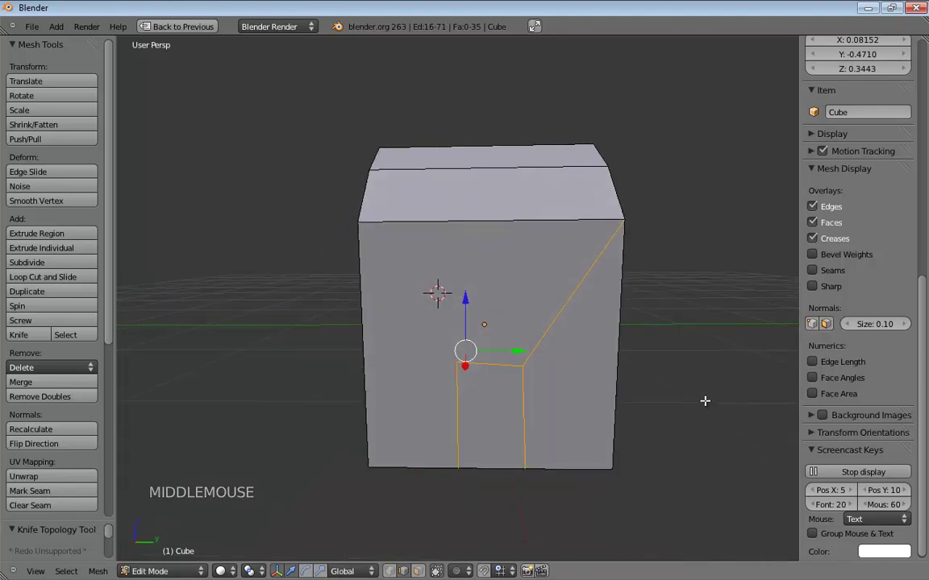
pyautogui.hotkey('ctrl', 'z')
pyautogui.hotkey('ctrl', 'z')
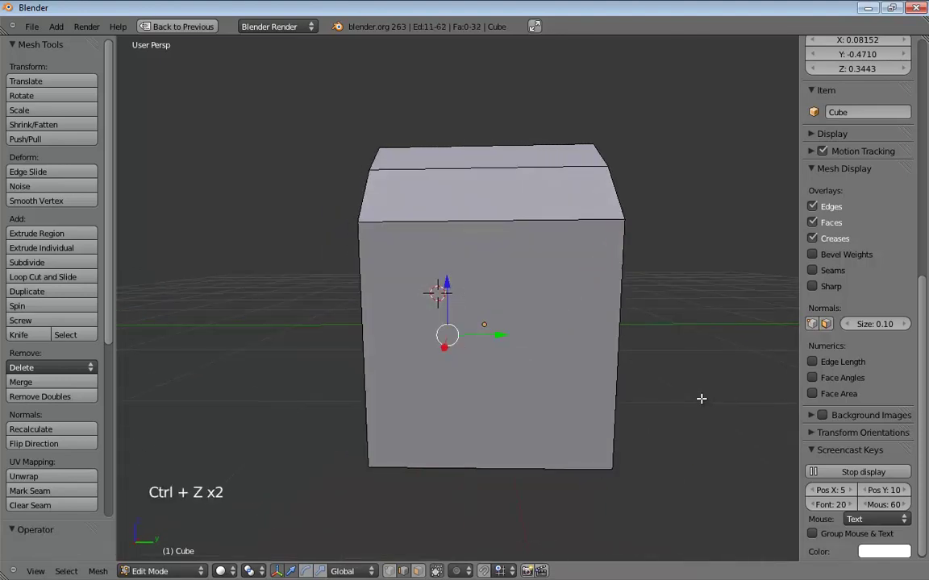
# - Try a Knife cut with midpoint snap from the roof's upper edge over the eave to the midpoints of the side wall's bottom and vertical edges
pyautogui.moveTo(700, 397); pyautogui.dragTo(736, 373, button='middle')
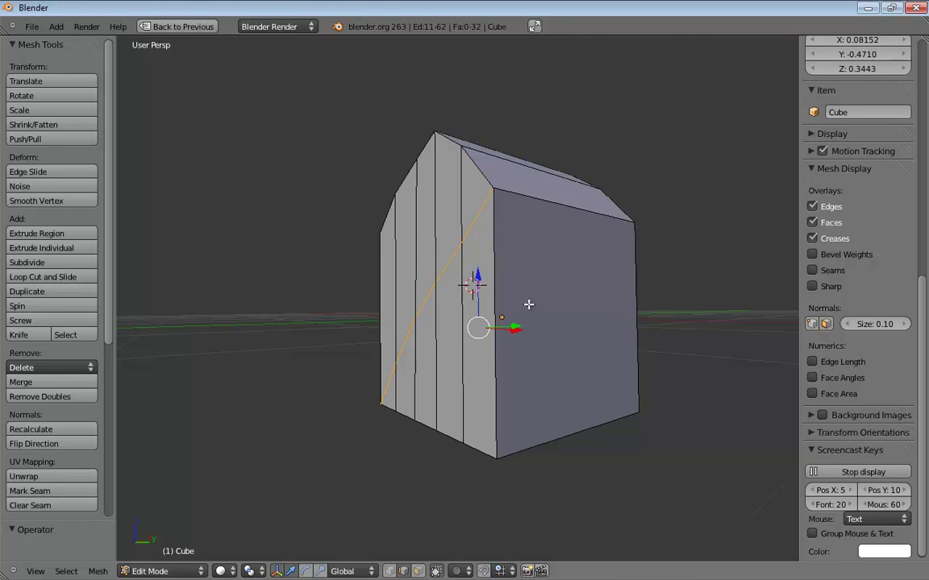
pyautogui.press('k')
pyautogui.moveTo(640, 352); pyautogui.dragTo(496, 334, button='middle')
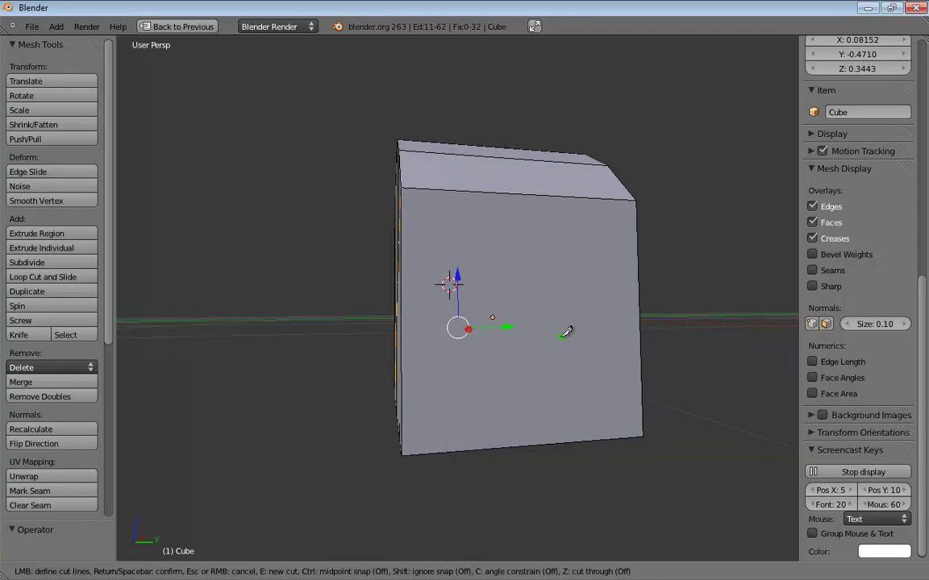
pyautogui.moveTo(566, 332); pyautogui.dragTo(548, 315, button='middle')
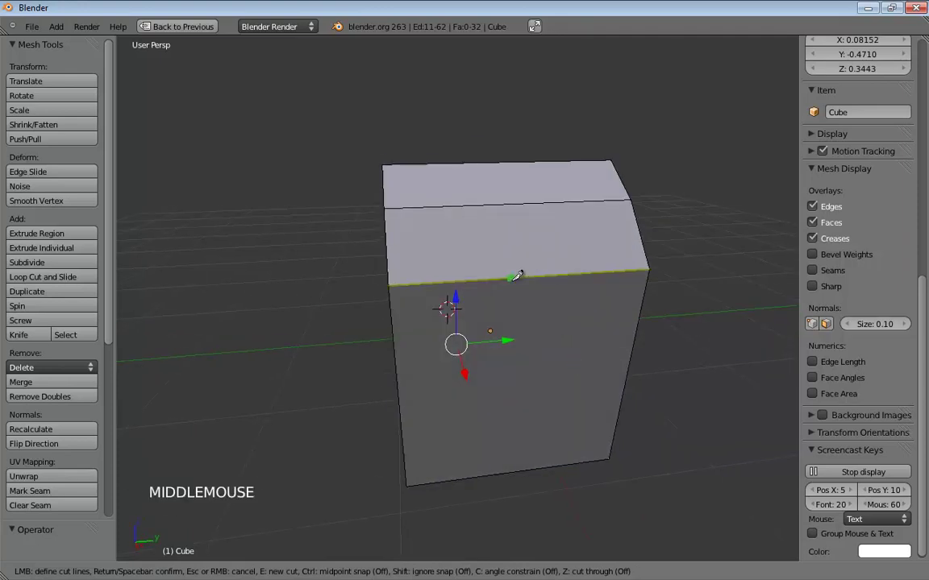
pyautogui.moveTo(551, 270); pyautogui.dragTo(490, 208, button='middle')
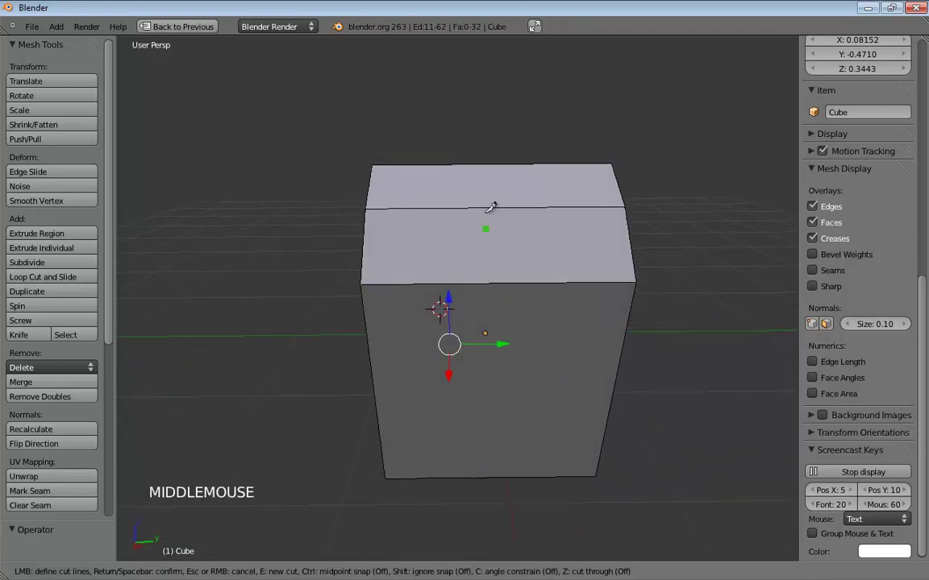
pyautogui.click(455, 163)
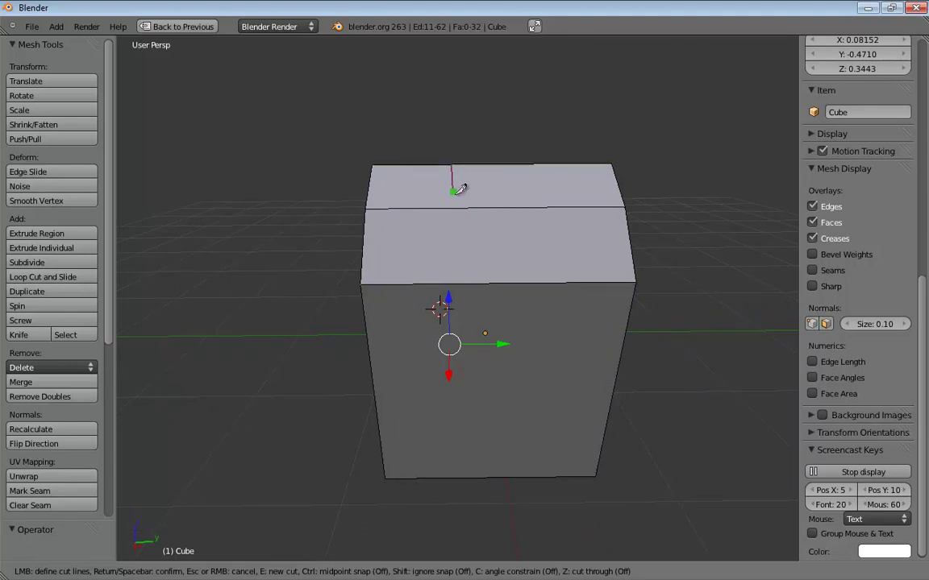
pyautogui.click(498, 282)
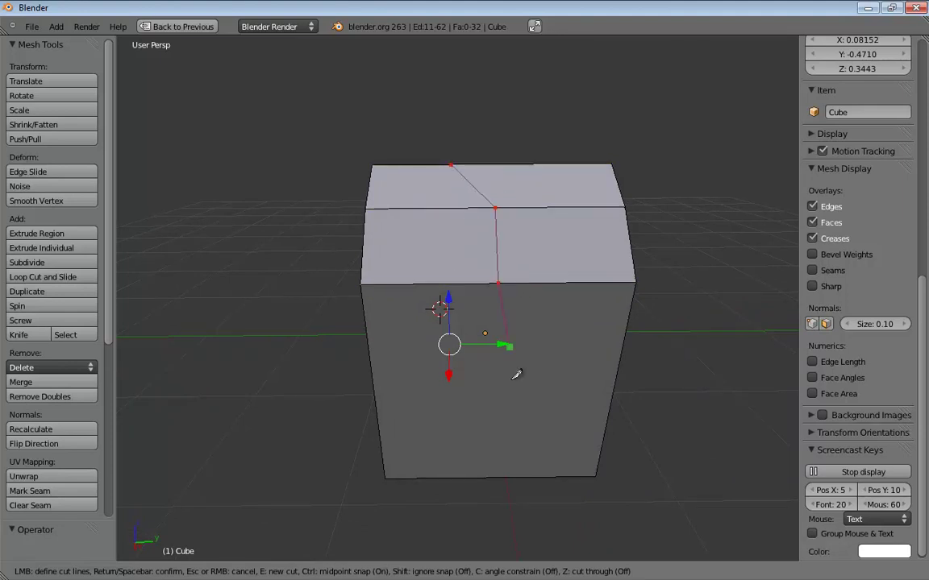
pyautogui.click(490, 477)
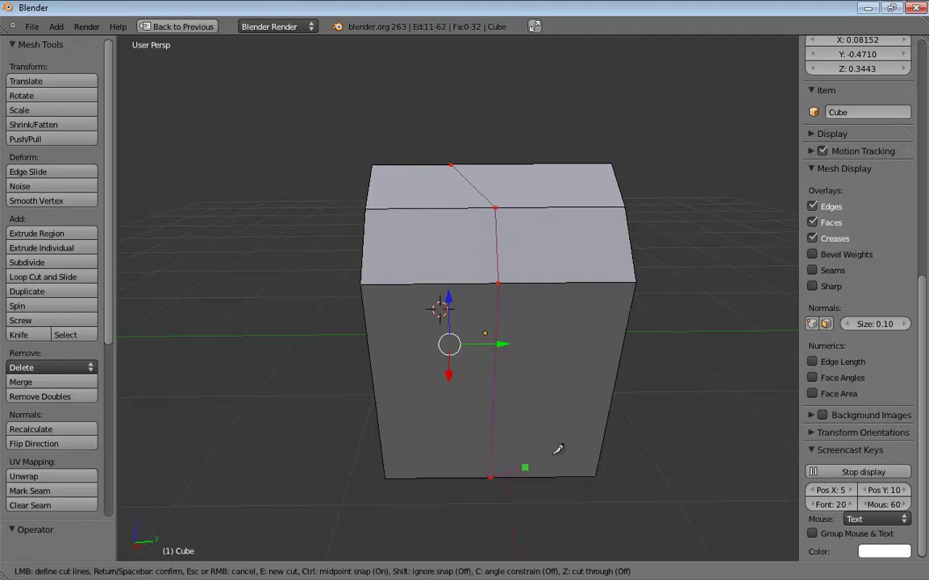
pyautogui.click(614, 391)
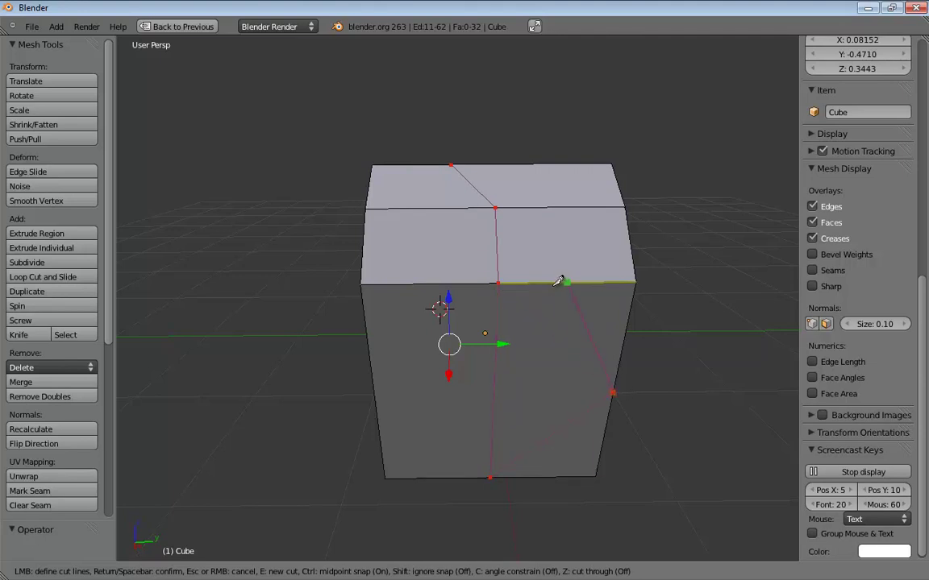
pyautogui.press('Escape')
# - Try a Knife cut across the lower side wall from one vertical edge to the other while ignoring snapping
pyautogui.moveTo(717, 381); pyautogui.dragTo(665, 366, button='middle')
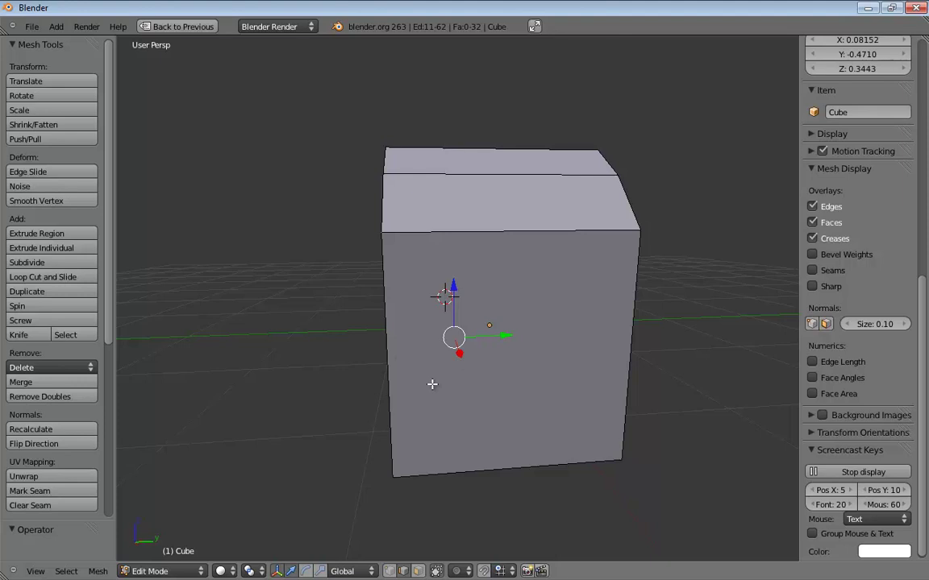
pyautogui.press('k')
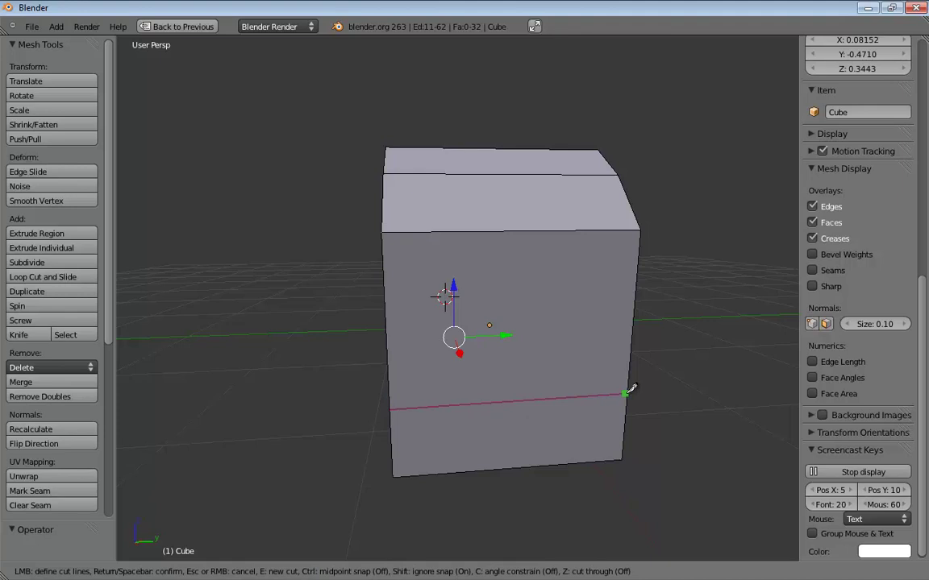
pyautogui.moveTo(690, 402); pyautogui.dragTo(704, 367, button='middle')
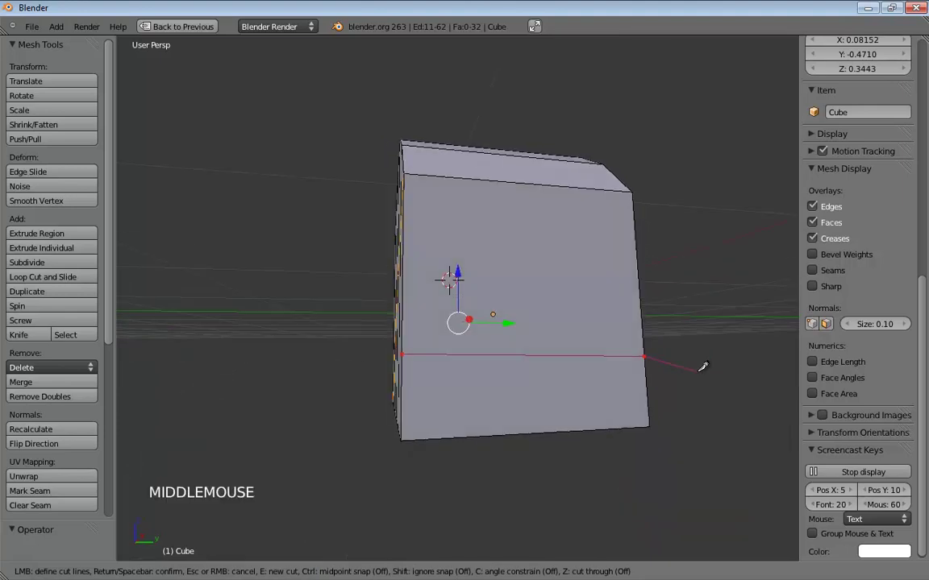
pyautogui.scroll(-1, 703, 360)
pyautogui.press('Escape')
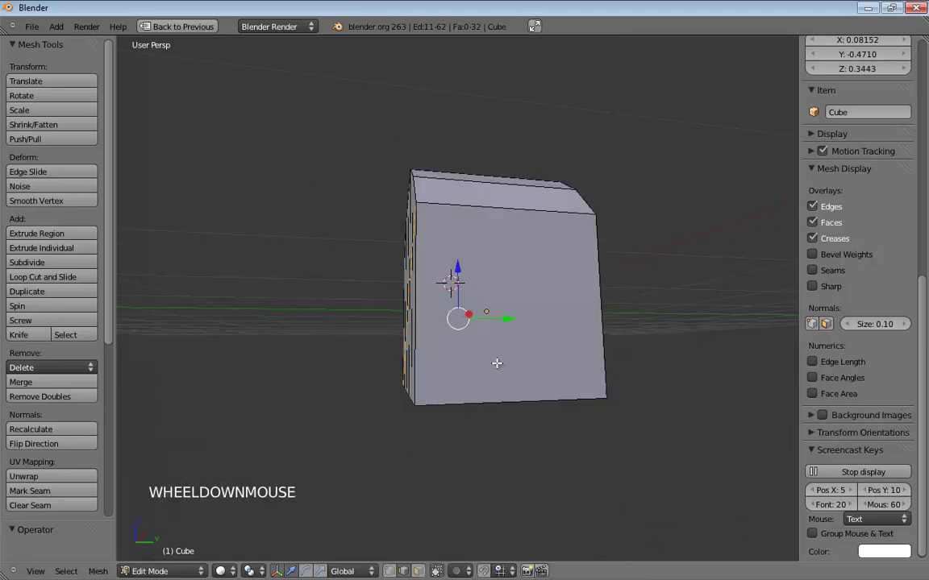
# - Cut a horizontal line with the Knife across the lower part of the side wall, from one vertical edge to the other
pyautogui.press('k')
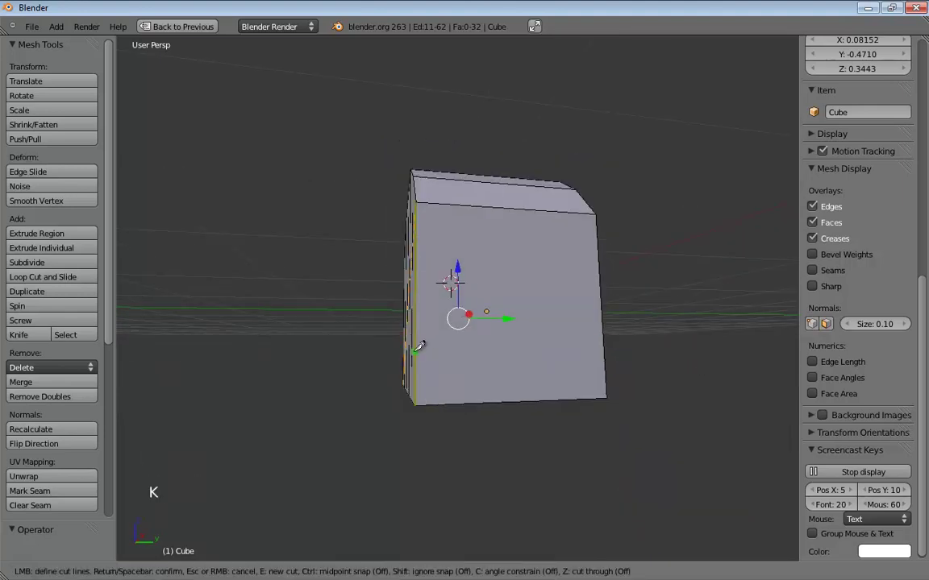
pyautogui.click(425, 345)
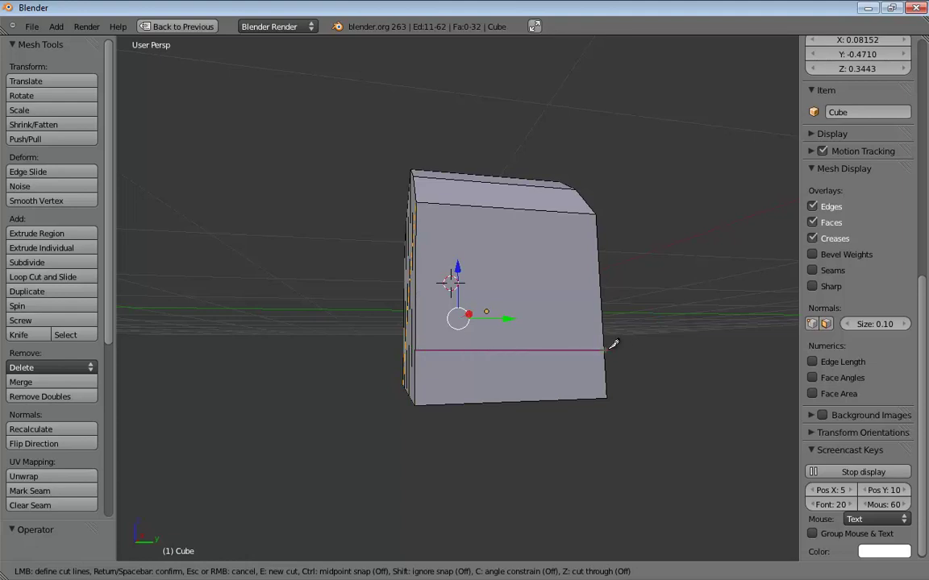
pyautogui.click(609, 347)
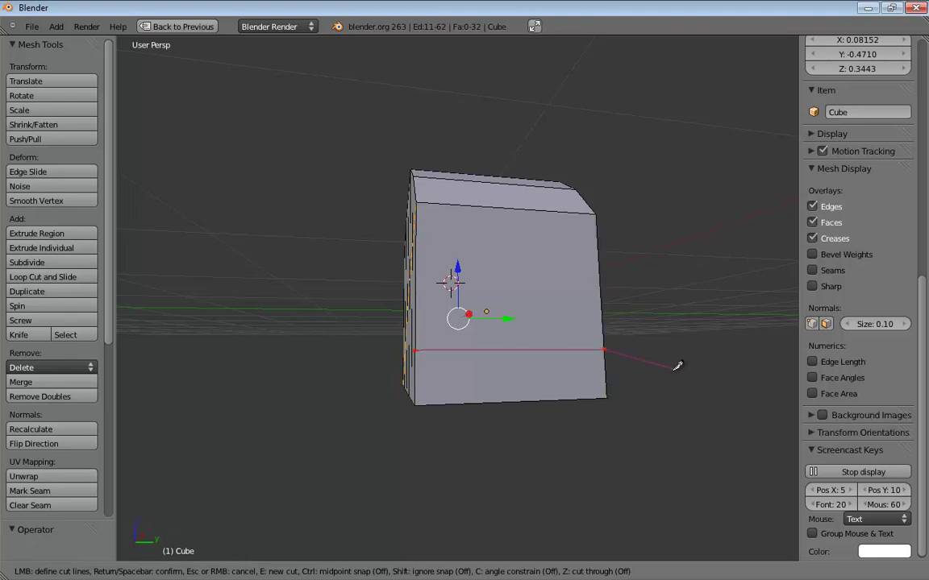
pyautogui.press('Return')
pyautogui.moveTo(660, 348); pyautogui.dragTo(543, 367, button='middle')
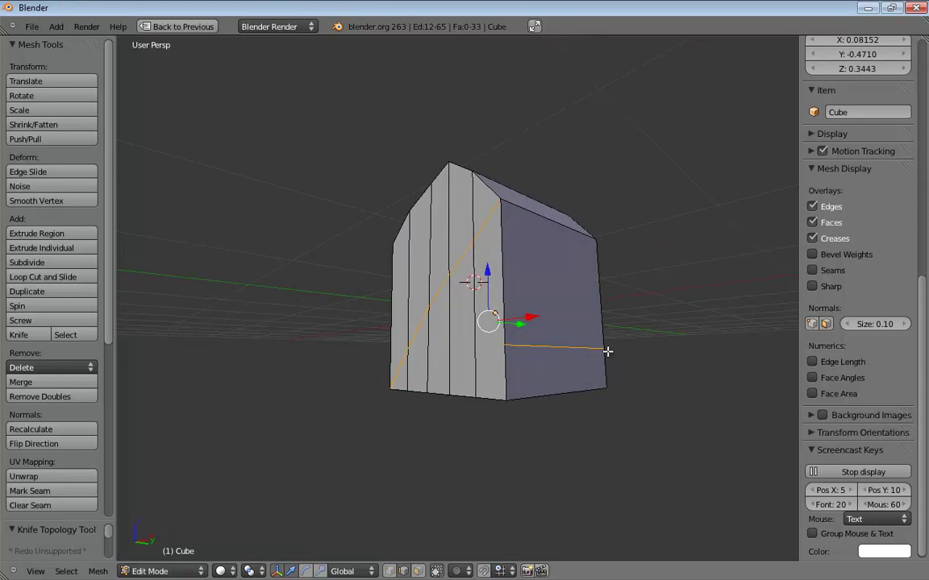
# - Knife-cut the side wall from its bottom edge up to the eave, diagonally down to the horizontal cut, and straight down to the bottom edge
pyautogui.moveTo(585, 329); pyautogui.dragTo(565, 352, button='middle')
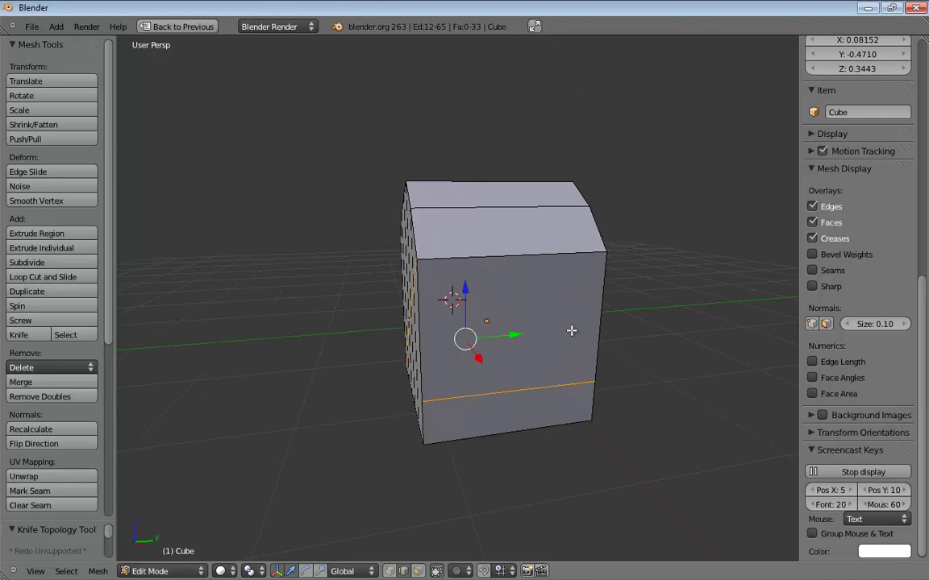
pyautogui.press('k')
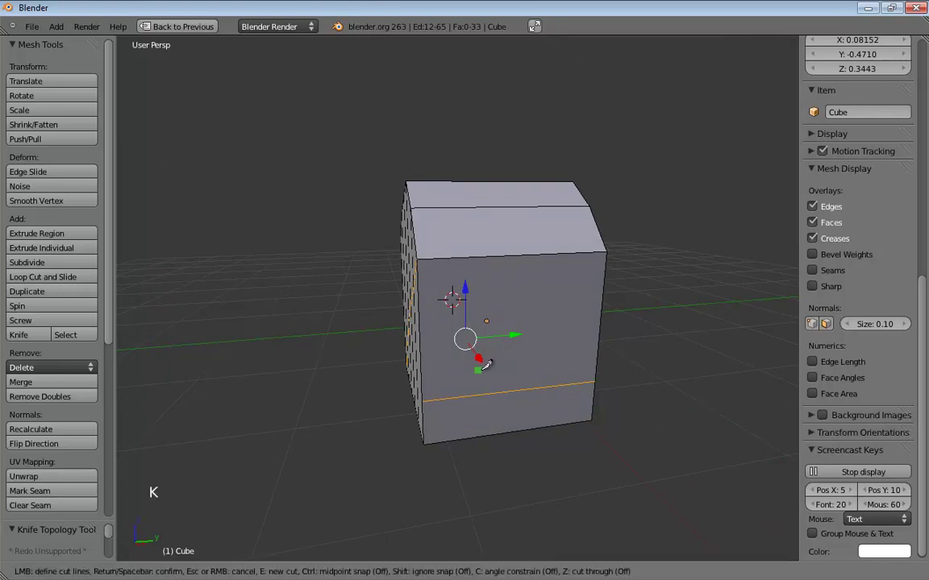
pyautogui.click(493, 434)
pyautogui.click(493, 255)
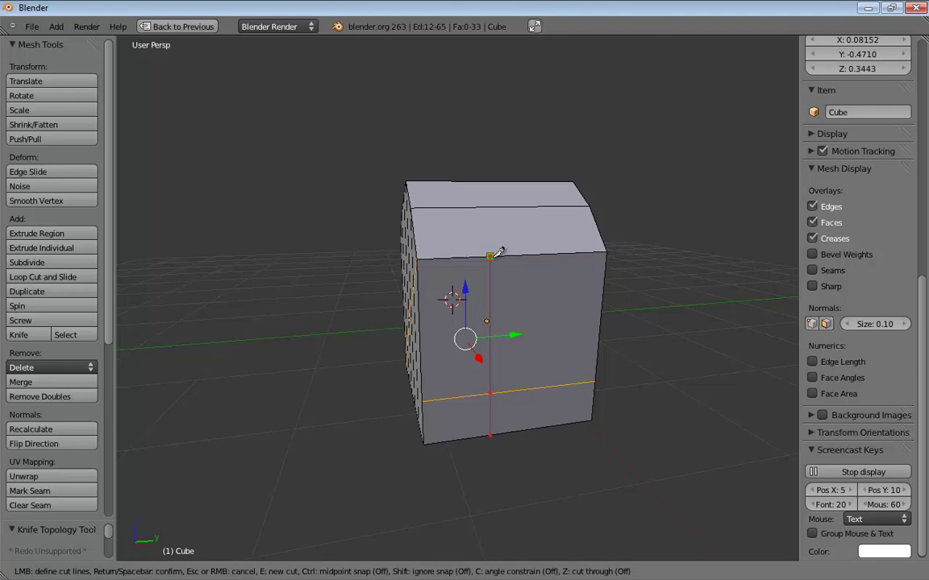
pyautogui.moveTo(589, 338); pyautogui.dragTo(563, 352, button='middle')
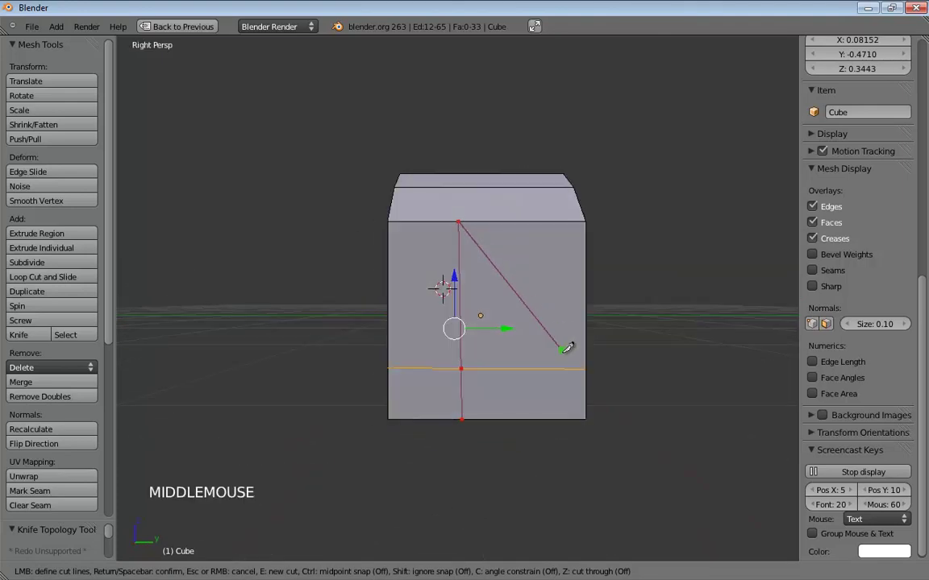
pyautogui.click(537, 368)
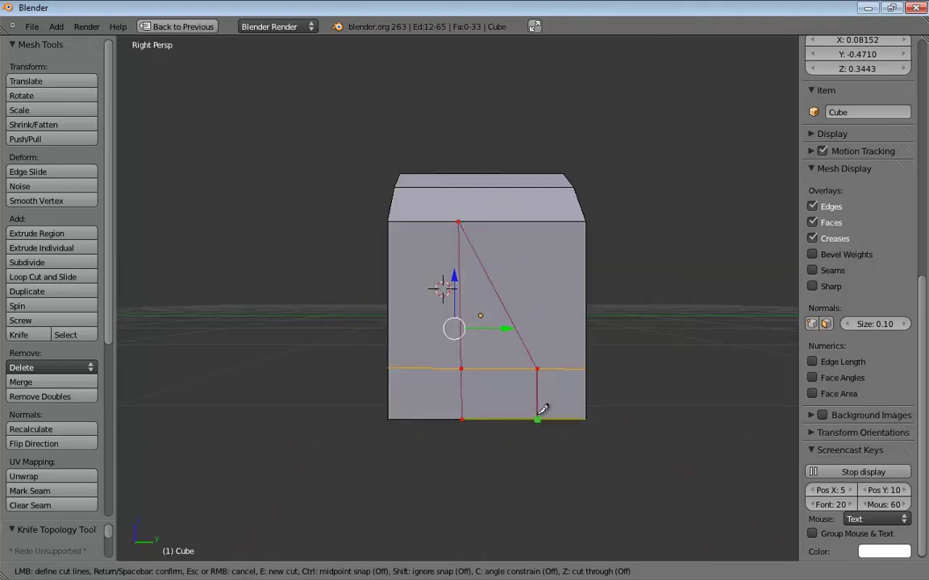
pyautogui.click(537, 419)
pyautogui.press('Return')
# - Try a zigzag Knife cut from the eave over the roof to its upper edge, continuing with angle constraint toward the side wall
pyautogui.moveTo(403, 367); pyautogui.dragTo(529, 350, button='middle')
pyautogui.press('k')
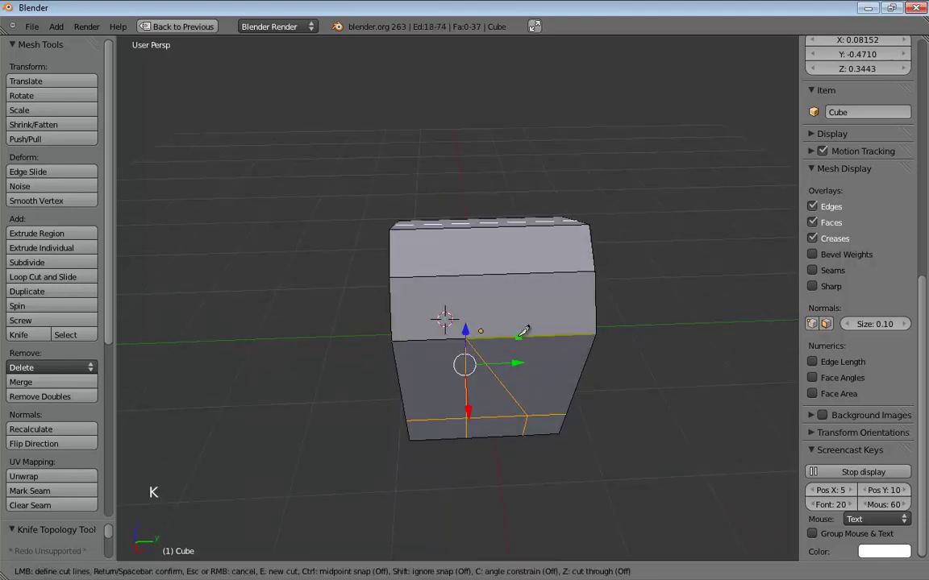
pyautogui.click(515, 335)
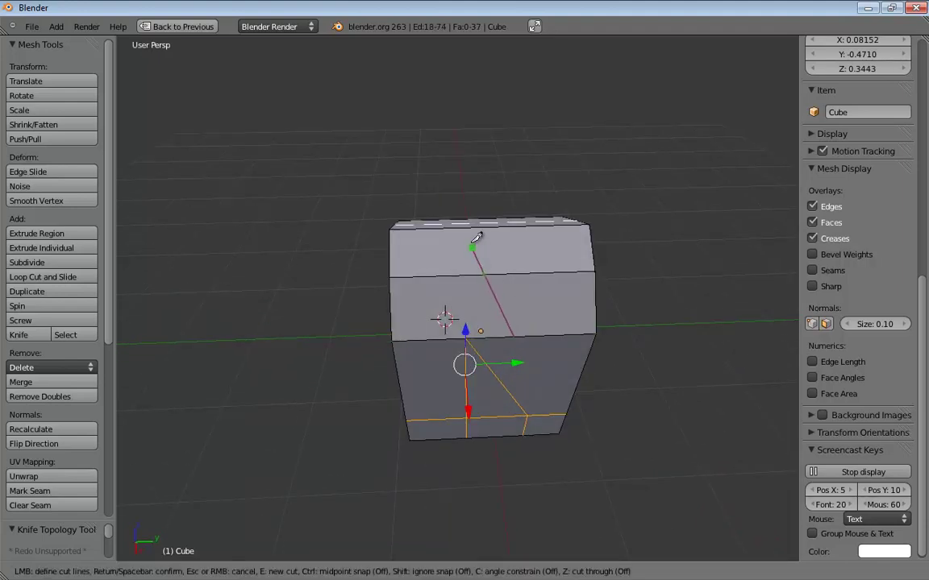
pyautogui.click(464, 275)
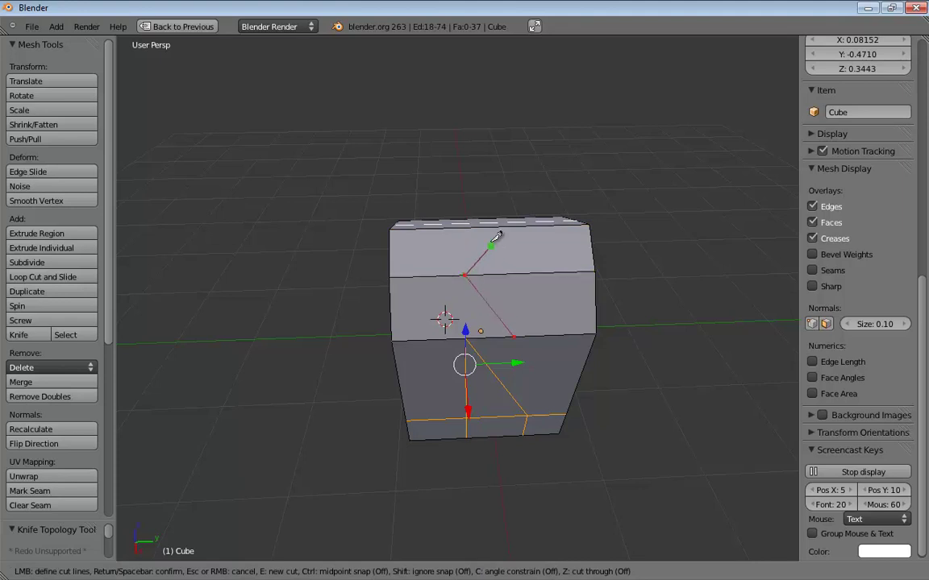
pyautogui.click(488, 227)
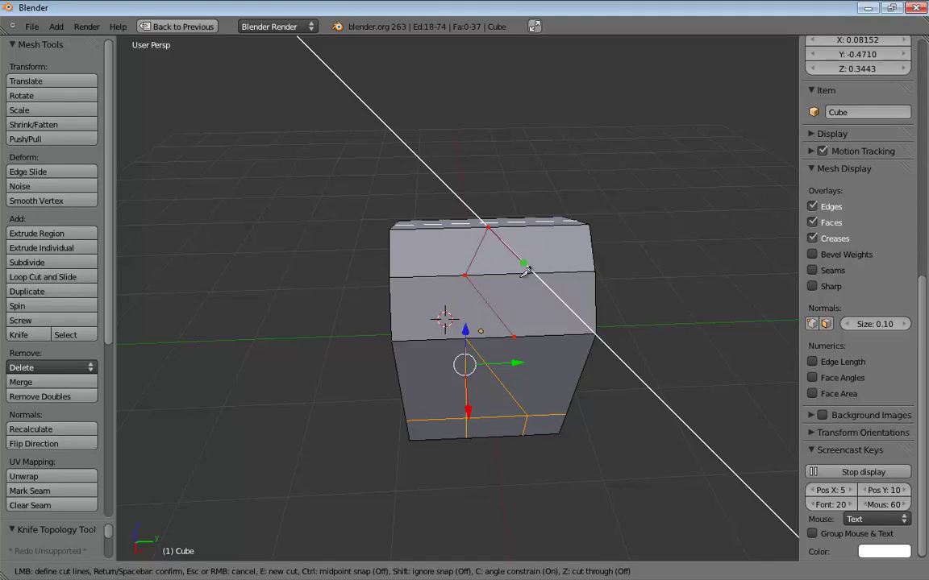
pyautogui.moveTo(493, 290); pyautogui.dragTo(500, 206, button='middle')
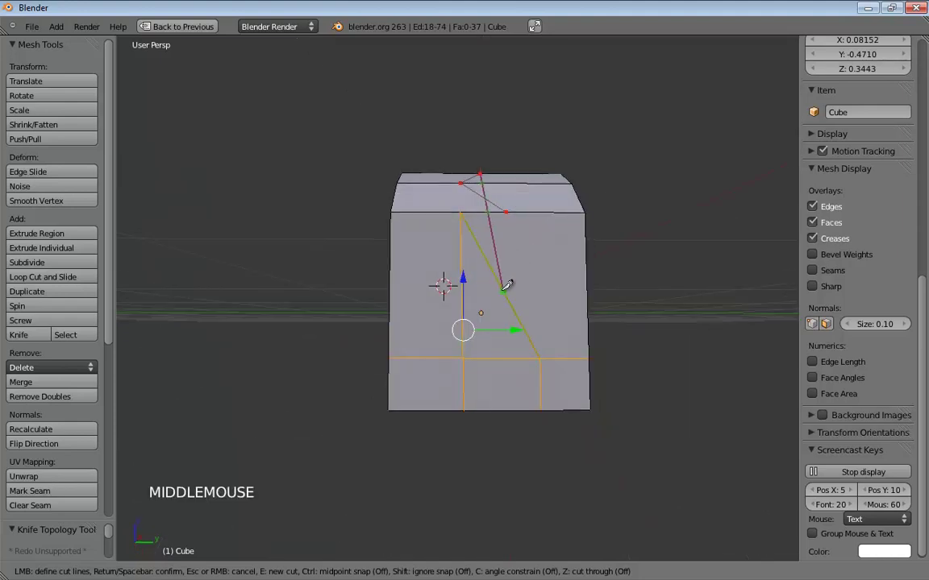
pyautogui.press('c')
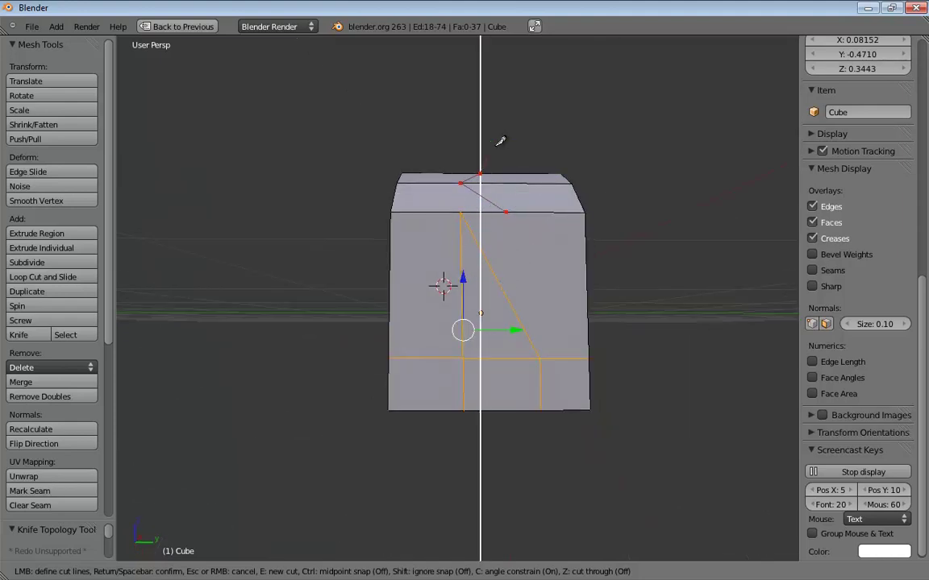
pyautogui.press('Escape')
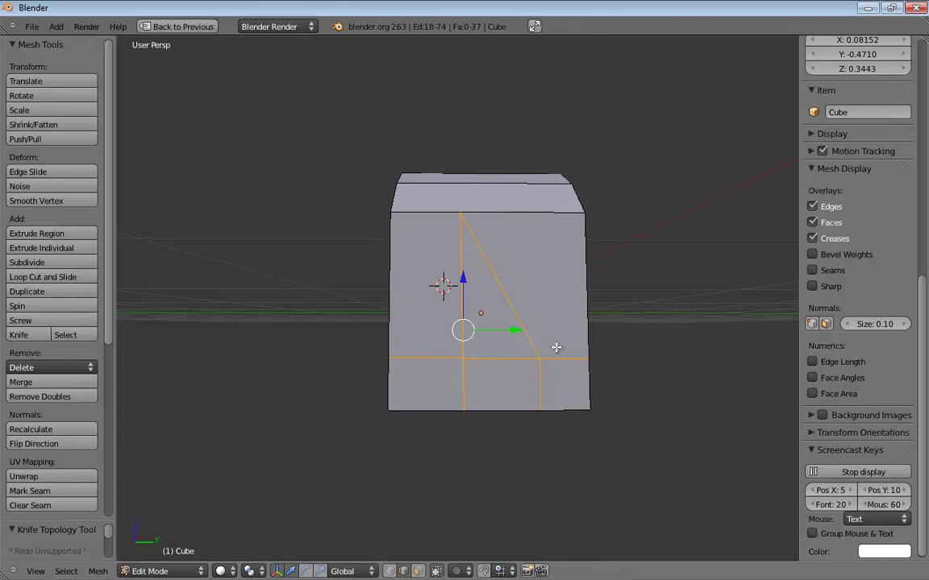
# - Try a vertical angle-constrained Knife cut from the side wall's horizontal cut line up across the eave to the roof's middle edge
pyautogui.press('k')
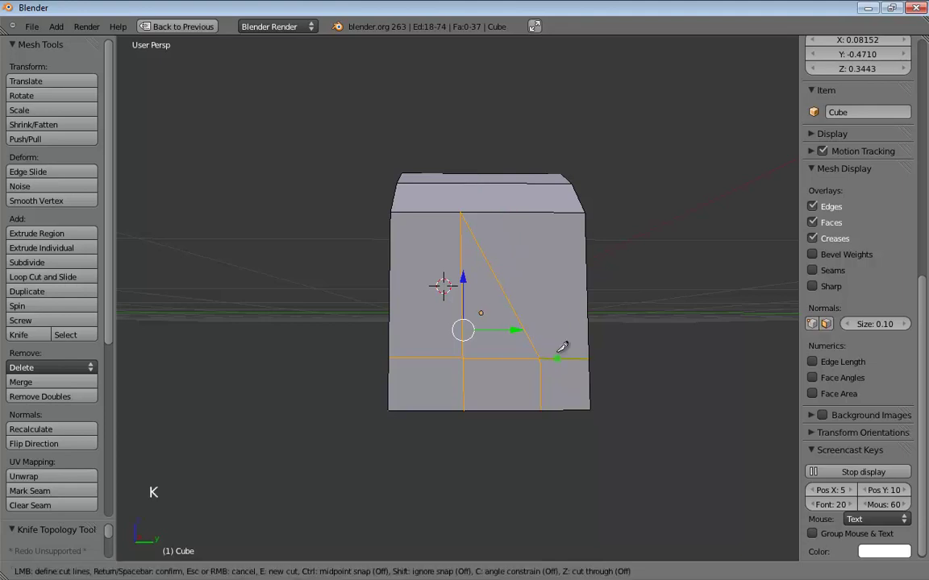
pyautogui.click(559, 357)
pyautogui.press('c')
pyautogui.press('c')
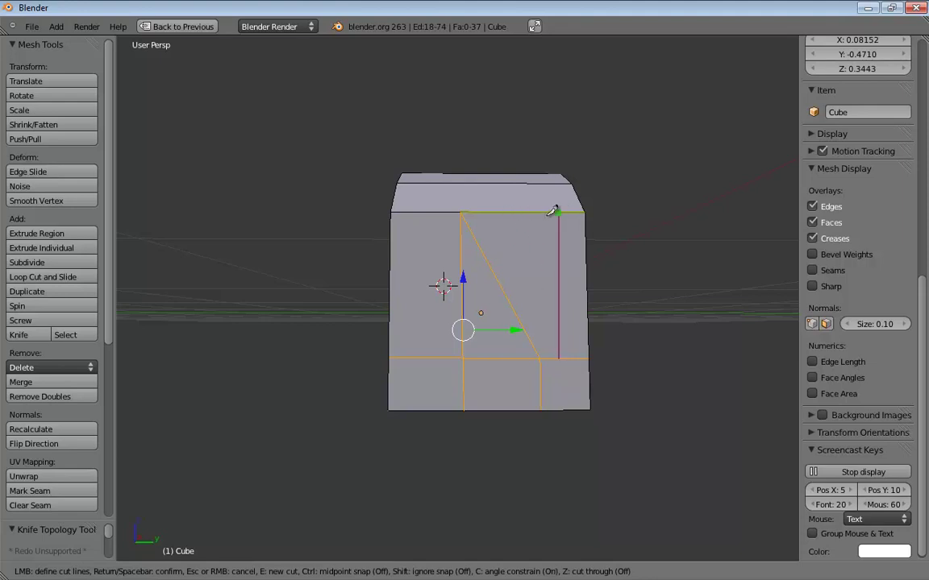
pyautogui.press('c')
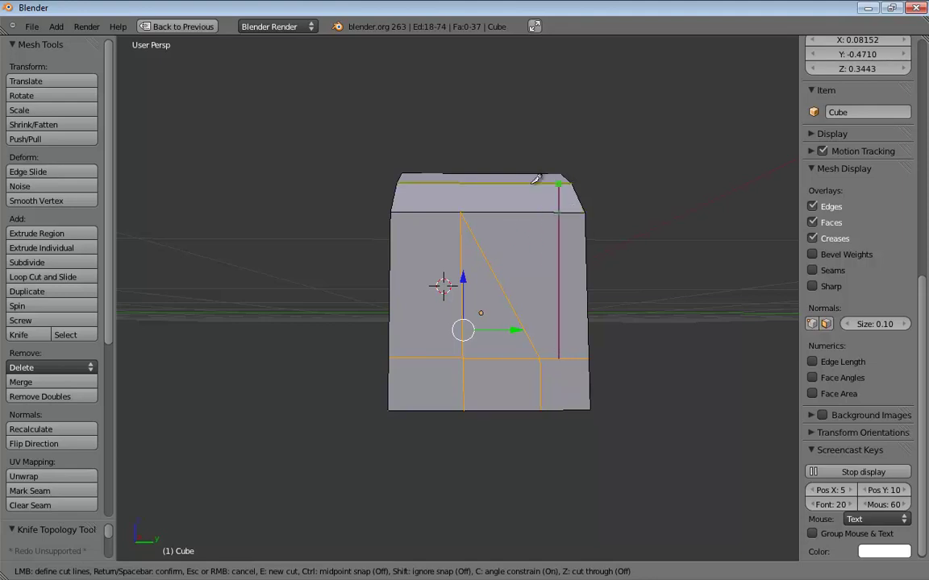
pyautogui.click(556, 184)
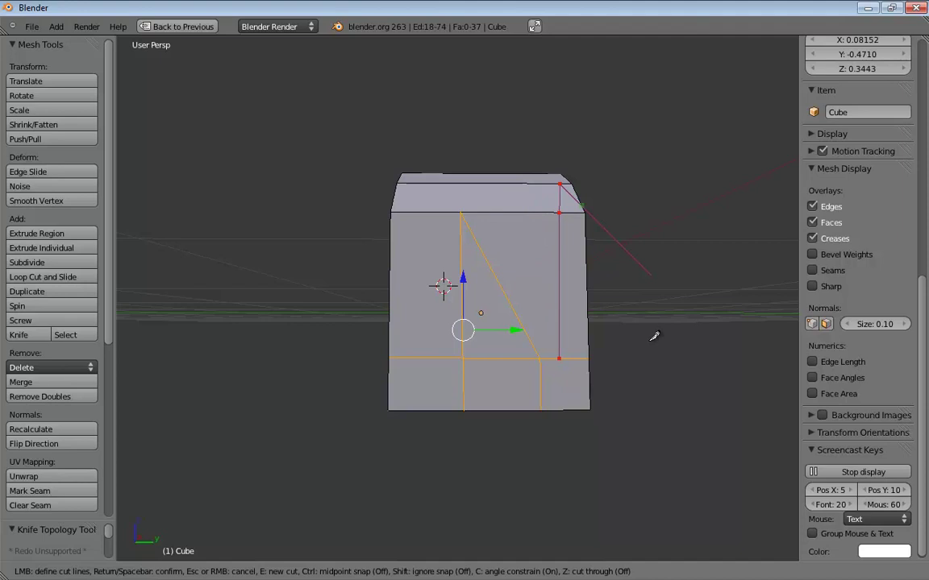
pyautogui.moveTo(652, 333); pyautogui.dragTo(475, 340, button='middle')
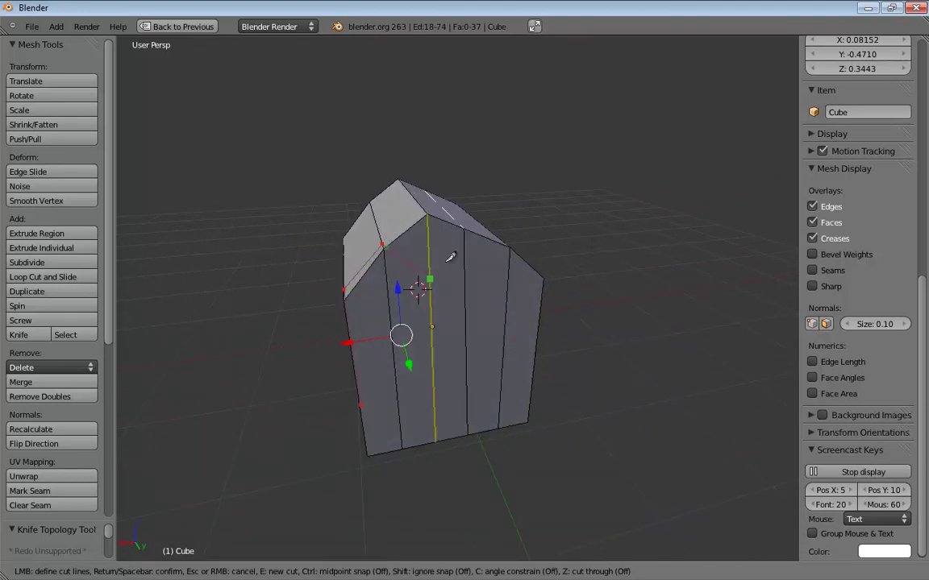
pyautogui.moveTo(447, 254); pyautogui.dragTo(574, 161, button='middle')
pyautogui.middleClick(562, 207)
pyautogui.moveTo(562, 207); pyautogui.dragTo(602, 269, button='middle')
pyautogui.press('Return')
# - In front orthographic view, Knife-cut a horizontal angle-constrained line across the gable wall from one outer edge to the other, then restore perspective
pyautogui.press('KP_1')
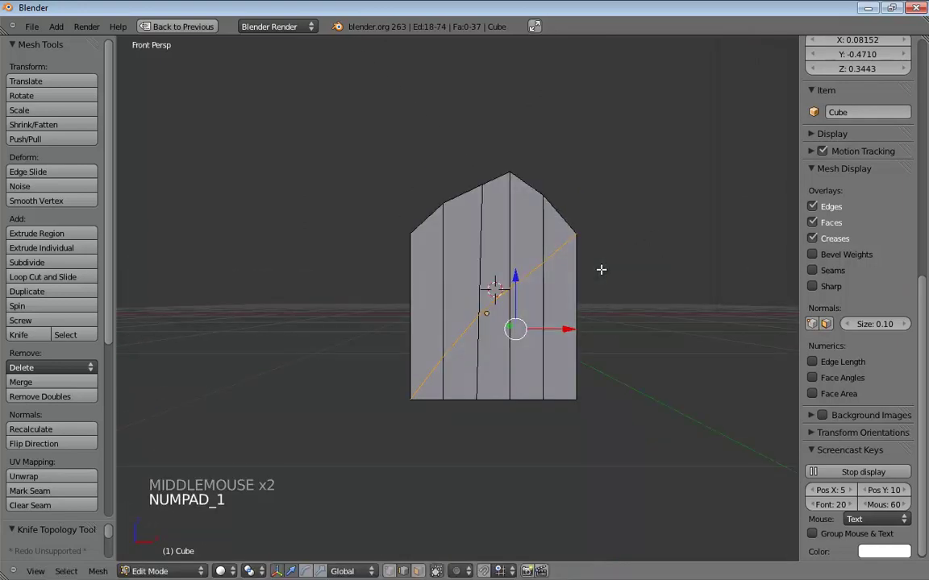
pyautogui.press('KP_5')
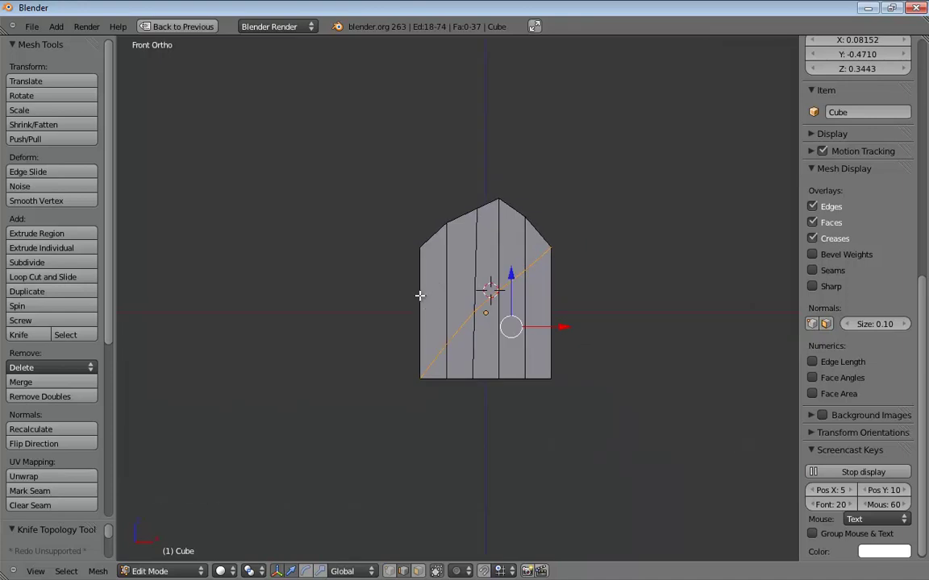
pyautogui.press('k')
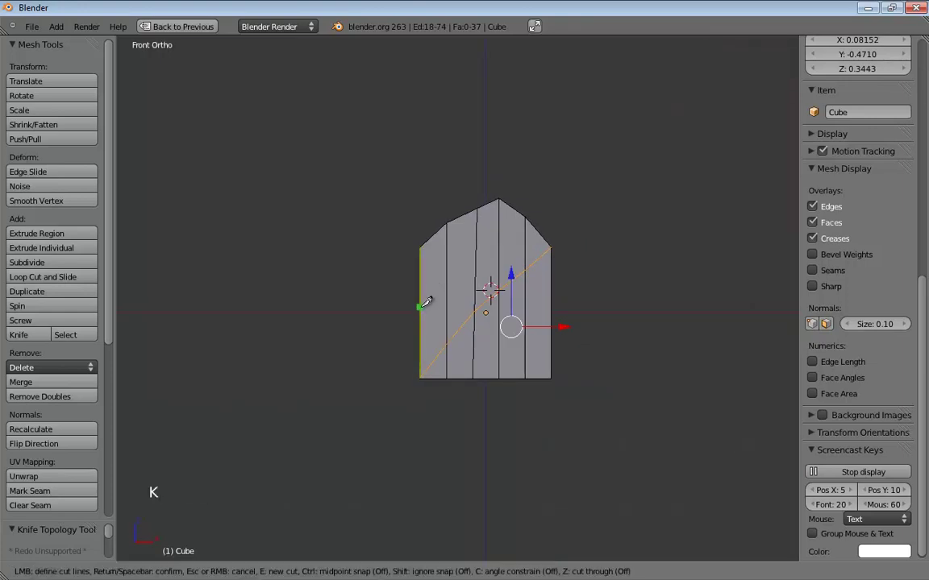
pyautogui.click(419, 307)
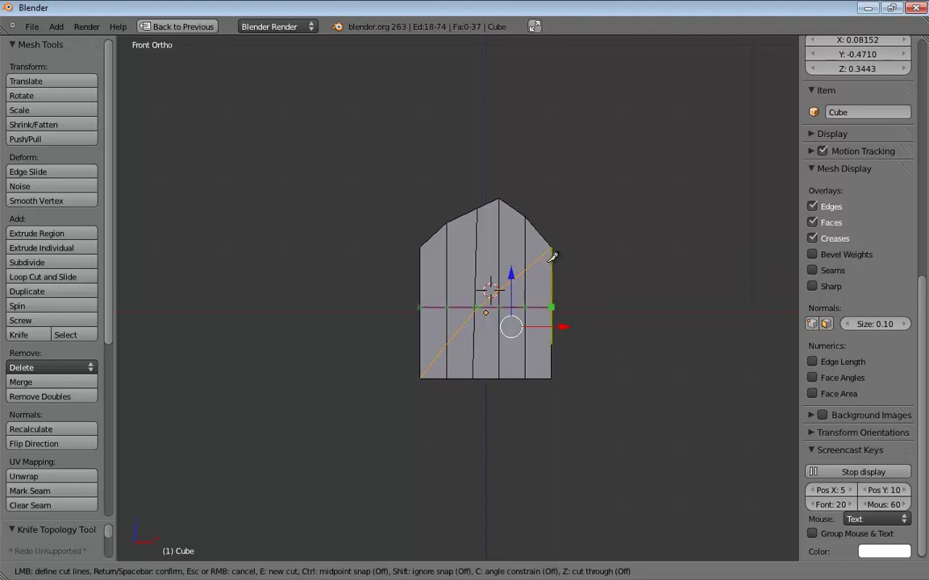
pyautogui.click(555, 269)
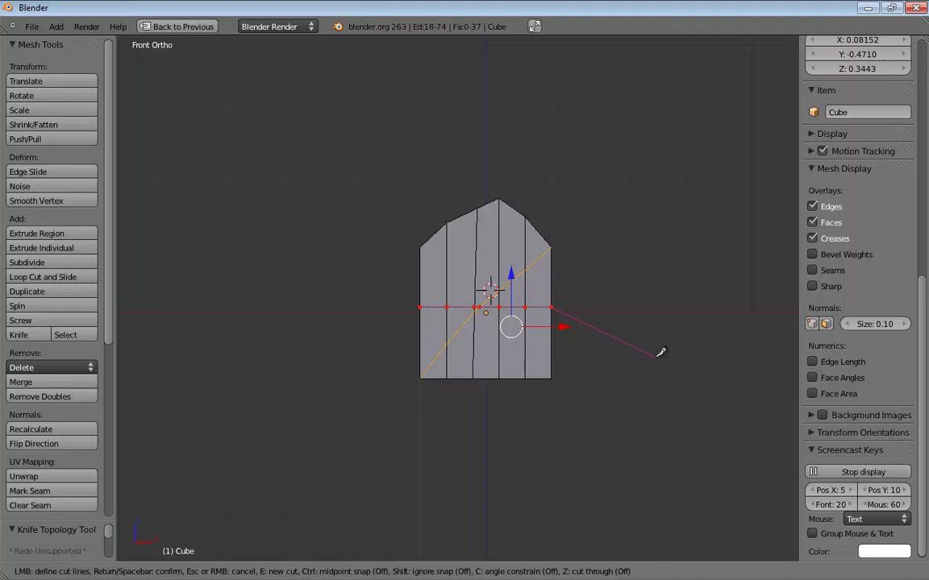
pyautogui.press('Return')
pyautogui.press('KP_5')
# - Examine the Knife cuts on the gable wall and both side walls of the house
pyautogui.moveTo(655, 356); pyautogui.dragTo(588, 354, button='middle')
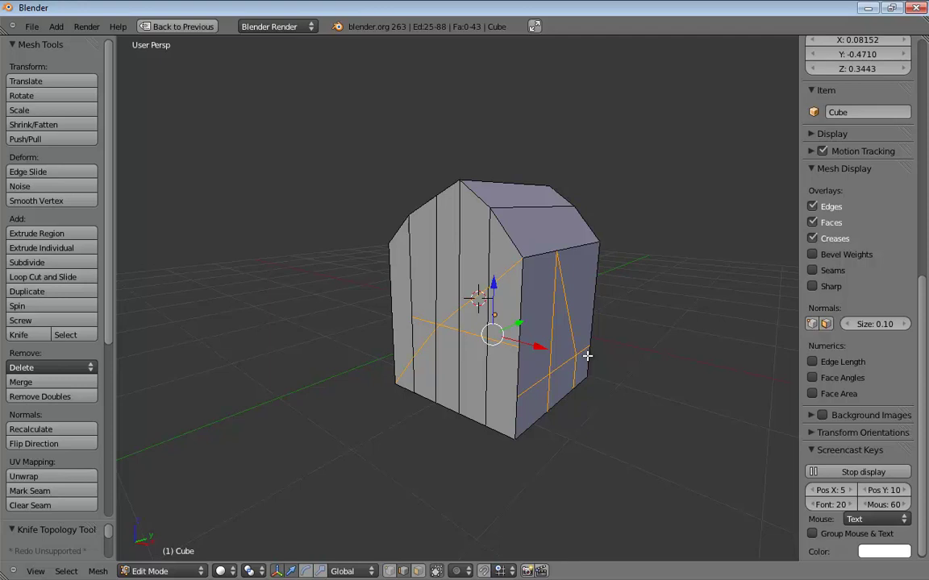
pyautogui.moveTo(587, 356); pyautogui.dragTo(300, 265, button='middle')
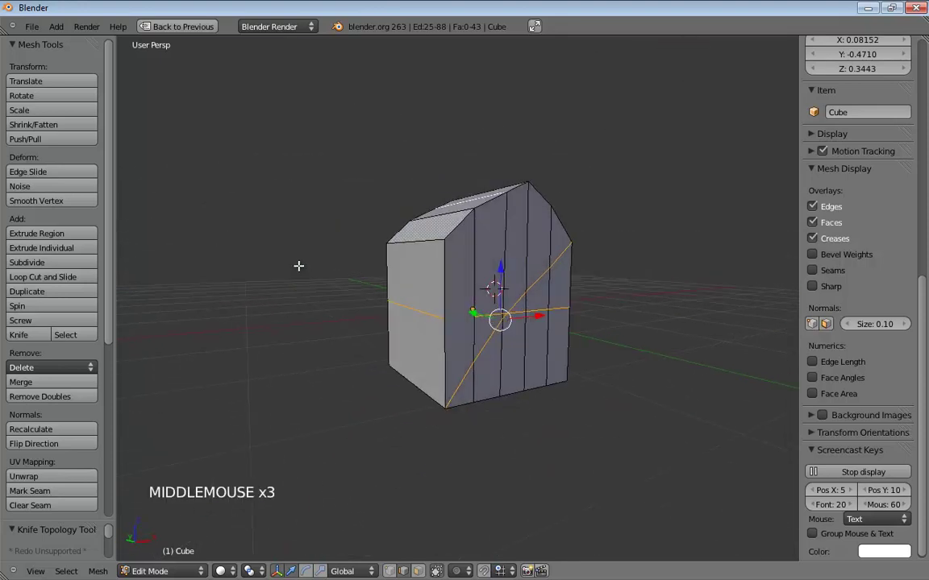
pyautogui.moveTo(360, 227); pyautogui.dragTo(458, 326, button='middle')
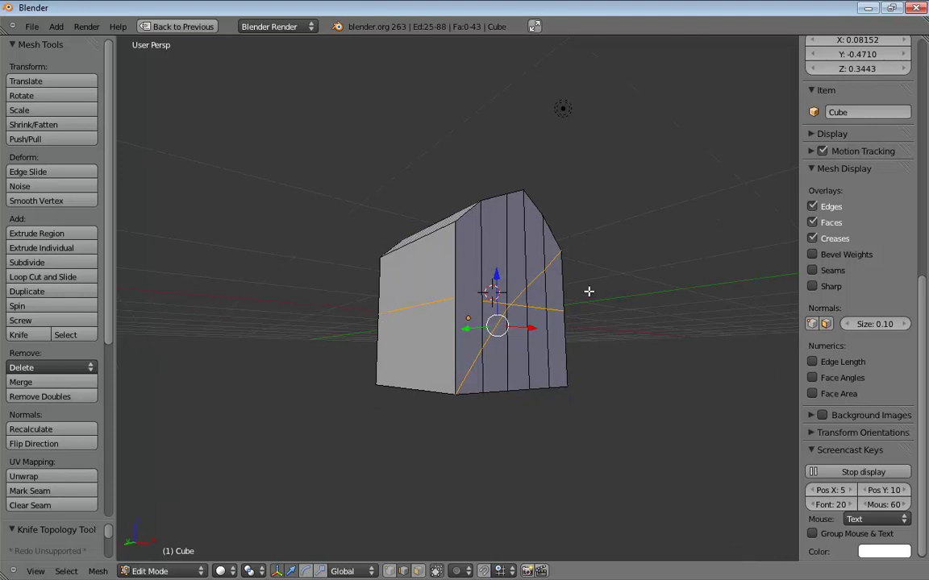
pyautogui.moveTo(589, 291); pyautogui.dragTo(421, 269, button='middle')
pyautogui.scroll(1, 547, 285)
pyautogui.scroll(-2, 439, 248)
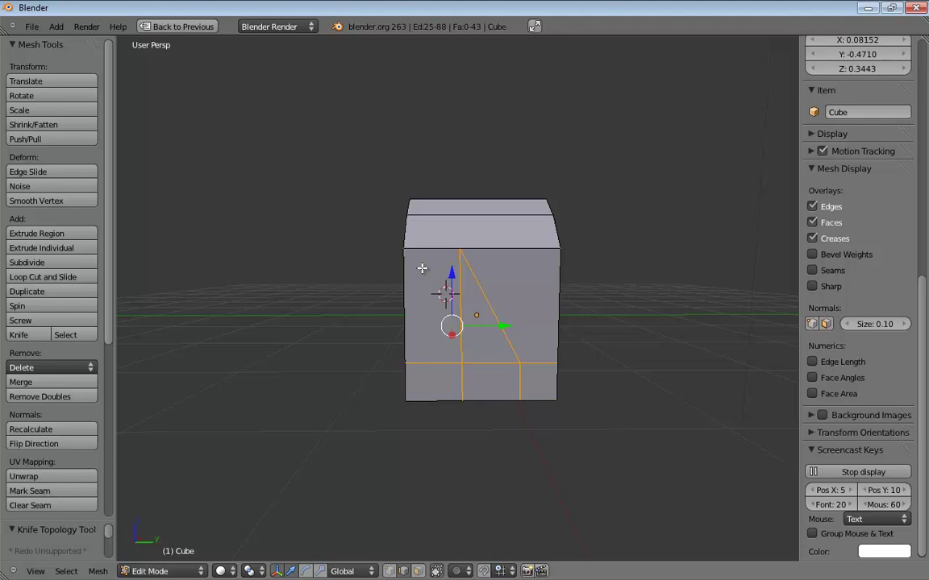
# - Leave Edit Mode and delete the house-shaped cube
pyautogui.moveTo(664, 262); pyautogui.dragTo(568, 292, button='middle')
pyautogui.press('Tab')
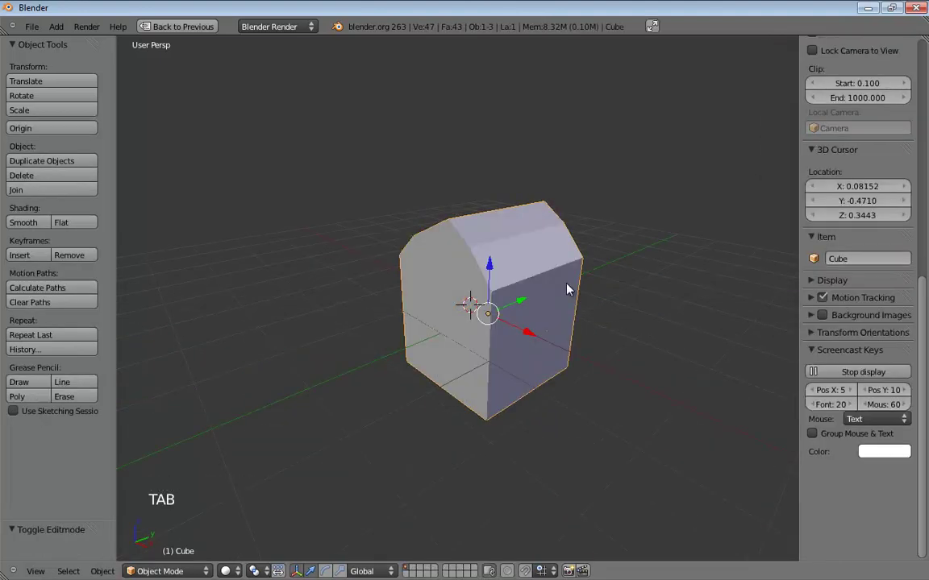
pyautogui.press('x')
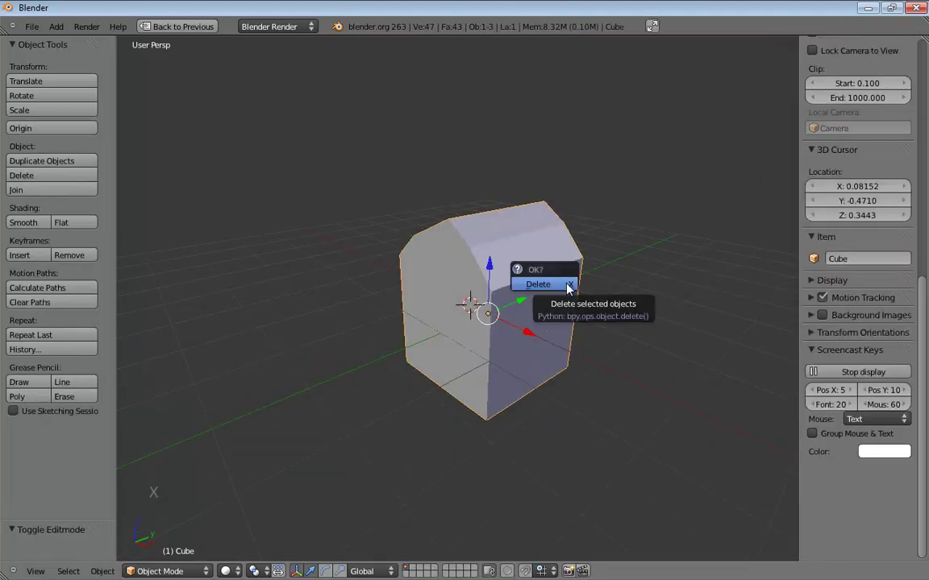
pyautogui.click(568, 286)
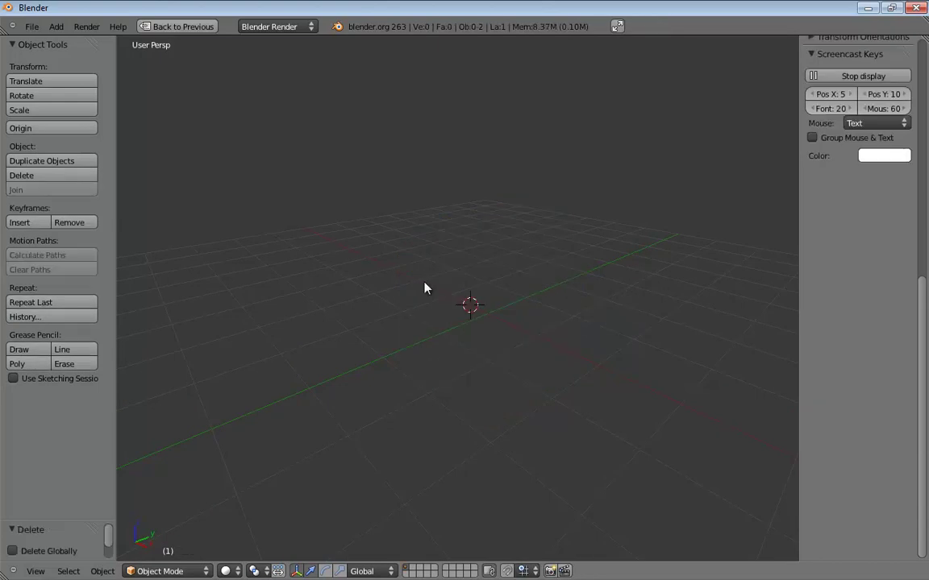
# - Add a new cube mesh at the 3D cursor and enter Edit Mode on it
pyautogui.moveTo(424, 286); pyautogui.dragTo(384, 386, button='middle')
pyautogui.moveTo(442, 276); pyautogui.dragTo(472, 259, button='middle')
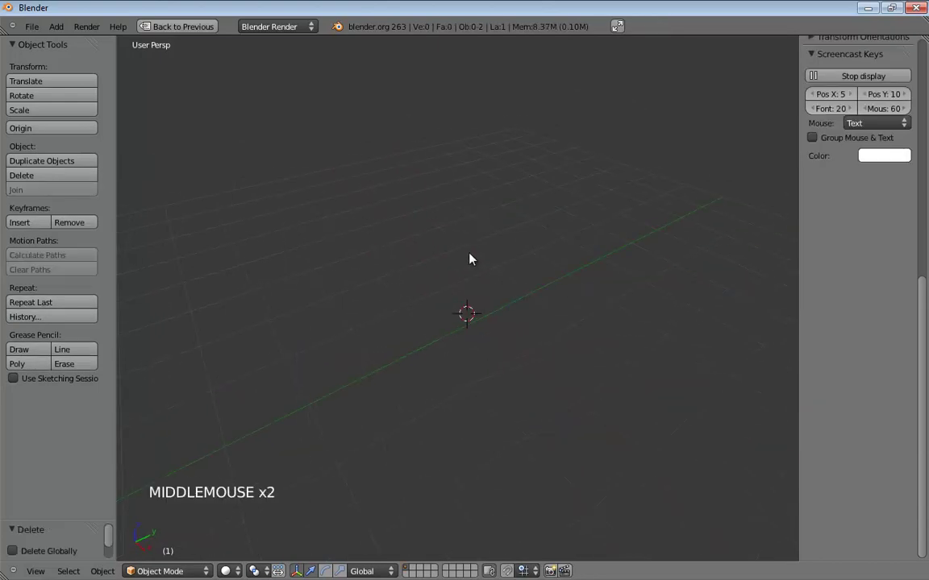
pyautogui.hotkey('shift', 'a')
pyautogui.moveTo(474, 291)
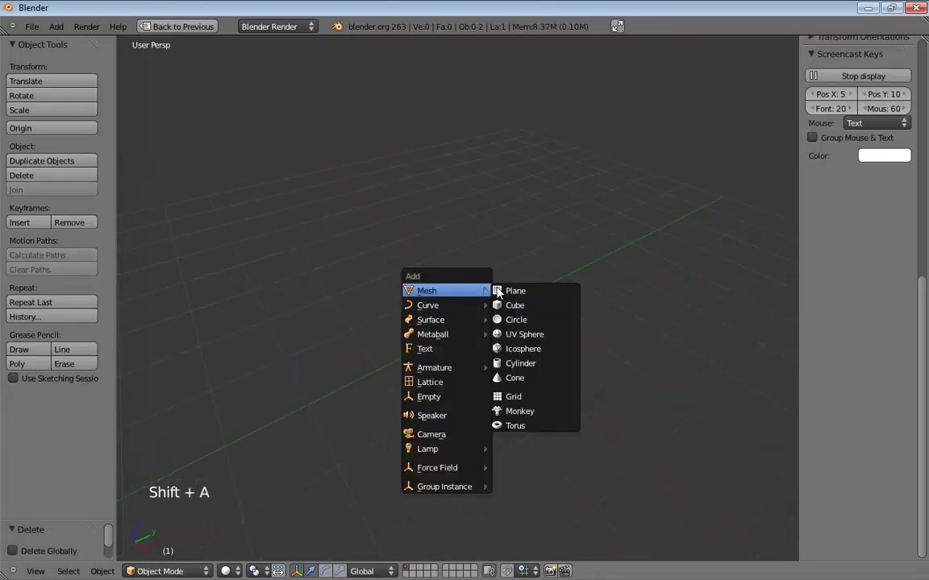
pyautogui.click(529, 313)
pyautogui.moveTo(518, 345); pyautogui.dragTo(508, 261, button='middle')
pyautogui.press('Tab')
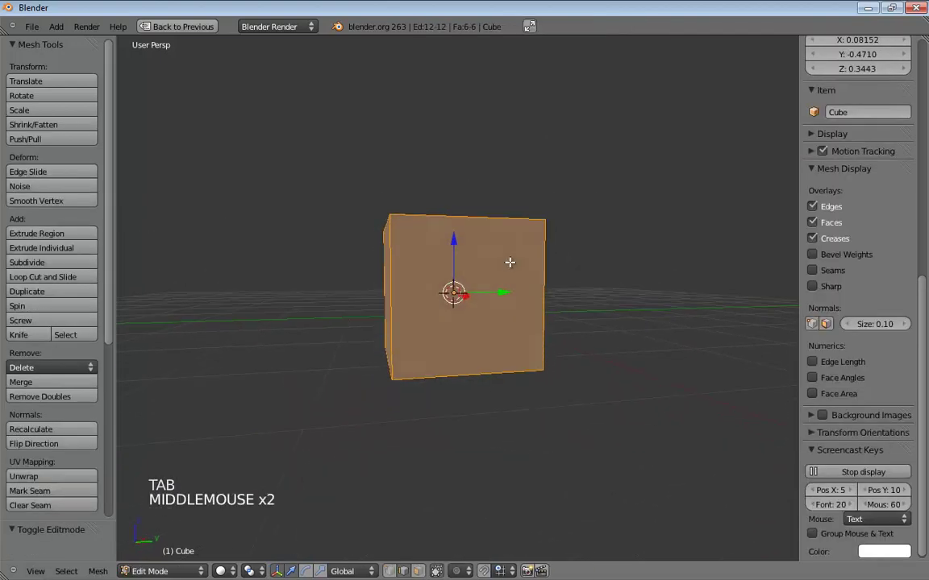
pyautogui.press('Tab')
pyautogui.press('Tab')
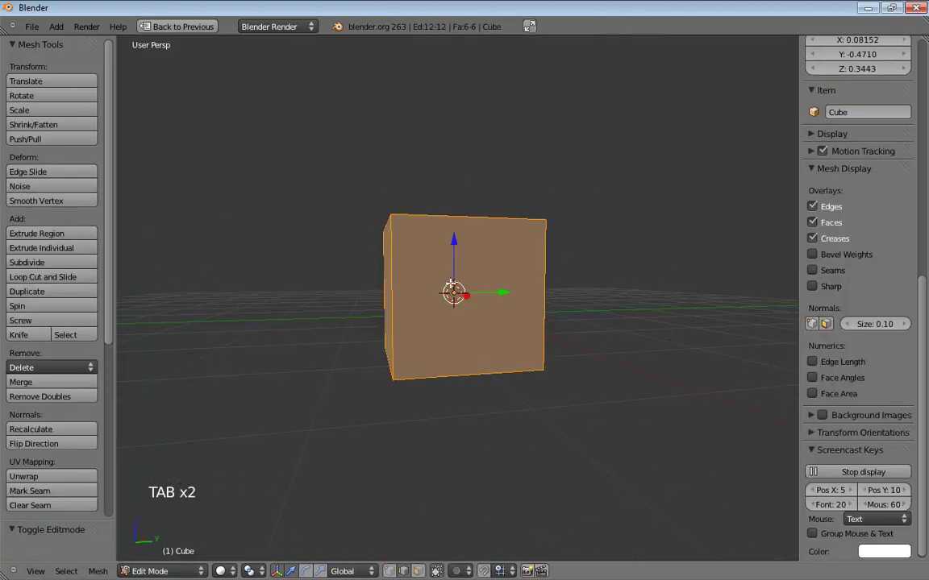
# - Try a horizontal angle-constrained Knife cut across one side face of the new cube, continuing onto the adjacent face
pyautogui.press('k')
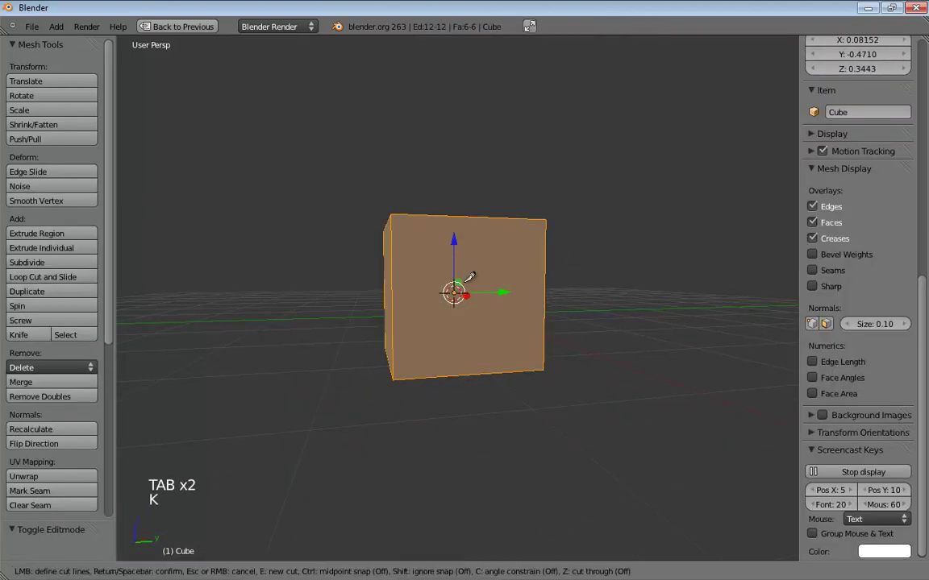
pyautogui.click(545, 312)
pyautogui.press('c')
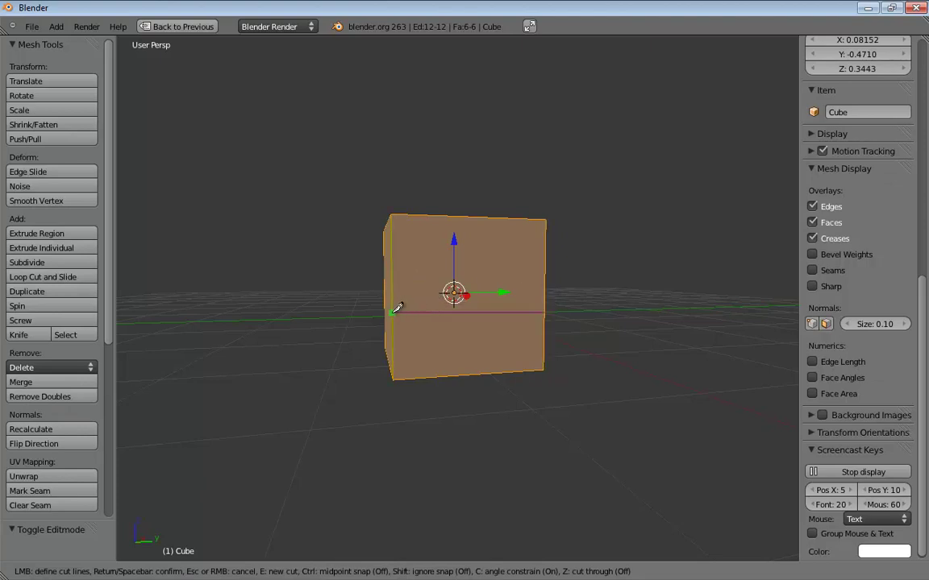
pyautogui.moveTo(304, 374); pyautogui.dragTo(406, 300, button='middle')
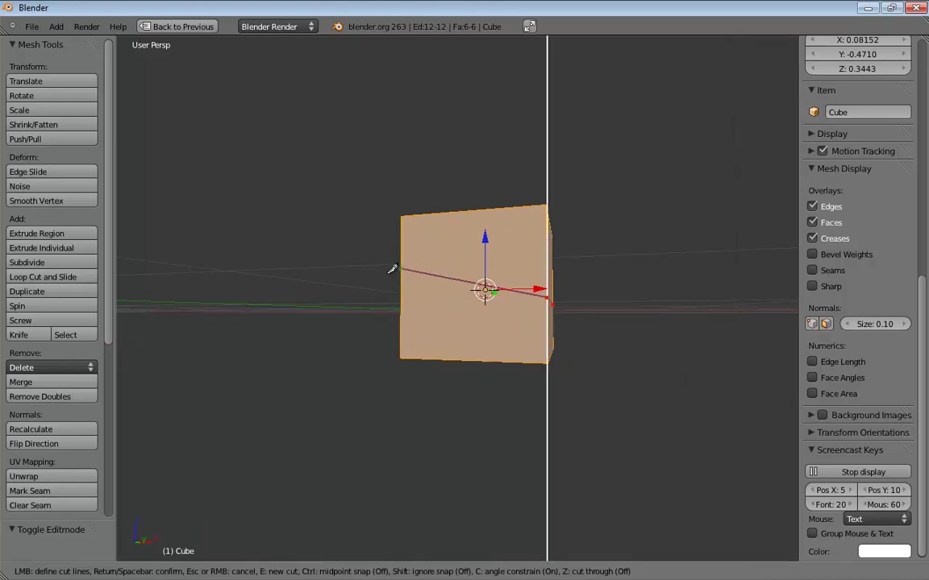
pyautogui.press('Escape')
pyautogui.moveTo(388, 301); pyautogui.dragTo(592, 355, button='middle')
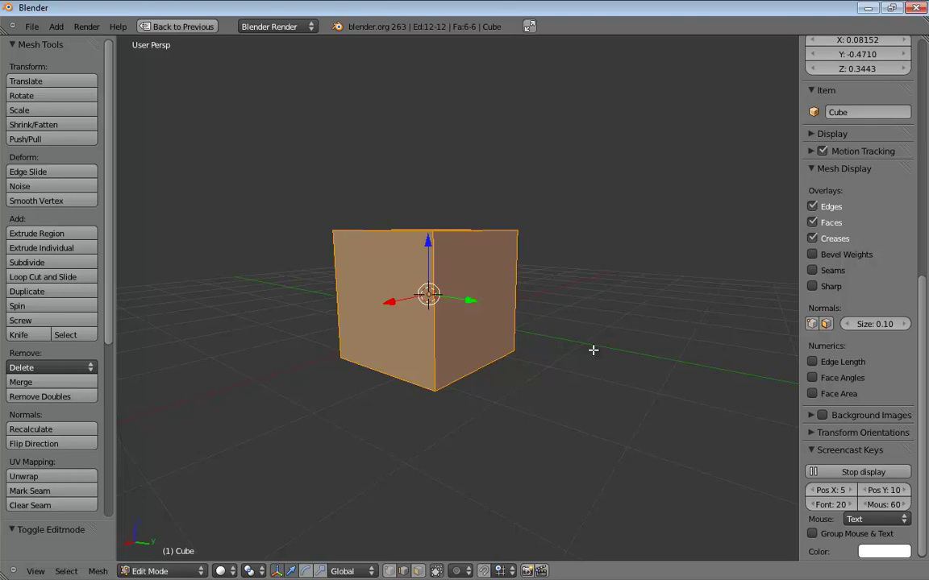
pyautogui.moveTo(541, 320); pyautogui.dragTo(526, 342, button='middle')
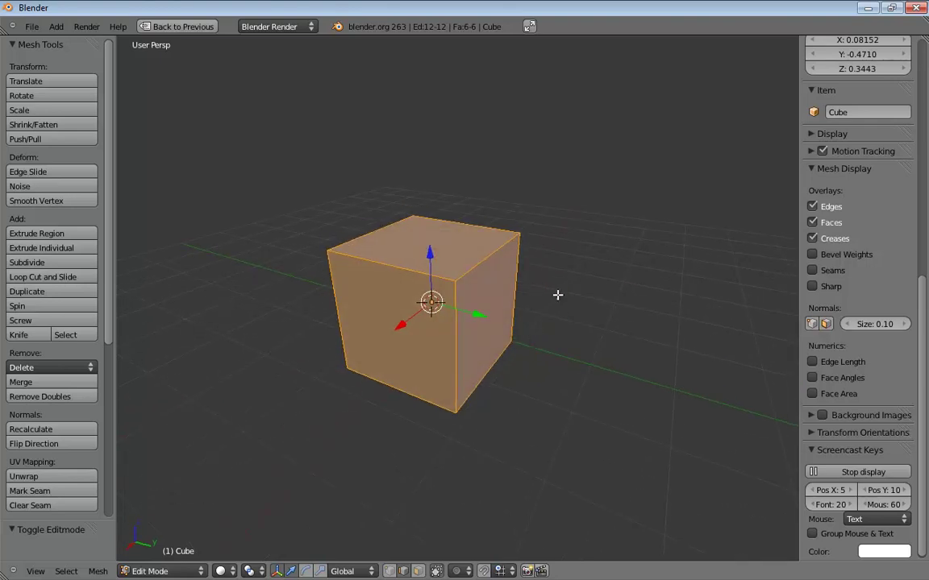
pyautogui.moveTo(557, 295); pyautogui.dragTo(586, 305, button='middle')
pyautogui.press('Tab')
pyautogui.press('Tab')
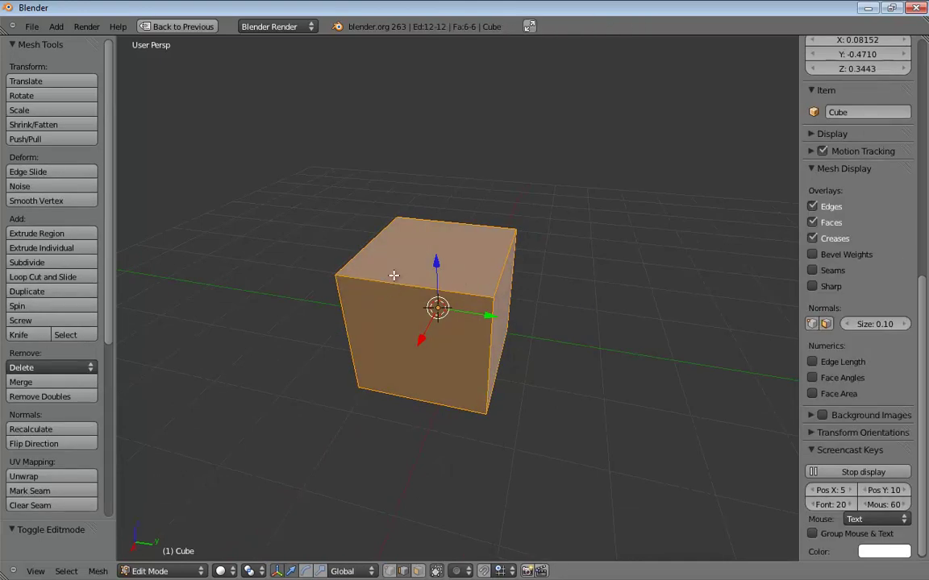
# - Try beveling one top edge of the cube with a Percentage of 0.300
pyautogui.hotkey('ctrl', 'e')
pyautogui.click(474, 294)
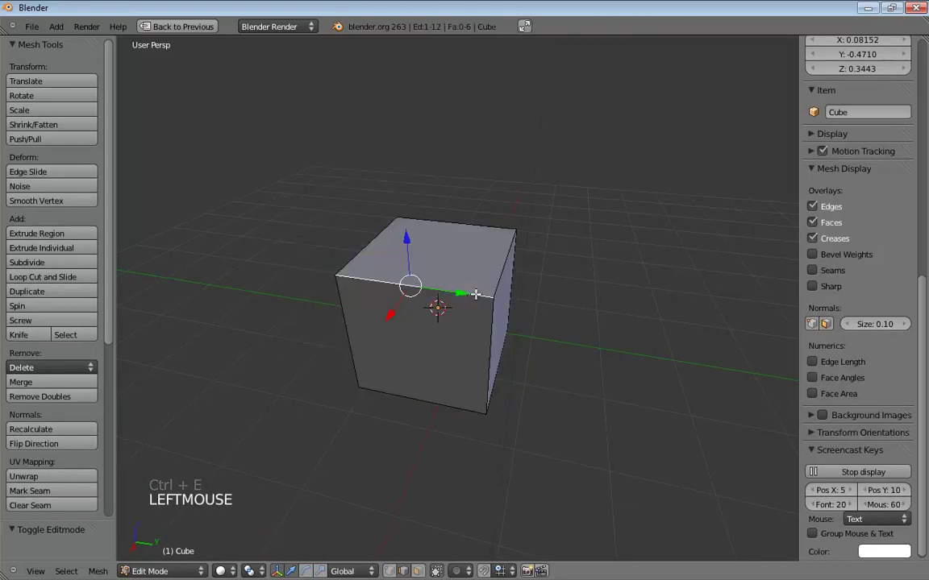
pyautogui.press('space')
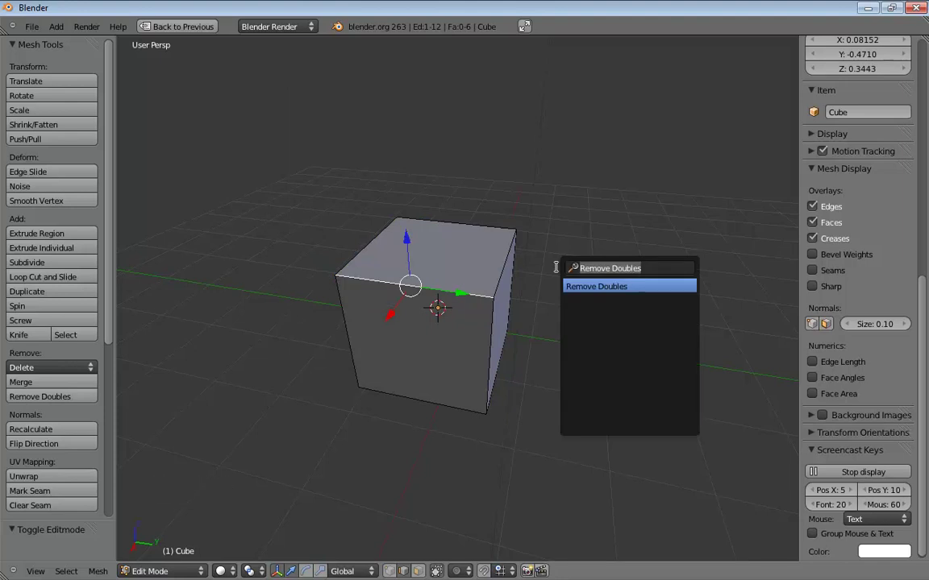
pyautogui.write('be')
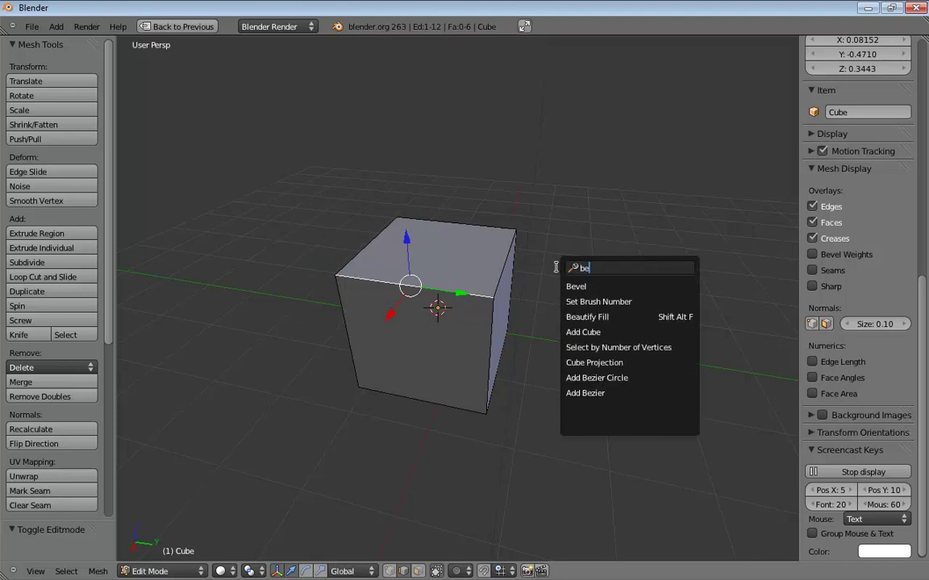
pyautogui.click(579, 285)
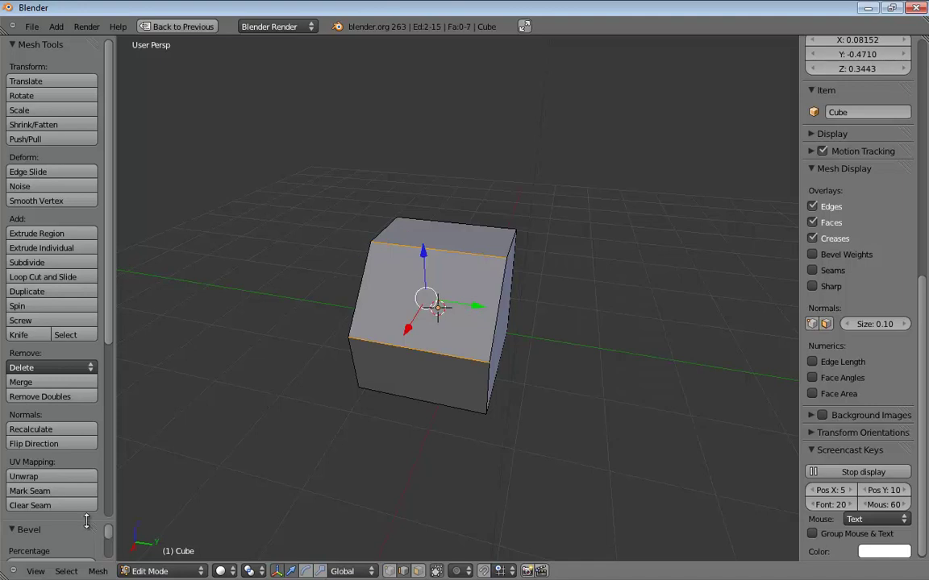
pyautogui.moveTo(86, 522); pyautogui.dragTo(81, 361)
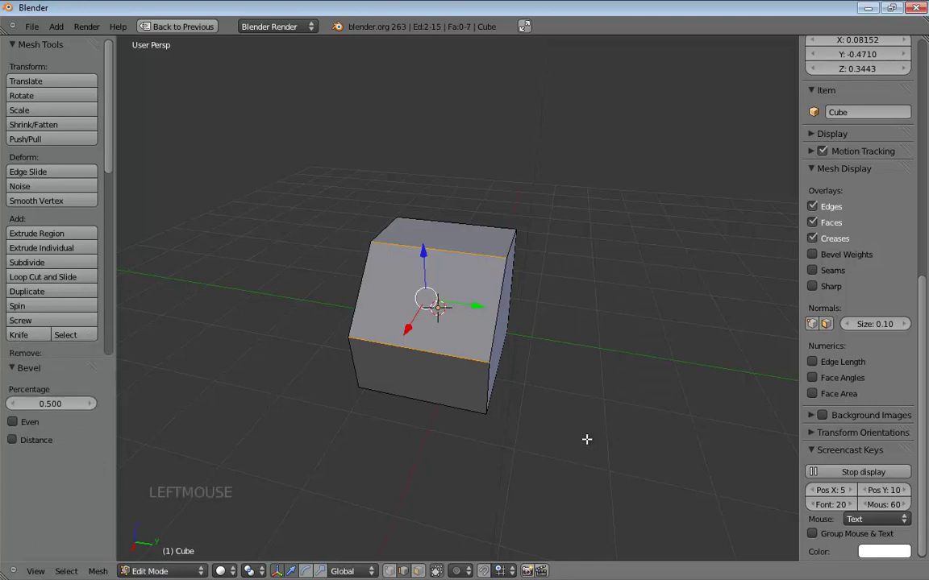
pyautogui.moveTo(586, 440); pyautogui.dragTo(512, 407, button='middle')
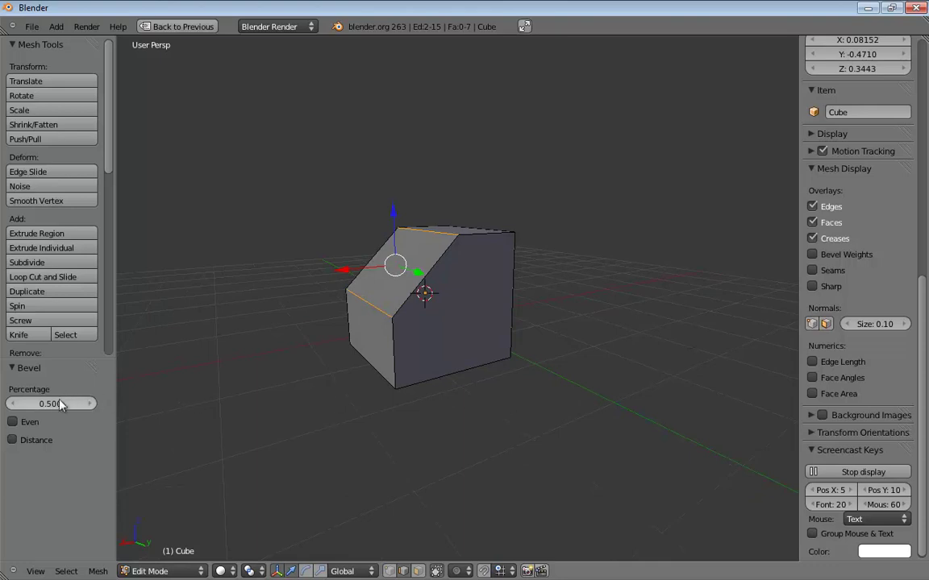
pyautogui.moveTo(46, 408); pyautogui.dragTo(13, 408)
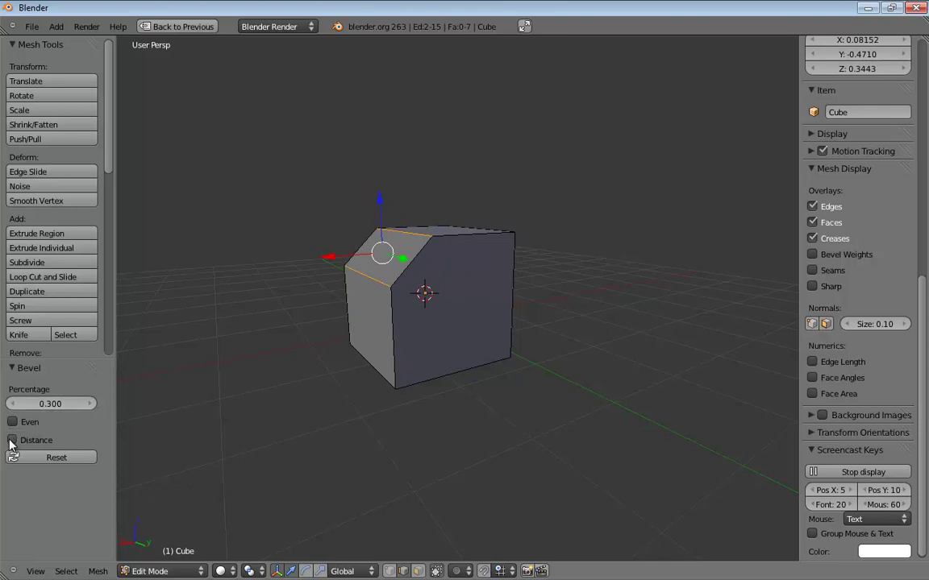
pyautogui.click(11, 423)
pyautogui.click(11, 423)
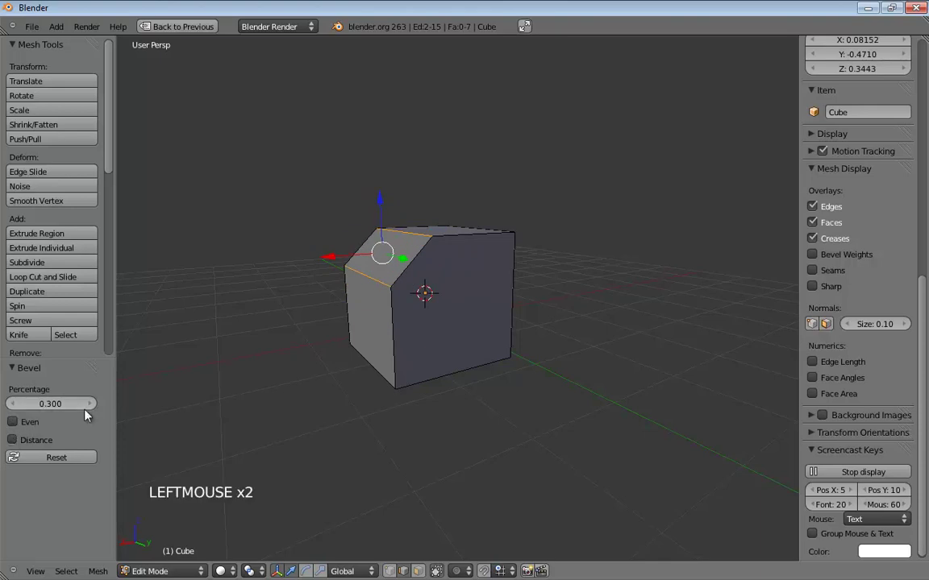
pyautogui.moveTo(324, 343); pyautogui.dragTo(368, 345, button='middle')
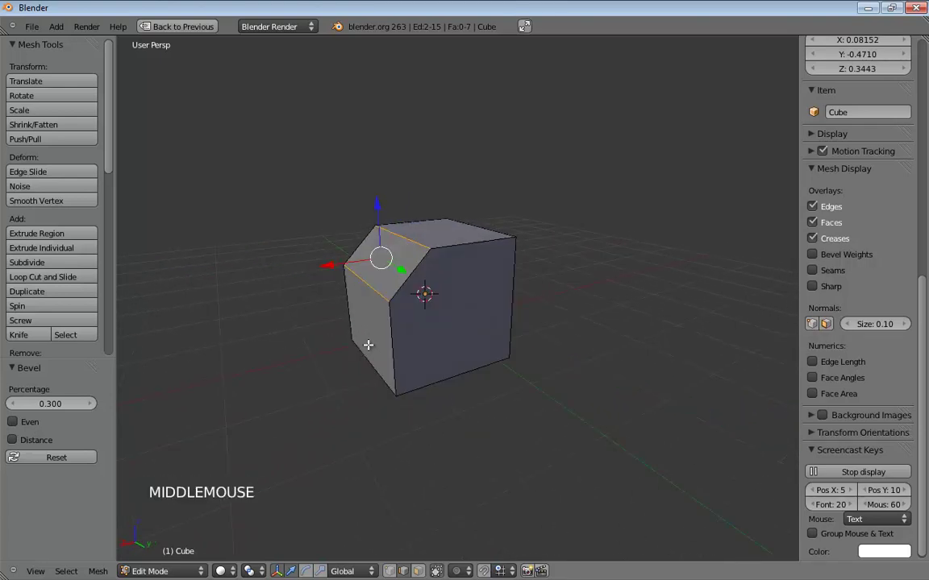
# - Try beveling the two resulting edges again with a Percentage of 0.240 to round off the cube's top edge
pyautogui.press('space')
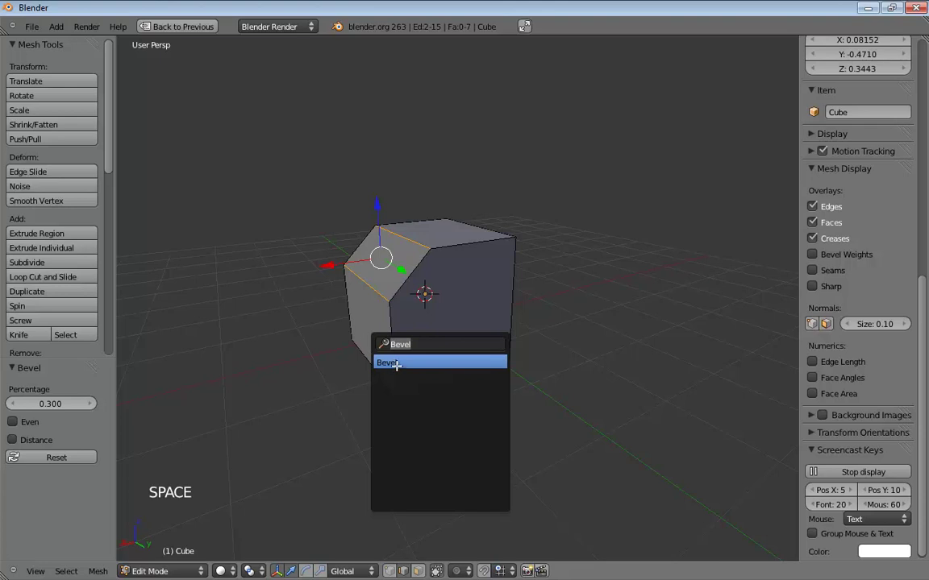
pyautogui.click(396, 364)
pyautogui.moveTo(400, 354); pyautogui.dragTo(379, 330, button='middle')
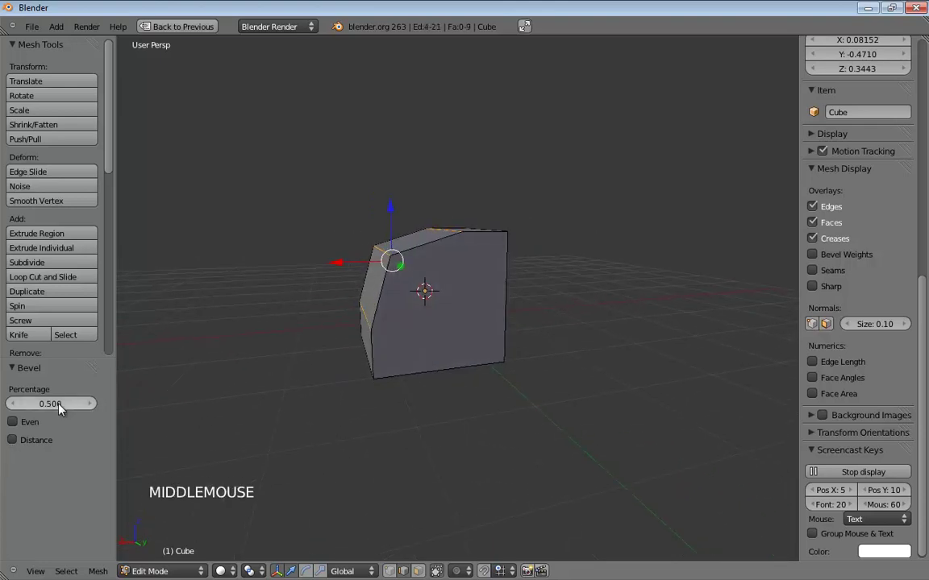
pyautogui.moveTo(59, 410); pyautogui.dragTo(37, 410)
pyautogui.moveTo(342, 357); pyautogui.dragTo(391, 359, button='middle')
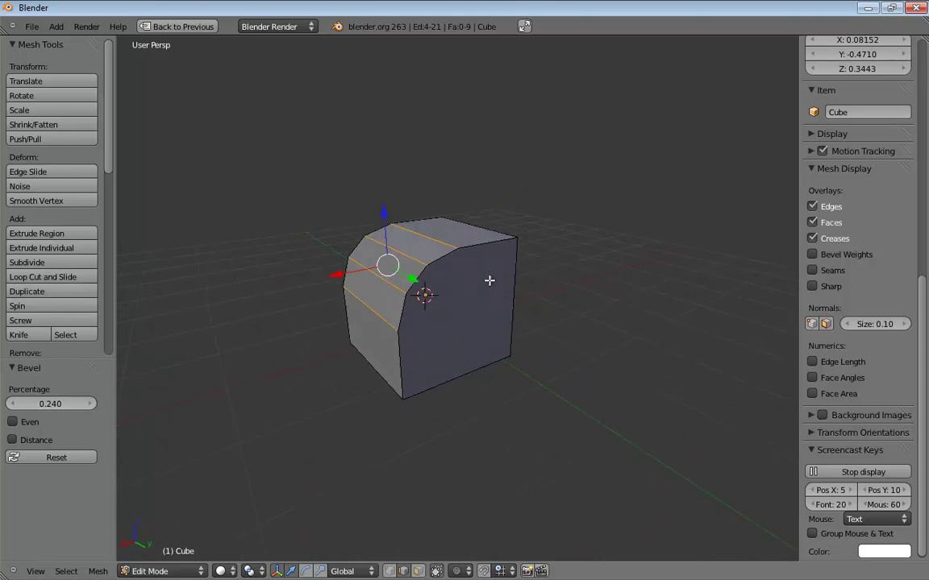
pyautogui.moveTo(427, 325); pyautogui.dragTo(634, 327, button='middle')
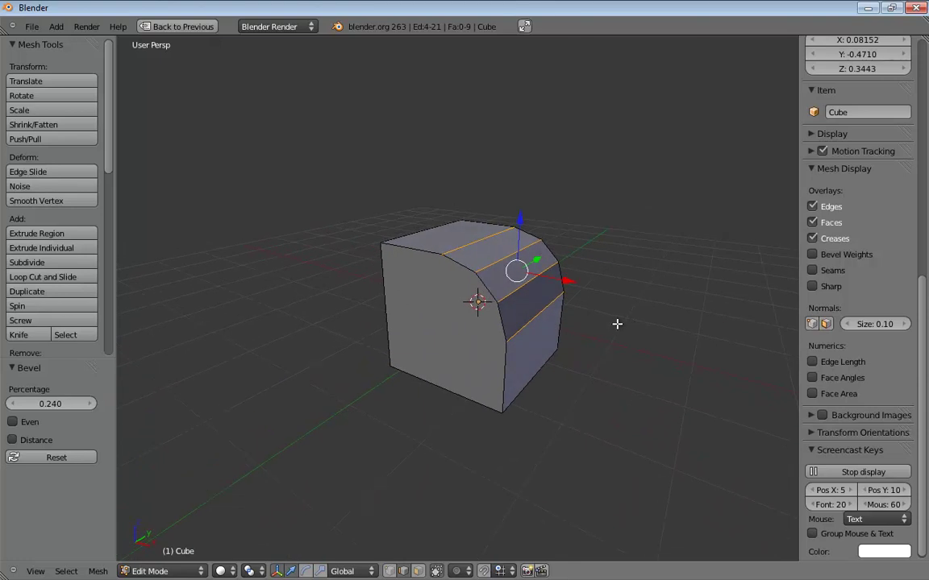
# - Undo both edge bevels and extend the selection to the other two edges meeting at the cube's top corner
pyautogui.hotkey('ctrl', 'z')
pyautogui.hotkey('ctrl', 'z')
pyautogui.moveTo(585, 321)
pyautogui.mouseDown(button='middle')
pyautogui.moveTo(603, 342)
pyautogui.moveTo(582, 323)
pyautogui.mouseUp(button='middle')
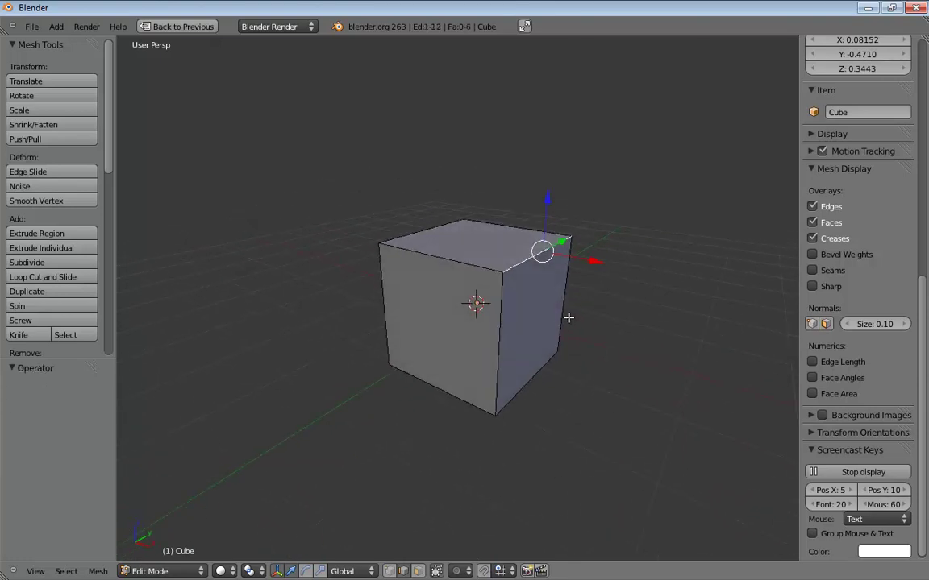
pyautogui.keyDown('shift'); pyautogui.click(476, 266); pyautogui.keyUp('shift')
pyautogui.keyDown('shift'); pyautogui.click(499, 317); pyautogui.keyUp('shift')
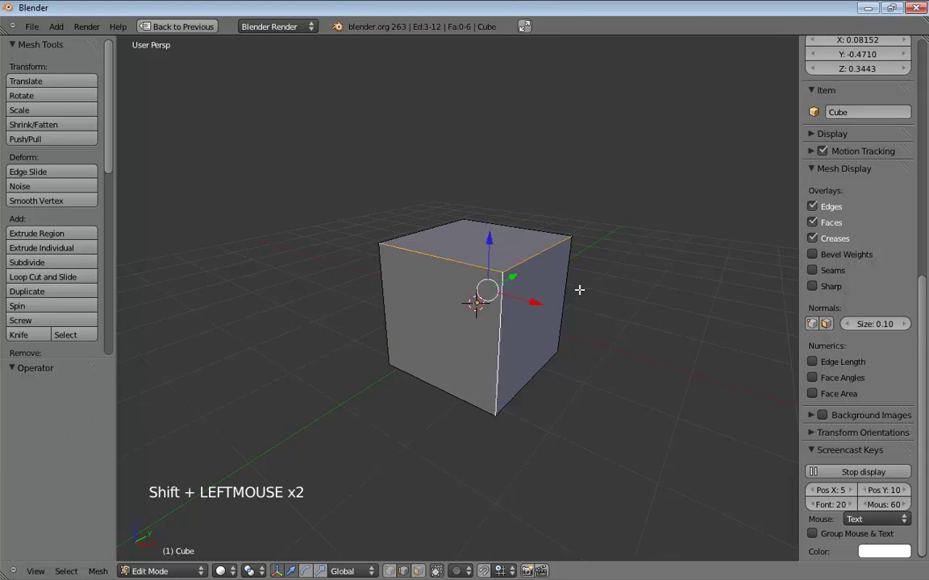
# - Select the whole cube and bevel all its edges with a Percentage of 0.020
pyautogui.press('a')
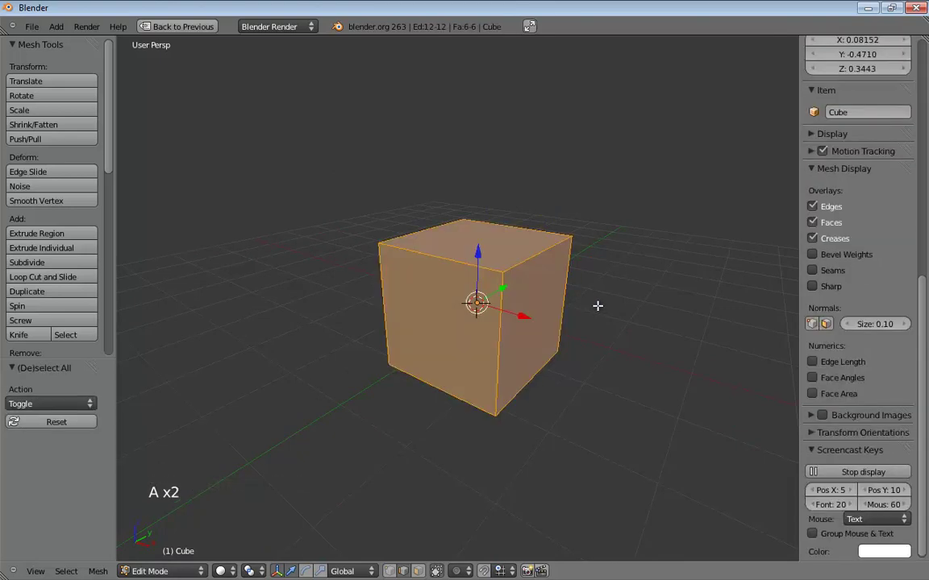
pyautogui.moveTo(603, 297); pyautogui.dragTo(410, 261, button='middle')
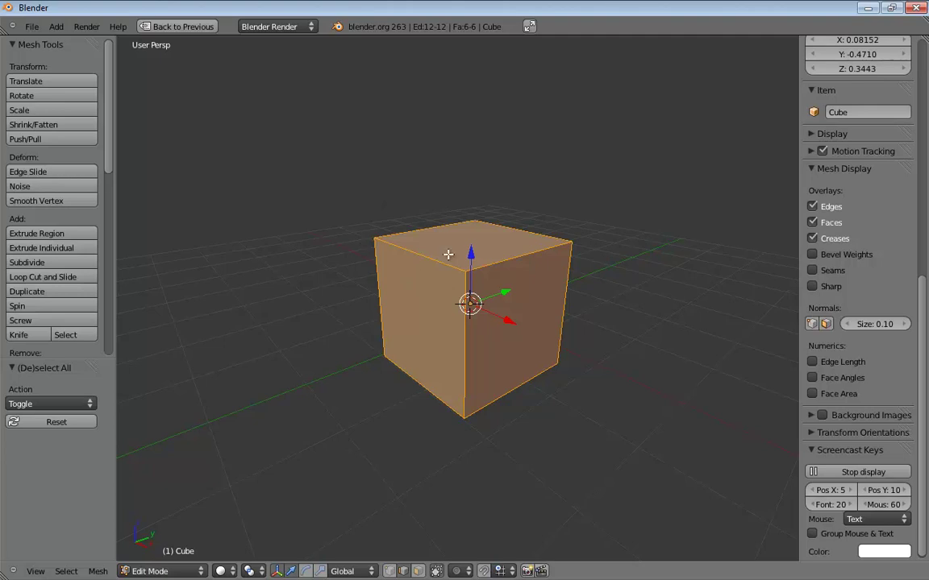
pyautogui.press('space')
pyautogui.write('bevel')
pyautogui.press('Return')
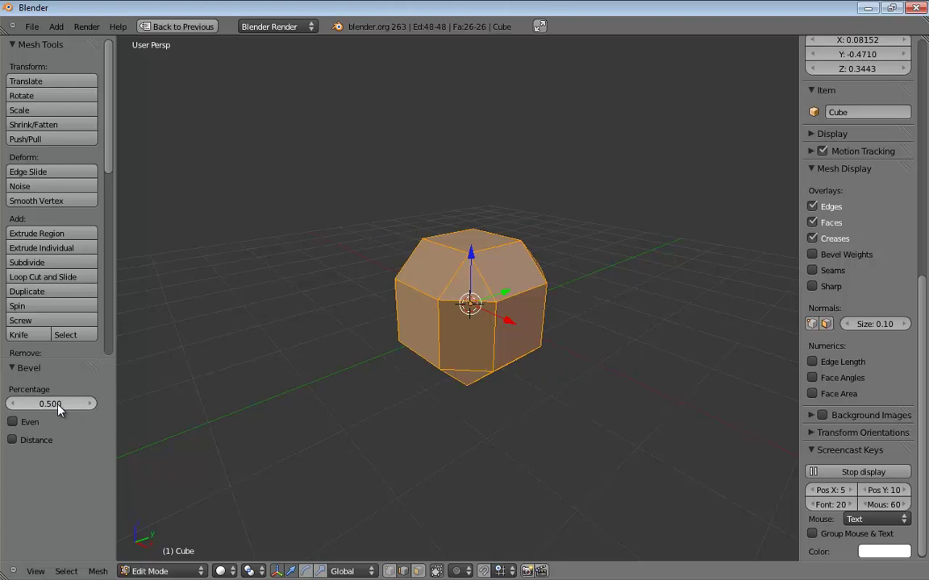
pyautogui.moveTo(58, 409); pyautogui.dragTo(19, 412)
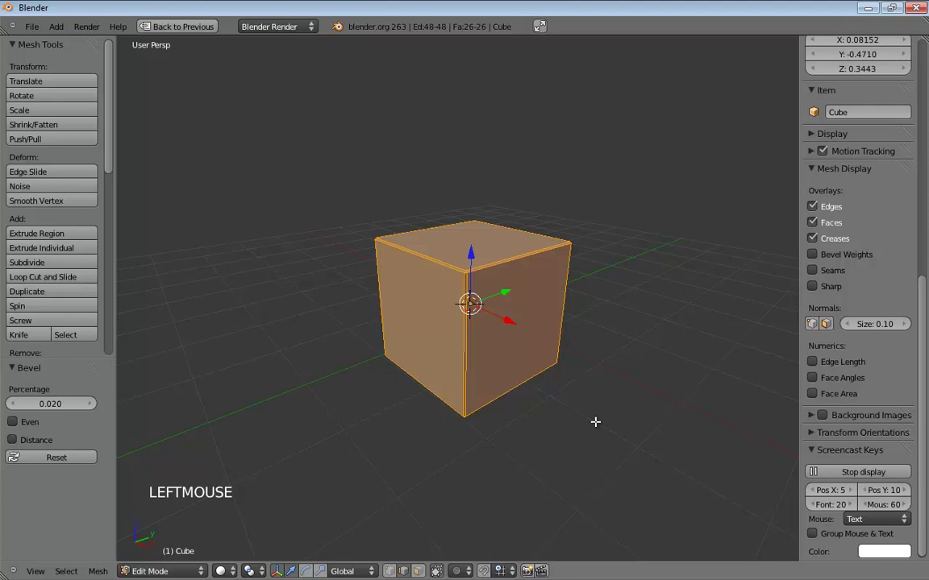
# - Examine the cube's thin beveled edges in Object Mode, then return to Edit Mode
pyautogui.press('Tab')
pyautogui.moveTo(598, 424); pyautogui.dragTo(563, 421, button='middle')
pyautogui.press('w')
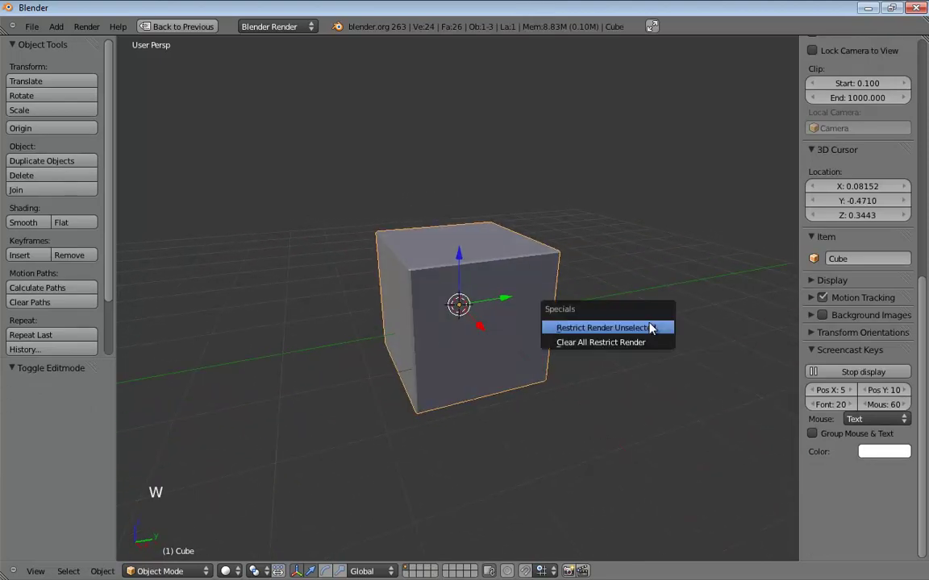
pyautogui.moveTo(653, 326); pyautogui.dragTo(657, 249, button='middle')
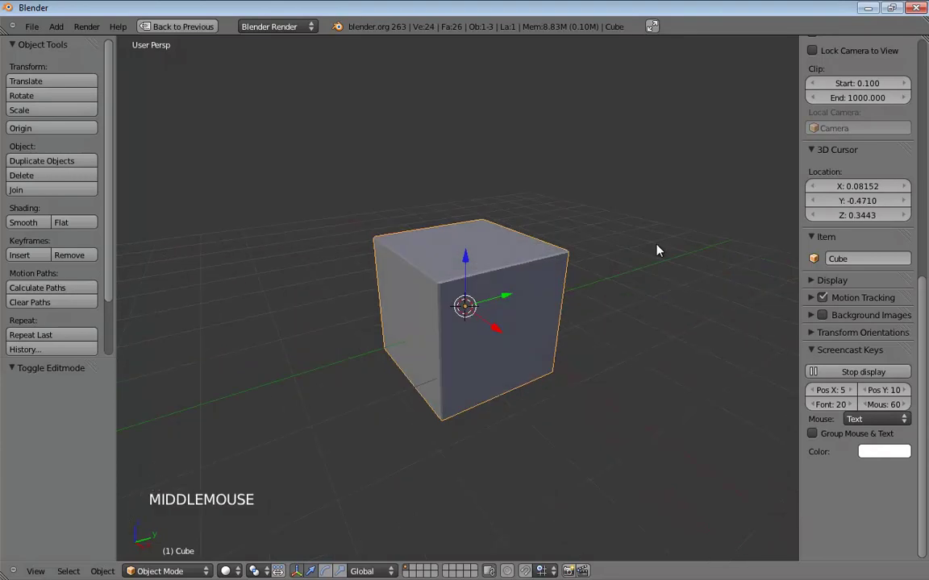
pyautogui.press('Tab')
# - Look up the Bevel command among the mesh Specials in Edit Mode without applying it
pyautogui.press('q')
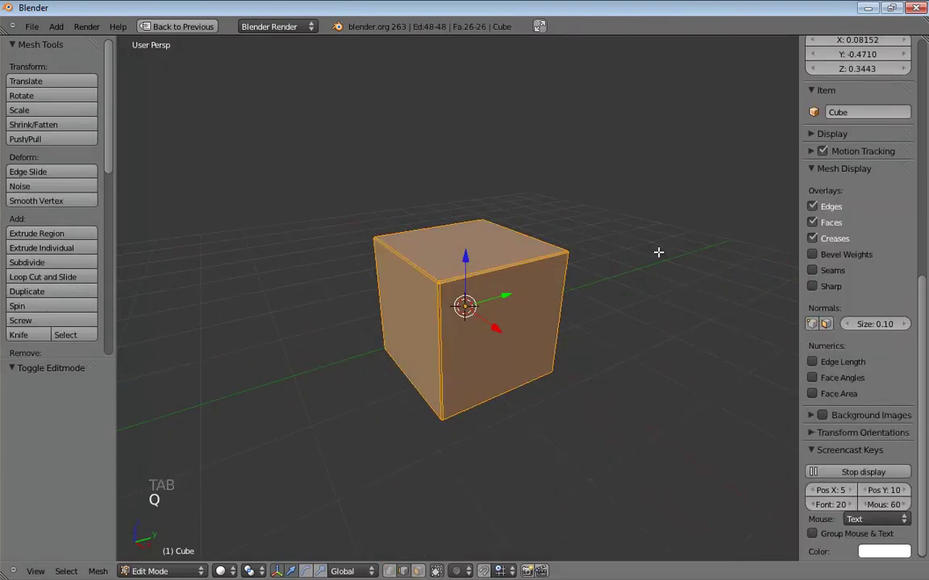
pyautogui.press('w')
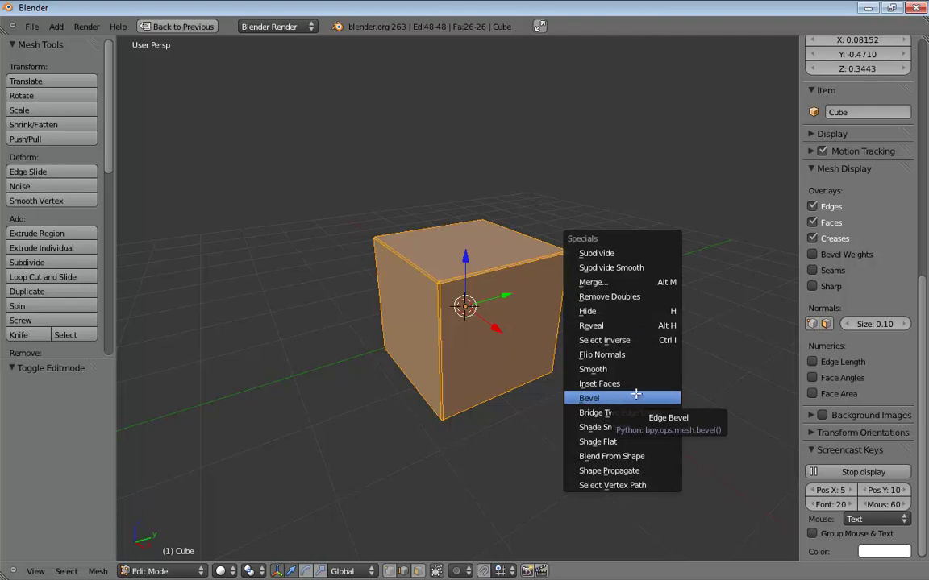
pyautogui.moveTo(457, 438); pyautogui.dragTo(501, 425, button='middle')
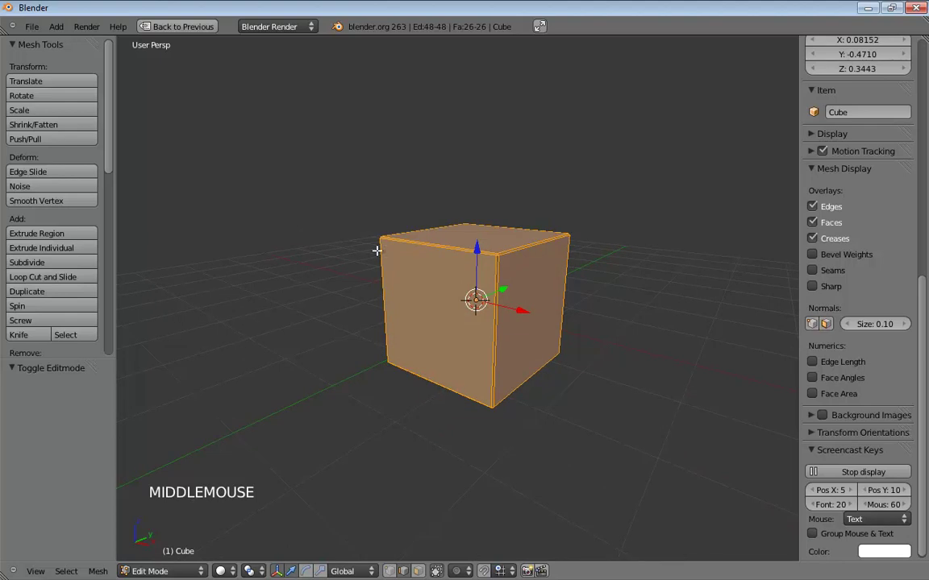
pyautogui.moveTo(636, 411); pyautogui.dragTo(558, 501, button='middle')
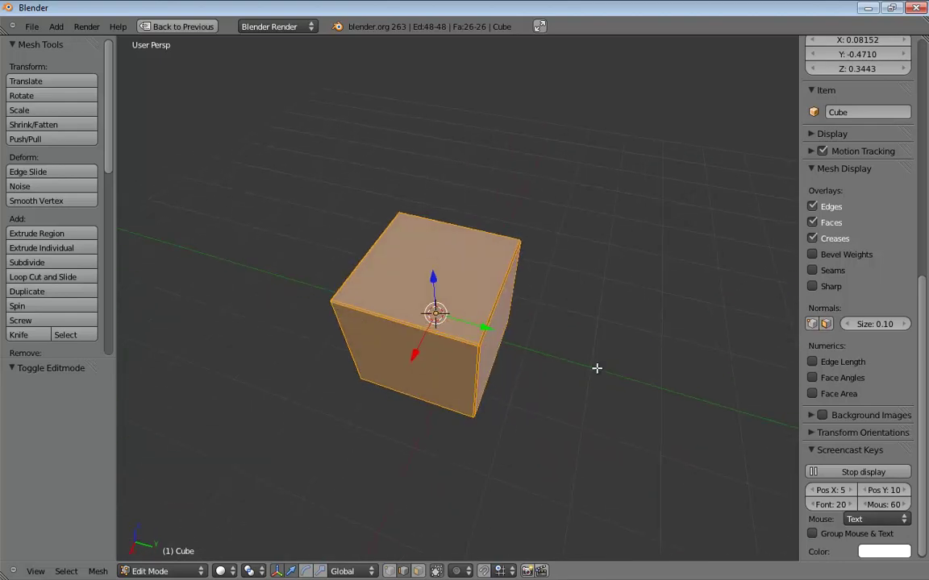
pyautogui.moveTo(596, 368); pyautogui.dragTo(679, 348, button='middle')
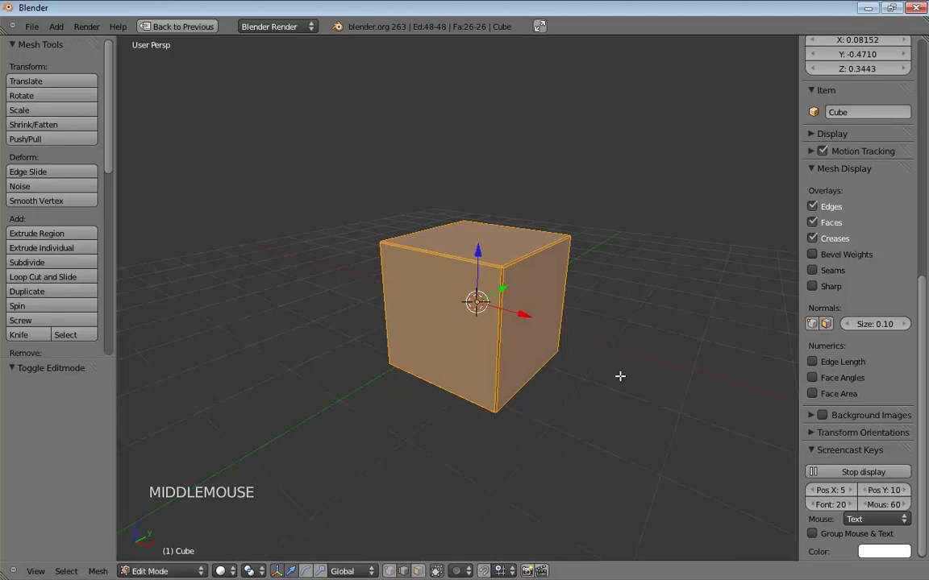
pyautogui.press('w')
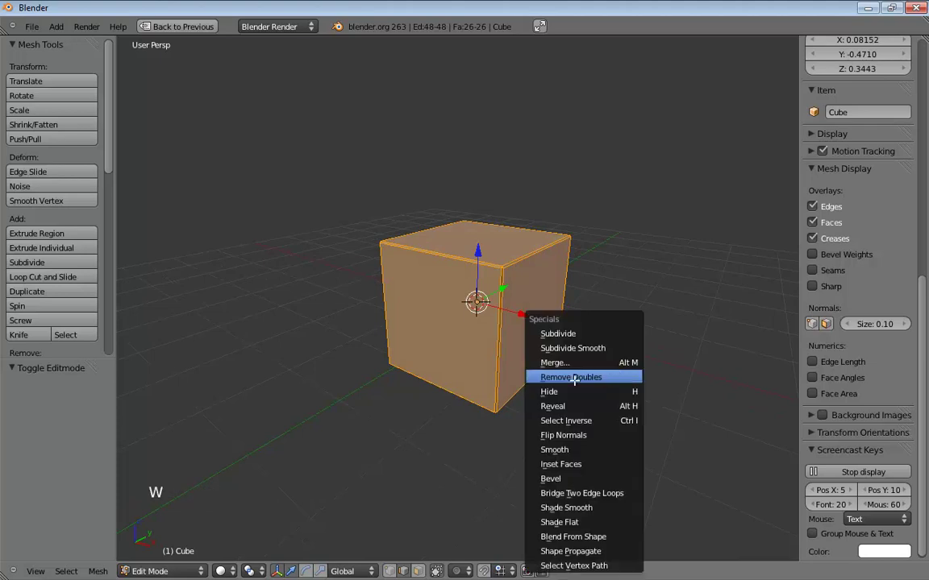
pyautogui.press('Escape')
pyautogui.press('w')
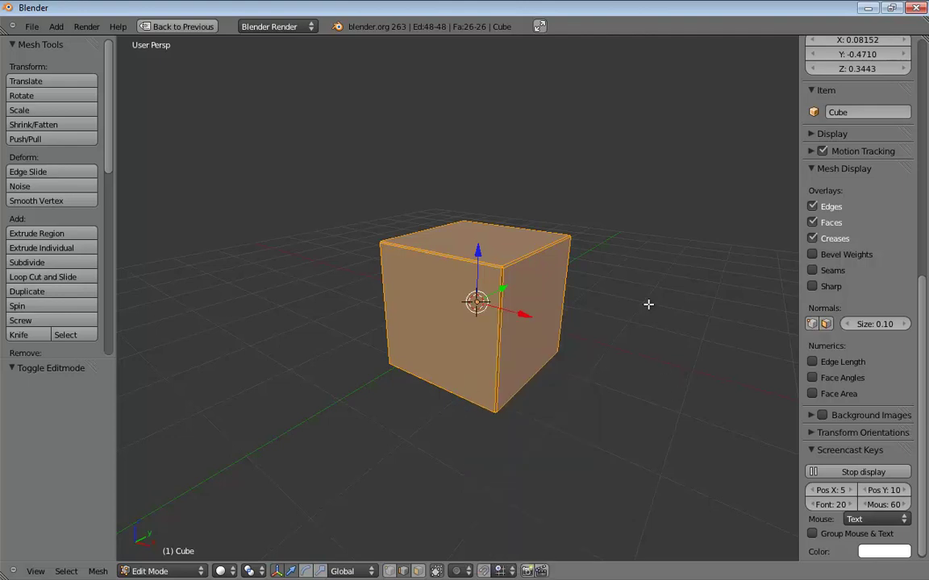
# - Inspect the cube's narrow bevels from several angles in Object Mode and go back into Edit Mode
pyautogui.moveTo(583, 274); pyautogui.dragTo(623, 298, button='middle')
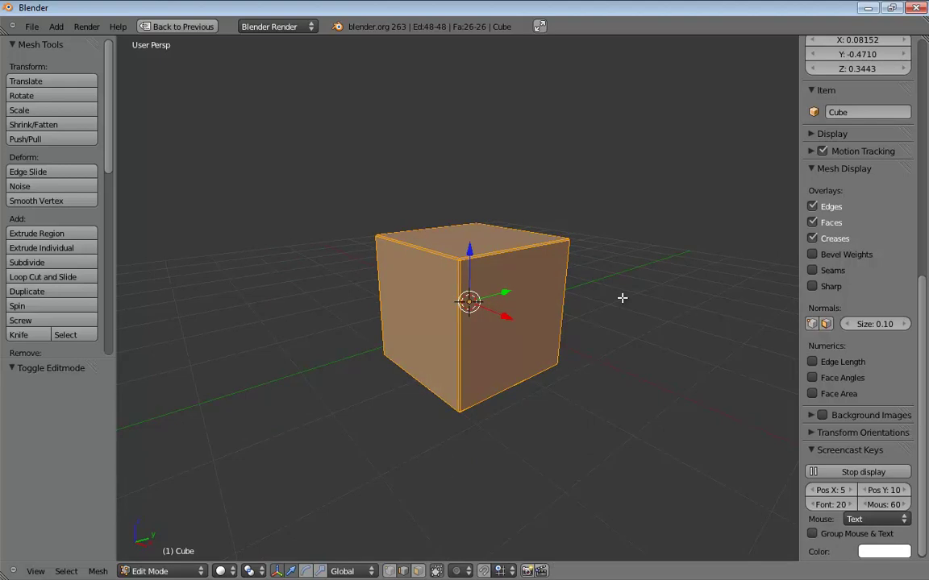
pyautogui.moveTo(576, 299); pyautogui.dragTo(577, 293, button='middle')
pyautogui.press('Tab')
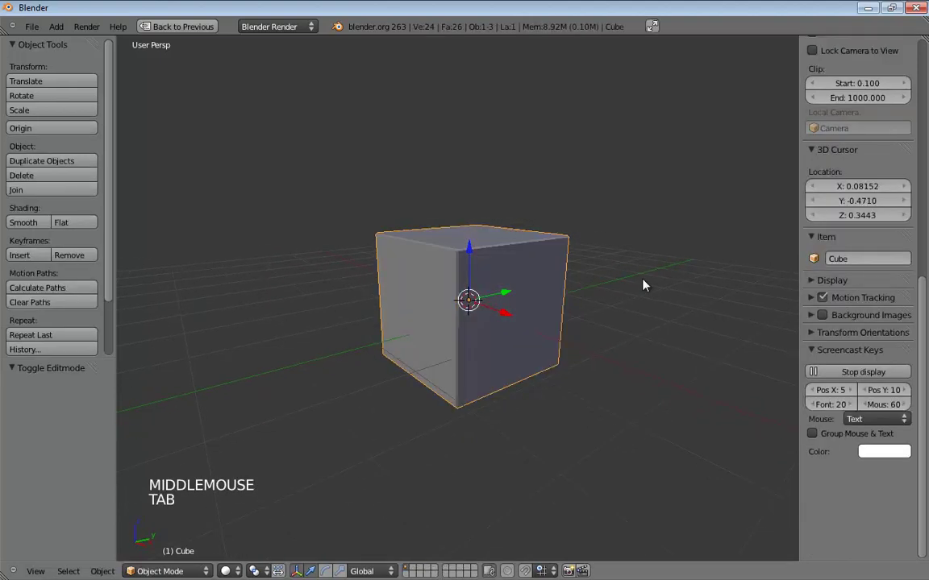
pyautogui.moveTo(645, 283); pyautogui.dragTo(651, 319, button='middle')
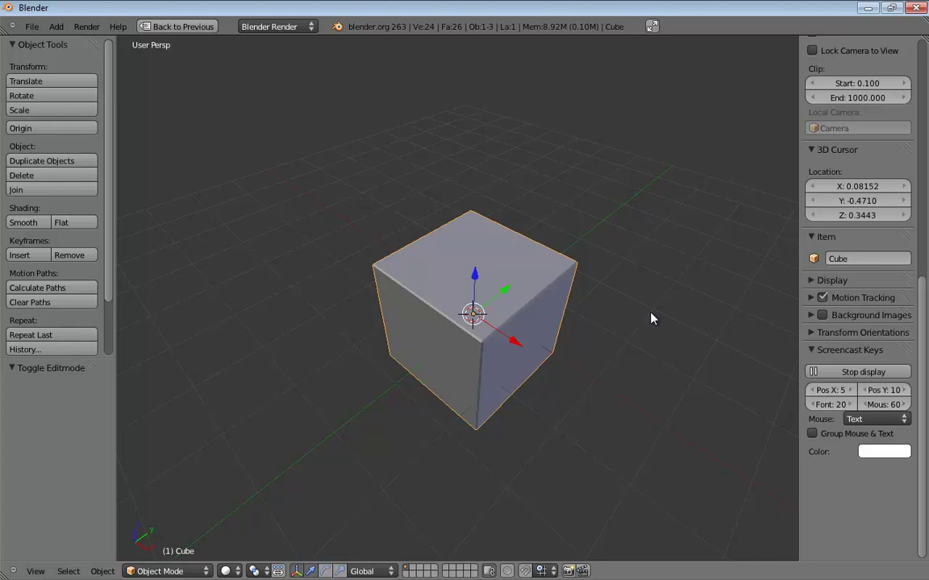
pyautogui.moveTo(628, 307); pyautogui.dragTo(529, 300, button='middle')
pyautogui.press('Tab')
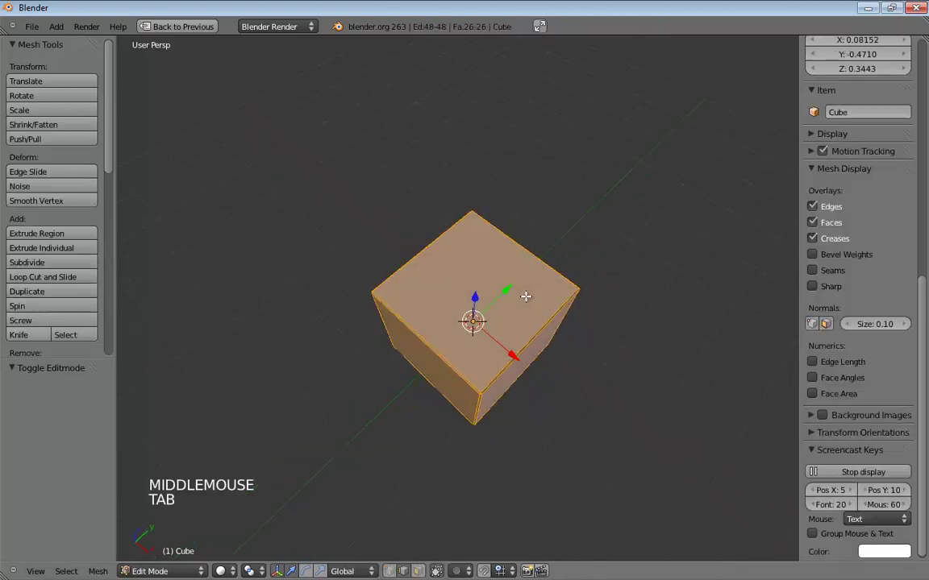
# - Switch to face selection and select one large side face of the beveled cube
pyautogui.click(540, 314)
pyautogui.moveTo(649, 265); pyautogui.dragTo(572, 174, button='middle')
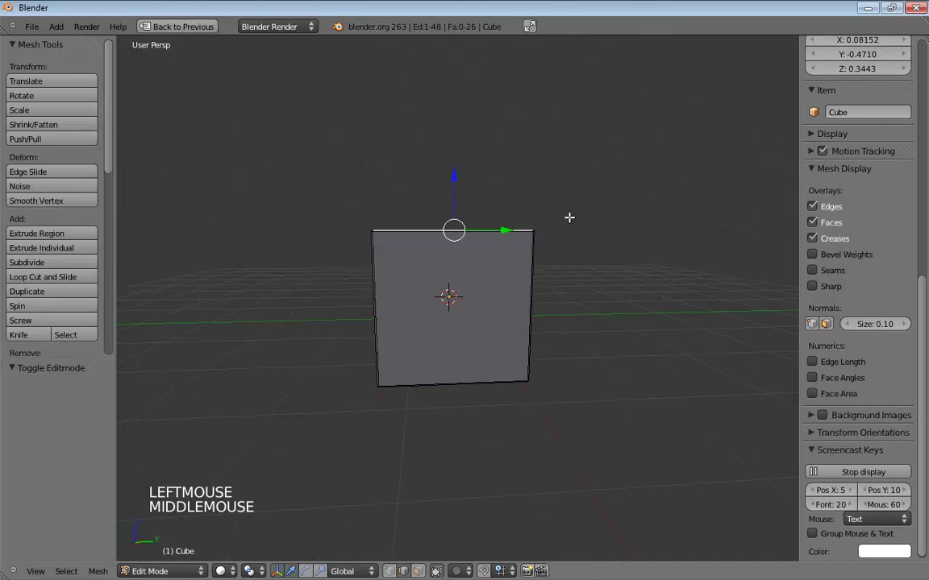
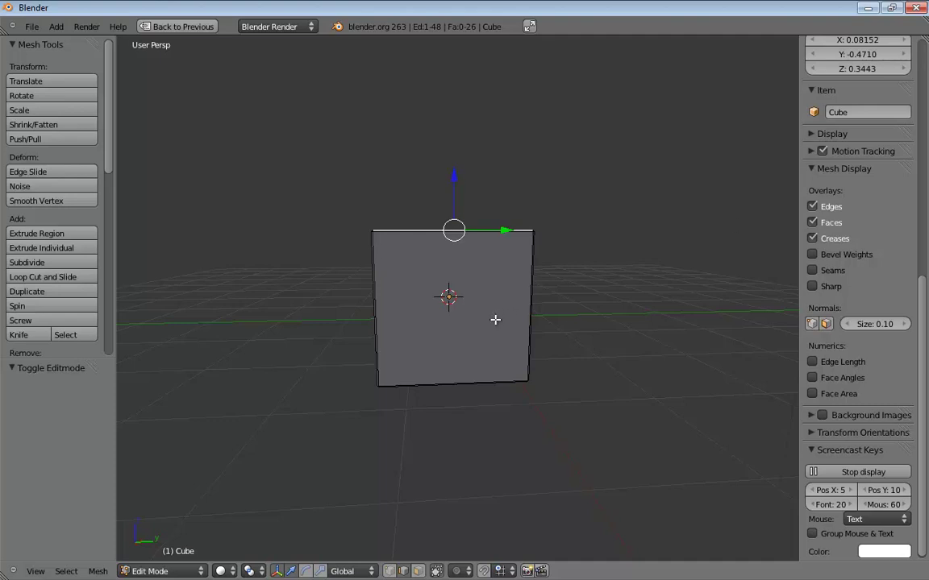
pyautogui.hotkey('ctrl', 'Tab')
pyautogui.click(451, 314)
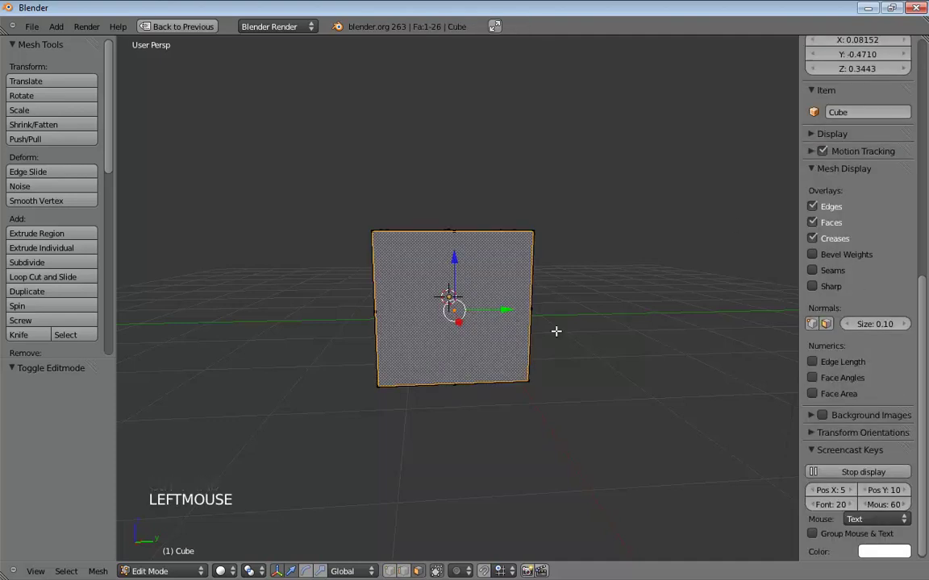
pyautogui.moveTo(556, 330); pyautogui.dragTo(625, 358, button='middle')
pyautogui.scroll(1, 621, 321)
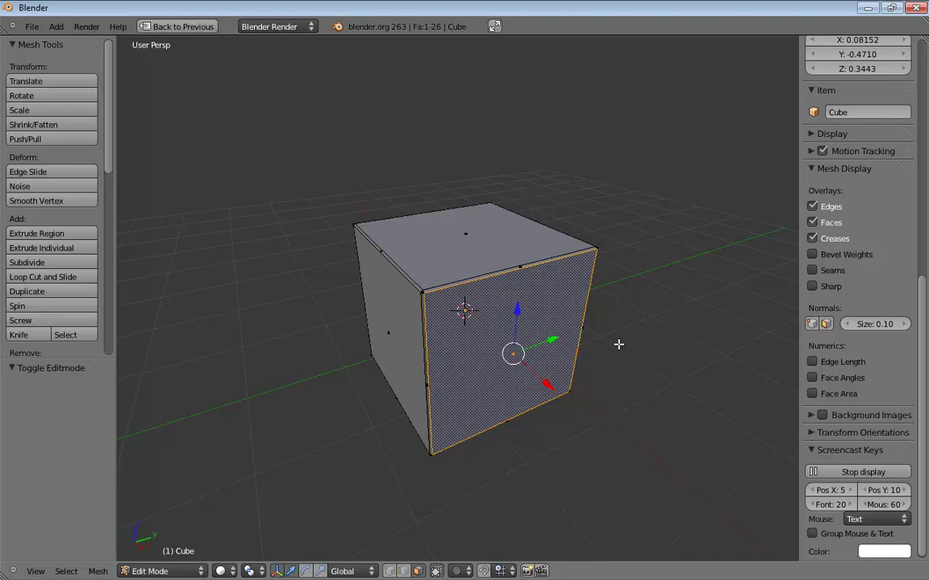
pyautogui.moveTo(603, 348); pyautogui.dragTo(689, 356, button='middle')
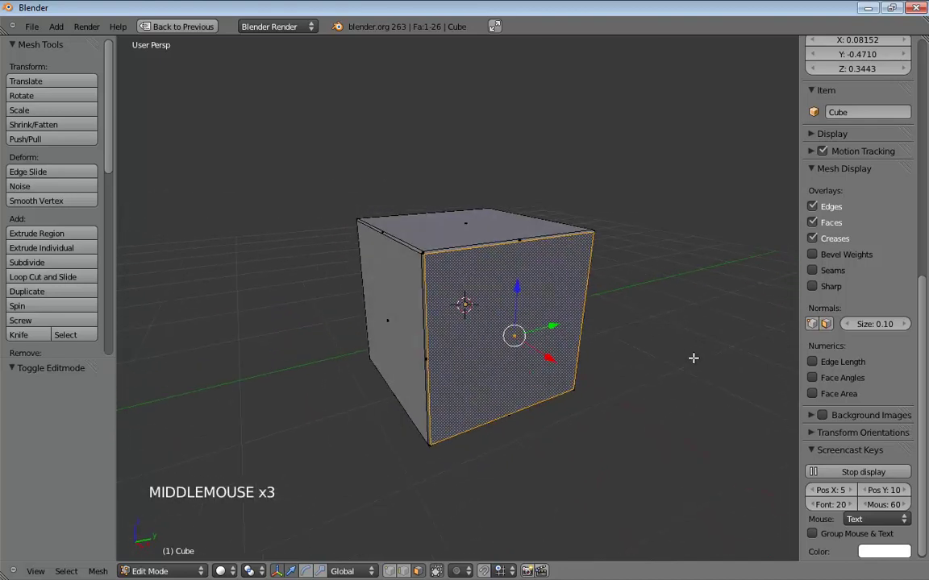
# - Undo the face selection and the earlier all-edge bevel to restore the plain, fully selected cube
pyautogui.hotkey('ctrl', 'z')
pyautogui.hotkey('ctrl', 'z')
pyautogui.hotkey('ctrl', 'z')
pyautogui.hotkey('ctrl', 'z')
pyautogui.hotkey('ctrl', 'z')
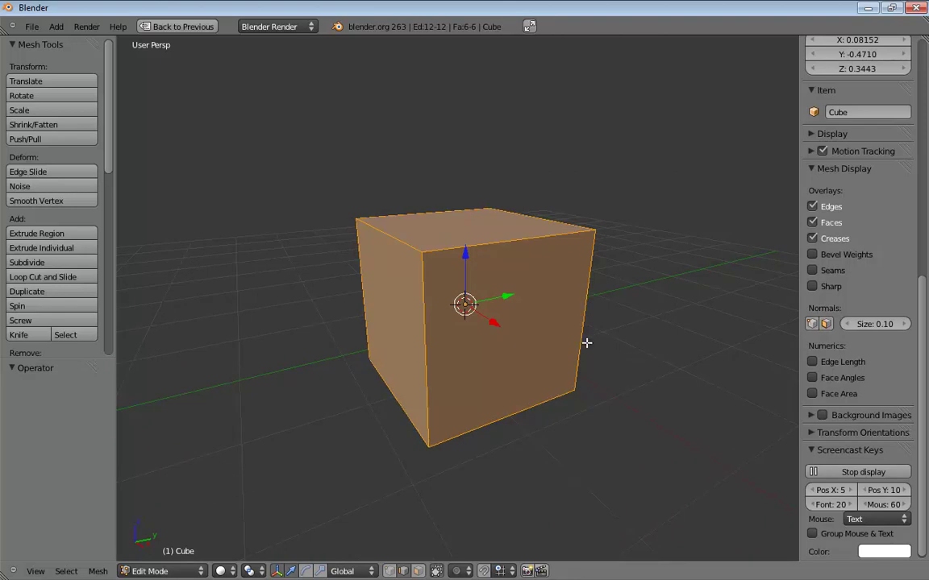
# - Bevel all edges of the cube with a Percentage of 0.140
pyautogui.press('w')
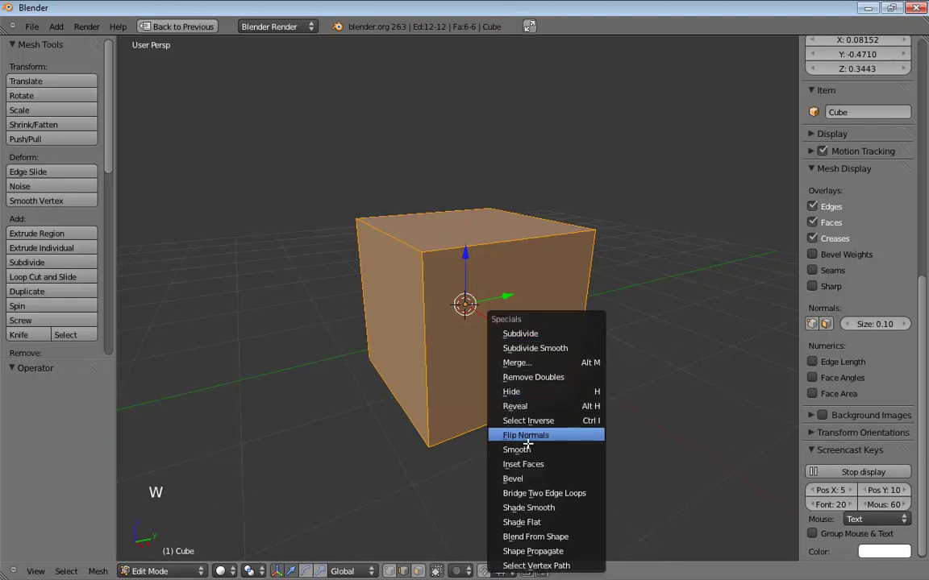
pyautogui.click(526, 479)
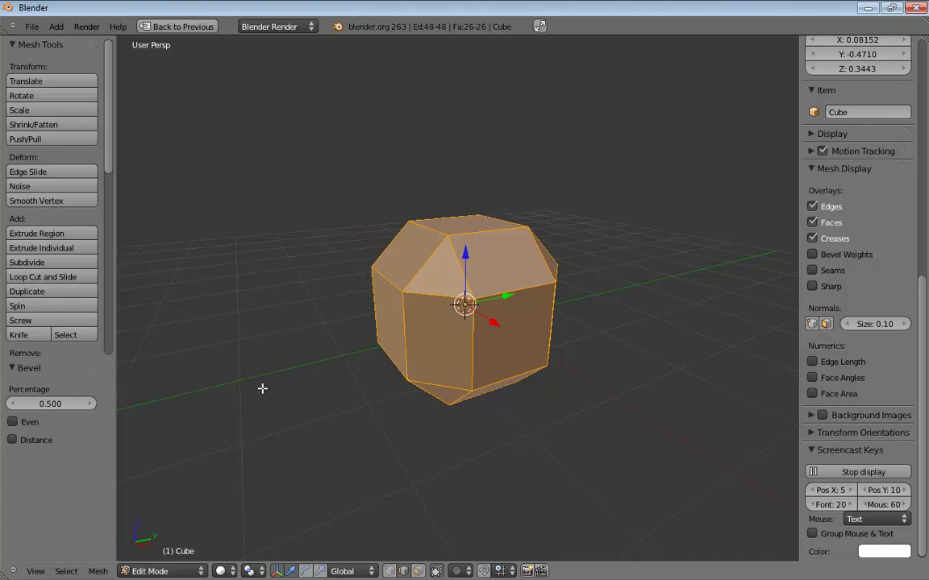
pyautogui.press('F5')
pyautogui.press('F6')
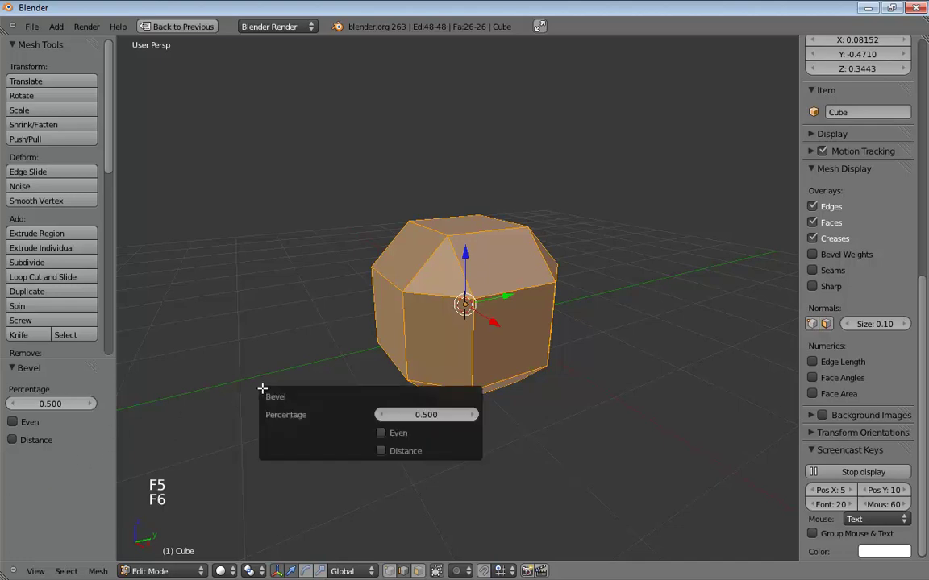
pyautogui.moveTo(385, 415)
pyautogui.mouseDown()
pyautogui.moveTo(429, 415)
pyautogui.moveTo(401, 425)
pyautogui.mouseUp()
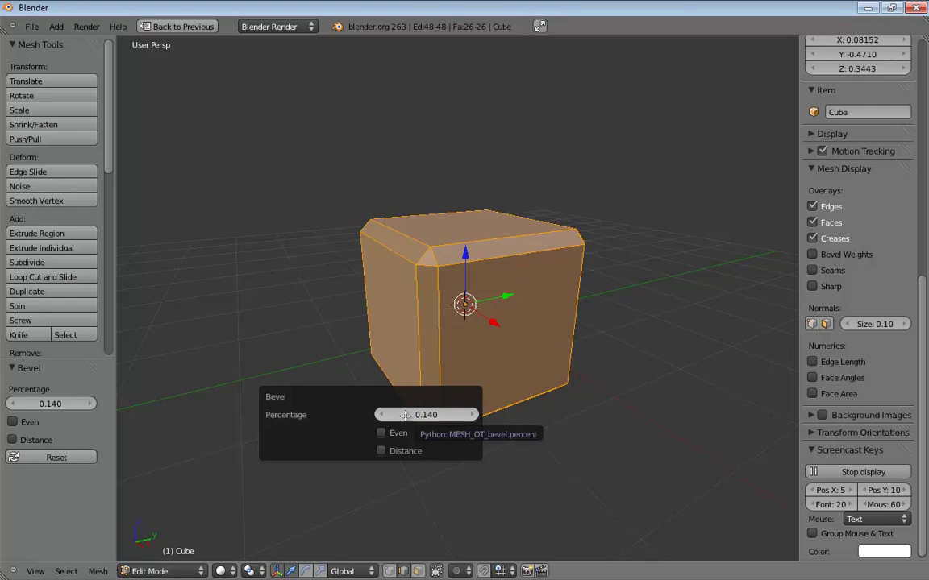
# - Undo the all-edge bevel with the 0.140 Percentage
pyautogui.moveTo(403, 355)
pyautogui.mouseDown(button='middle')
pyautogui.moveTo(398, 331)
pyautogui.moveTo(369, 331)
pyautogui.moveTo(406, 340)
pyautogui.moveTo(384, 337)
pyautogui.moveTo(353, 366)
pyautogui.moveTo(385, 346)
pyautogui.moveTo(375, 326)
pyautogui.mouseUp(button='middle')
pyautogui.press('z')
pyautogui.hotkey('ctrl', 'z')
pyautogui.press('z')
pyautogui.scroll(1, 375, 325)
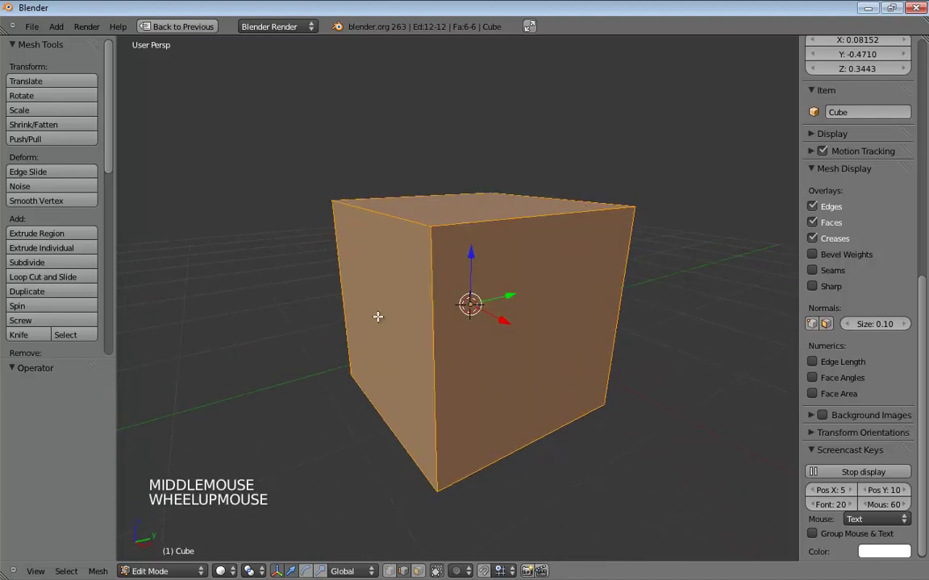
# - Bevel all edges of the cube with a Percentage of 0.130
pyautogui.press('w')
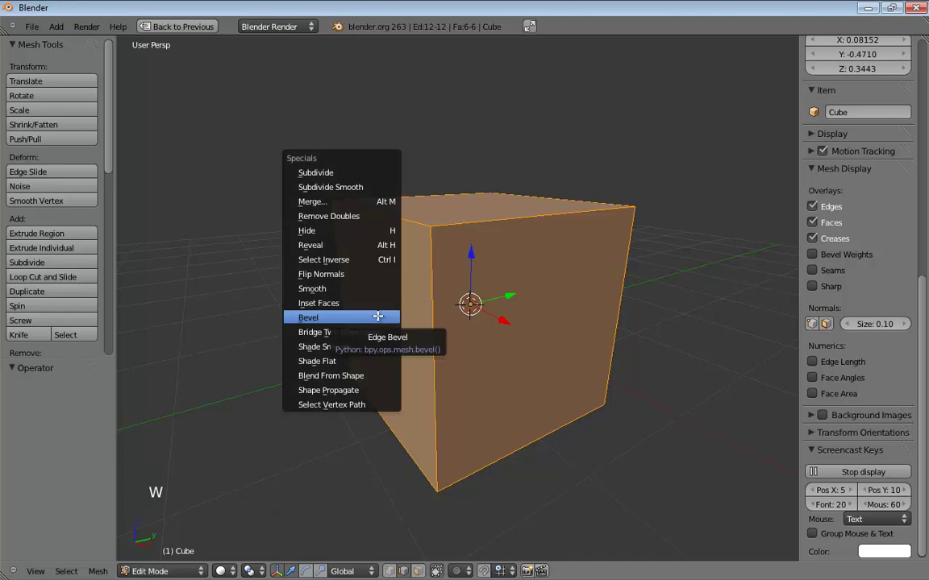
pyautogui.click(378, 317)
pyautogui.moveTo(379, 321); pyautogui.dragTo(360, 324, button='middle')
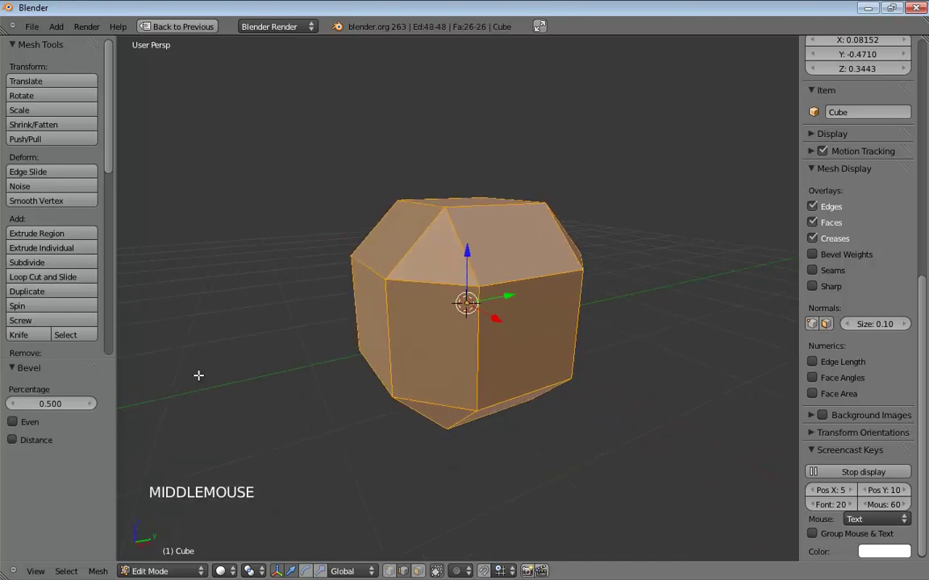
pyautogui.moveTo(36, 404); pyautogui.dragTo(14, 411)
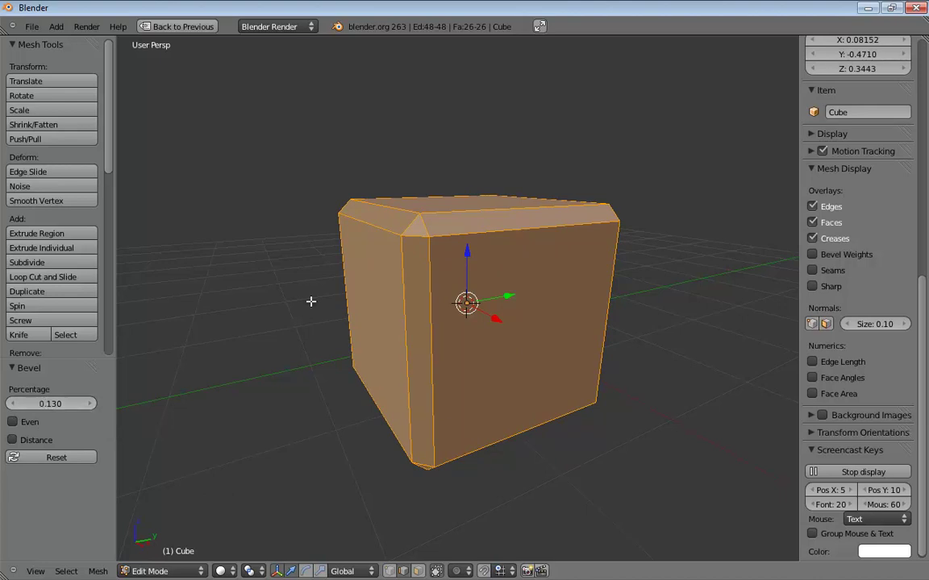
pyautogui.moveTo(347, 300); pyautogui.dragTo(377, 307, button='middle')
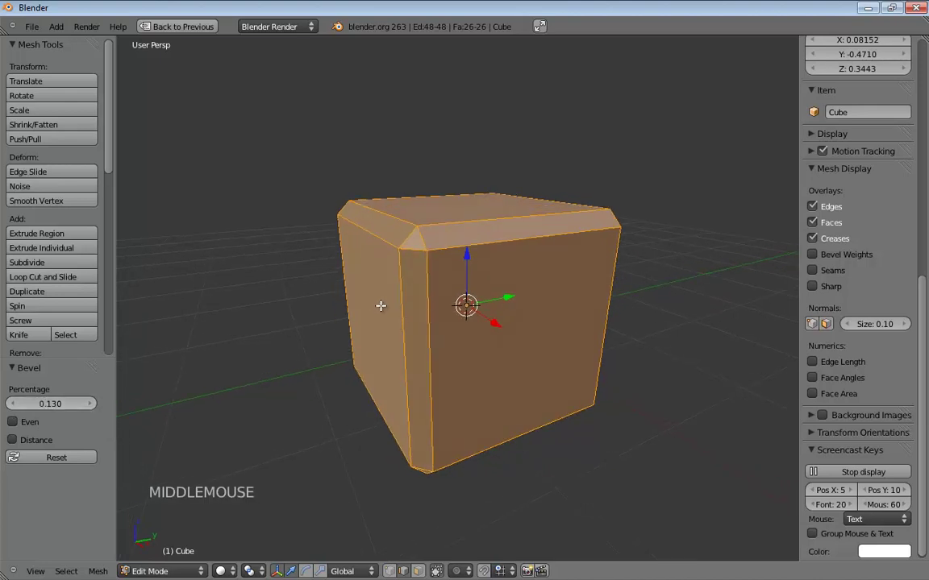
# - Bevel the already beveled cube a second time with a Percentage of 0.070, and undo both bevels
pyautogui.press('w')
pyautogui.click(379, 306)
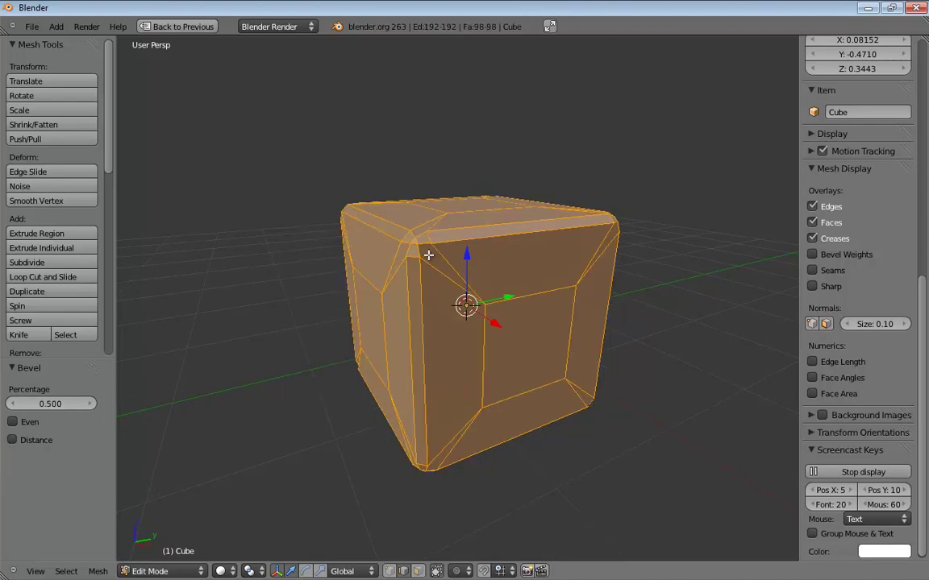
pyautogui.moveTo(58, 404); pyautogui.dragTo(13, 408)
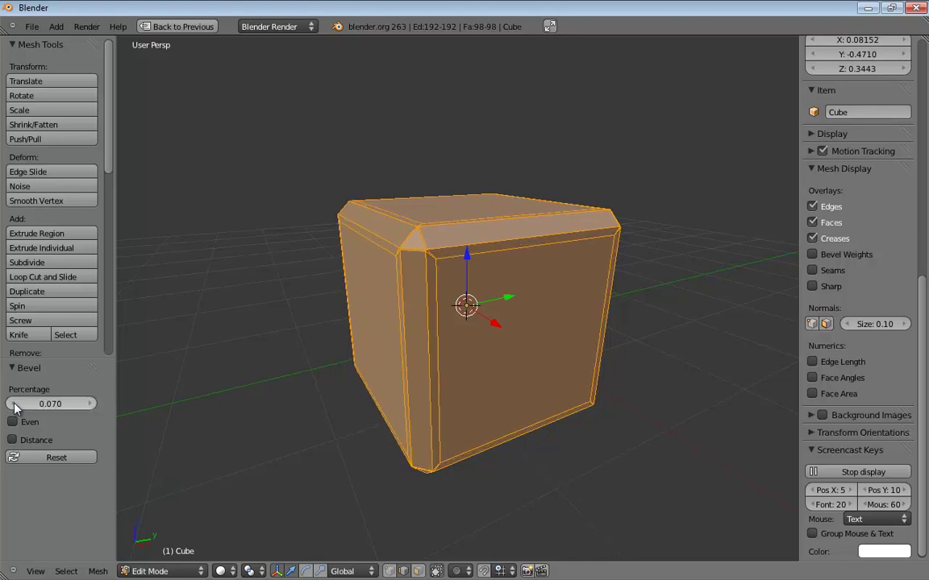
pyautogui.hotkey('ctrl', 'z')
pyautogui.hotkey('ctrl', 'z')
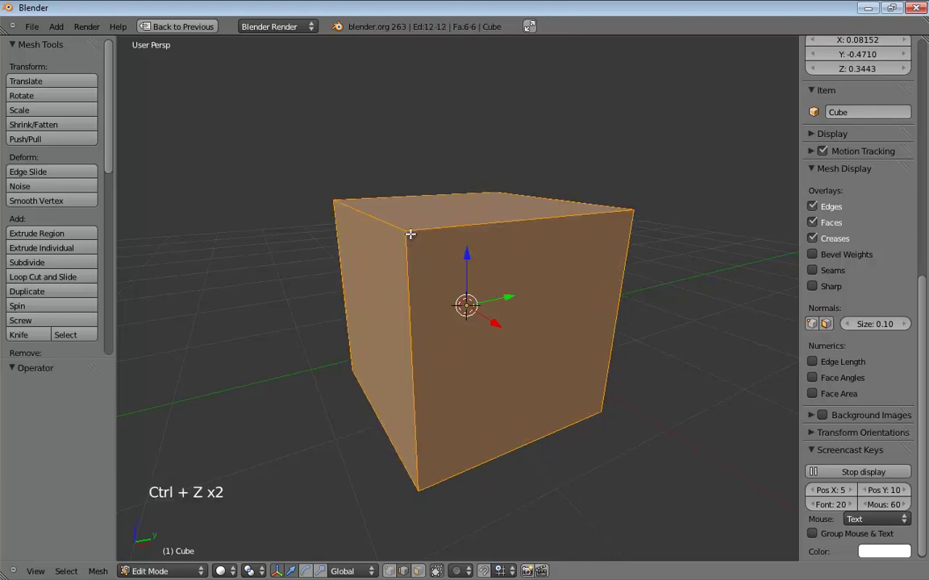
# - Select a single top edge of the cube and bevel it with a Percentage of 0.170
pyautogui.click(396, 223)
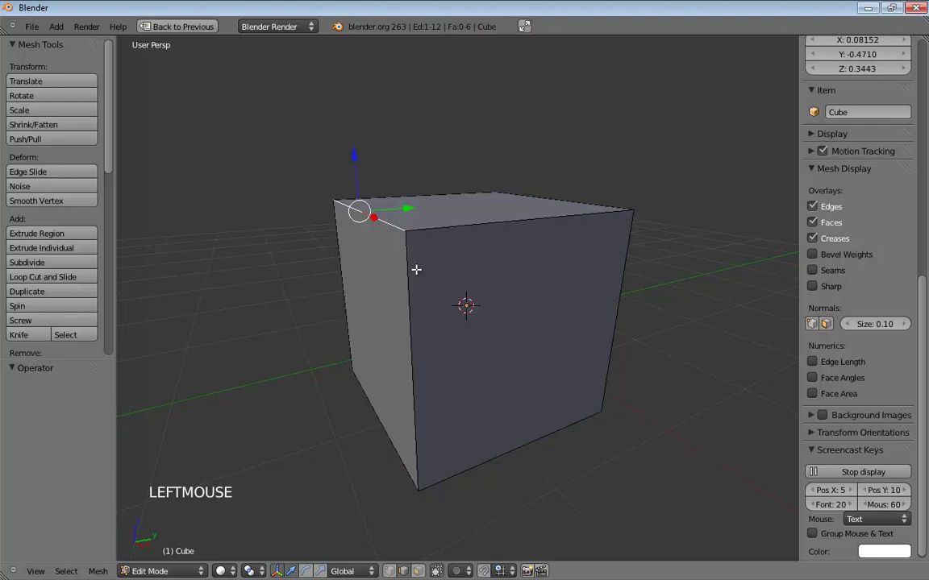
pyautogui.moveTo(416, 269); pyautogui.dragTo(494, 292, button='middle')
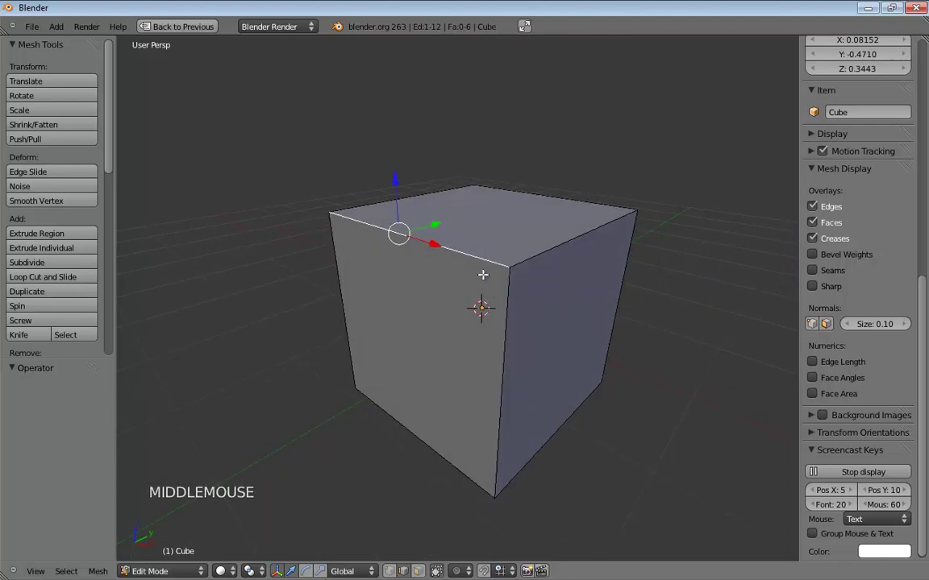
pyautogui.press('w')
pyautogui.click(480, 271)
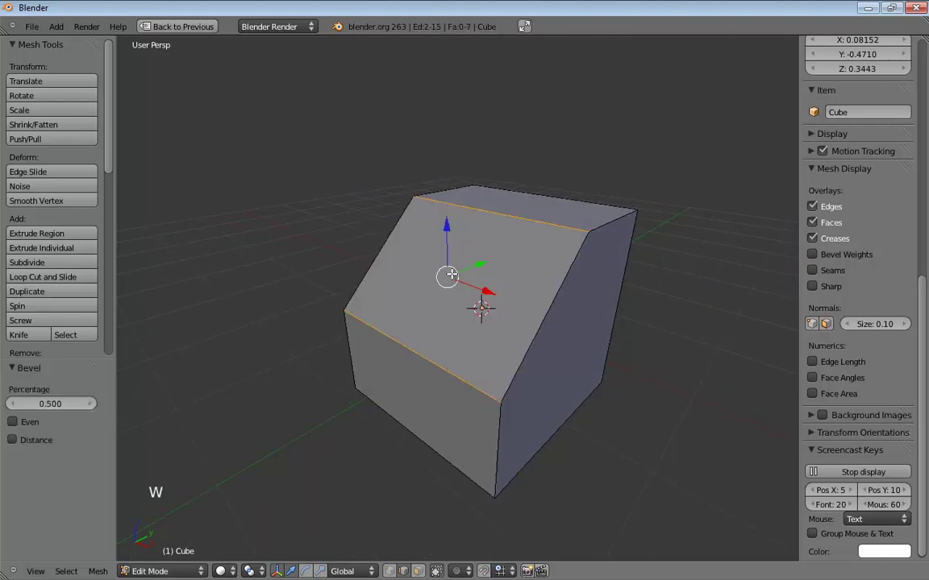
pyautogui.moveTo(348, 282); pyautogui.dragTo(228, 301, button='middle')
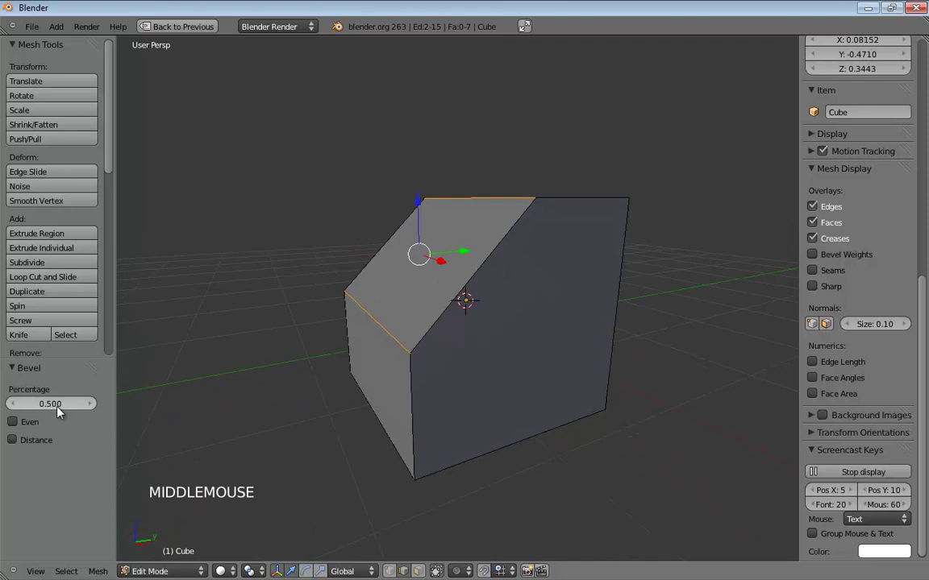
pyautogui.moveTo(51, 405); pyautogui.dragTo(29, 406)
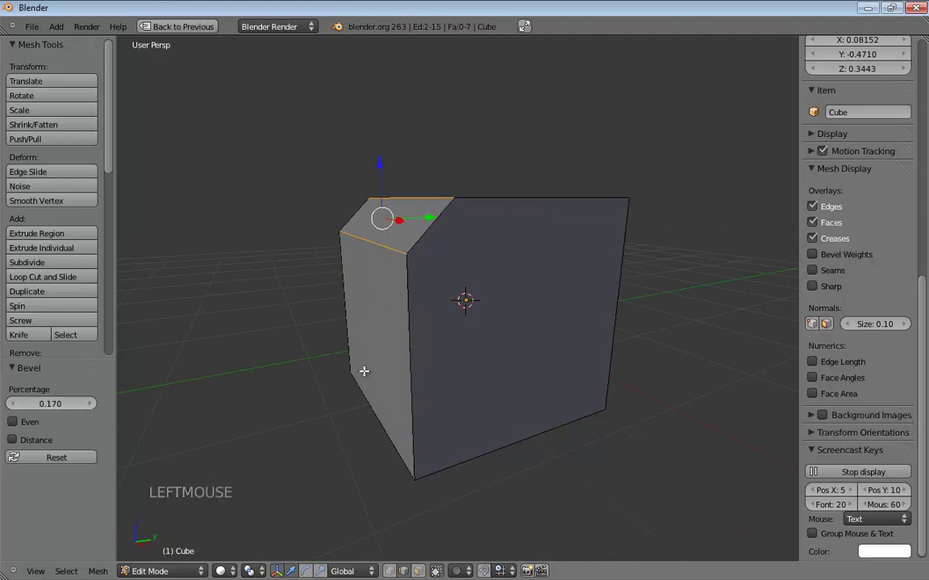
pyautogui.moveTo(362, 373); pyautogui.dragTo(393, 375, button='middle')
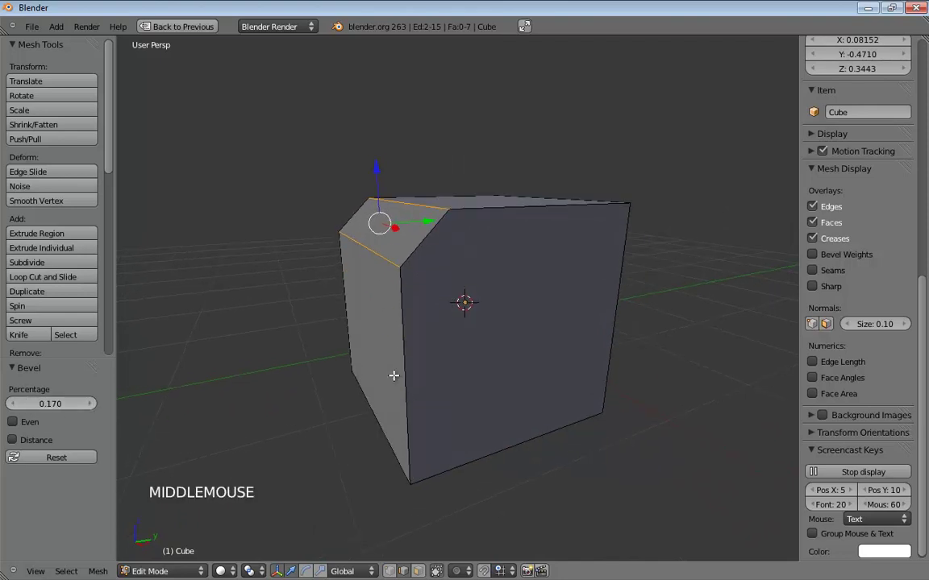
# - Bevel the two resulting edges again with a Percentage of 0.170 for a rounder profile, and undo both bevels
pyautogui.press('w')
pyautogui.click(574, 326)
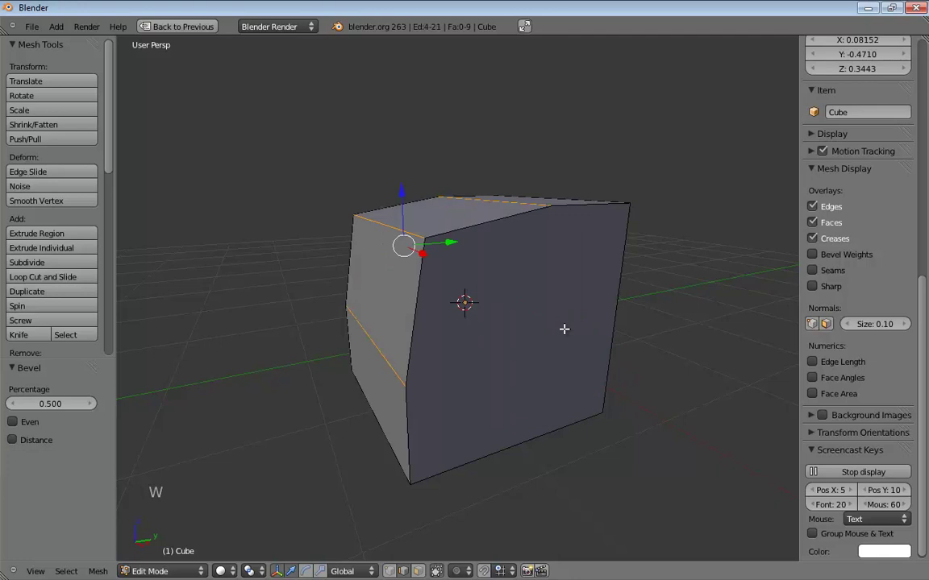
pyautogui.moveTo(58, 406)
pyautogui.mouseDown()
pyautogui.moveTo(27, 407)
pyautogui.moveTo(56, 407)
pyautogui.mouseUp()
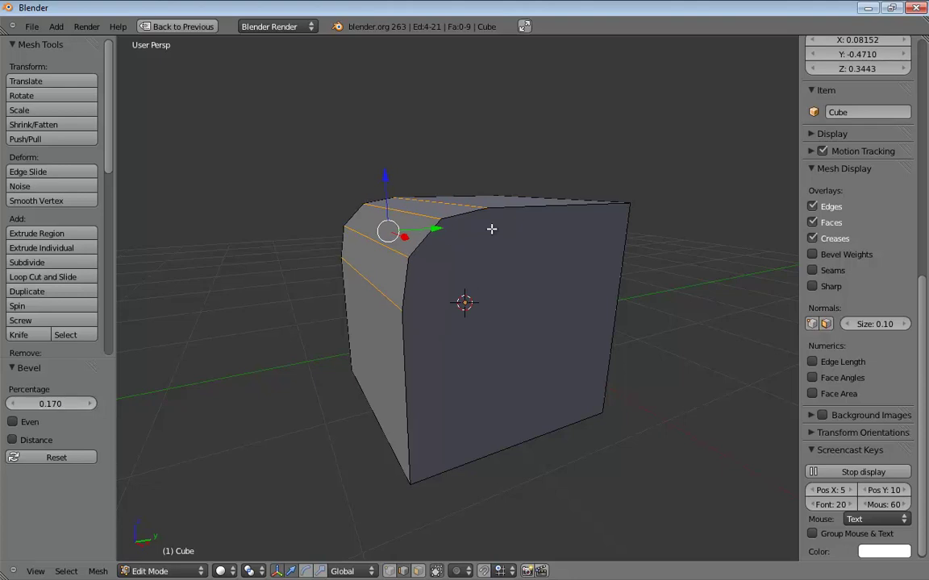
pyautogui.moveTo(491, 229); pyautogui.dragTo(564, 248, button='middle')
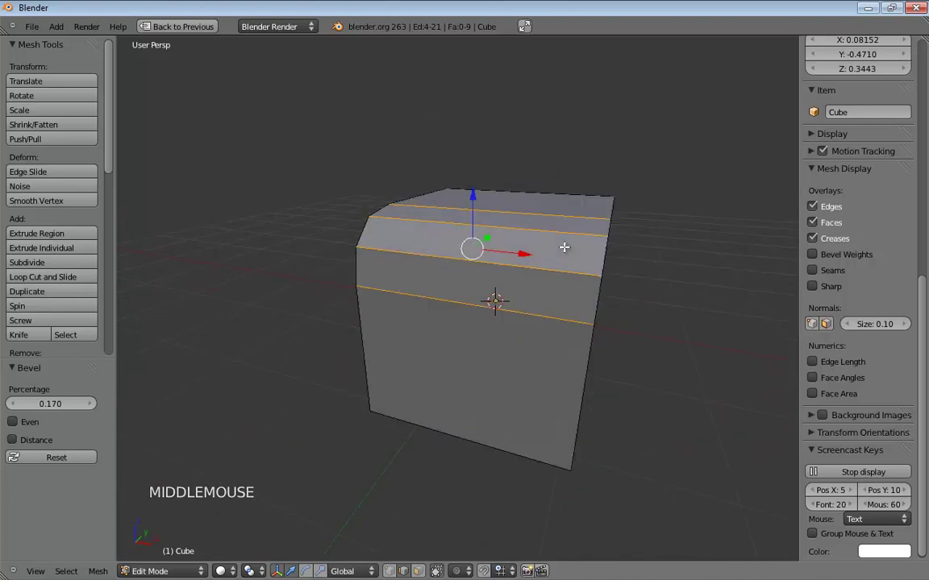
pyautogui.moveTo(637, 246); pyautogui.dragTo(592, 225, button='middle')
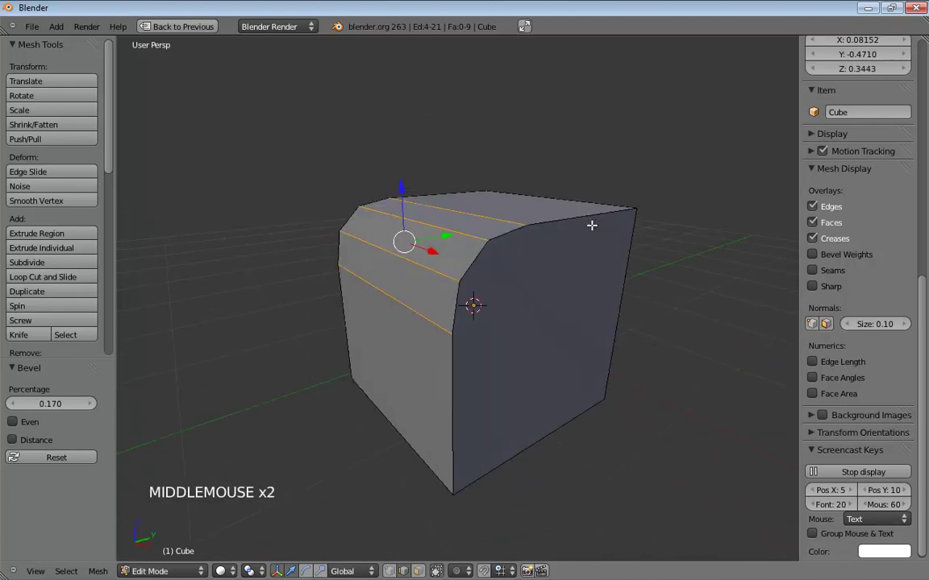
pyautogui.hotkey('ctrl', 'z')
pyautogui.hotkey('ctrl', 'z')
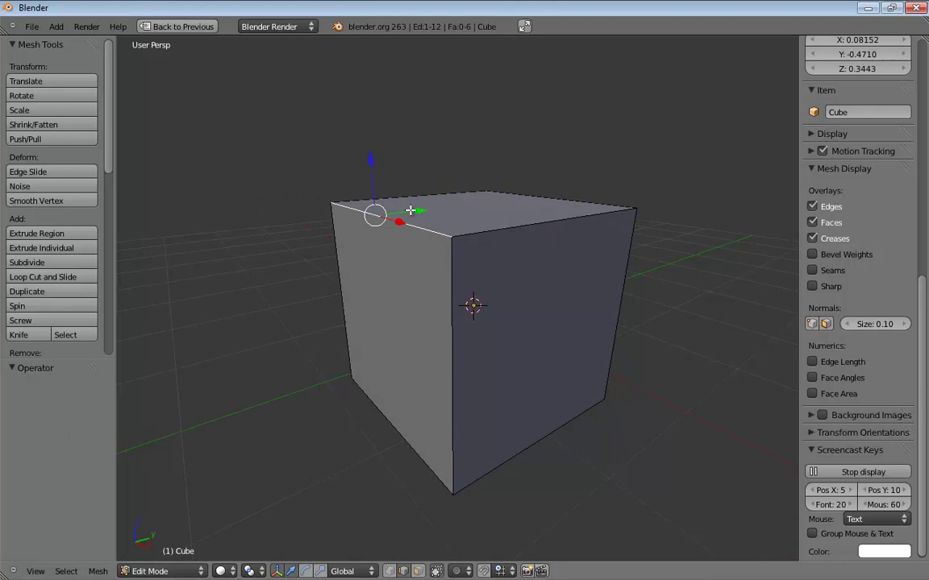
# - Select the three edges meeting at the cube's front top corner and bevel them
pyautogui.moveTo(449, 348); pyautogui.dragTo(461, 232, button='middle')
pyautogui.keyDown('shift'); pyautogui.click(545, 406); pyautogui.keyUp('shift')
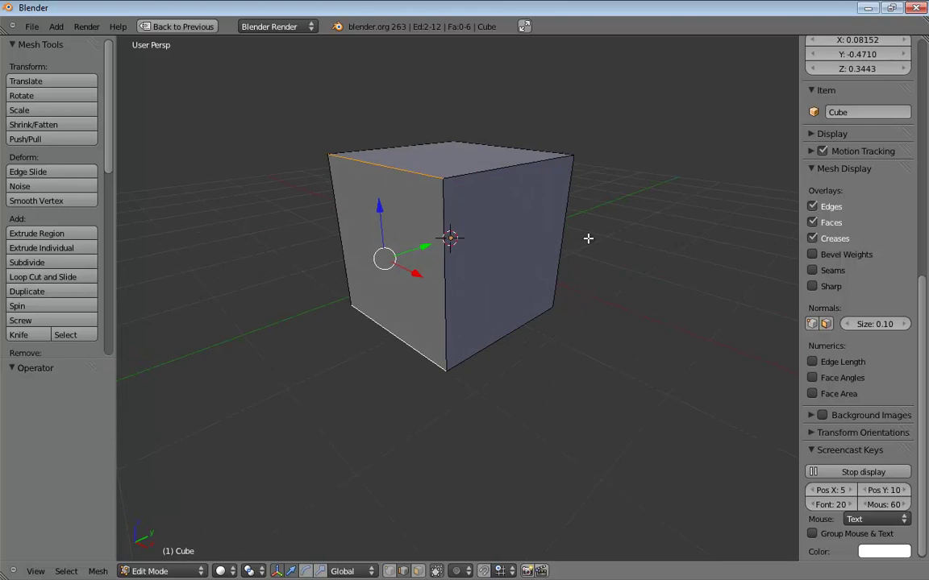
pyautogui.click(443, 201)
pyautogui.keyDown('shift'); pyautogui.click(481, 172); pyautogui.keyUp('shift')
pyautogui.keyDown('shift'); pyautogui.click(422, 173); pyautogui.keyUp('shift')
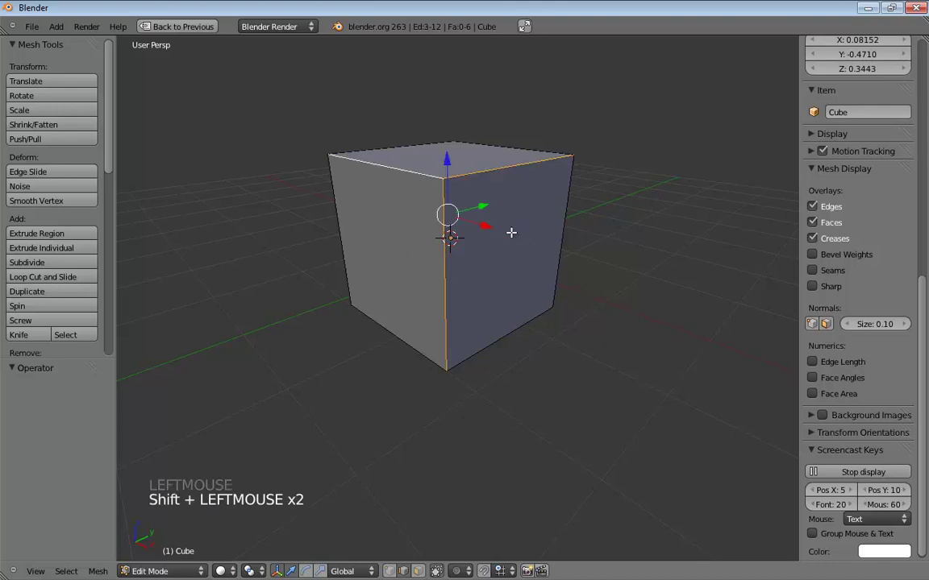
pyautogui.press('w')
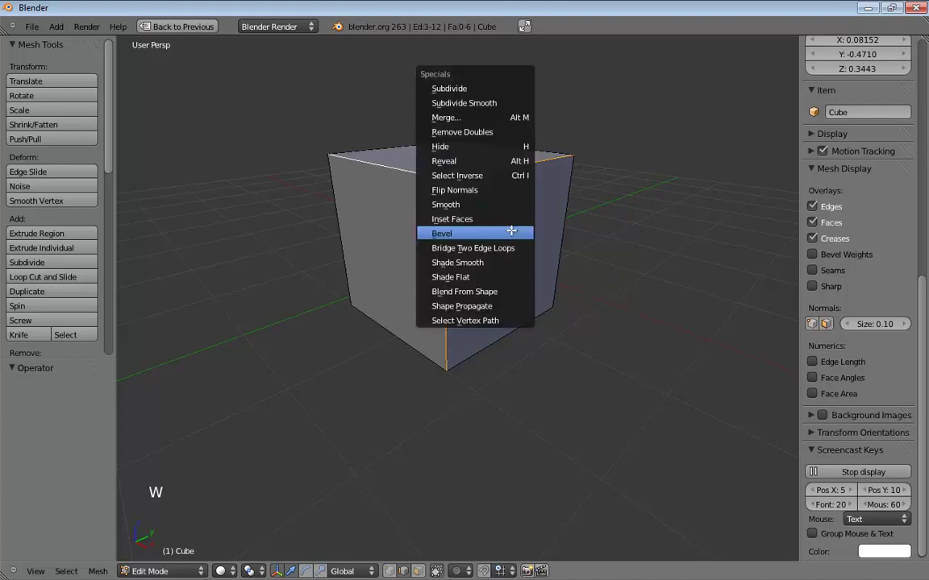
pyautogui.click(511, 231)
pyautogui.moveTo(516, 231); pyautogui.dragTo(678, 208, button='middle')
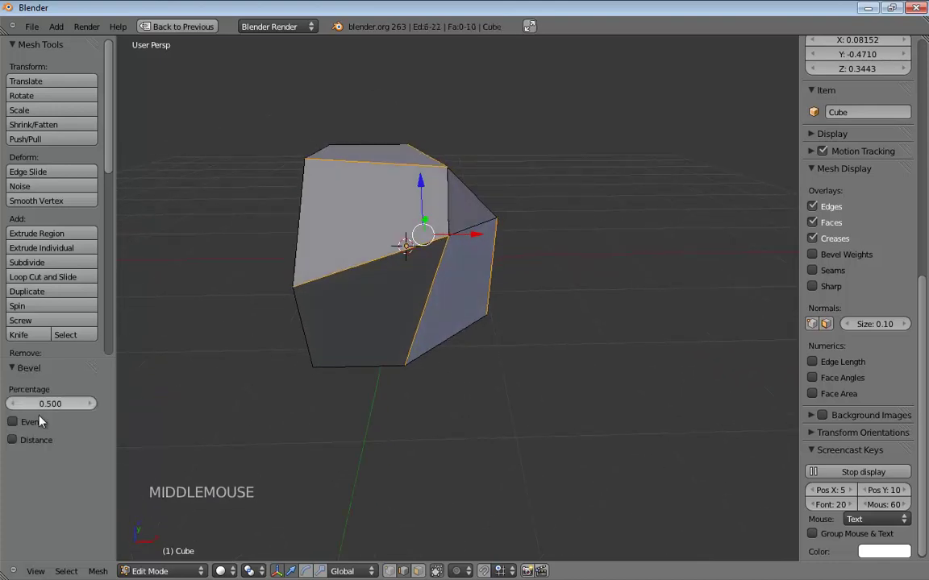
# - Set the three-edge bevel's Percentage to 0.060, trying the Distance option and leaving it off
pyautogui.moveTo(36, 403); pyautogui.dragTo(924, 407)
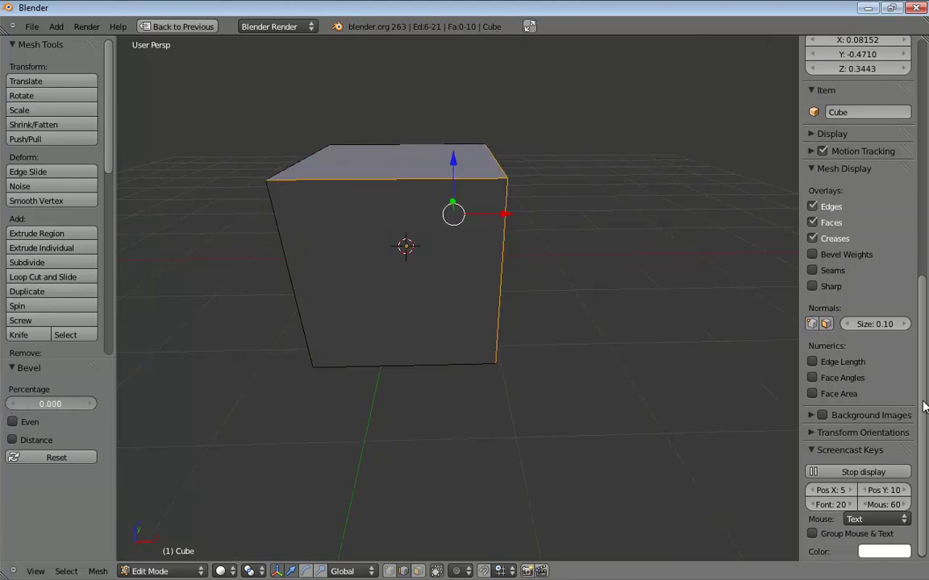
pyautogui.click(12, 439)
pyautogui.moveTo(46, 406)
pyautogui.mouseDown()
pyautogui.moveTo(70, 416)
pyautogui.moveTo(43, 404)
pyautogui.mouseUp()
pyautogui.click(12, 439)
pyautogui.moveTo(394, 207); pyautogui.dragTo(376, 168, button='middle')
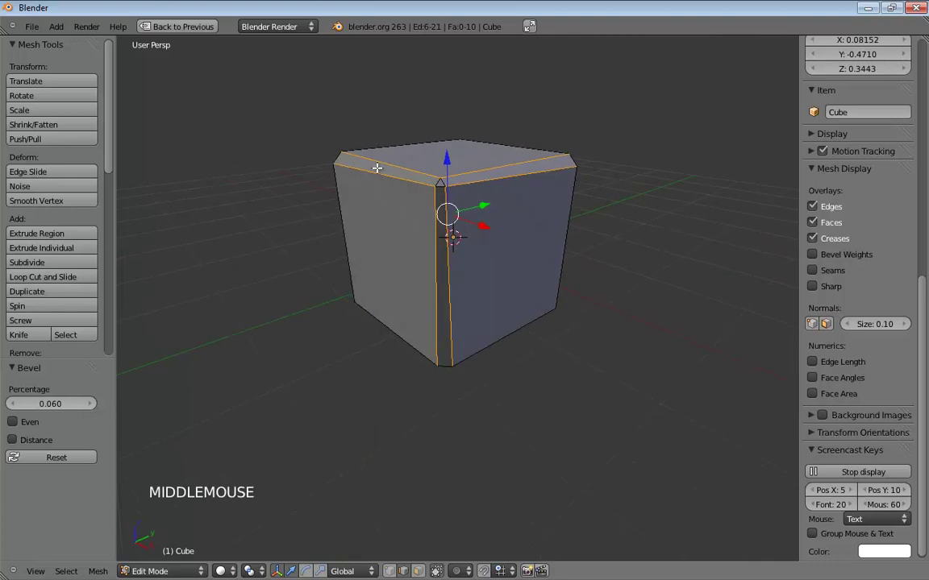
# - Set the three-edge bevel's Percentage to 0.090 with Even enabled, trying the Distance option and leaving it off
pyautogui.moveTo(42, 406); pyautogui.dragTo(47, 408)
pyautogui.click(12, 422)
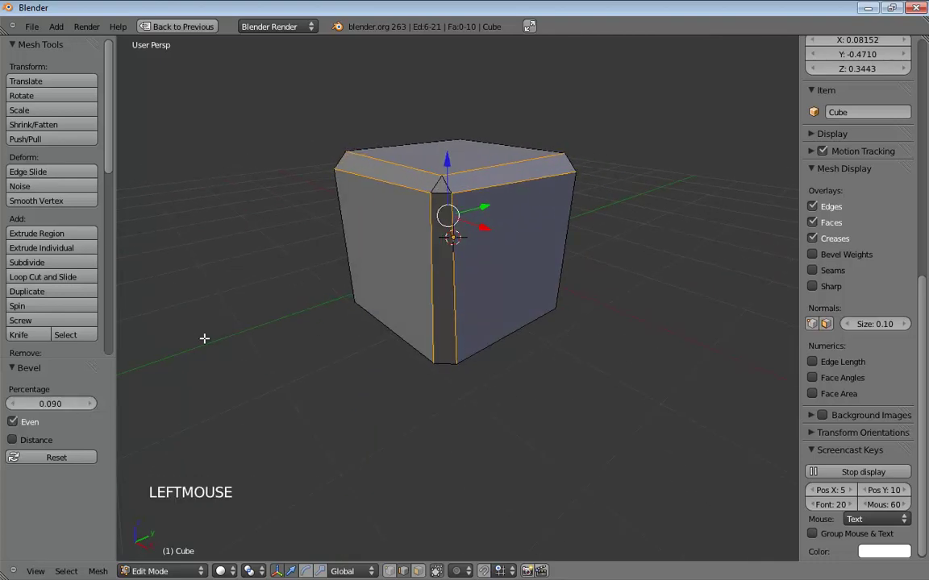
pyautogui.moveTo(203, 338); pyautogui.dragTo(421, 269, button='middle')
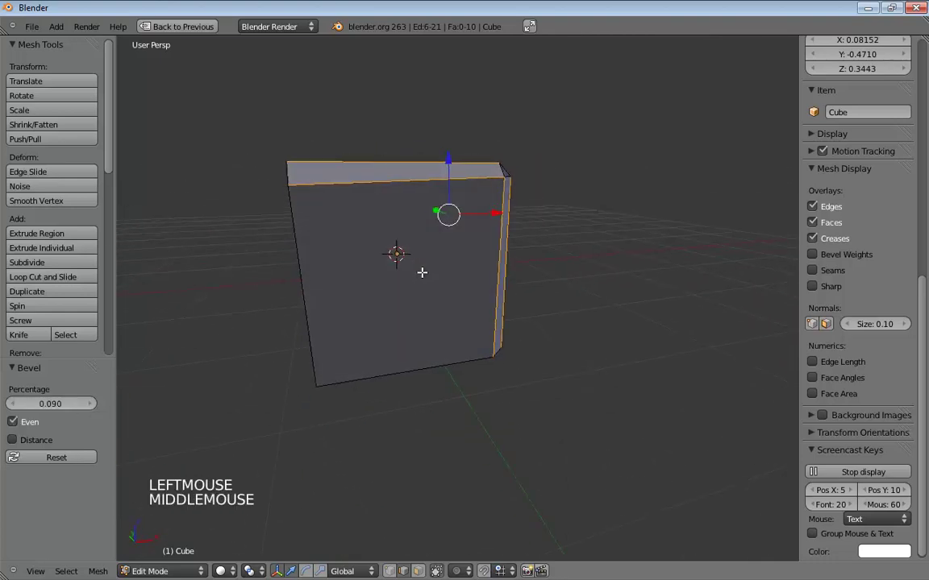
pyautogui.click(12, 440)
pyautogui.click(13, 440)
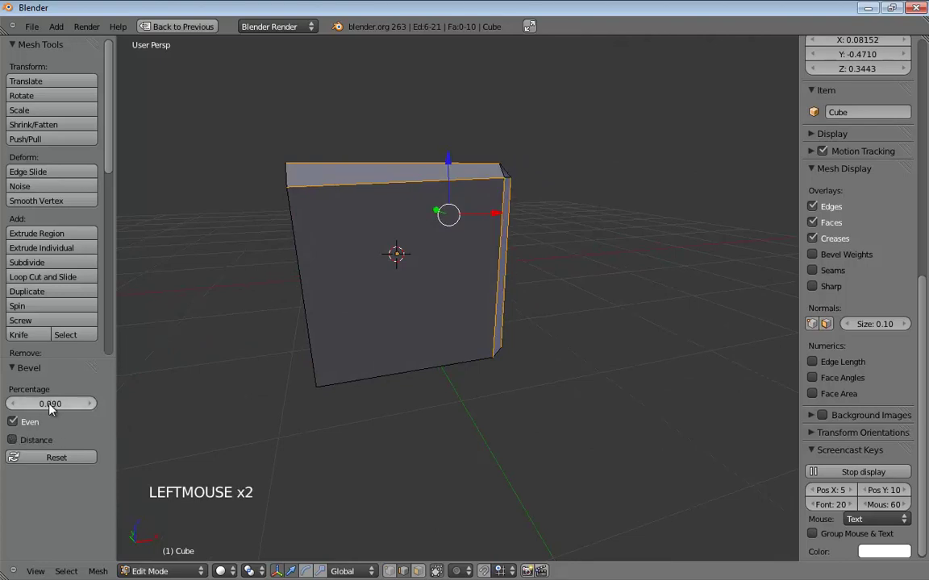
# - Set the three-edge bevel's Percentage to 0.030, keeping Even enabled
pyautogui.moveTo(55, 404)
pyautogui.mouseDown()
pyautogui.moveTo(65, 411)
pyautogui.moveTo(46, 410)
pyautogui.mouseUp()
pyautogui.moveTo(329, 301); pyautogui.dragTo(242, 314, button='middle')
pyautogui.moveTo(50, 404); pyautogui.dragTo(54, 404)
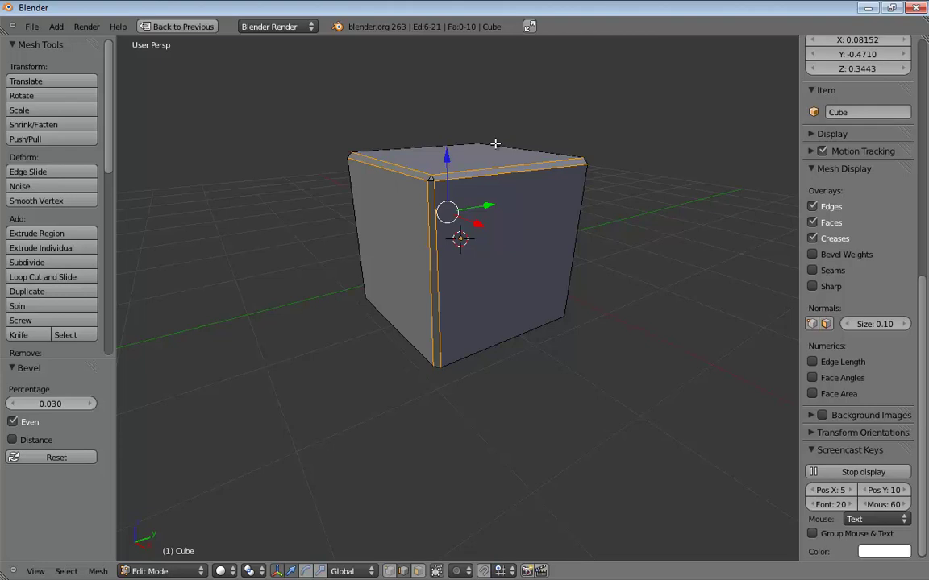
# - Undo the three-edge bevel and the preceding edge selections, checking the cube in wireframe and returning to solid display
pyautogui.hotkey('ctrl', 'z')
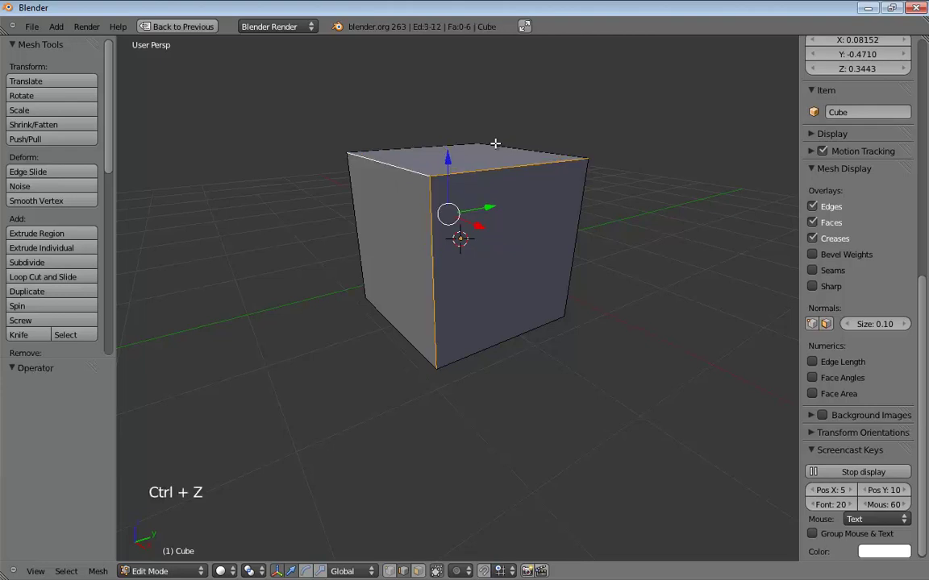
pyautogui.rightClick(616, 252)
pyautogui.hotkey('ctrl', 'z')
pyautogui.hotkey('ctrl', 'z')
pyautogui.press('z')
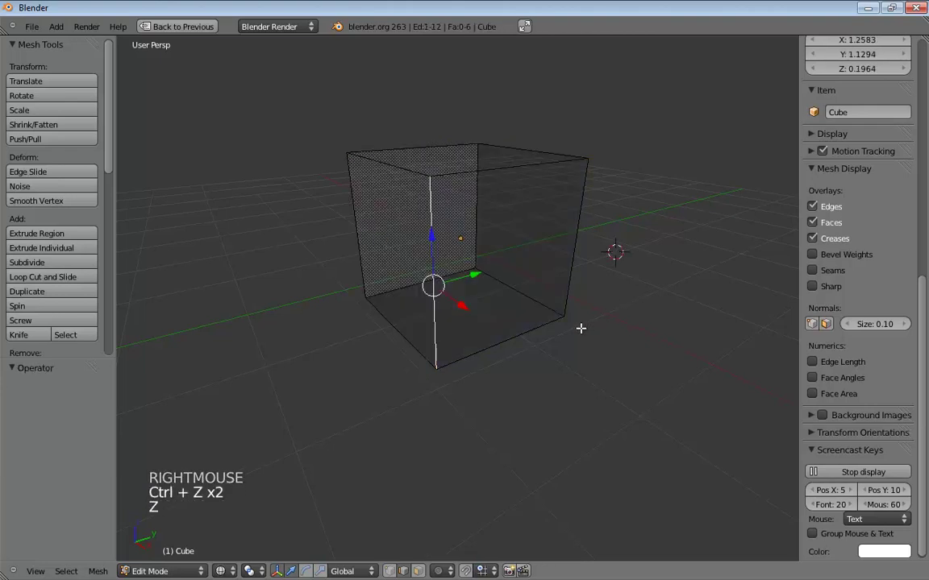
pyautogui.hotkey('ctrl', 'z')
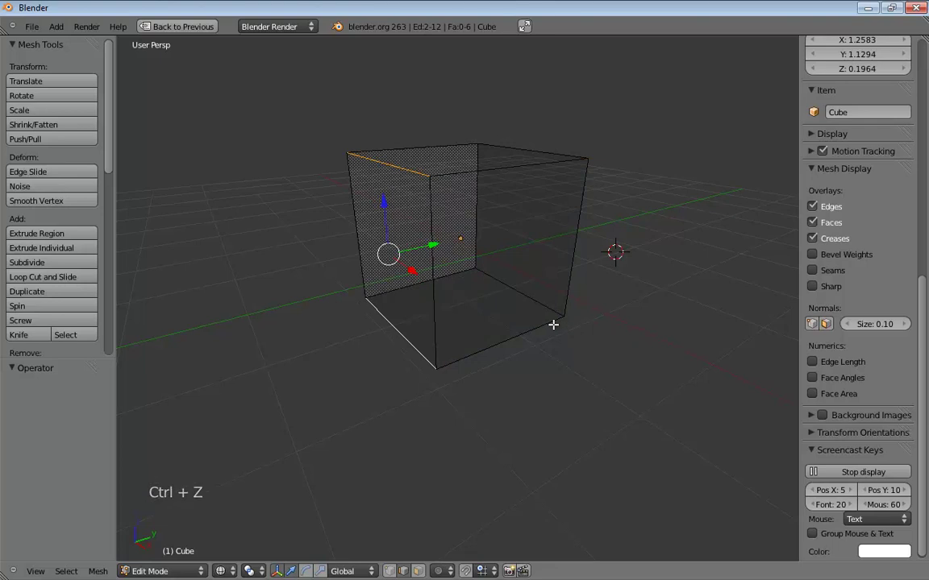
pyautogui.moveTo(518, 315); pyautogui.dragTo(559, 308, button='middle')
pyautogui.press('z')
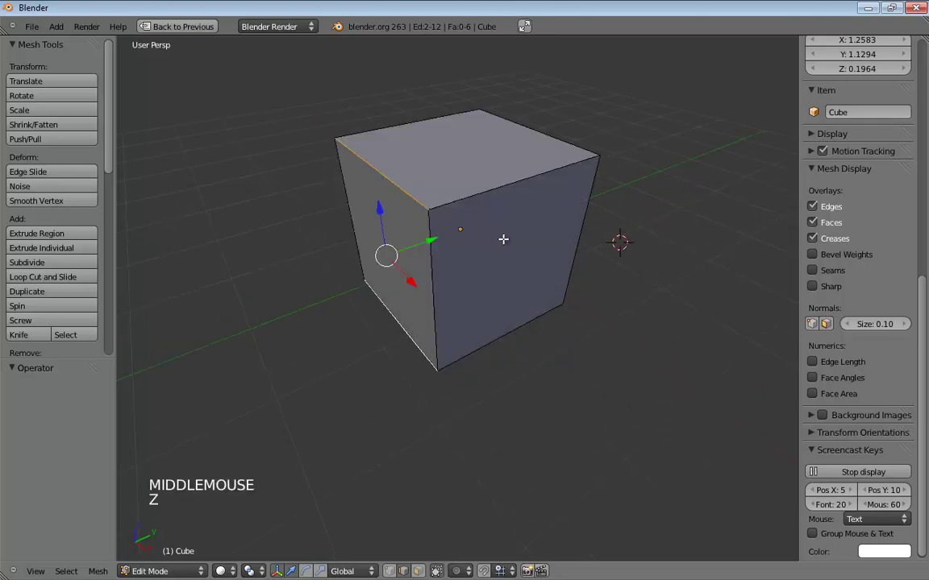
# - Switch to face selection and inset one side face of the cube with a Thickness of 0.7752
pyautogui.click(495, 230)
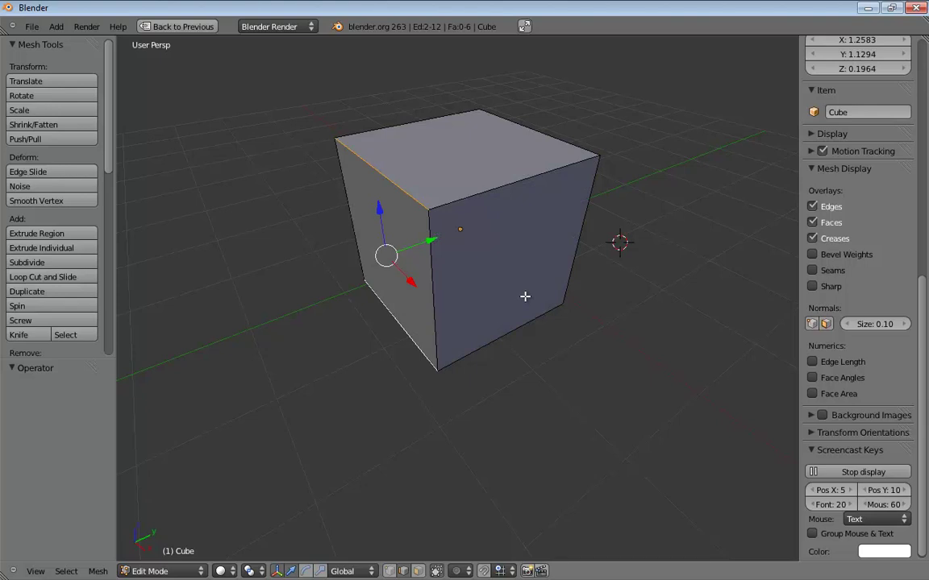
pyautogui.hotkey('ctrl', 'Tab')
pyautogui.click(566, 311)
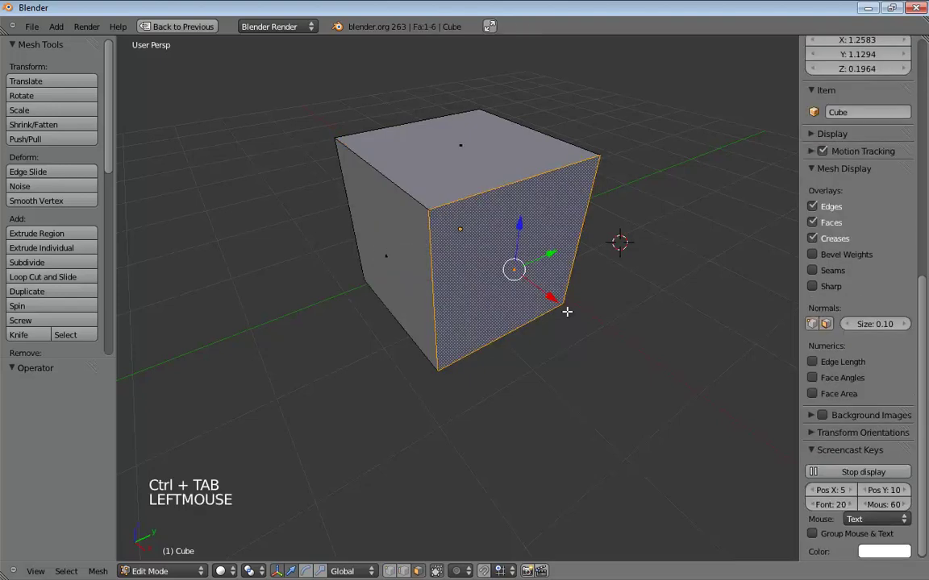
pyautogui.moveTo(566, 311); pyautogui.dragTo(590, 283, button='middle')
pyautogui.press('w')
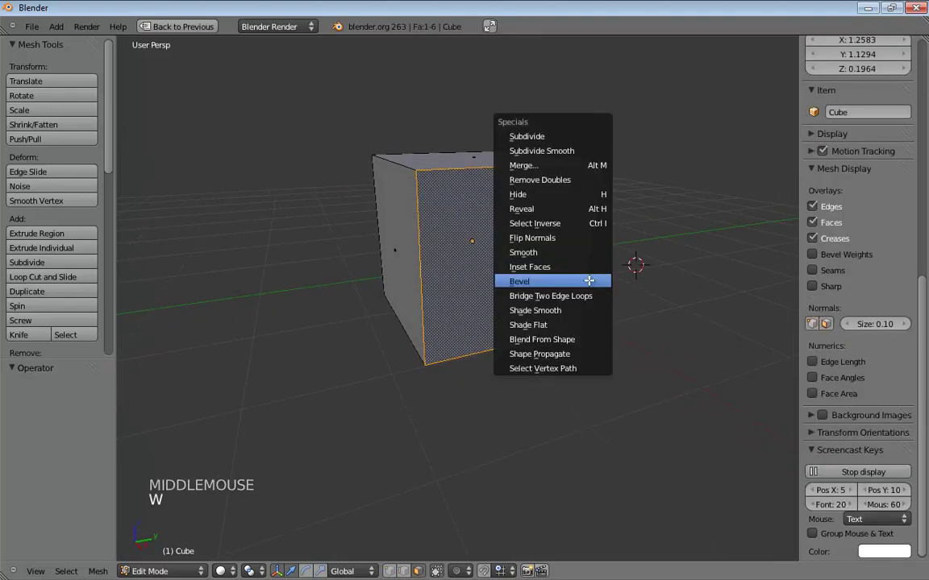
pyautogui.click(554, 267)
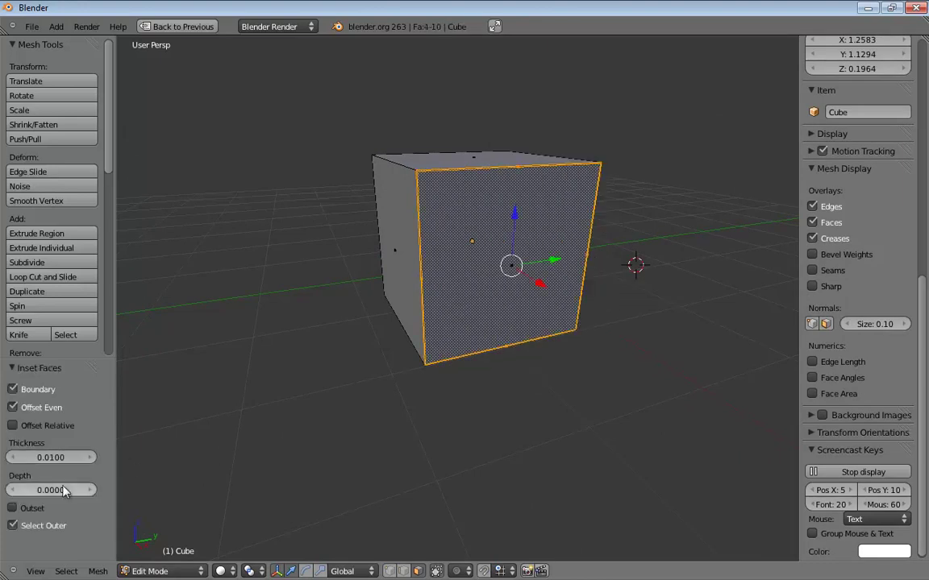
pyautogui.moveTo(50, 458); pyautogui.dragTo(6, 525)
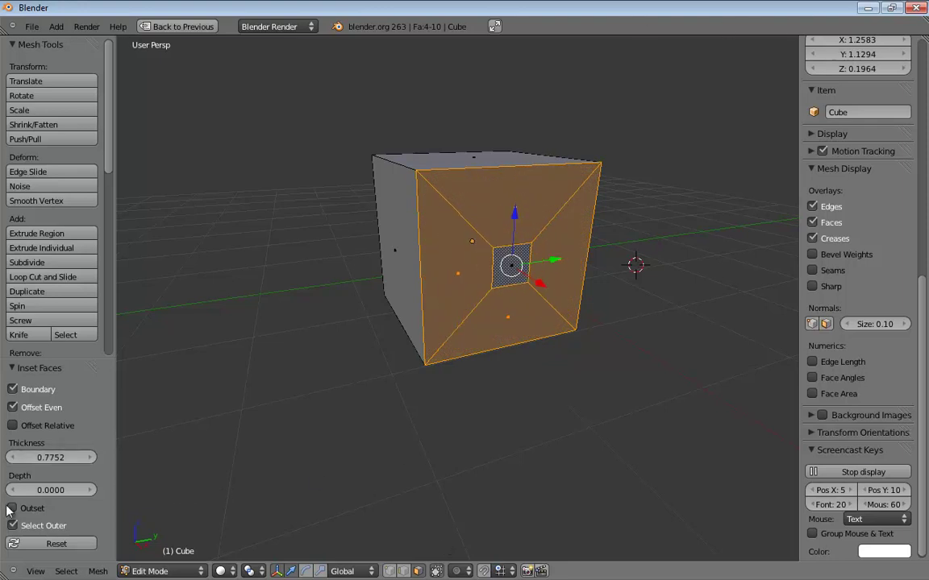
# - Try the Outset option on the inset with a Thickness of 0.7971 and inspect the neighbouring faces
pyautogui.click(12, 508)
pyautogui.moveTo(72, 459); pyautogui.dragTo(356, 464)
pyautogui.moveTo(255, 457); pyautogui.dragTo(251, 377)
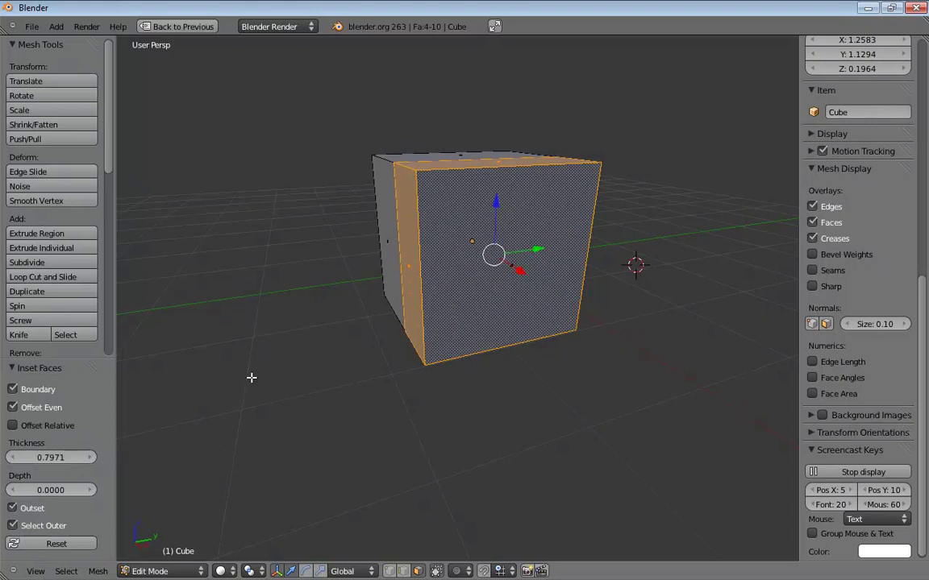
pyautogui.moveTo(251, 377); pyautogui.dragTo(499, 205, button='middle')
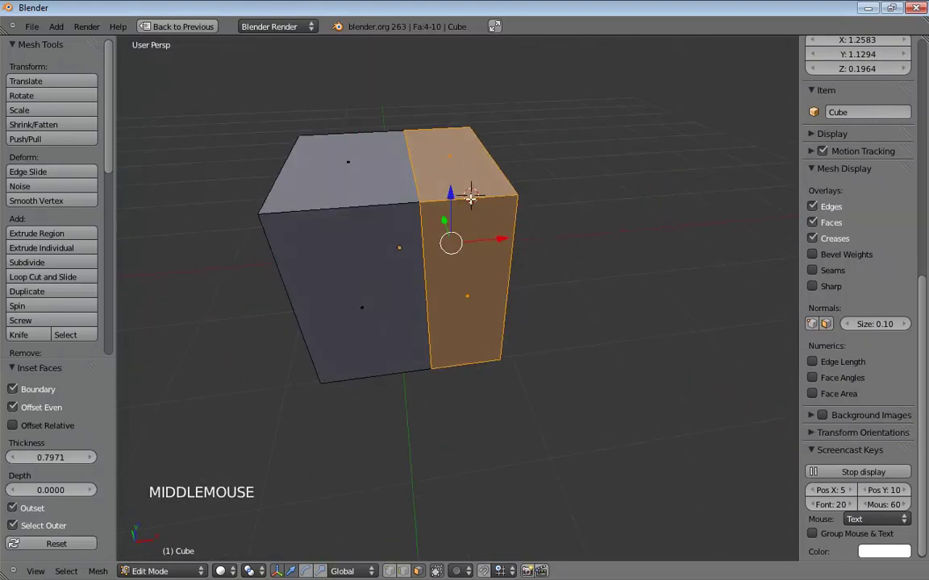
pyautogui.moveTo(640, 369); pyautogui.dragTo(518, 349, button='middle')
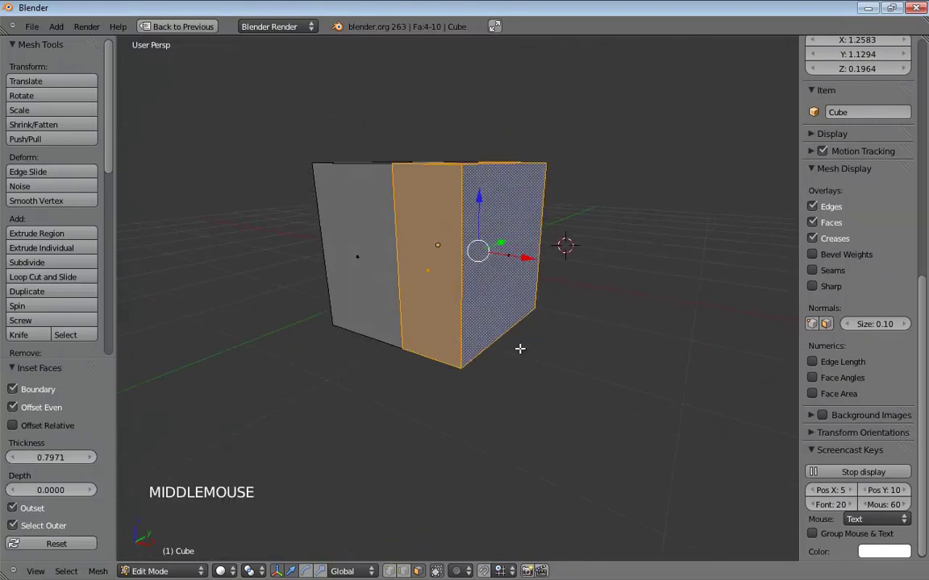
# - Turn off Outset and set the inset's Thickness to 0.4777
pyautogui.moveTo(23, 458); pyautogui.dragTo(41, 483)
pyautogui.click(12, 508)
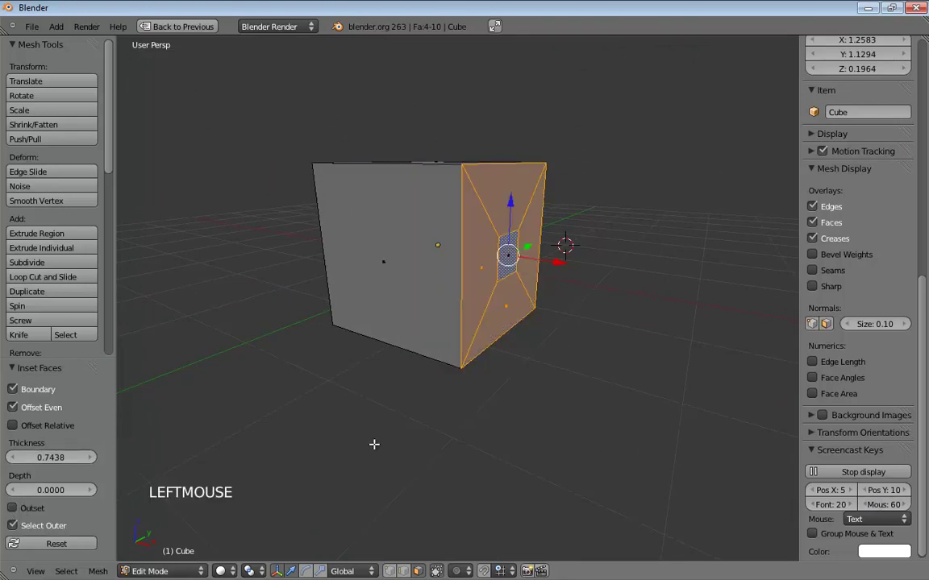
pyautogui.moveTo(373, 443); pyautogui.dragTo(315, 433, button='middle')
pyautogui.moveTo(36, 457); pyautogui.dragTo(893, 277)
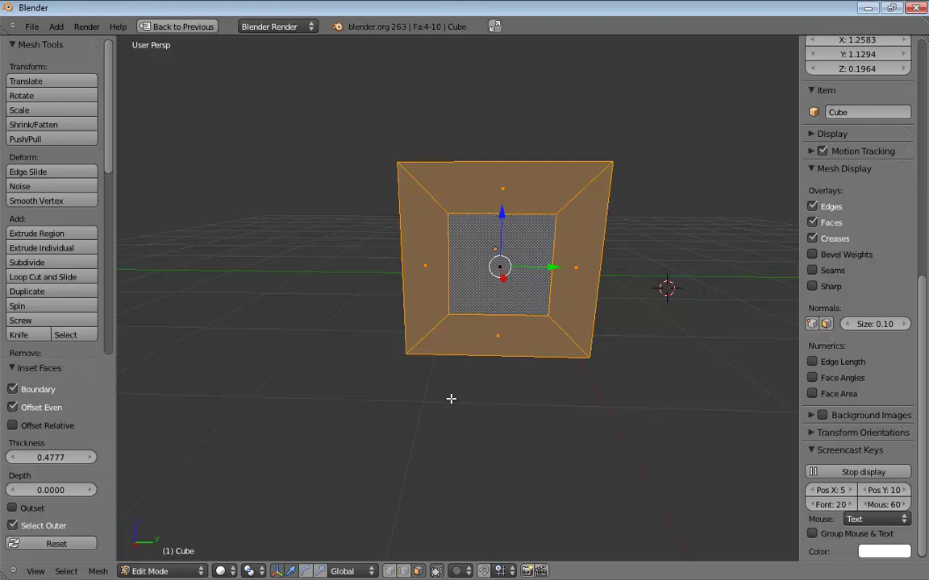
# - Select only the inner face of the inset and extrude it outward about 0.928 along X
pyautogui.moveTo(334, 417); pyautogui.dragTo(426, 415, button='middle')
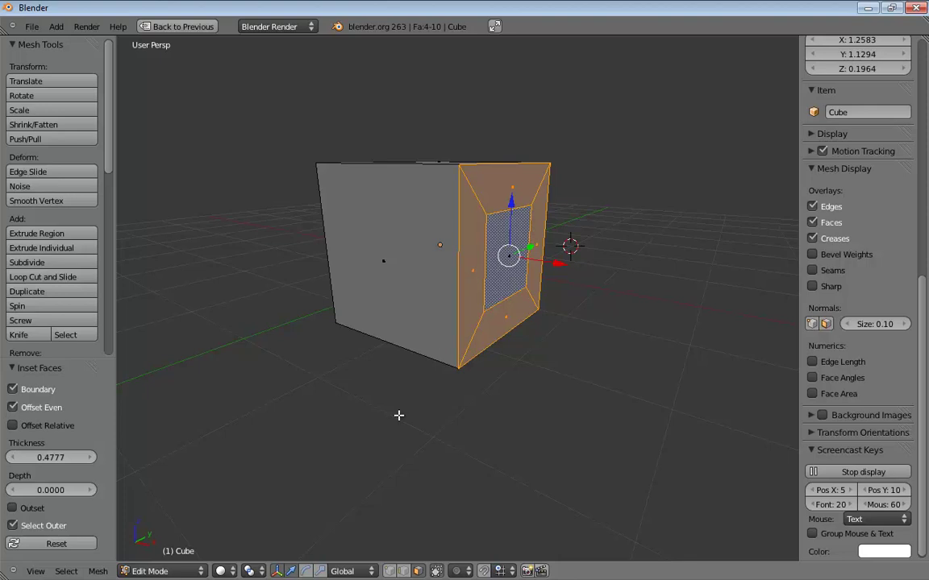
pyautogui.moveTo(448, 424); pyautogui.dragTo(523, 361, button='middle')
pyautogui.click(516, 289)
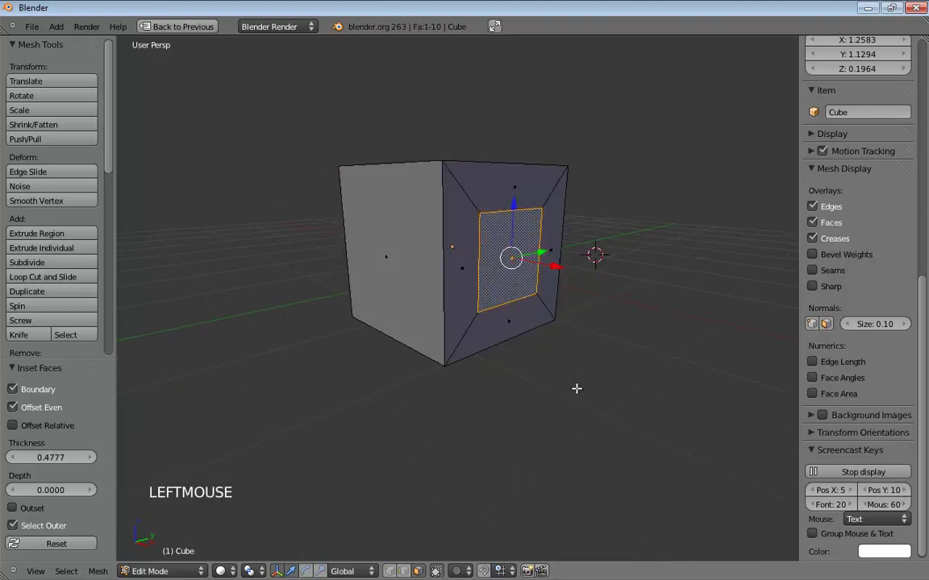
pyautogui.press('e')
pyautogui.press('e')
pyautogui.click(665, 388)
pyautogui.moveTo(664, 387); pyautogui.dragTo(484, 336, button='middle')
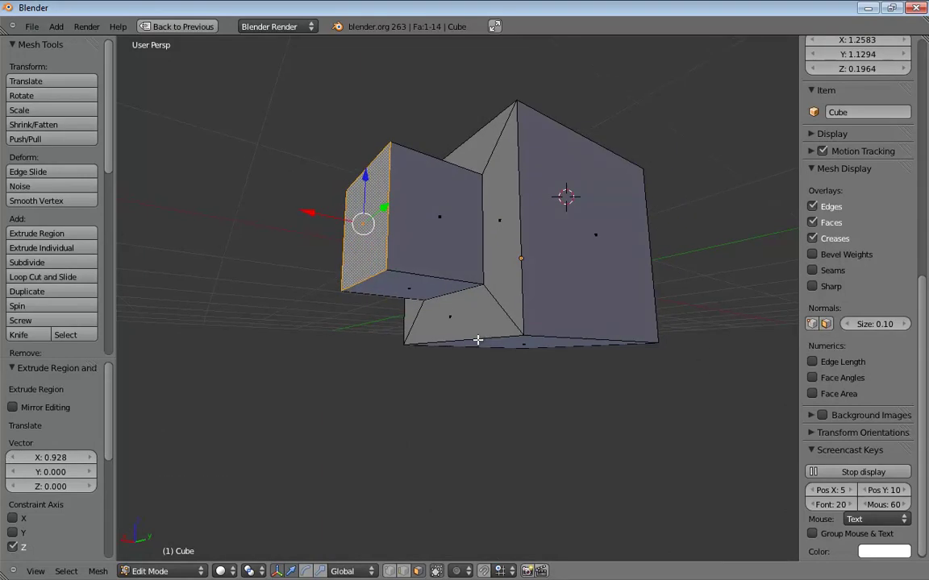
# - Switch to edge selection and select the three edges meeting at a top corner on the cube's side away from the extrusion
pyautogui.moveTo(482, 350); pyautogui.dragTo(511, 246, button='middle')
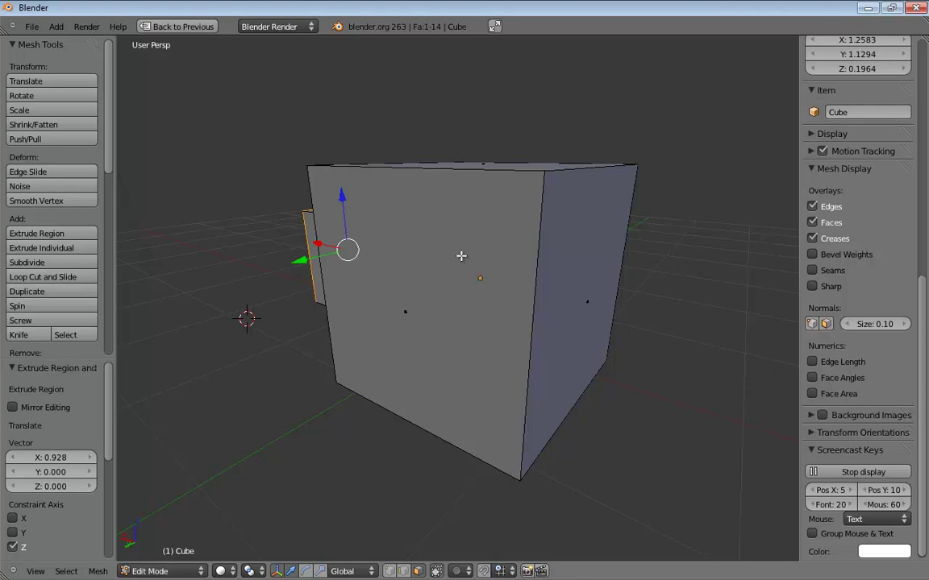
pyautogui.click(458, 241)
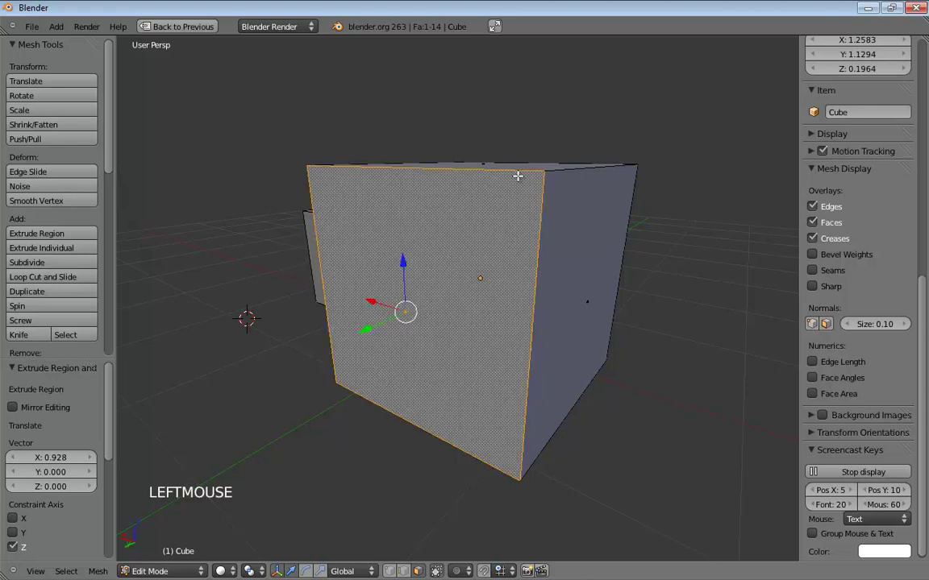
pyautogui.hotkey('ctrl', 'Tab')
pyautogui.click(516, 189)
pyautogui.click(522, 171)
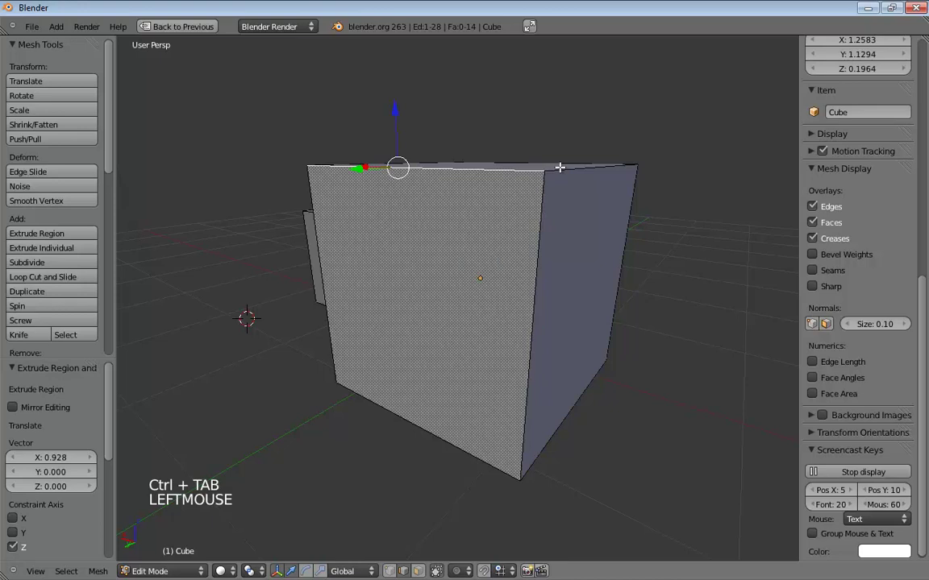
pyautogui.keyDown('shift'); pyautogui.click(588, 168); pyautogui.keyUp('shift')
pyautogui.keyDown('shift'); pyautogui.moveTo(574, 238); pyautogui.dragTo(503, 313, button='middle'); pyautogui.keyUp('shift')
pyautogui.keyDown('shift'); pyautogui.click(500, 325); pyautogui.keyUp('shift')
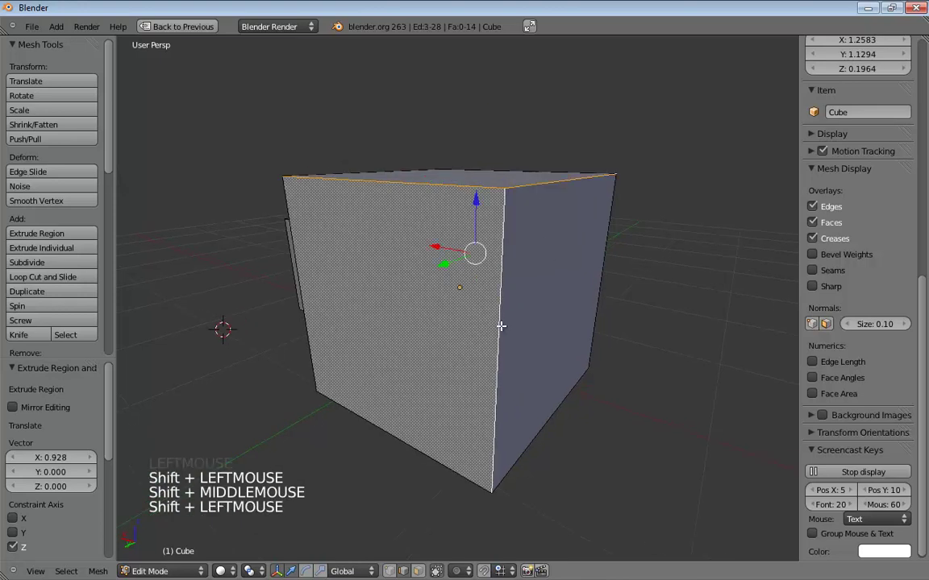
# - Add the two adjoining bottom edges, the back face's other vertical edge and the next top edge to the selection
pyautogui.keyDown('shift'); pyautogui.click(444, 468); pyautogui.keyUp('shift')
pyautogui.keyDown('shift'); pyautogui.click(522, 465); pyautogui.keyUp('shift')
pyautogui.moveTo(599, 439); pyautogui.dragTo(475, 404, button='middle')
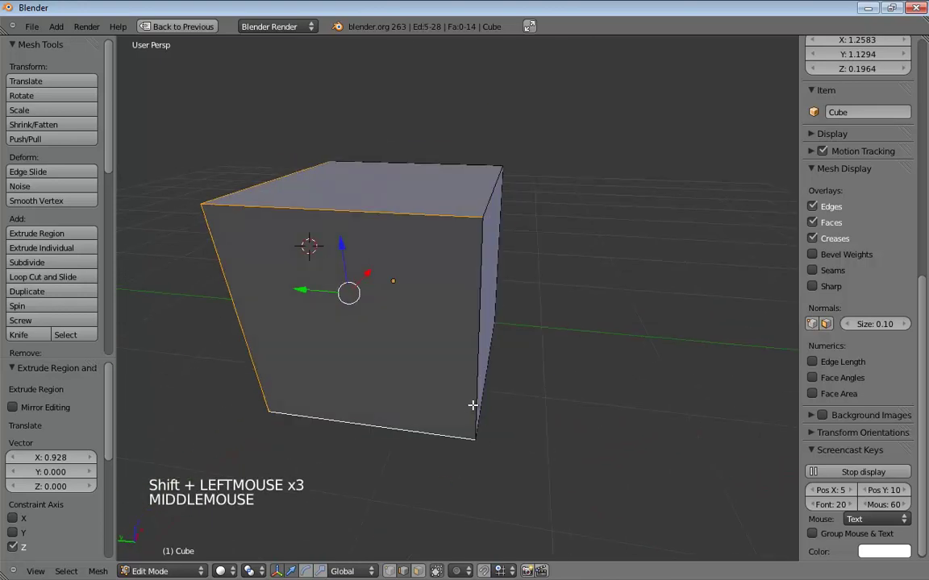
pyautogui.keyDown('shift'); pyautogui.click(479, 387); pyautogui.keyUp('shift')
pyautogui.keyDown('shift'); pyautogui.click(478, 384); pyautogui.keyUp('shift')
pyautogui.keyDown('shift'); pyautogui.click(486, 209); pyautogui.keyUp('shift')
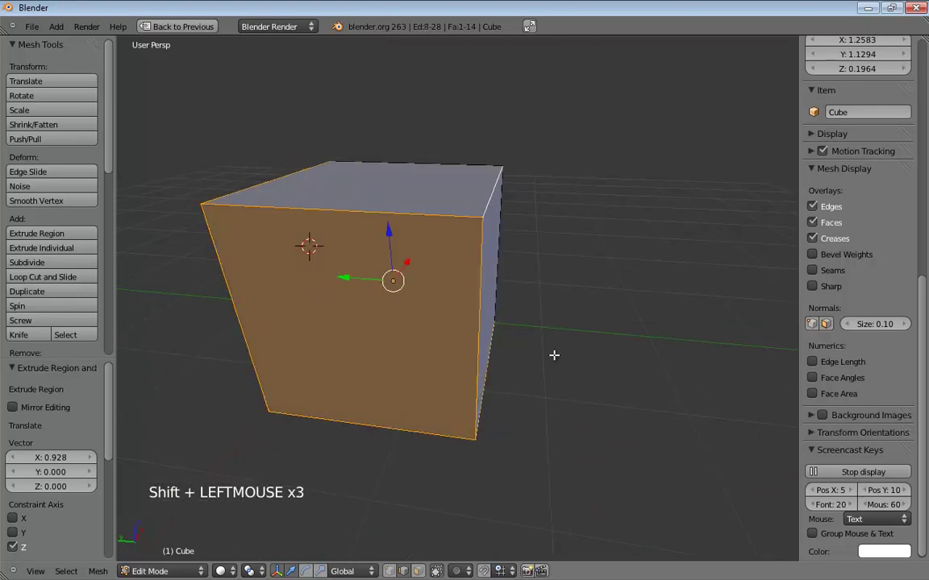
# - Bevel the selected cube edges with a Percentage of 0.060, and undo the bevel
pyautogui.moveTo(554, 356); pyautogui.dragTo(646, 279, button='middle')
pyautogui.moveTo(510, 262); pyautogui.dragTo(682, 303, button='middle')
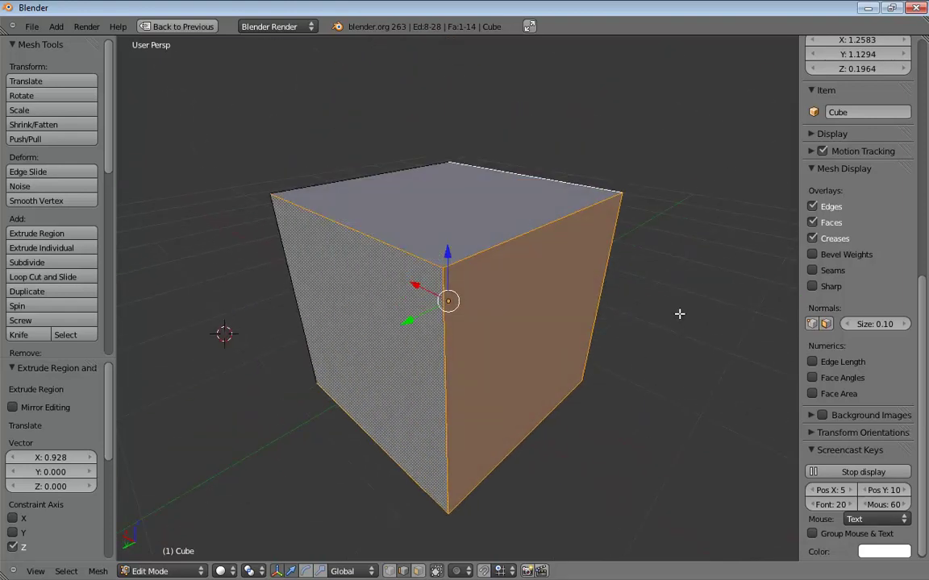
pyautogui.moveTo(680, 313); pyautogui.dragTo(640, 310, button='middle')
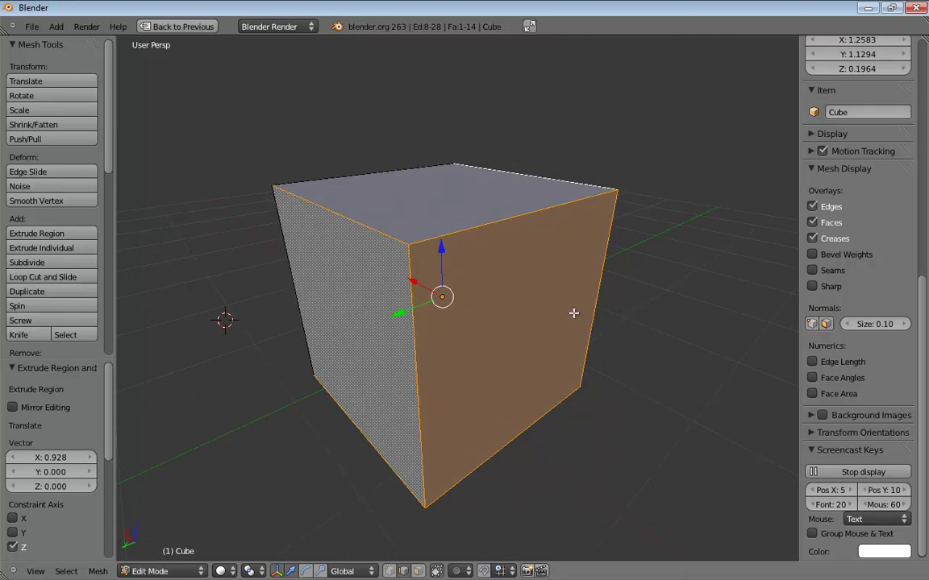
pyautogui.press('w')
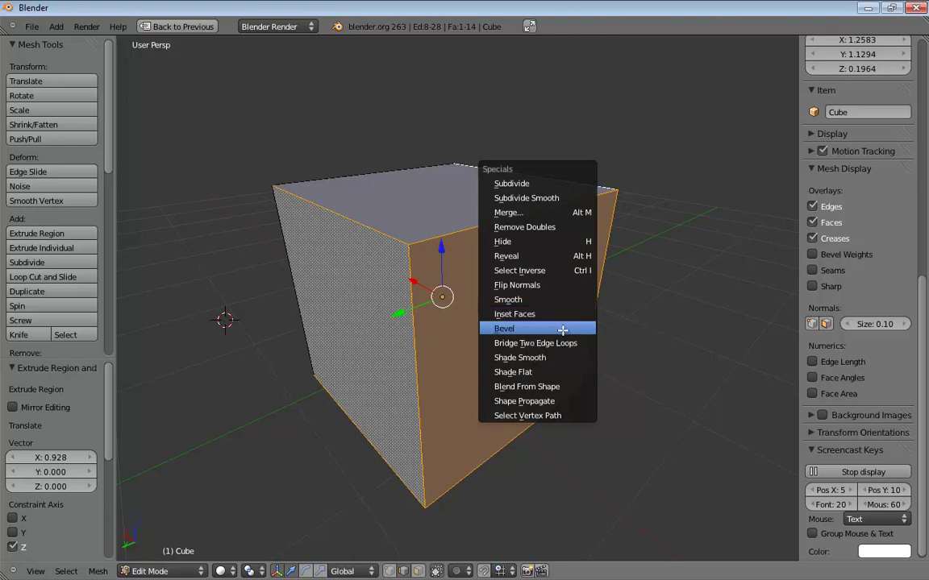
pyautogui.click(573, 325)
pyautogui.moveTo(573, 325); pyautogui.dragTo(570, 335, button='middle')
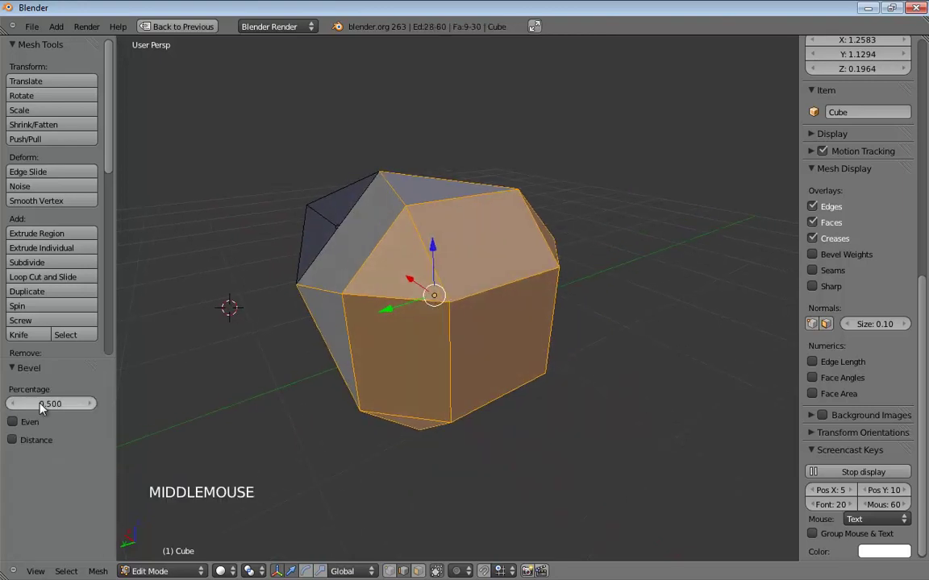
pyautogui.moveTo(32, 404); pyautogui.dragTo(7, 411)
pyautogui.moveTo(139, 355)
pyautogui.mouseDown(button='middle')
pyautogui.moveTo(297, 352)
pyautogui.moveTo(289, 336)
pyautogui.moveTo(129, 349)
pyautogui.mouseUp(button='middle')
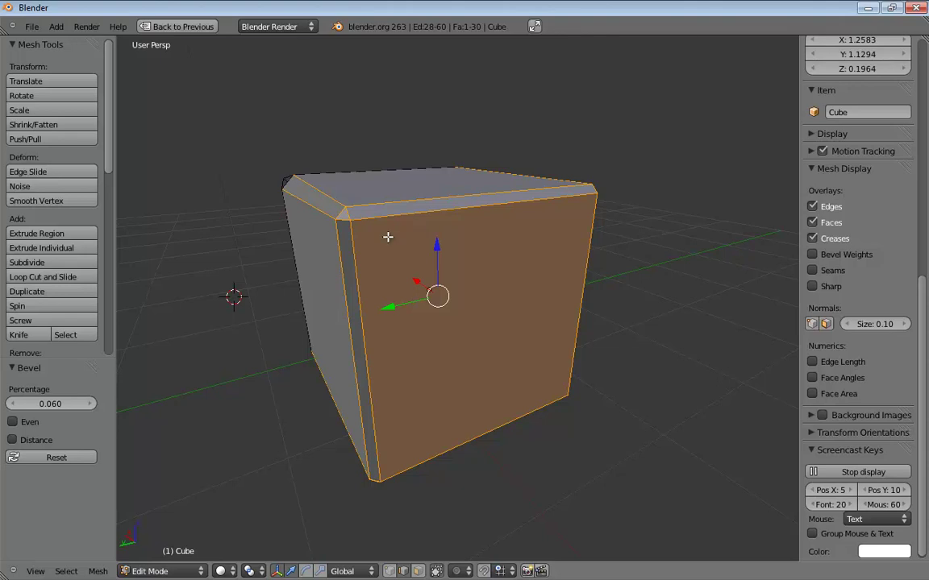
pyautogui.hotkey('ctrl', 'z')
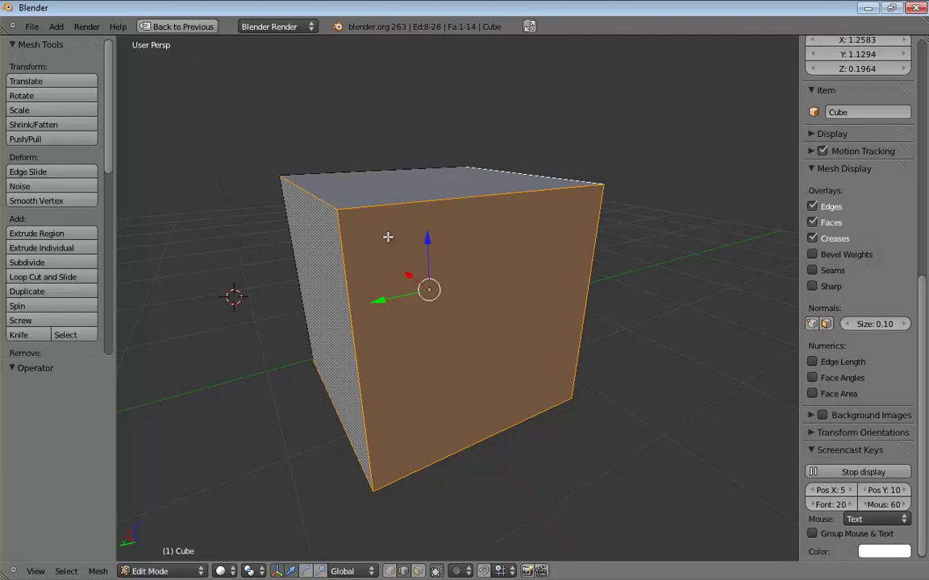
pyautogui.moveTo(388, 237); pyautogui.dragTo(524, 239, button='middle')
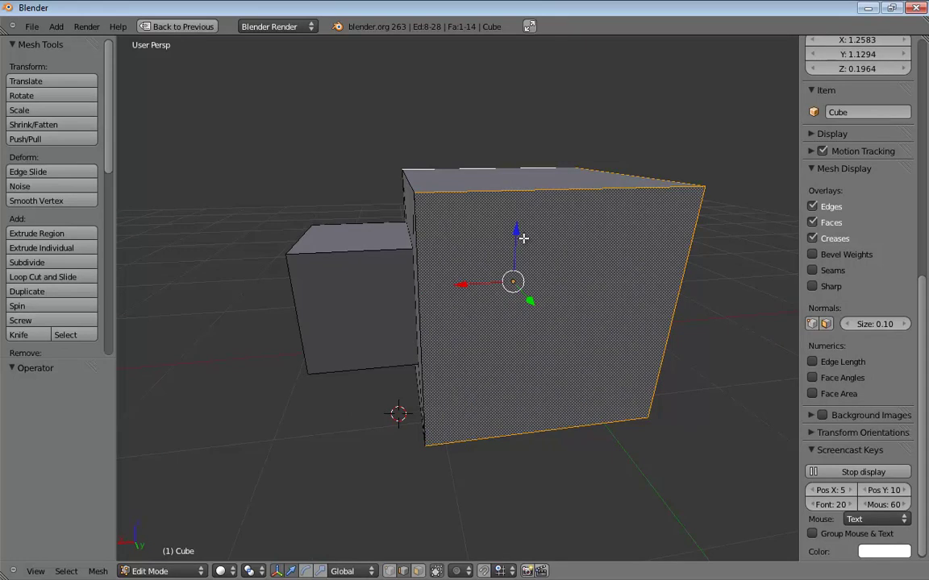
pyautogui.moveTo(530, 239); pyautogui.dragTo(478, 233, button='middle')
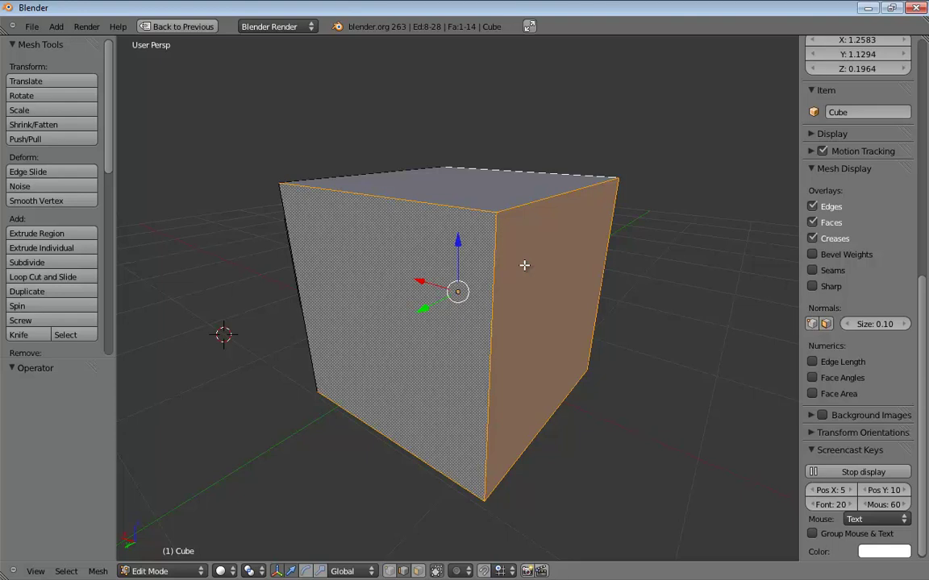
pyautogui.moveTo(533, 268); pyautogui.dragTo(621, 342, button='middle')
pyautogui.scroll(-4, 500, 278)
pyautogui.scroll(-1, 495, 284)
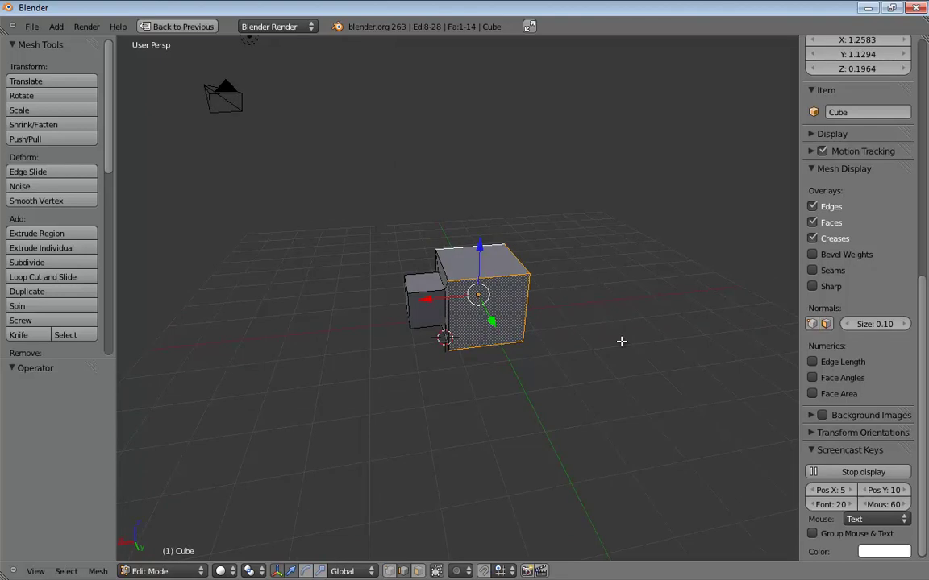
pyautogui.moveTo(621, 341); pyautogui.dragTo(491, 383, button='middle')
pyautogui.scroll(4, 511, 331)
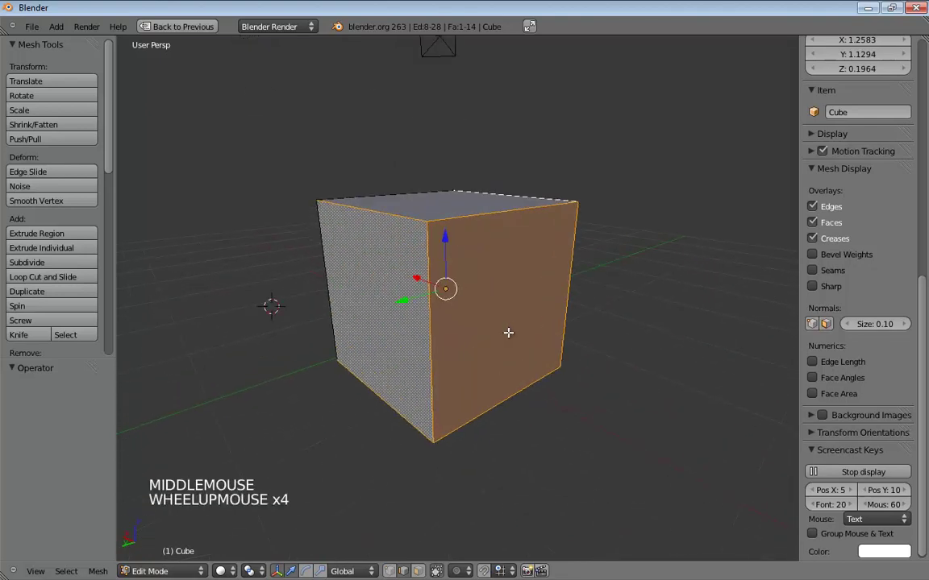
pyautogui.moveTo(508, 332); pyautogui.dragTo(533, 324, button='middle')
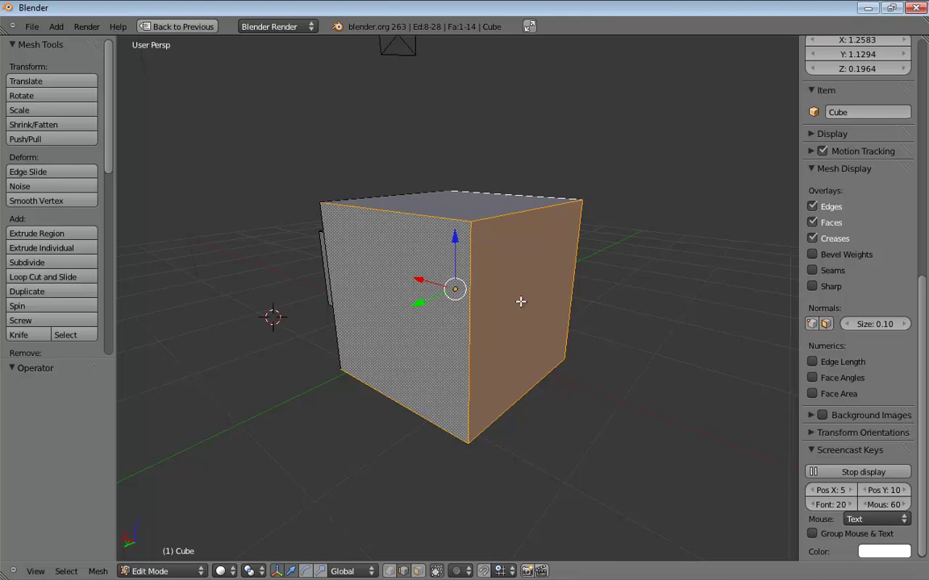
# - Switch to face selection, keeping the cube's side face opposite the extrusion selected
pyautogui.moveTo(520, 302); pyautogui.dragTo(688, 298, button='middle')
pyautogui.click(472, 305)
pyautogui.click(689, 298)
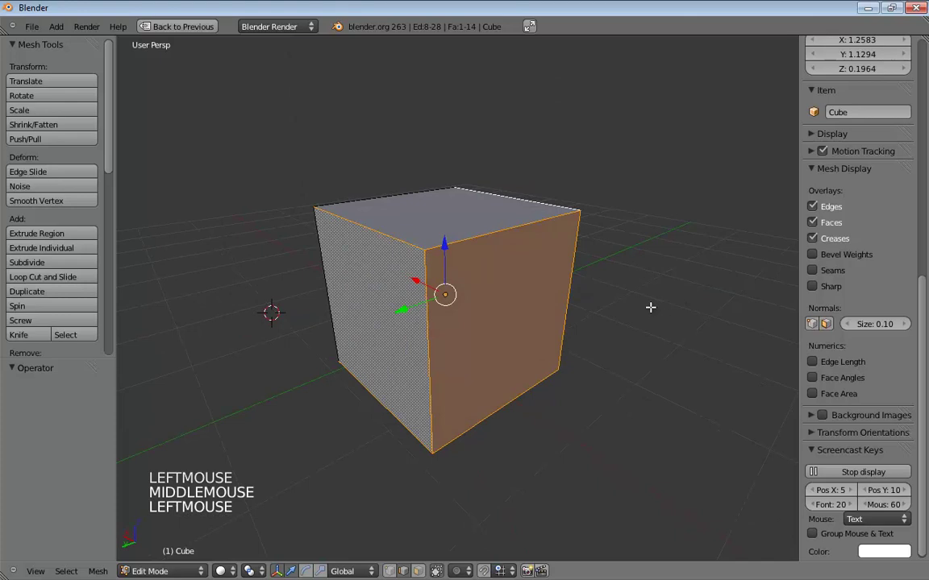
pyautogui.hotkey('ctrl', 'Tab')
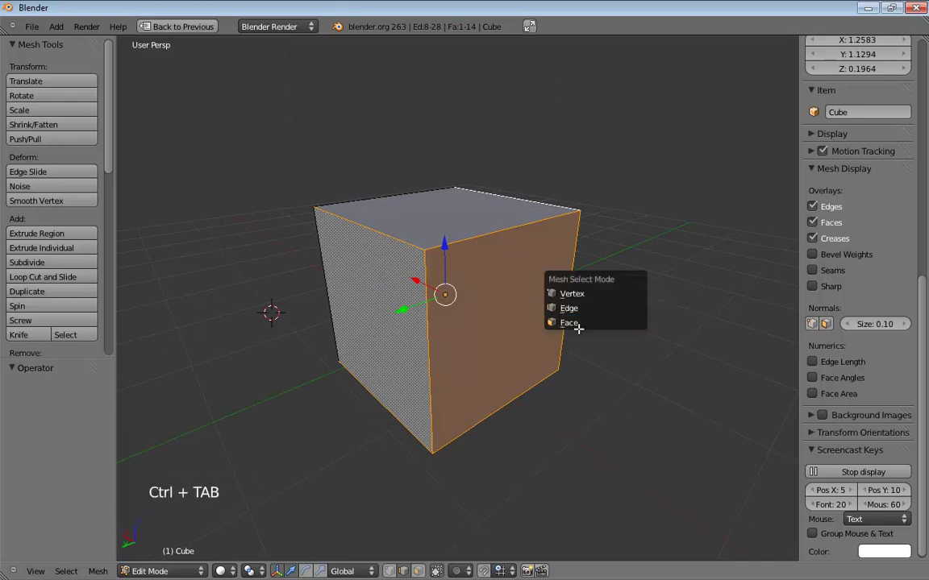
pyautogui.click(572, 323)
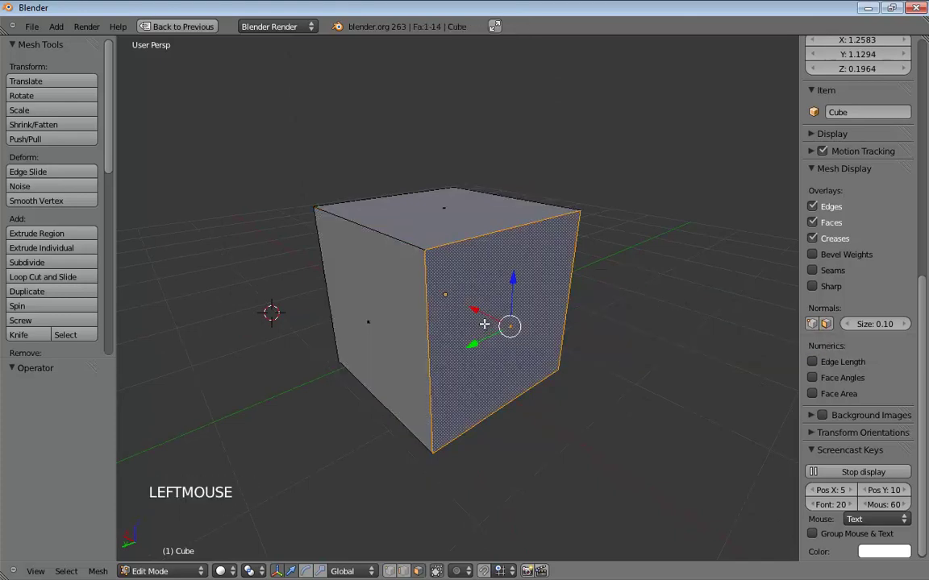
pyautogui.moveTo(451, 298); pyautogui.dragTo(540, 325, button='middle')
pyautogui.click(540, 325)
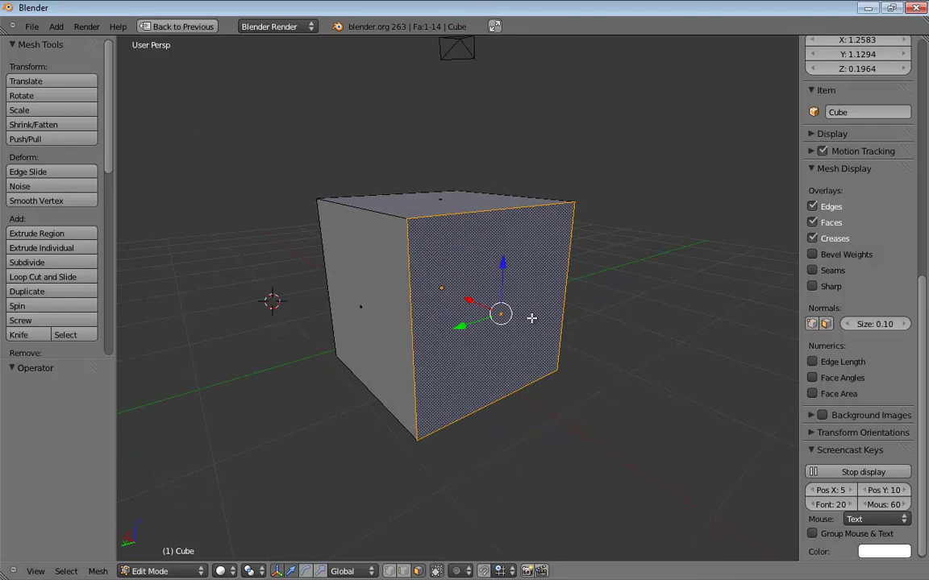
# - Inset the selected side face with a wide border, and check the cube briefly in Object Mode before resuming editing
pyautogui.press('w')
pyautogui.click(476, 302)
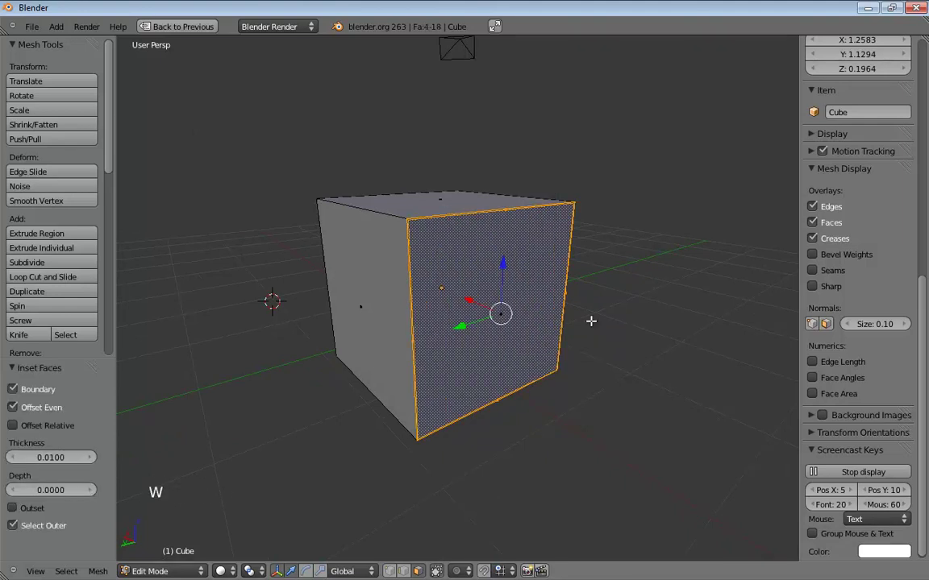
pyautogui.moveTo(72, 457); pyautogui.dragTo(556, 552)
pyautogui.press('Tab')
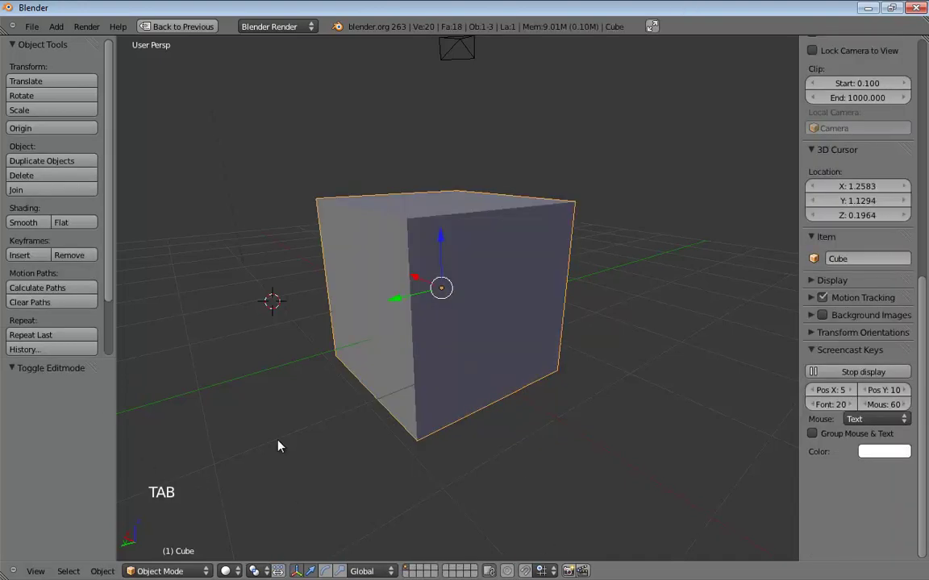
pyautogui.moveTo(328, 421)
pyautogui.mouseDown(button='middle')
pyautogui.moveTo(406, 485)
pyautogui.moveTo(302, 408)
pyautogui.moveTo(321, 408)
pyautogui.mouseUp(button='middle')
pyautogui.press('Tab')
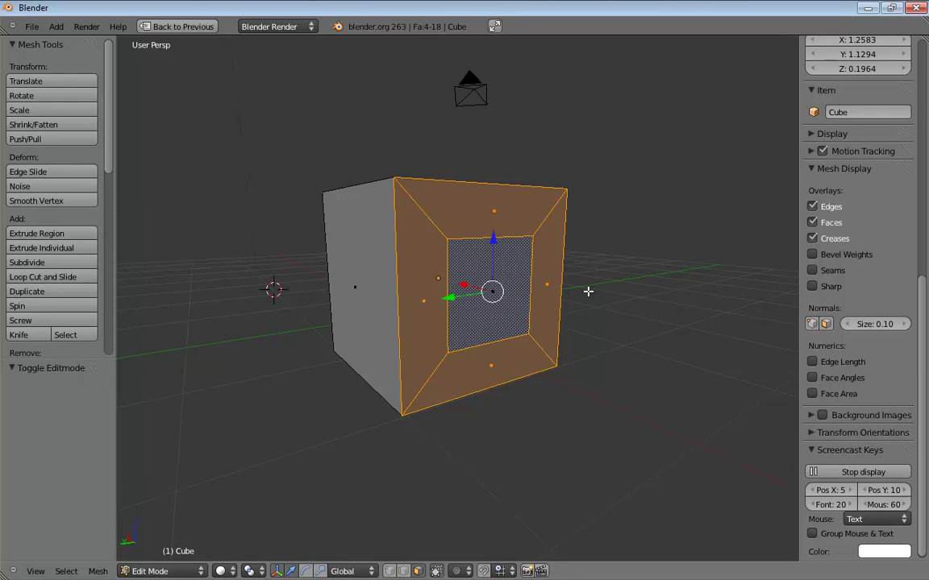
# - Select only the inner face of the new inset and scale it up by about 1.752
pyautogui.click(528, 328)
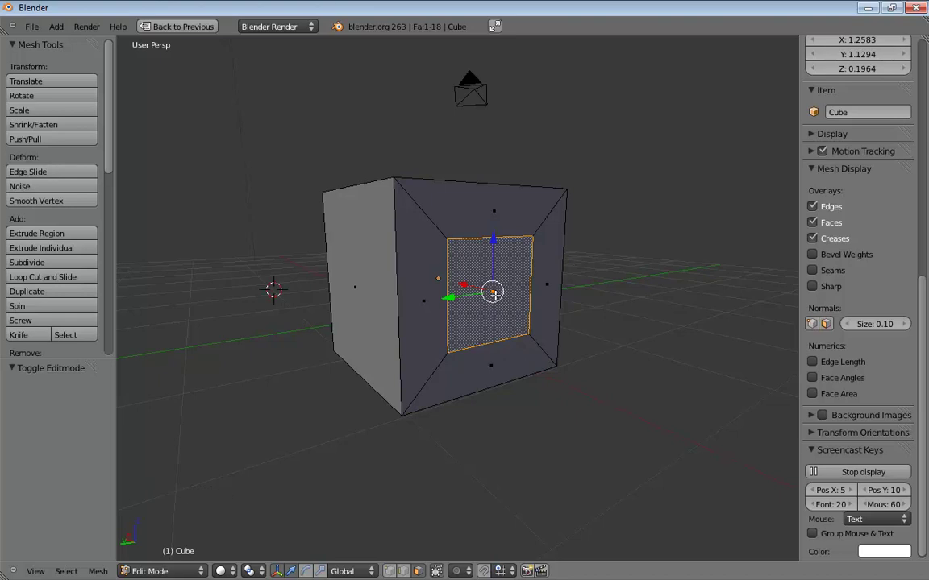
pyautogui.moveTo(534, 390); pyautogui.dragTo(511, 293, button='middle')
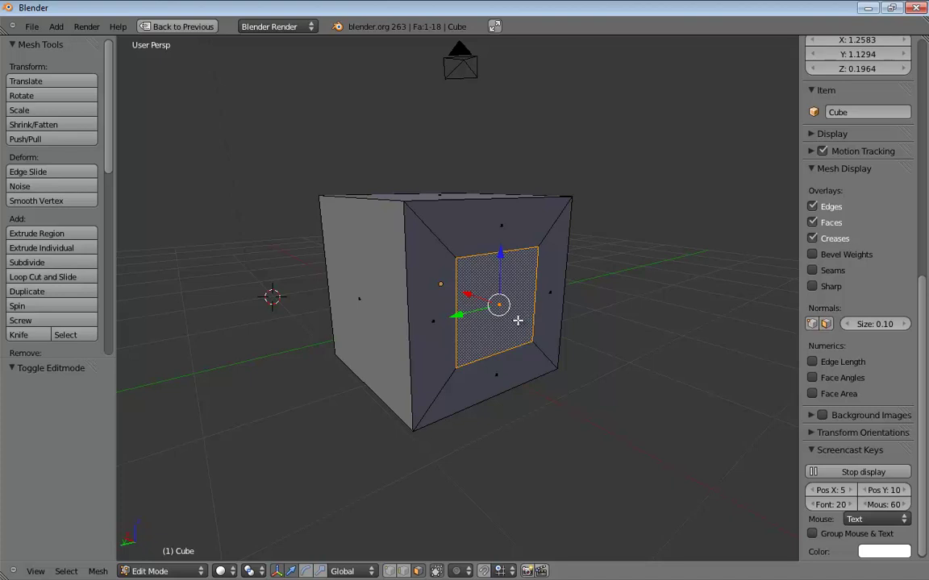
pyautogui.press('s')
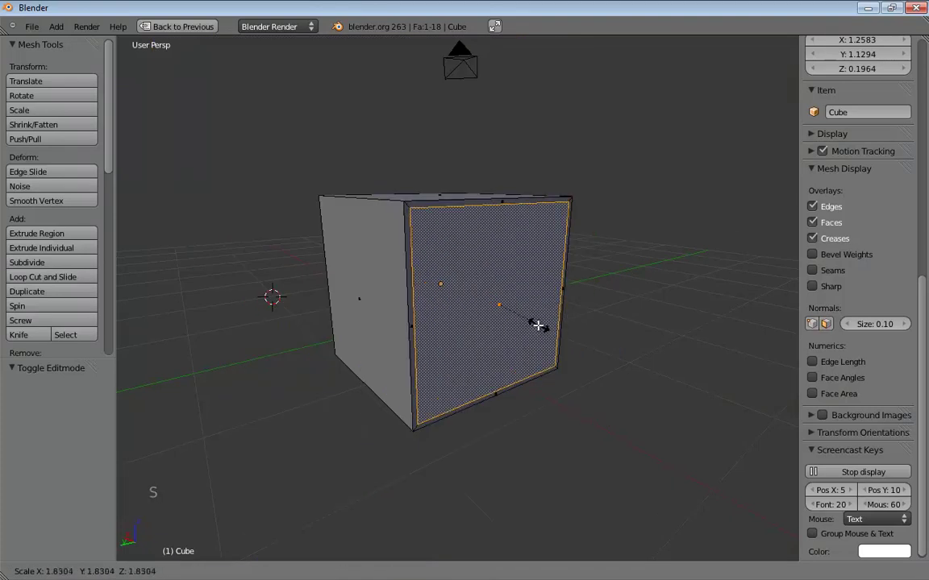
pyautogui.click(555, 346)
pyautogui.moveTo(555, 346); pyautogui.dragTo(651, 400, button='middle')
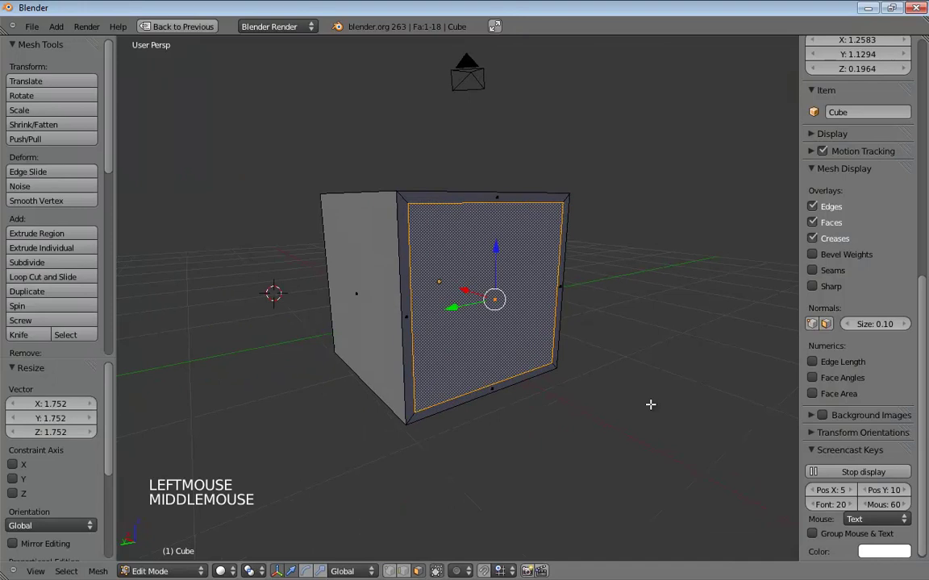
# - Undo the inner face's scaling and the inset on the cube's side face
pyautogui.hotkey('ctrl', 'z')
pyautogui.hotkey('ctrl', 'z')
pyautogui.hotkey('ctrl', 'z')
pyautogui.hotkey('ctrl', 'z')
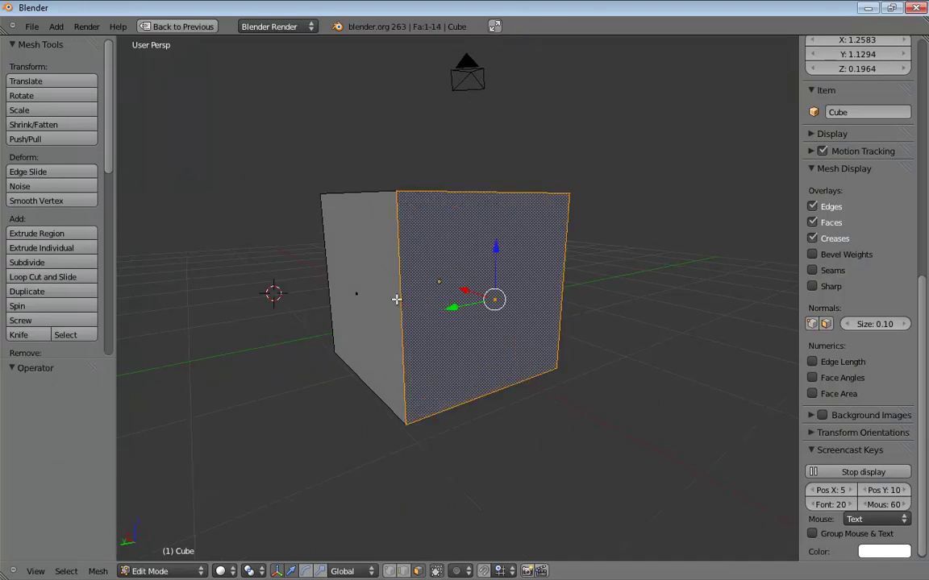
pyautogui.moveTo(396, 299); pyautogui.dragTo(404, 311, button='middle')
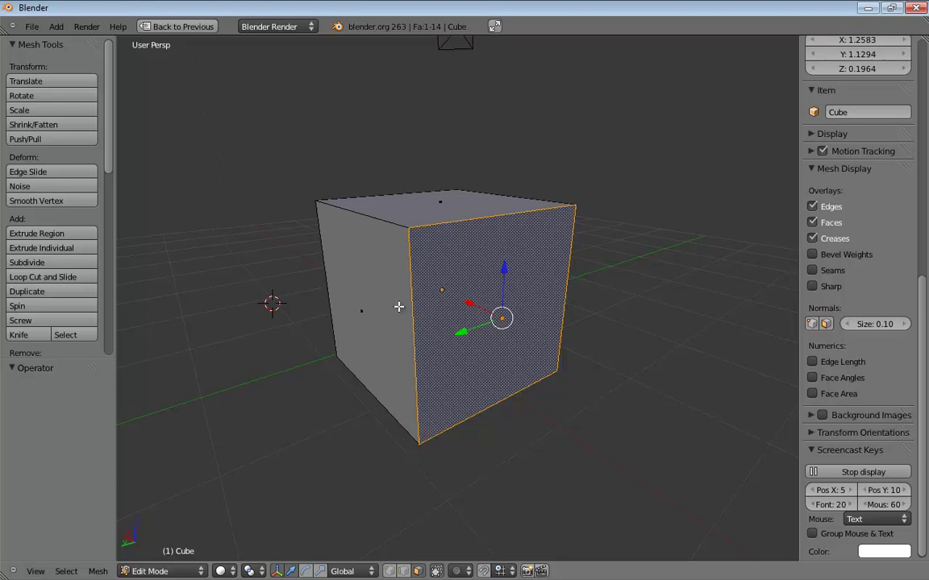
pyautogui.keyDown('alt'); pyautogui.middleClick(419, 255); pyautogui.keyUp('alt')
pyautogui.moveTo(419, 255)
pyautogui.mouseDown(button='middle')
pyautogui.moveTo(411, 277)
pyautogui.moveTo(425, 270)
pyautogui.mouseUp(button='middle')
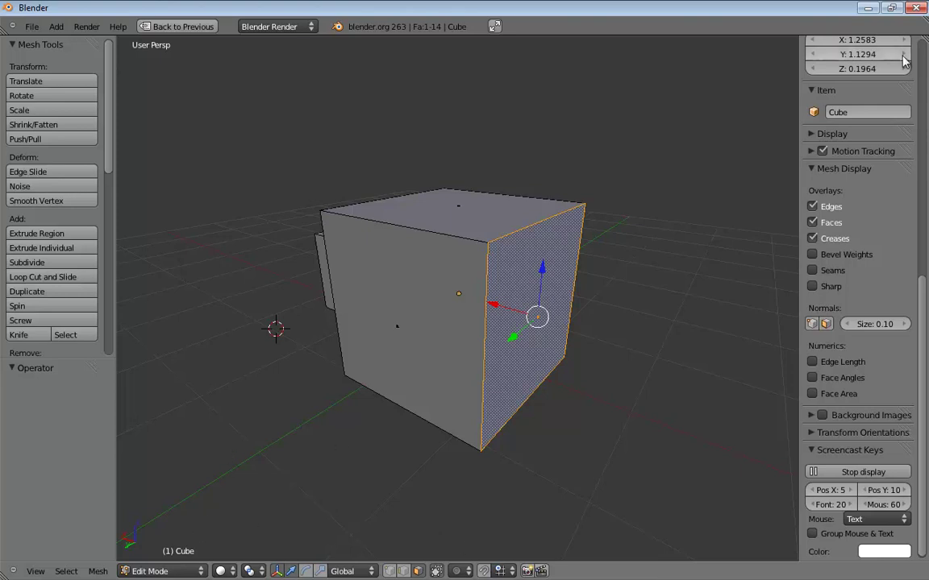
pyautogui.click(595, 76)
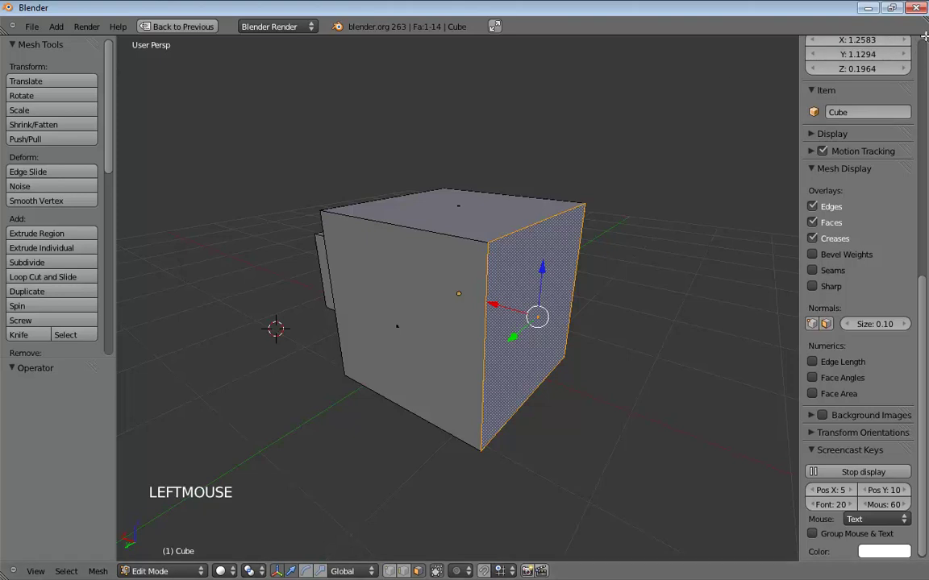
pyautogui.click(887, 50)
pyautogui.click(919, 44)
pyautogui.click(912, 50)
pyautogui.click(7, 574)
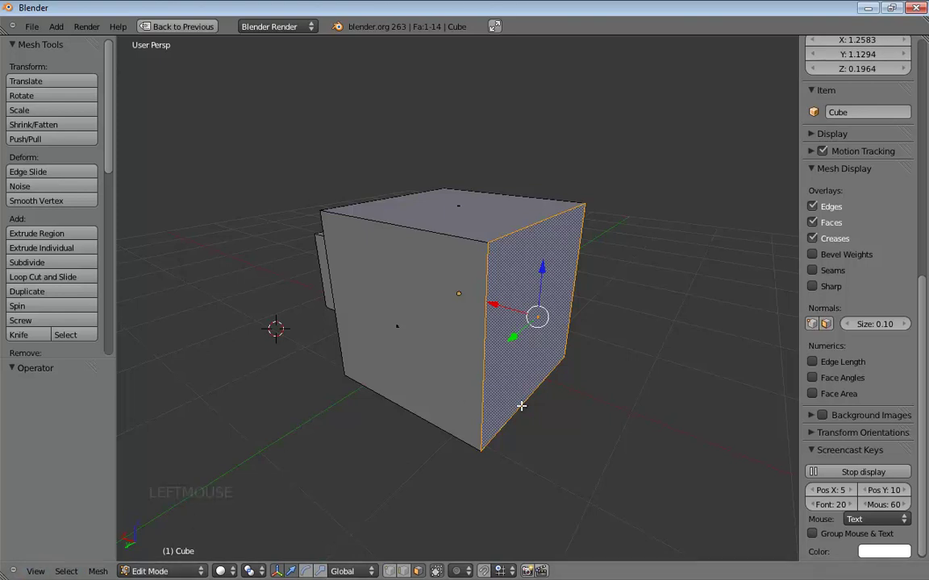
pyautogui.moveTo(520, 404); pyautogui.dragTo(512, 401, button='middle')
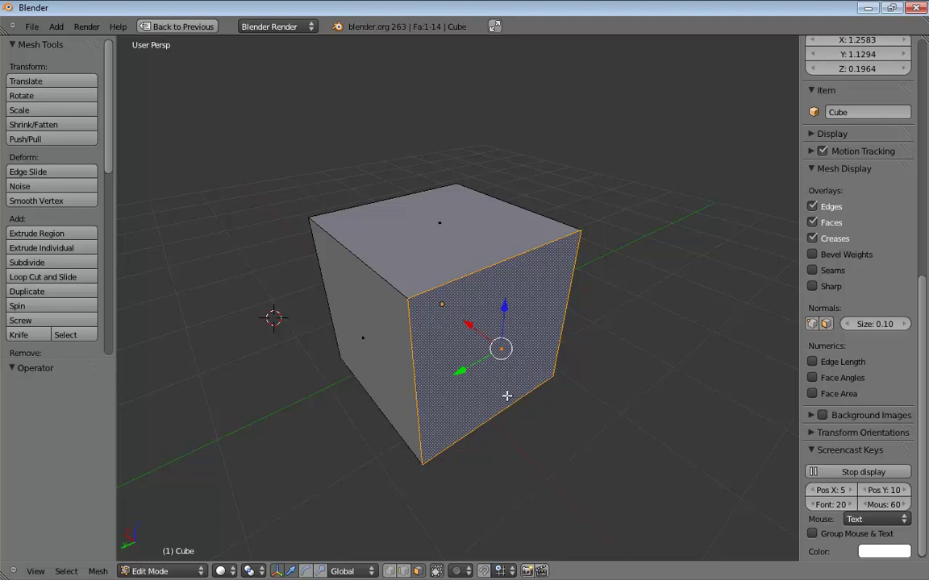
pyautogui.moveTo(433, 341); pyautogui.dragTo(459, 330, button='middle')
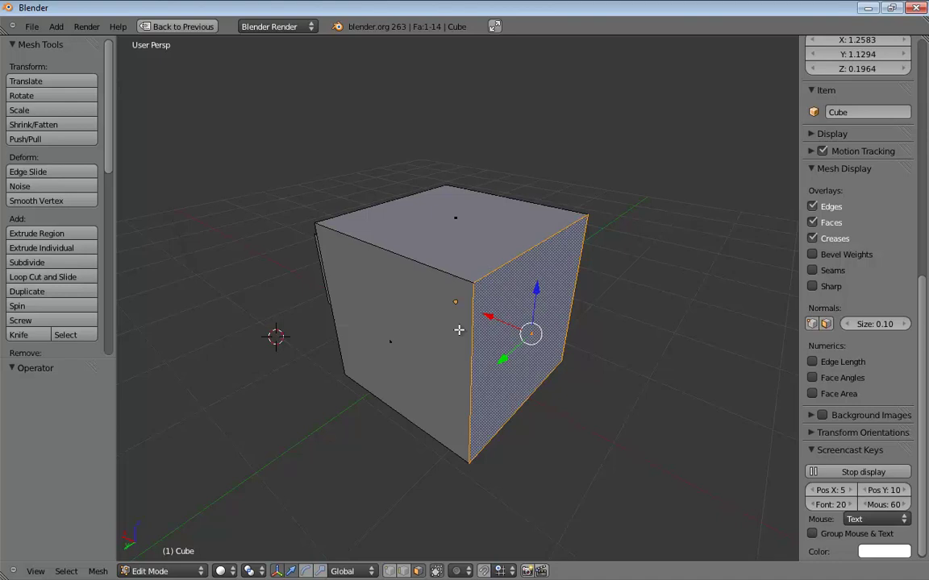
# - Switch to edge selection and select the three edges meeting at the cube's near top corner, away from the extrusion
pyautogui.click(451, 290)
pyautogui.keyDown('shift'); pyautogui.click(486, 272); pyautogui.keyUp('shift')
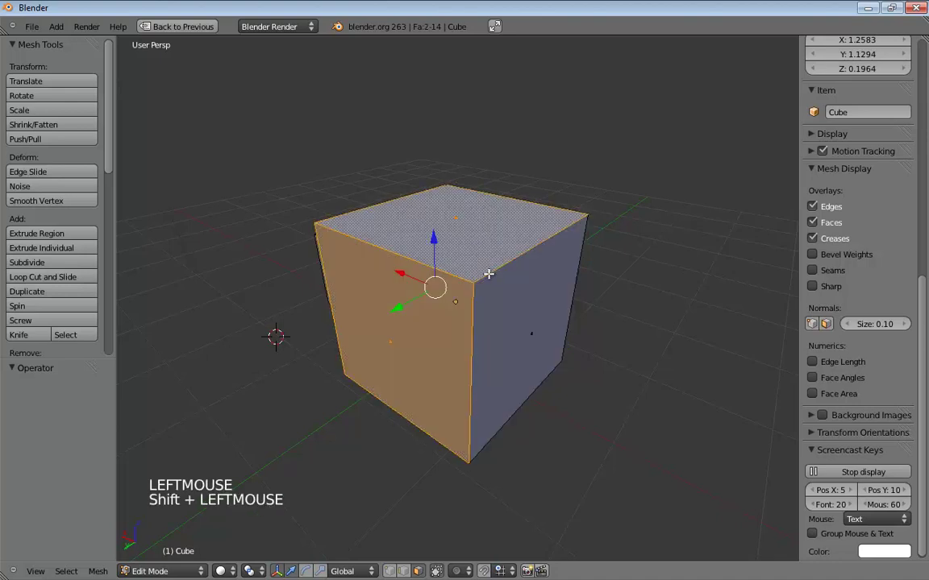
pyautogui.hotkey('ctrl', 'Tab')
pyautogui.click(451, 264)
pyautogui.click(391, 252)
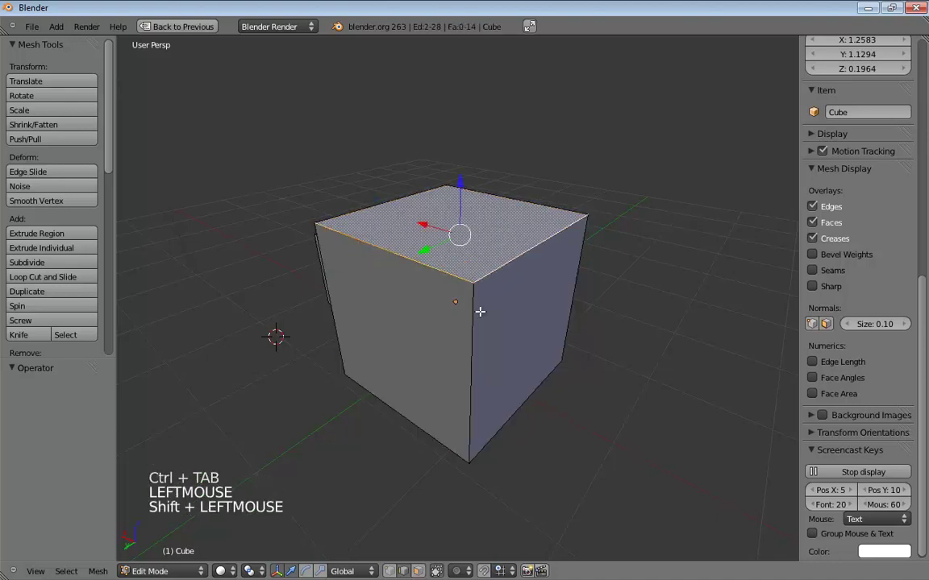
pyautogui.keyDown('shift'); pyautogui.click(476, 315); pyautogui.keyUp('shift')
# - Bevel the three selected corner edges with a Percentage of 0.040
pyautogui.moveTo(474, 317); pyautogui.dragTo(553, 286, button='middle')
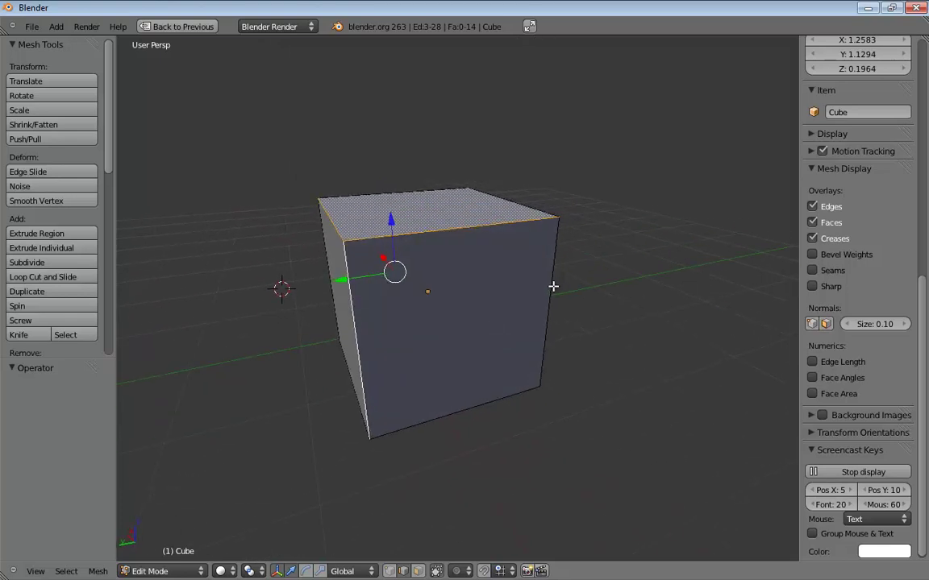
pyautogui.press('w')
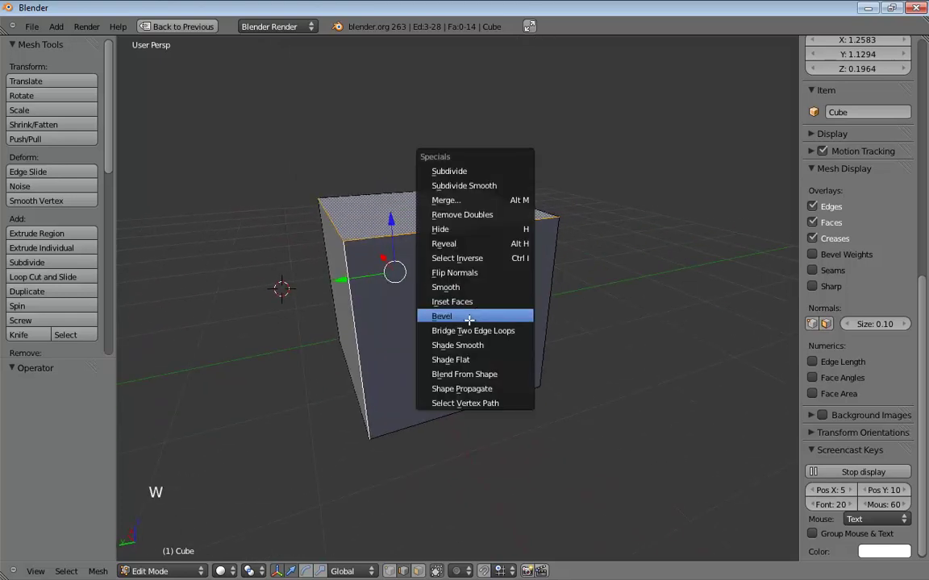
pyautogui.click(466, 316)
pyautogui.moveTo(483, 291); pyautogui.dragTo(489, 288, button='middle')
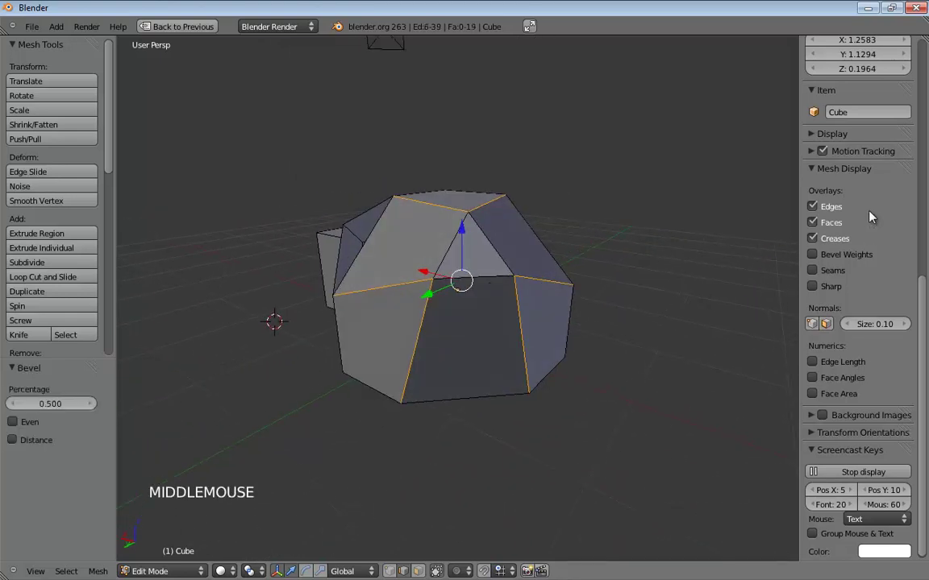
pyautogui.moveTo(93, 403); pyautogui.dragTo(24, 406)
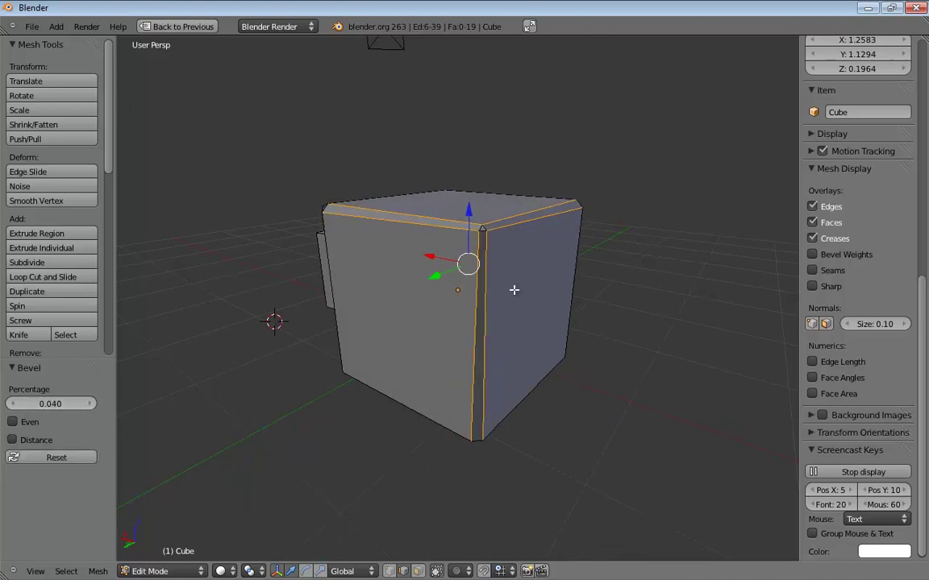
# - Switch to face selection and delete the small triangular face where the three bevels meet
pyautogui.hotkey('ctrl', 'Tab')
pyautogui.click(482, 228)
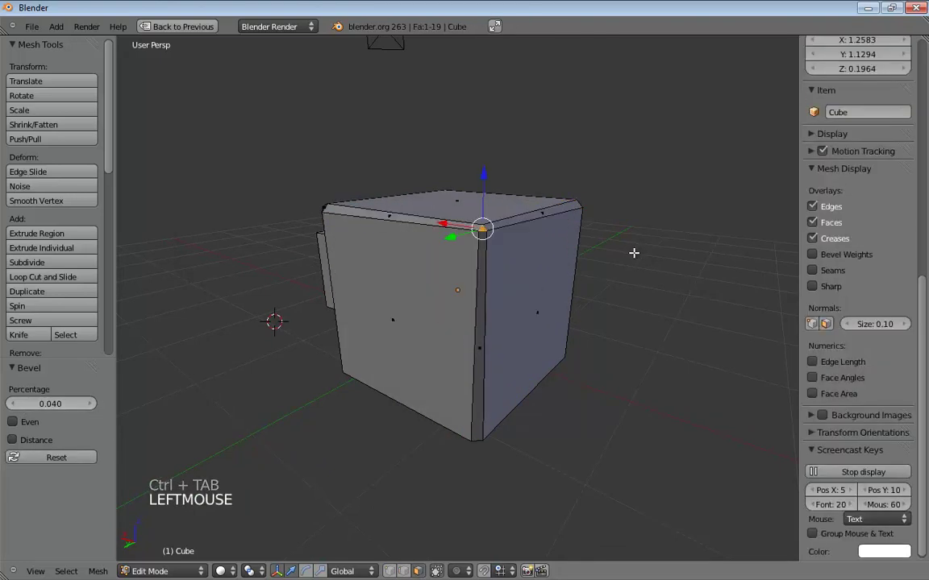
pyautogui.press('x')
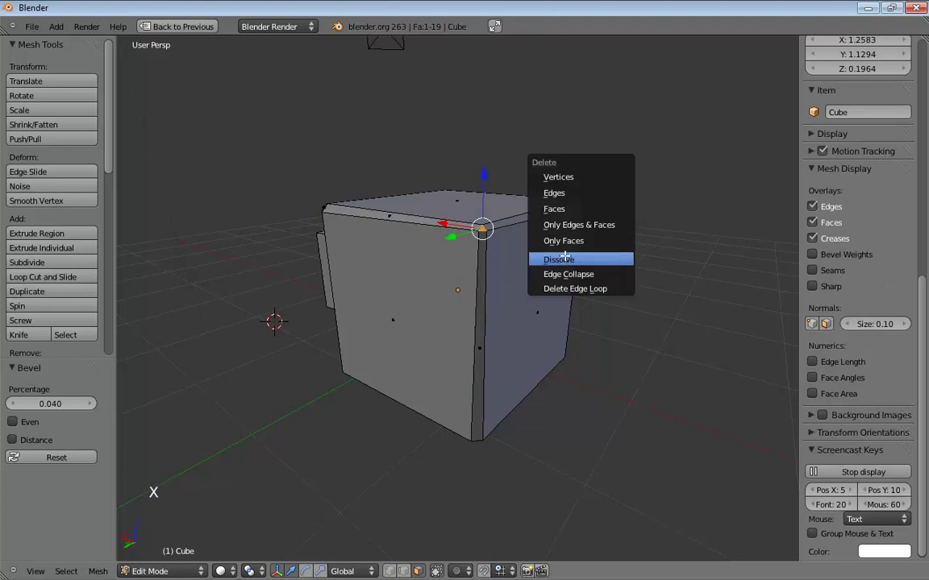
pyautogui.click(554, 209)
# - Switch to edge selection and select both long edges of each of the three bevel strips around the open corner
pyautogui.moveTo(556, 229); pyautogui.dragTo(428, 234, button='middle')
pyautogui.scroll(2, 506, 261)
pyautogui.hotkey('ctrl', 'Tab')
pyautogui.click(306, 180)
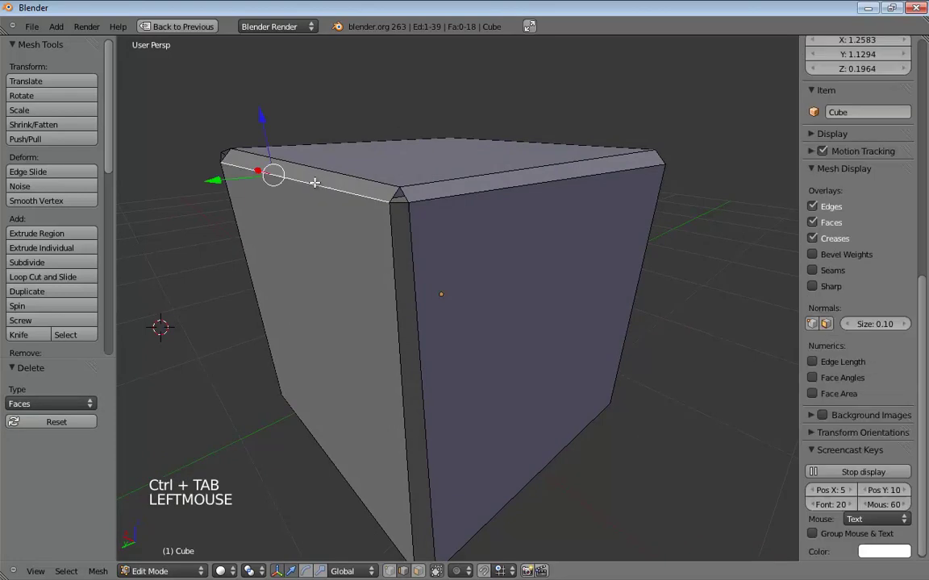
pyautogui.keyDown('shift'); pyautogui.click(290, 165); pyautogui.keyUp('shift')
pyautogui.keyDown('shift'); pyautogui.click(410, 253); pyautogui.keyUp('shift')
pyautogui.keyDown('shift'); pyautogui.click(413, 266); pyautogui.keyUp('shift')
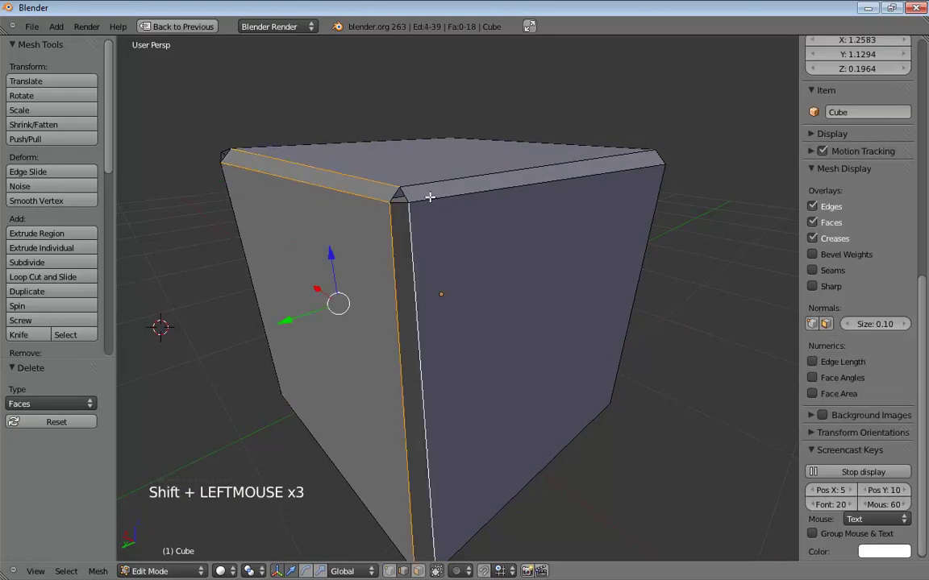
pyautogui.keyDown('shift'); pyautogui.click(394, 190); pyautogui.keyUp('shift')
pyautogui.keyDown('shift'); pyautogui.click(538, 180); pyautogui.keyUp('shift')
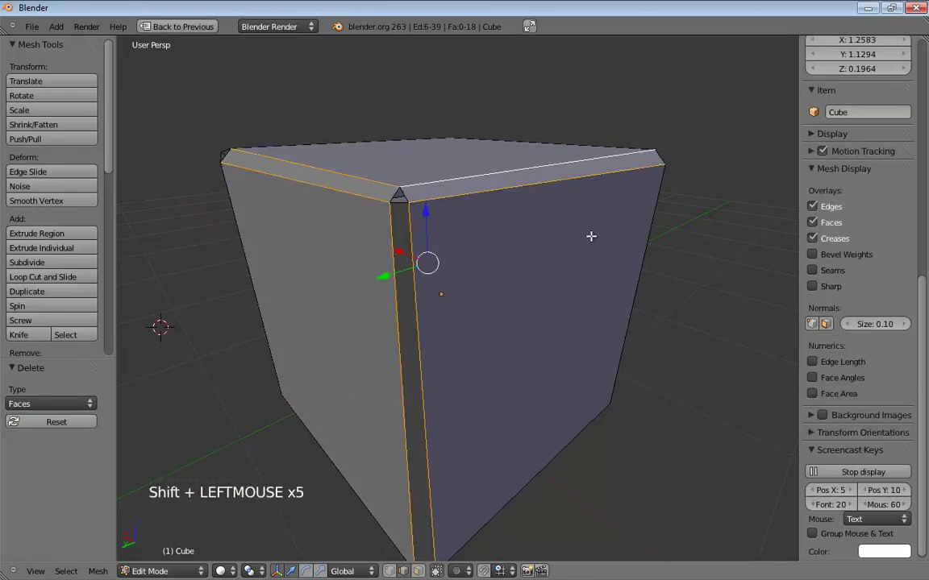
# - Extrude the six selected bevel edges and cancel the extrusion's movement
pyautogui.press('b')
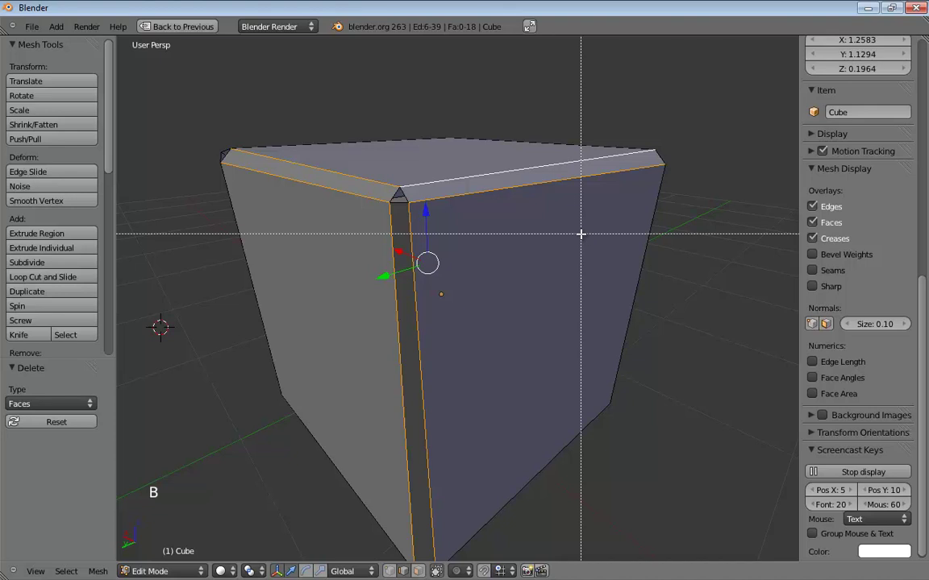
pyautogui.rightClick(375, 269)
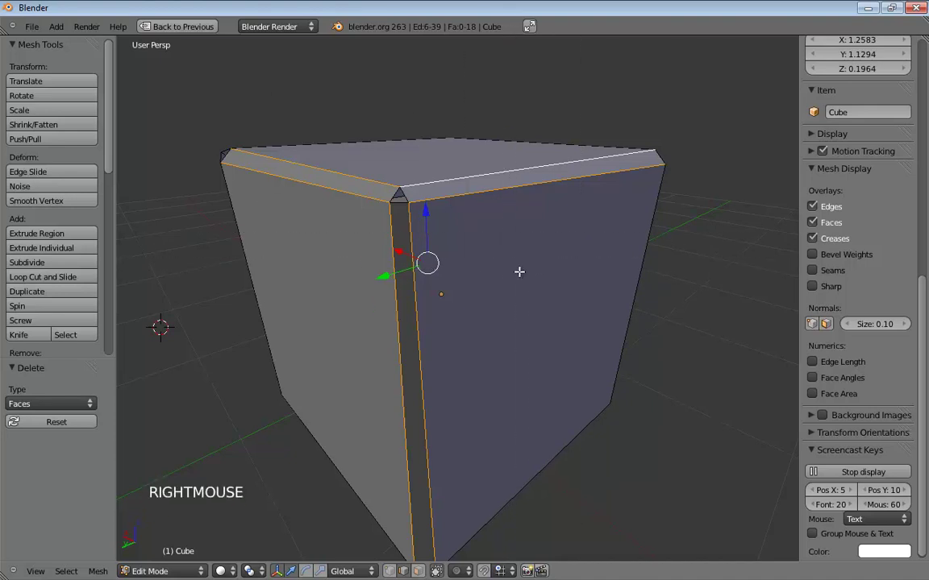
pyautogui.press('e')
pyautogui.press('e')
pyautogui.rightClick(584, 293)
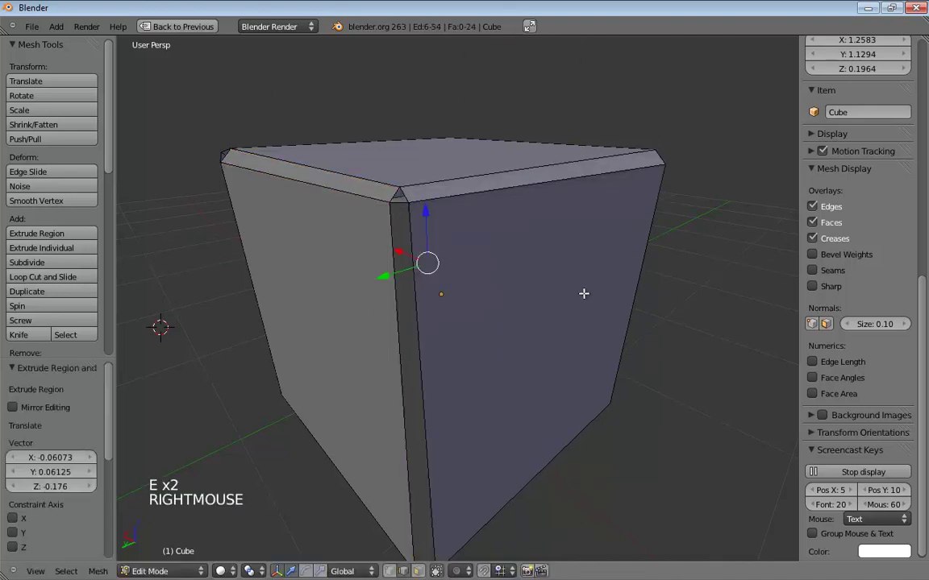
# - Undo the edge extrusion, bevel the six selected strip edges around the open corner and lower the bevel Percentage
pyautogui.hotkey('ctrl', 'z')
pyautogui.press('w')
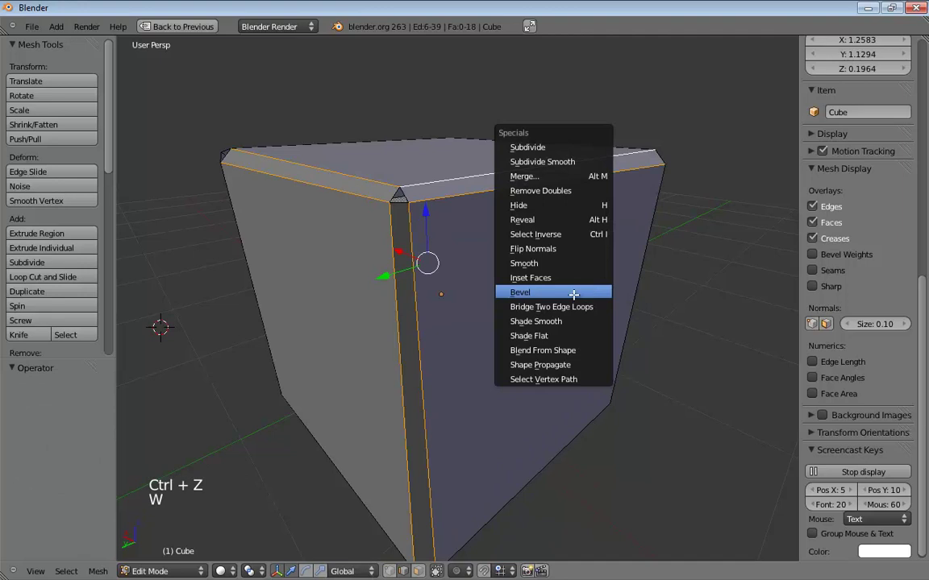
pyautogui.click(573, 293)
pyautogui.moveTo(534, 261)
pyautogui.mouseDown(button='middle')
pyautogui.moveTo(515, 257)
pyautogui.moveTo(543, 263)
pyautogui.mouseUp(button='middle')
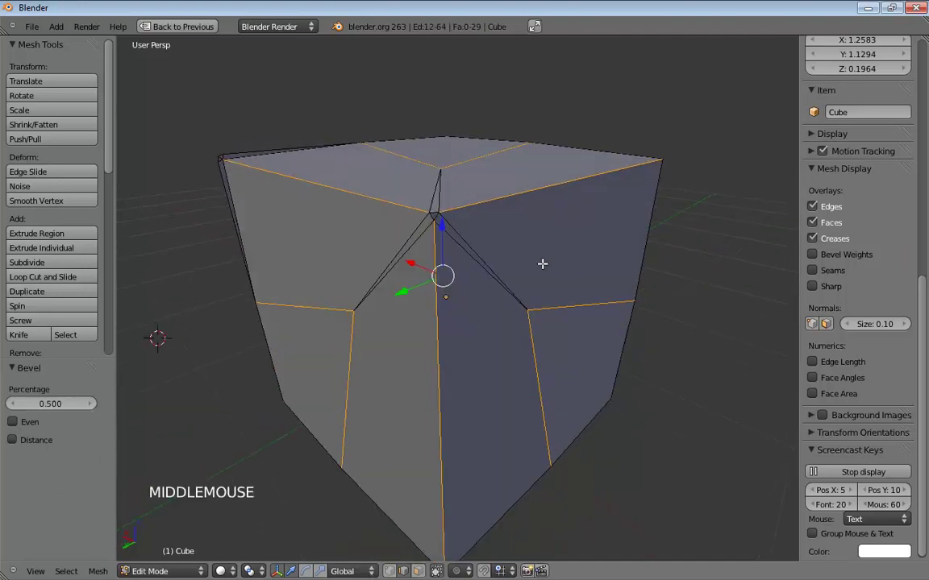
pyautogui.moveTo(50, 404); pyautogui.dragTo(6, 411)
# - Undo the bevels, edge selections and face deletion back to the unbeveled cube with its three corner edges selected
pyautogui.hotkey('ctrl', 'z')
pyautogui.hotkey('ctrl', 'z')
pyautogui.hotkey('ctrl', 'z')
pyautogui.hotkey('ctrl', 'z')
pyautogui.hotkey('ctrl', 'z')
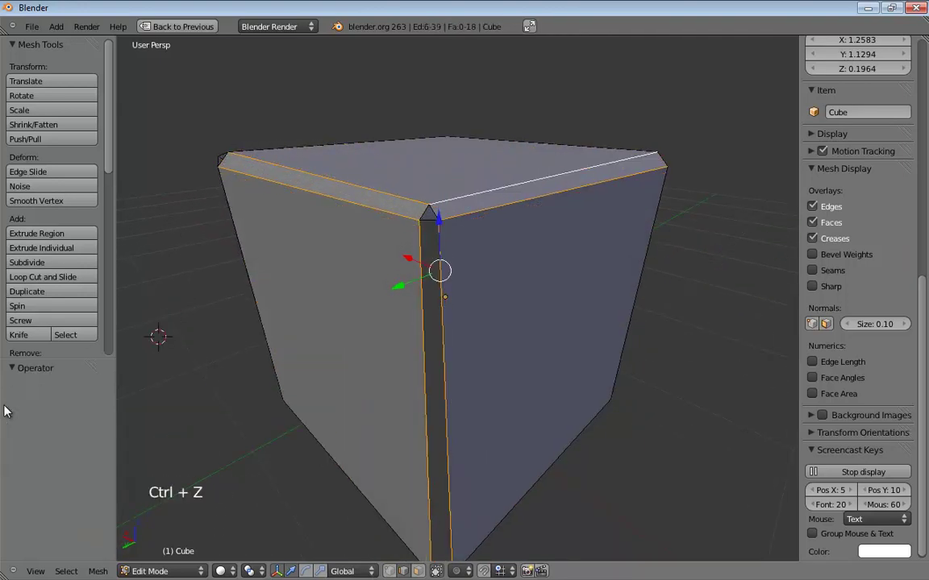
pyautogui.hotkey('ctrl', 'z')
pyautogui.hotkey('ctrl', 'z')
pyautogui.hotkey('ctrl', 'z')
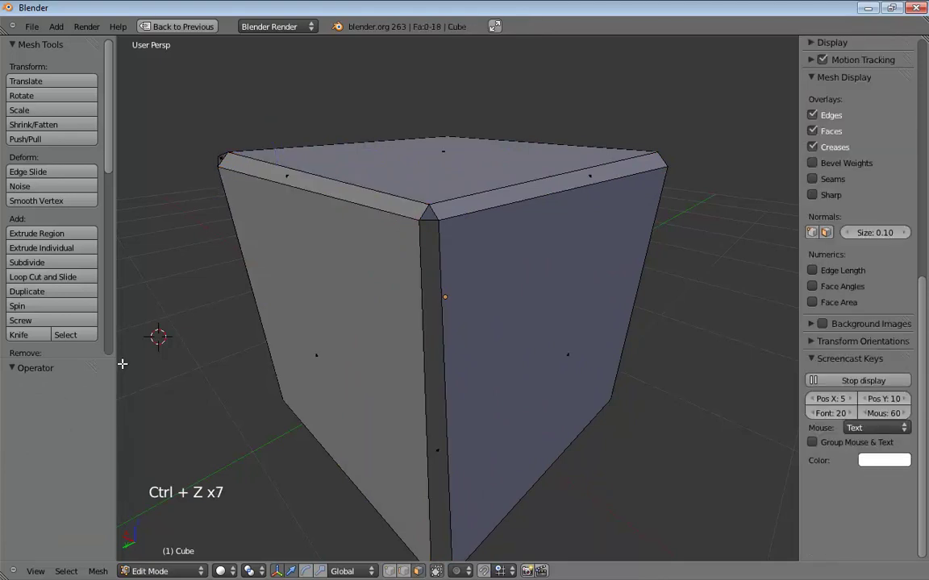
pyautogui.hotkey('ctrl', 'z')
pyautogui.hotkey('ctrl', 'z')
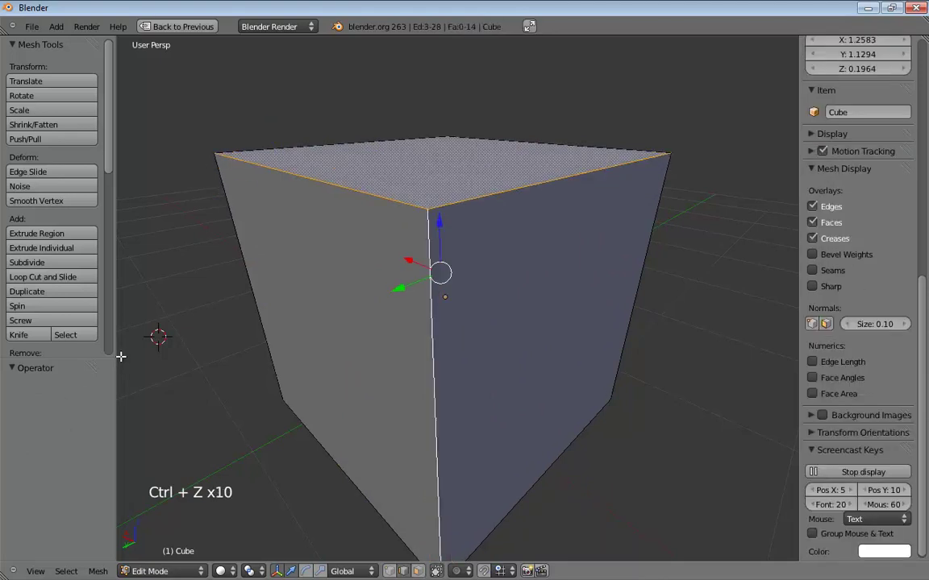
# - Bevel the three selected corner edges with a Percentage of 0.020
pyautogui.press('w')
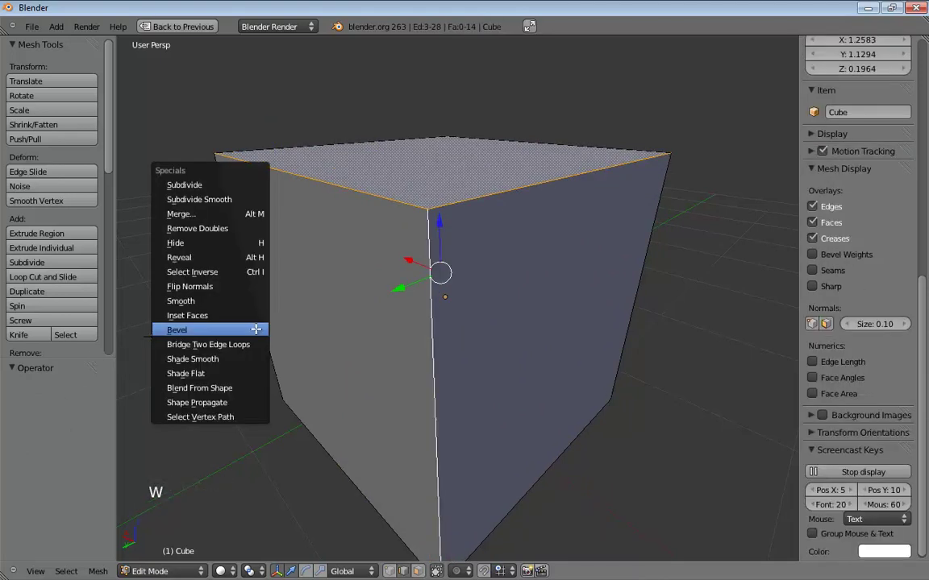
pyautogui.press('w')
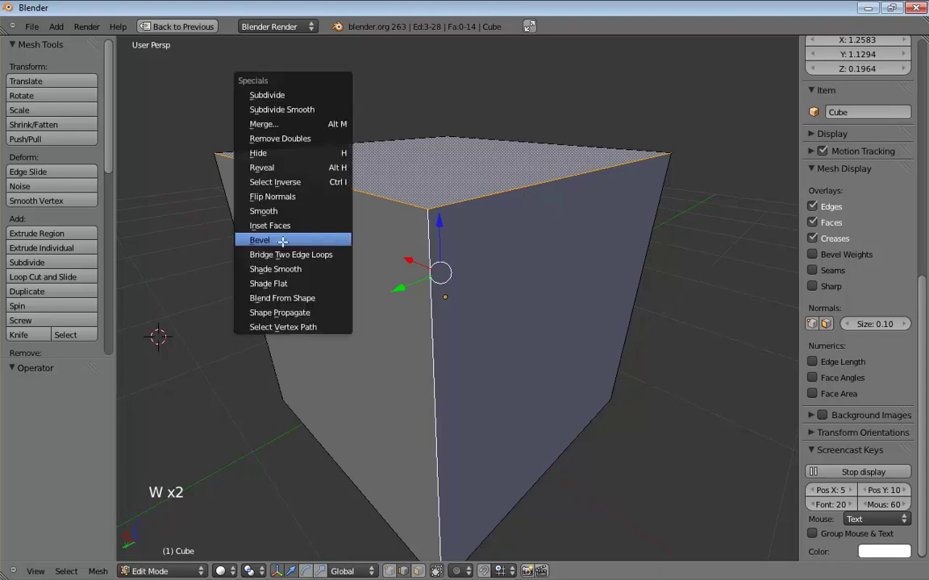
pyautogui.click(323, 239)
pyautogui.moveTo(41, 403); pyautogui.dragTo(8, 411)
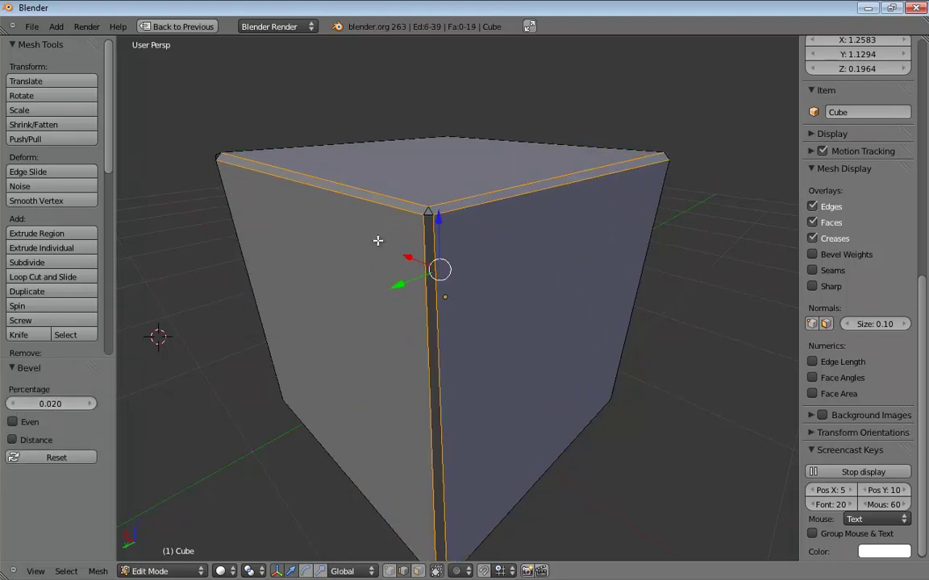
# - Switch to face selection and select the three bevel strips plus the small triangular face where they meet
pyautogui.moveTo(609, 267); pyautogui.dragTo(595, 275, button='middle')
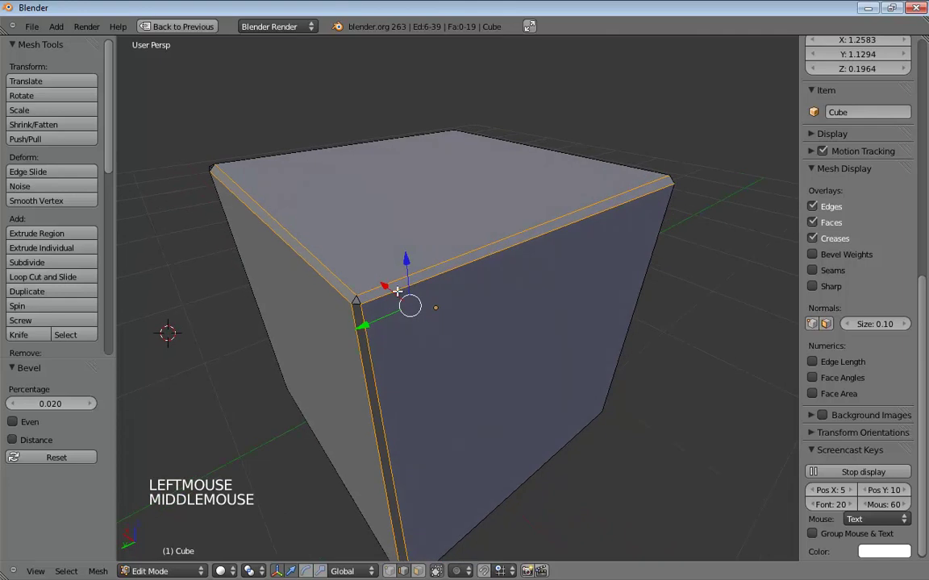
pyautogui.hotkey('ctrl', 'Tab')
pyautogui.click(346, 296)
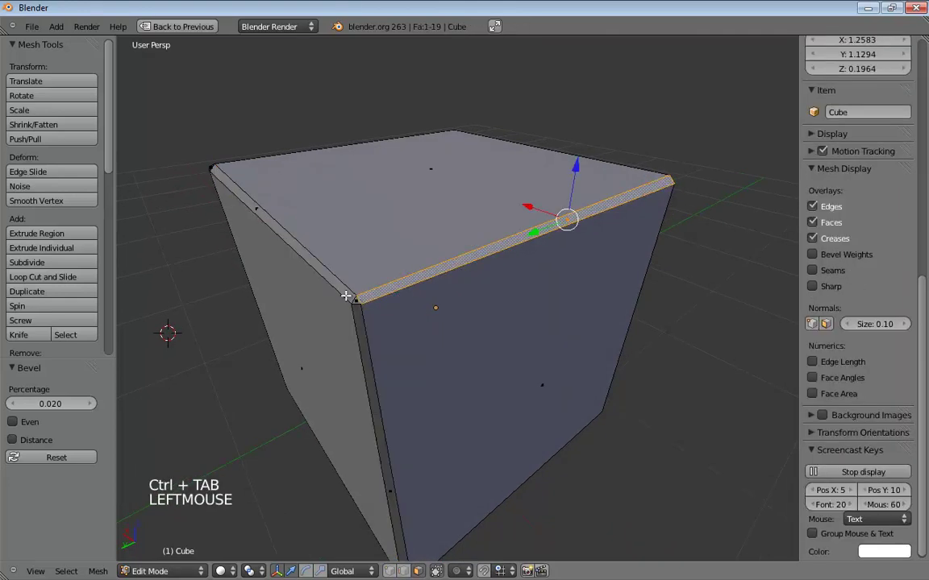
pyautogui.keyDown('shift'); pyautogui.click(311, 265); pyautogui.keyUp('shift')
pyautogui.keyDown('shift'); pyautogui.click(318, 271); pyautogui.keyUp('shift')
pyautogui.keyDown('shift'); pyautogui.click(356, 307); pyautogui.keyUp('shift')
pyautogui.moveTo(552, 309); pyautogui.dragTo(603, 292, button='middle')
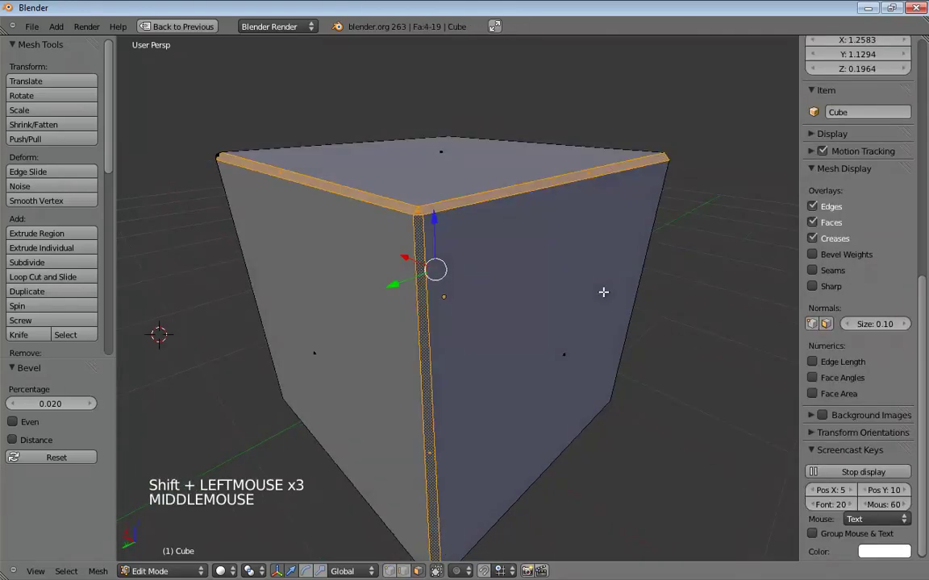
# - Subdivide the four selected bevel faces with one cut and inspect the resulting corner topology
pyautogui.press('w')
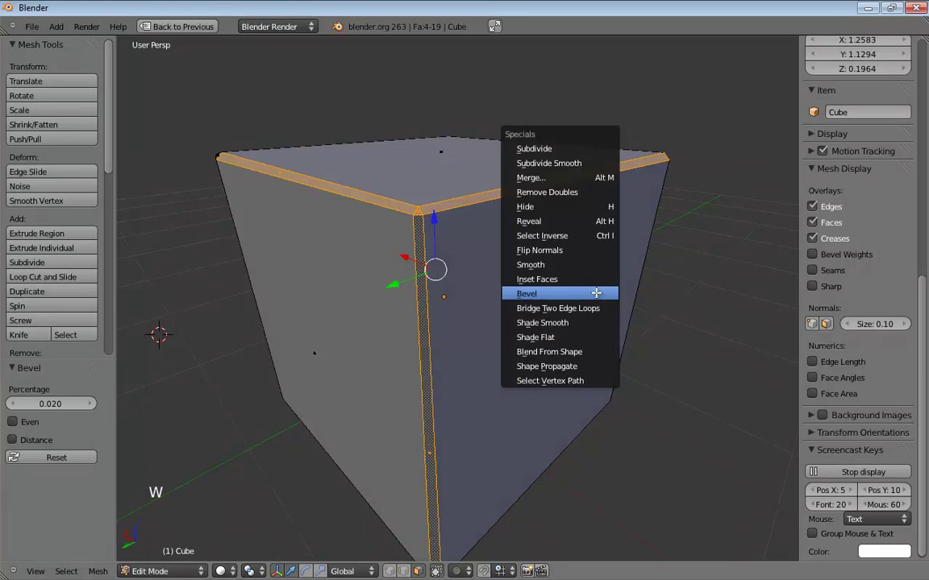
pyautogui.click(533, 149)
pyautogui.scroll(3, 504, 219)
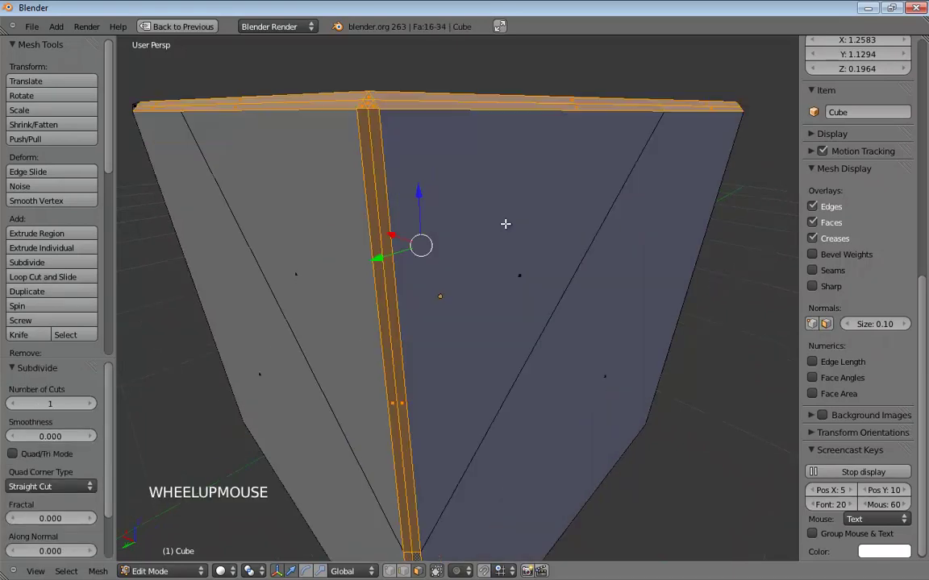
pyautogui.moveTo(451, 187); pyautogui.dragTo(411, 171, button='middle')
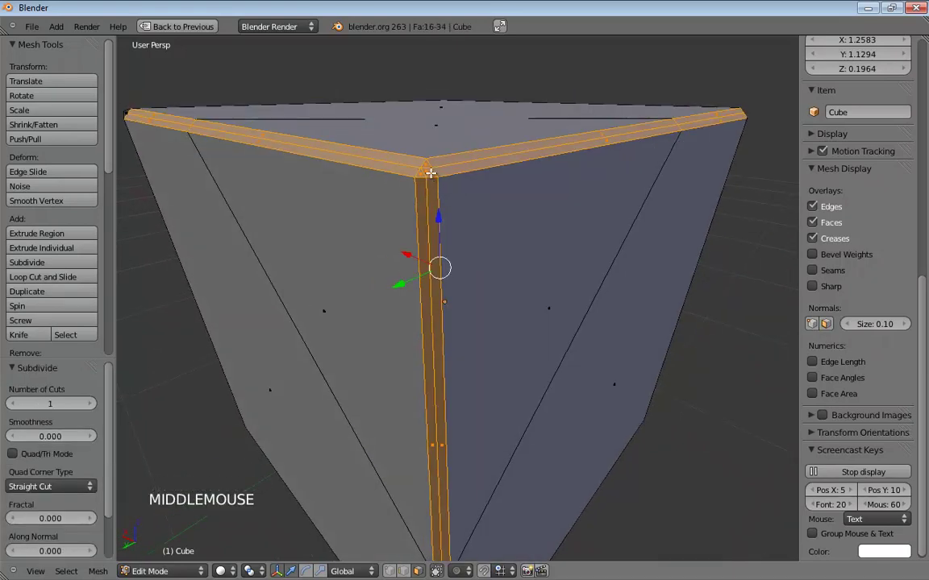
pyautogui.scroll(3, 415, 166)
pyautogui.scroll(-3, 416, 164)
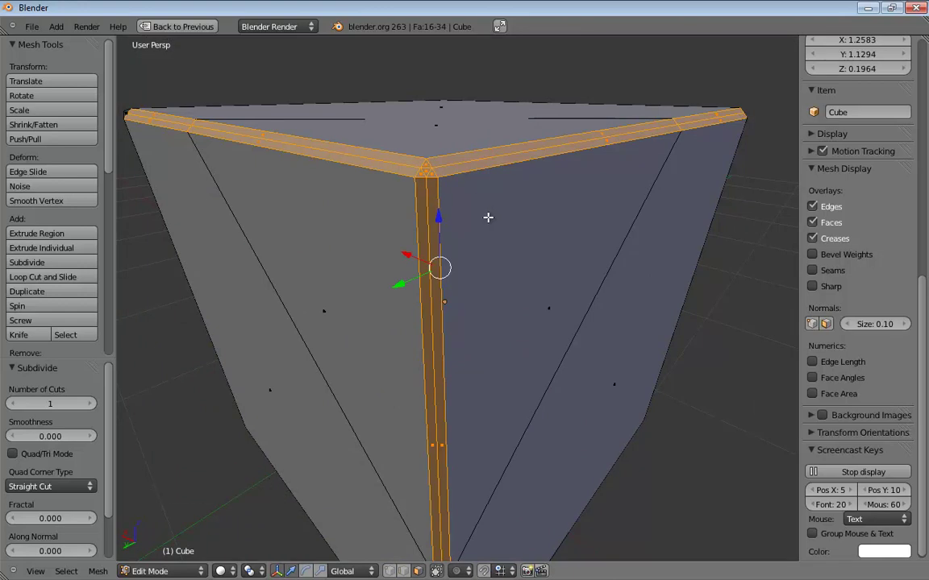
pyautogui.moveTo(485, 197)
pyautogui.keyDown('shift'); pyautogui.mouseDown(button='middle')
pyautogui.moveTo(497, 195)
pyautogui.moveTo(496, 203)
pyautogui.mouseUp(button='middle'); pyautogui.keyUp('shift')
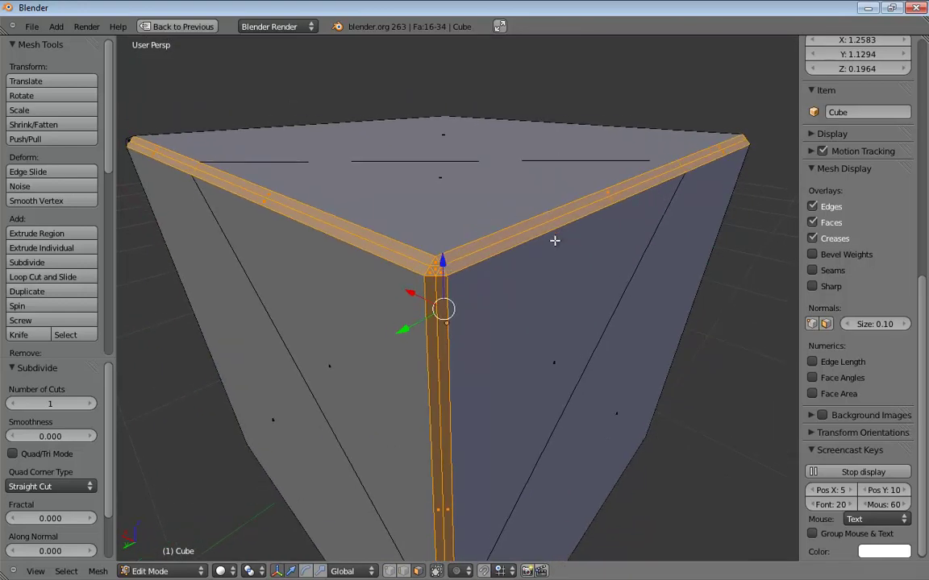
# - Select a small triangular face at the subdivided cube corner and try to delete it
pyautogui.click(435, 271)
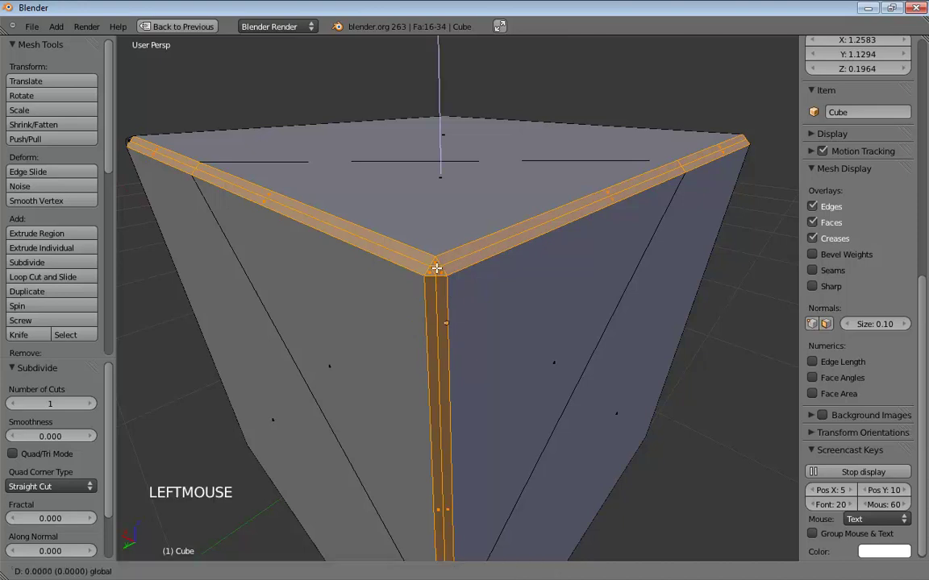
pyautogui.click(429, 270)
pyautogui.keyDown('shift'); pyautogui.click(436, 271); pyautogui.keyUp('shift')
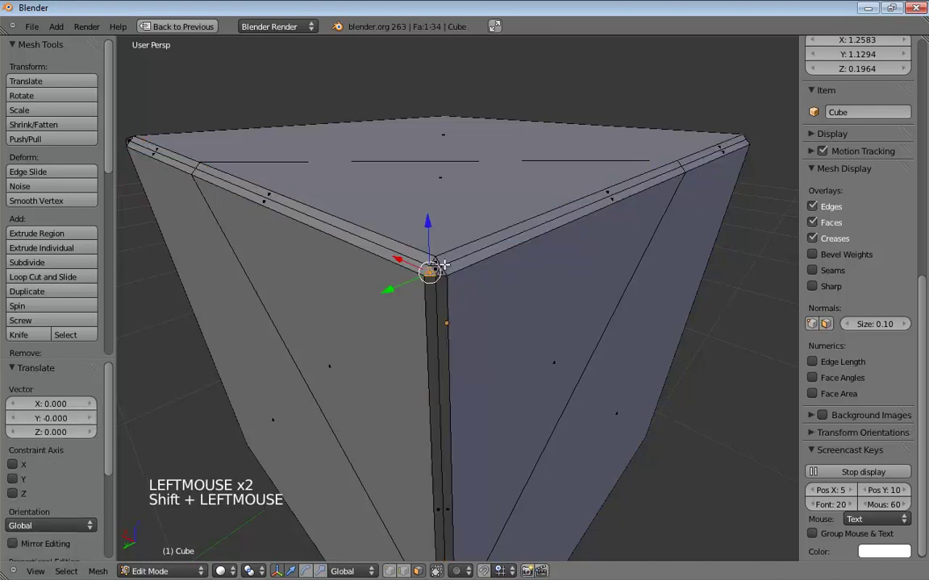
pyautogui.keyDown('shift'); pyautogui.click(445, 266); pyautogui.keyUp('shift')
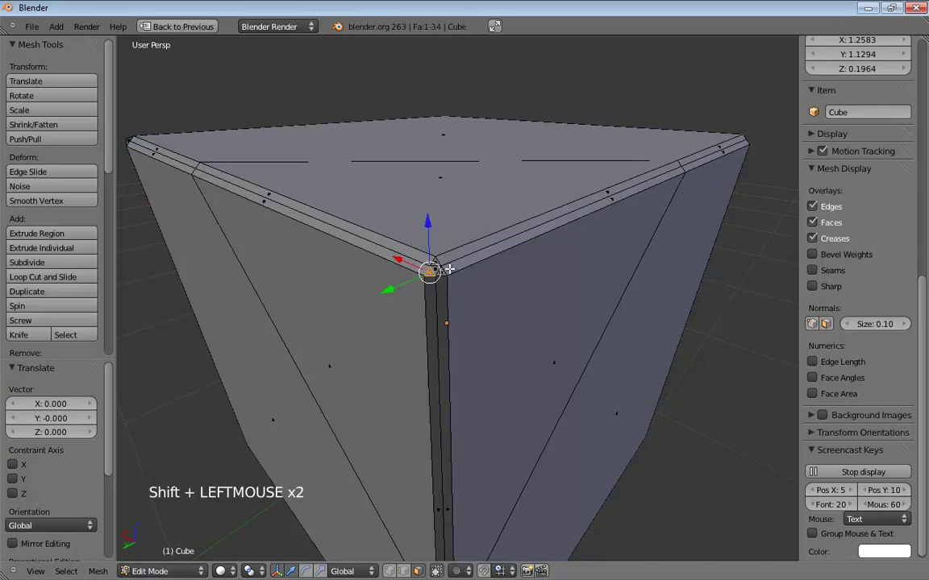
pyautogui.scroll(1, 483, 286)
pyautogui.scroll(-1, 482, 287)
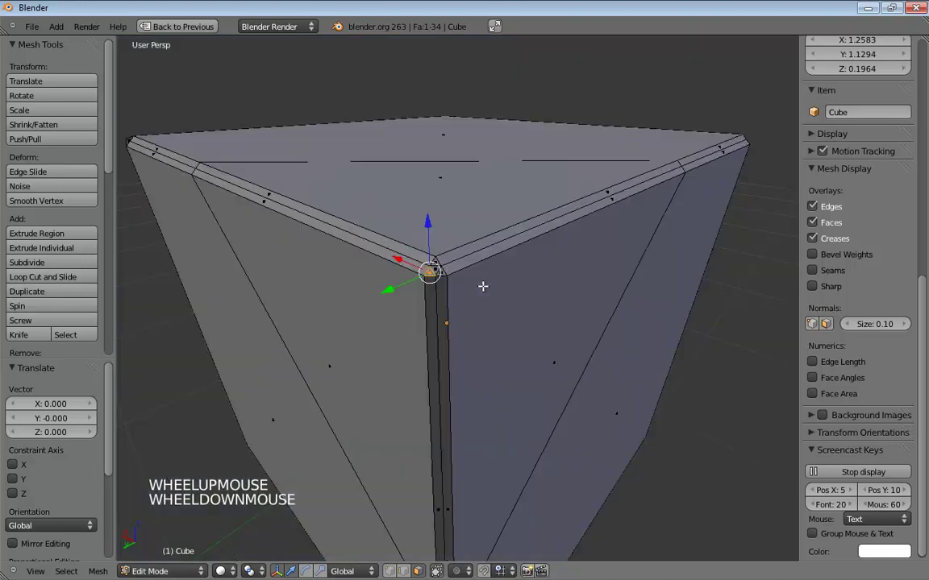
pyautogui.moveTo(481, 286); pyautogui.dragTo(404, 293, button='middle')
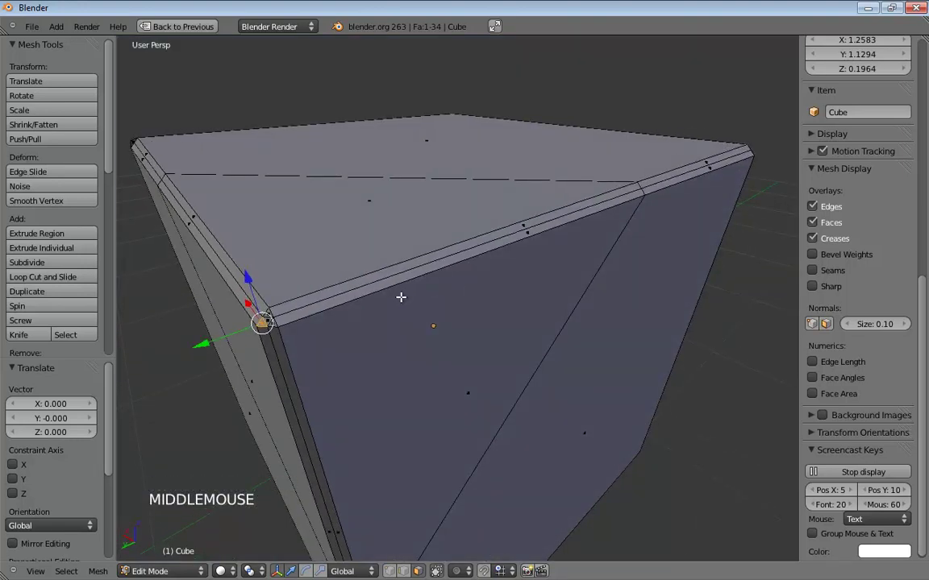
pyautogui.press('x')
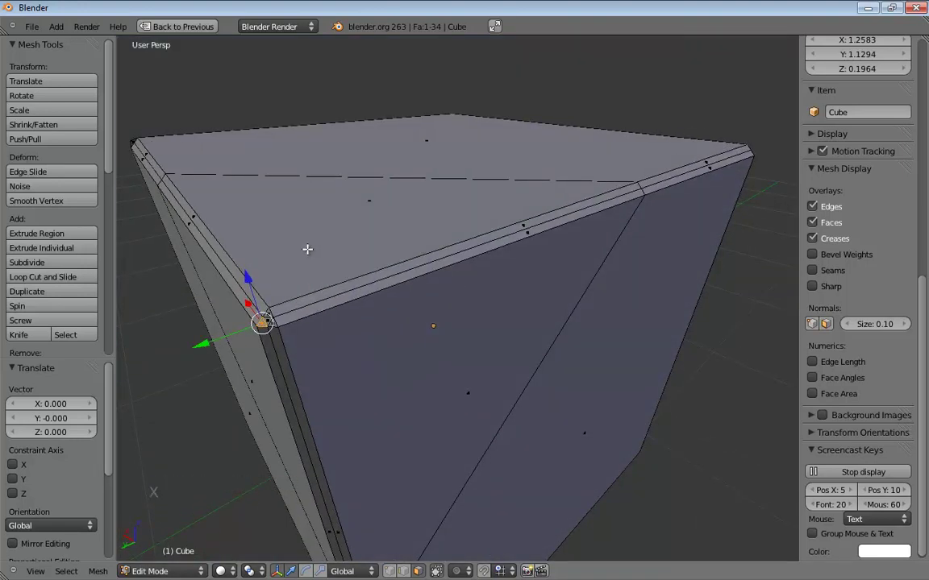
pyautogui.moveTo(318, 252); pyautogui.dragTo(355, 244, button='middle')
pyautogui.scroll(-1, 356, 241)
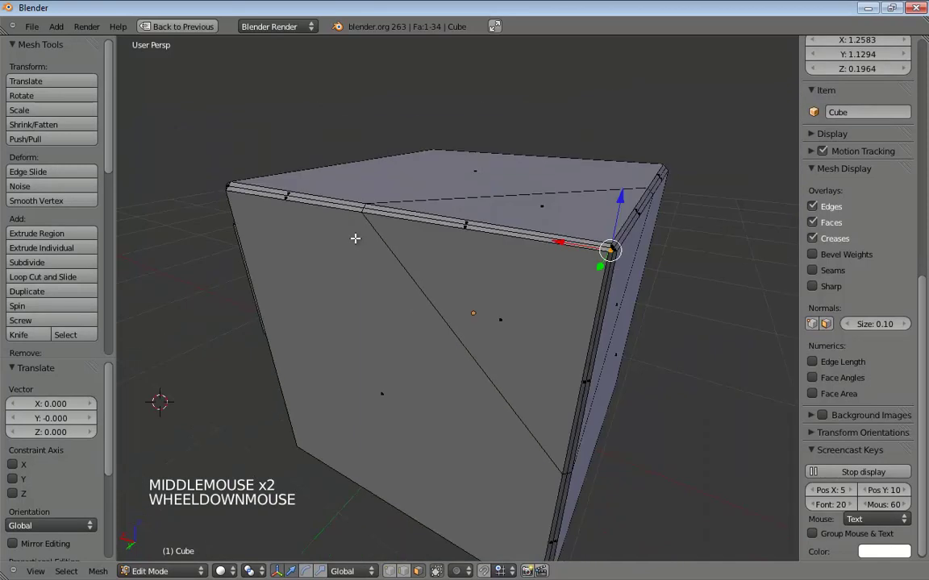
# - Undo the triangle selection and the subdivision of the bevel faces
pyautogui.hotkey('ctrl', 'z')
pyautogui.hotkey('ctrl', 'z')
pyautogui.hotkey('ctrl', 'z')
pyautogui.keyDown('ctrl'); pyautogui.scroll(-1, 439, 241); pyautogui.keyUp('ctrl')
pyautogui.keyDown('ctrl'); pyautogui.moveTo(439, 240); pyautogui.dragTo(425, 246, button='middle'); pyautogui.keyUp('ctrl')
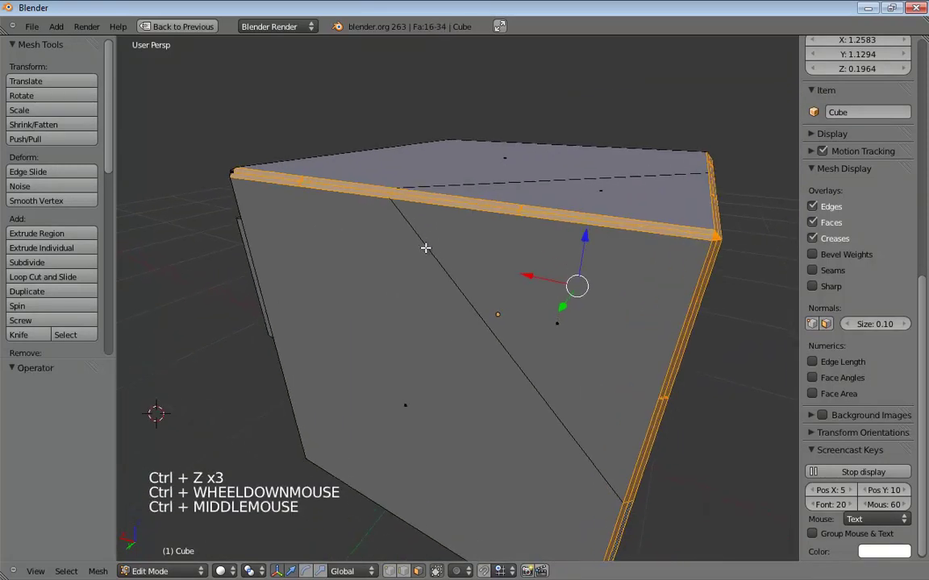
pyautogui.scroll(-1, 461, 251)
pyautogui.hotkey('ctrl', 'z')
pyautogui.hotkey('ctrl', 'z')
pyautogui.moveTo(483, 246); pyautogui.dragTo(541, 241, button='middle')
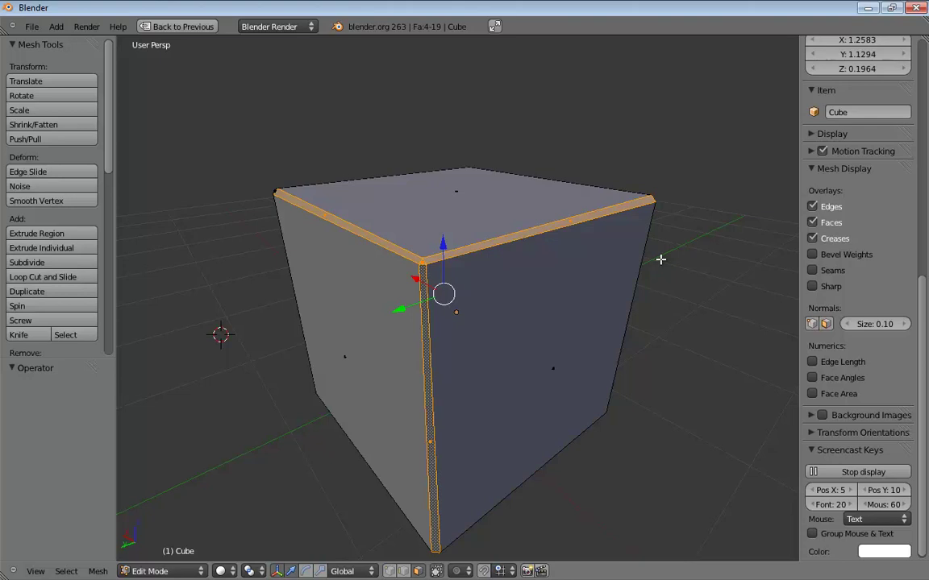
# - Undo the bevel face selections and the corner bevel, back to the three selected cube edges
pyautogui.hotkey('ctrl', 'z')
pyautogui.hotkey('ctrl', 'z')
pyautogui.hotkey('ctrl', 'z')
pyautogui.hotkey('ctrl', 'z')
pyautogui.hotkey('ctrl', 'z')
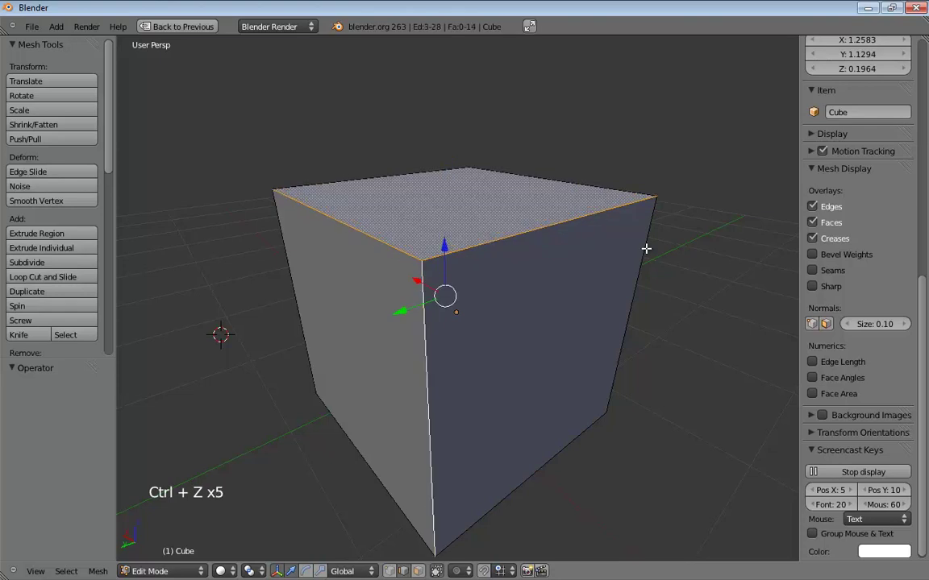
# - Bevel the three selected corner edges with a Percentage of 0.030 and inspect the mesh from several sides
pyautogui.press('w')
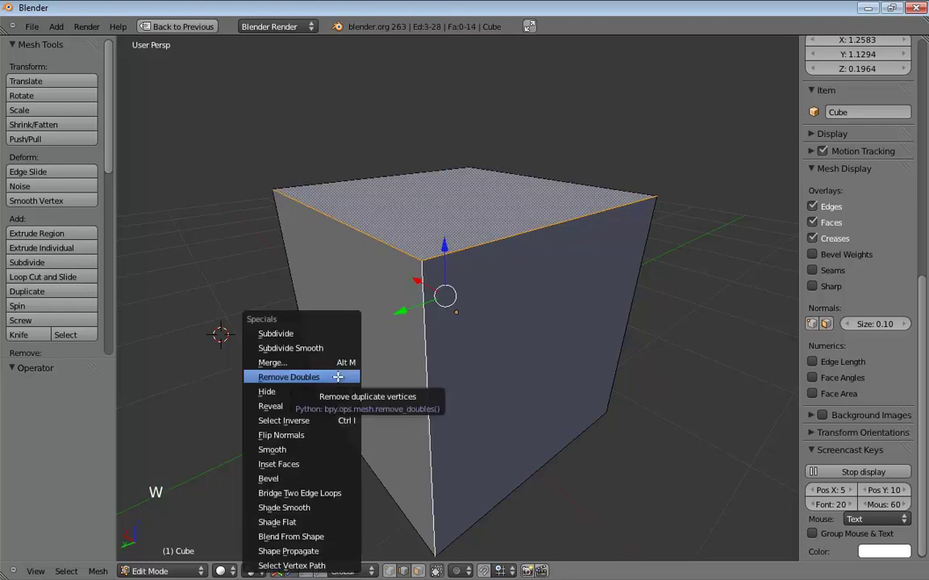
pyautogui.click(281, 481)
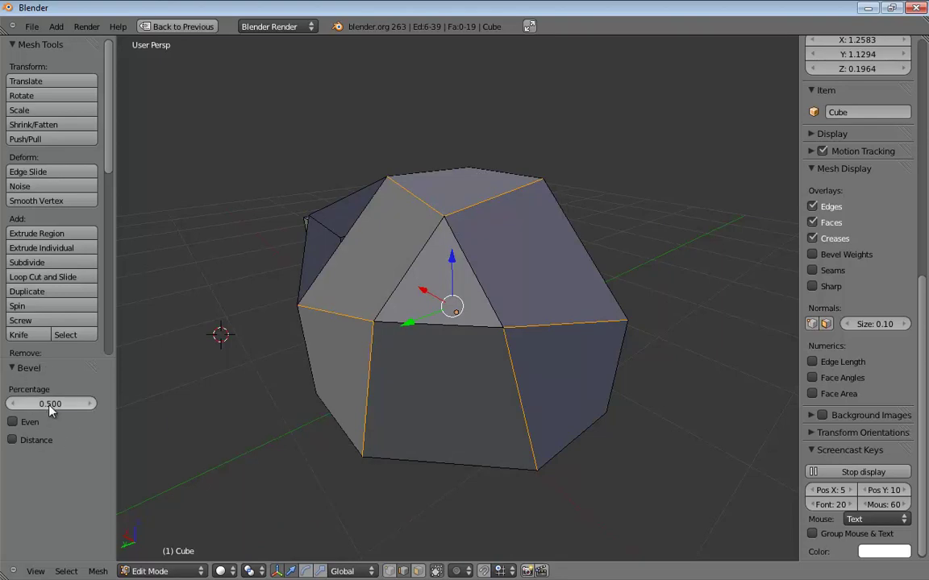
pyautogui.moveTo(42, 409); pyautogui.dragTo(8, 407)
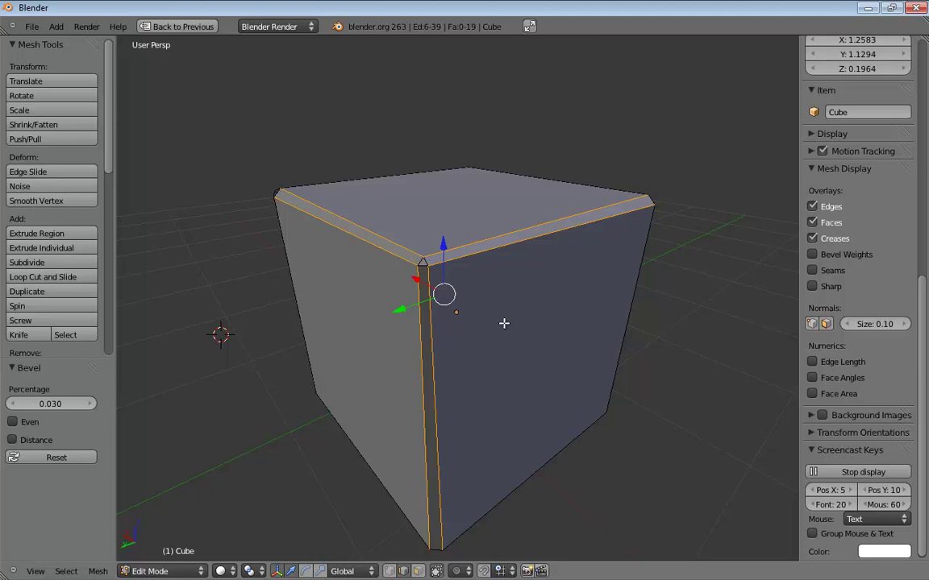
pyautogui.moveTo(504, 323); pyautogui.dragTo(574, 338, button='middle')
pyautogui.scroll(-2, 431, 341)
pyautogui.moveTo(431, 341); pyautogui.dragTo(460, 373, button='middle')
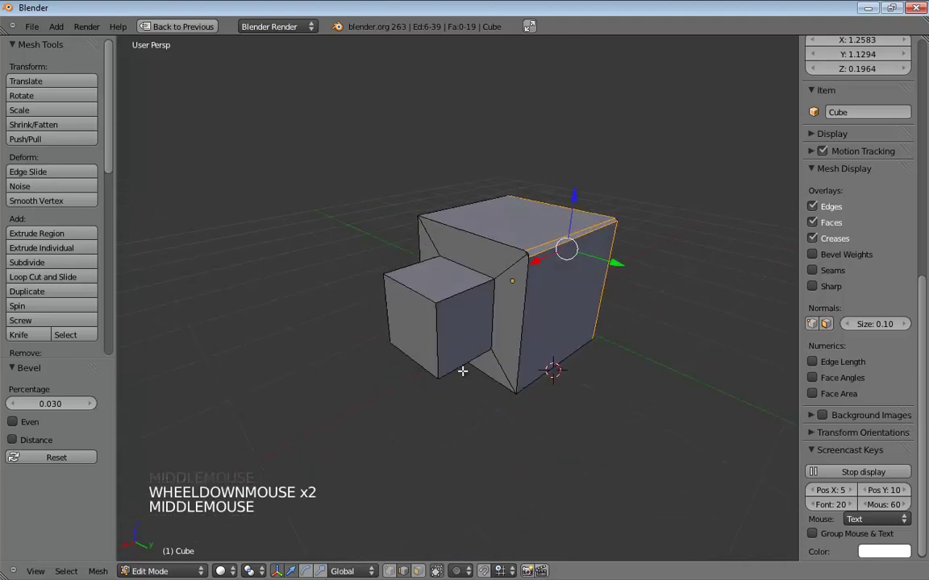
pyautogui.moveTo(397, 305); pyautogui.dragTo(578, 407, button='middle')
pyautogui.scroll(3, 556, 398)
pyautogui.scroll(-1, 558, 398)
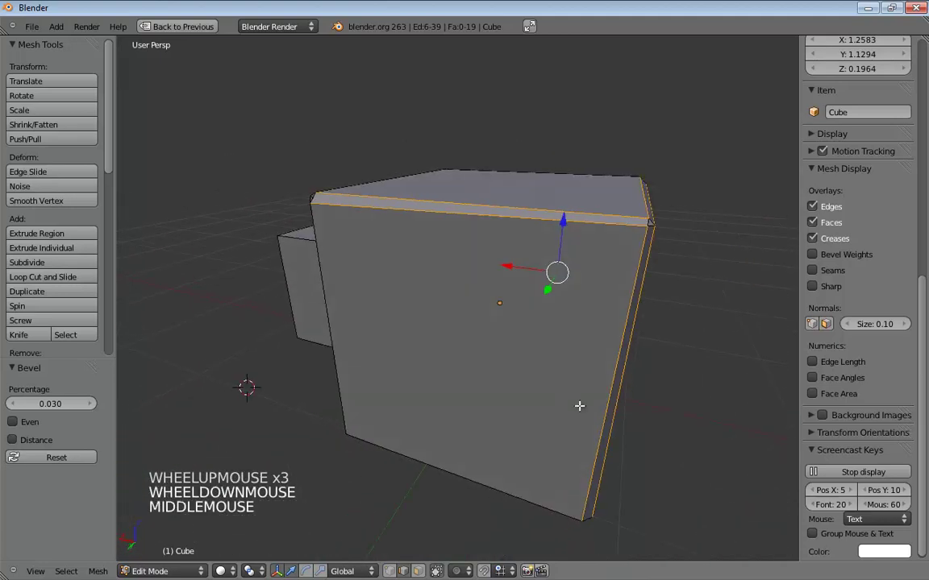
# - Leave Edit Mode and start a new scene by reloading the start-up file
pyautogui.press('Tab')
pyautogui.hotkey('ctrl', 'n')
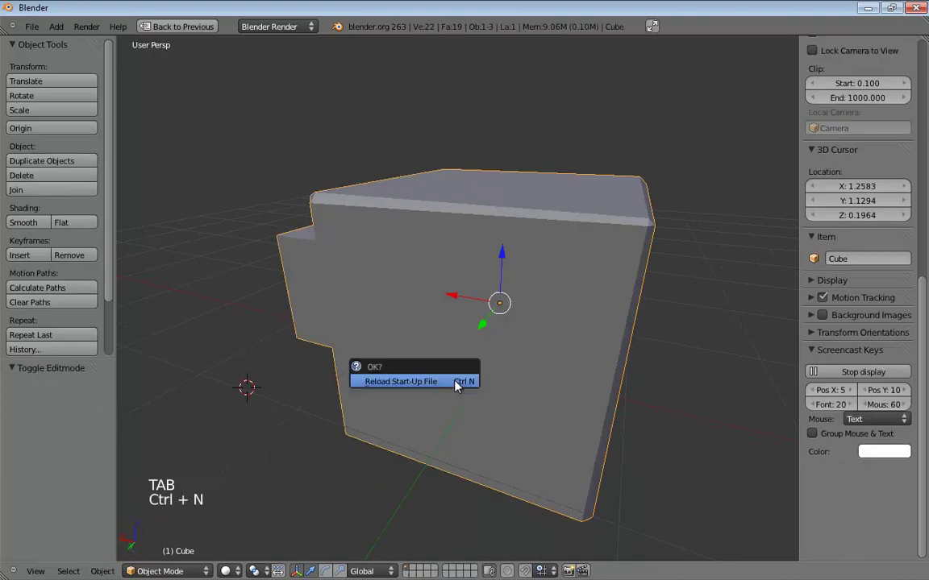
pyautogui.click(456, 382)
# - With the default cube in Edit Mode, switch to edge selection and bevel all of its selected edges
pyautogui.scroll(5, 520, 324)
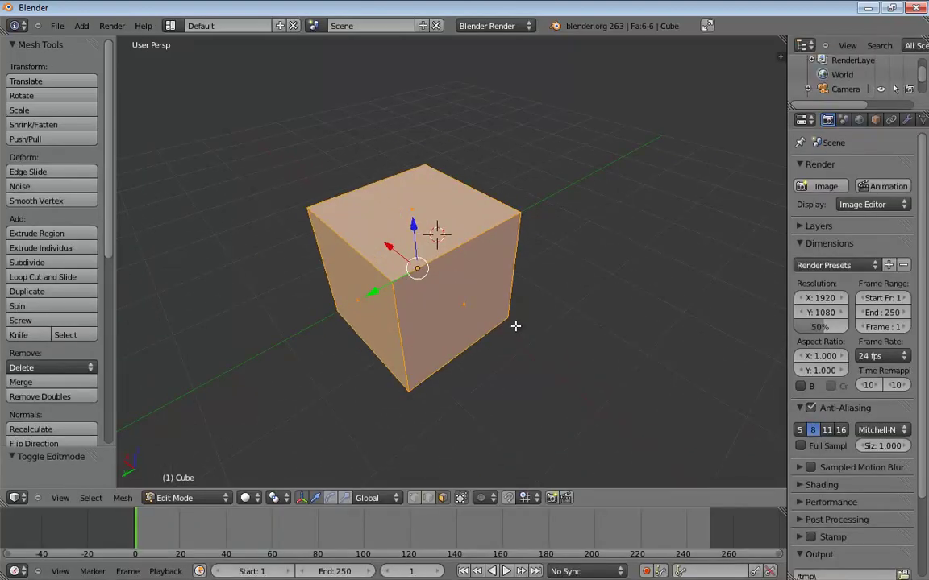
pyautogui.hotkey('ctrl', 'Tab')
pyautogui.click(475, 317)
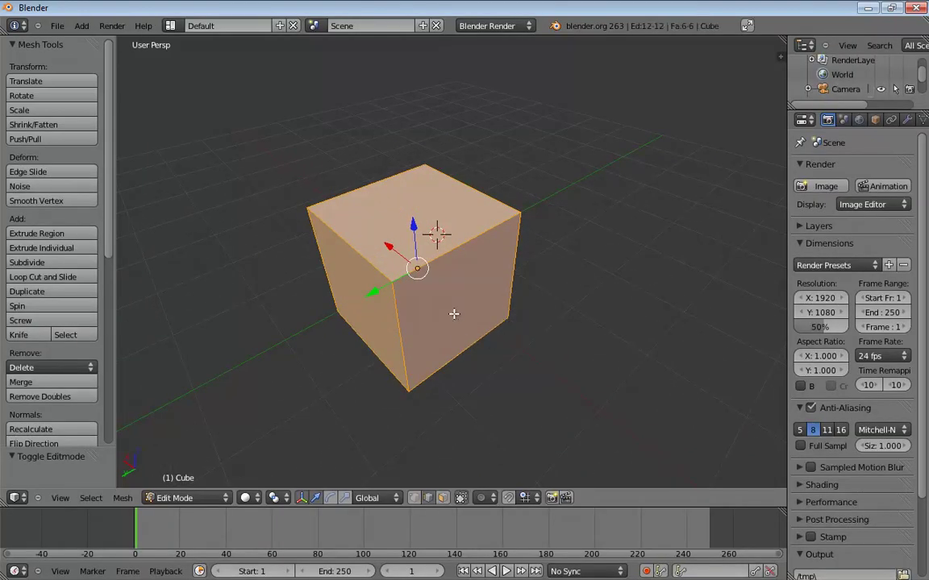
pyautogui.press('w')
pyautogui.click(446, 315)
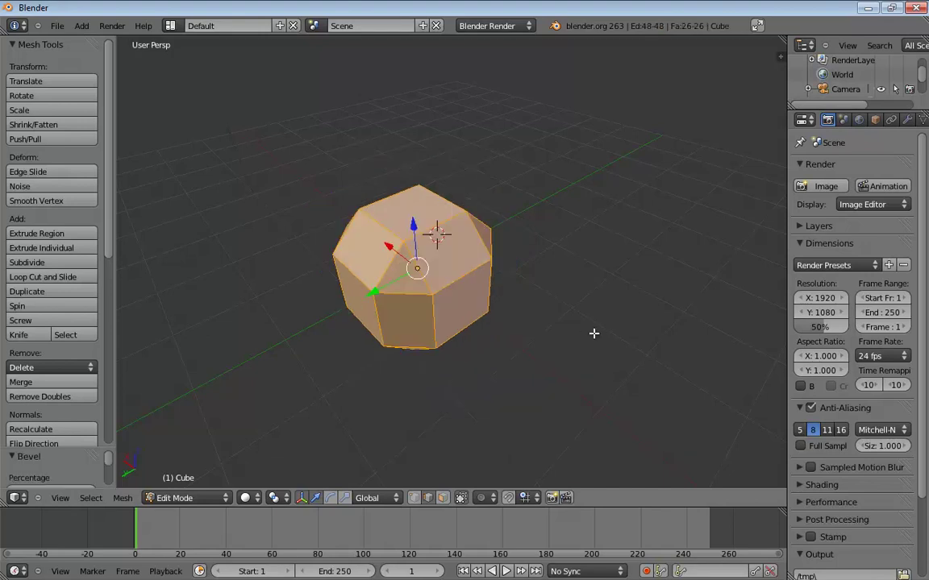
# - Set the Bevel Percentage of the cube's edges to 0.040
pyautogui.moveTo(593, 333); pyautogui.dragTo(545, 279, button='middle')
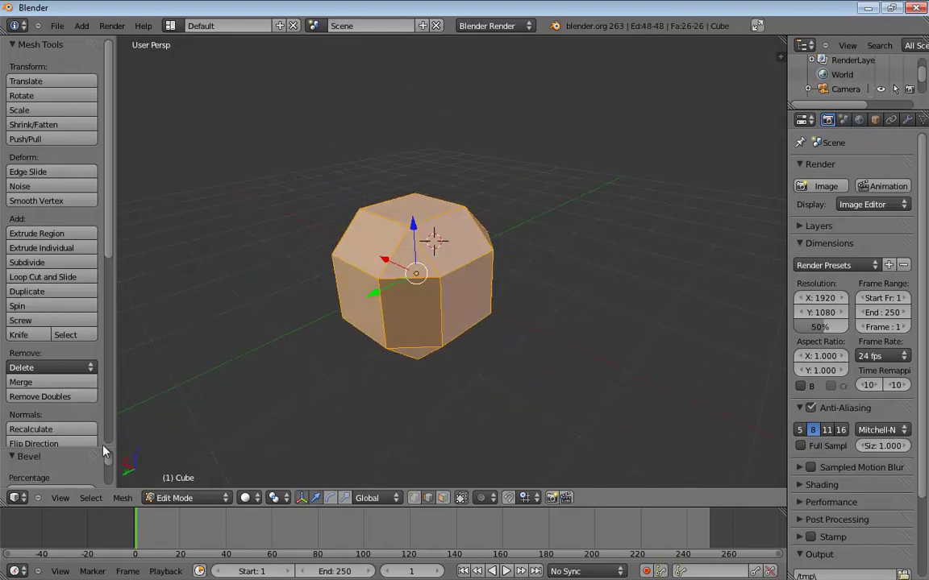
pyautogui.scroll(-2, 105, 468)
pyautogui.moveTo(75, 468); pyautogui.dragTo(20, 469)
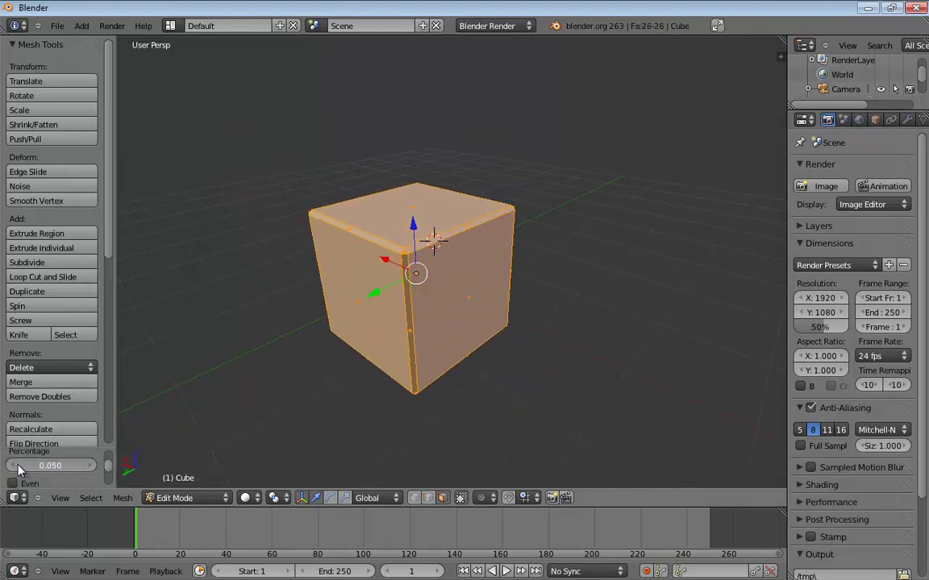
pyautogui.click(18, 466)
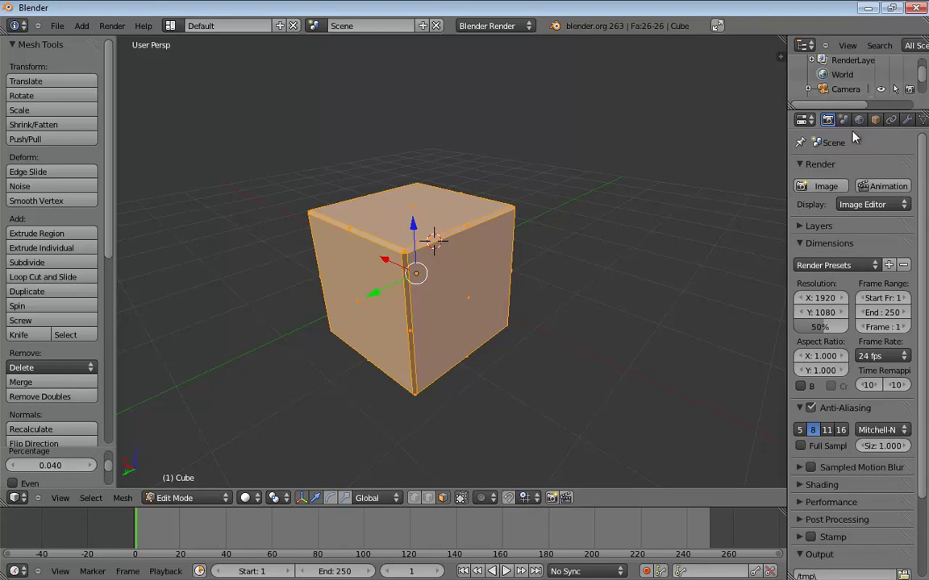
# - Add a Subdivision Surface modifier to the bevelled cube, leave Edit Mode and set its View subdivisions to 3
pyautogui.click(907, 119)
pyautogui.click(859, 171)
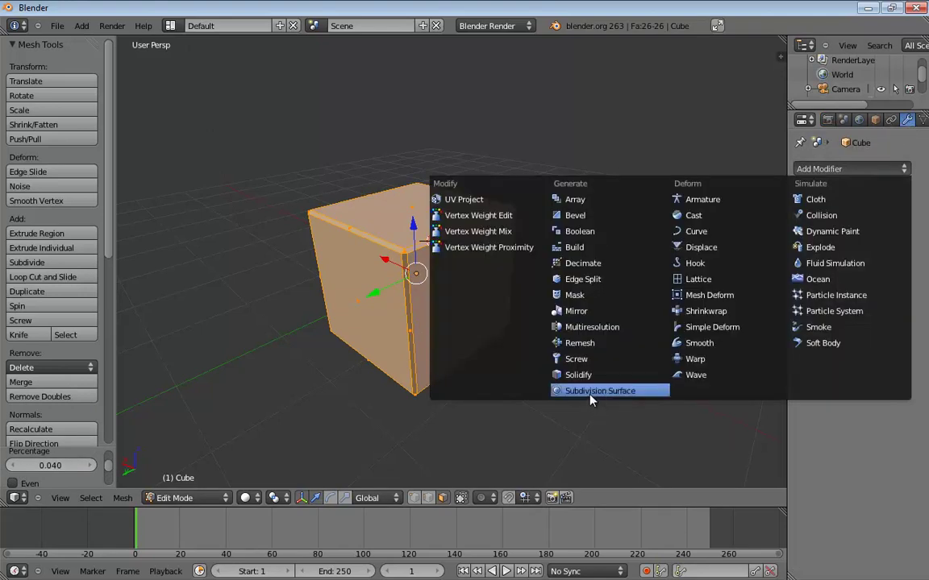
pyautogui.click(590, 392)
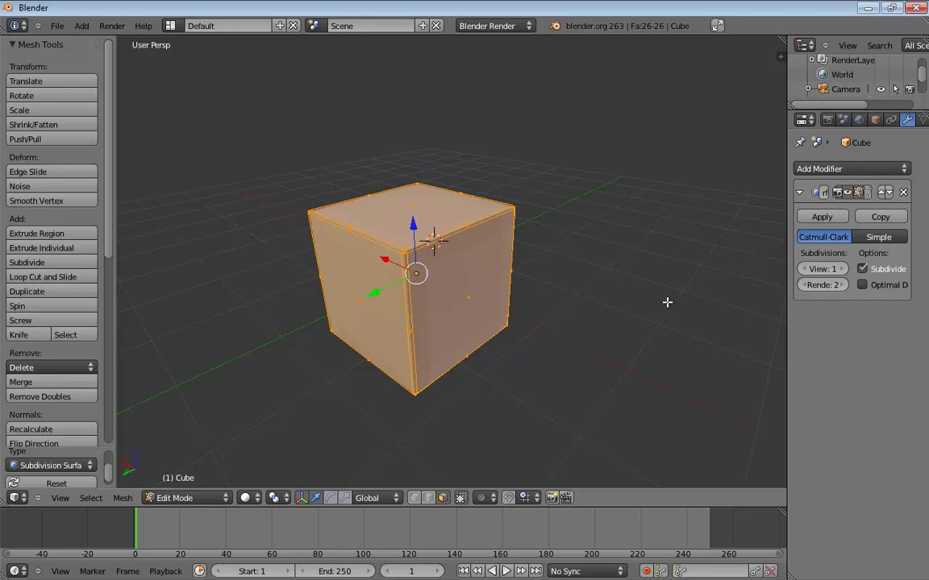
pyautogui.press('Tab')
pyautogui.click(842, 268)
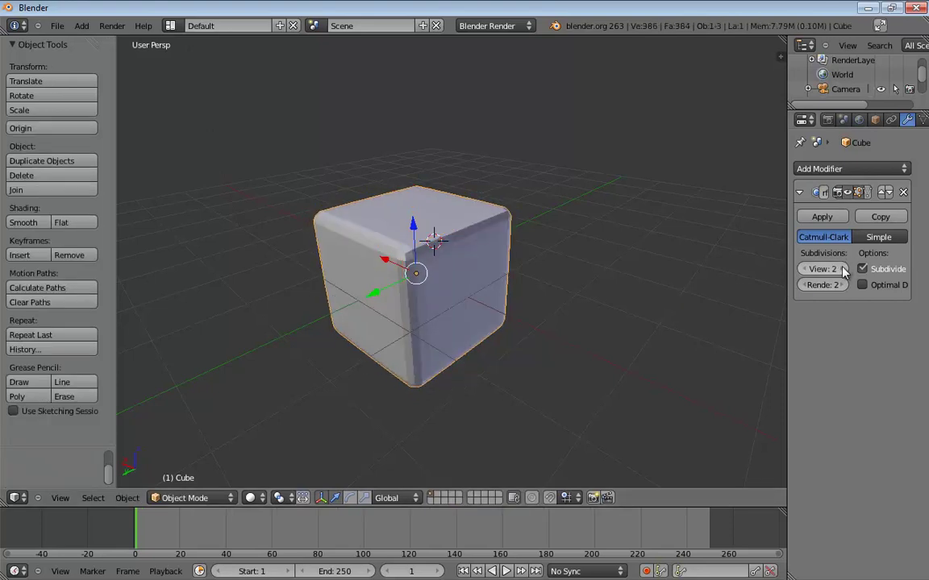
pyautogui.click(842, 268)
# - Inspect the cube's rounded corner and compare it with the modifier's viewport display switched off and back on
pyautogui.scroll(4, 574, 276)
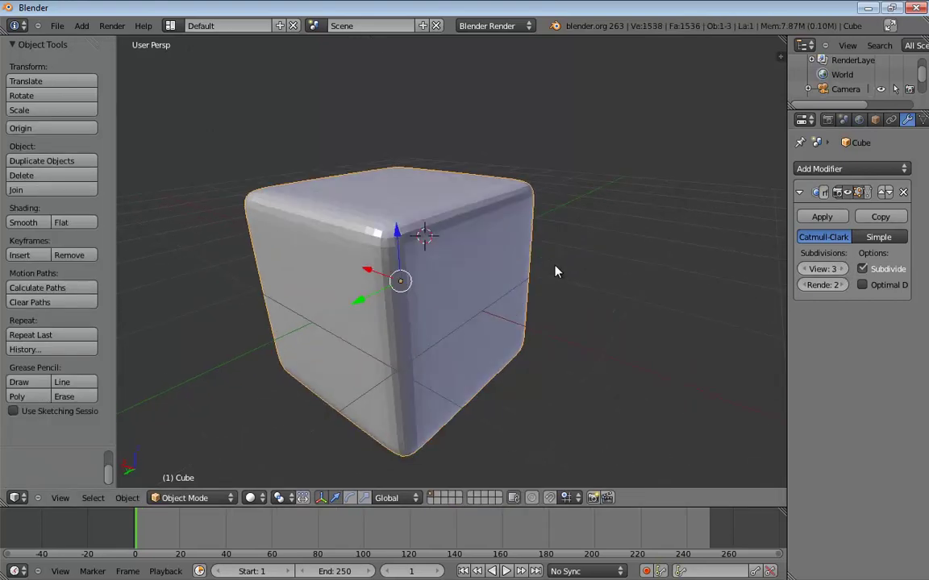
pyautogui.moveTo(555, 270); pyautogui.dragTo(454, 249, button='middle')
pyautogui.scroll(2, 469, 243)
pyautogui.moveTo(278, 240); pyautogui.dragTo(325, 239, button='middle')
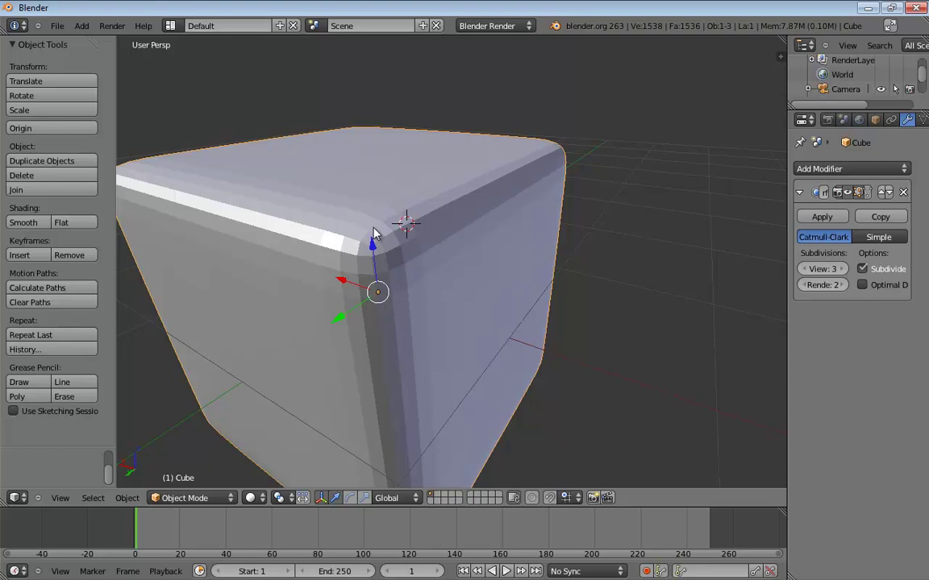
pyautogui.moveTo(373, 234); pyautogui.dragTo(633, 238, button='middle')
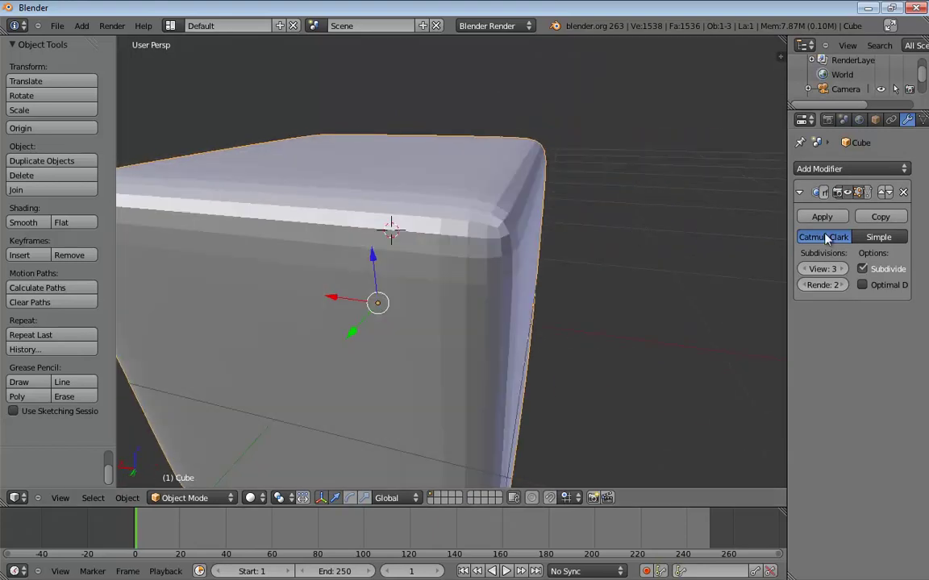
pyautogui.click(856, 192)
pyautogui.moveTo(578, 243); pyautogui.dragTo(729, 253, button='middle')
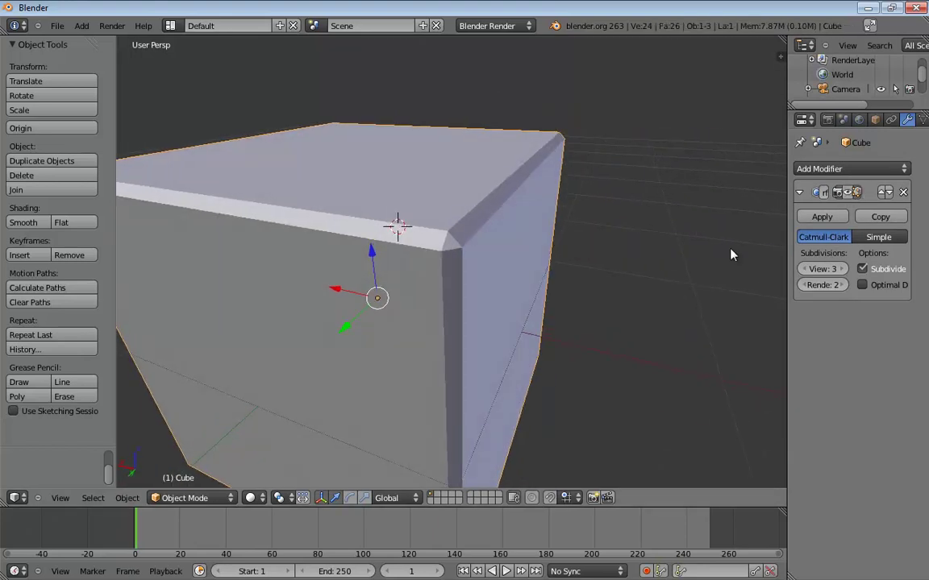
pyautogui.click(856, 192)
pyautogui.moveTo(721, 315); pyautogui.dragTo(562, 336, button='middle')
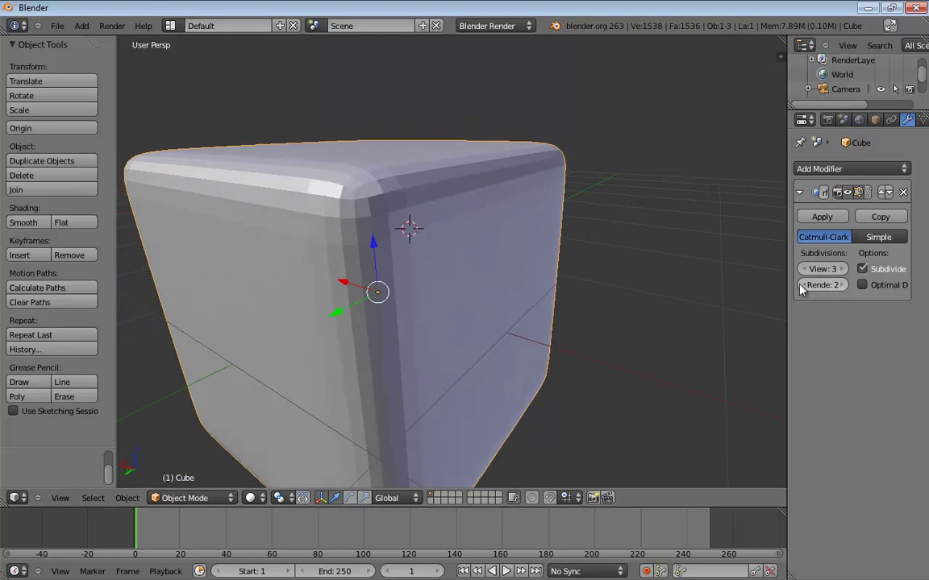
# - Raise the modifier's View subdivisions to 6, inspect the cube's surface, and reduce them to 5
pyautogui.click(843, 269)
pyautogui.click(842, 269)
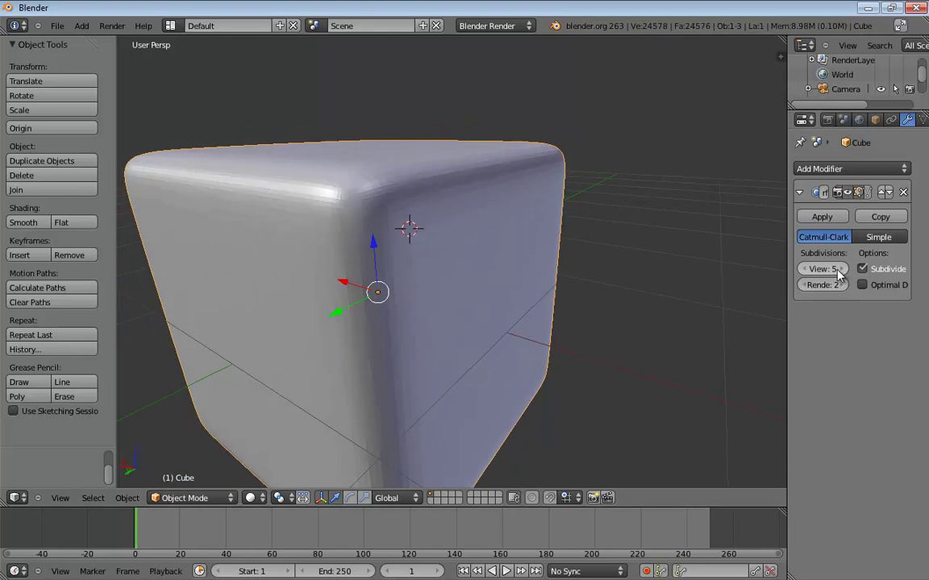
pyautogui.click(842, 270)
pyautogui.moveTo(631, 290); pyautogui.dragTo(609, 311, button='middle')
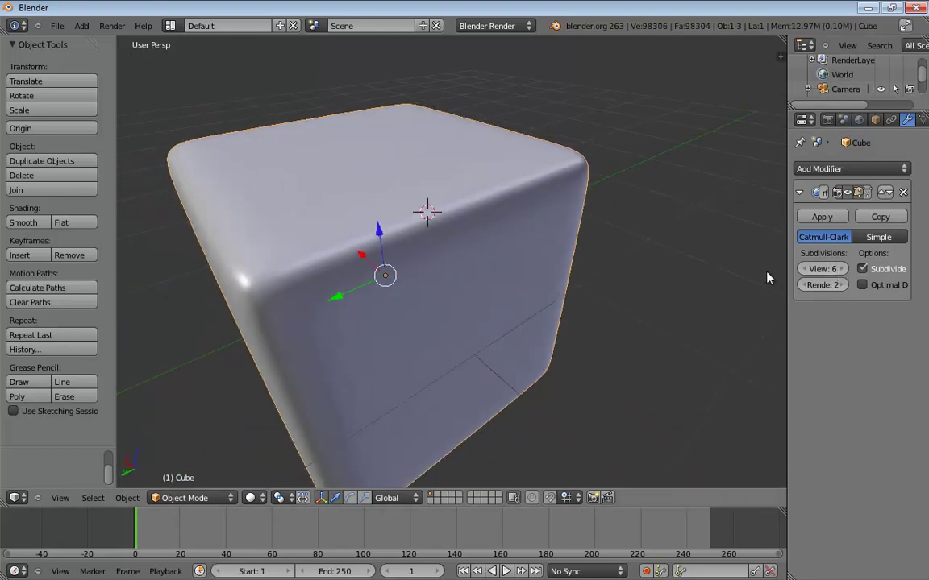
pyautogui.click(802, 270)
pyautogui.moveTo(383, 300); pyautogui.dragTo(331, 278, button='middle')
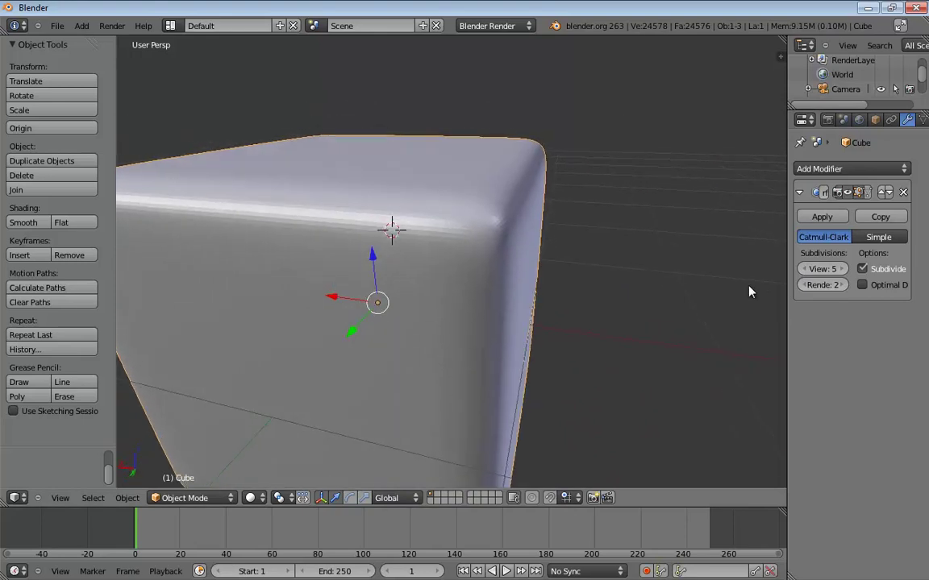
# - Lower the View subdivisions to 3 and raise them back to 5 to compare the smoothness of the edges
pyautogui.click(804, 269)
pyautogui.click(803, 270)
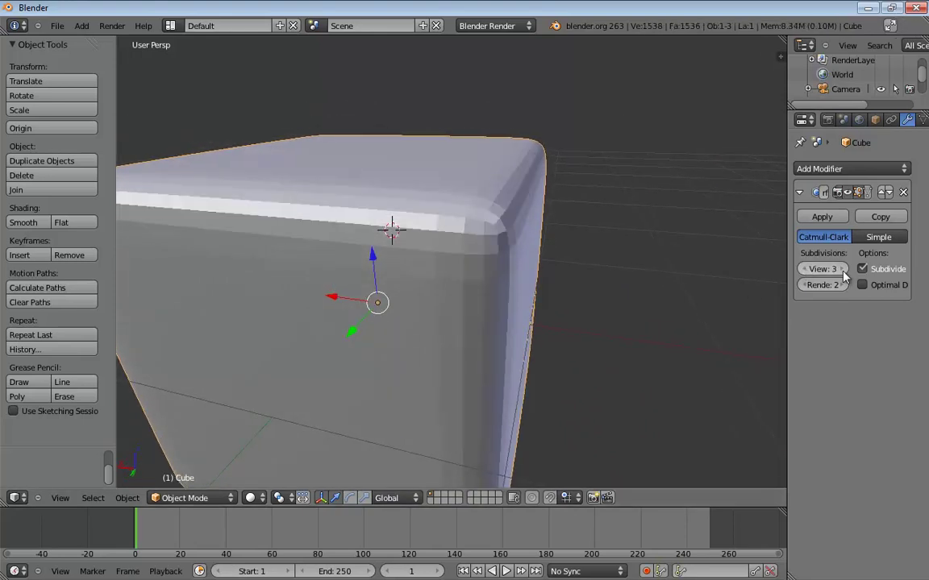
pyautogui.click(842, 270)
pyautogui.click(842, 269)
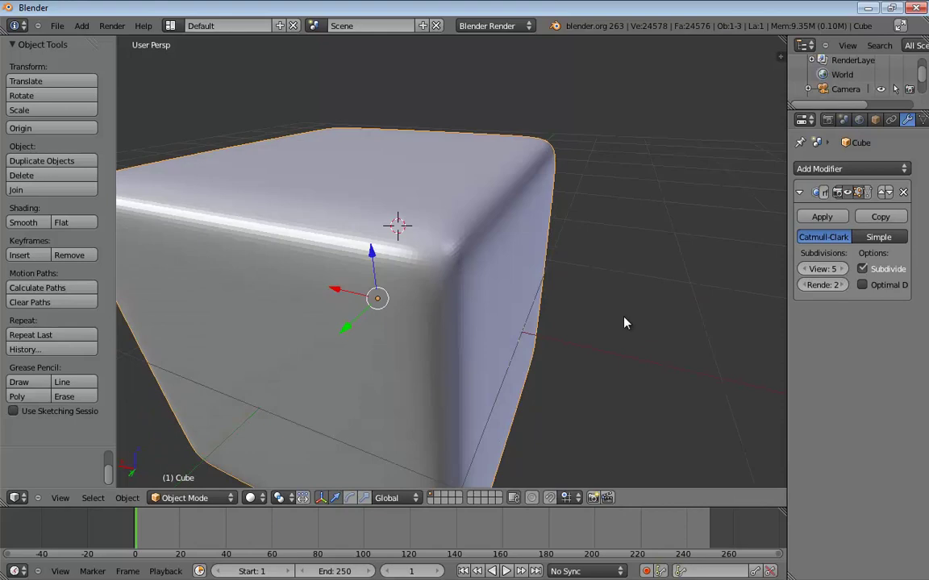
pyautogui.scroll(-3, 624, 322)
pyautogui.moveTo(624, 322); pyautogui.dragTo(567, 326, button='middle')
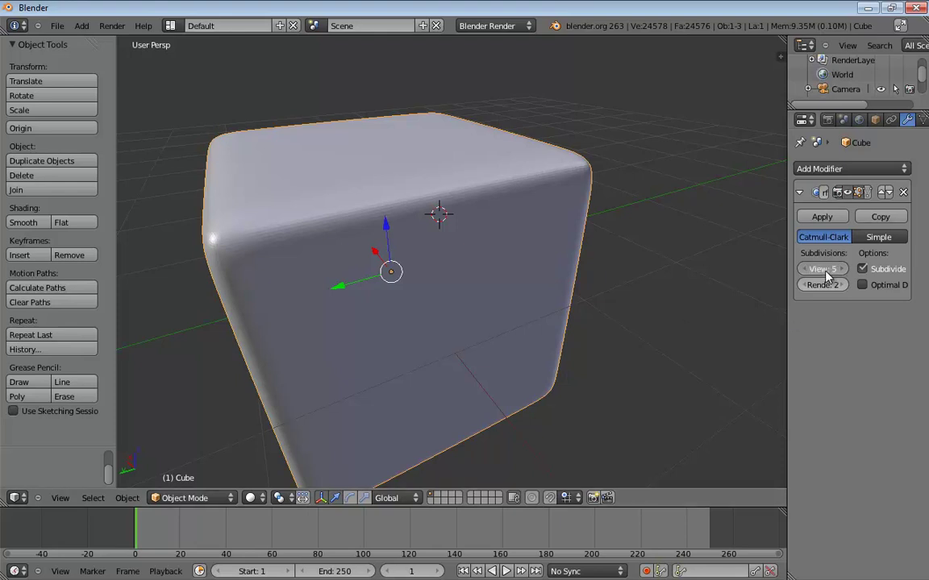
# - Set the View subdivisions back to 3 and examine the cube's faceted corner and edges up close
pyautogui.click(803, 268)
pyautogui.click(803, 268)
pyautogui.moveTo(742, 301); pyautogui.dragTo(499, 333, button='middle')
pyautogui.scroll(-8, 523, 324)
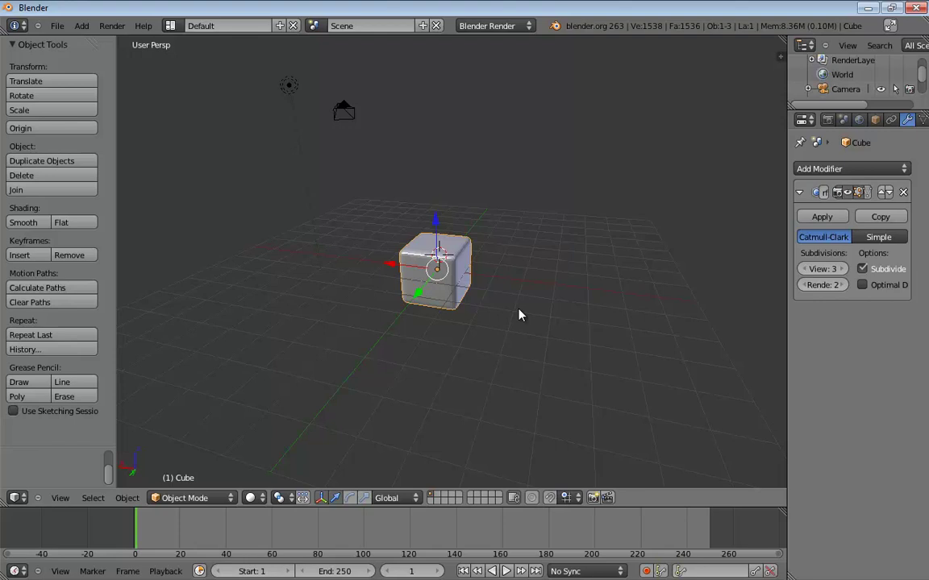
pyautogui.moveTo(519, 315); pyautogui.dragTo(548, 332, button='middle')
pyautogui.scroll(6, 547, 331)
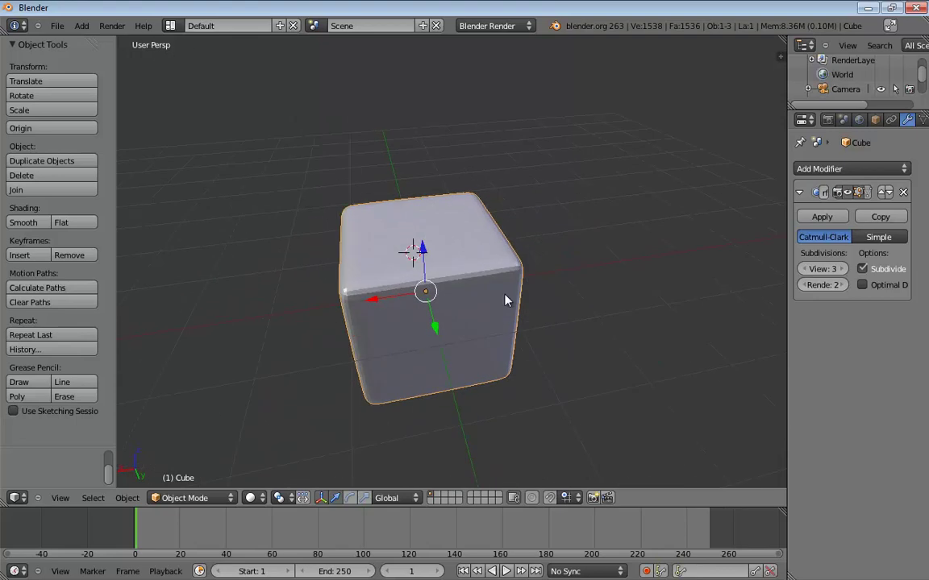
pyautogui.scroll(3, 459, 266)
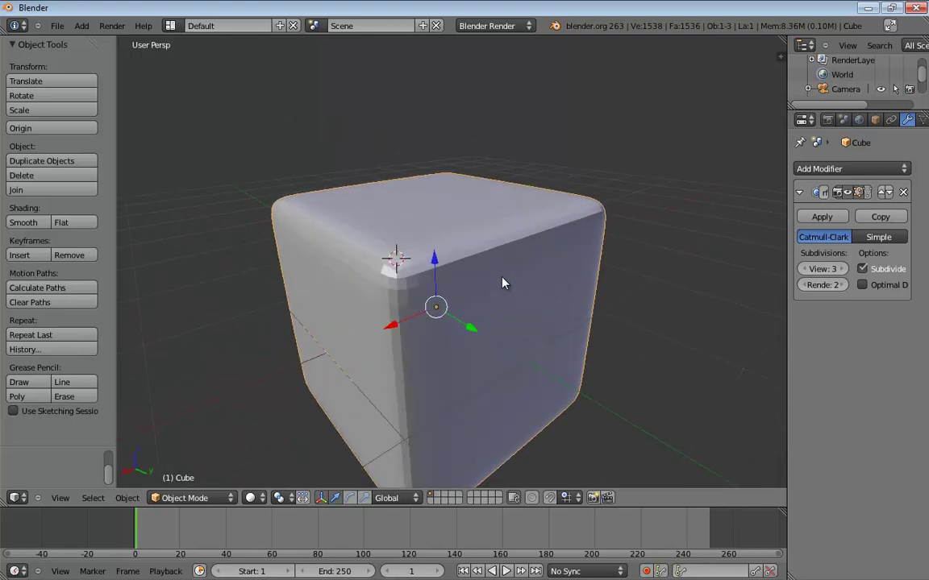
pyautogui.scroll(4, 436, 276)
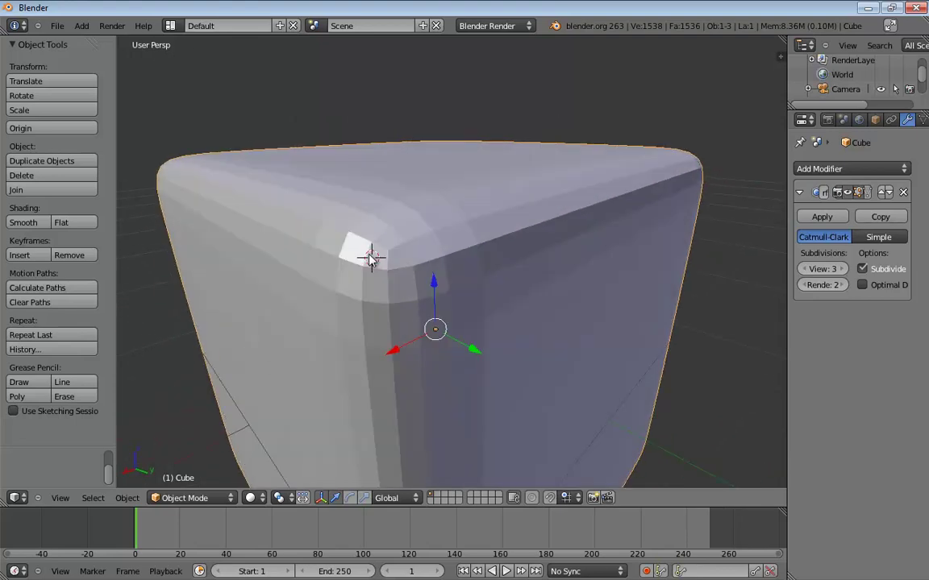
pyautogui.scroll(4, 457, 272)
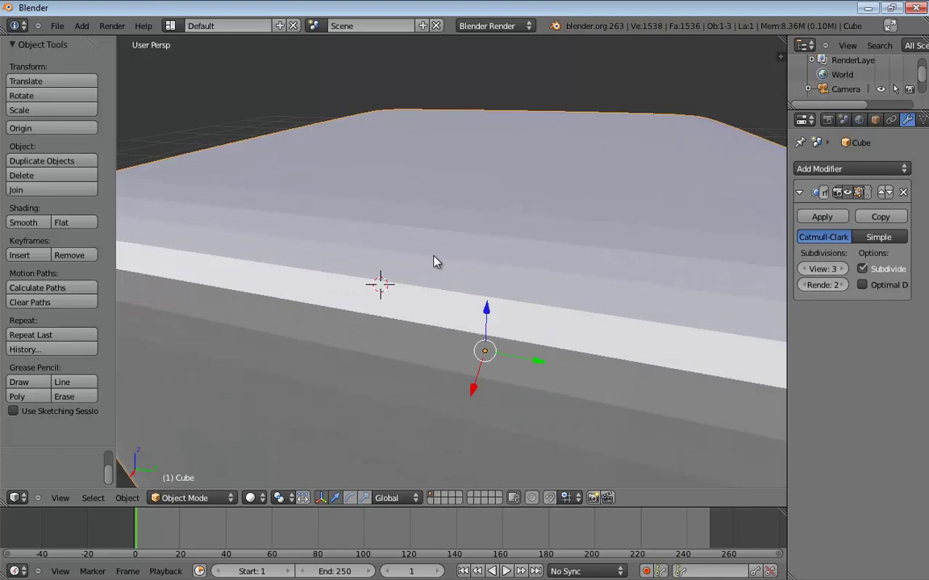
# - Raise the cube's View subdivisions to 5, check the corner, and return them to 3
pyautogui.hotkey('ctrl', '5')
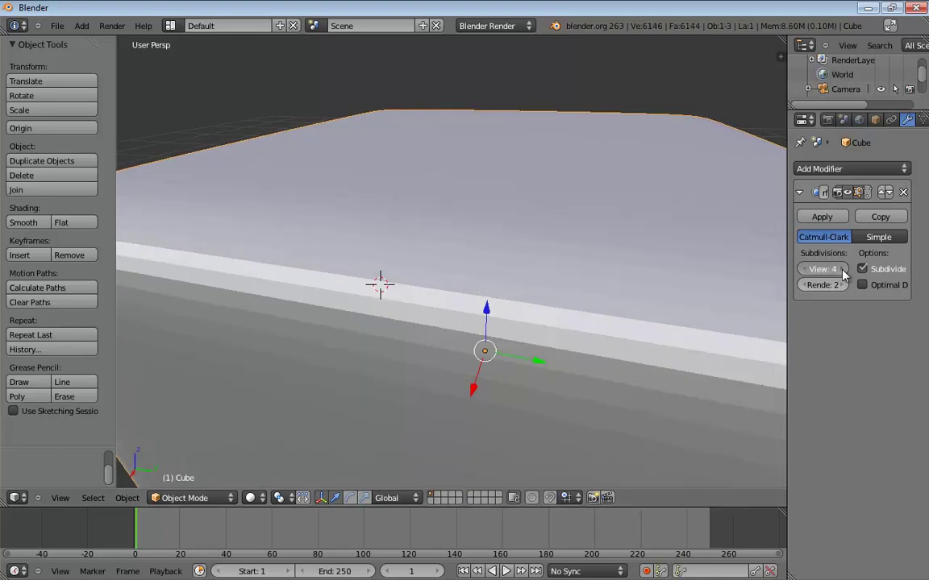
pyautogui.scroll(-6, 518, 265)
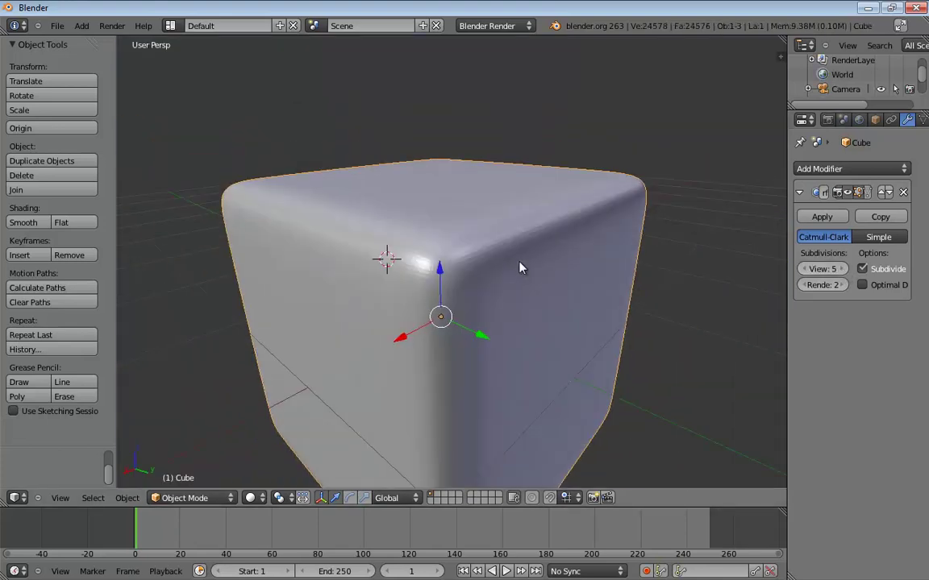
pyautogui.click(804, 268)
pyautogui.click(804, 268)
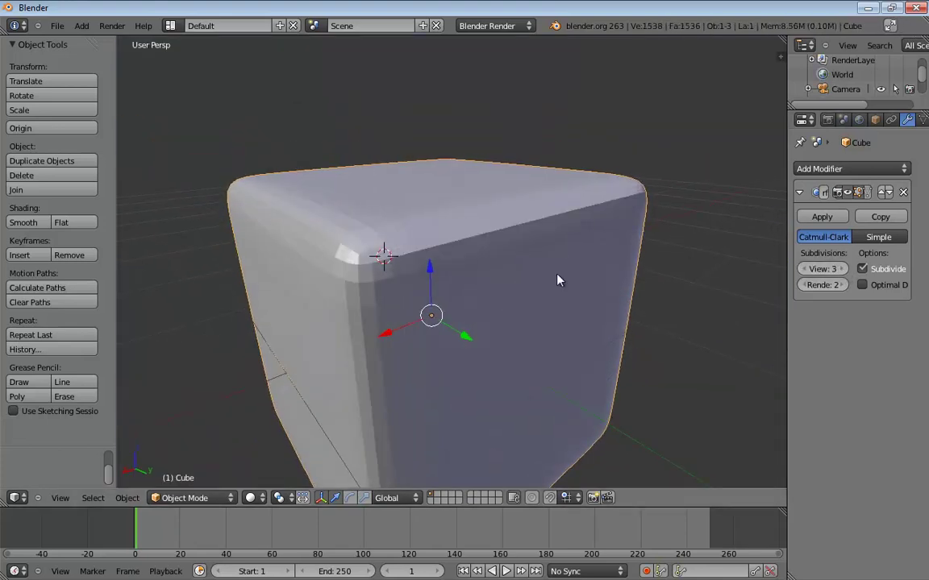
# - Delete the bevelled, subdivided cube from the scene
pyautogui.moveTo(559, 280); pyautogui.dragTo(567, 266, button='middle')
pyautogui.scroll(-3, 567, 266)
pyautogui.press('x')
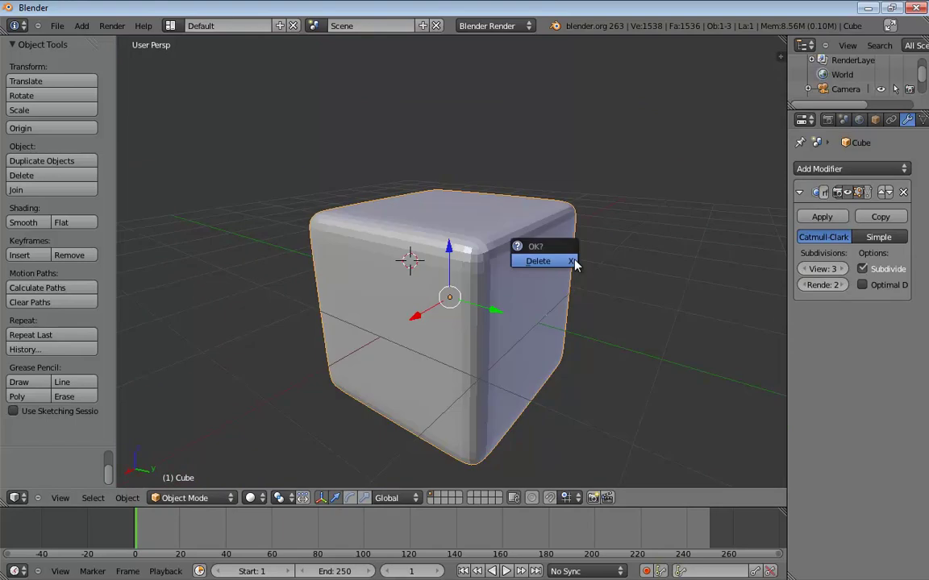
pyautogui.click(547, 262)
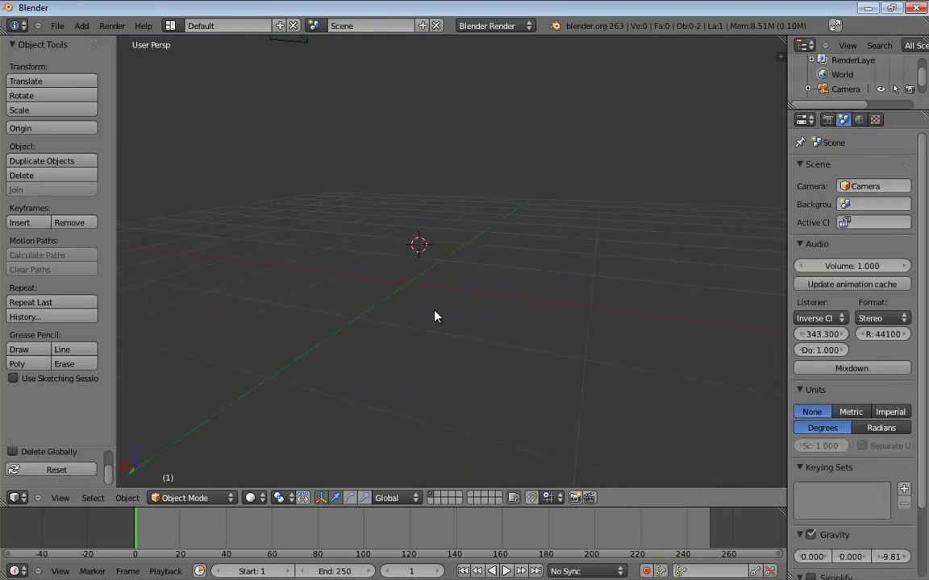
pyautogui.moveTo(434, 316); pyautogui.dragTo(378, 337, button='middle')
pyautogui.moveTo(297, 280); pyautogui.dragTo(570, 246, button='middle')
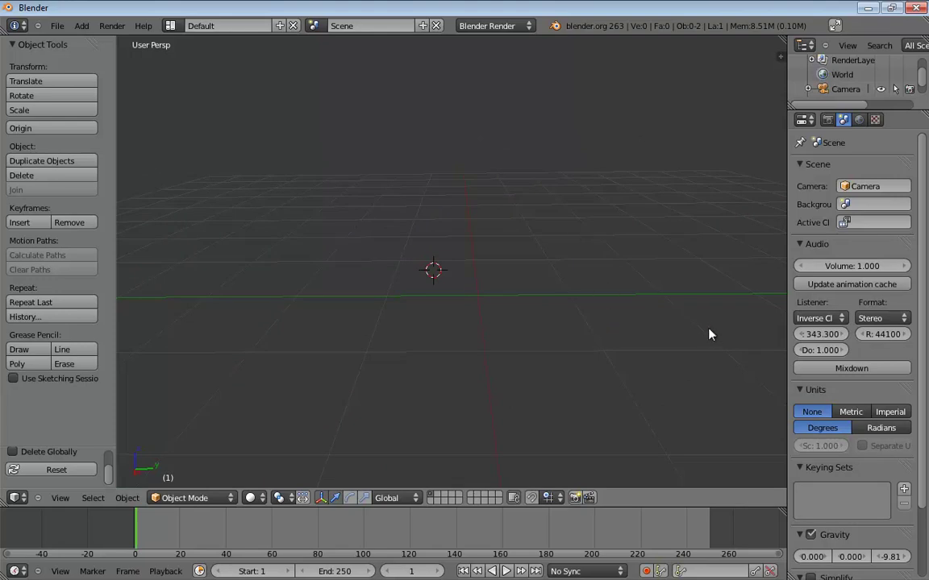
# - Reset the 3D cursor to the world origin by setting its X, Y and Z location to 0
pyautogui.press('n')
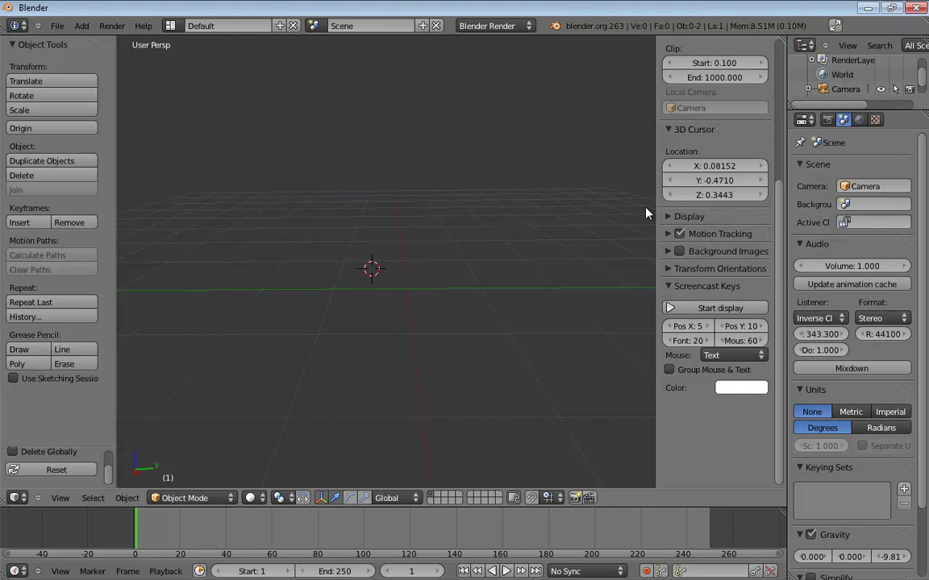
pyautogui.click(728, 167)
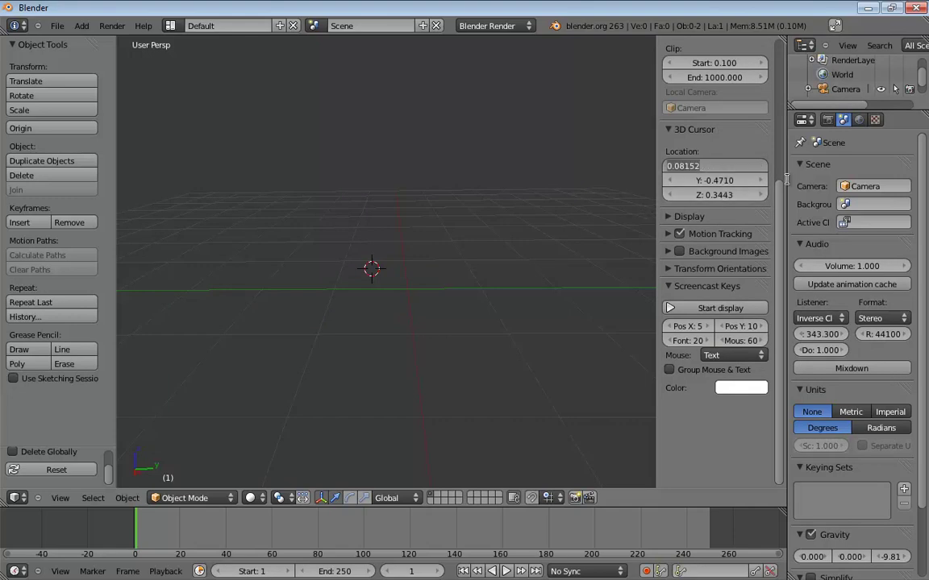
pyautogui.write('0')
pyautogui.press('Tab')
pyautogui.write('0')
pyautogui.press('Tab')
pyautogui.write('0')
pyautogui.press('Return')
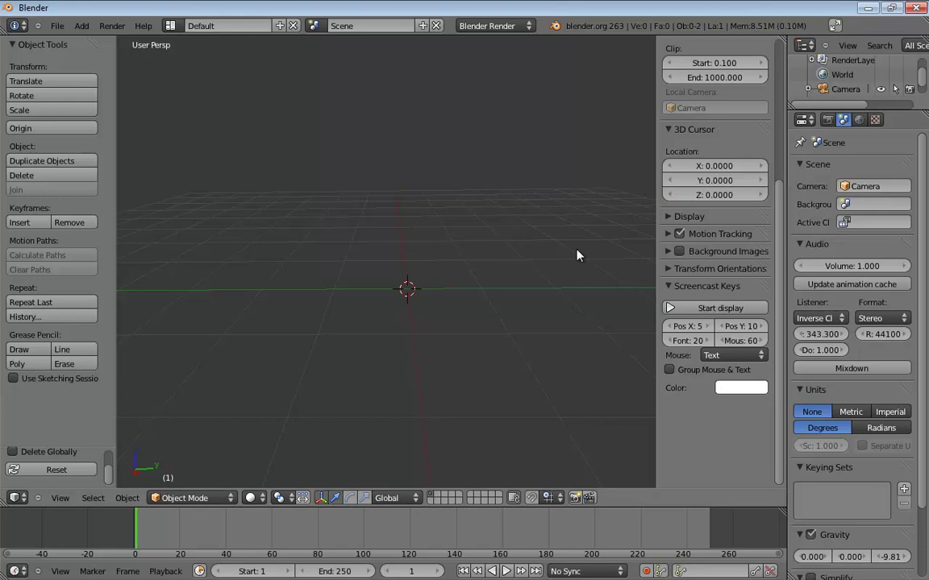
pyautogui.moveTo(591, 241); pyautogui.dragTo(714, 253, button='middle')
pyautogui.press('n')
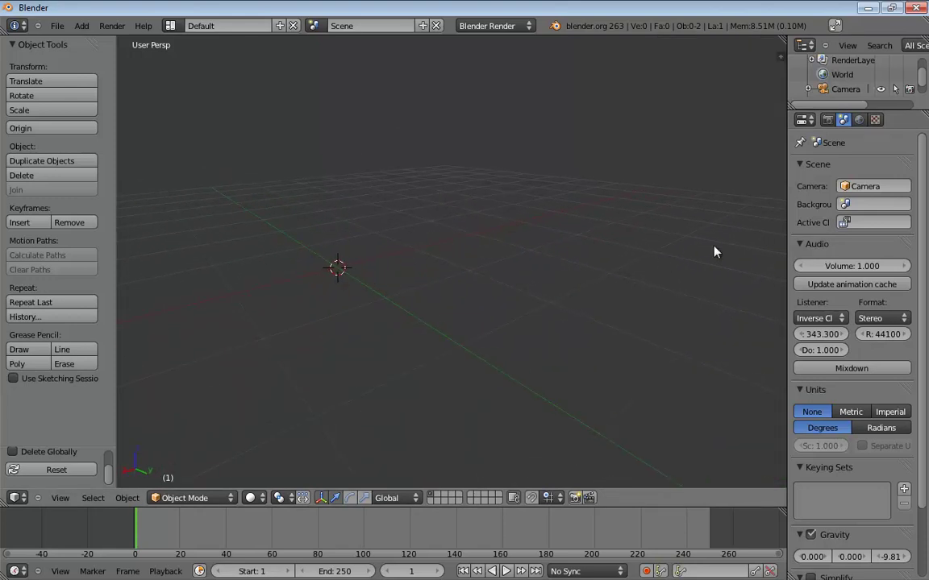
# - Add a mesh cube at the 3D cursor
pyautogui.moveTo(574, 260); pyautogui.dragTo(694, 329, button='middle')
pyautogui.moveTo(677, 380); pyautogui.dragTo(470, 303, button='middle')
pyautogui.hotkey('shift', 'a')
pyautogui.moveTo(470, 300)
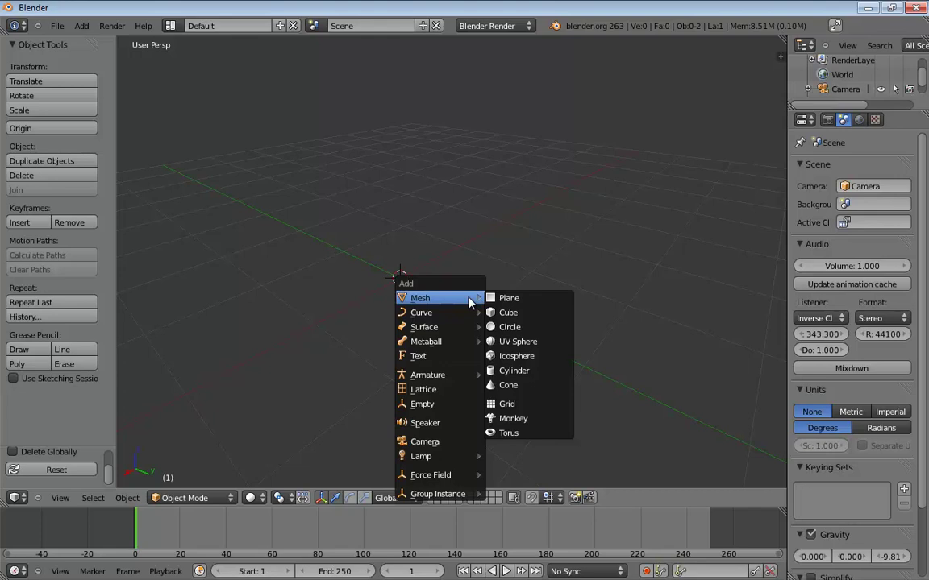
pyautogui.click(524, 316)
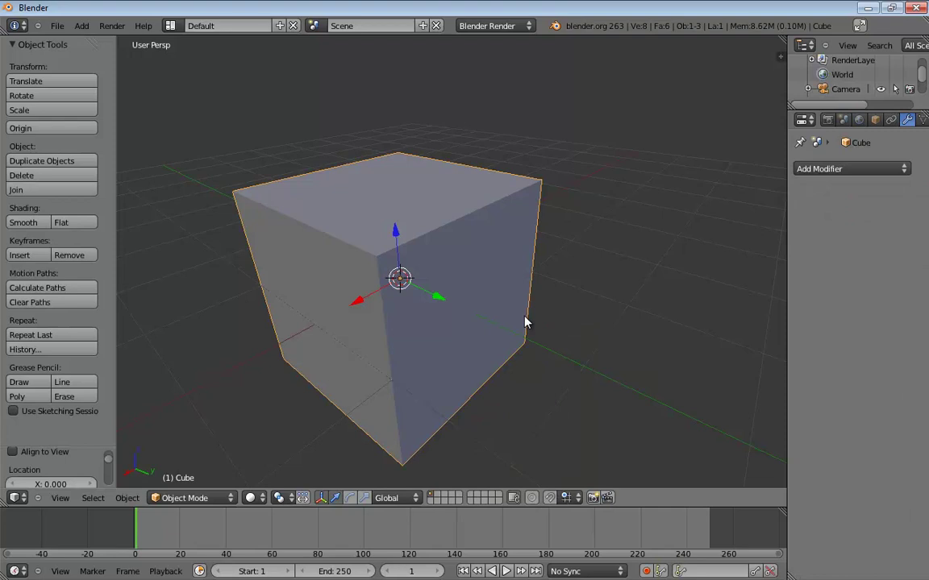
# - Move the cube straight up along the Z axis until it sits above the grid floor
pyautogui.press('g')
pyautogui.press('z')
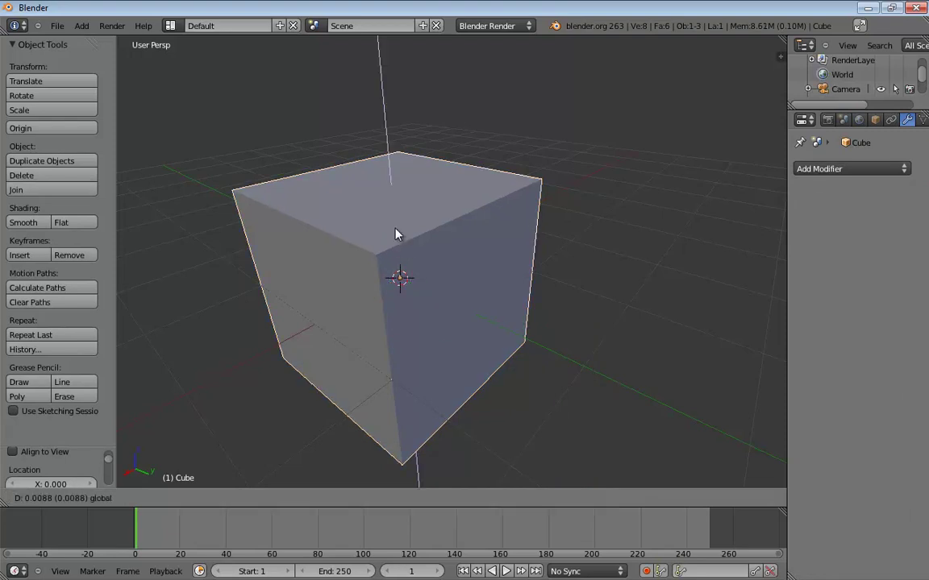
pyautogui.click(373, 54)
pyautogui.scroll(-5, 473, 193)
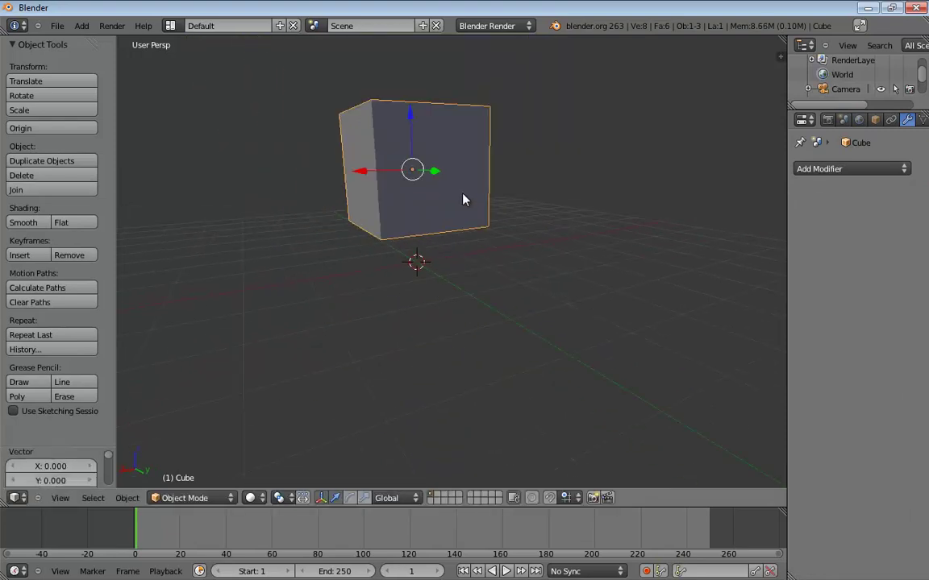
pyautogui.moveTo(460, 205); pyautogui.dragTo(479, 199, button='middle')
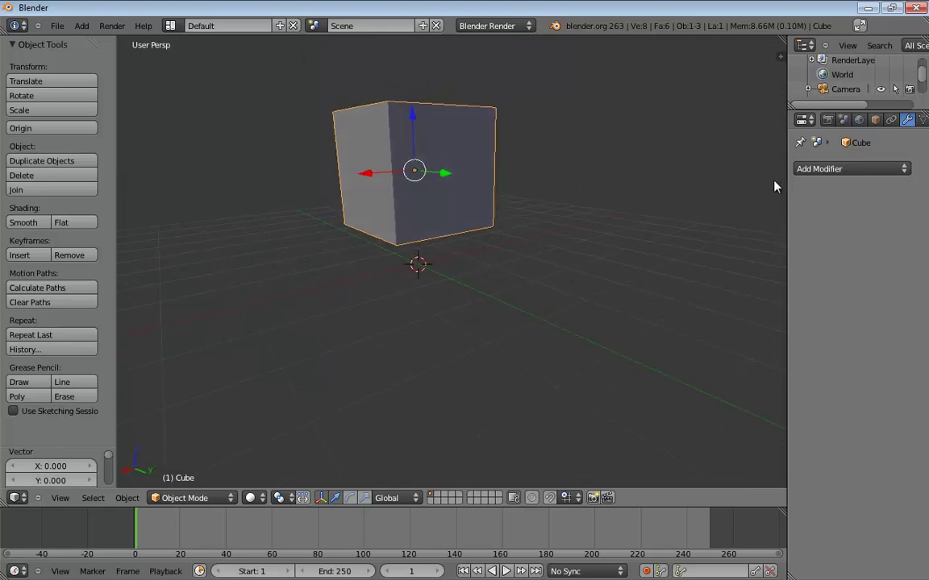
# - Add a Subdivision Surface modifier to the cube with 3 view subdivisions
pyautogui.click(822, 169)
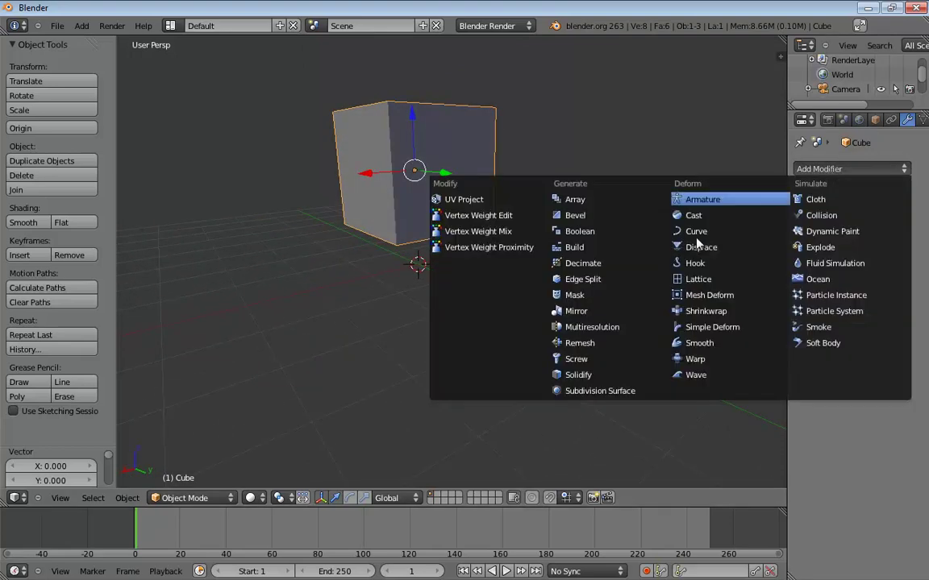
pyautogui.click(591, 389)
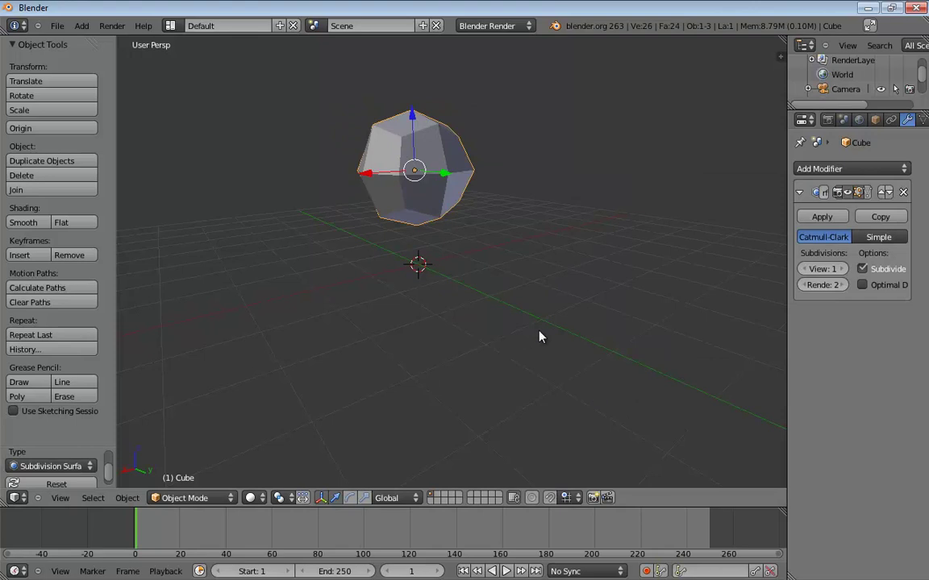
pyautogui.click(843, 269)
pyautogui.click(843, 269)
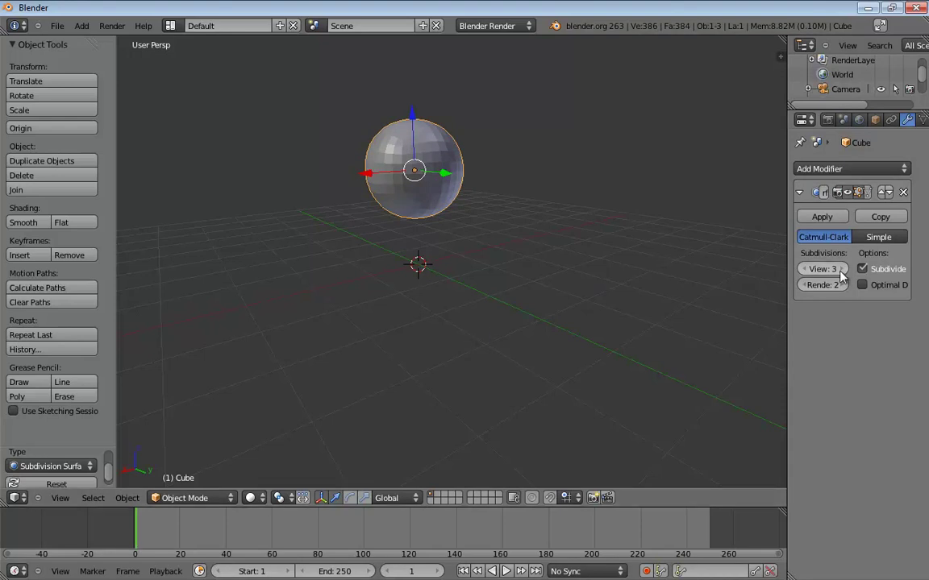
pyautogui.click(804, 274)
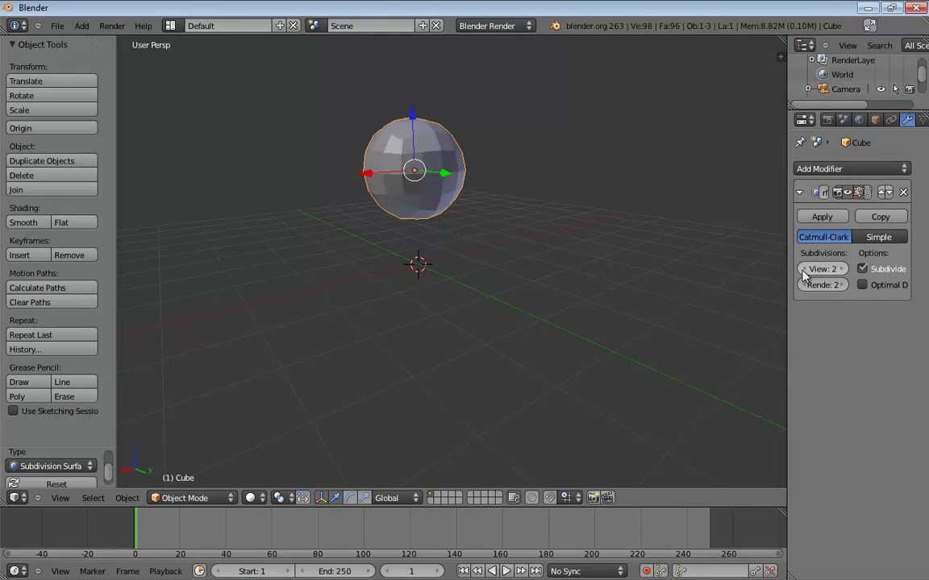
pyautogui.click(842, 270)
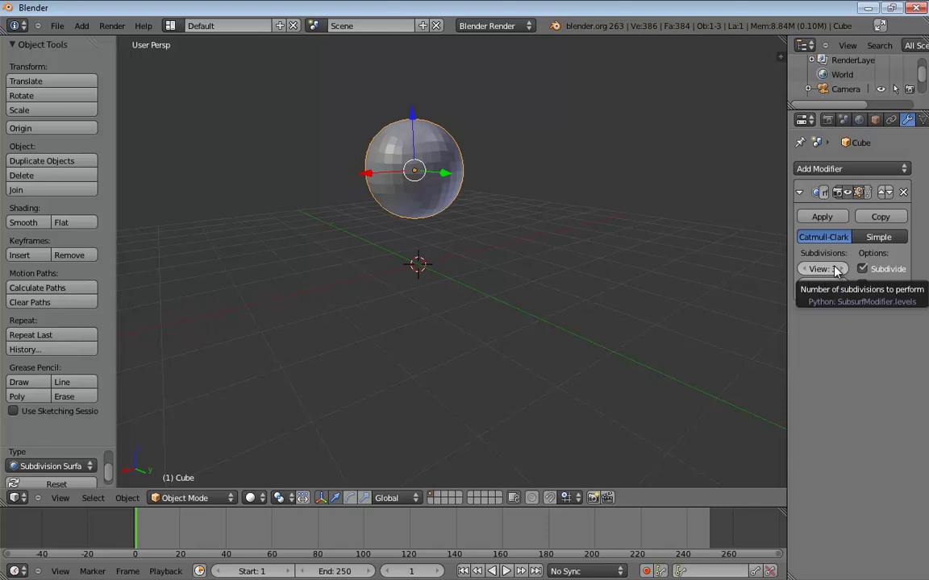
# - Apply smooth shading to the subdivided cube
pyautogui.moveTo(612, 311); pyautogui.dragTo(450, 311, button='middle')
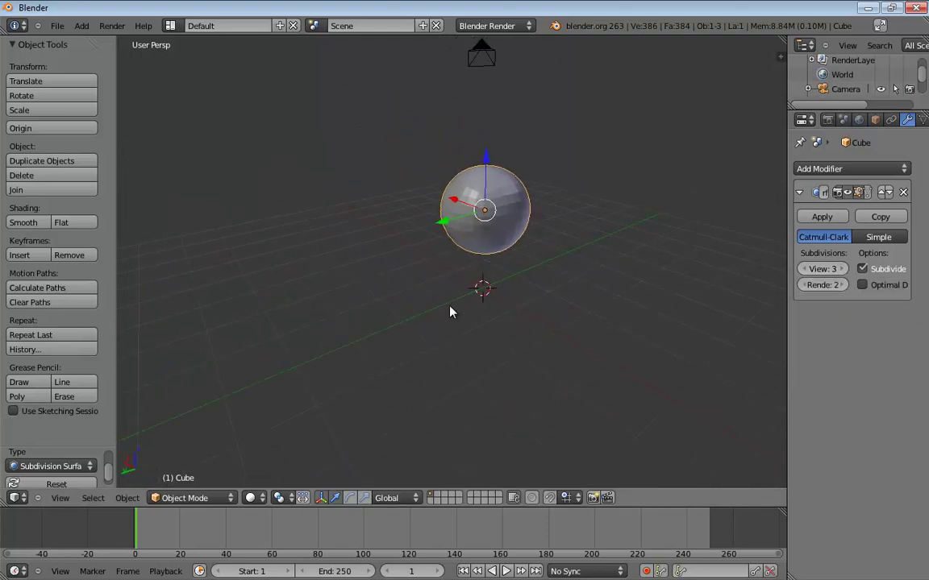
pyautogui.click(28, 225)
pyautogui.moveTo(668, 373)
pyautogui.mouseDown(button='middle')
pyautogui.moveTo(628, 301)
pyautogui.moveTo(611, 290)
pyautogui.moveTo(450, 263)
pyautogui.moveTo(609, 295)
pyautogui.moveTo(581, 289)
pyautogui.moveTo(509, 199)
pyautogui.mouseUp(button='middle')
# - In Edit Mode, lengthen the cube by moving its +Y face outward along Y by about 0.5 overall
pyautogui.press('Tab')
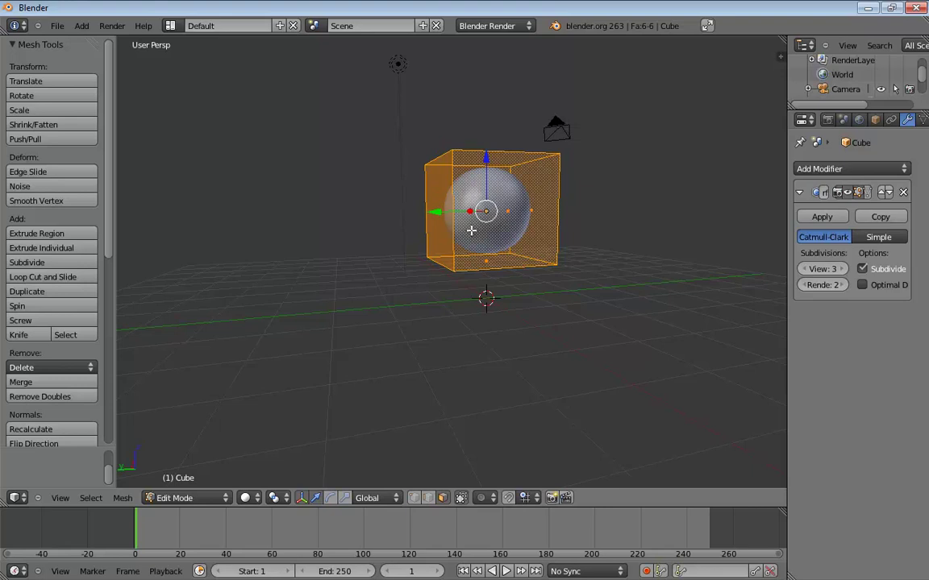
pyautogui.moveTo(472, 230); pyautogui.dragTo(452, 238, button='middle')
pyautogui.rightClick(434, 203)
pyautogui.moveTo(383, 229); pyautogui.dragTo(318, 224)
pyautogui.moveTo(417, 250); pyautogui.dragTo(371, 220, button='middle')
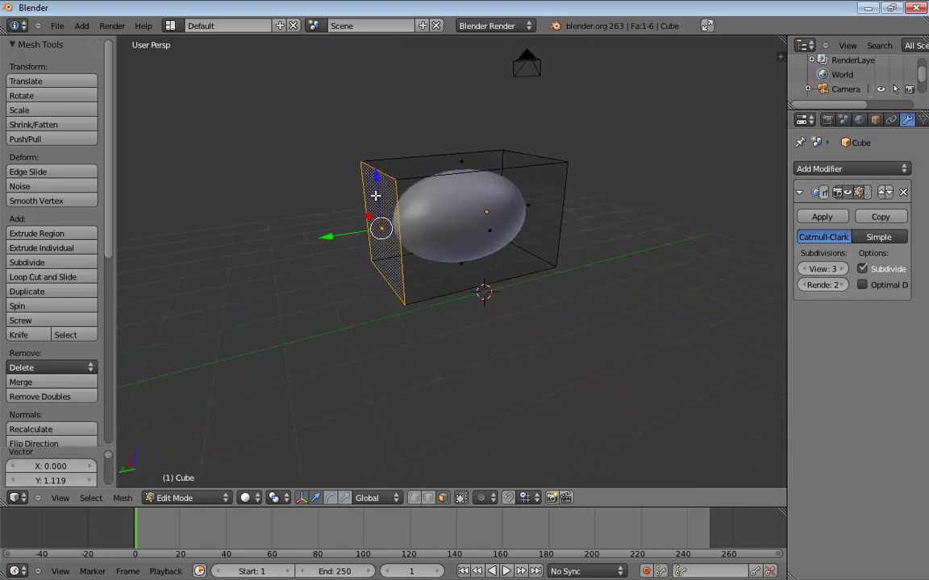
pyautogui.moveTo(375, 195)
pyautogui.mouseDown()
pyautogui.moveTo(371, 209)
pyautogui.moveTo(373, 201)
pyautogui.mouseUp()
pyautogui.moveTo(336, 233); pyautogui.dragTo(347, 235)
pyautogui.moveTo(354, 238); pyautogui.dragTo(564, 280, button='middle')
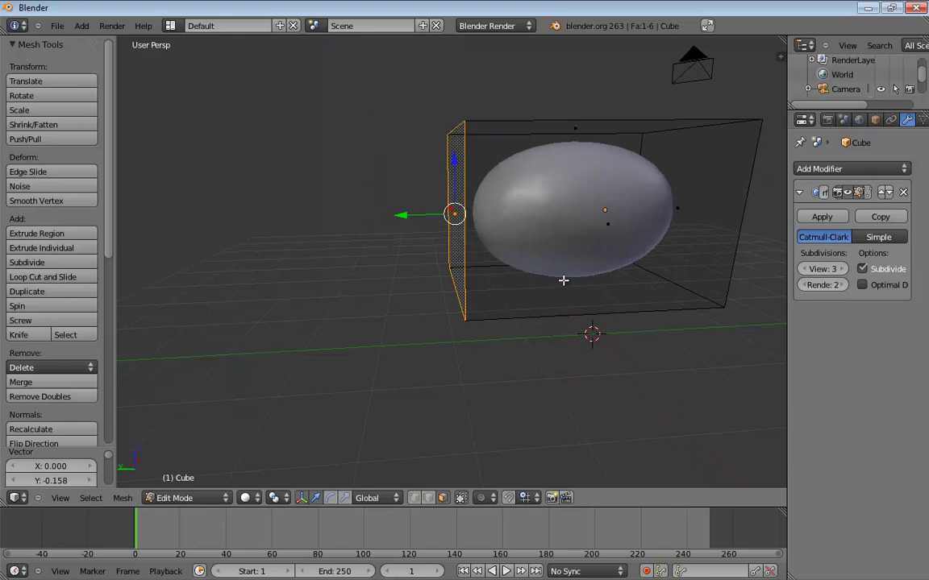
pyautogui.press('e')
pyautogui.click(439, 216)
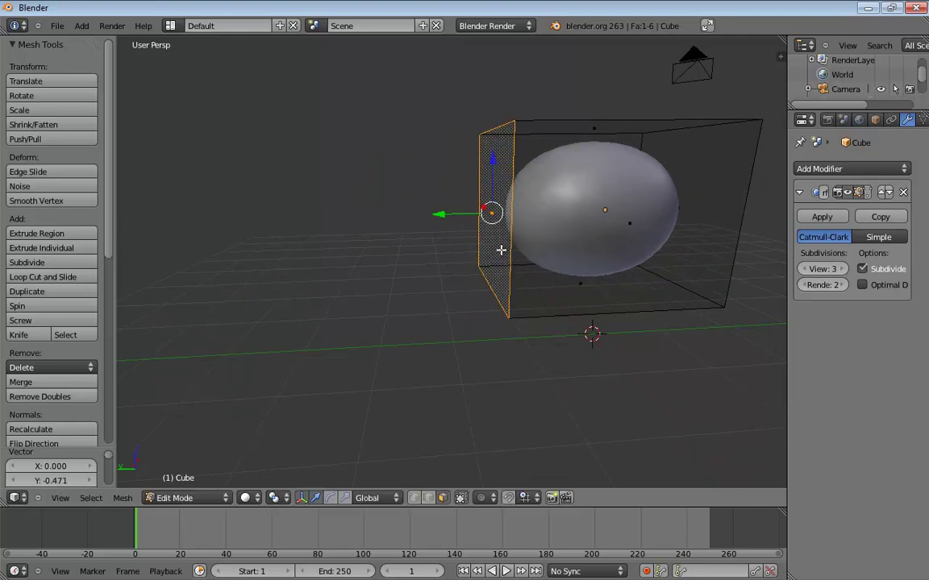
# - Extrude the +Y end face a short distance outward and scale it down to about 0.42
pyautogui.press('e')
pyautogui.click(505, 271)
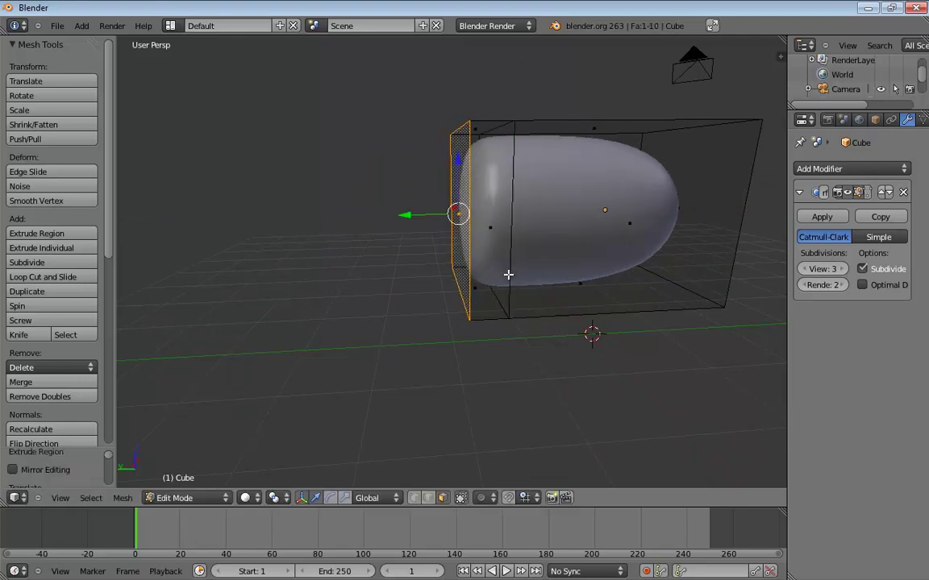
pyautogui.moveTo(508, 273); pyautogui.dragTo(638, 300, button='middle')
pyautogui.press('s')
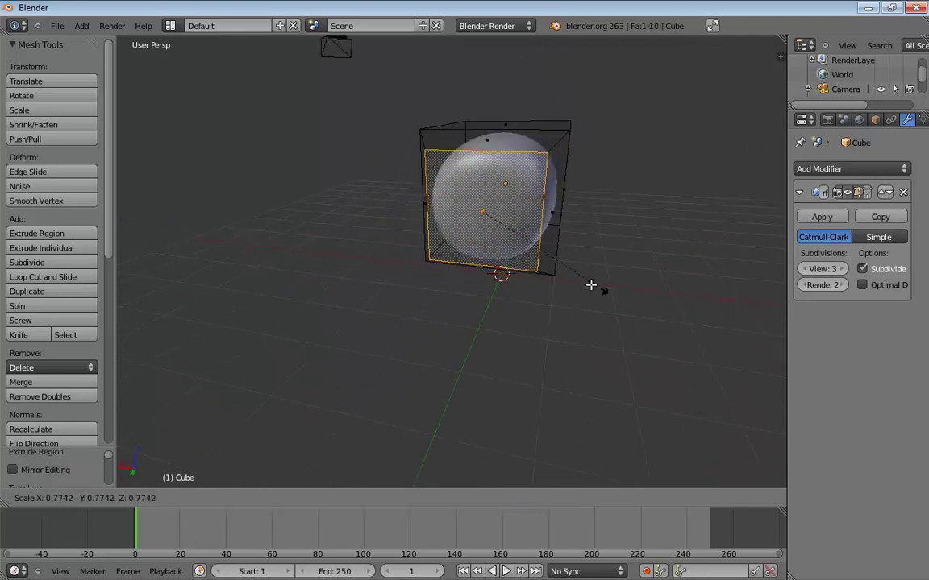
pyautogui.click(534, 268)
pyautogui.moveTo(535, 268); pyautogui.dragTo(570, 288, button='middle')
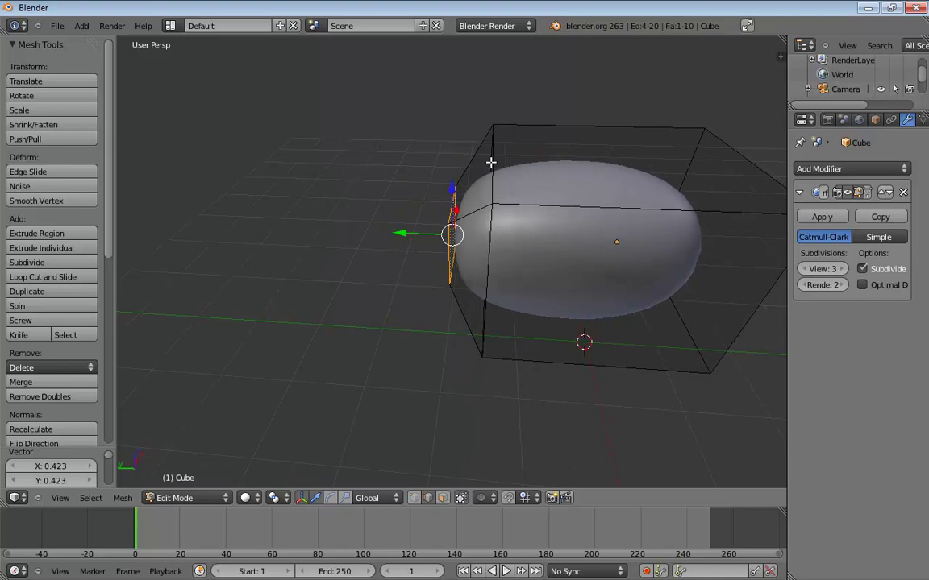
# - Slide the upper cross edge beside the narrowed +Y end inward along the Y axis
pyautogui.rightClick(491, 171)
pyautogui.moveTo(568, 191); pyautogui.dragTo(500, 139, button='middle')
pyautogui.moveTo(435, 134); pyautogui.dragTo(475, 133)
pyautogui.hotkey('ctrl', 'z')
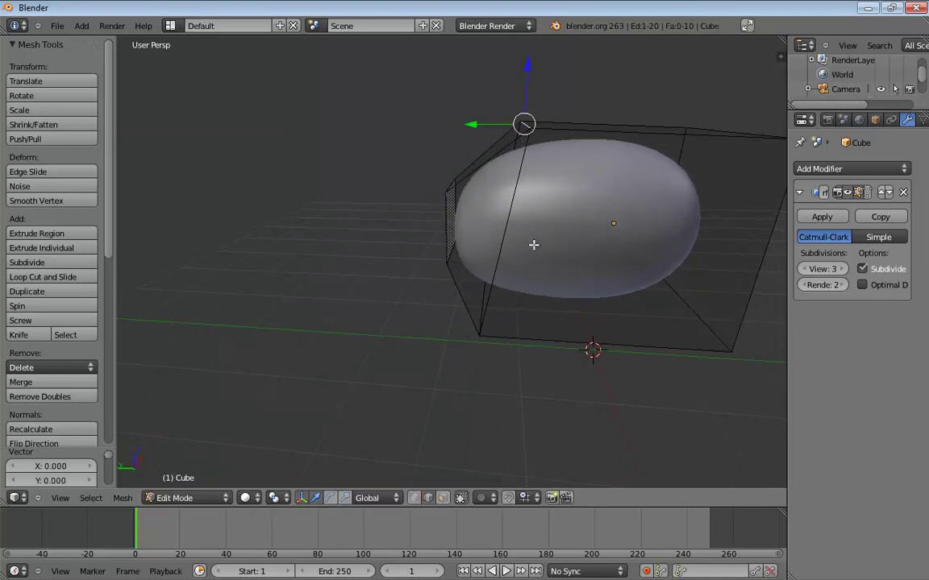
# - Move the upper edge of the -Y end inward along Y by about 0.58 and its lower edge by about 0.2
pyautogui.moveTo(533, 244); pyautogui.dragTo(581, 239, button='middle')
pyautogui.moveTo(664, 243)
pyautogui.mouseDown(button='middle')
pyautogui.moveTo(572, 260)
pyautogui.moveTo(650, 244)
pyautogui.mouseUp(button='middle')
pyautogui.moveTo(577, 205); pyautogui.dragTo(520, 206)
pyautogui.rightClick(599, 321)
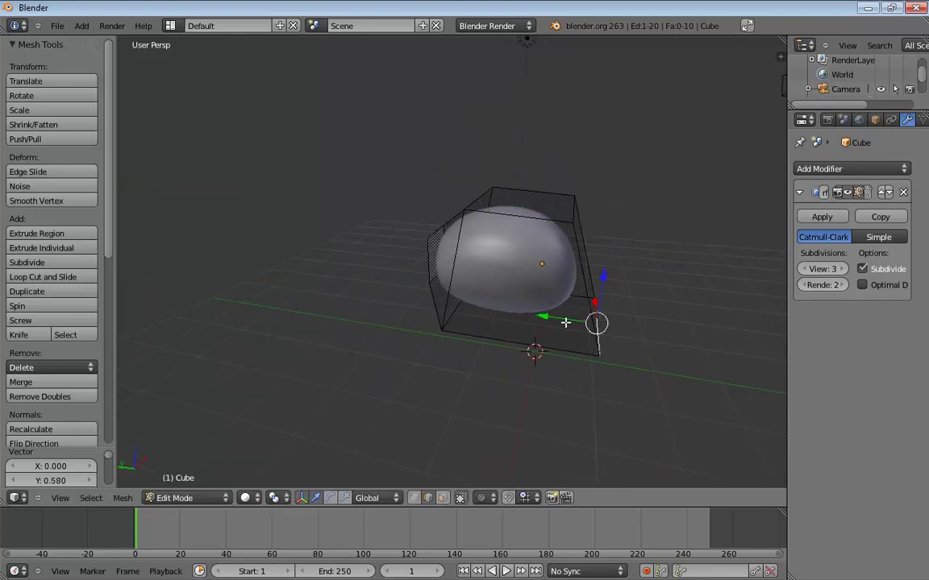
pyautogui.moveTo(548, 319); pyautogui.dragTo(534, 319)
pyautogui.moveTo(653, 300); pyautogui.dragTo(594, 304, button='middle')
# - Switch to face selection and extrude the -Y end face outward by a little over 0.55
pyautogui.hotkey('ctrl', 'Tab')
pyautogui.click(550, 278)
pyautogui.rightClick(580, 298)
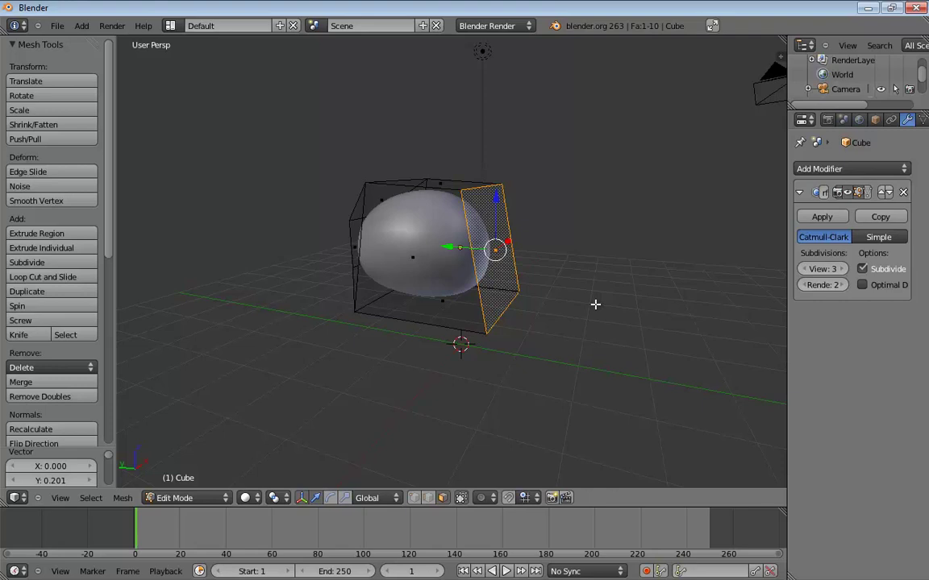
pyautogui.moveTo(604, 313); pyautogui.dragTo(577, 320, button='middle')
pyautogui.press('e')
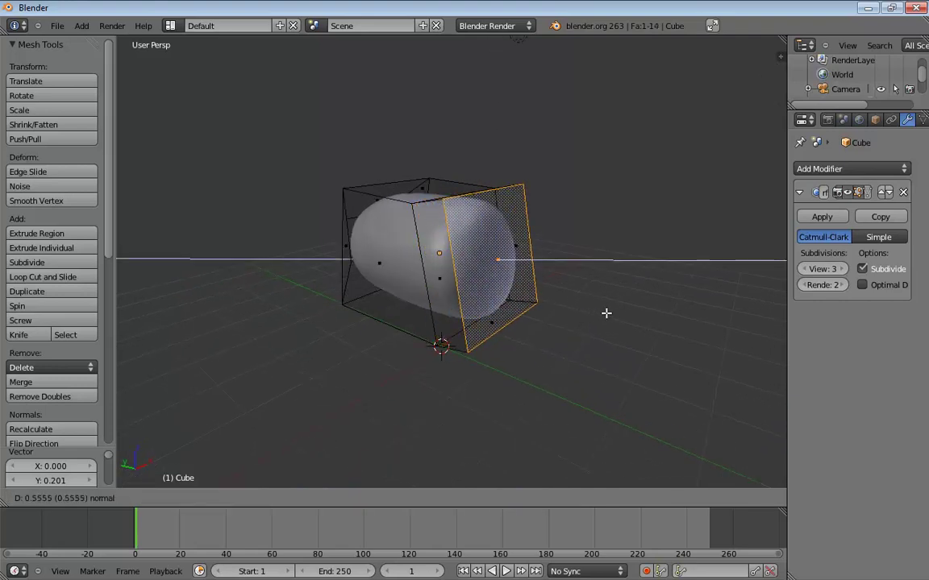
pyautogui.click(620, 313)
# - Scale the extruded -Y face down to a little over a third of its size and move it about 0.27 along Y
pyautogui.press('s')
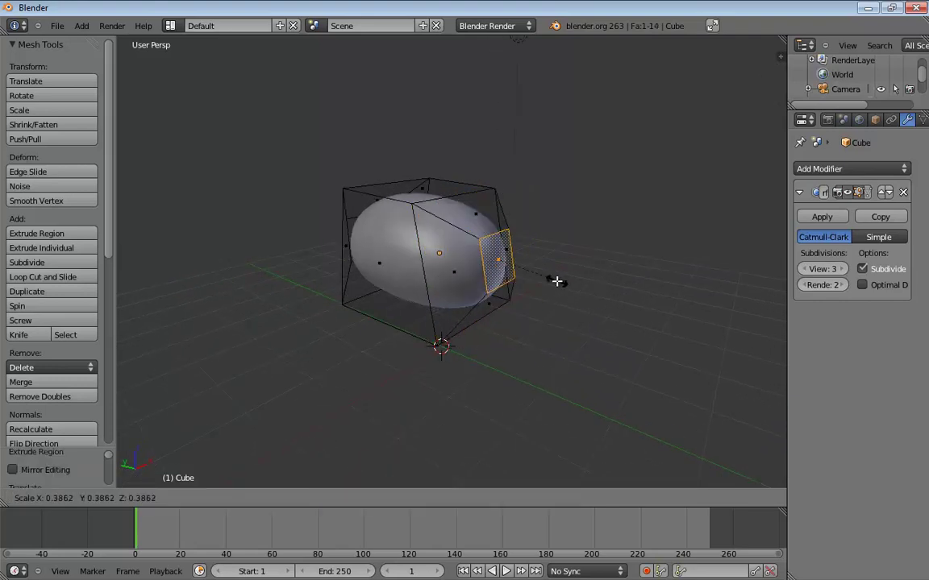
pyautogui.click(551, 278)
pyautogui.moveTo(551, 278); pyautogui.dragTo(584, 273, button='middle')
pyautogui.press('g')
pyautogui.press('y')
pyautogui.click(487, 230)
# - Check the Screencast Keys add-on in the user preferences and start its on-screen key display
pyautogui.click(57, 26)
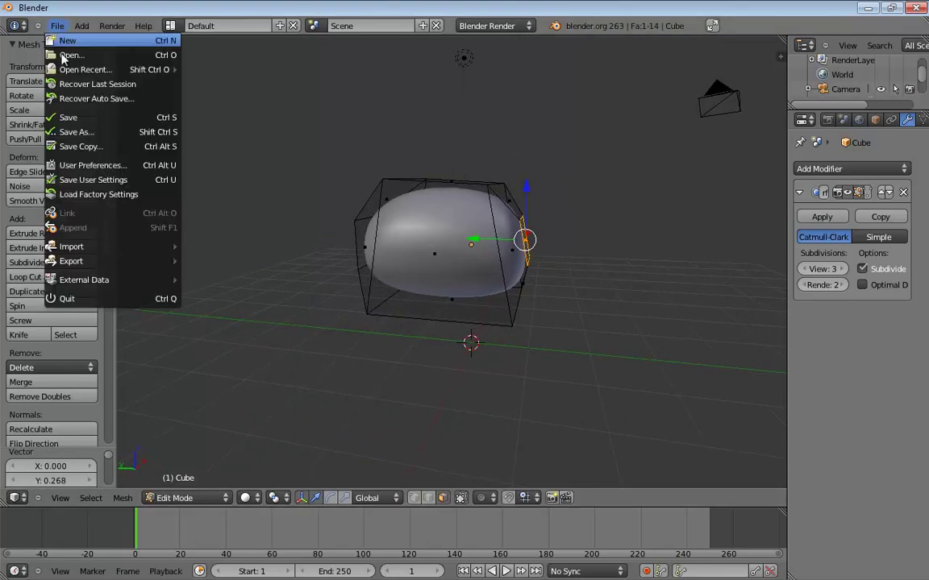
pyautogui.click(83, 168)
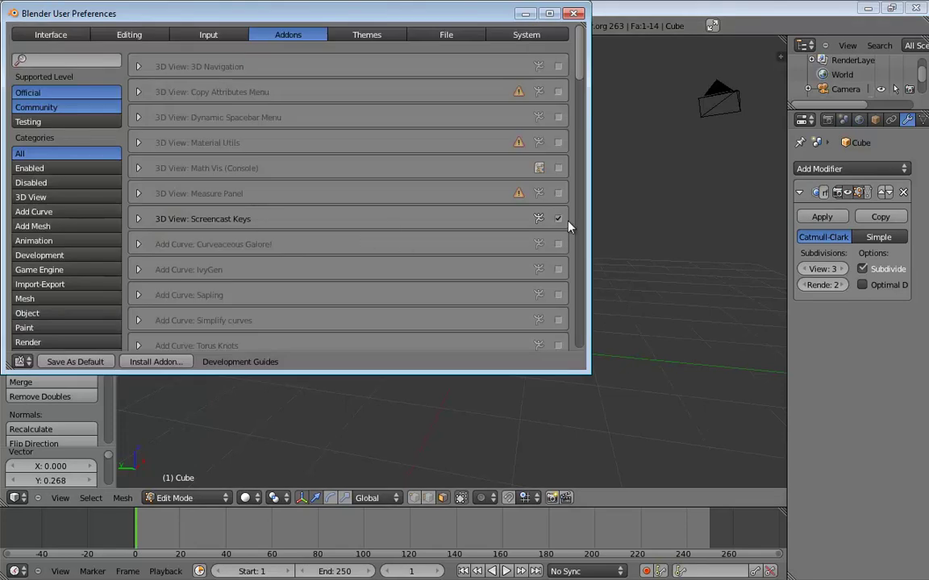
pyautogui.click(738, 225)
pyautogui.press('n')
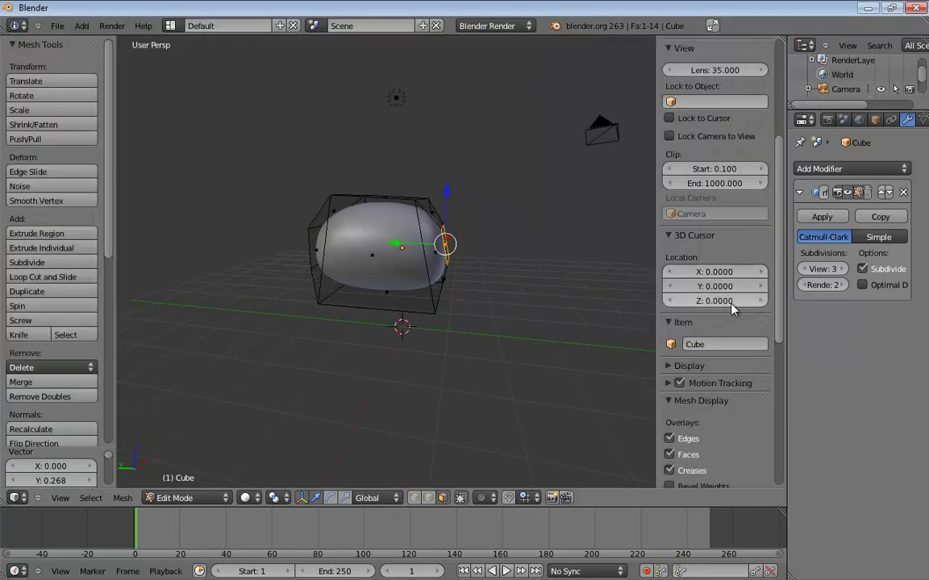
pyautogui.scroll(-10, 728, 273)
pyautogui.click(720, 414)
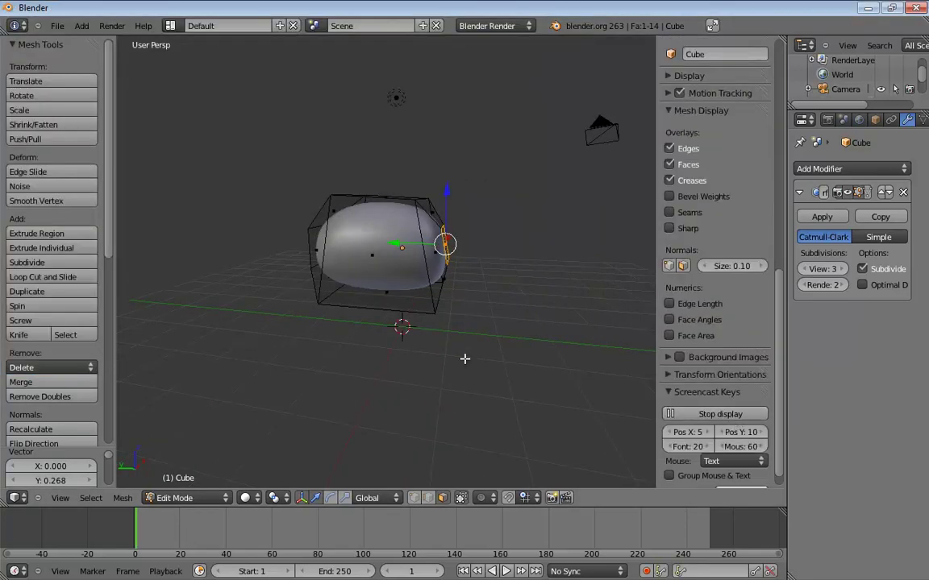
pyautogui.press('n')
# - Extrude the small -Y end face twice by short distances to form a narrow waist
pyautogui.moveTo(537, 255); pyautogui.dragTo(620, 267, button='middle')
pyautogui.press('e')
pyautogui.click(590, 276)
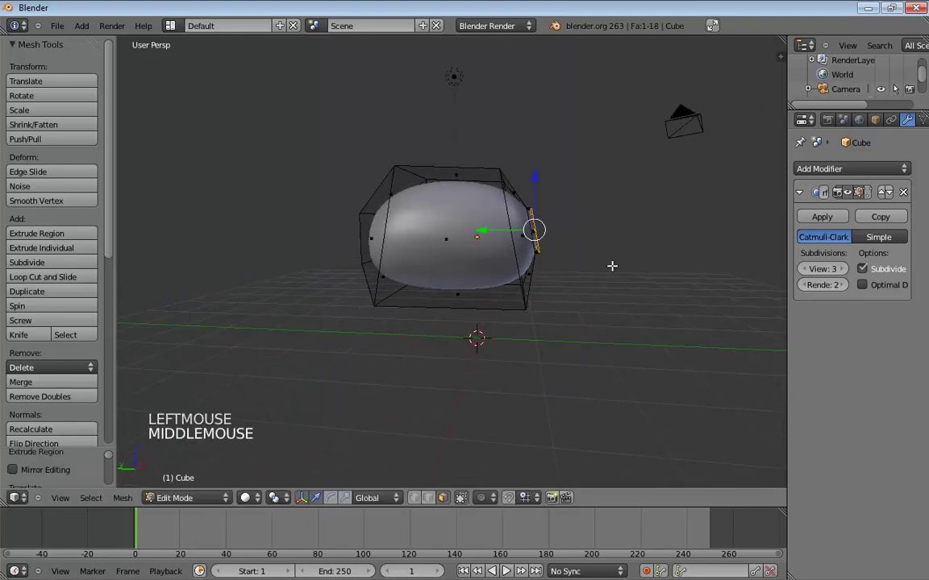
pyautogui.press('e')
pyautogui.click(628, 257)
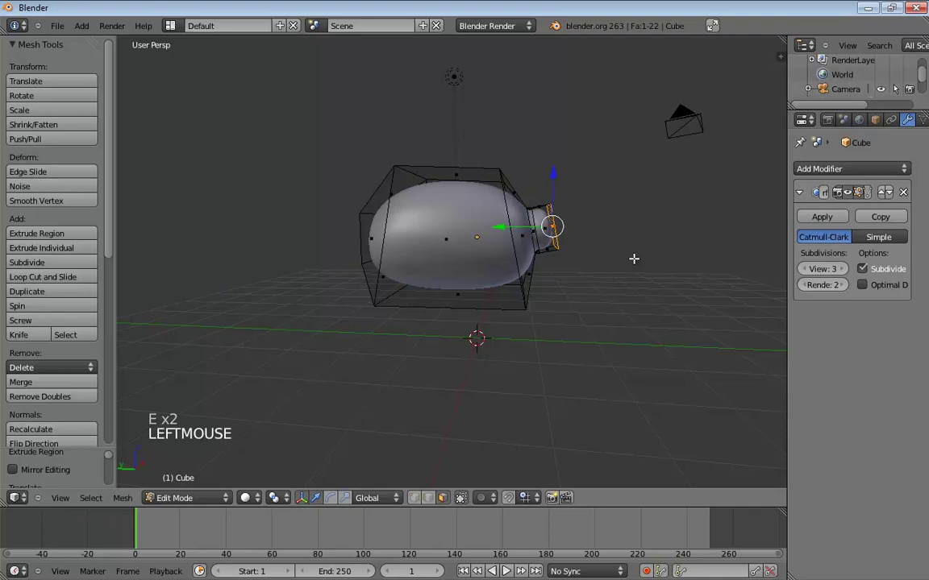
# - Scale the waist's end face up to about 3.3 times its size
pyautogui.press('s')
pyautogui.press('s')
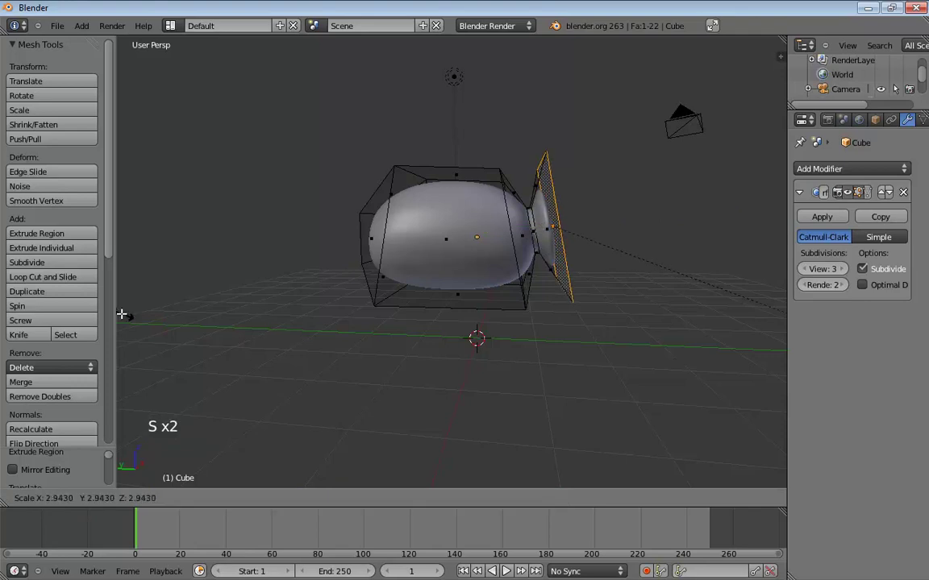
pyautogui.click(153, 317)
# - Extrude the enlarged end face about 2.2 units along its normal to form the second body segment
pyautogui.moveTo(249, 311); pyautogui.dragTo(357, 301, button='middle')
pyautogui.press('e')
pyautogui.press('e')
pyautogui.press('e')
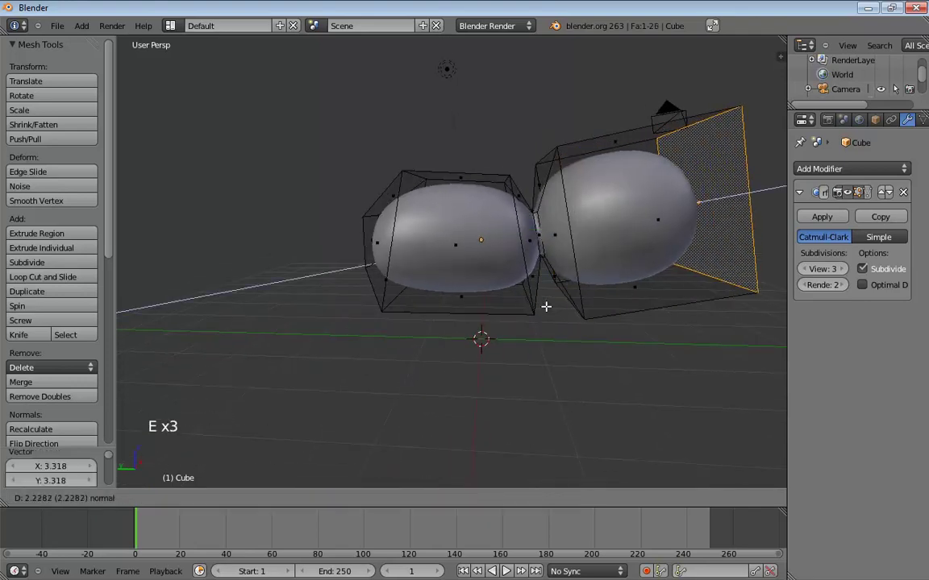
pyautogui.click(544, 307)
# - Extrude the second segment's end face a short distance and scale the new face down into a narrow tip
pyautogui.keyDown('shift'); pyautogui.moveTo(676, 347); pyautogui.dragTo(533, 295, button='middle'); pyautogui.keyUp('shift')
pyautogui.press('e')
pyautogui.press('e')
pyautogui.press('e')
pyautogui.click(601, 294)
pyautogui.press('s')
pyautogui.press('s')
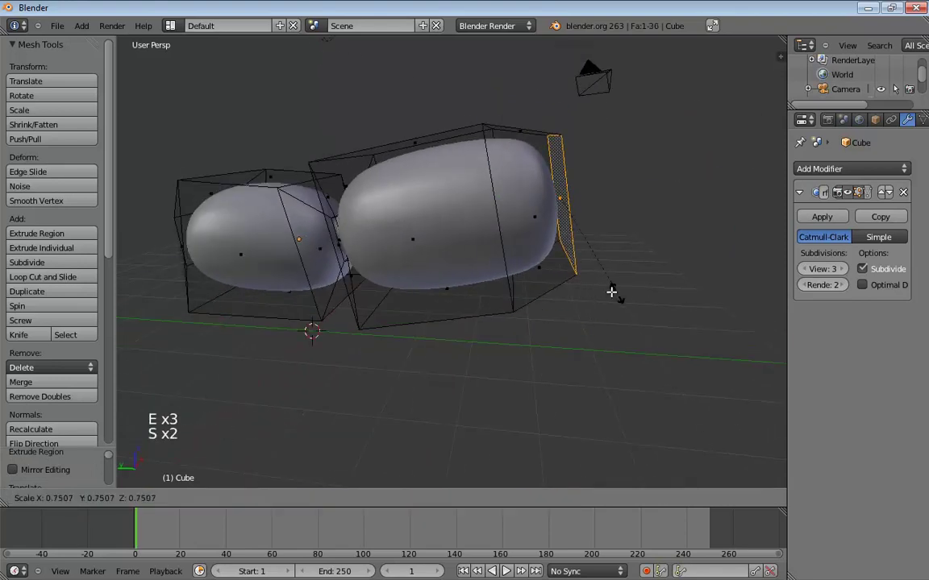
pyautogui.click(622, 274)
# - Switch to edge selection and move the second segment's lower cross edge about 0.58 along Y and about 0.48 down in Z
pyautogui.moveTo(624, 275); pyautogui.dragTo(627, 272, button='middle')
pyautogui.moveTo(667, 311); pyautogui.dragTo(533, 259, button='middle')
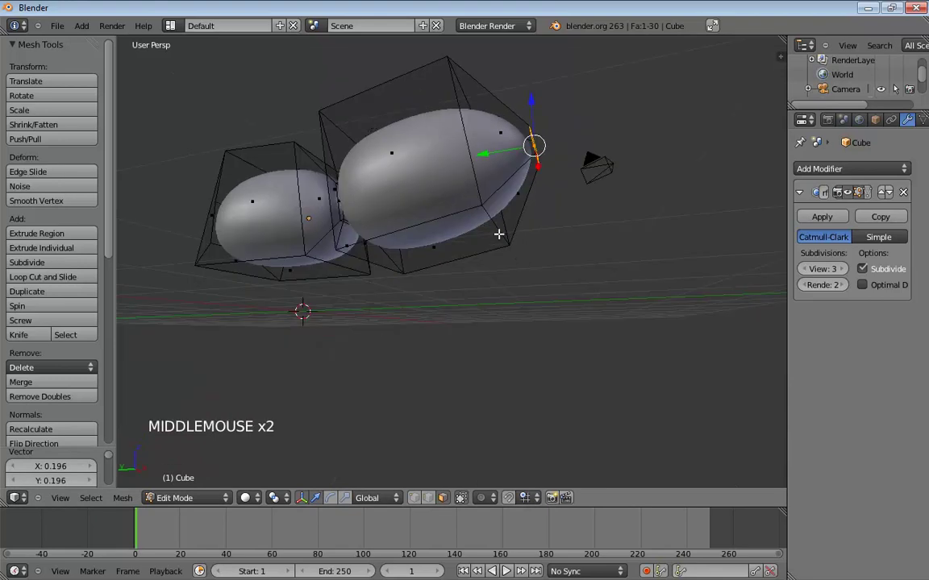
pyautogui.hotkey('ctrl', 'Tab')
pyautogui.click(449, 218)
pyautogui.click(493, 234)
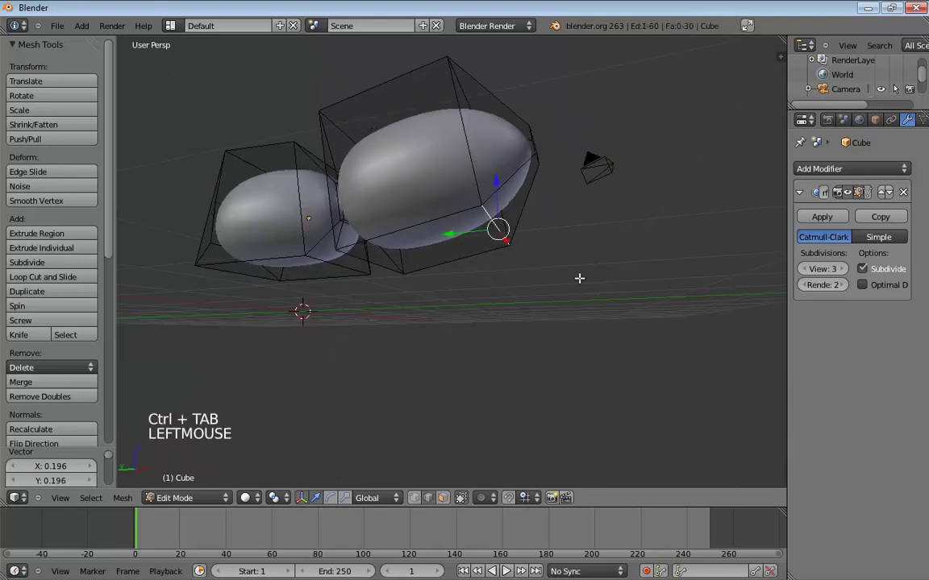
pyautogui.moveTo(578, 277); pyautogui.dragTo(479, 242, button='middle')
pyautogui.click(433, 245)
pyautogui.click(460, 219)
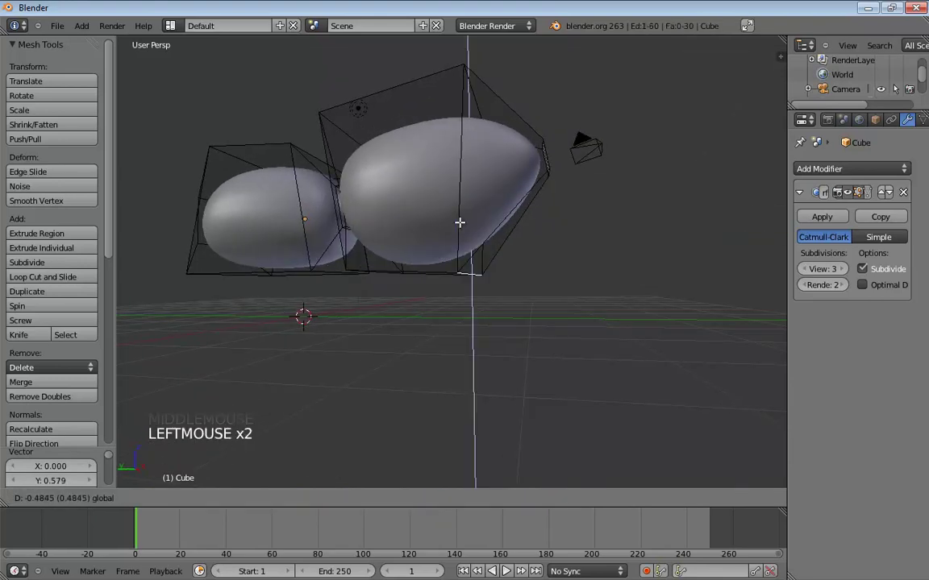
# - Move the second segment's upper cross edge near the tip about 0.72 along Y
pyautogui.moveTo(505, 201); pyautogui.dragTo(518, 174, button='middle')
pyautogui.click(499, 149)
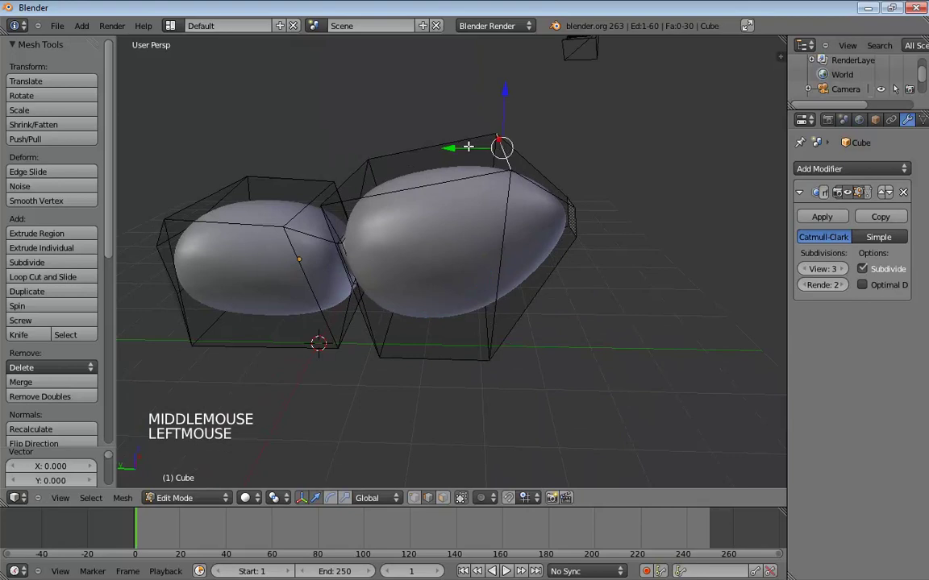
pyautogui.moveTo(476, 148); pyautogui.dragTo(409, 149)
# - Select two edges of the narrow tip, lower them along Z and shift them about 0.05 along Y
pyautogui.moveTo(592, 220); pyautogui.dragTo(536, 233, button='middle')
pyautogui.click(526, 238)
pyautogui.keyDown('shift'); pyautogui.click(523, 209); pyautogui.keyUp('shift')
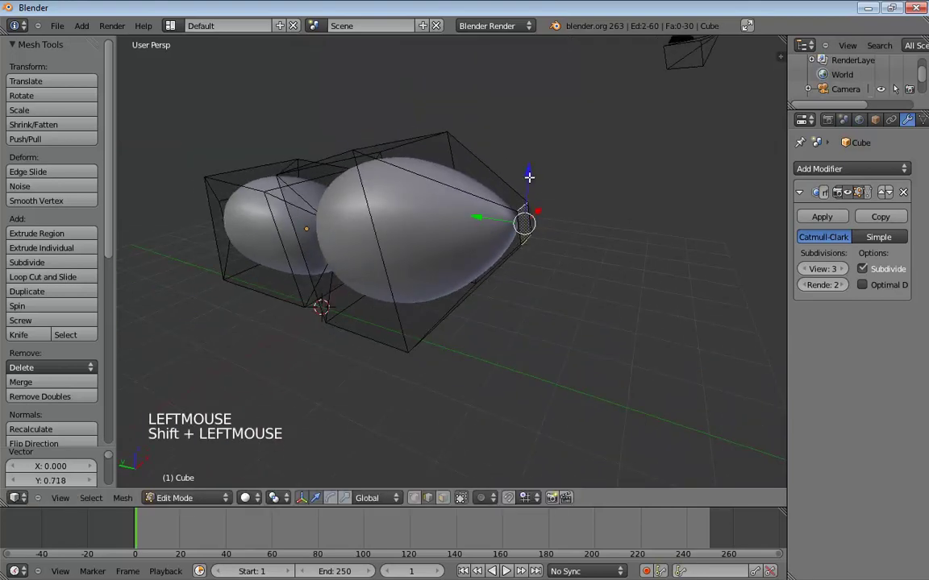
pyautogui.moveTo(525, 181); pyautogui.dragTo(520, 239)
pyautogui.moveTo(650, 264); pyautogui.dragTo(484, 226, button='middle')
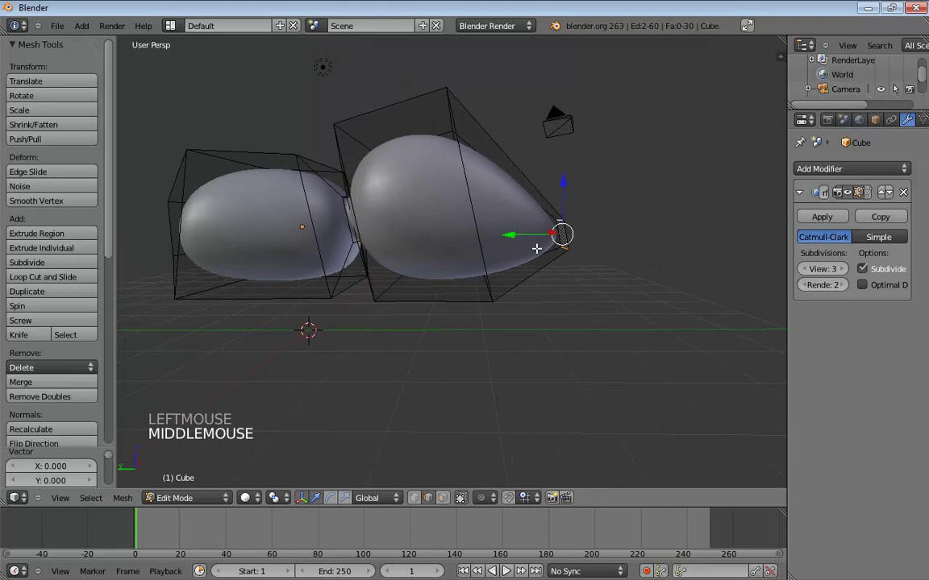
pyautogui.moveTo(516, 235); pyautogui.dragTo(508, 234)
# - Try to shift the second segment's upper lengthwise edge along Y, and undo the move
pyautogui.moveTo(508, 234); pyautogui.dragTo(442, 136, button='middle')
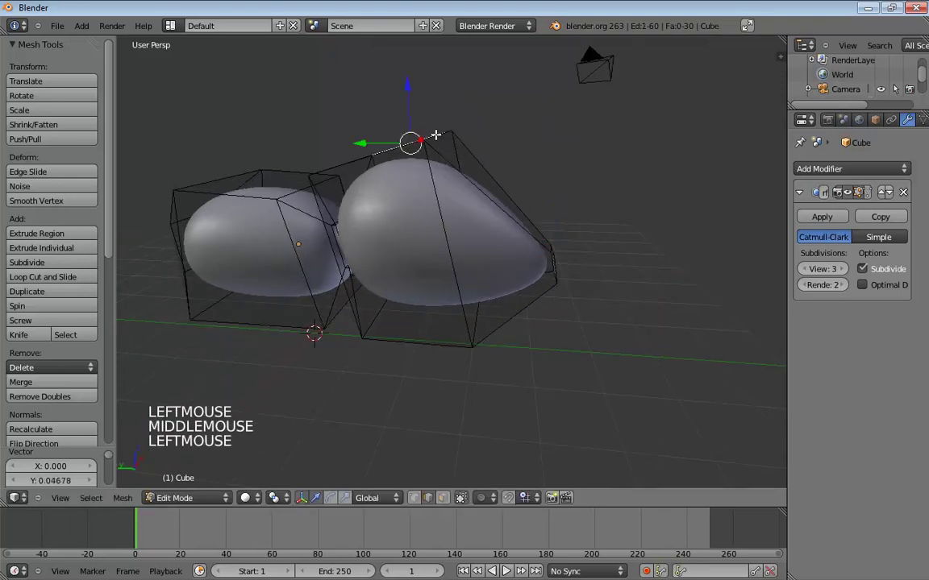
pyautogui.moveTo(357, 142); pyautogui.dragTo(402, 157)
pyautogui.hotkey('ctrl', 'z')
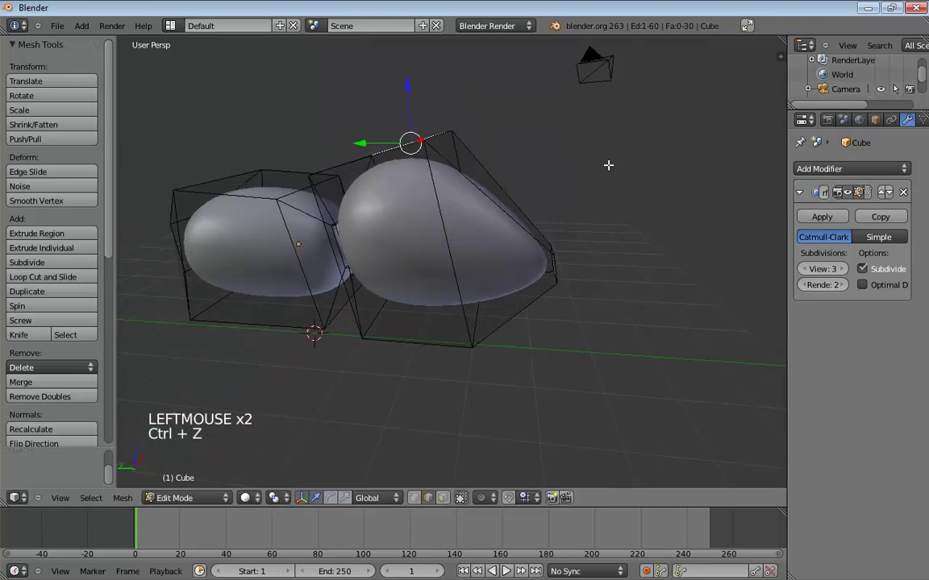
# - Select the second segment's upper cross edge and shift it along Y
pyautogui.moveTo(607, 164); pyautogui.dragTo(612, 207, button='middle')
pyautogui.click(450, 173)
pyautogui.moveTo(450, 173); pyautogui.dragTo(483, 161, button='middle')
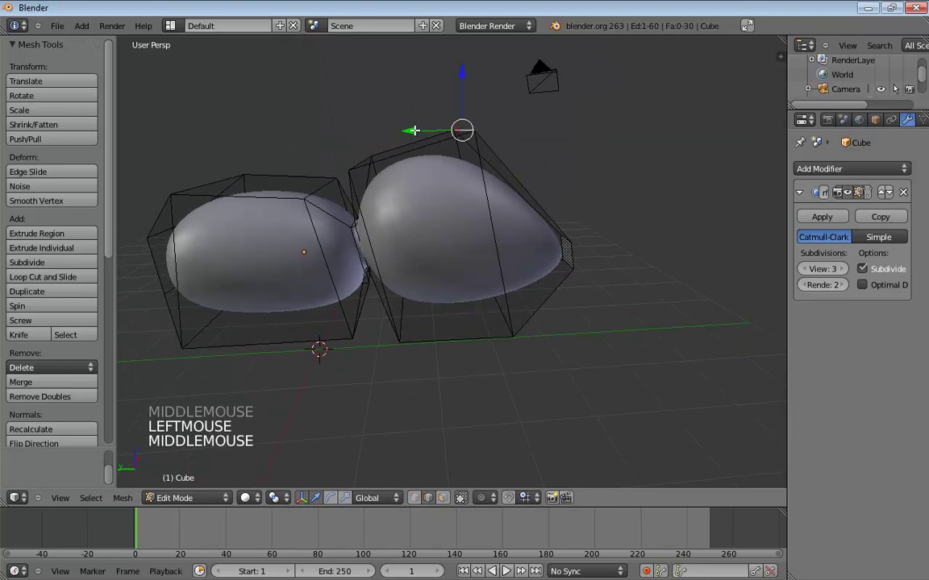
pyautogui.moveTo(435, 131); pyautogui.dragTo(497, 255)
# - Try to shift the second segment's lower lengthwise edge along Y, and undo the move
pyautogui.moveTo(496, 255); pyautogui.dragTo(543, 307, button='middle')
pyautogui.moveTo(417, 288); pyautogui.dragTo(384, 287)
pyautogui.hotkey('ctrl', 'z')
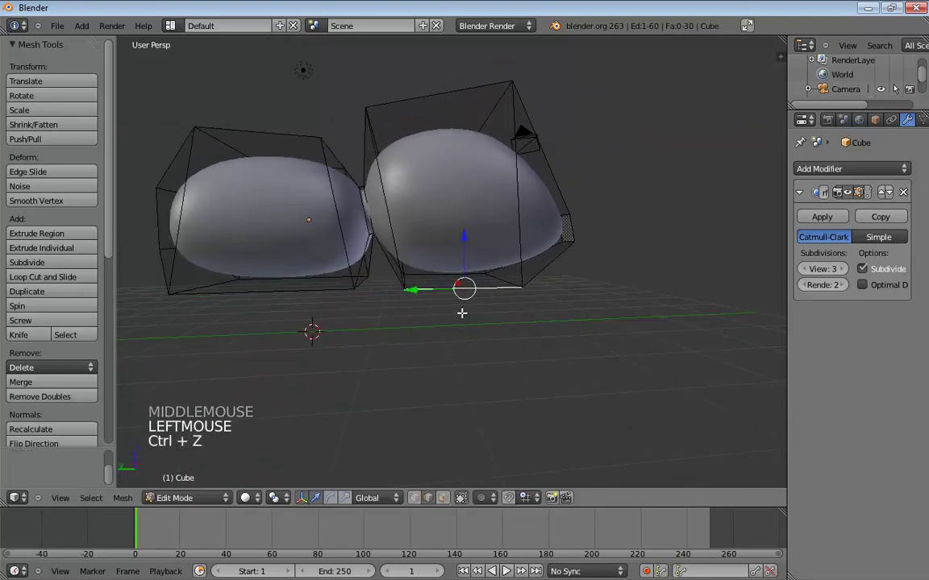
# - Move the second segment's lower cross edge about 0.71 along Y and adjust the tip's lower edge
pyautogui.moveTo(518, 336); pyautogui.dragTo(450, 263, button='middle')
pyautogui.moveTo(449, 263); pyautogui.dragTo(419, 254)
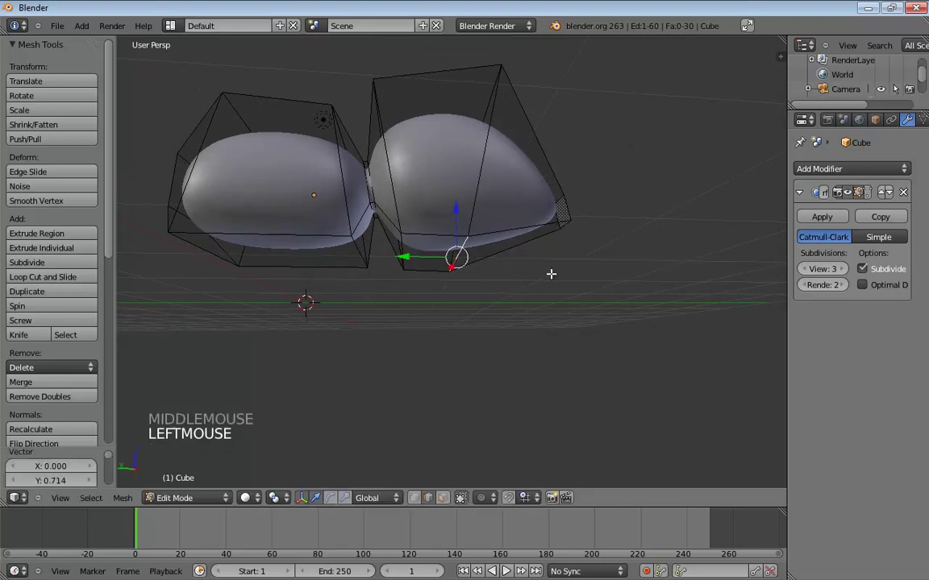
pyautogui.moveTo(549, 272); pyautogui.dragTo(452, 311, button='middle')
pyautogui.moveTo(466, 253); pyautogui.dragTo(547, 233, button='middle')
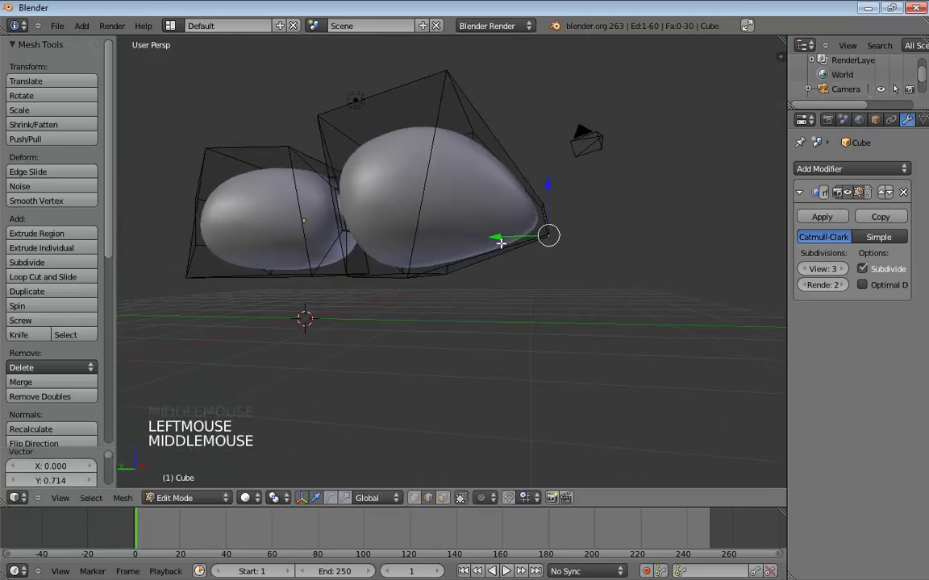
pyautogui.moveTo(546, 234); pyautogui.dragTo(530, 200)
pyautogui.moveTo(530, 200); pyautogui.dragTo(452, 275, button='middle')
pyautogui.moveTo(435, 210); pyautogui.dragTo(435, 224)
# - Try to move a vertical side edge of the second segment along X, and undo the move
pyautogui.moveTo(435, 224); pyautogui.dragTo(336, 279, button='middle')
pyautogui.click(436, 348)
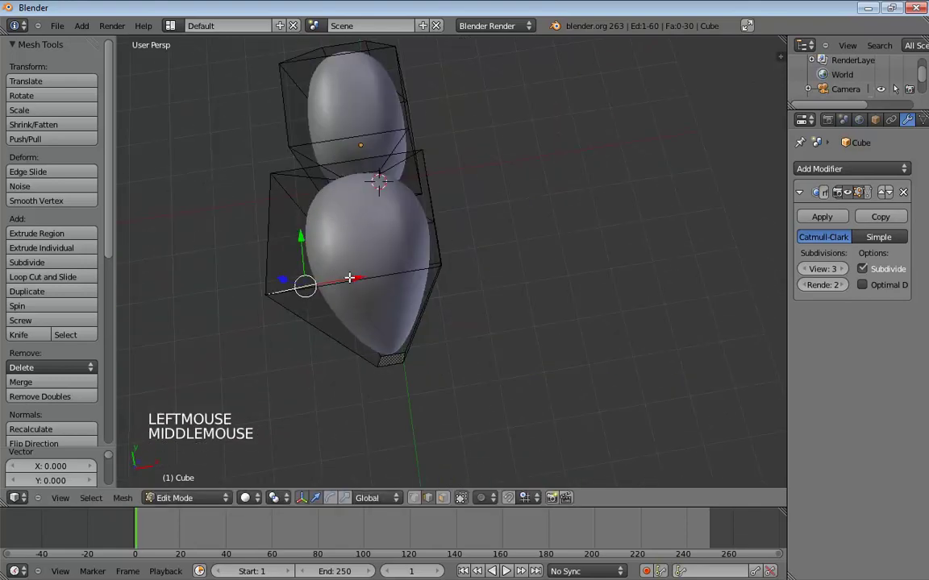
pyautogui.moveTo(352, 275); pyautogui.dragTo(379, 290)
pyautogui.moveTo(379, 290); pyautogui.dragTo(446, 262, button='middle')
pyautogui.hotkey('ctrl', 'z')
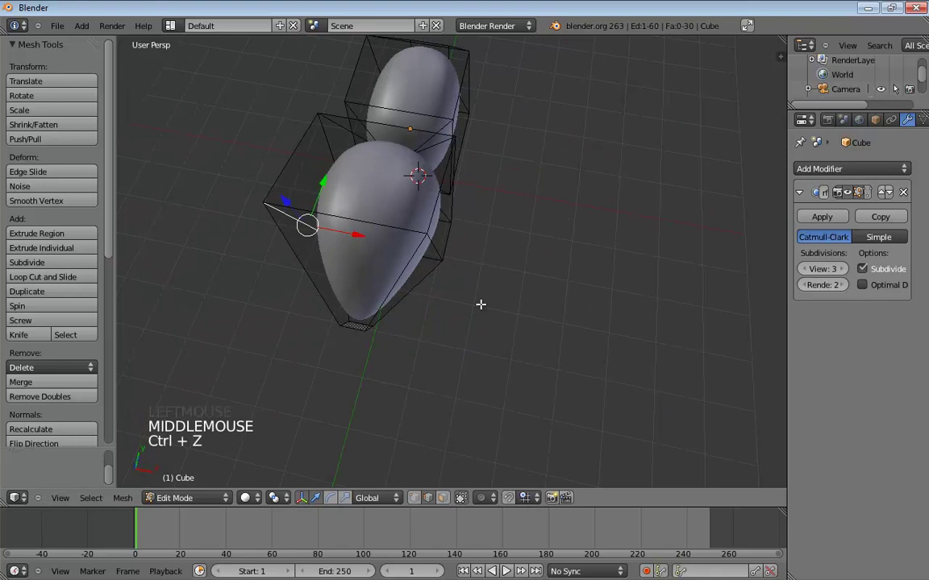
# - Add one centred lengthwise loop cut that divides the whole body into two symmetrical halves
pyautogui.moveTo(481, 305); pyautogui.dragTo(611, 240, button='middle')
pyautogui.moveTo(684, 360); pyautogui.dragTo(658, 309, button='middle')
pyautogui.scroll(-2, 621, 329)
pyautogui.moveTo(599, 288); pyautogui.dragTo(513, 259, button='middle')
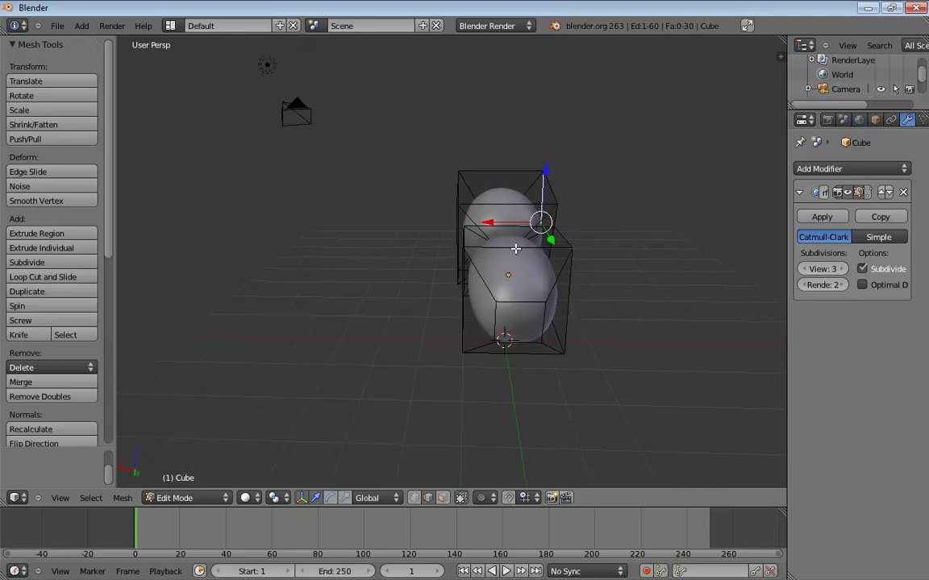
pyautogui.hotkey('ctrl', 'r')
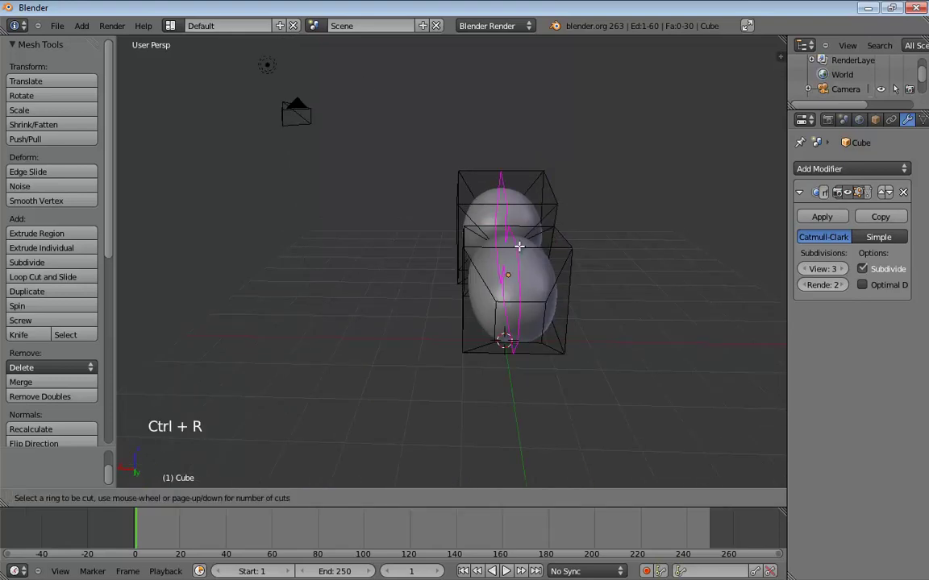
pyautogui.click(516, 245)
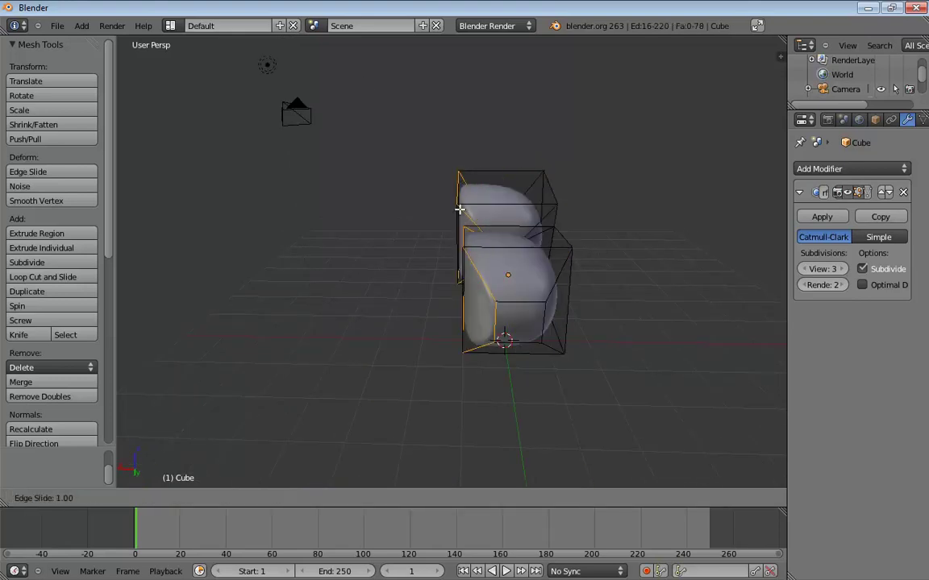
pyautogui.rightClick(555, 208)
# - Switch to wireframe and face selection, box-select the faces of the body's +X half and delete them
pyautogui.moveTo(653, 293); pyautogui.dragTo(448, 201, button='middle')
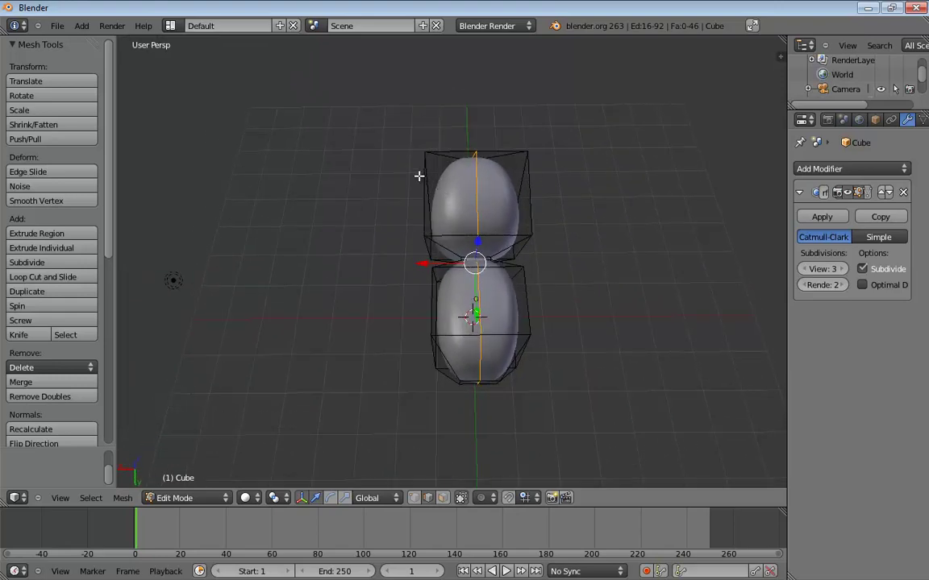
pyautogui.press('z')
pyautogui.moveTo(389, 211); pyautogui.dragTo(381, 232, button='middle')
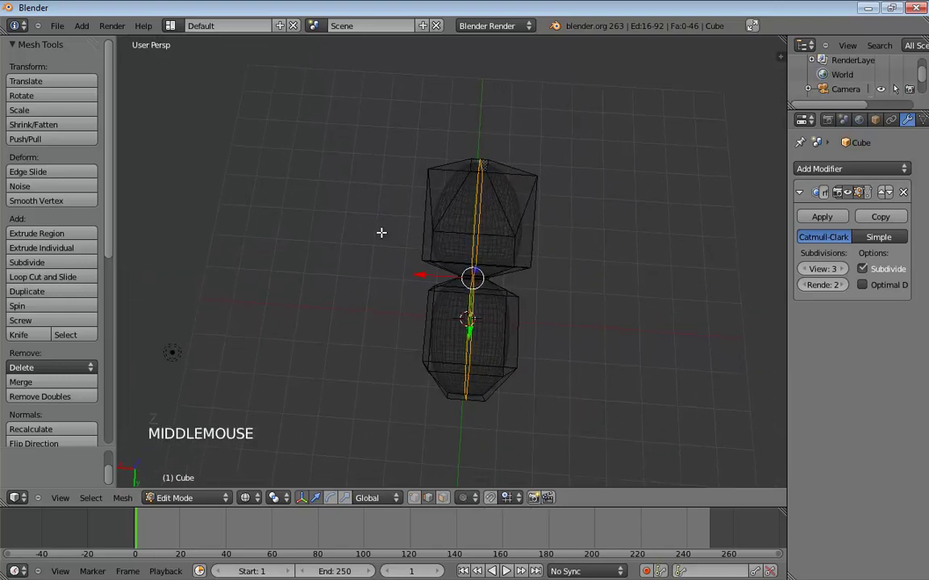
pyautogui.hotkey('ctrl', 'Tab')
pyautogui.click(379, 216)
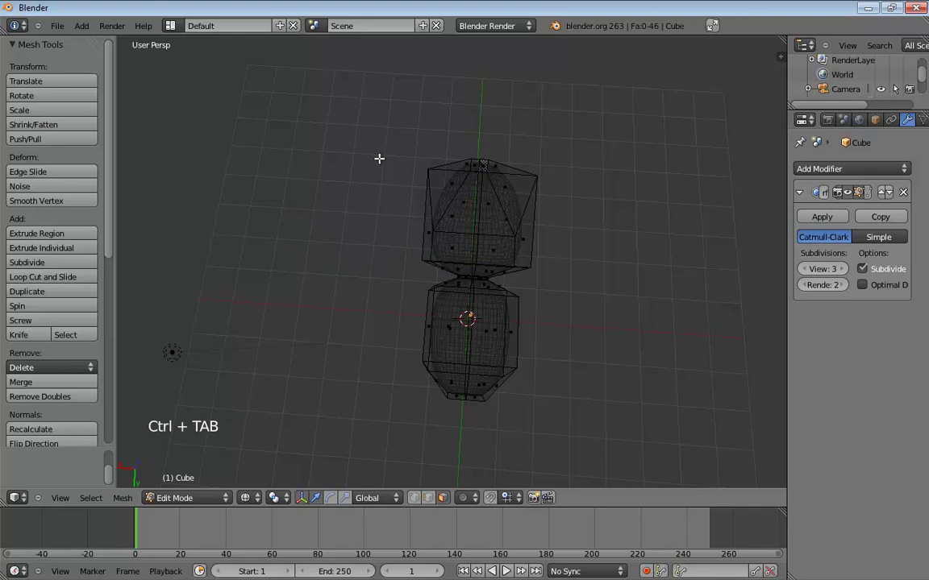
pyautogui.moveTo(379, 159); pyautogui.dragTo(389, 164, button='middle')
pyautogui.press('b')
pyautogui.moveTo(359, 107); pyautogui.dragTo(471, 471)
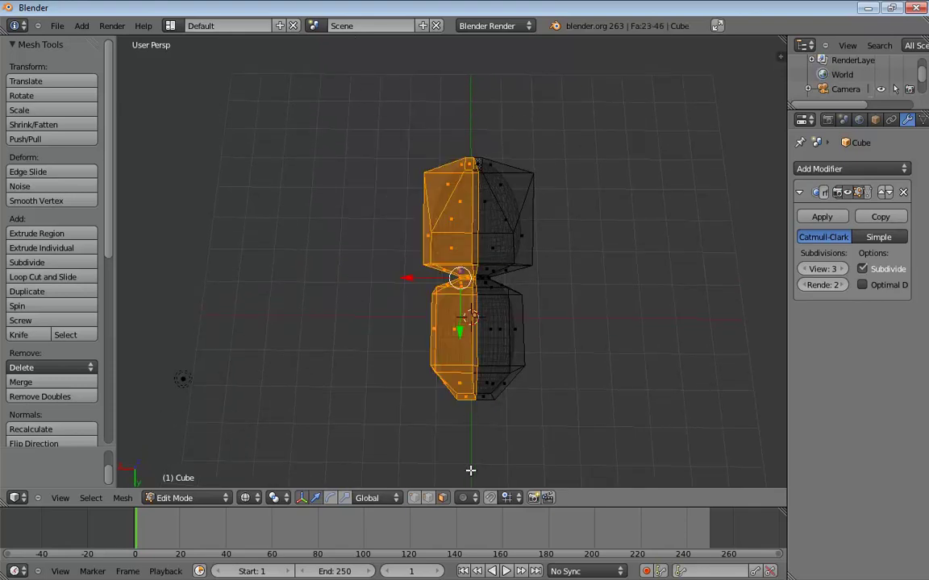
pyautogui.moveTo(471, 471); pyautogui.dragTo(518, 295, button='middle')
pyautogui.press('x')
pyautogui.click(542, 286)
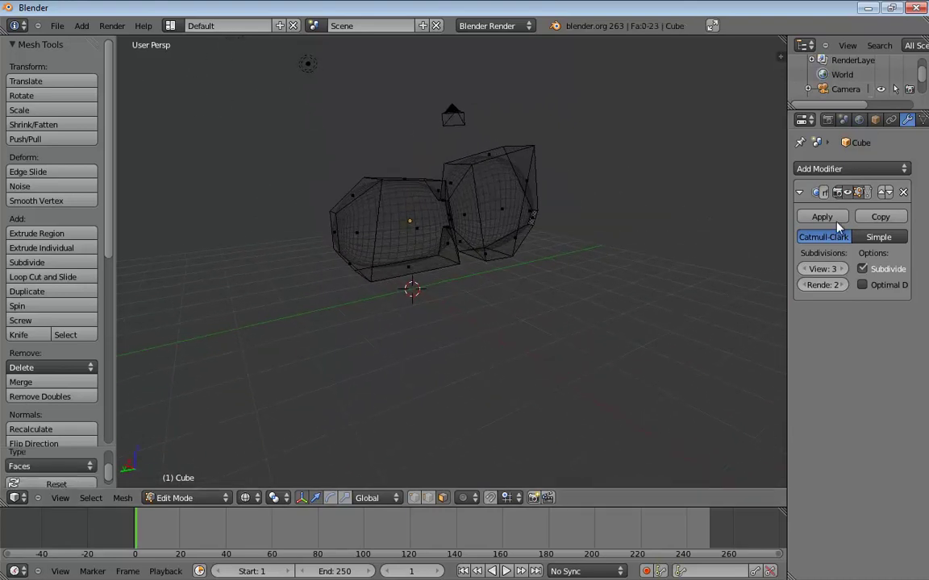
# - Add a Mirror modifier across the X axis and return the view to solid shading
pyautogui.click(857, 169)
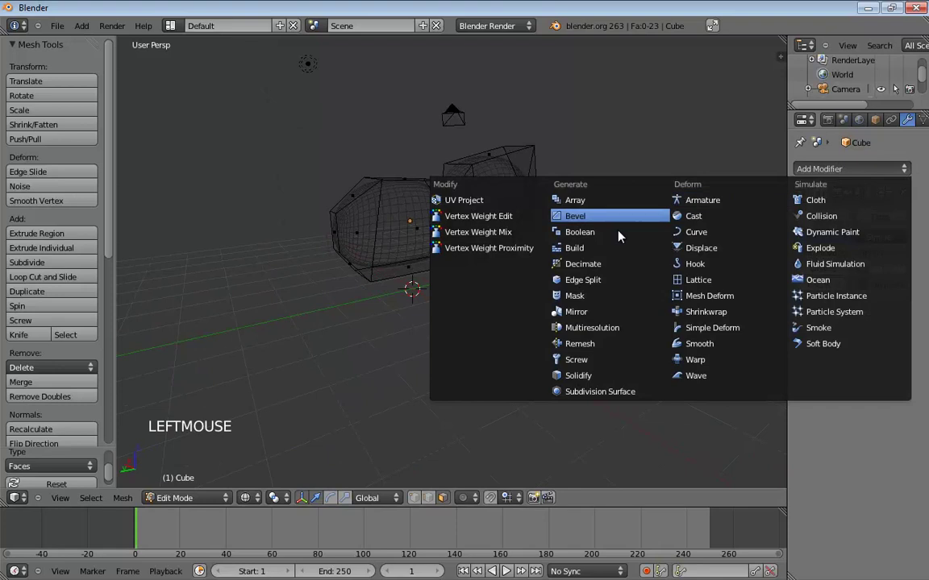
pyautogui.click(577, 312)
pyautogui.moveTo(578, 312)
pyautogui.mouseDown(button='middle')
pyautogui.moveTo(533, 311)
pyautogui.moveTo(562, 307)
pyautogui.moveTo(569, 283)
pyautogui.moveTo(544, 282)
pyautogui.moveTo(487, 306)
pyautogui.moveTo(424, 293)
pyautogui.moveTo(439, 292)
pyautogui.moveTo(416, 316)
pyautogui.moveTo(426, 277)
pyautogui.mouseUp(button='middle')
pyautogui.press('z')
# - Select four faces at the first segment's outer end and move them about -0.25 along Y
pyautogui.keyDown('shift'); pyautogui.click(360, 235); pyautogui.keyUp('shift')
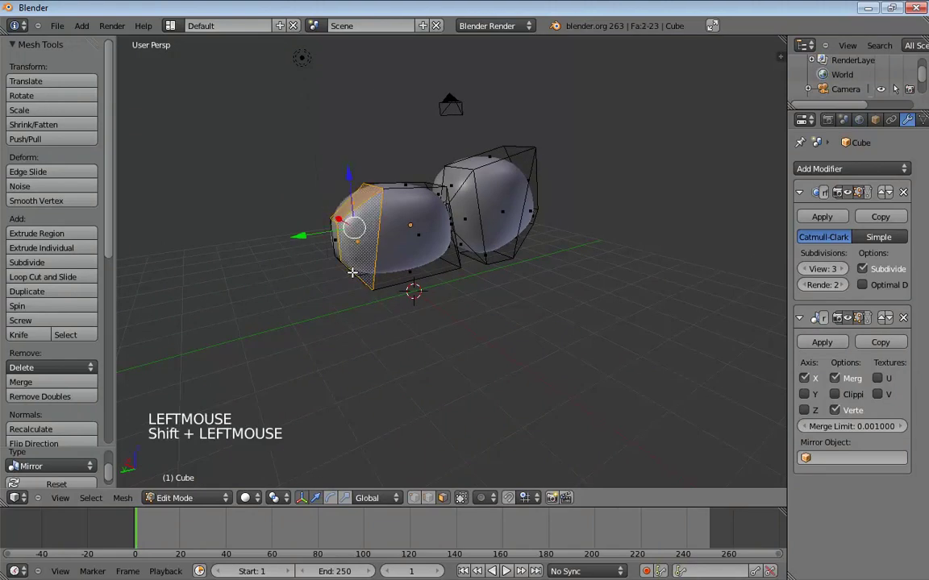
pyautogui.keyDown('shift'); pyautogui.moveTo(322, 246); pyautogui.dragTo(398, 264, button='middle'); pyautogui.keyUp('shift')
pyautogui.moveTo(370, 300); pyautogui.dragTo(409, 249, button='middle')
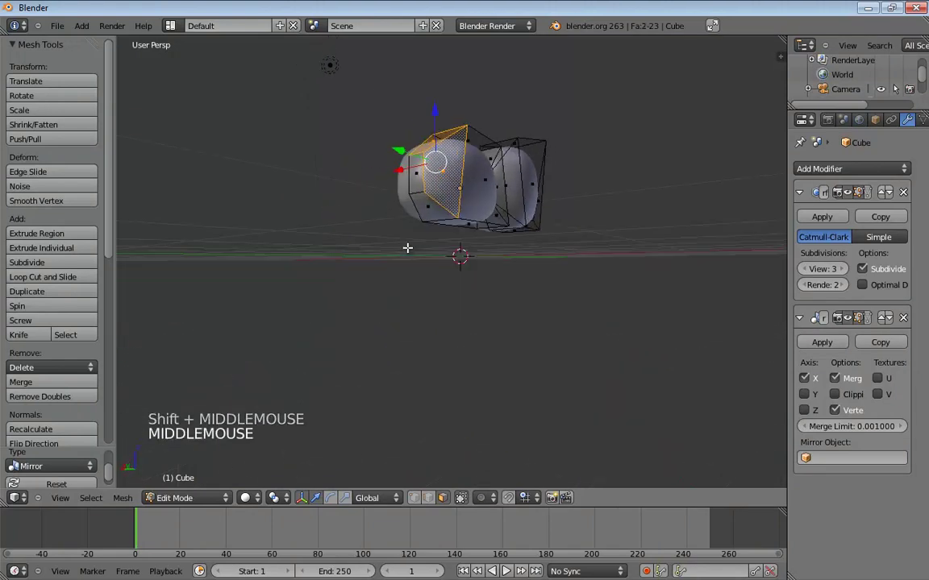
pyautogui.keyDown('shift'); pyautogui.click(427, 208); pyautogui.keyUp('shift')
pyautogui.moveTo(415, 186); pyautogui.dragTo(556, 249, button='middle')
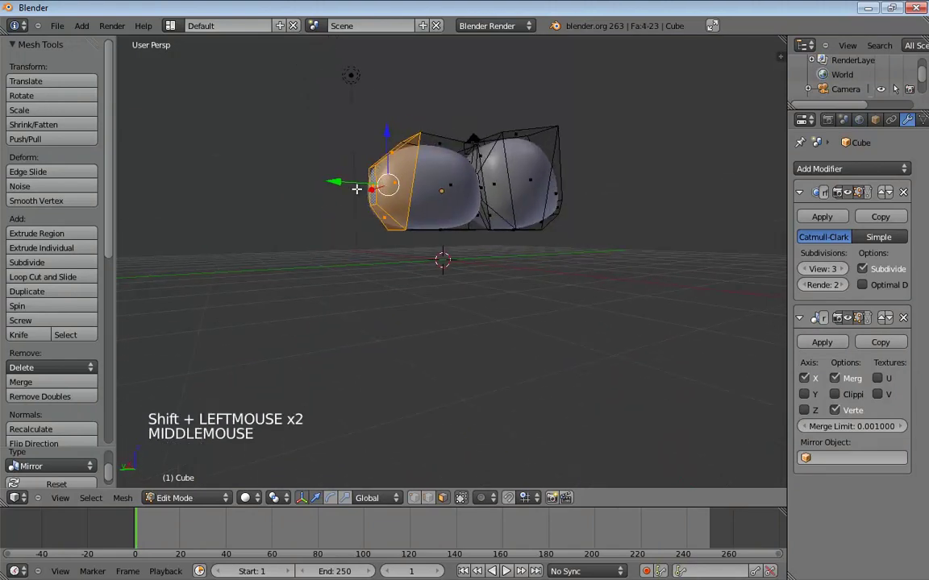
pyautogui.moveTo(356, 189); pyautogui.dragTo(344, 183)
pyautogui.moveTo(562, 246); pyautogui.dragTo(533, 212, button='middle')
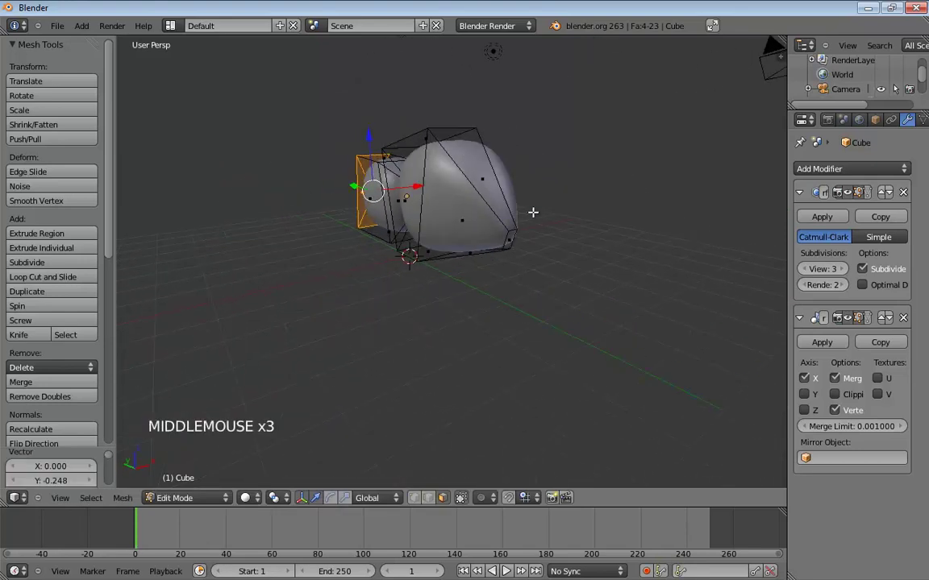
# - Switch to edge selection and raise the upper edge of the second segment's tip along Z
pyautogui.hotkey('ctrl', 'Tab')
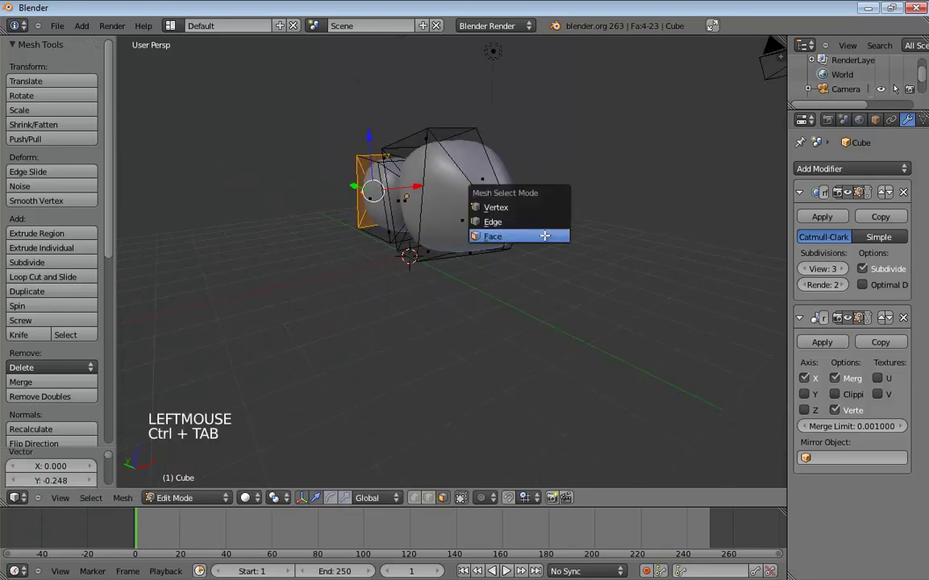
pyautogui.click(514, 225)
pyautogui.click(513, 229)
pyautogui.moveTo(566, 275); pyautogui.dragTo(476, 241, button='middle')
pyautogui.click(577, 117)
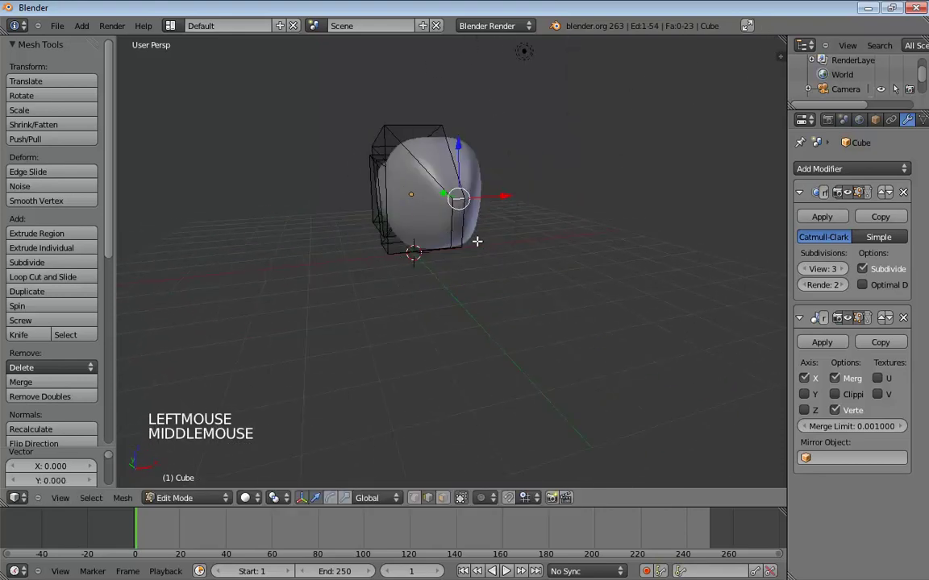
# - Move the tip's outer vertical edge about -0.63 along X and 0.33 along Y
pyautogui.moveTo(487, 221); pyautogui.dragTo(454, 221)
pyautogui.moveTo(454, 221); pyautogui.dragTo(508, 240, button='middle')
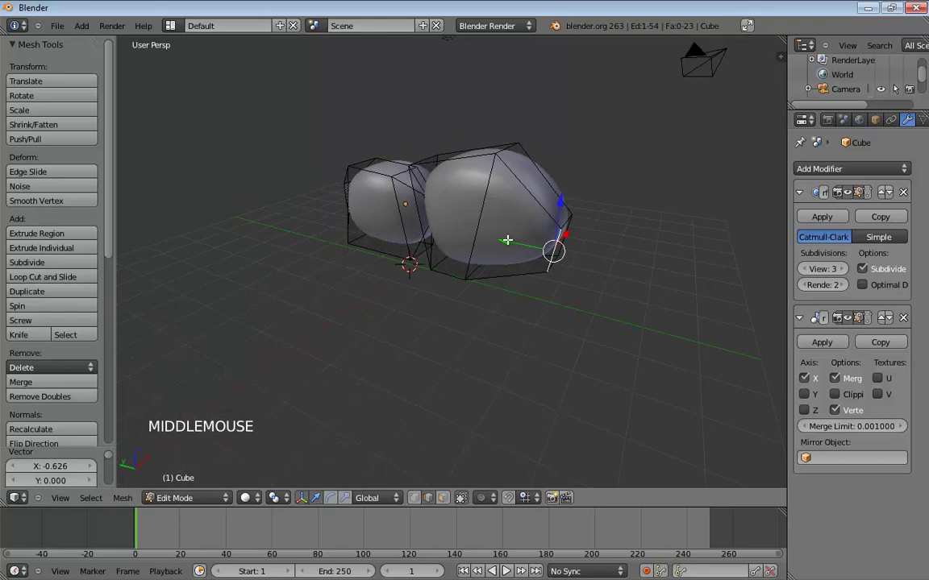
pyautogui.moveTo(508, 240)
pyautogui.mouseDown()
pyautogui.moveTo(483, 238)
pyautogui.moveTo(491, 236)
pyautogui.mouseUp()
# - Switch to vertex selection, then lower the second segment's outer upper vertex and raise its outer lower vertex along Z
pyautogui.moveTo(576, 201); pyautogui.dragTo(448, 130, button='middle')
pyautogui.hotkey('ctrl', 'Tab')
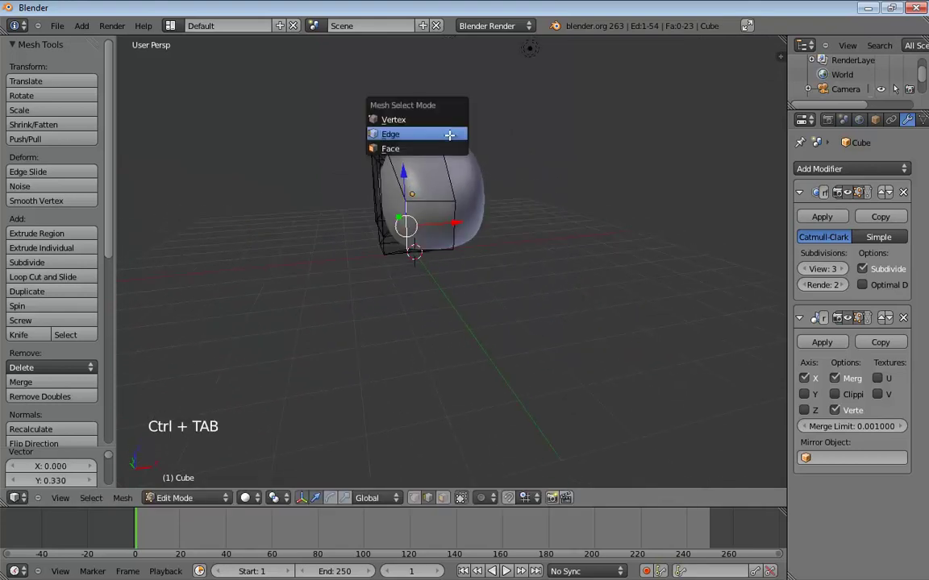
pyautogui.click(417, 121)
pyautogui.moveTo(378, 97); pyautogui.dragTo(372, 90)
pyautogui.moveTo(372, 90); pyautogui.dragTo(506, 230, button='middle')
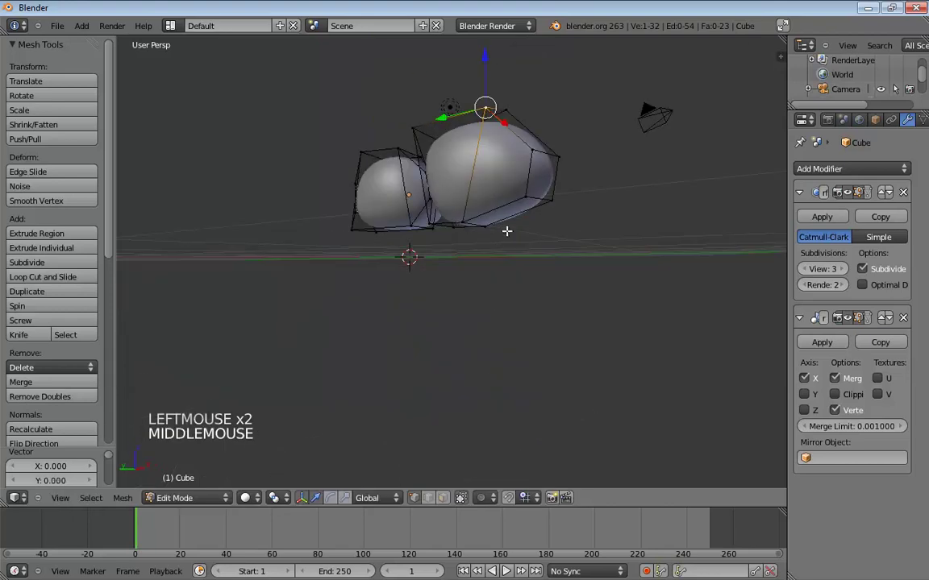
pyautogui.click(462, 220)
pyautogui.moveTo(457, 180); pyautogui.dragTo(484, 164)
pyautogui.moveTo(598, 206); pyautogui.dragTo(462, 191, button='middle')
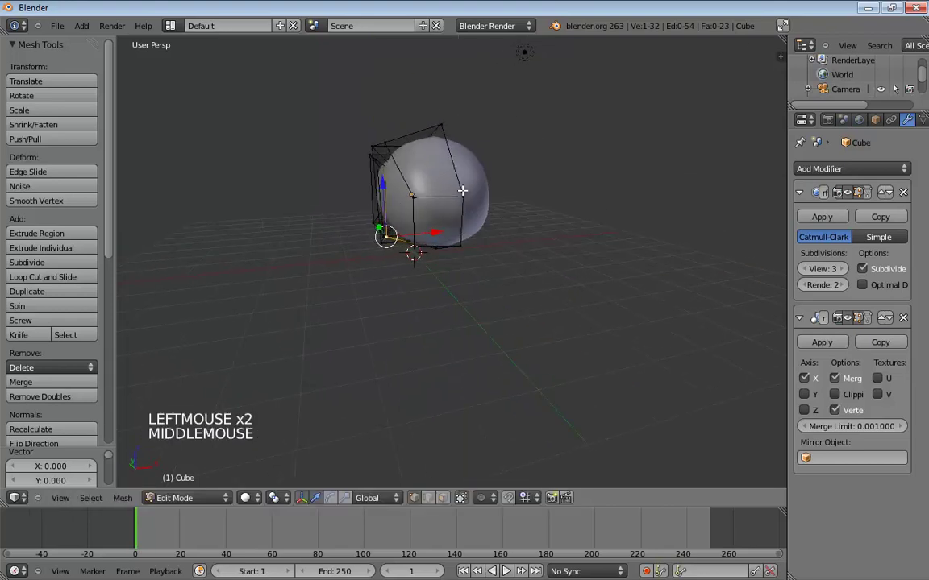
# - Move the Mirror modifier above the Subdivision Surface modifier in the cube's modifier stack
pyautogui.moveTo(429, 128); pyautogui.dragTo(361, 144, button='middle')
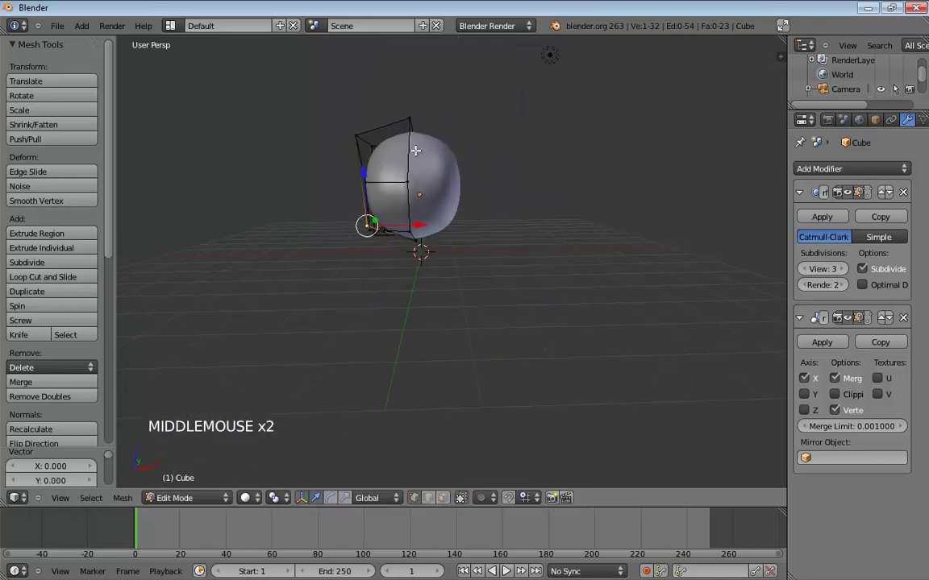
pyautogui.moveTo(418, 131); pyautogui.dragTo(480, 302, button='middle')
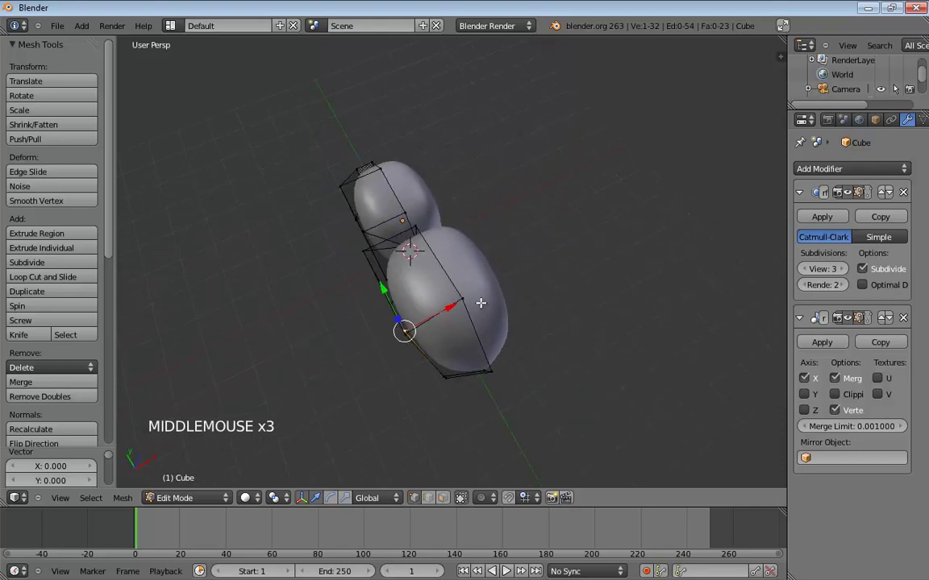
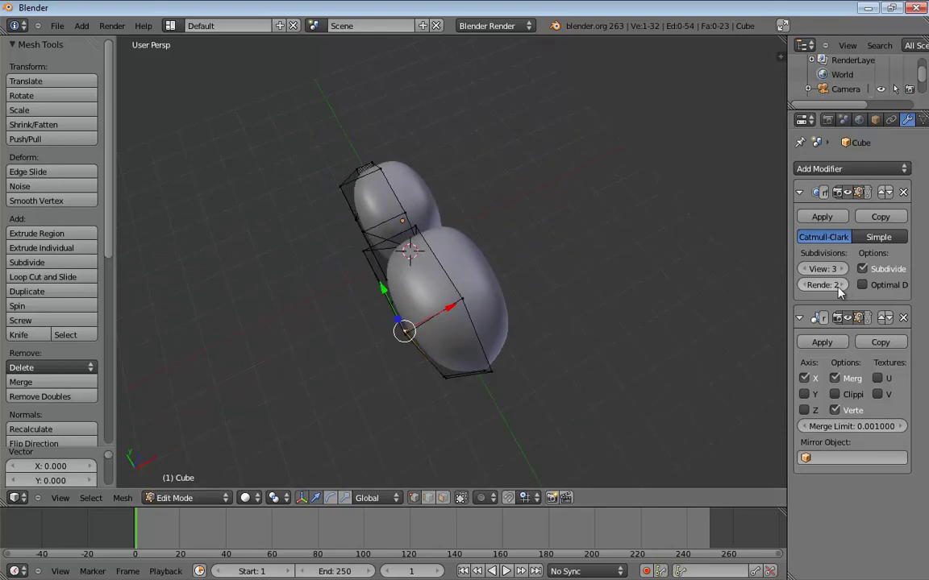
pyautogui.click(882, 318)
pyautogui.moveTo(592, 379); pyautogui.dragTo(544, 290, button='middle')
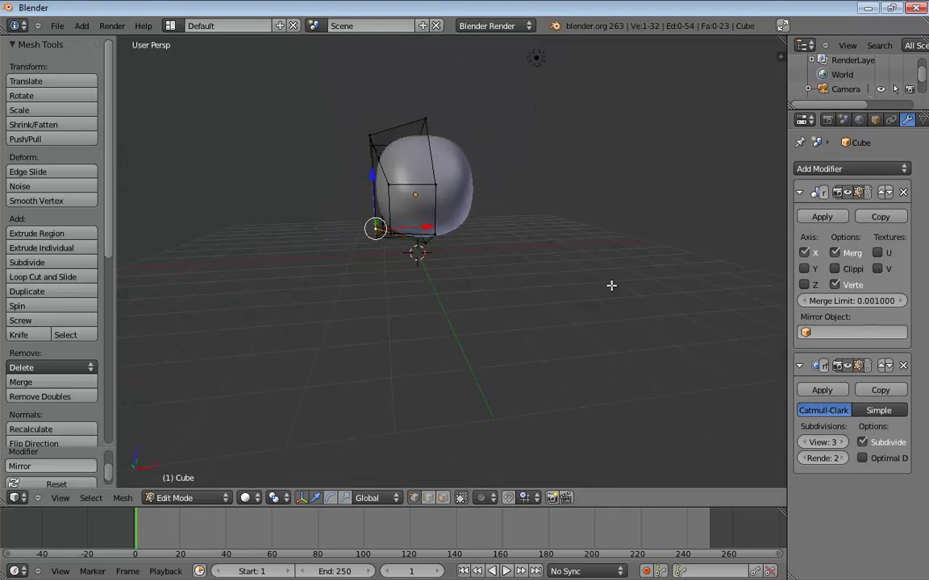
# - Lower the first segment's two outer upper vertices and raise its two outer lower vertices along Z
pyautogui.moveTo(586, 265); pyautogui.dragTo(710, 260, button='middle')
pyautogui.middleClick(218, 253)
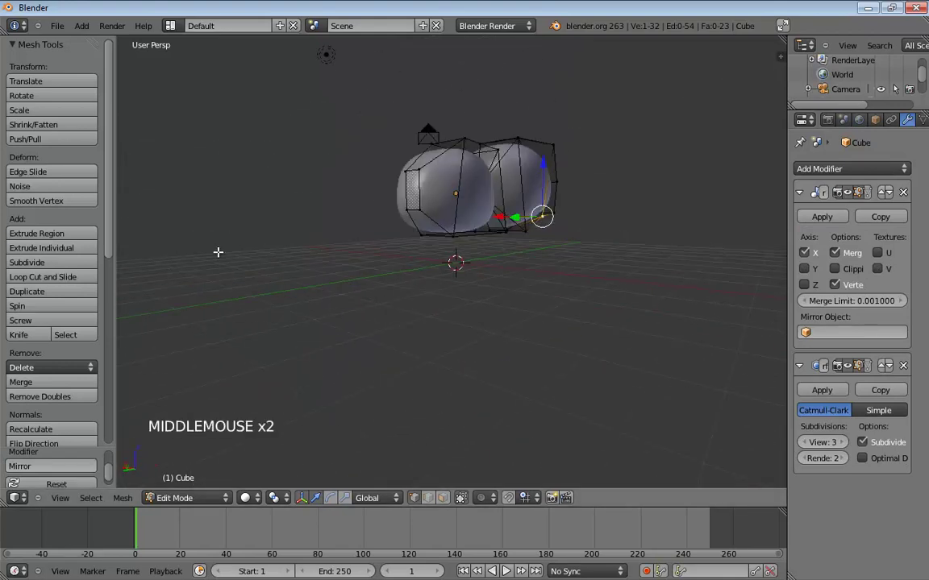
pyautogui.moveTo(218, 253); pyautogui.dragTo(399, 274, button='middle')
pyautogui.scroll(2, 405, 276)
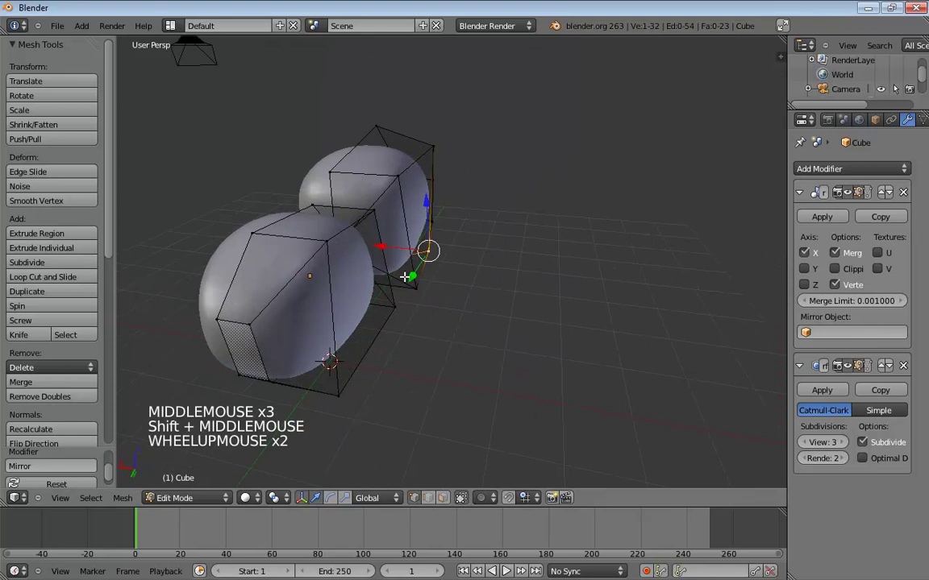
pyautogui.click(371, 214)
pyautogui.keyDown('shift'); pyautogui.click(327, 243); pyautogui.keyUp('shift')
pyautogui.moveTo(342, 171); pyautogui.dragTo(343, 197)
pyautogui.moveTo(343, 197); pyautogui.dragTo(357, 323, button='middle')
pyautogui.click(353, 322)
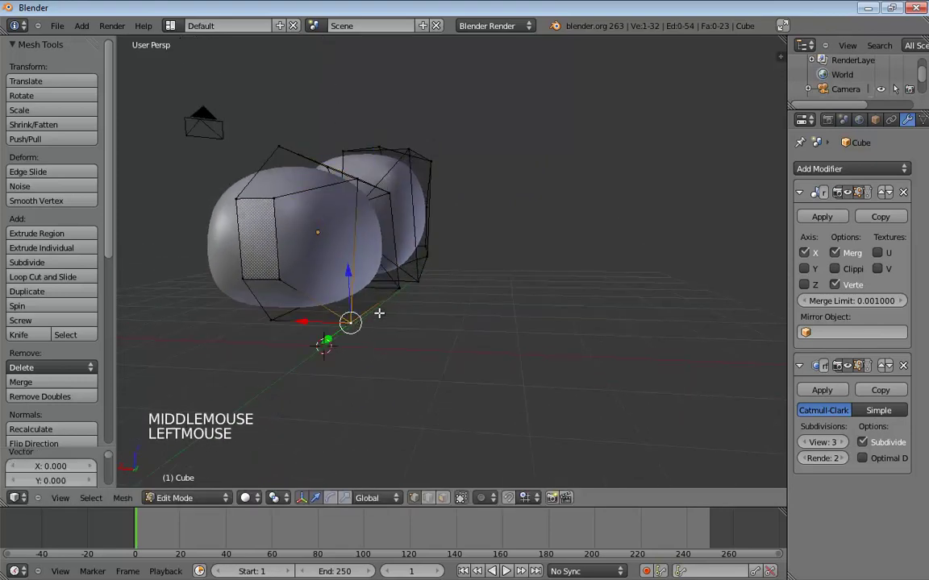
pyautogui.keyDown('shift'); pyautogui.click(398, 289); pyautogui.keyUp('shift')
pyautogui.moveTo(377, 251); pyautogui.dragTo(369, 231)
pyautogui.keyDown('shift'); pyautogui.moveTo(369, 231); pyautogui.dragTo(472, 284, button='middle'); pyautogui.keyUp('shift')
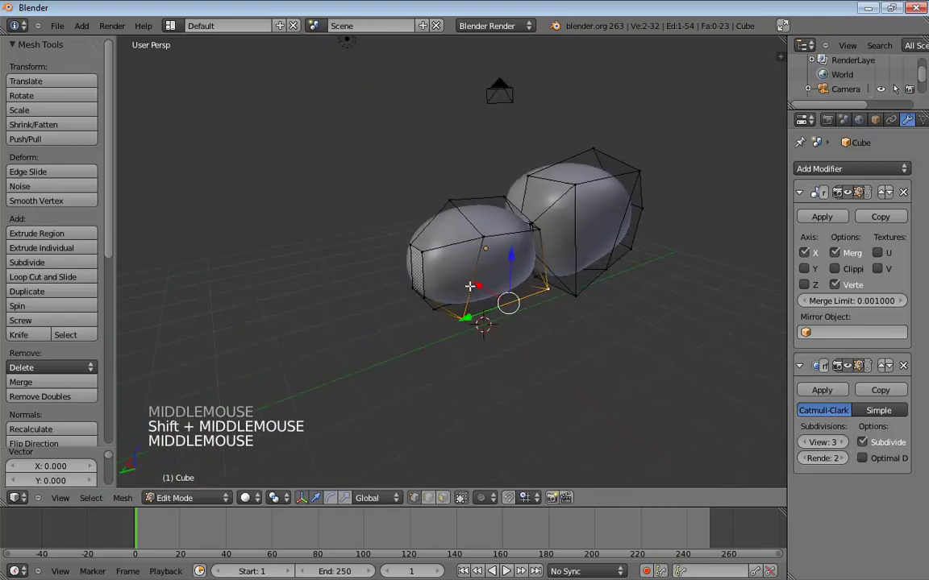
# - Switch to face selection and extrude the first segment's free-end face twice: a thin band followed by a long third segment
pyautogui.hotkey('ctrl', 'Tab')
pyautogui.click(419, 266)
pyautogui.moveTo(418, 266); pyautogui.dragTo(367, 288, button='middle')
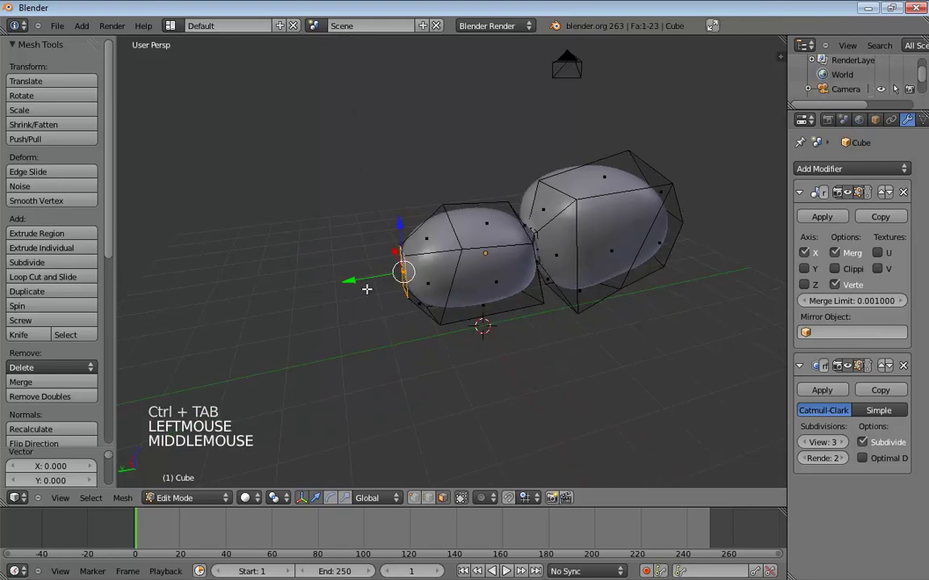
pyautogui.press('e')
pyautogui.press('e')
pyautogui.click(343, 286)
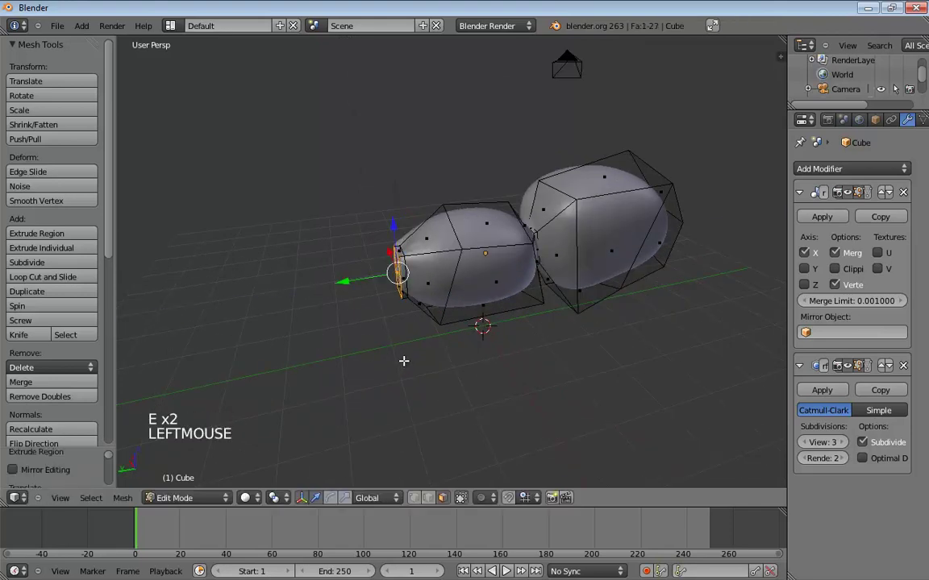
pyautogui.press('e')
pyautogui.press('e')
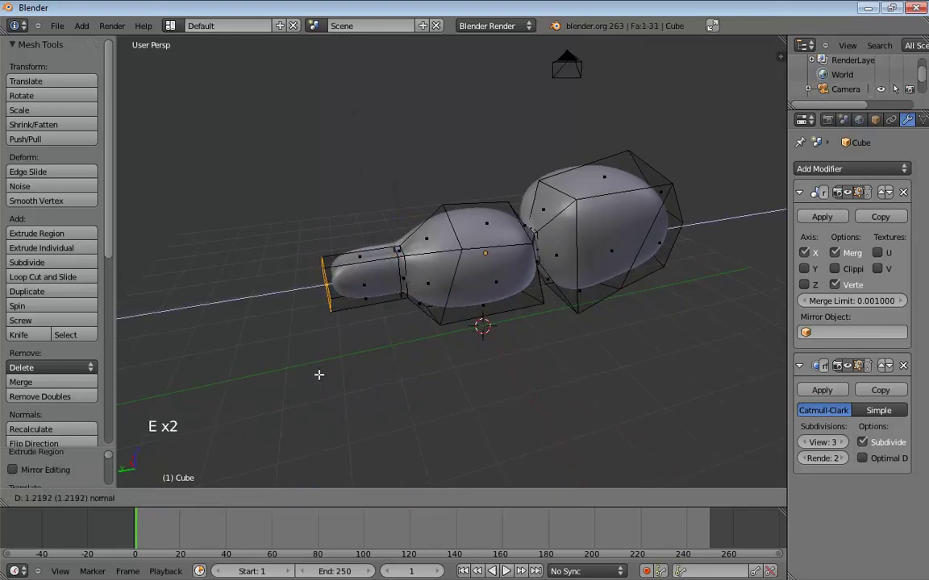
pyautogui.click(246, 376)
# - Enable Clipping on the Mirror modifier and delete the inner faces of the long extrusion and the thin band at the mirror plane
pyautogui.moveTo(251, 374); pyautogui.dragTo(626, 331, button='middle')
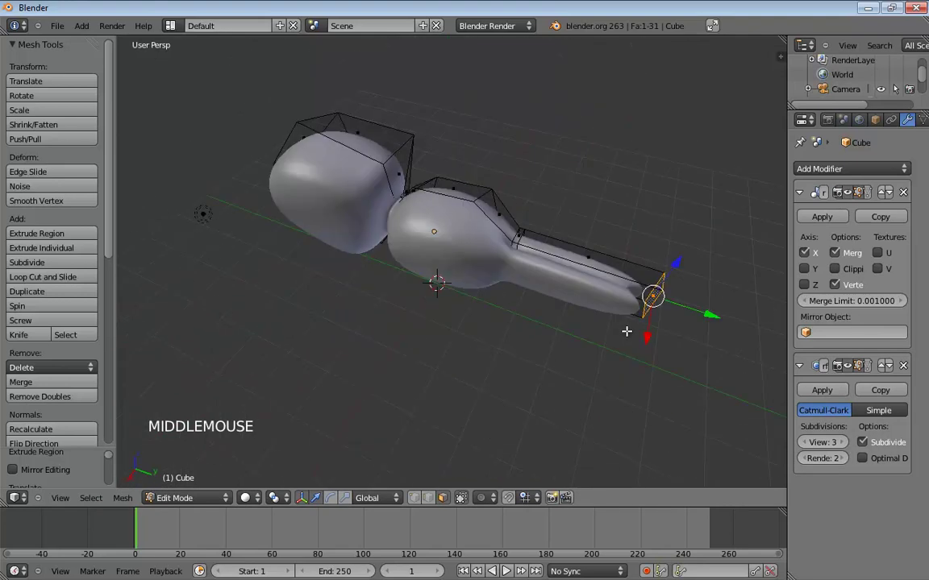
pyautogui.click(834, 269)
pyautogui.moveTo(684, 284); pyautogui.dragTo(569, 315, button='middle')
pyautogui.scroll(3, 601, 255)
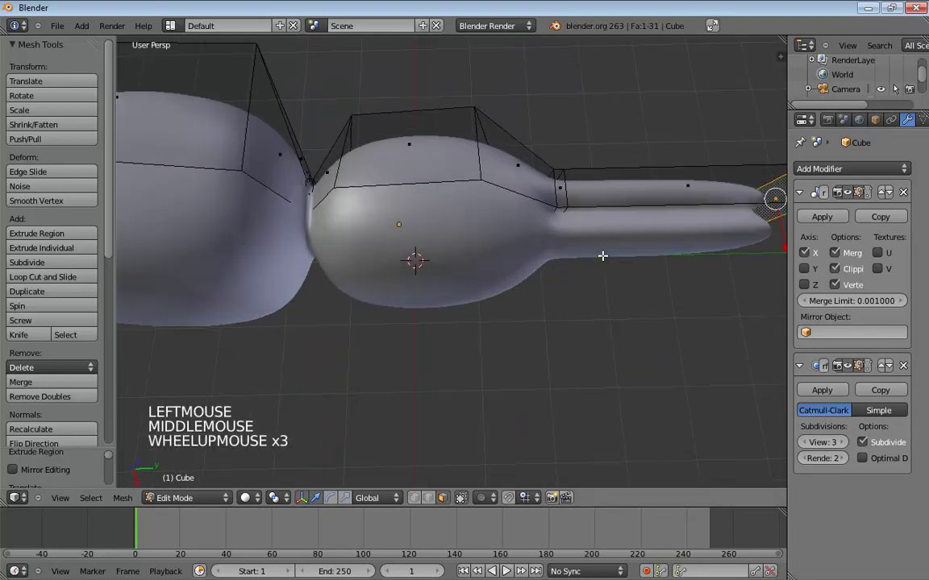
pyautogui.keyDown('shift'); pyautogui.moveTo(601, 254); pyautogui.dragTo(539, 223, button='middle'); pyautogui.keyUp('shift')
pyautogui.click(538, 222)
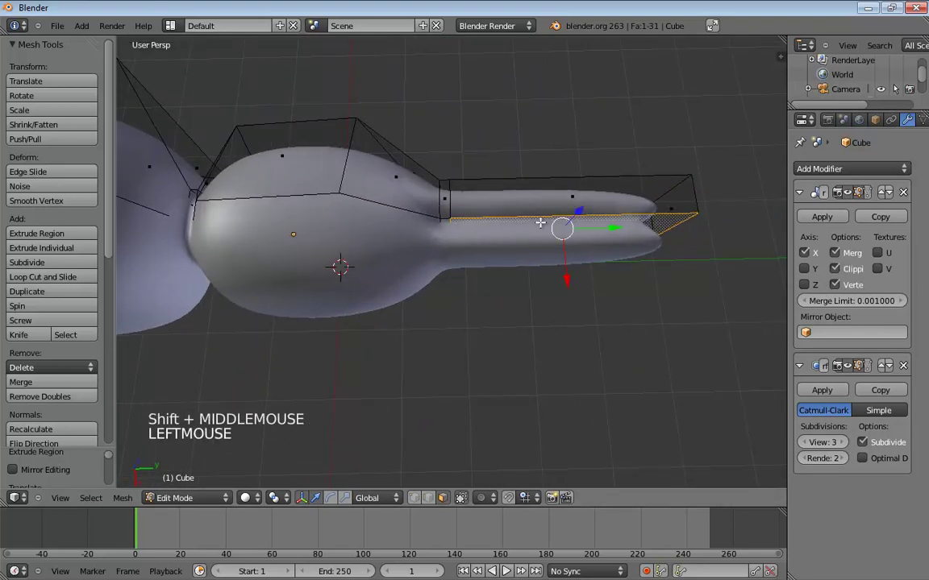
pyautogui.press('x')
pyautogui.click(527, 223)
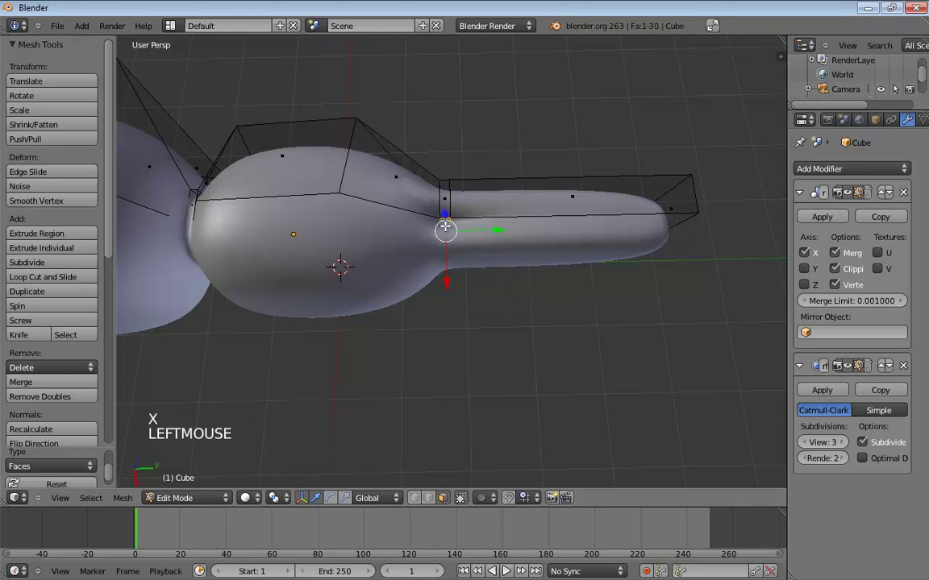
pyautogui.press('x')
pyautogui.click(448, 229)
# - Add a loop cut around the long third segment and slide it toward the neck at the first segment
pyautogui.moveTo(448, 230); pyautogui.dragTo(356, 163, button='middle')
pyautogui.scroll(-2, 400, 225)
pyautogui.moveTo(400, 224); pyautogui.dragTo(395, 251, button='middle')
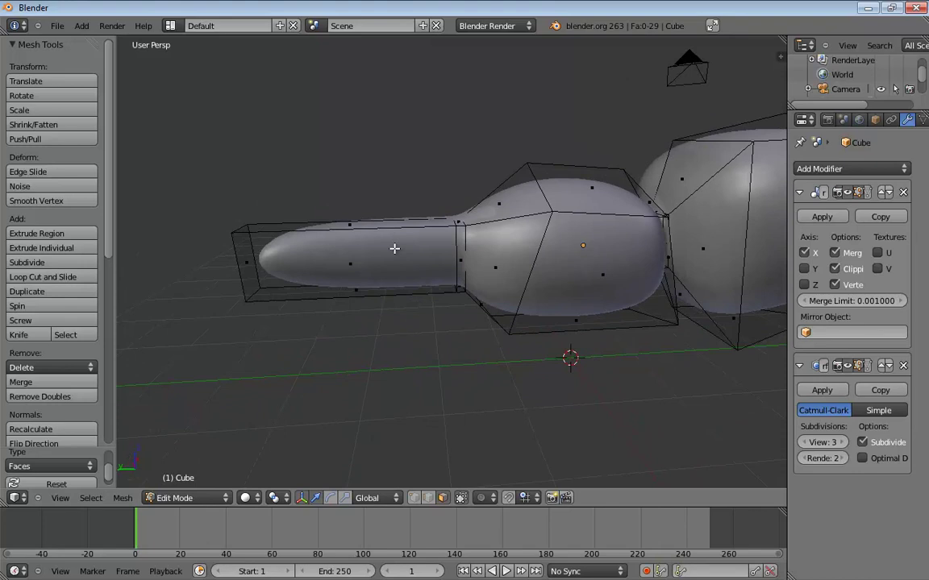
pyautogui.moveTo(697, 261); pyautogui.dragTo(510, 239, button='middle')
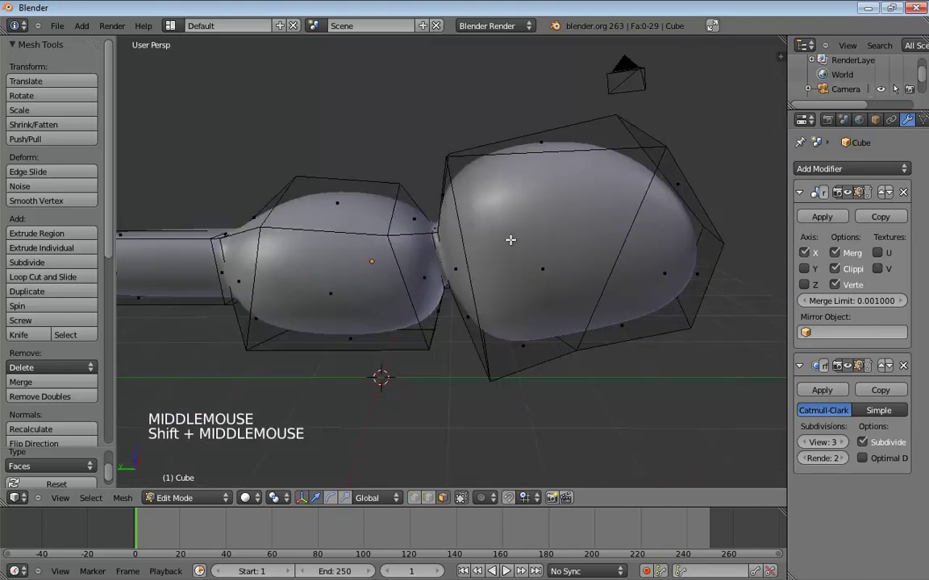
pyautogui.keyDown('shift'); pyautogui.moveTo(392, 278); pyautogui.dragTo(488, 281, button='middle'); pyautogui.keyUp('shift')
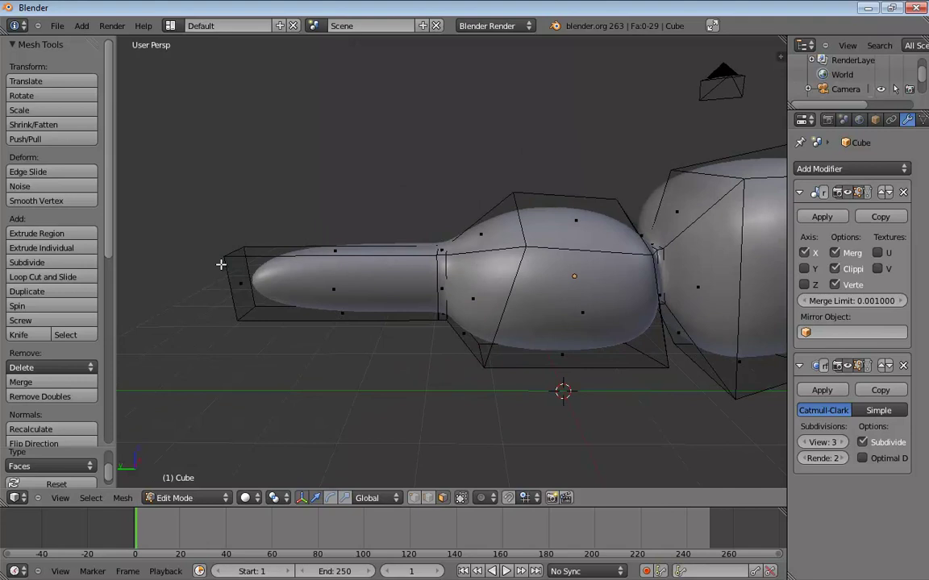
pyautogui.keyDown('shift'); pyautogui.moveTo(446, 307); pyautogui.dragTo(479, 293, button='middle'); pyautogui.keyUp('shift')
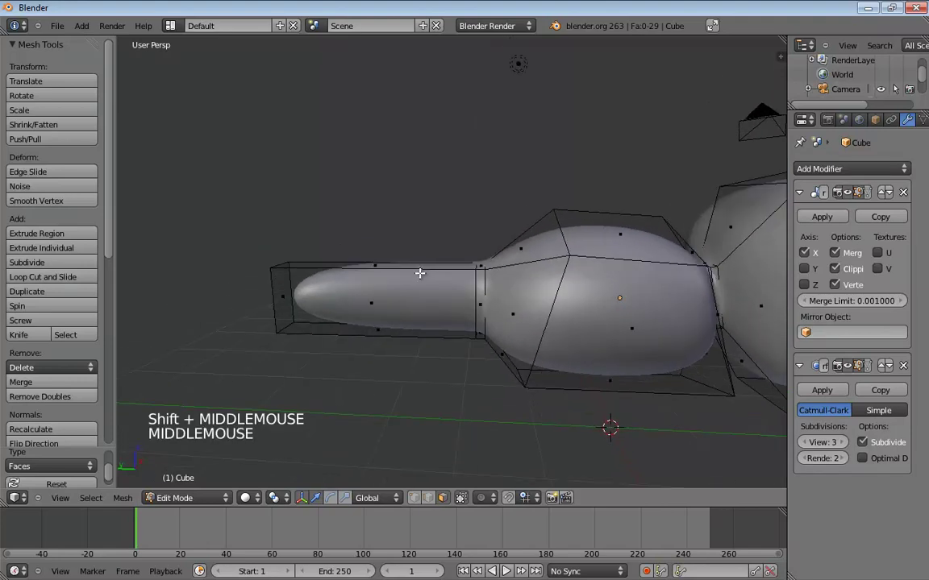
pyautogui.hotkey('ctrl', 'r')
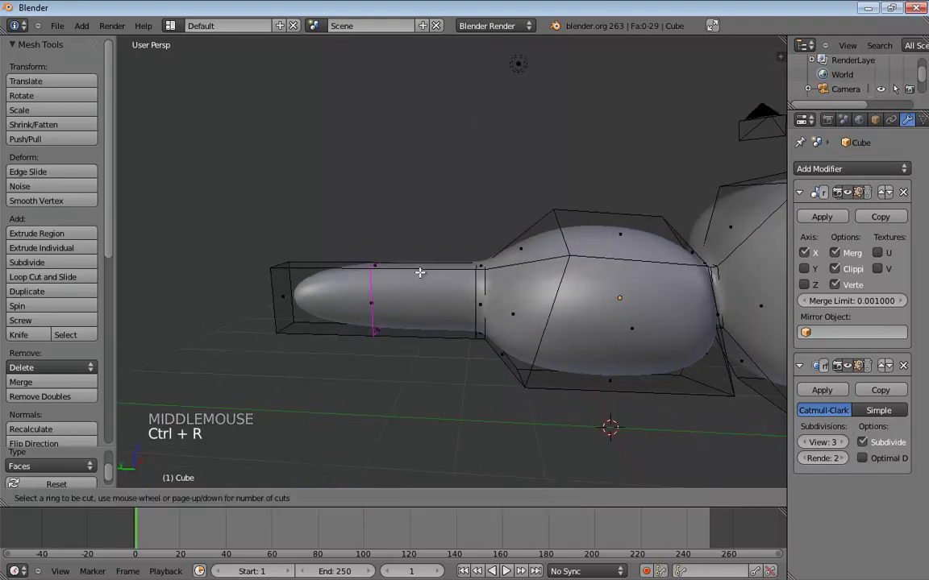
pyautogui.click(379, 272)
pyautogui.click(449, 305)
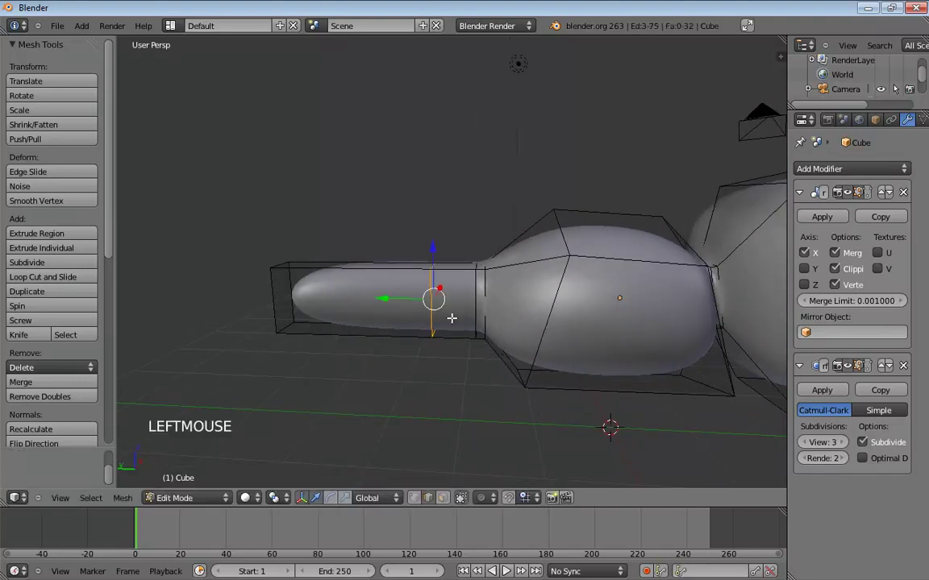
# - In edge selection, raise the new loop's upper edge and lower its lower edge along Z to swell the third segment
pyautogui.moveTo(443, 263); pyautogui.dragTo(461, 278, button='middle')
pyautogui.click(458, 278)
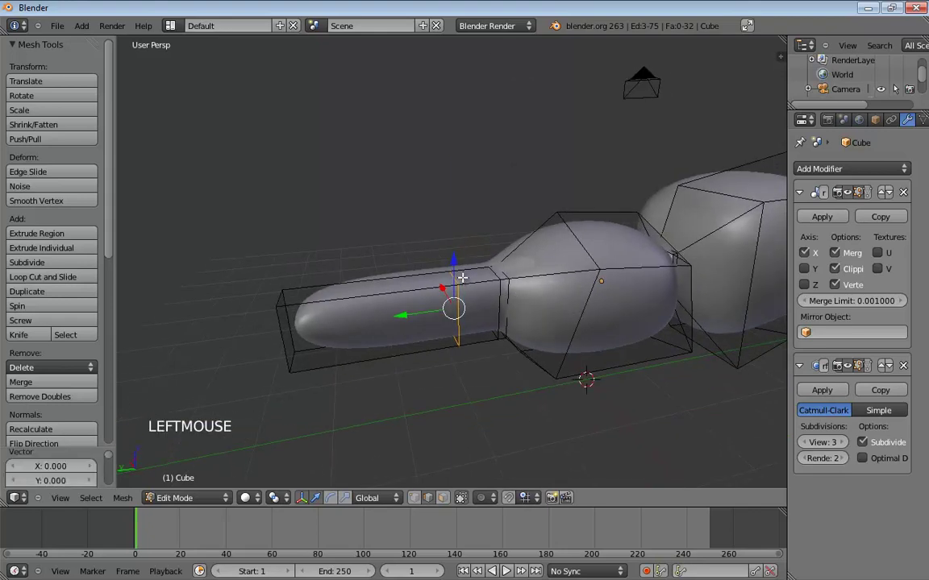
pyautogui.hotkey('ctrl', 'Tab')
pyautogui.click(460, 278)
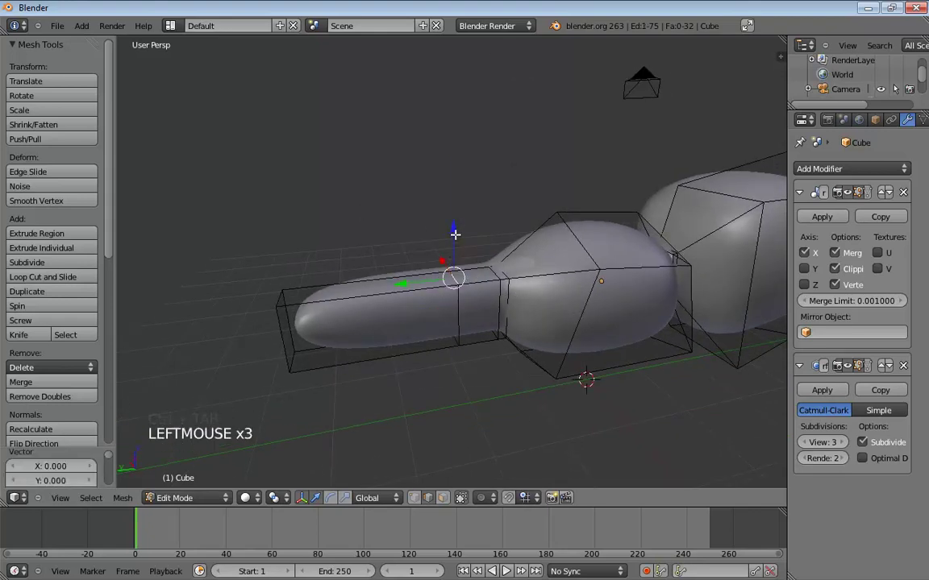
pyautogui.moveTo(455, 234); pyautogui.dragTo(448, 170)
pyautogui.moveTo(472, 335)
pyautogui.mouseDown(button='middle')
pyautogui.moveTo(448, 324)
pyautogui.moveTo(477, 329)
pyautogui.mouseUp(button='middle')
pyautogui.moveTo(447, 256); pyautogui.dragTo(439, 305)
# - Move the third segment loop's outer vertical edge about -0.74 along X
pyautogui.moveTo(445, 310); pyautogui.dragTo(464, 287, button='middle')
pyautogui.click(493, 293)
pyautogui.moveTo(463, 287); pyautogui.dragTo(516, 306)
pyautogui.click(516, 305)
# - Move the third segment tip's outer vertical edge about -0.17 along Y and slightly down along Z
pyautogui.moveTo(555, 355); pyautogui.dragTo(421, 362, button='middle')
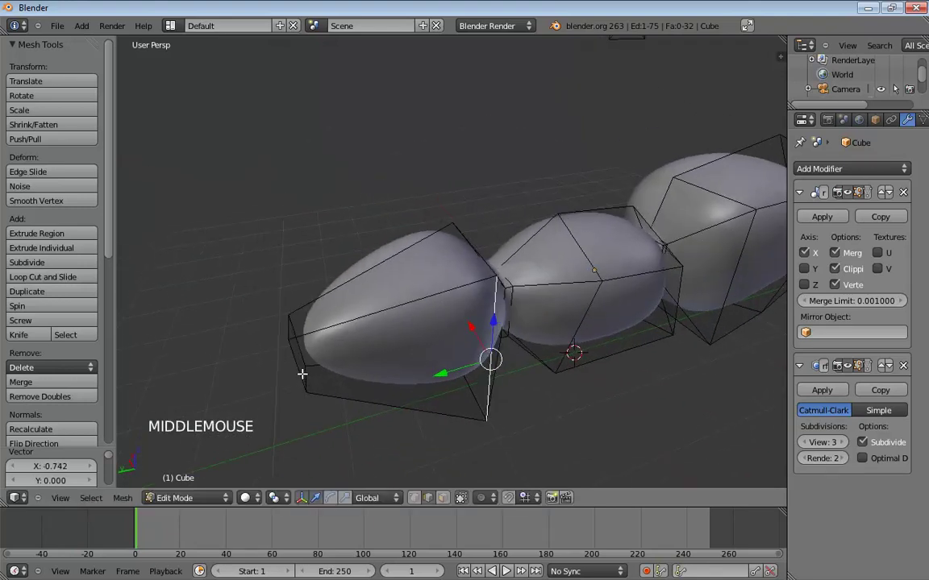
pyautogui.click(262, 373)
pyautogui.moveTo(269, 379); pyautogui.dragTo(399, 302, button='middle')
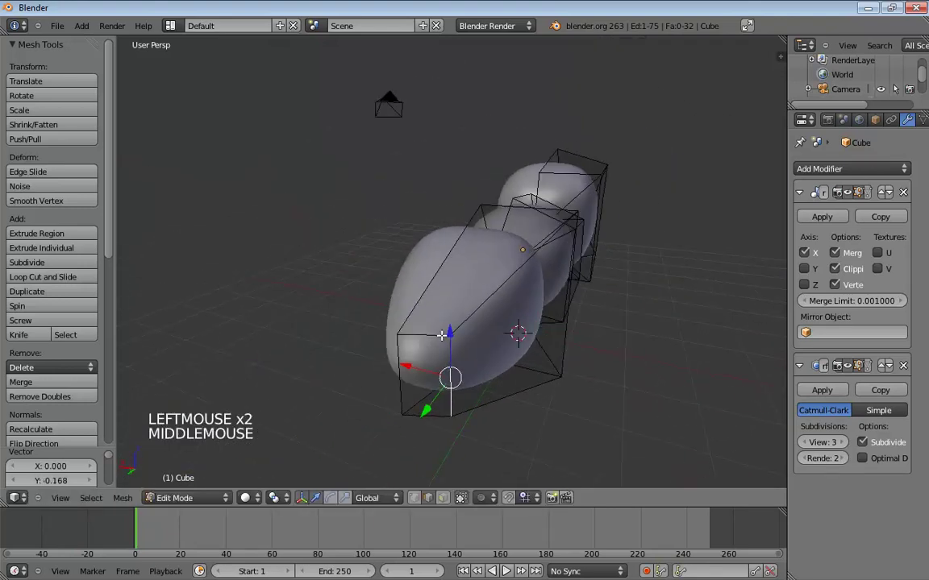
pyautogui.moveTo(448, 330); pyautogui.dragTo(451, 342)
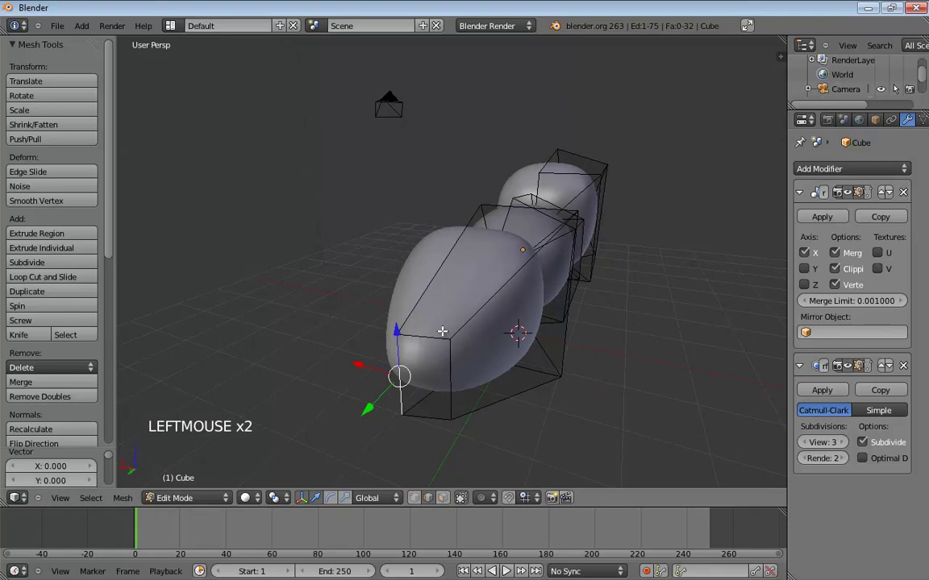
# - Lower the lower and upper edges of the third segment's tip along Z
pyautogui.moveTo(442, 332); pyautogui.dragTo(354, 376, button='middle')
pyautogui.moveTo(348, 334); pyautogui.dragTo(349, 357)
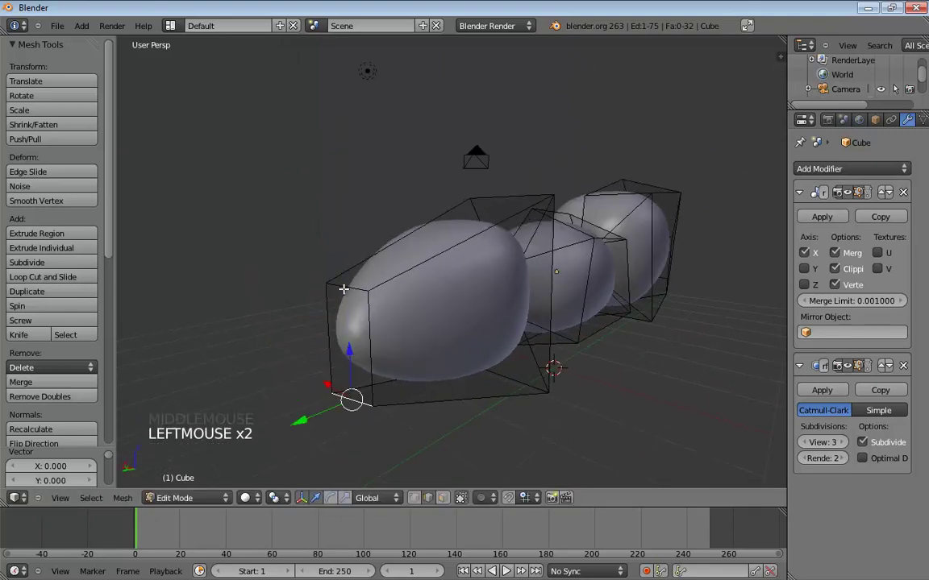
pyautogui.moveTo(351, 272); pyautogui.dragTo(394, 276)
# - Move two neck edges beside the third segment about -0.05 each along Y, and the segment's lower loop edge about -0.33 along Y
pyautogui.moveTo(394, 276); pyautogui.dragTo(437, 255, button='middle')
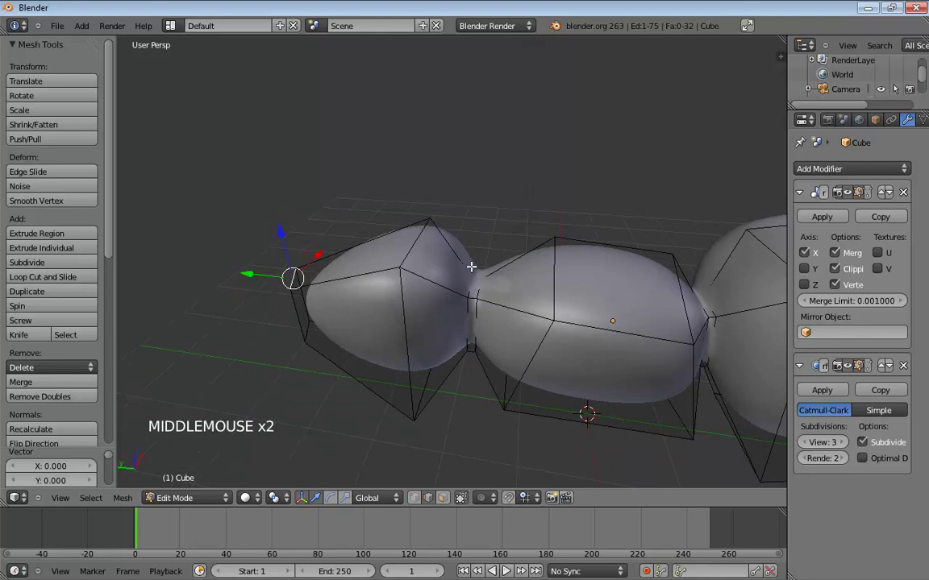
pyautogui.moveTo(435, 285); pyautogui.dragTo(429, 282)
pyautogui.moveTo(429, 282); pyautogui.dragTo(460, 269, button='middle')
pyautogui.click(461, 269)
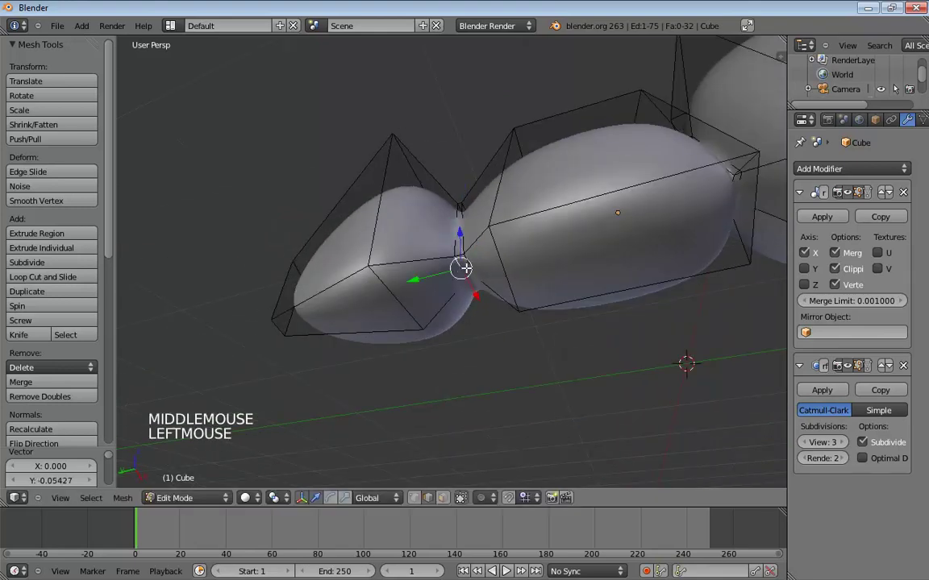
pyautogui.moveTo(420, 279); pyautogui.dragTo(426, 279)
pyautogui.moveTo(426, 279); pyautogui.dragTo(471, 348, button='middle')
pyautogui.click(428, 344)
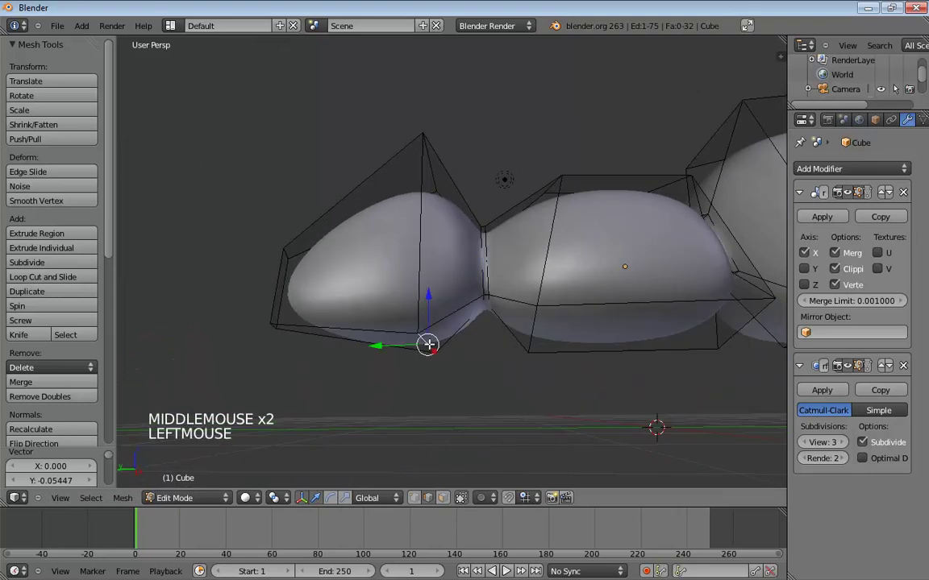
pyautogui.moveTo(378, 348); pyautogui.dragTo(411, 322)
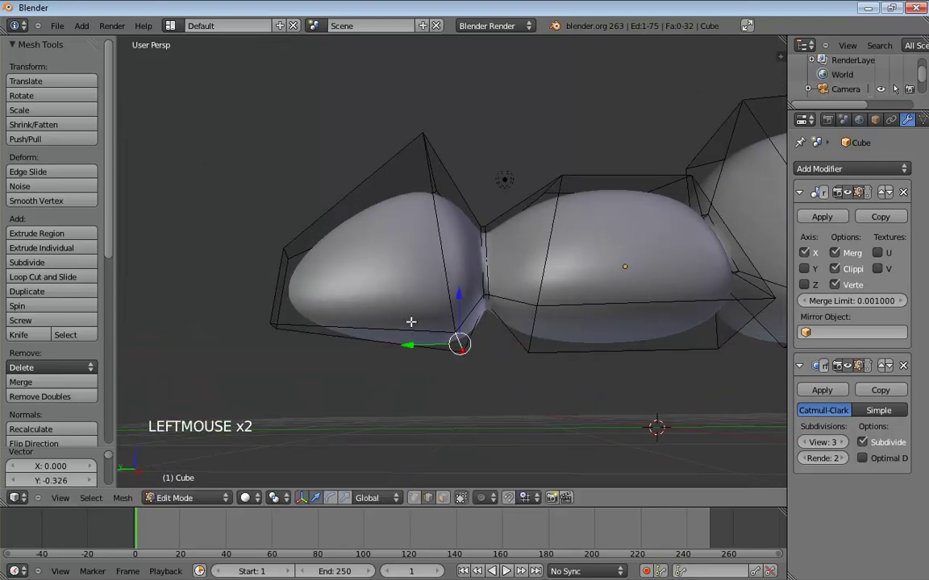
# - Add a second loop cut around the third segment and slide it toward the tip
pyautogui.moveTo(410, 322)
pyautogui.mouseDown(button='middle')
pyautogui.moveTo(450, 325)
pyautogui.moveTo(428, 321)
pyautogui.mouseUp(button='middle')
pyautogui.hotkey('ctrl', 'r')
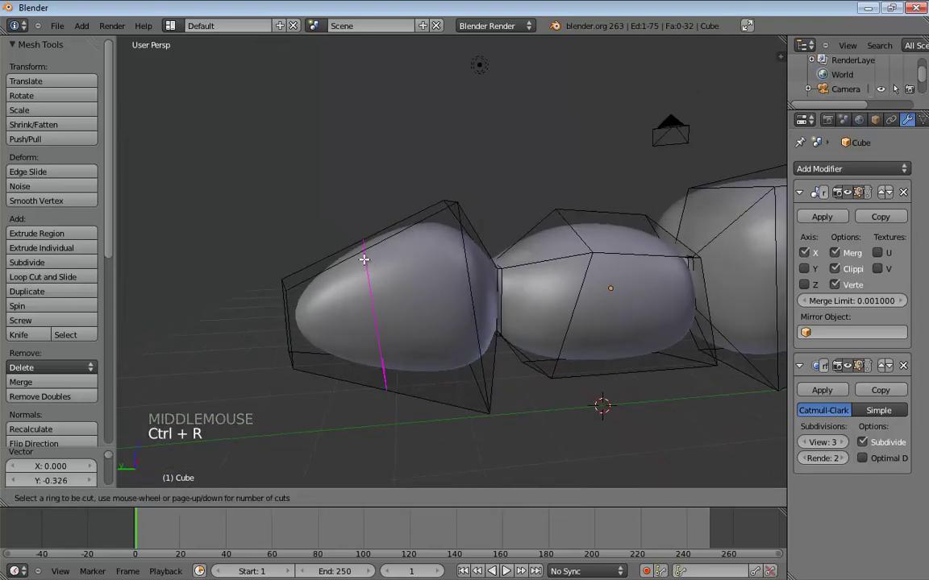
pyautogui.click(359, 256)
pyautogui.click(336, 264)
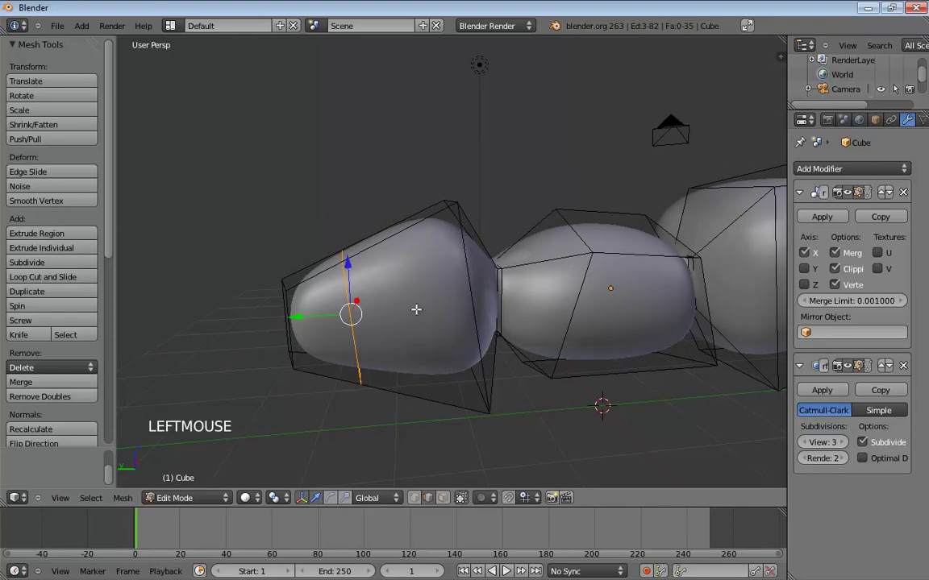
# - Raise the new loop's upper edge on the third segment about 0.21 along Z and move its outer vertical edge about -0.29 along X
pyautogui.moveTo(417, 308); pyautogui.dragTo(446, 259, button='middle')
pyautogui.click(446, 259)
pyautogui.click(474, 218)
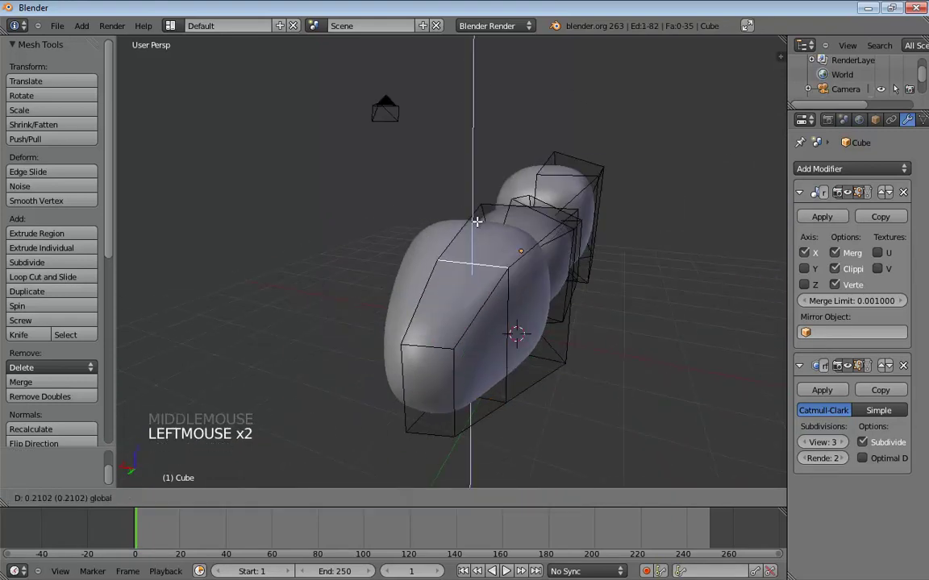
pyautogui.click(507, 355)
pyautogui.click(483, 337)
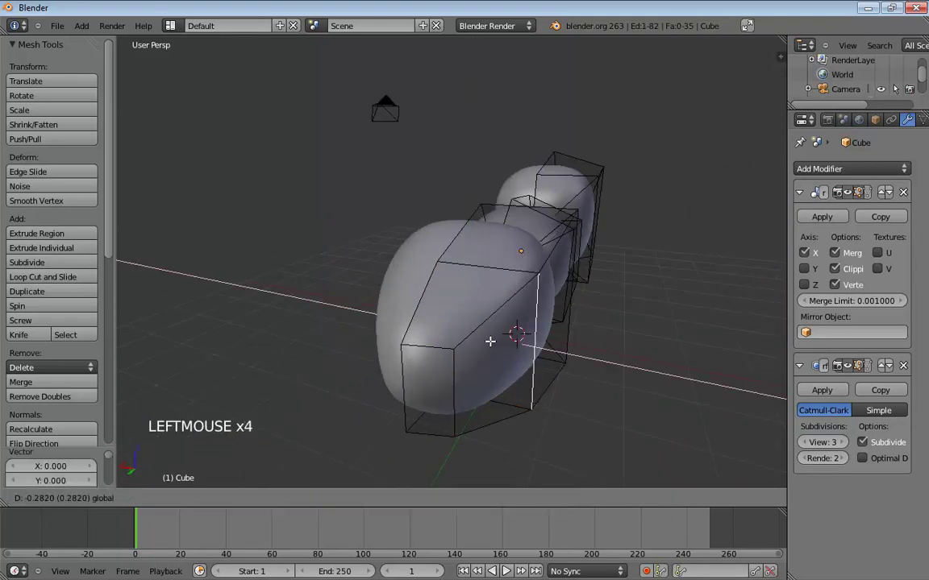
# - Lower the bottom edge of the third segment's new loop along Z
pyautogui.moveTo(491, 338); pyautogui.dragTo(409, 258, button='middle')
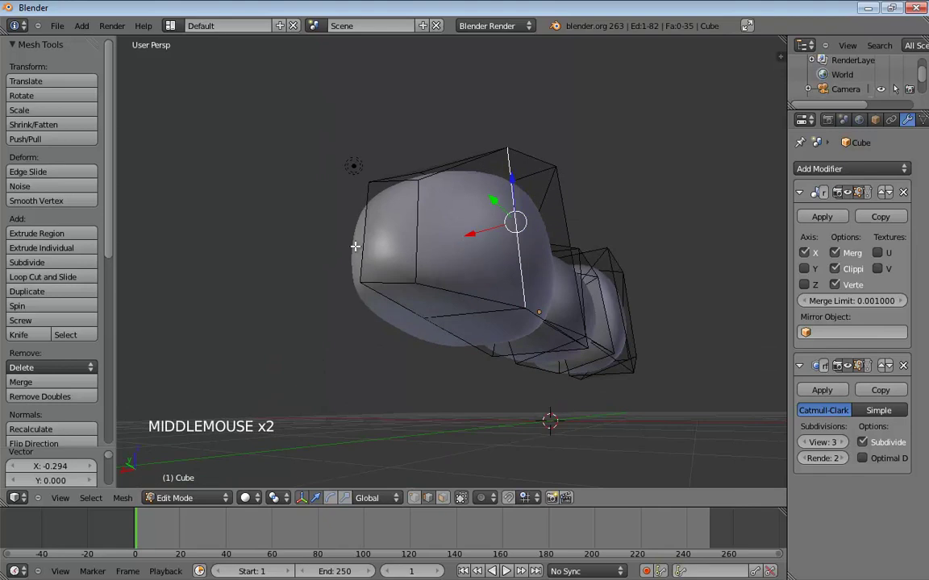
pyautogui.click(482, 253)
pyautogui.click(472, 278)
pyautogui.moveTo(473, 278); pyautogui.dragTo(480, 357, button='middle')
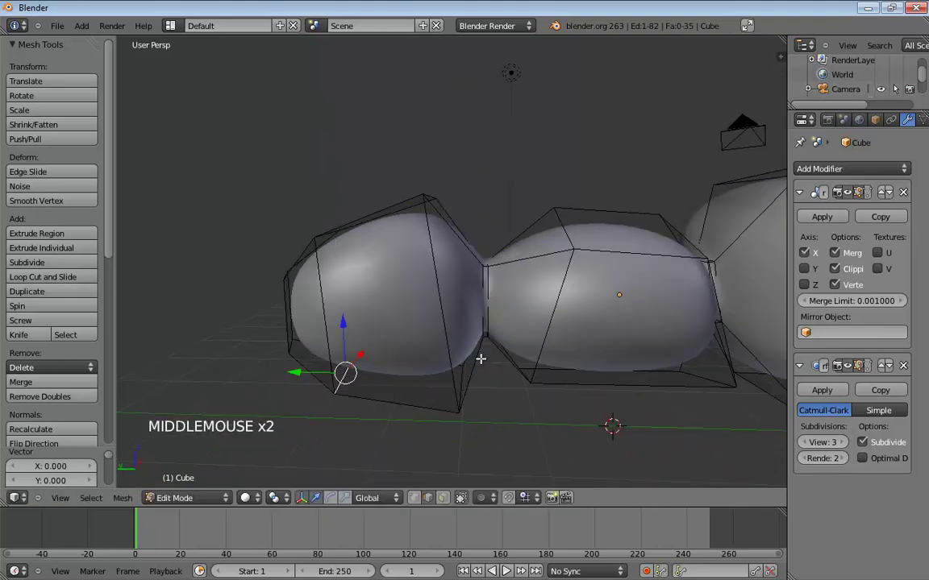
pyautogui.scroll(-2, 543, 362)
pyautogui.keyDown('shift'); pyautogui.moveTo(543, 362); pyautogui.dragTo(539, 326, button='middle'); pyautogui.keyUp('shift')
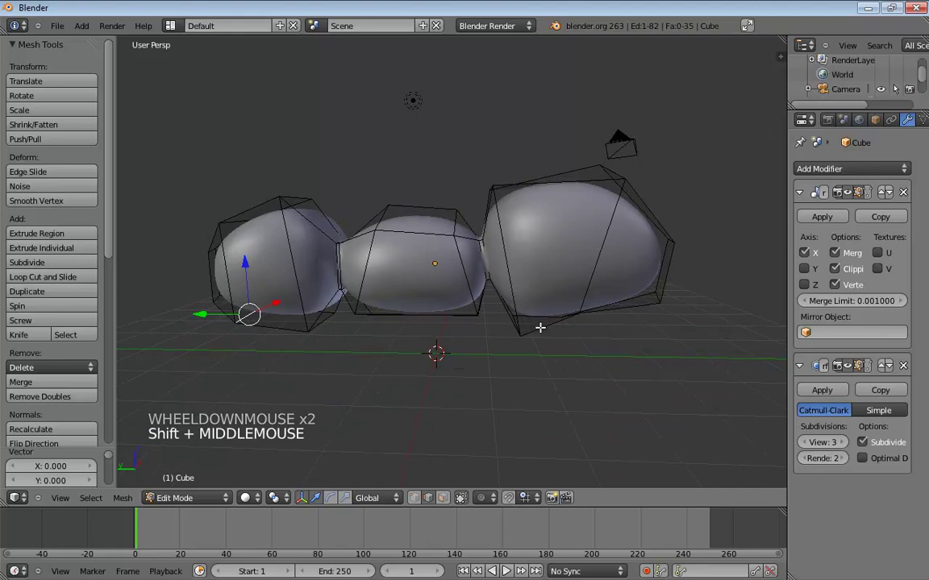
pyautogui.keyDown('shift'); pyautogui.moveTo(470, 311); pyautogui.dragTo(555, 262, button='middle'); pyautogui.keyUp('shift')
# - Switch to vertex selection and move the upper outer vertex of the third segment's new loop about 0.33 along X, adjusting its height
pyautogui.hotkey('ctrl', 'Tab')
pyautogui.click(568, 243)
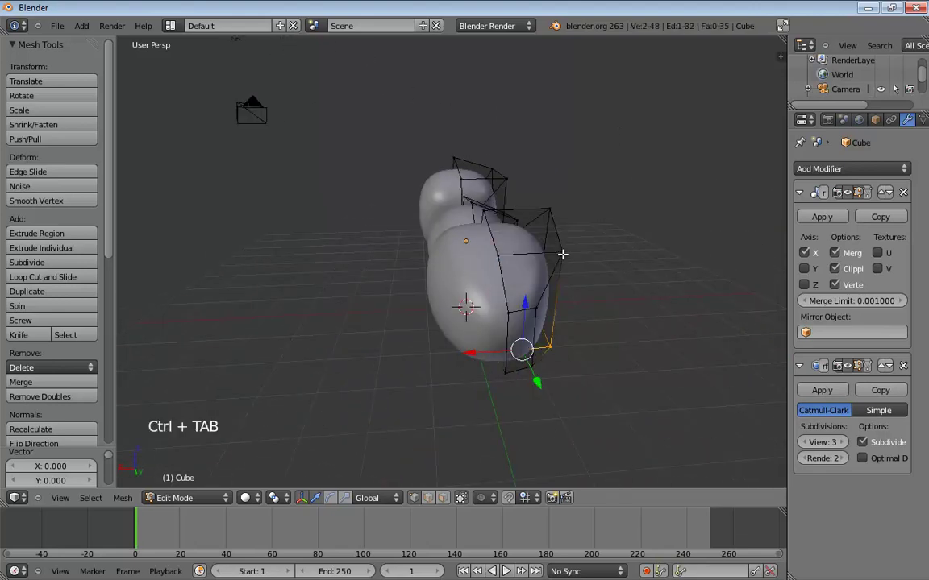
pyautogui.click(562, 253)
pyautogui.moveTo(516, 252); pyautogui.dragTo(494, 254)
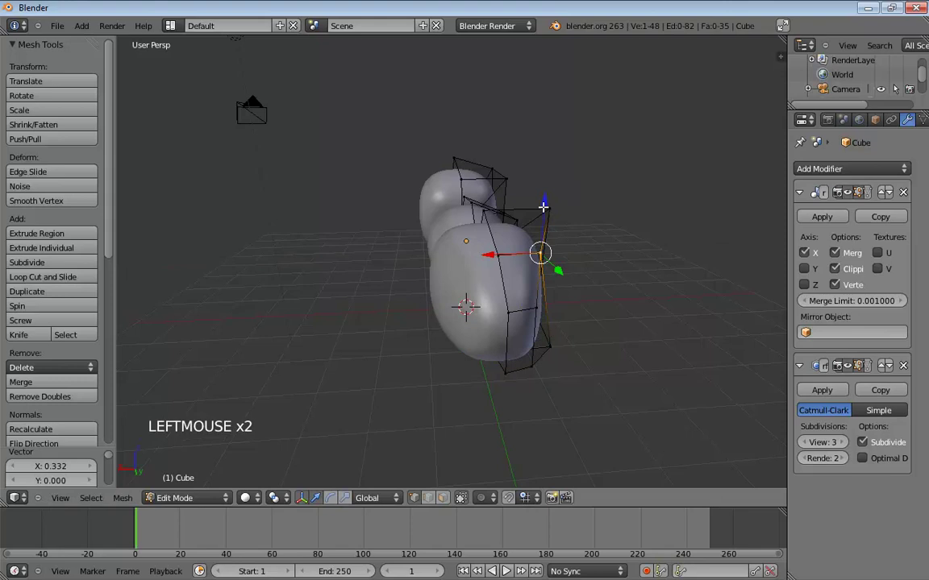
pyautogui.moveTo(547, 195); pyautogui.dragTo(547, 237)
pyautogui.click(547, 212)
pyautogui.moveTo(617, 331); pyautogui.dragTo(531, 340, button='middle')
# - Move the outer vertices near the third segment's tip outward along X, the last one about -0.20
pyautogui.click(520, 327)
pyautogui.moveTo(482, 322); pyautogui.dragTo(504, 323)
pyautogui.click(495, 387)
pyautogui.moveTo(453, 375)
pyautogui.mouseDown()
pyautogui.moveTo(474, 377)
pyautogui.moveTo(457, 356)
pyautogui.mouseUp()
pyautogui.click(479, 361)
pyautogui.moveTo(456, 357); pyautogui.dragTo(501, 284, button='middle')
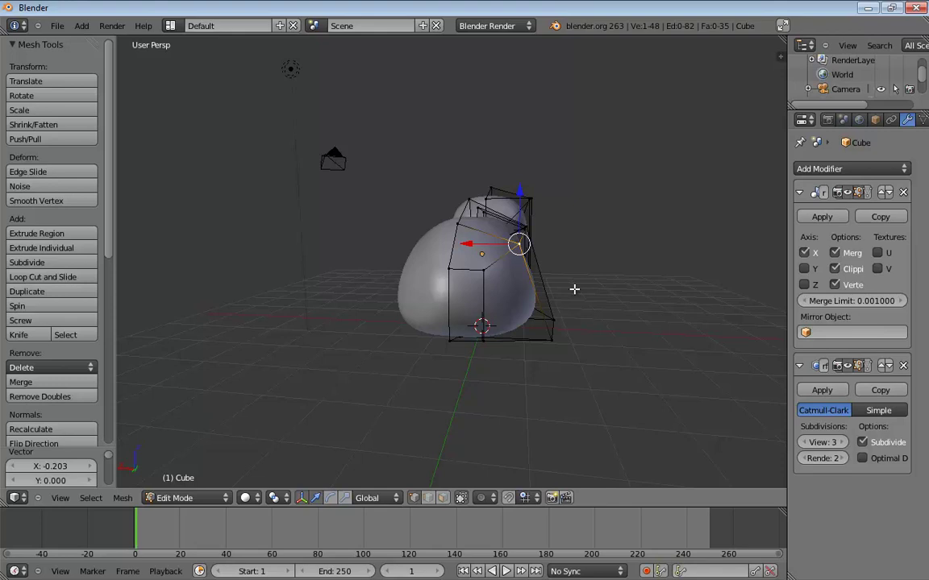
# - Move one upper tip vertex of the third segment about -0.16 along Y, reposition the other, and shift a lower tip vertex about 0.05 along Y
pyautogui.moveTo(617, 280); pyautogui.dragTo(323, 240, button='middle')
pyautogui.click(304, 244)
pyautogui.click(314, 252)
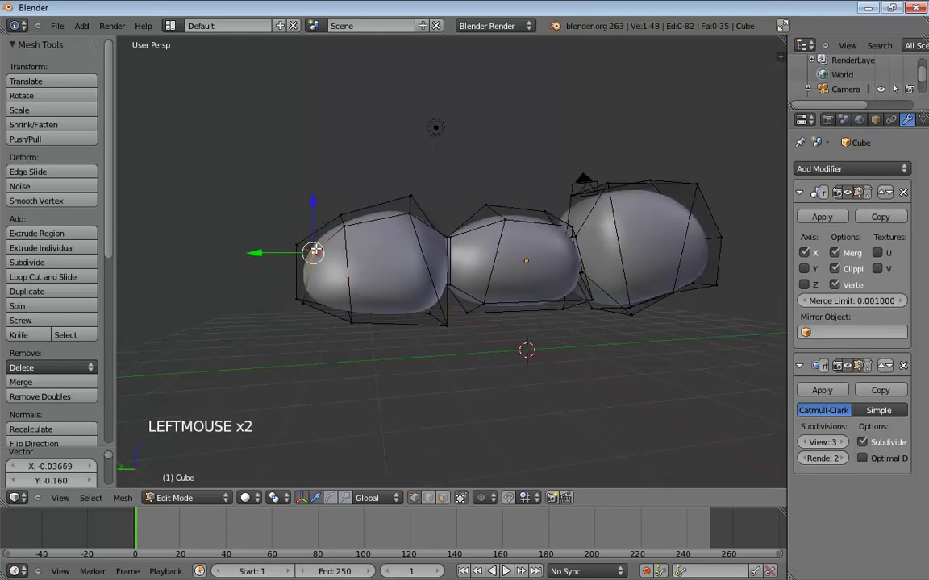
pyautogui.click(296, 243)
pyautogui.moveTo(296, 242)
pyautogui.mouseDown()
pyautogui.moveTo(317, 251)
pyautogui.moveTo(302, 252)
pyautogui.mouseUp()
pyautogui.click(296, 298)
pyautogui.moveTo(297, 297); pyautogui.dragTo(302, 299)
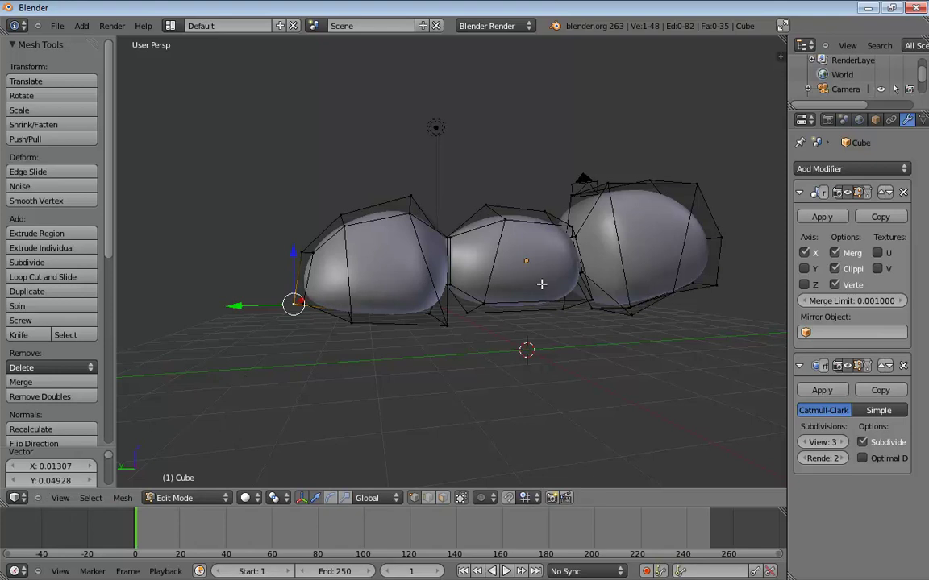
# - Move the first segment's lower outer vertices outward along X, the loop vertex nearer the tip by about -0.49
pyautogui.moveTo(542, 284); pyautogui.dragTo(576, 320, button='middle')
pyautogui.scroll(3, 566, 268)
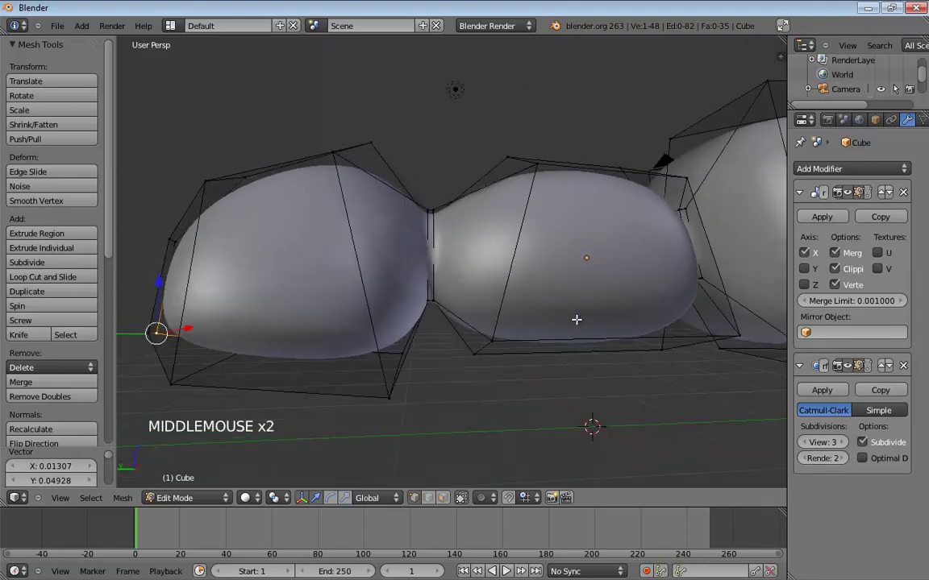
pyautogui.scroll(-3, 595, 275)
pyautogui.keyDown('shift'); pyautogui.moveTo(595, 276); pyautogui.dragTo(518, 346, button='middle'); pyautogui.keyUp('shift')
pyautogui.click(431, 320)
pyautogui.click(450, 345)
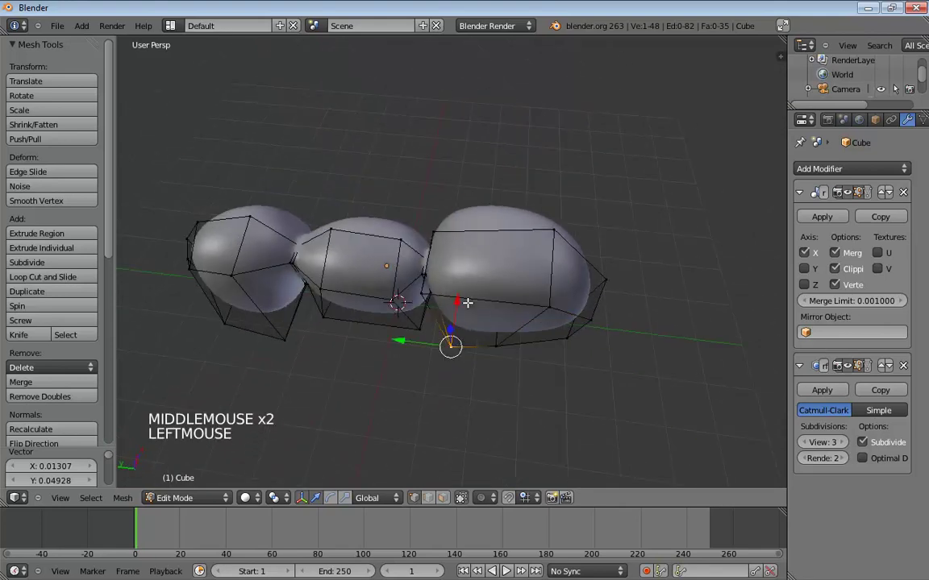
pyautogui.moveTo(467, 302); pyautogui.dragTo(498, 329)
pyautogui.click(497, 346)
# - Move the outer corner vertices of the first segment's tip outward along X, the last one about -0.18
pyautogui.moveTo(588, 338); pyautogui.dragTo(418, 316, button='middle')
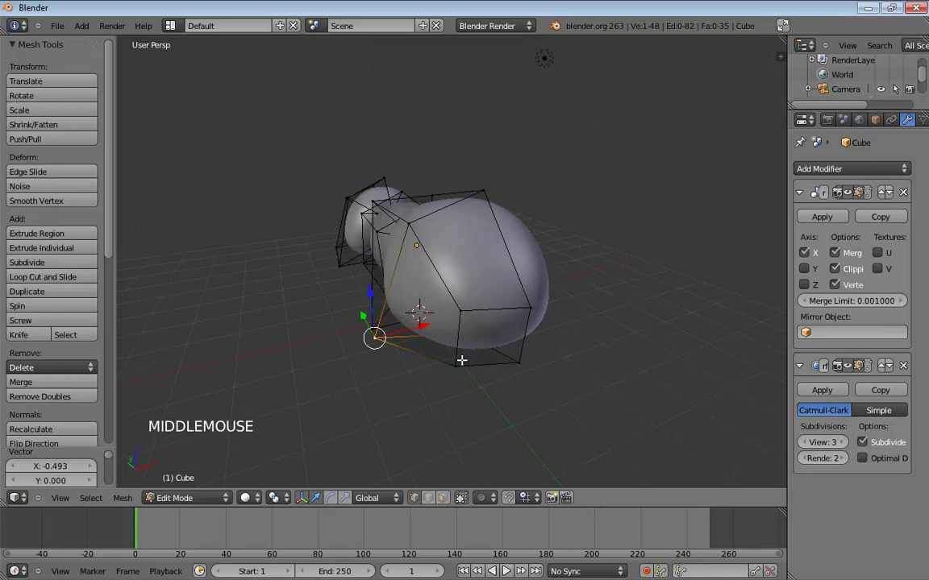
pyautogui.click(454, 366)
pyautogui.moveTo(454, 366); pyautogui.dragTo(515, 301, button='middle')
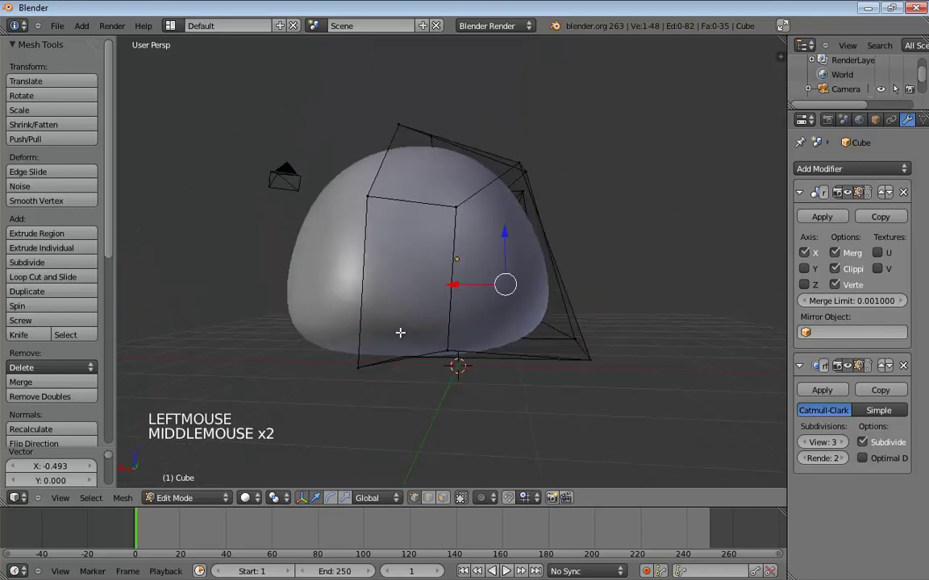
pyautogui.moveTo(460, 170); pyautogui.dragTo(401, 272, button='middle')
pyautogui.moveTo(505, 294); pyautogui.dragTo(487, 295)
pyautogui.click(480, 220)
# - Move the first segment's upper tip vertex about 0.19 along Y and the top outer loop vertex about 0.38 along Y
pyautogui.moveTo(480, 220); pyautogui.dragTo(605, 232, button='middle')
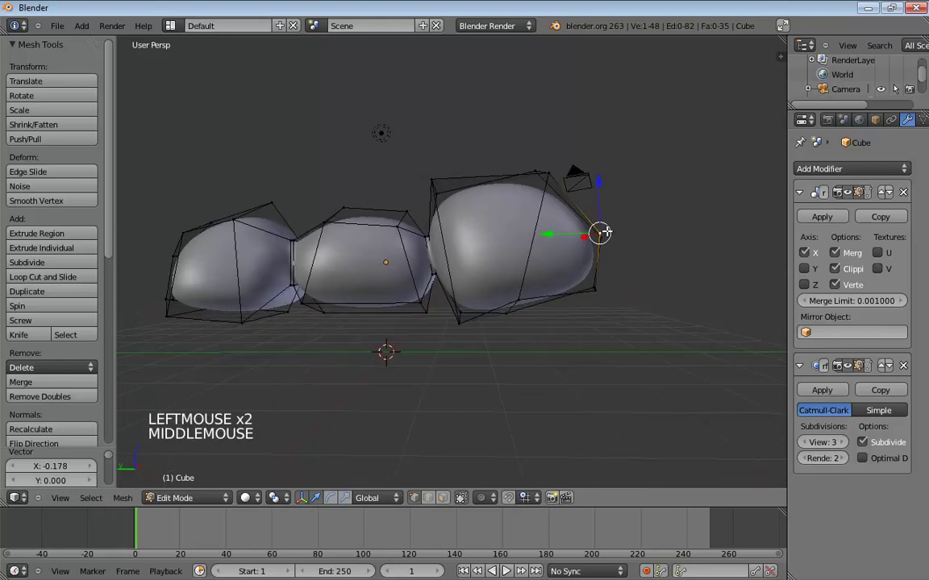
pyautogui.moveTo(606, 232); pyautogui.dragTo(588, 229)
pyautogui.click(548, 173)
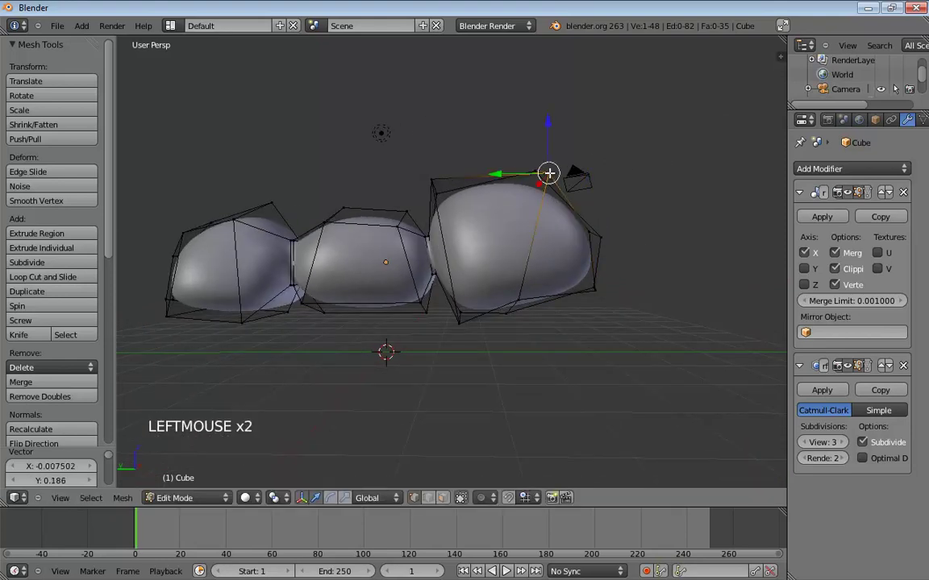
pyautogui.moveTo(548, 173); pyautogui.dragTo(530, 171)
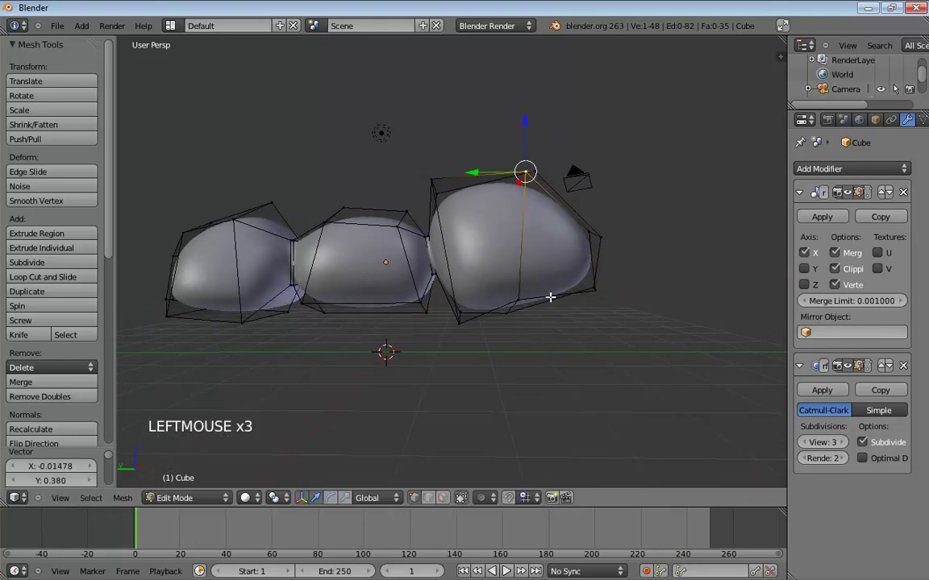
# - Lower the two inner bottom vertices of the first segment along Z
pyautogui.moveTo(548, 297); pyautogui.dragTo(517, 291, button='middle')
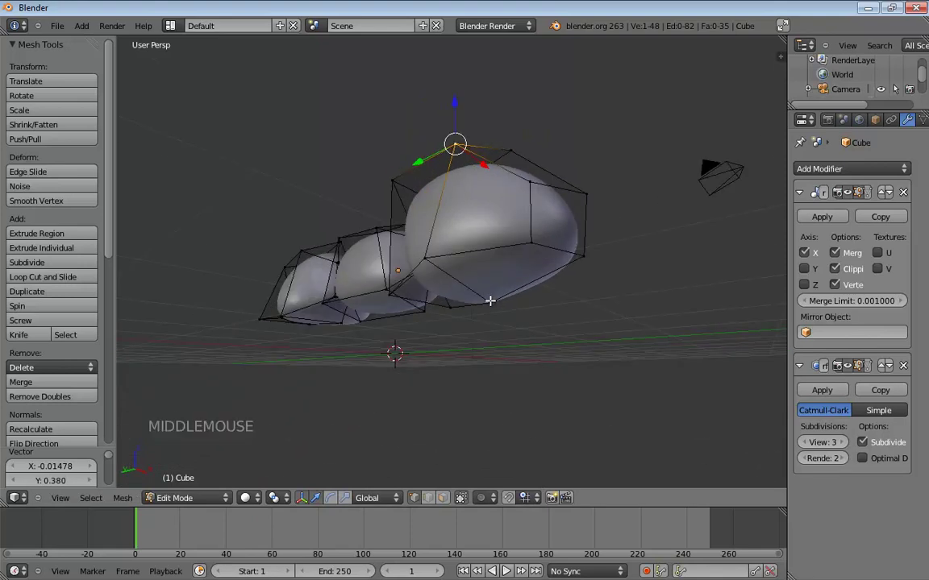
pyautogui.click(489, 302)
pyautogui.moveTo(489, 261); pyautogui.dragTo(489, 275)
pyautogui.moveTo(529, 285); pyautogui.dragTo(481, 321, button='middle')
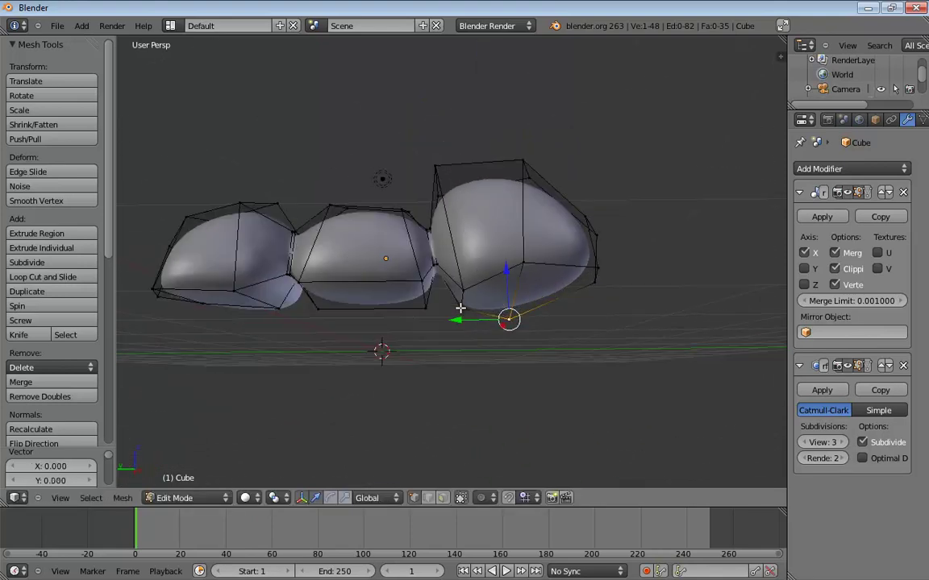
pyautogui.click(460, 309)
pyautogui.click(461, 311)
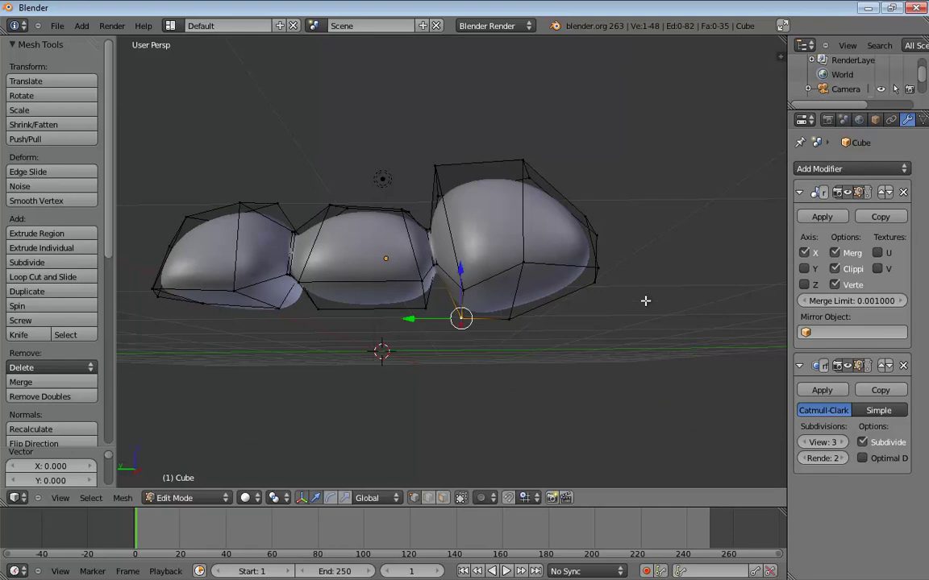
# - Move the first segment's lower outer loop vertex about 0.04 along X and -0.10 along Y
pyautogui.moveTo(645, 301); pyautogui.dragTo(534, 291, button='middle')
pyautogui.click(497, 274)
pyautogui.moveTo(497, 274); pyautogui.dragTo(506, 282)
pyautogui.moveTo(505, 282); pyautogui.dragTo(596, 299, button='middle')
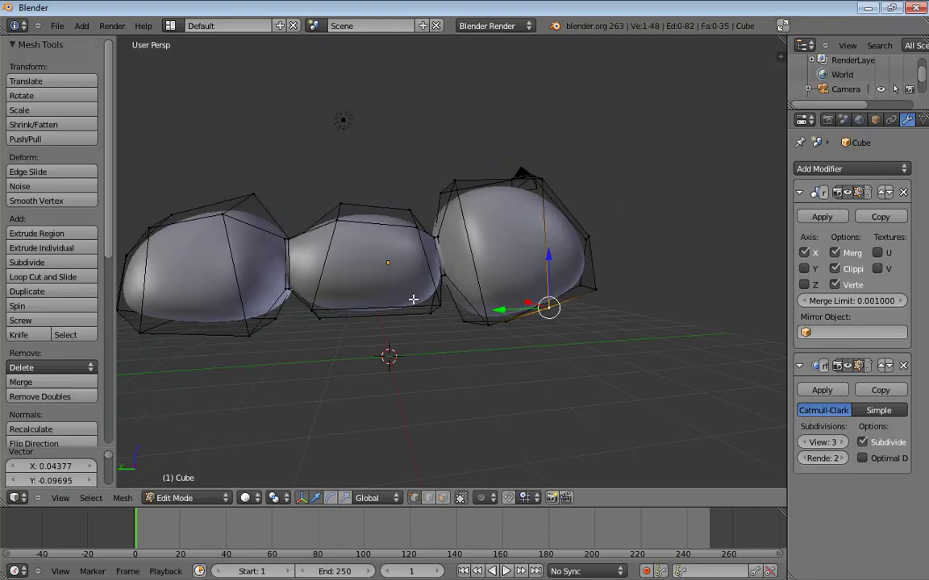
# - In wireframe, box-select the third segment with the adjoining end of the middle one, excluding the stray first-segment vertex, and move it about -0.31 along Y
pyautogui.keyDown('shift'); pyautogui.moveTo(418, 288); pyautogui.dragTo(307, 249, button='middle'); pyautogui.keyUp('shift')
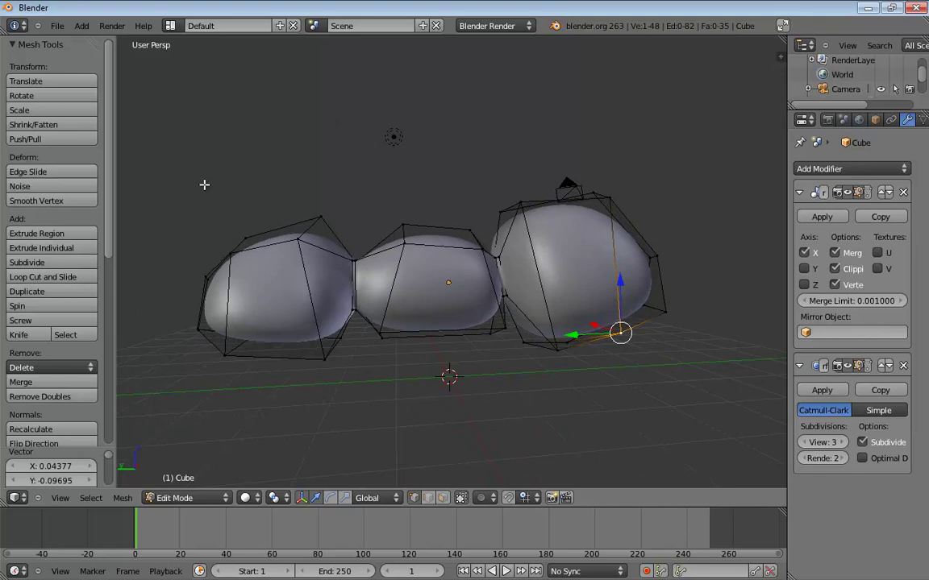
pyautogui.press('z')
pyautogui.press('b')
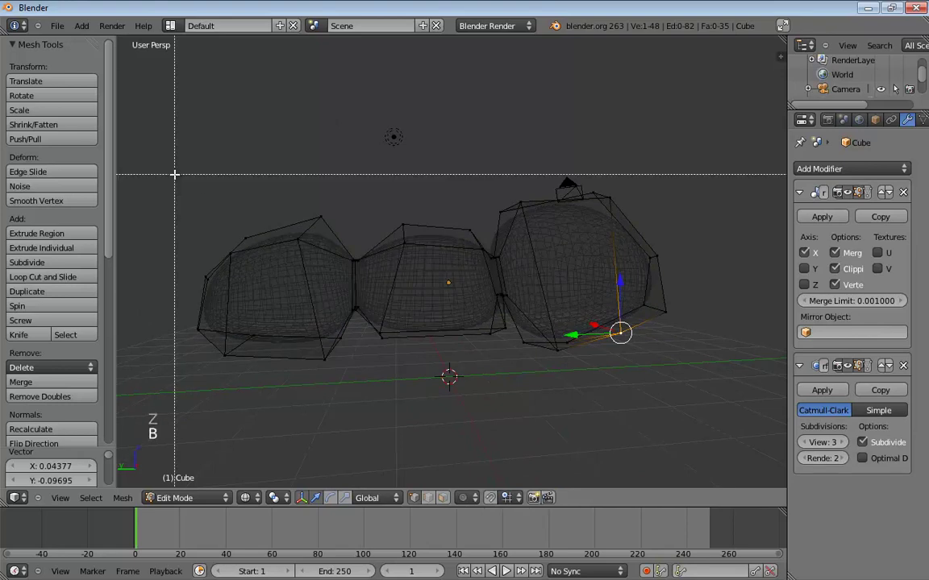
pyautogui.moveTo(166, 159); pyautogui.dragTo(412, 423)
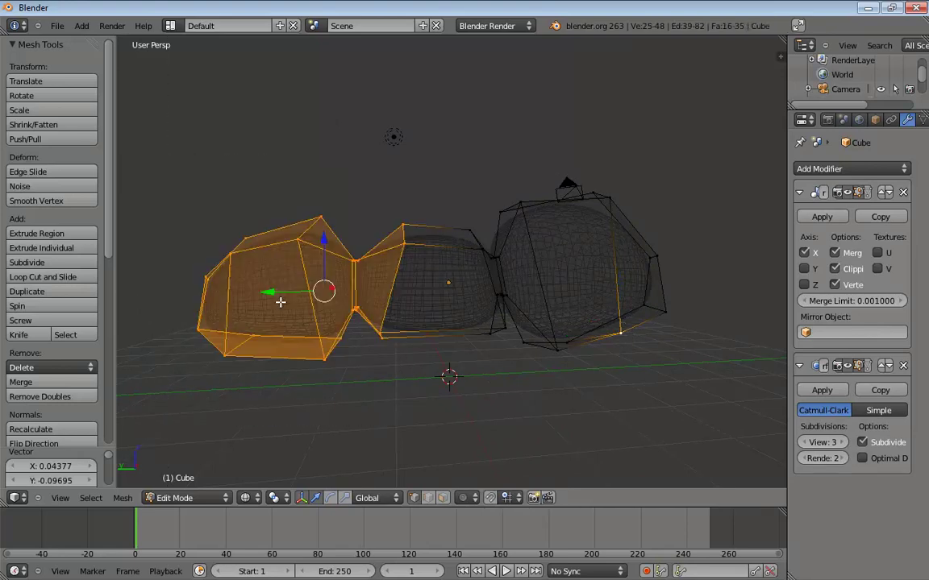
pyautogui.moveTo(270, 293)
pyautogui.mouseDown()
pyautogui.moveTo(284, 291)
pyautogui.moveTo(274, 289)
pyautogui.mouseUp()
pyautogui.hotkey('ctrl', 'z')
pyautogui.keyDown('shift'); pyautogui.click(615, 335); pyautogui.keyUp('shift')
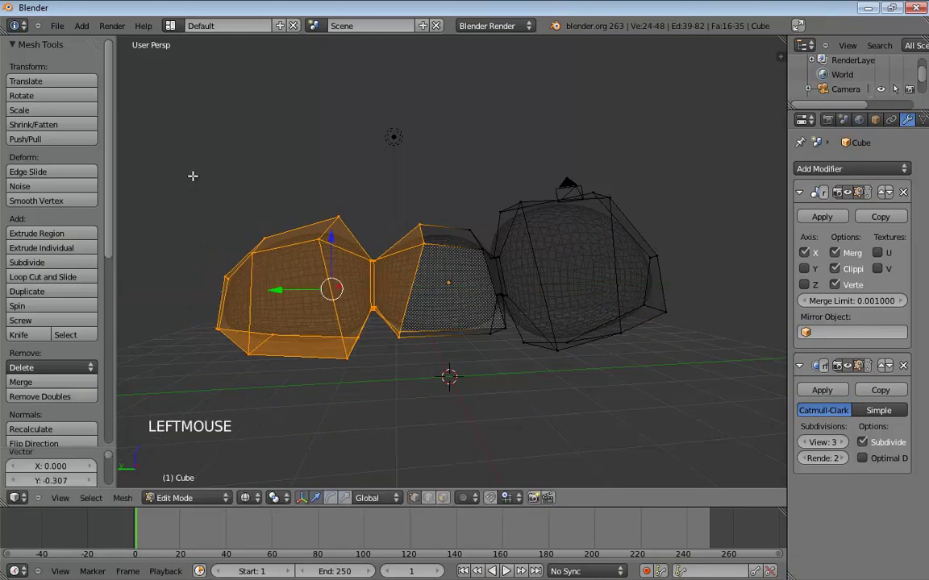
# - Clear the selection, box-select the vertices around the third segment's tip and move them about -0.44 along Y
pyautogui.press('b')
pyautogui.moveTo(180, 161); pyautogui.dragTo(292, 391)
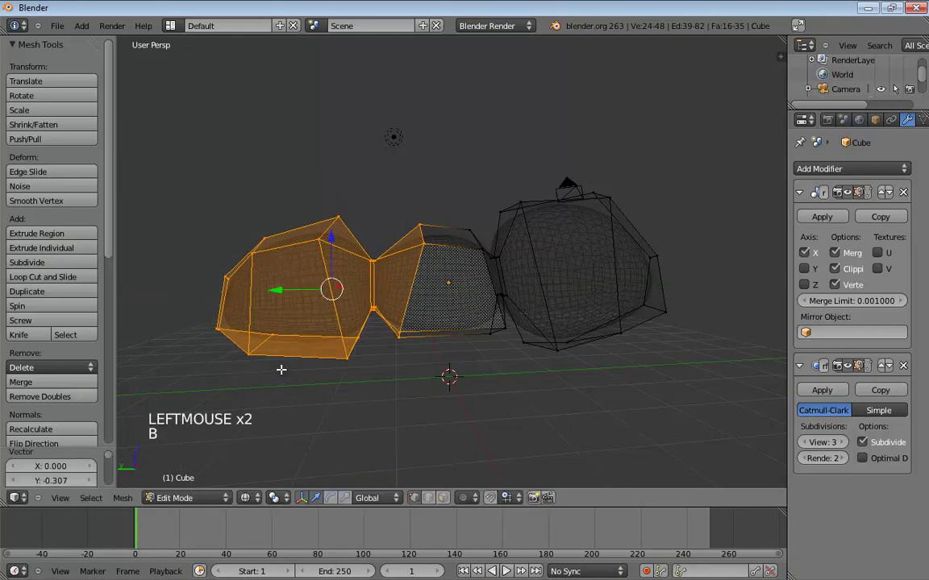
pyautogui.press('a')
pyautogui.press('b')
pyautogui.moveTo(180, 174); pyautogui.dragTo(291, 391)
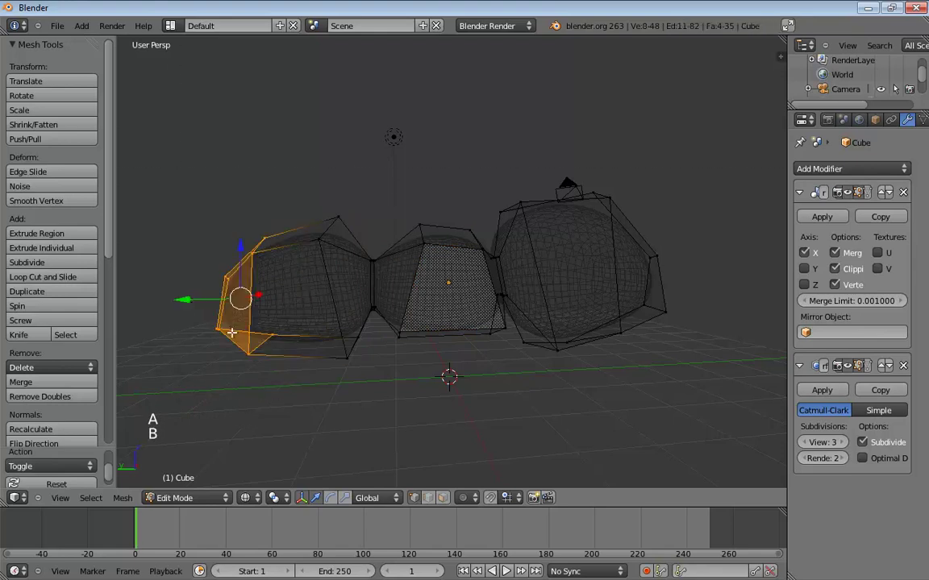
pyautogui.moveTo(187, 302); pyautogui.dragTo(213, 306)
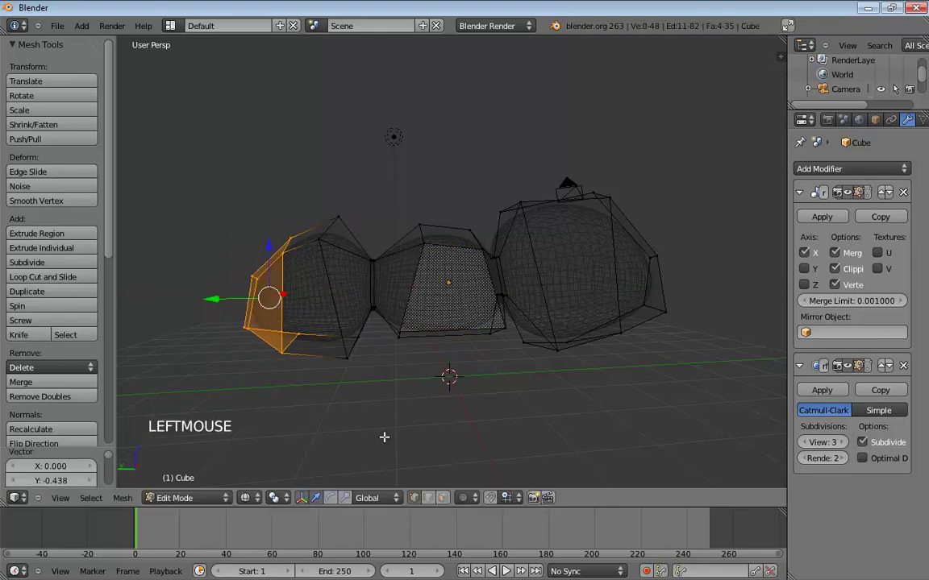
pyautogui.moveTo(441, 397); pyautogui.dragTo(524, 412, button='middle')
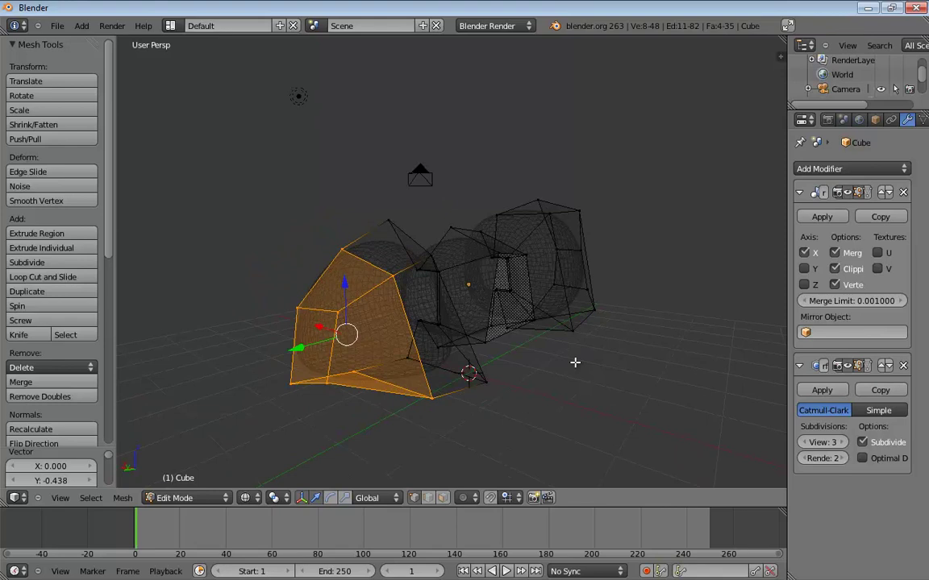
# - Return to solid shading and cut a new lengthwise edge along the middle segment's lower side with the Knife tool
pyautogui.press('Tab')
pyautogui.moveTo(638, 386)
pyautogui.mouseDown(button='middle')
pyautogui.moveTo(596, 352)
pyautogui.moveTo(535, 394)
pyautogui.moveTo(622, 451)
pyautogui.moveTo(491, 400)
pyautogui.moveTo(437, 414)
pyautogui.moveTo(539, 221)
pyautogui.moveTo(342, 384)
pyautogui.moveTo(493, 342)
pyautogui.moveTo(458, 297)
pyautogui.mouseUp(button='middle')
pyautogui.press('Tab')
pyautogui.scroll(2, 451, 338)
pyautogui.press('z')
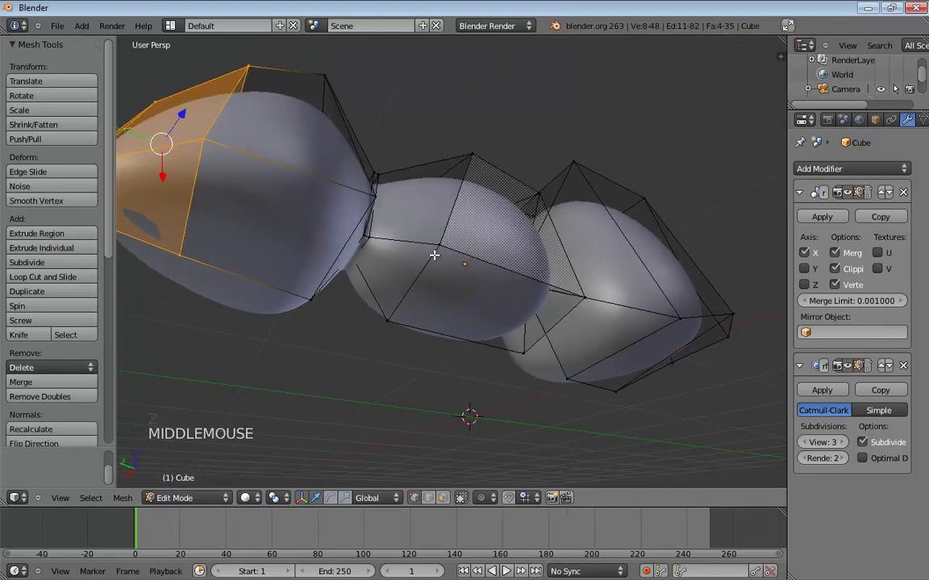
pyautogui.scroll(1, 346, 234)
pyautogui.press('k')
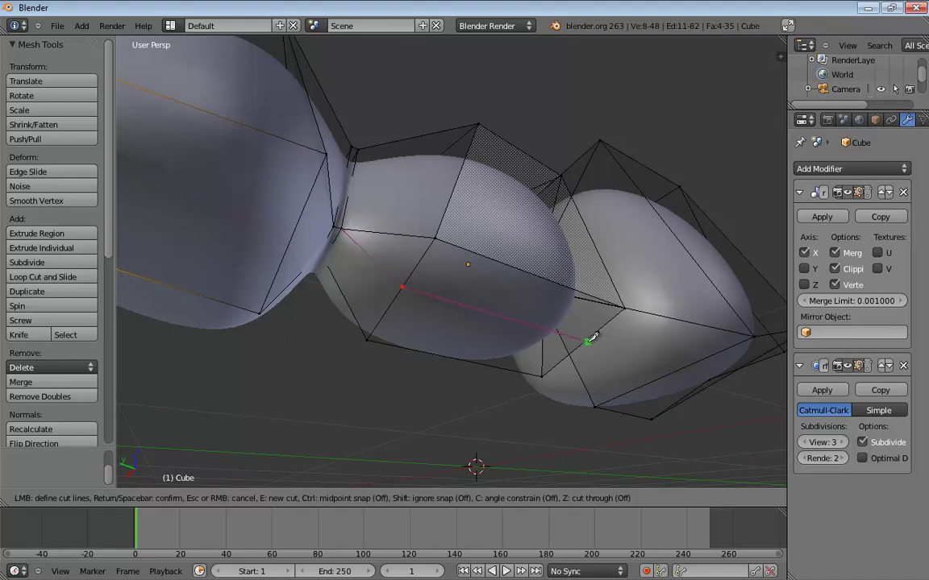
pyautogui.moveTo(591, 337); pyautogui.dragTo(496, 288, button='middle')
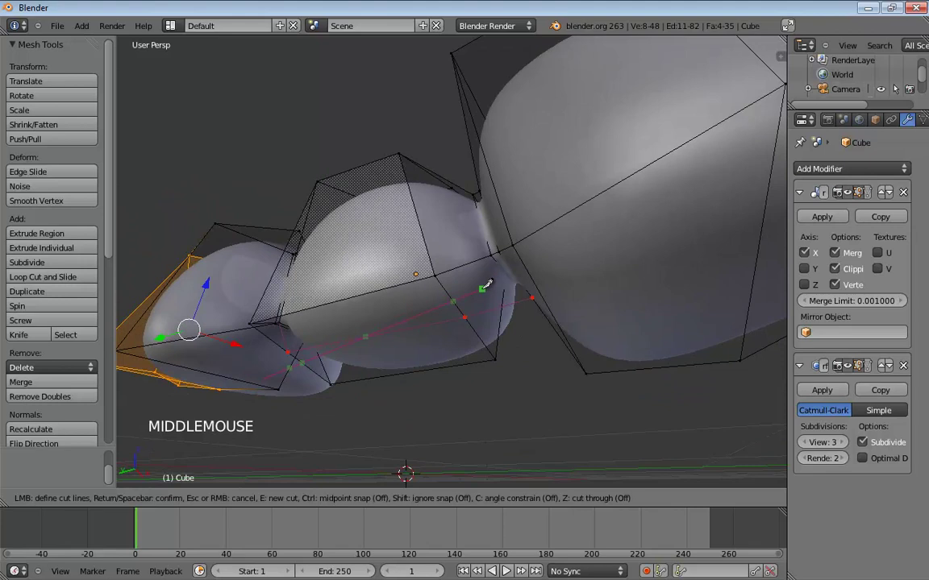
pyautogui.press('Return')
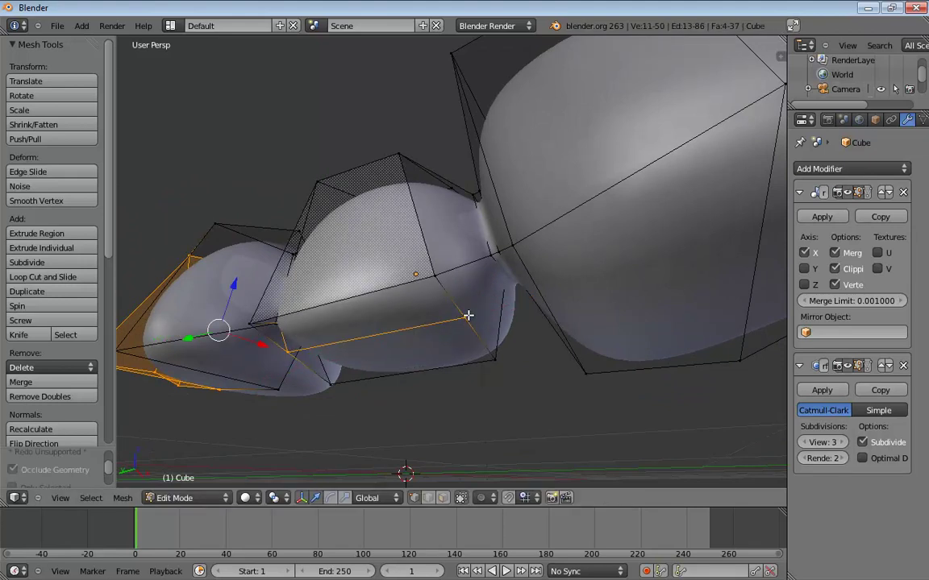
# - Connect the open end of the middle segment's new cut to the adjacent neck vertex with the Knife tool
pyautogui.press('k')
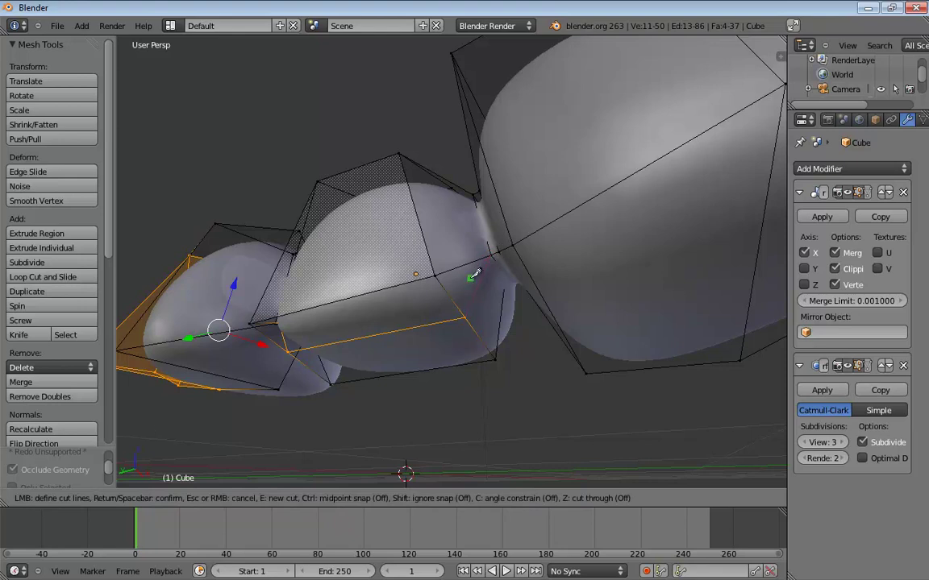
pyautogui.click(474, 274)
pyautogui.press('Return')
pyautogui.moveTo(456, 280); pyautogui.dragTo(368, 332, button='middle')
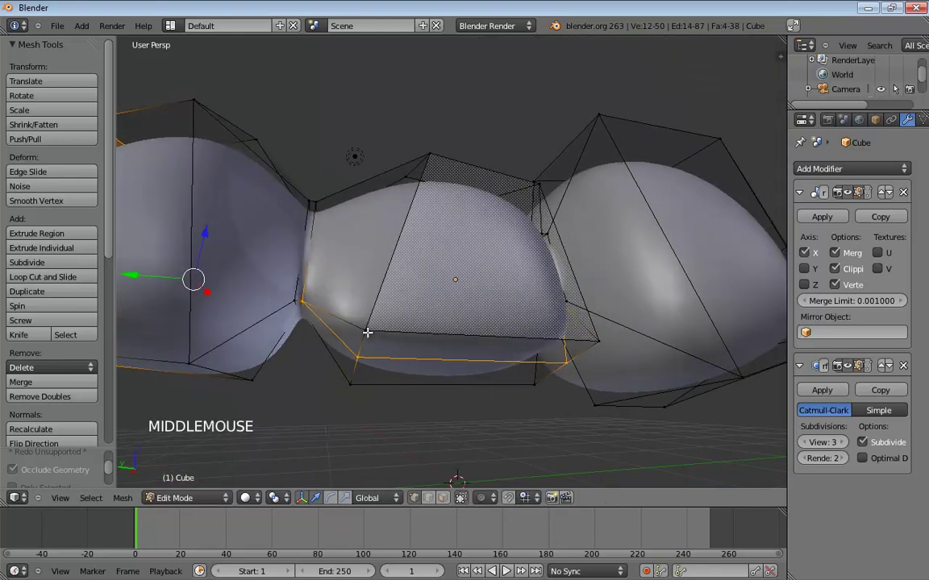
# - Raise the near vertex of the middle segment's lower lengthwise edge, and move its far-end vertex up and about 0.25 along Y
pyautogui.moveTo(367, 332); pyautogui.dragTo(377, 292)
pyautogui.moveTo(611, 345); pyautogui.dragTo(560, 285)
pyautogui.rightClick(557, 286)
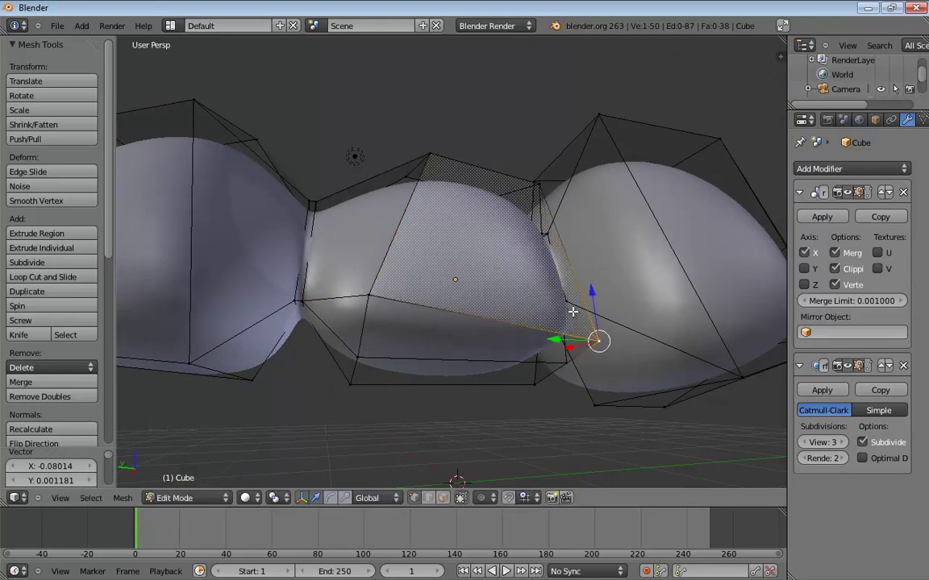
pyautogui.moveTo(598, 335); pyautogui.dragTo(566, 297)
pyautogui.moveTo(403, 292); pyautogui.dragTo(486, 313, button='middle')
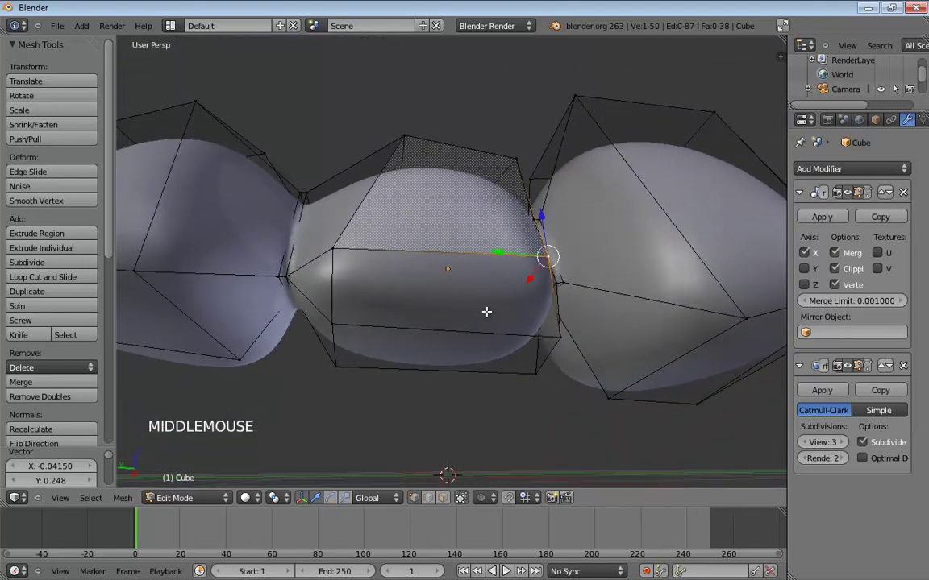
pyautogui.moveTo(439, 240); pyautogui.dragTo(428, 275, button='middle')
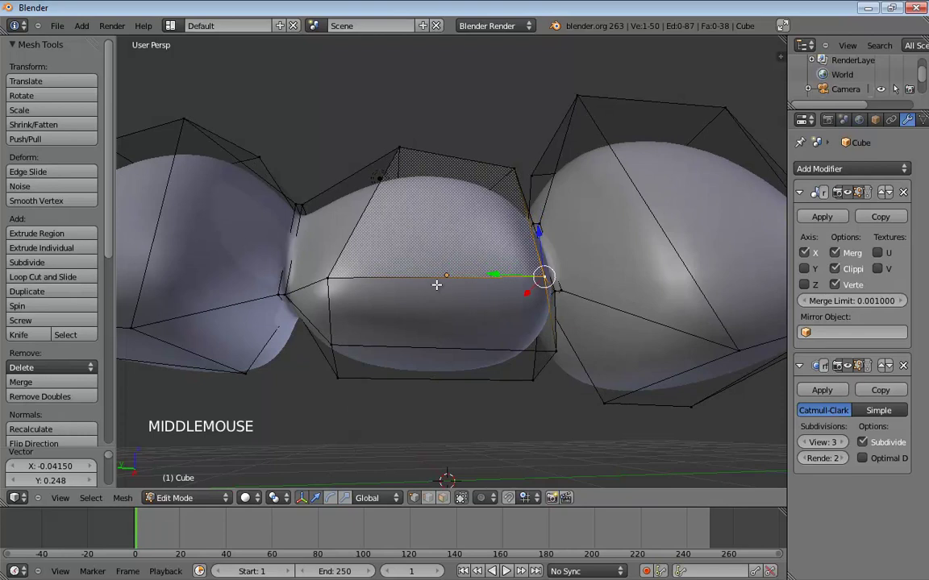
# - Add two evenly spaced loop cuts around the middle segment without sliding them
pyautogui.hotkey('ctrl', 'r')
pyautogui.scroll(1, 436, 278)
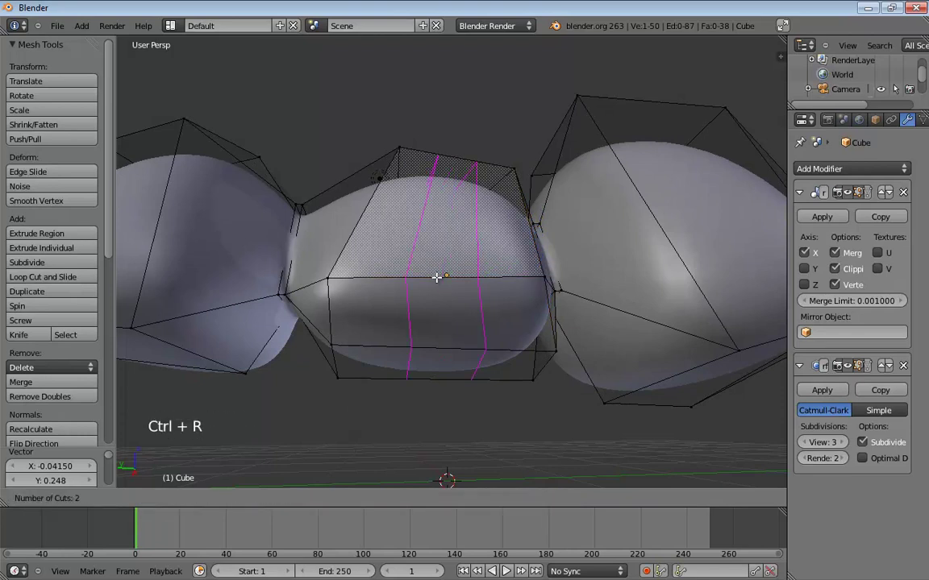
pyautogui.click(436, 277)
pyautogui.rightClick(437, 277)
pyautogui.moveTo(516, 378); pyautogui.dragTo(499, 400, button='middle')
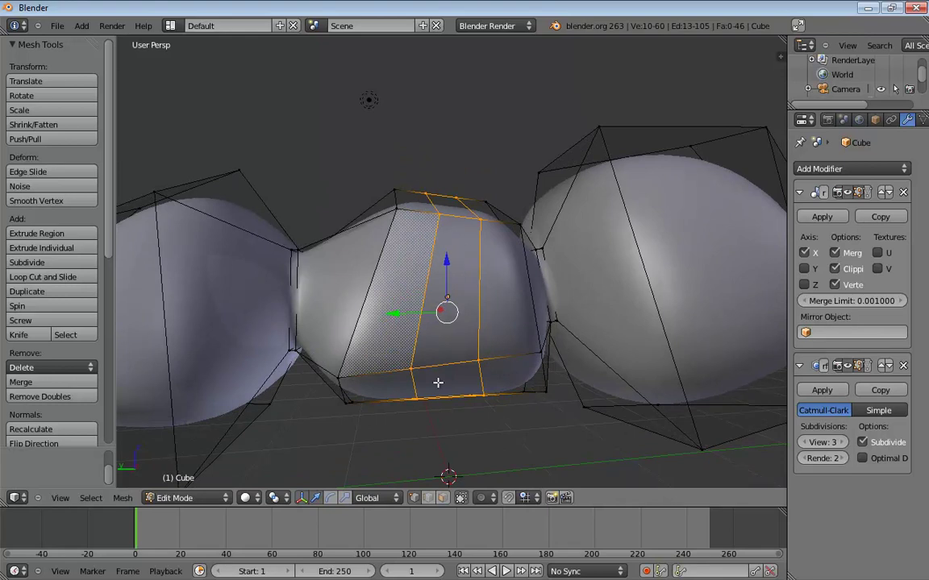
pyautogui.moveTo(438, 383); pyautogui.dragTo(383, 266, button='middle')
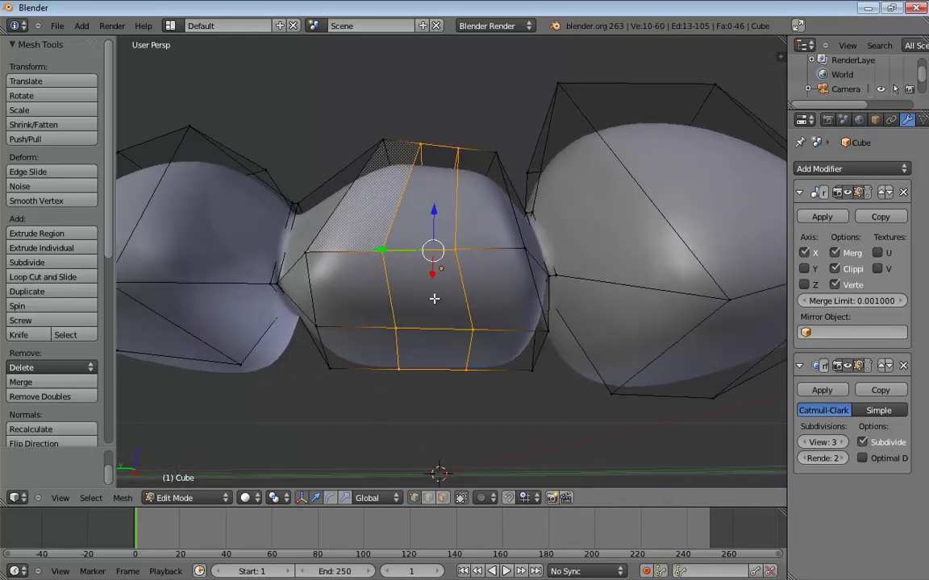
# - Reposition the middle segment's upper vertices individually, spreading them outward along its length to round the profile
pyautogui.moveTo(498, 278); pyautogui.dragTo(500, 357, button='middle')
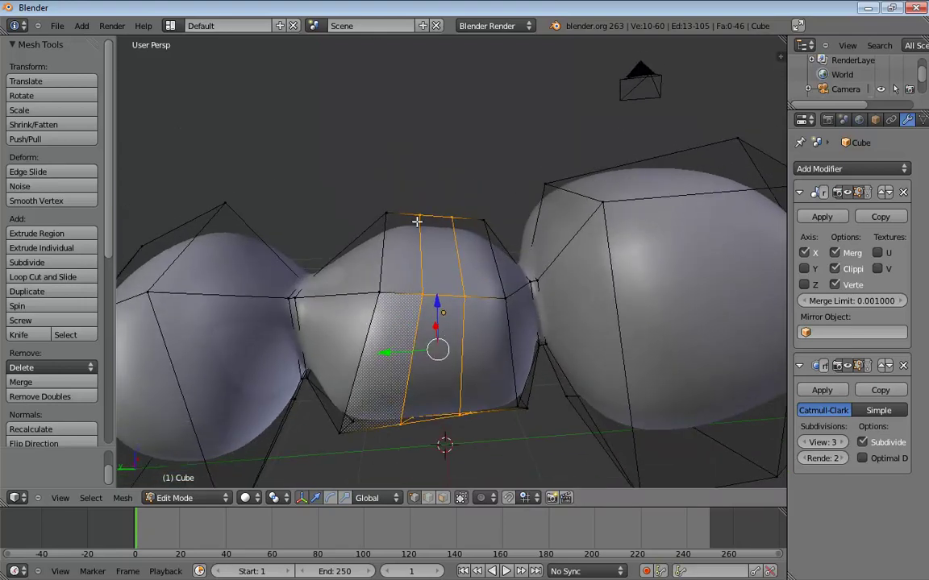
pyautogui.moveTo(387, 216); pyautogui.dragTo(328, 287)
pyautogui.moveTo(420, 215); pyautogui.dragTo(409, 193)
pyautogui.moveTo(421, 297); pyautogui.dragTo(396, 293)
pyautogui.moveTo(452, 215); pyautogui.dragTo(500, 221)
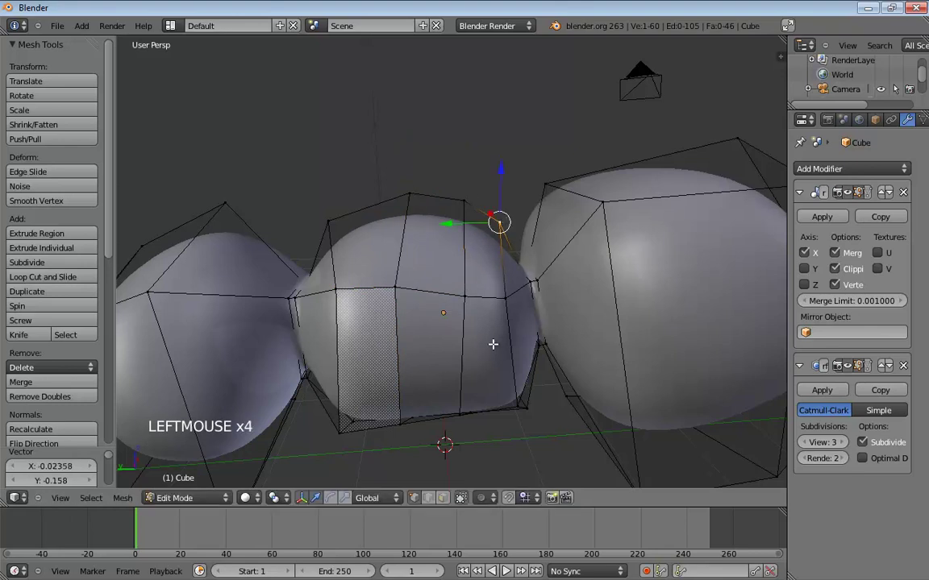
pyautogui.moveTo(493, 344)
pyautogui.mouseDown(button='middle')
pyautogui.moveTo(506, 277)
pyautogui.moveTo(498, 338)
pyautogui.mouseUp(button='middle')
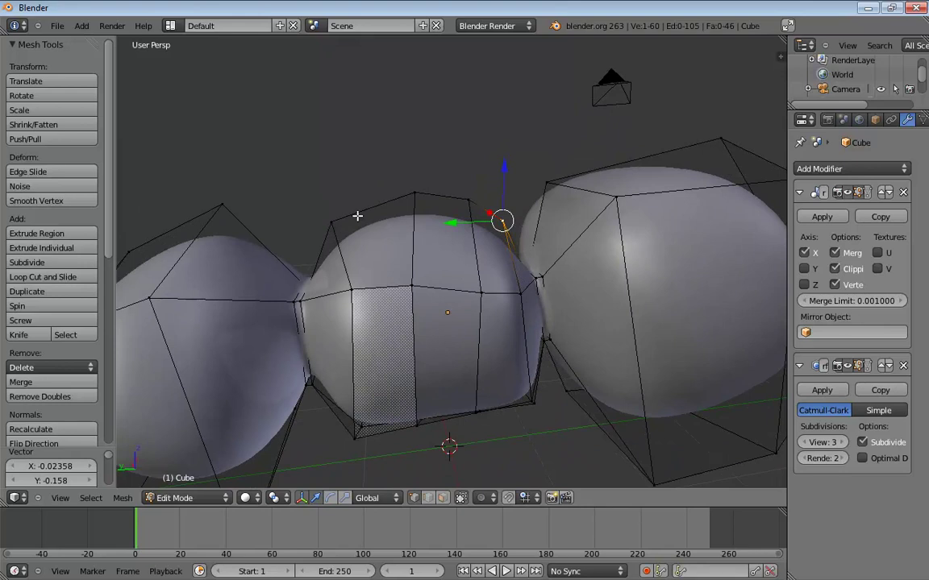
# - Merge the first new loop's top vertex into the adjacent top vertex toward the first segment, using At Last
pyautogui.click(413, 194)
pyautogui.keyDown('shift'); pyautogui.click(336, 225); pyautogui.keyUp('shift')
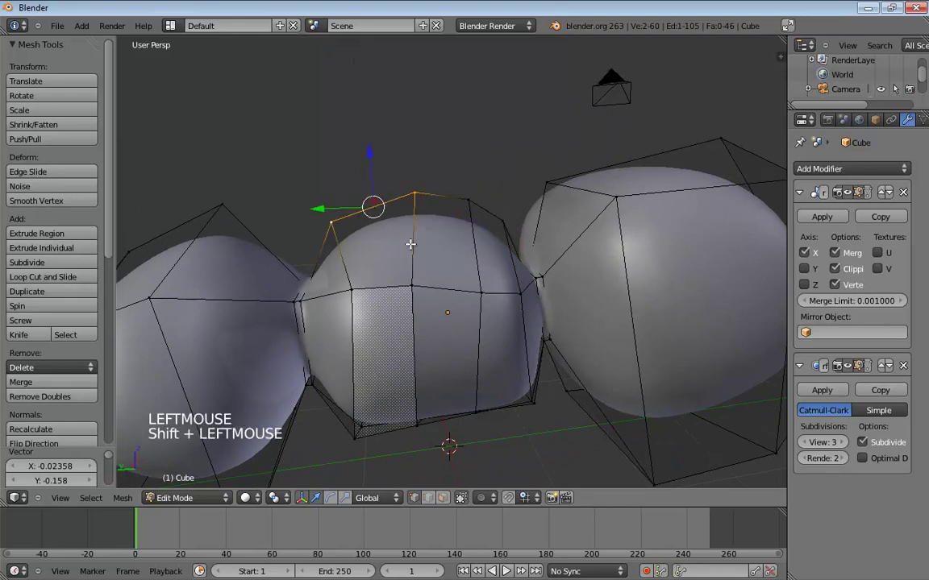
pyautogui.hotkey('alt', 'm')
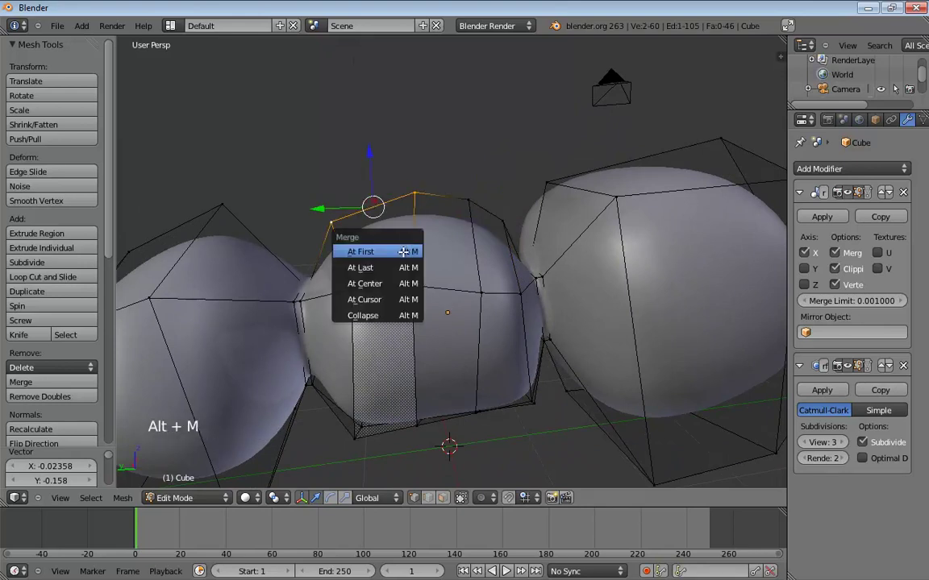
pyautogui.click(405, 268)
# - Merge the first loop's upper side vertex into the adjacent side vertex toward the first segment, using At Last in the maximized view
pyautogui.click(409, 286)
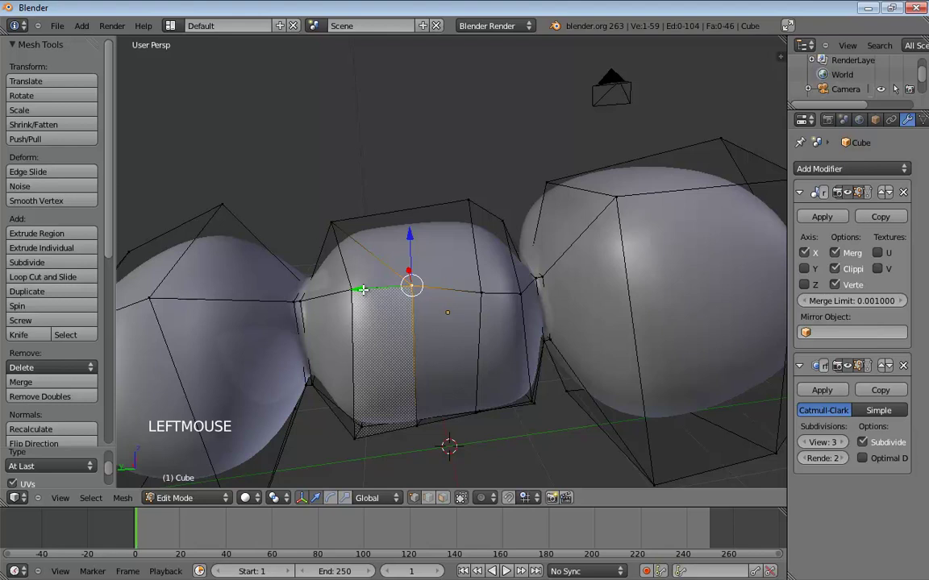
pyautogui.keyDown('shift'); pyautogui.click(348, 290); pyautogui.keyUp('shift')
pyautogui.click(367, 245)
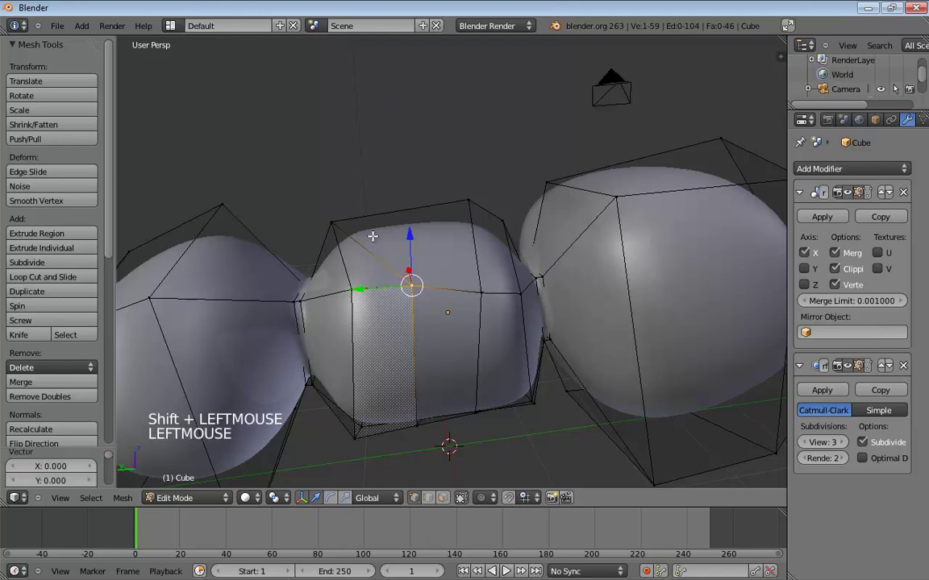
pyautogui.moveTo(344, 223); pyautogui.dragTo(397, 242, button='middle')
pyautogui.scroll(2, 397, 242)
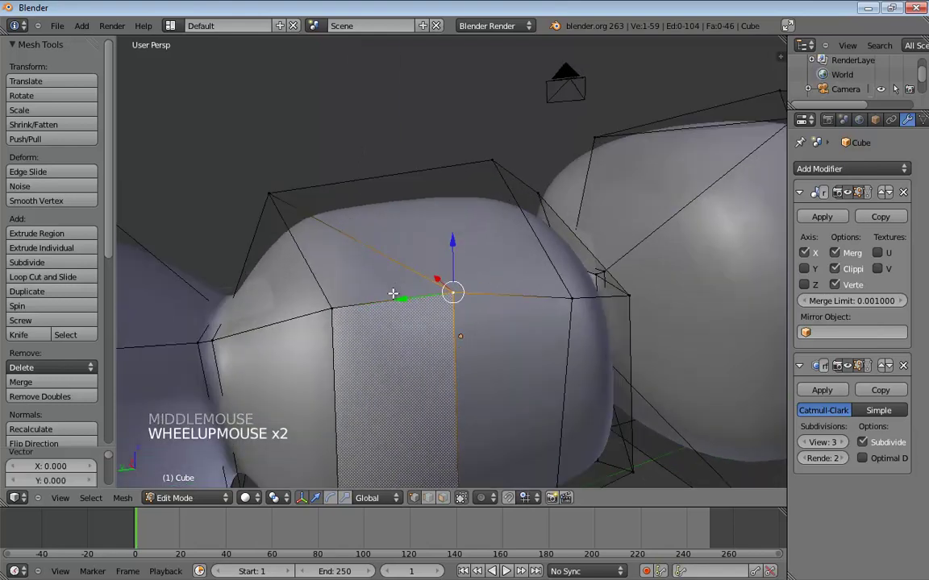
pyautogui.hotkey('shift', 'space')
pyautogui.scroll(-2, 392, 296)
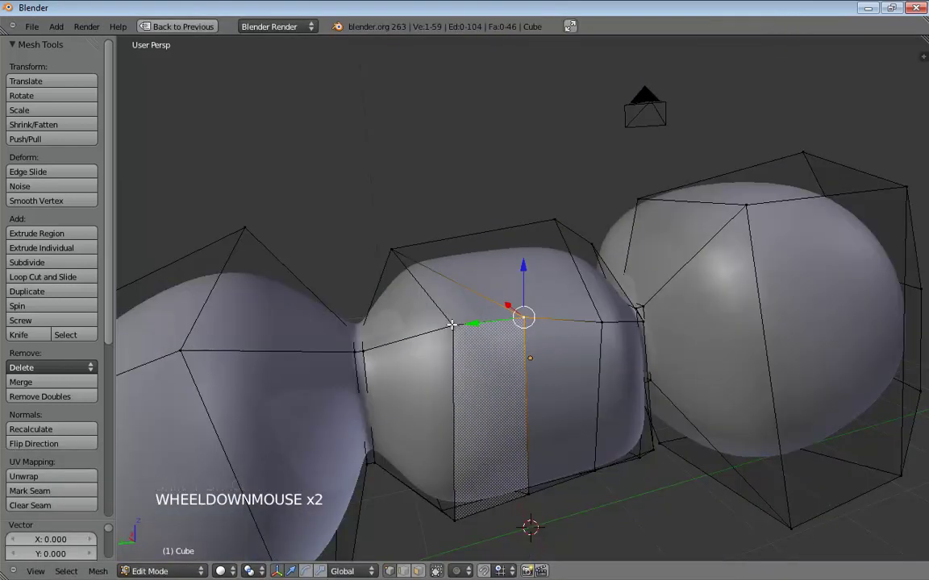
pyautogui.keyDown('shift'); pyautogui.click(488, 332); pyautogui.keyUp('shift')
pyautogui.hotkey('alt', 'm')
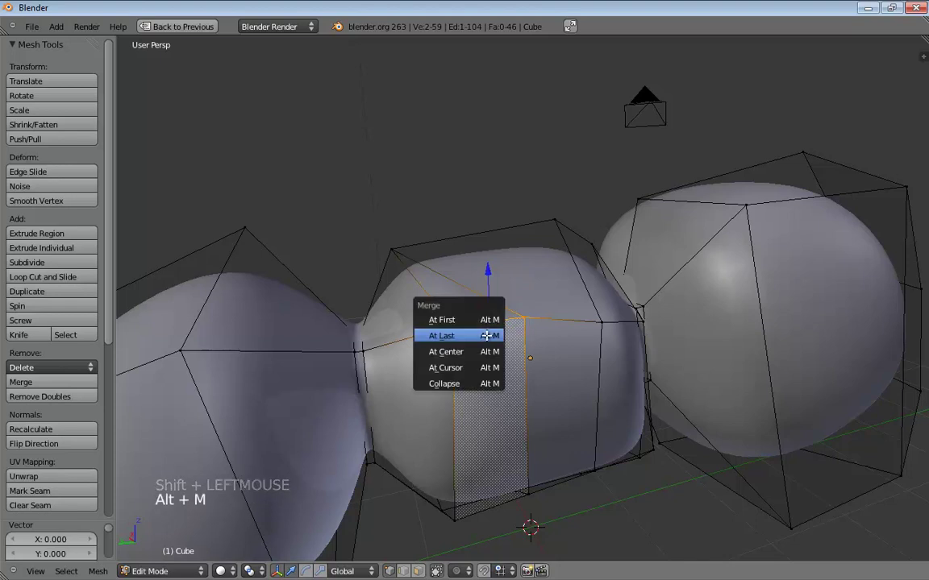
pyautogui.click(488, 332)
# - Merge the second loop's upper side vertex into the adjacent side vertex toward the third segment, using At Last
pyautogui.moveTo(591, 344); pyautogui.dragTo(545, 313, button='middle')
pyautogui.click(504, 288)
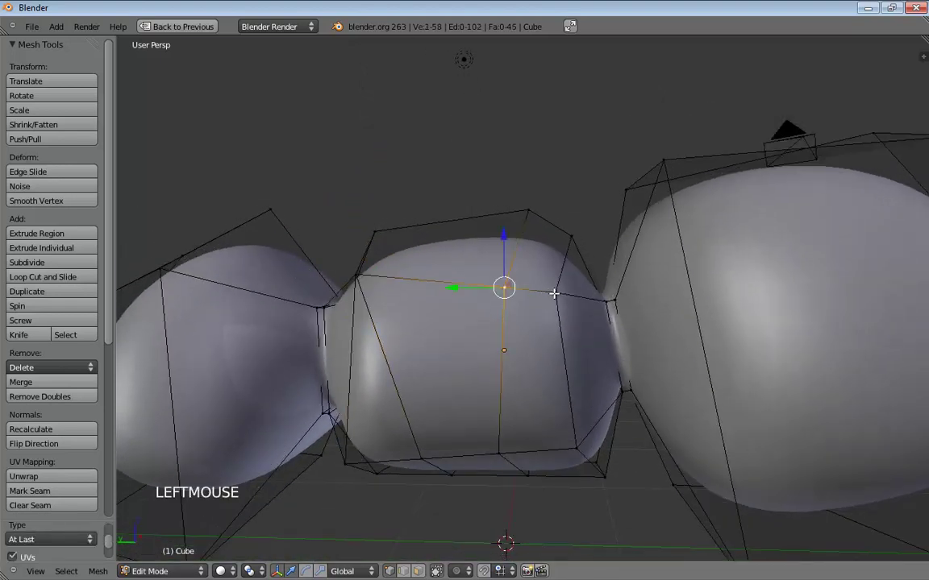
pyautogui.keyDown('shift'); pyautogui.click(554, 293); pyautogui.keyUp('shift')
pyautogui.hotkey('alt', 'm')
pyautogui.click(515, 305)
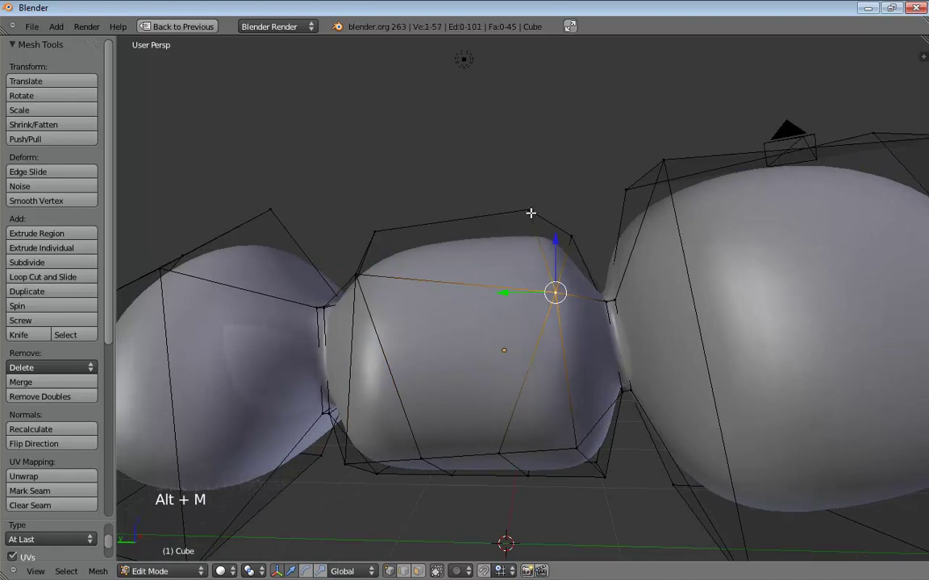
# - Merge the second loop's top vertex into the neighbouring top vertex toward the third segment, using At Last
pyautogui.click(530, 212)
pyautogui.keyDown('shift'); pyautogui.click(574, 237); pyautogui.keyUp('shift')
pyautogui.hotkey('alt', 'm')
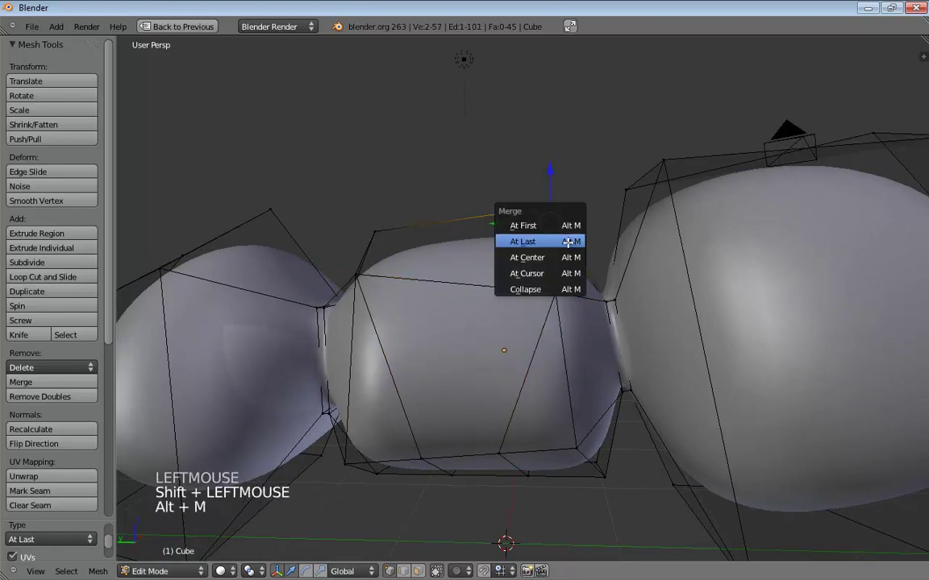
pyautogui.click(570, 240)
# - In face selection mode, select the middle segment's three adjoining side faces and dissolve them into a single face
pyautogui.moveTo(569, 239); pyautogui.dragTo(618, 268, button='middle')
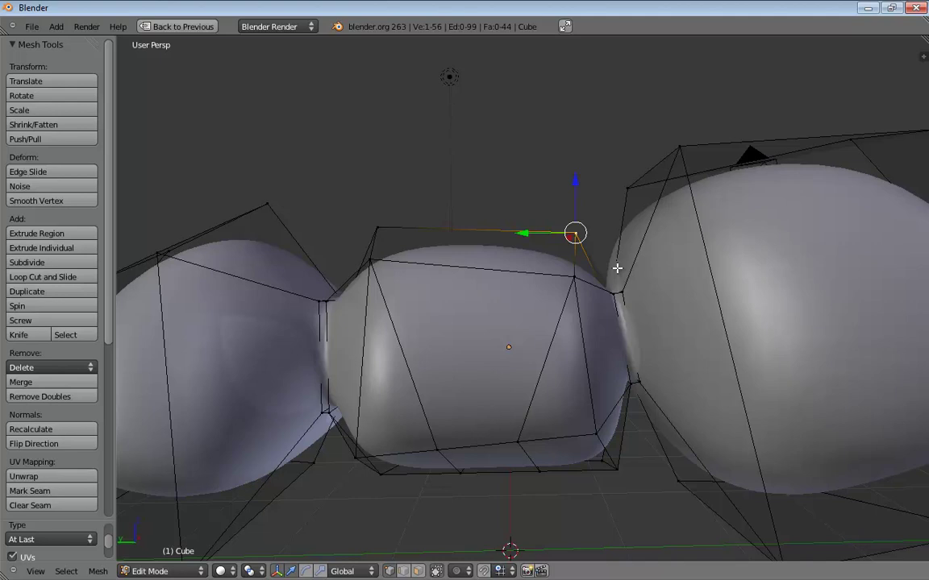
pyautogui.moveTo(616, 268); pyautogui.dragTo(527, 277, button='middle')
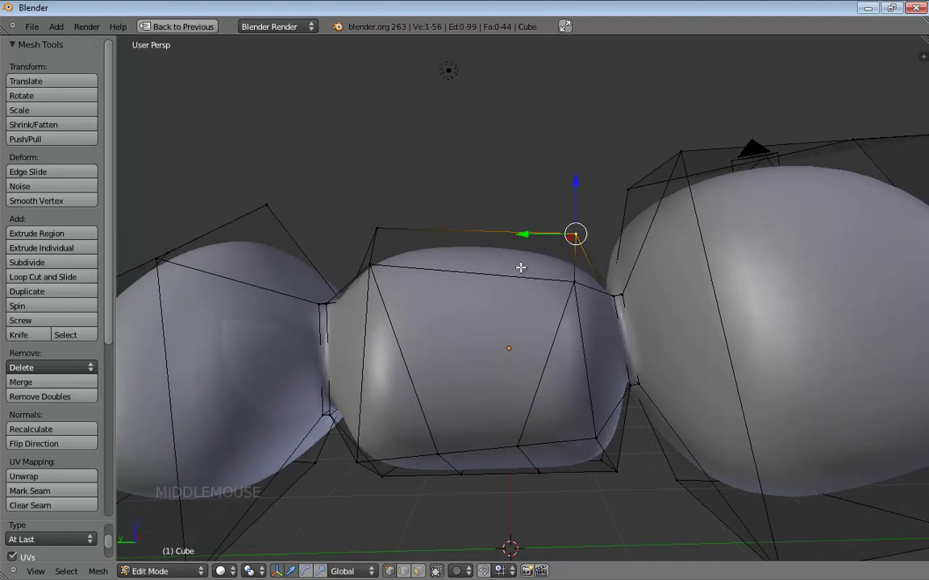
pyautogui.moveTo(521, 268); pyautogui.dragTo(522, 286, button='middle')
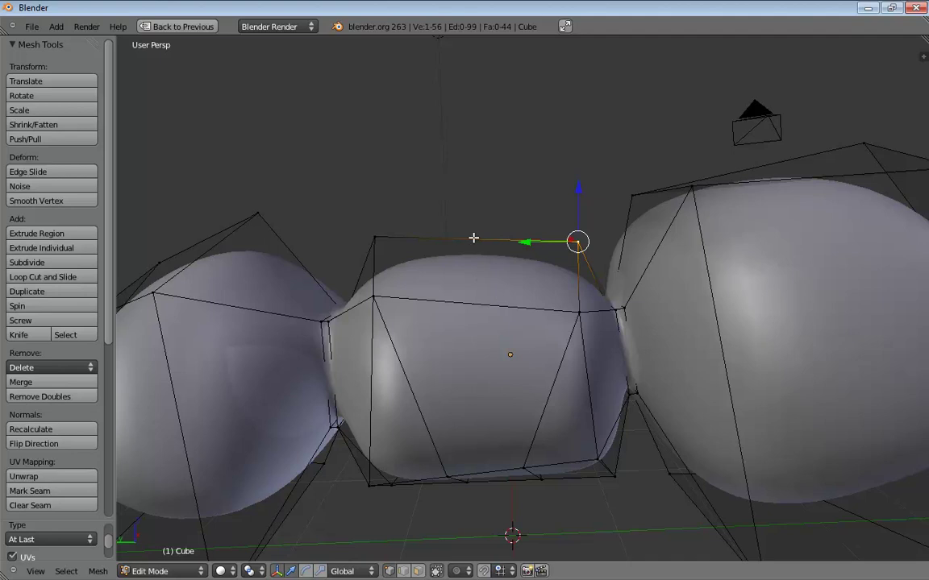
pyautogui.moveTo(397, 434); pyautogui.dragTo(397, 401, button='middle')
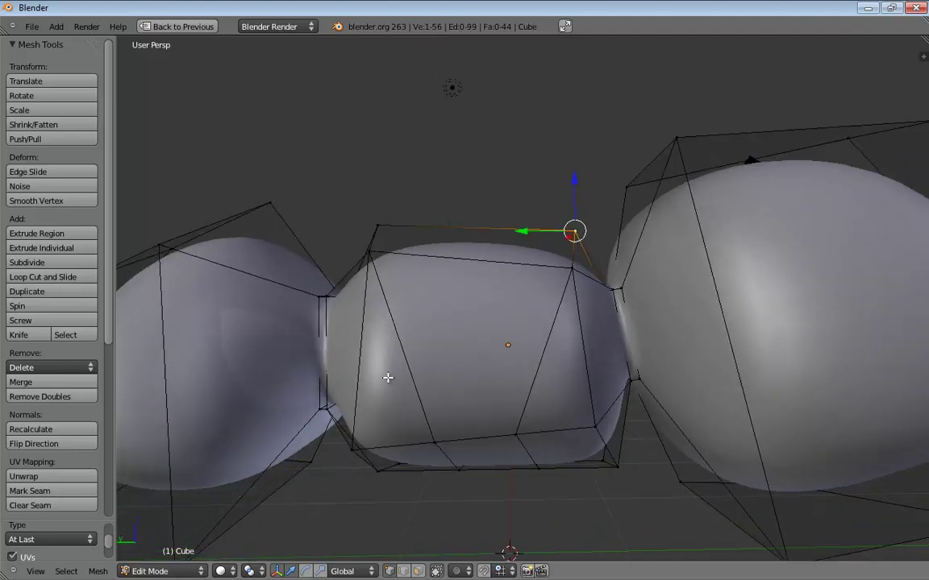
pyautogui.hotkey('ctrl', 'Tab')
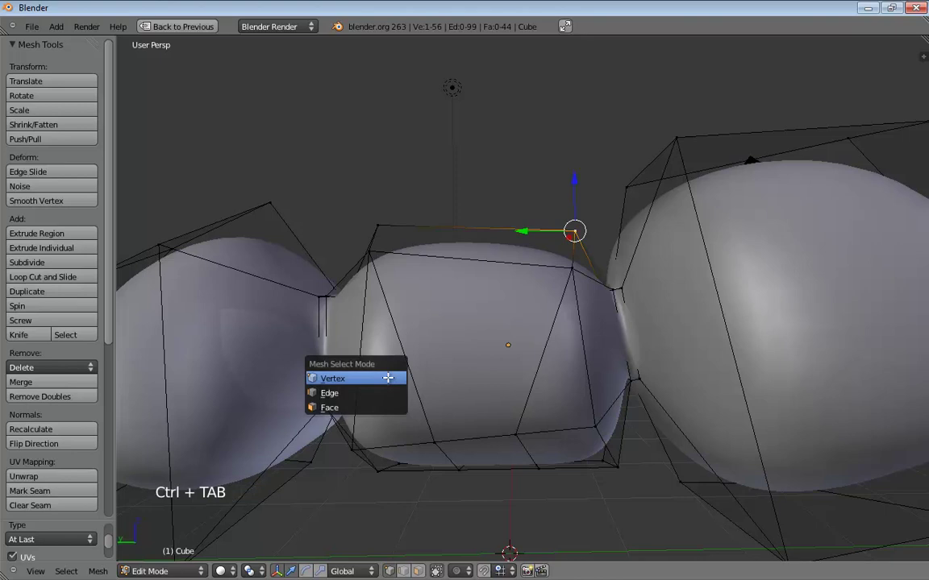
pyautogui.click(363, 407)
pyautogui.click(388, 377)
pyautogui.keyDown('shift'); pyautogui.click(442, 322); pyautogui.keyUp('shift')
pyautogui.keyDown('shift'); pyautogui.click(561, 380); pyautogui.keyUp('shift')
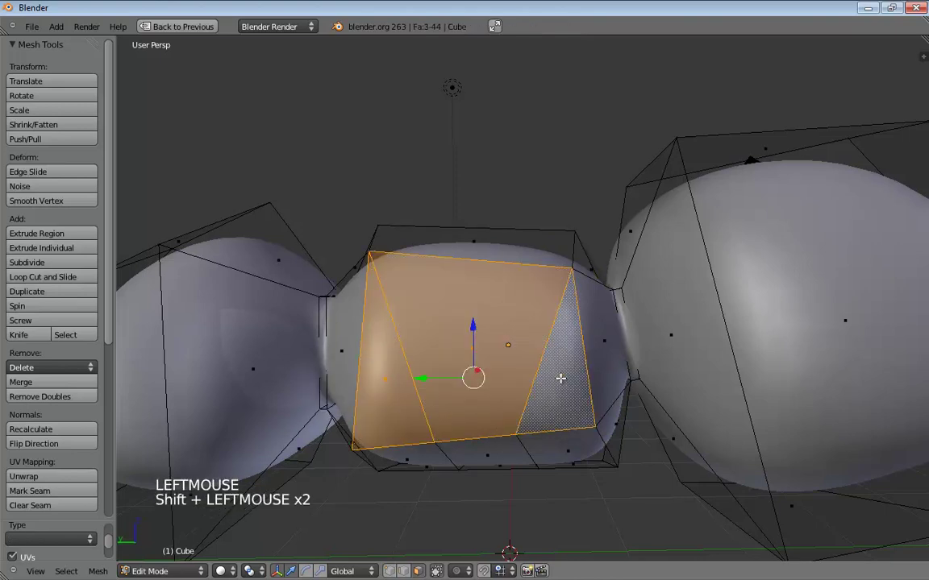
pyautogui.press('x')
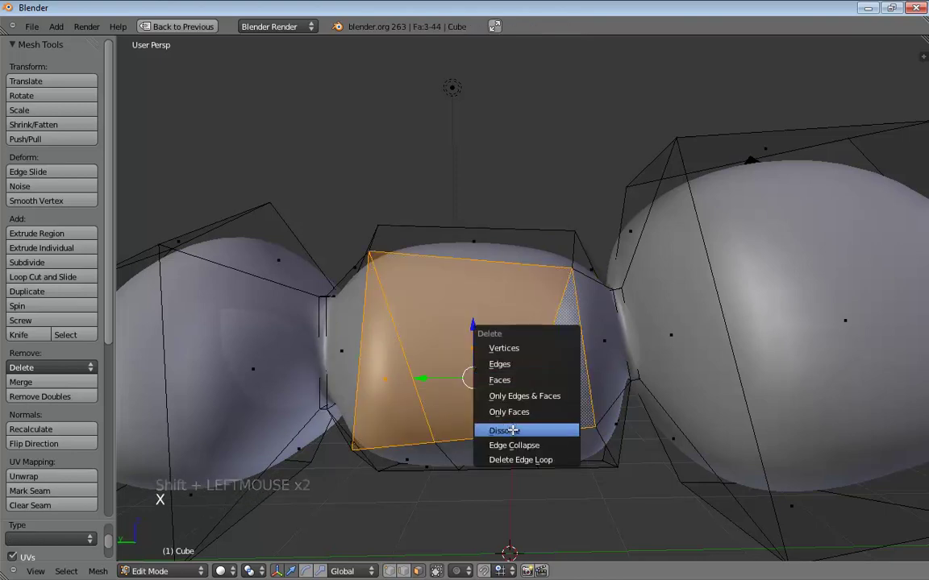
pyautogui.click(513, 432)
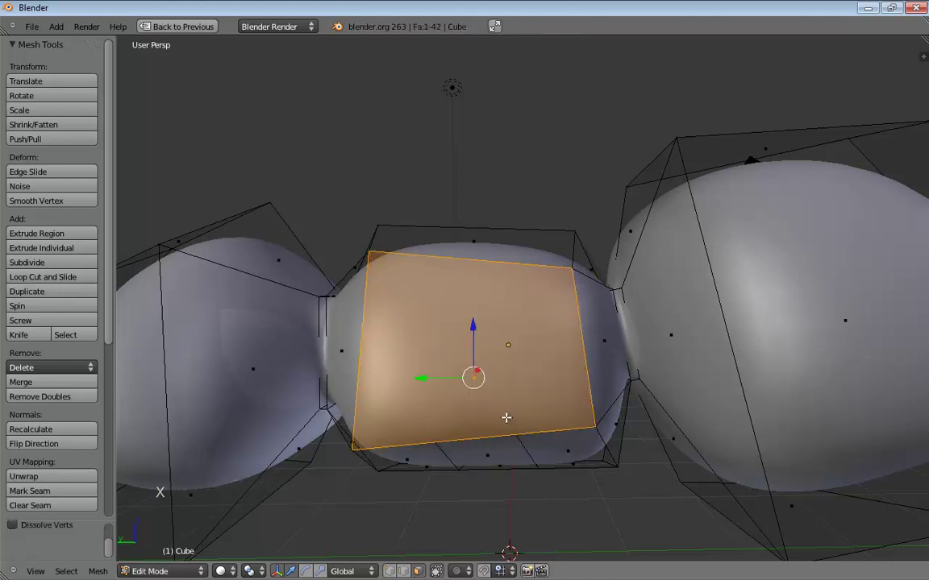
# - Knife-cut from the first lower loop vertex up across the middle segment's side face to the middle of its top edge
pyautogui.press('k')
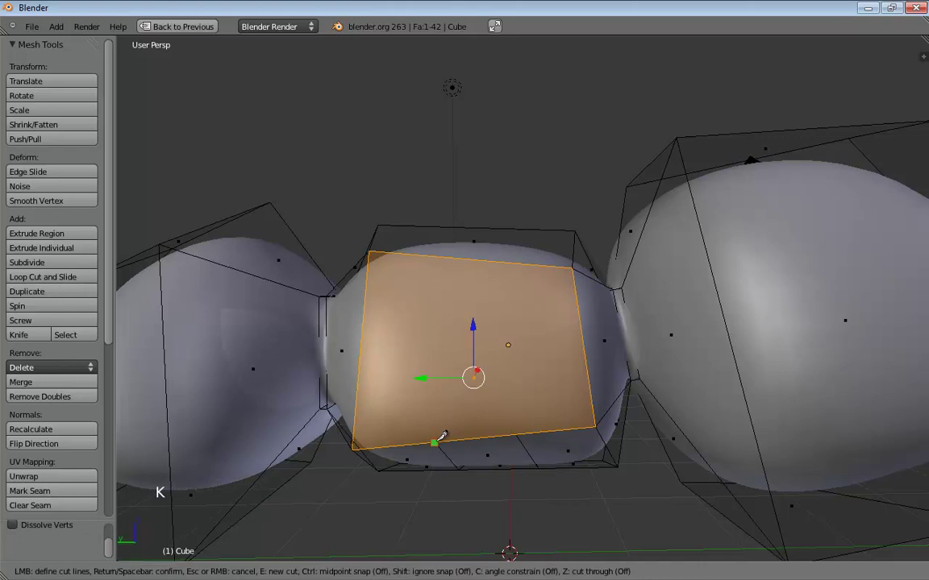
pyautogui.click(437, 440)
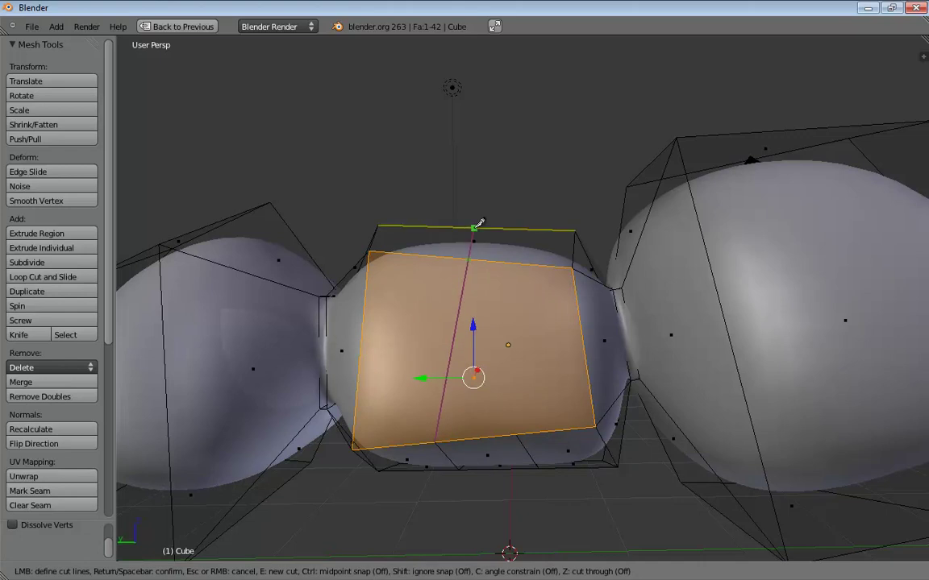
pyautogui.click(475, 229)
pyautogui.press('Return')
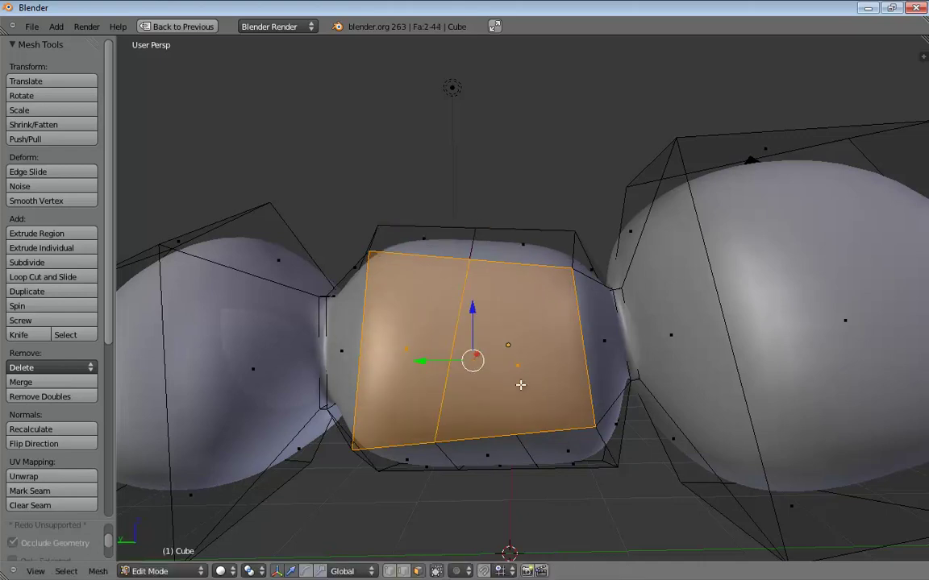
# - Knife-cut from the second lower loop vertex up to the new vertex at the middle of the side face's upper edge
pyautogui.press('k')
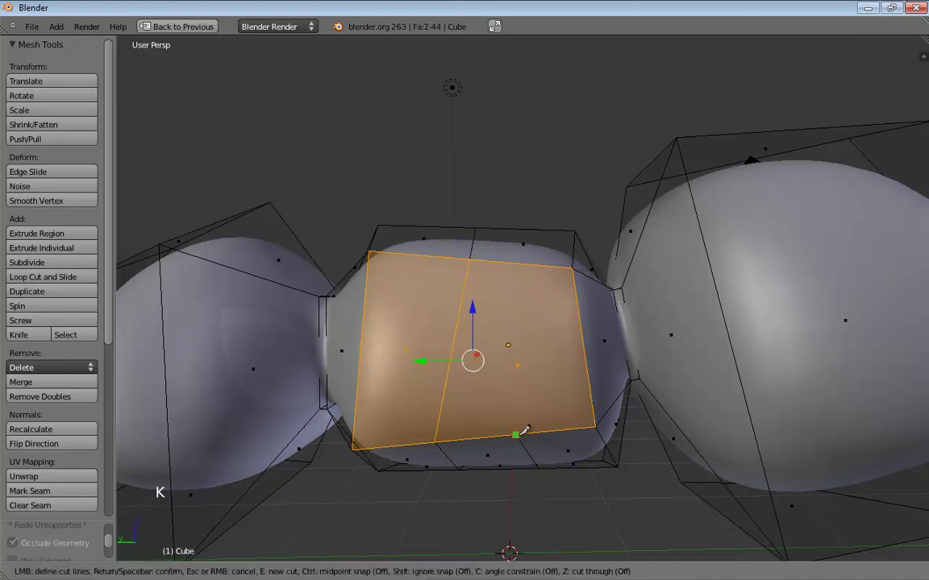
pyautogui.click(523, 432)
pyautogui.click(471, 257)
pyautogui.press('Return')
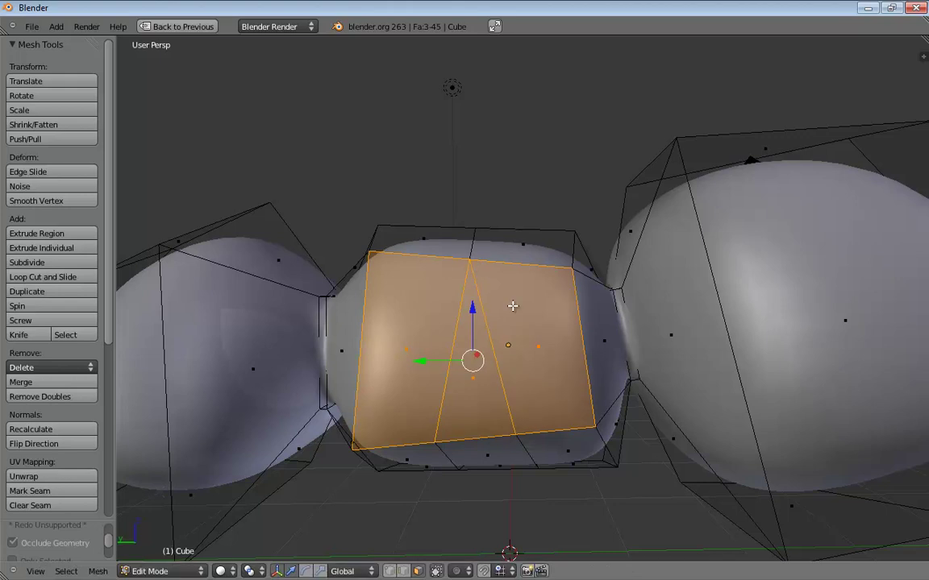
# - Switch to edge selection and raise the middle segment's new central top cross edge along Z
pyautogui.moveTo(510, 304); pyautogui.dragTo(500, 286, button='middle')
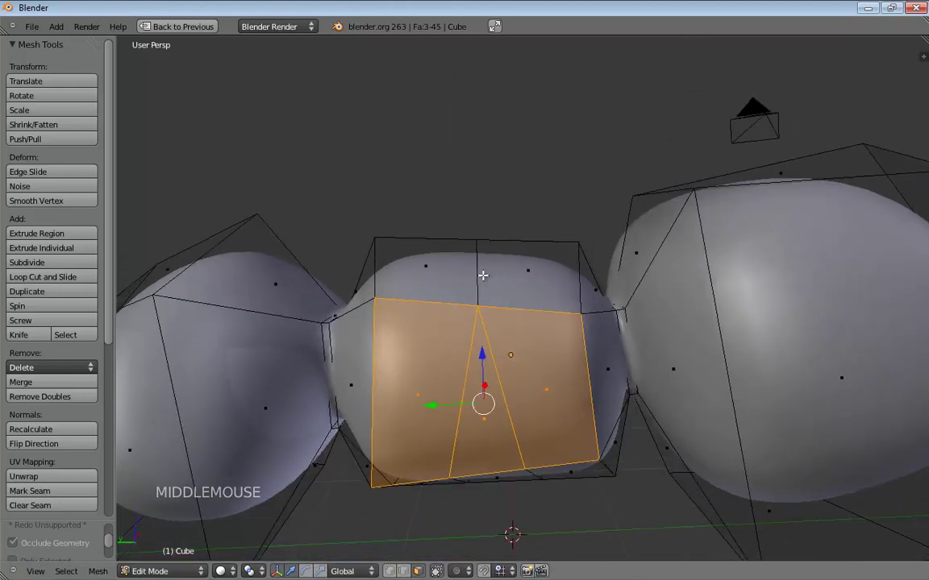
pyautogui.hotkey('ctrl', 'Tab')
pyautogui.click(477, 276)
pyautogui.moveTo(474, 217); pyautogui.dragTo(480, 193)
# - Select the short lower side edge between the two knife cuts and move it about -0.126 along X
pyautogui.moveTo(497, 224); pyautogui.dragTo(645, 346, button='middle')
pyautogui.moveTo(698, 416); pyautogui.dragTo(601, 510, button='middle')
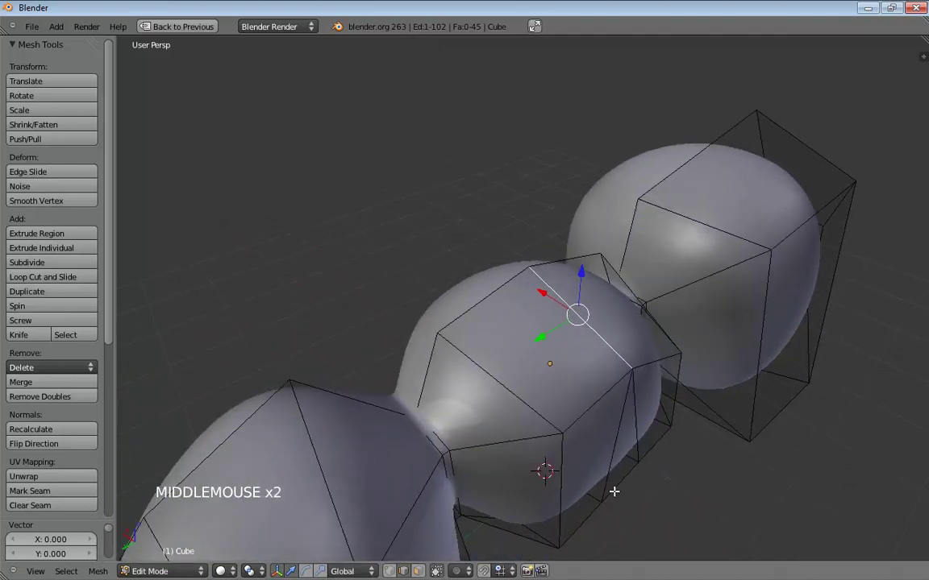
pyautogui.click(621, 488)
pyautogui.moveTo(586, 453); pyautogui.dragTo(601, 453)
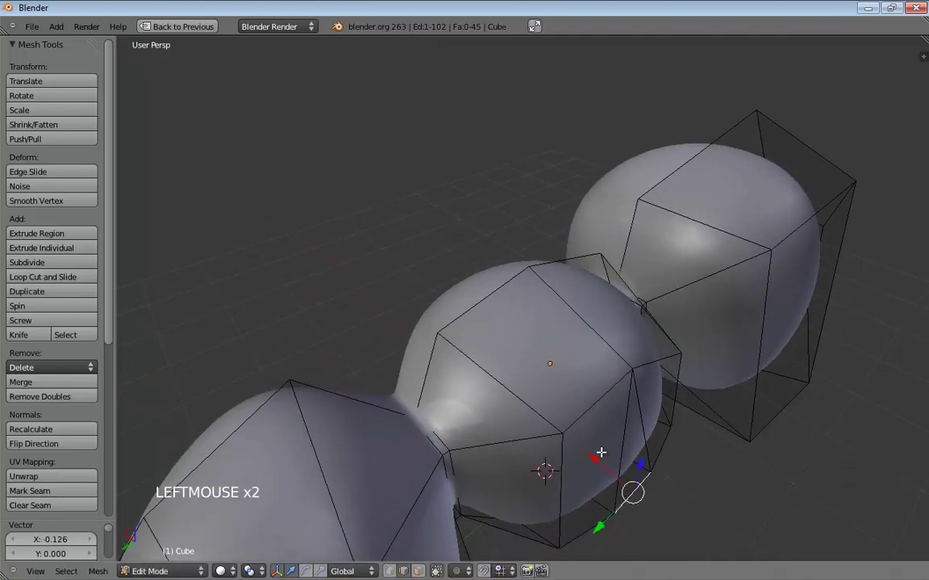
# - Examine the middle segment's side faces and underside around the two short lower edges from several angles
pyautogui.moveTo(600, 453); pyautogui.dragTo(474, 306, button='middle')
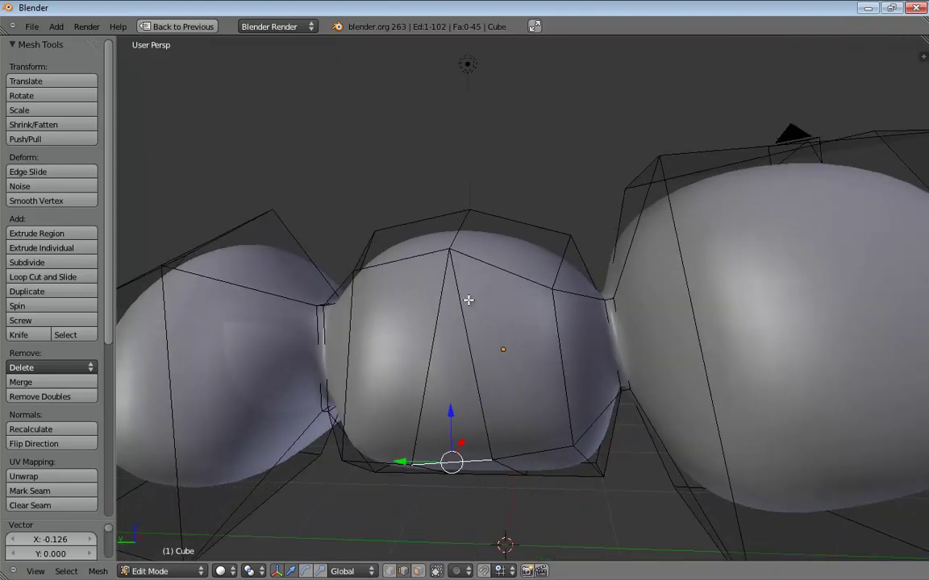
pyautogui.moveTo(544, 313); pyautogui.dragTo(450, 264, button='middle')
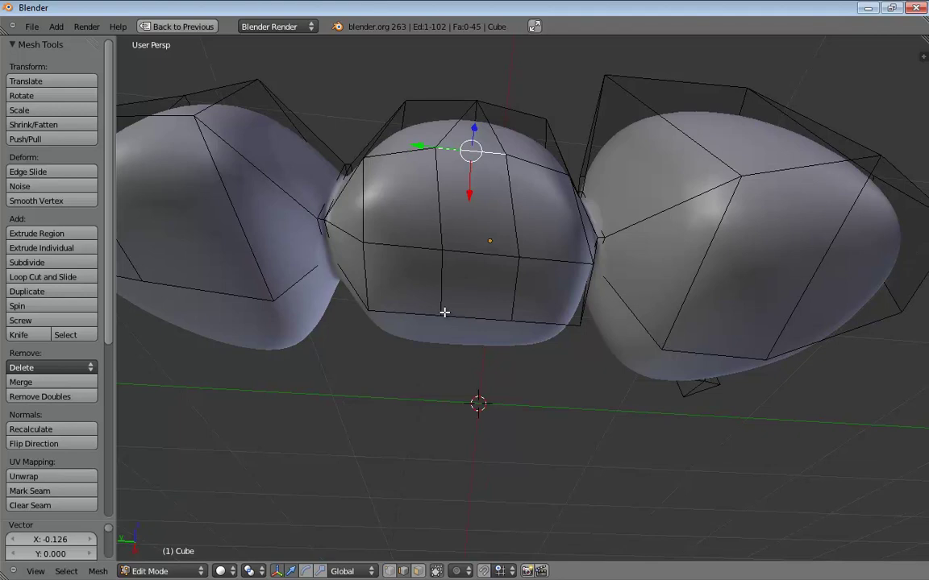
pyautogui.moveTo(478, 299); pyautogui.dragTo(415, 281, button='middle')
pyautogui.click(475, 324)
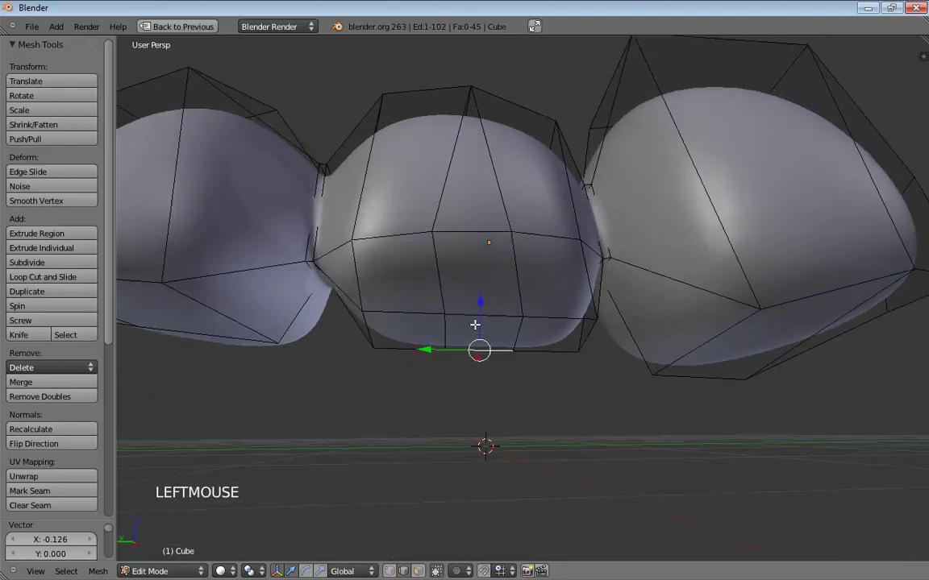
pyautogui.keyDown('shift'); pyautogui.click(484, 352); pyautogui.keyUp('shift')
pyautogui.click(485, 354)
pyautogui.moveTo(516, 314); pyautogui.dragTo(542, 308, button='middle')
pyautogui.moveTo(406, 331); pyautogui.dragTo(419, 319, button='middle')
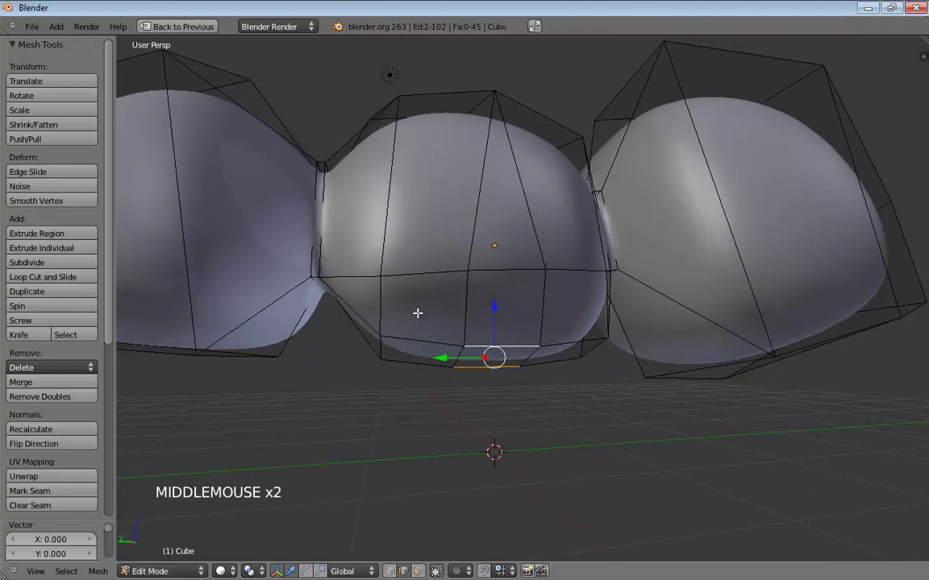
# - Switch to face selection and inset the middle segment's first underside face beside the knife cuts with a thickness of 0.1509
pyautogui.hotkey('ctrl', 'Tab')
pyautogui.click(414, 317)
pyautogui.press('w')
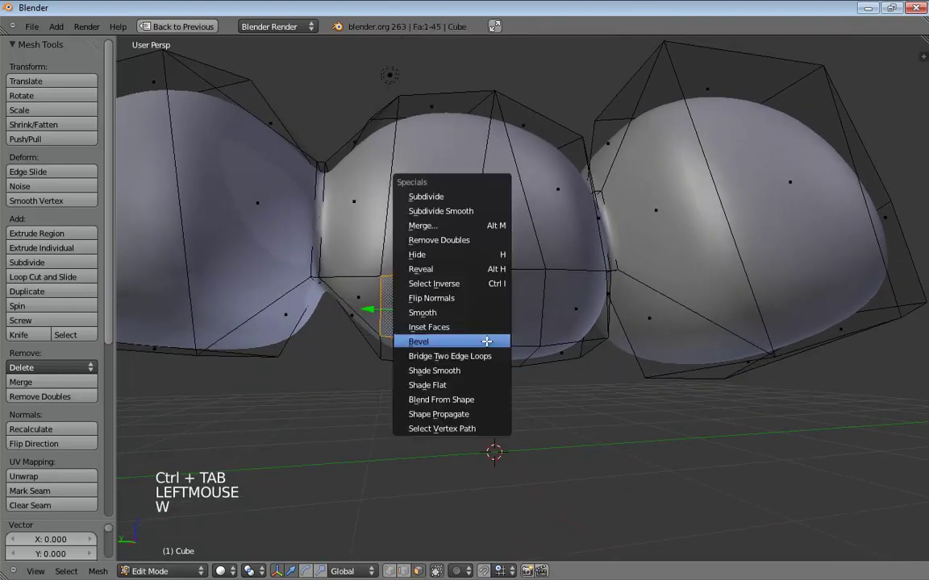
pyautogui.click(436, 327)
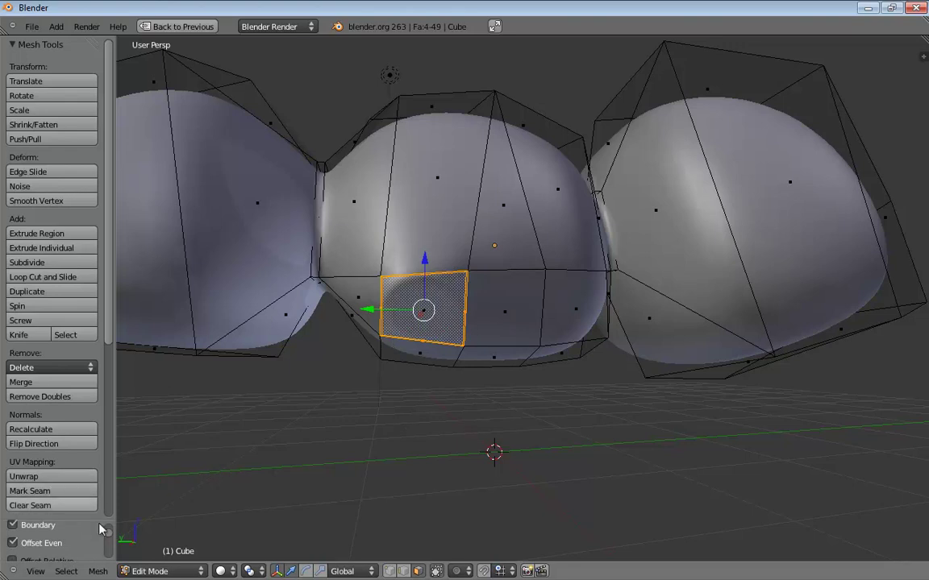
pyautogui.moveTo(76, 517); pyautogui.dragTo(80, 297)
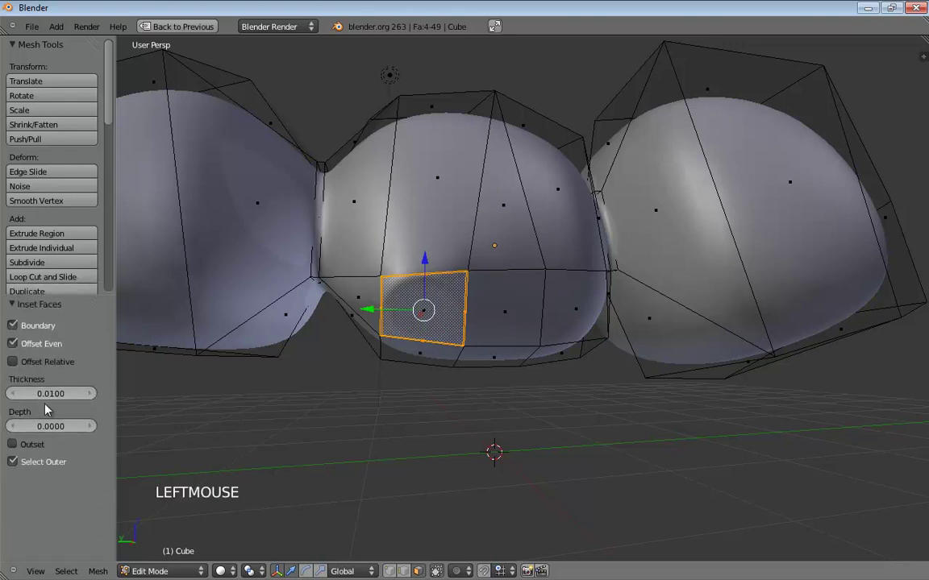
pyautogui.moveTo(48, 393); pyautogui.dragTo(143, 399)
pyautogui.moveTo(84, 407); pyautogui.dragTo(132, 409)
pyautogui.moveTo(49, 394); pyautogui.dragTo(58, 395)
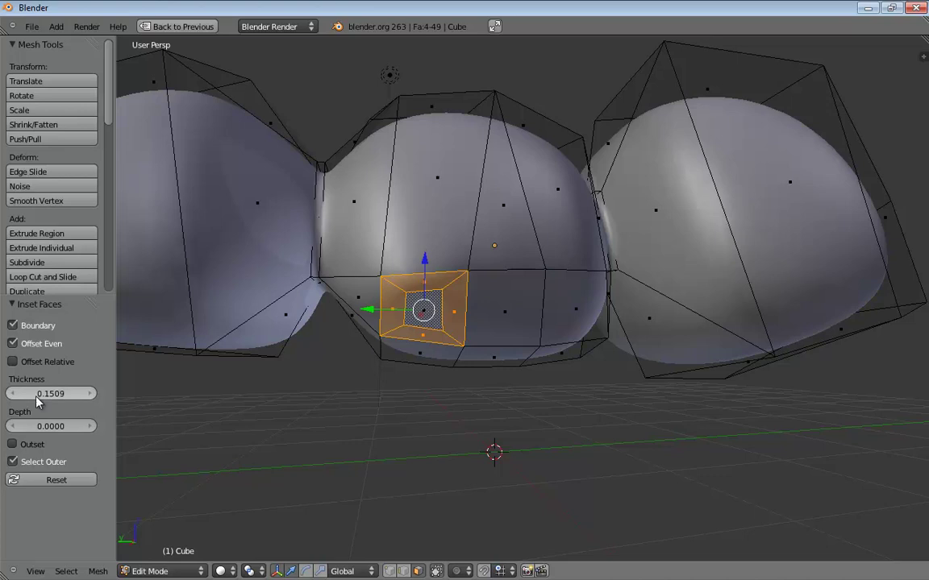
# - Switch to vertex selection and select the four corner vertices of the small inset face
pyautogui.moveTo(479, 367); pyautogui.dragTo(483, 330, button='middle')
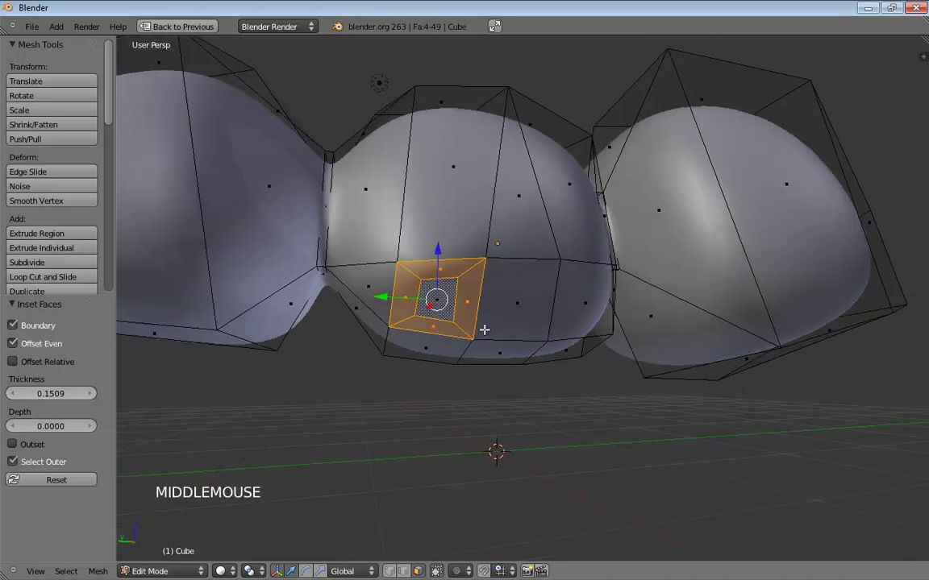
pyautogui.hotkey('ctrl', 'Tab')
pyautogui.click(420, 265)
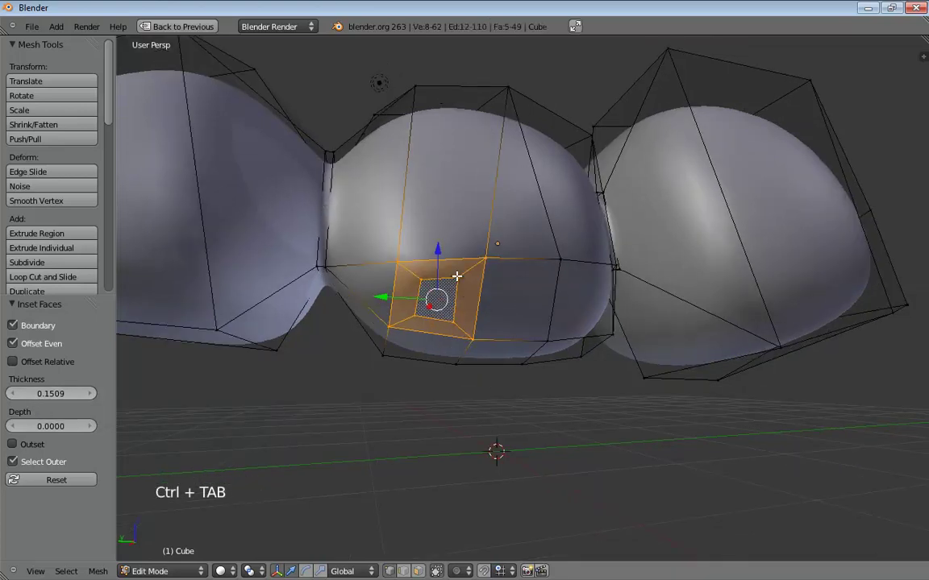
pyautogui.click(456, 274)
pyautogui.keyDown('shift'); pyautogui.click(419, 281); pyautogui.keyUp('shift')
pyautogui.keyDown('shift'); pyautogui.click(416, 316); pyautogui.keyUp('shift')
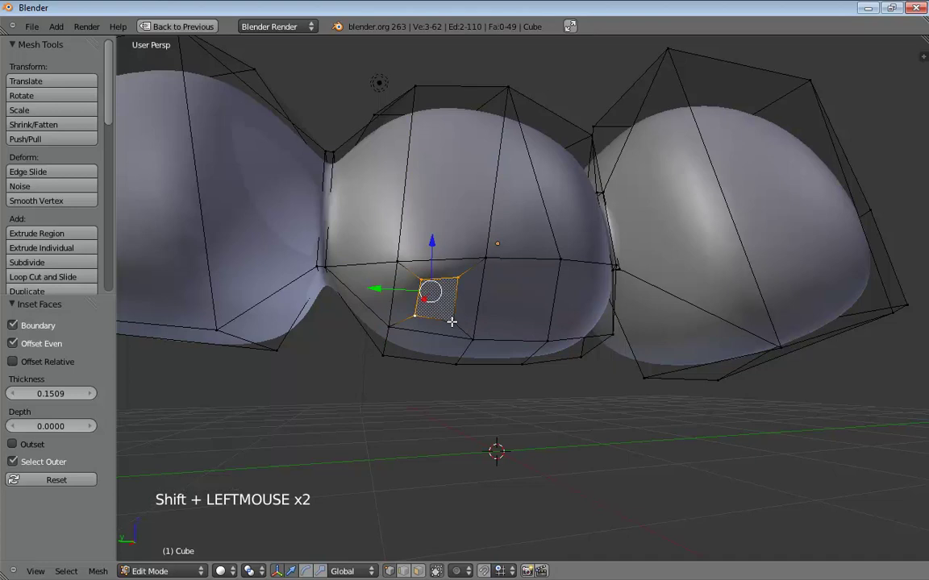
pyautogui.keyDown('shift'); pyautogui.click(452, 320); pyautogui.keyUp('shift')
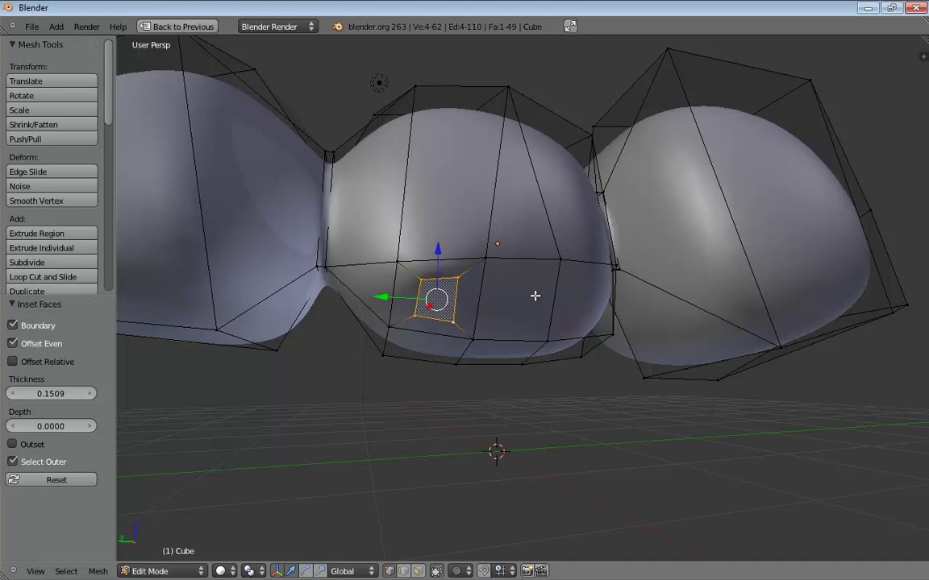
# - Apply To Sphere with factor 1.000 to the inset face's four corners, undoing the first application and repeating it
pyautogui.hotkey('alt', 'shift', 's')
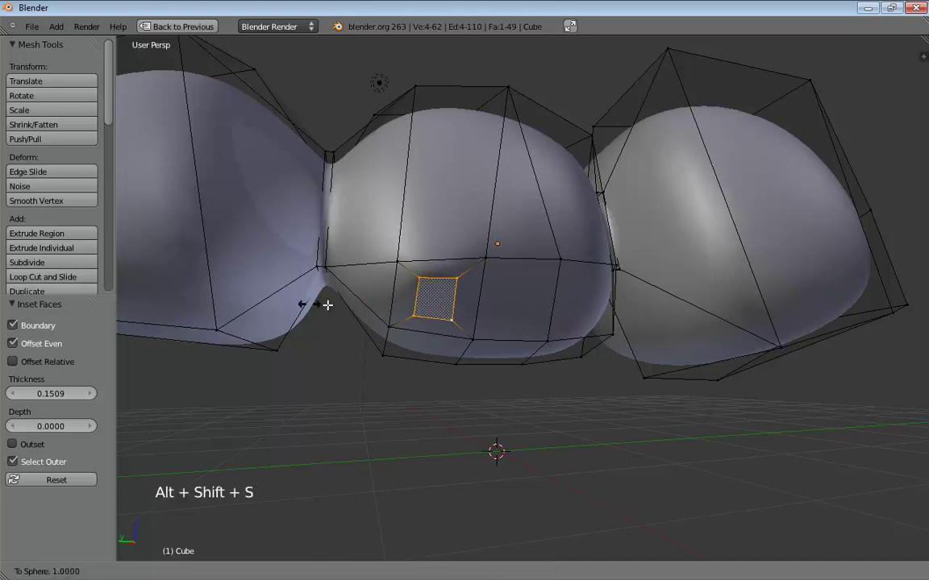
pyautogui.click(839, 294)
pyautogui.moveTo(839, 295); pyautogui.dragTo(457, 160, button='middle')
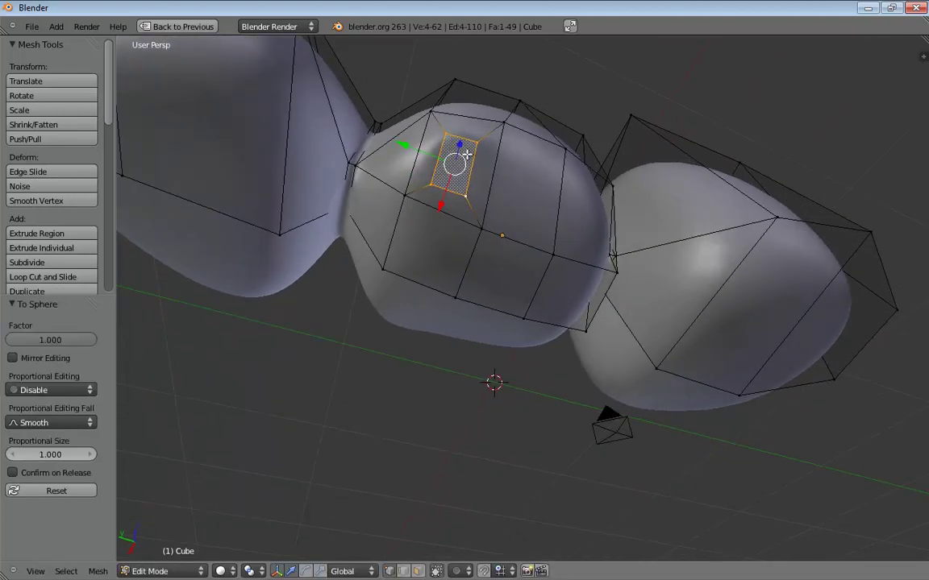
pyautogui.moveTo(466, 154); pyautogui.dragTo(483, 195, button='middle')
pyautogui.scroll(2, 476, 189)
pyautogui.hotkey('ctrl', 'z')
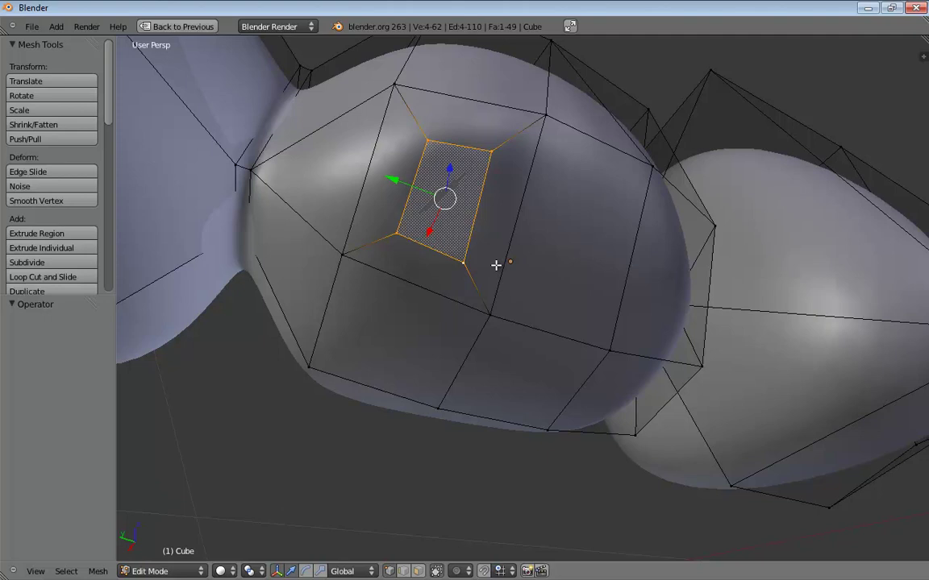
pyautogui.hotkey('alt', 'shift', 's')
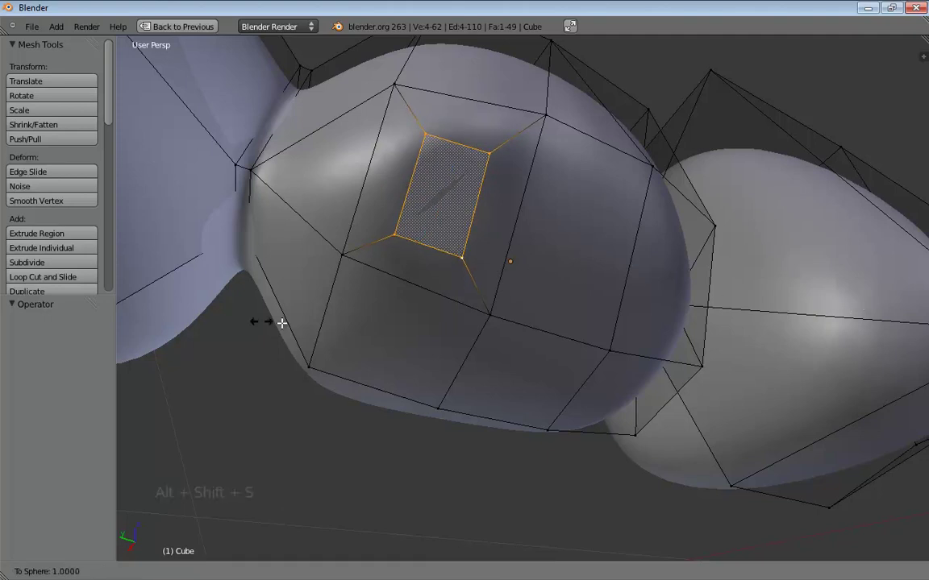
pyautogui.click(702, 324)
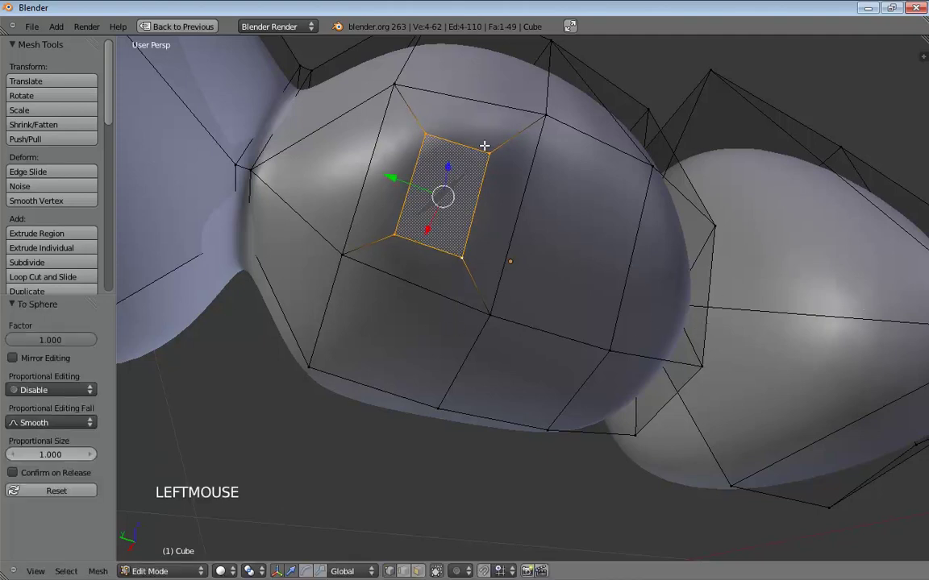
# - Select the inset face's two vertices nearest the body's centre and move them about -0.084 along X and -0.062 along Z
pyautogui.click(423, 136)
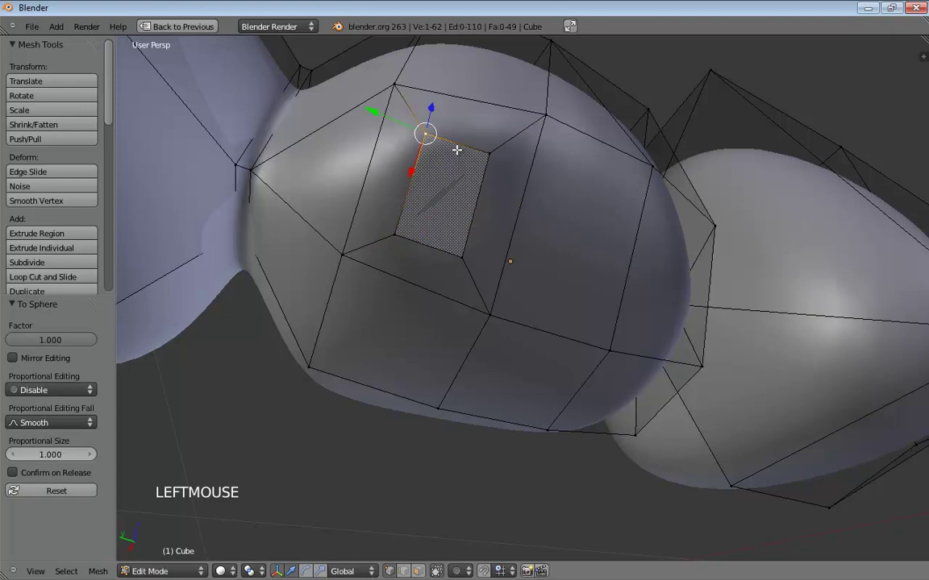
pyautogui.click(395, 237)
pyautogui.keyDown('shift'); pyautogui.click(460, 259); pyautogui.keyUp('shift')
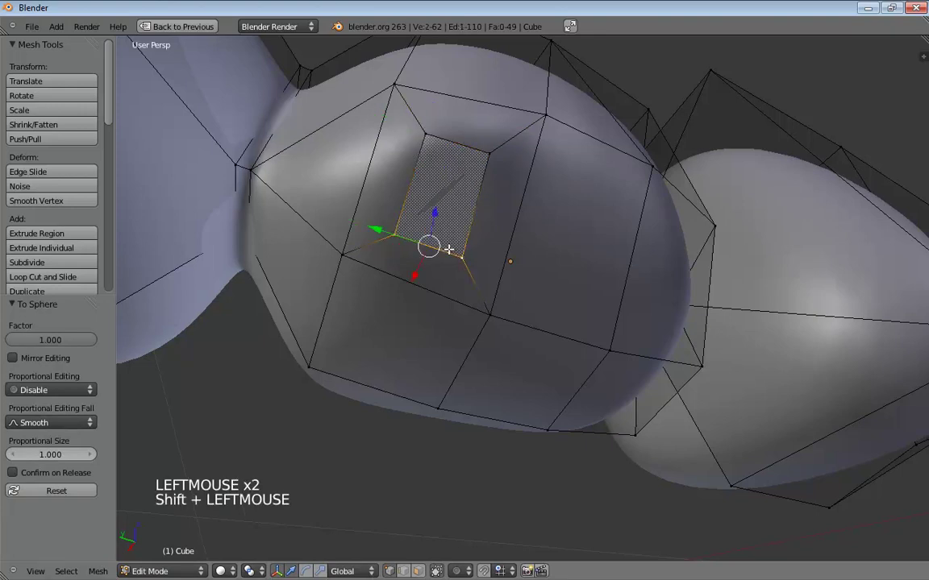
pyautogui.moveTo(431, 247); pyautogui.dragTo(442, 228)
pyautogui.moveTo(441, 228); pyautogui.dragTo(628, 356, button='middle')
pyautogui.moveTo(628, 356); pyautogui.dragTo(709, 293)
pyautogui.moveTo(708, 293); pyautogui.dragTo(485, 341, button='middle')
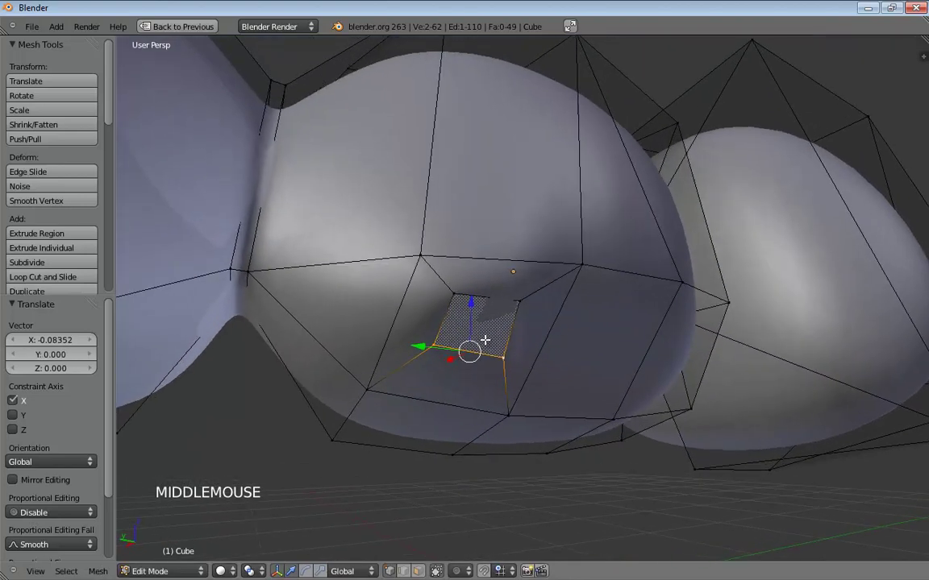
pyautogui.moveTo(472, 308); pyautogui.dragTo(471, 326)
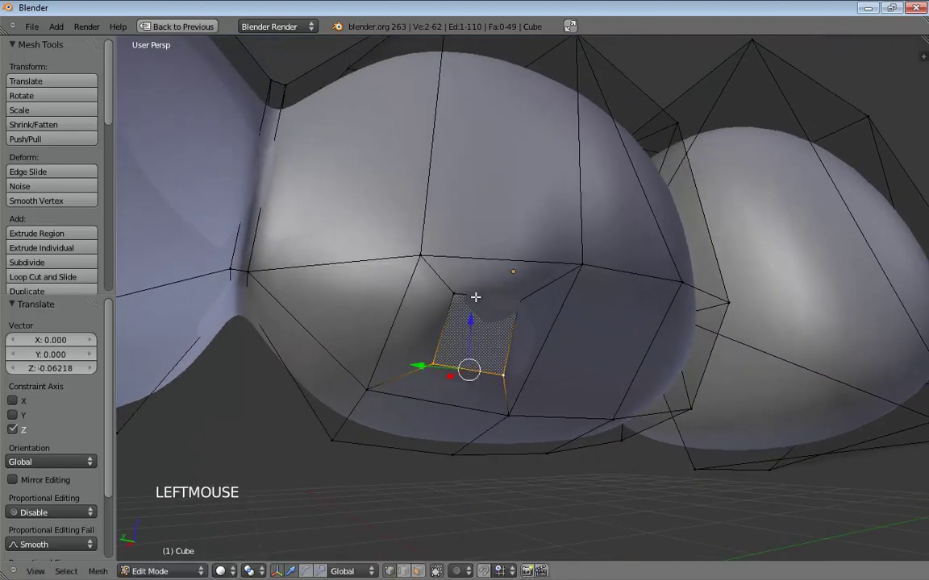
# - Select the inset face's two outer vertices and move them about -0.045 along X
pyautogui.moveTo(523, 311); pyautogui.dragTo(483, 315, button='middle')
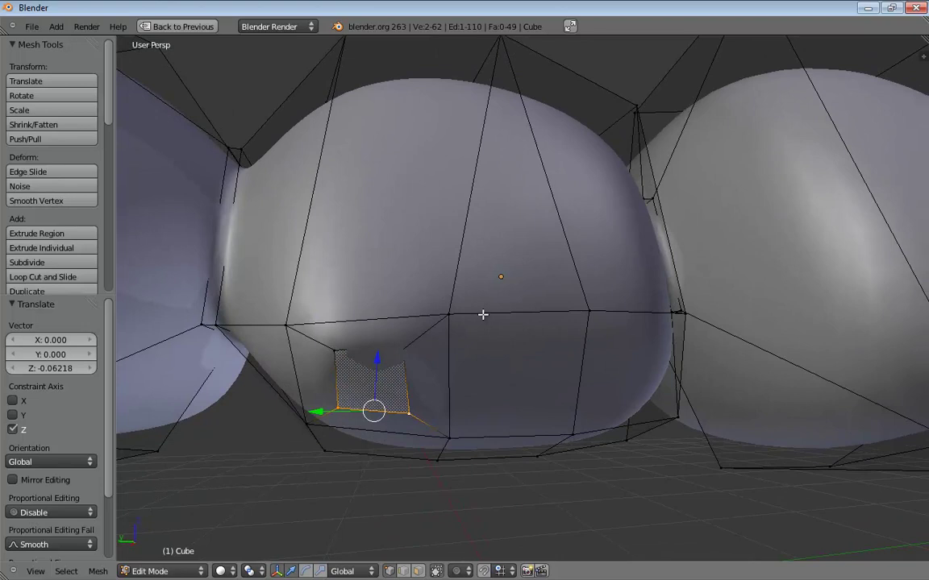
pyautogui.moveTo(483, 315); pyautogui.dragTo(662, 199, button='middle')
pyautogui.click(667, 164)
pyautogui.keyDown('shift'); pyautogui.click(693, 200); pyautogui.keyUp('shift')
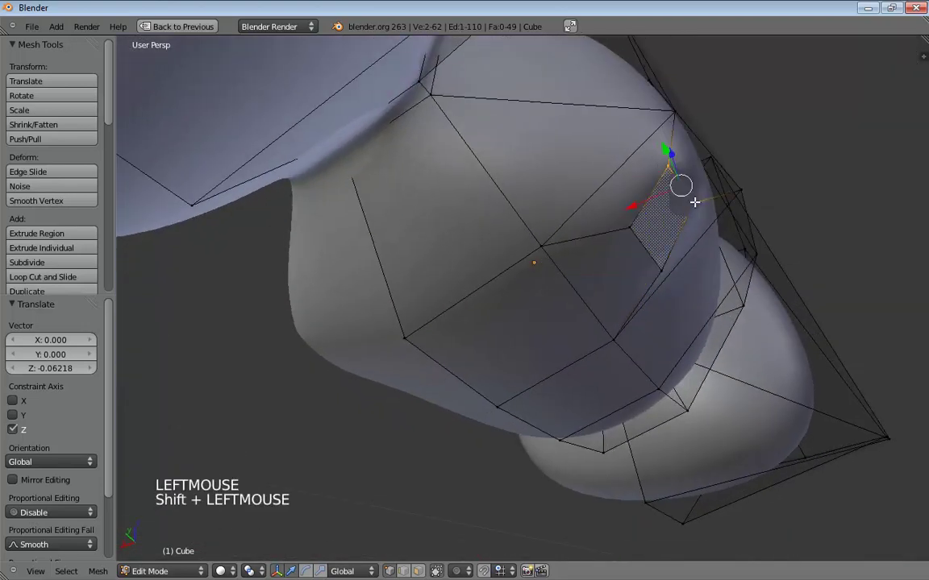
pyautogui.moveTo(642, 201); pyautogui.dragTo(650, 203)
# - Switch to face selection and extrude the inset face along its normal into a leg stub, about -0.394 in X and -0.418 in Z
pyautogui.moveTo(651, 203); pyautogui.dragTo(518, 297, button='middle')
pyautogui.scroll(-2, 638, 282)
pyautogui.hotkey('ctrl', 'Tab')
pyautogui.click(387, 212)
pyautogui.keyDown('shift'); pyautogui.moveTo(452, 258); pyautogui.dragTo(574, 358, button='middle'); pyautogui.keyUp('shift')
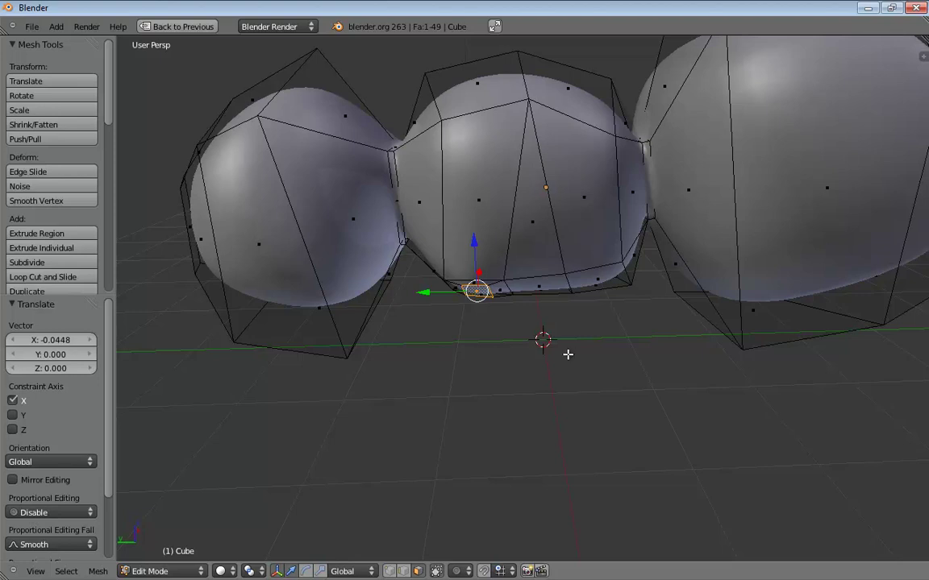
pyautogui.moveTo(568, 354); pyautogui.dragTo(532, 387, button='middle')
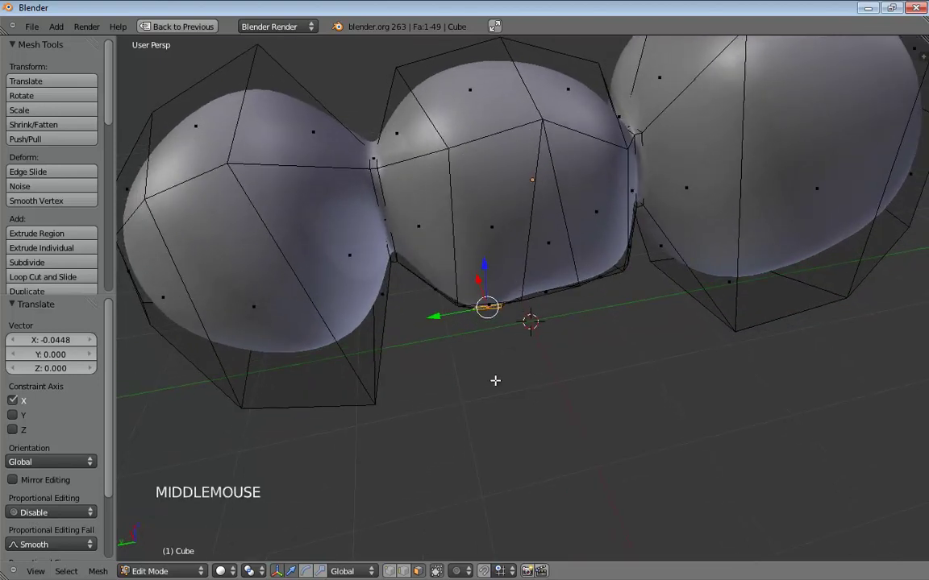
pyautogui.press('e')
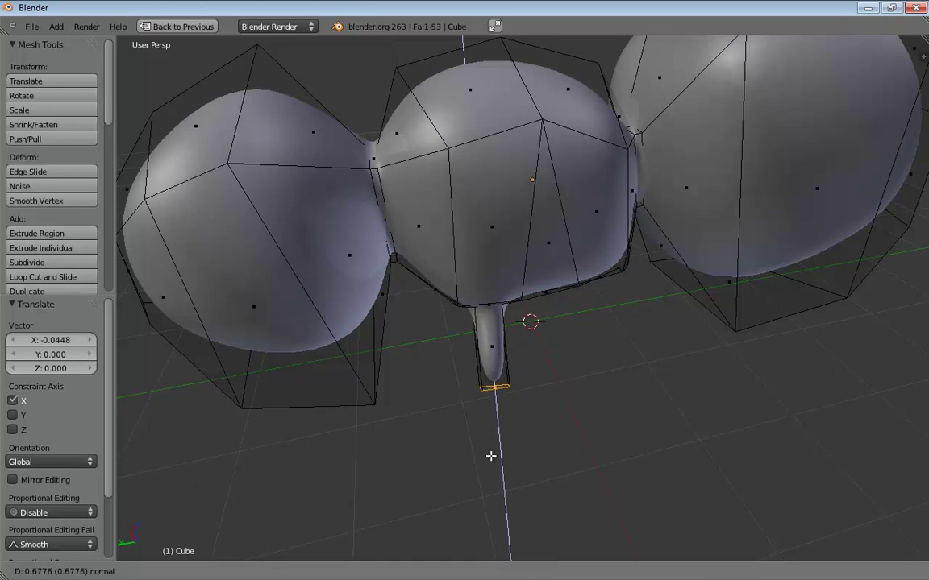
pyautogui.click(521, 440)
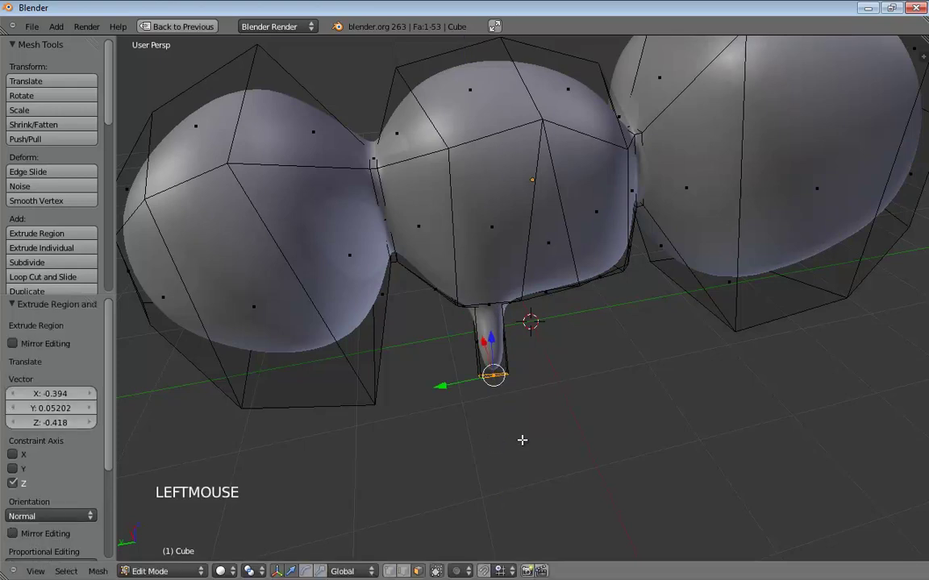
# - In front orthographic view, extrude the leg's end face through four more segments: outward, up to a knee, outward and down, then to ground level
pyautogui.moveTo(522, 440); pyautogui.dragTo(655, 311, button='middle')
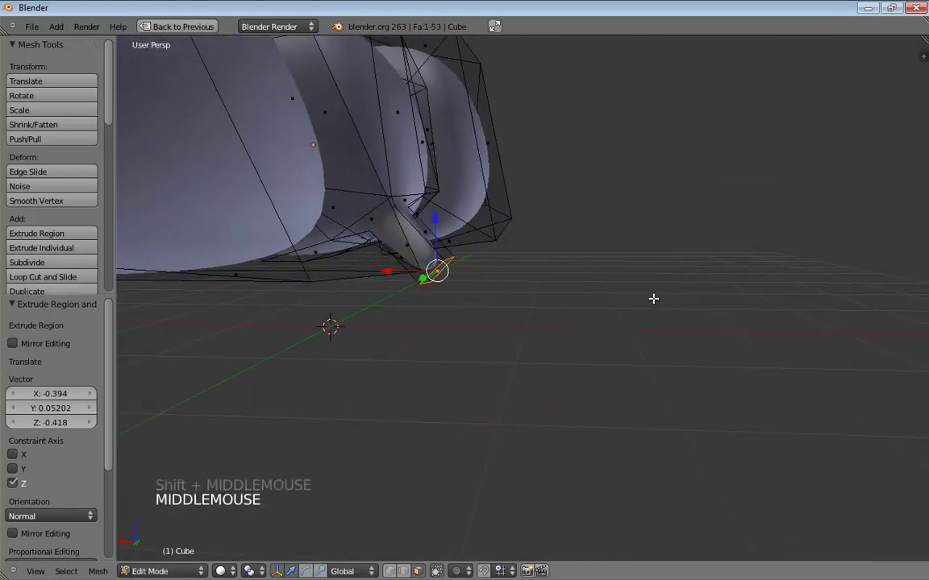
pyautogui.press('KP_1')
pyautogui.press('KP_5')
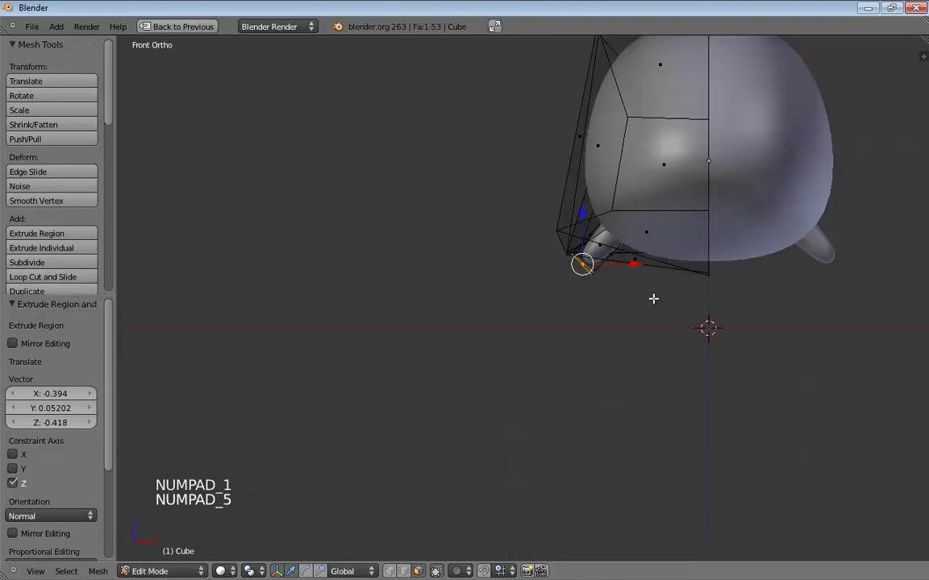
pyautogui.keyDown('shift'); pyautogui.moveTo(653, 299); pyautogui.dragTo(678, 359, button='middle'); pyautogui.keyUp('shift')
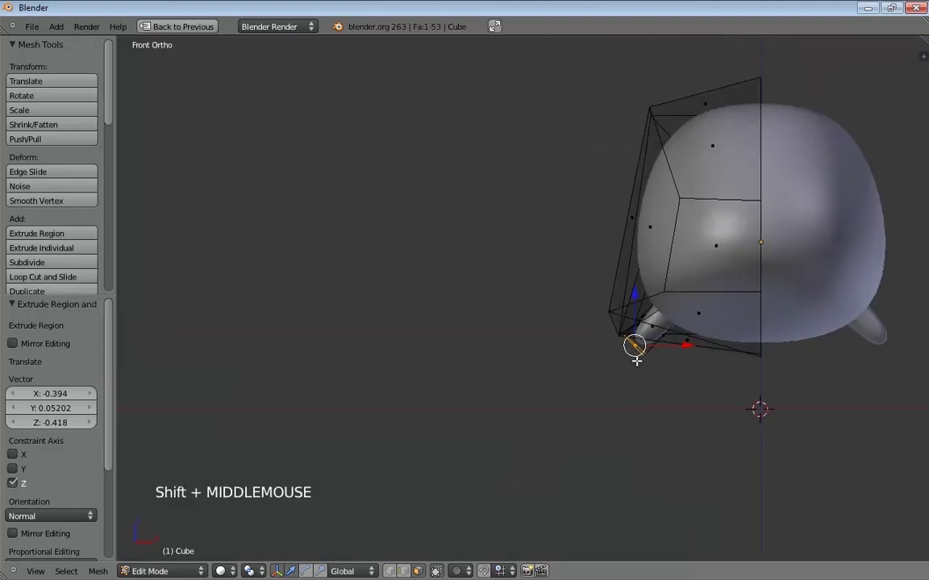
pyautogui.keyDown('ctrl'); pyautogui.rightClick(594, 364); pyautogui.keyUp('ctrl')
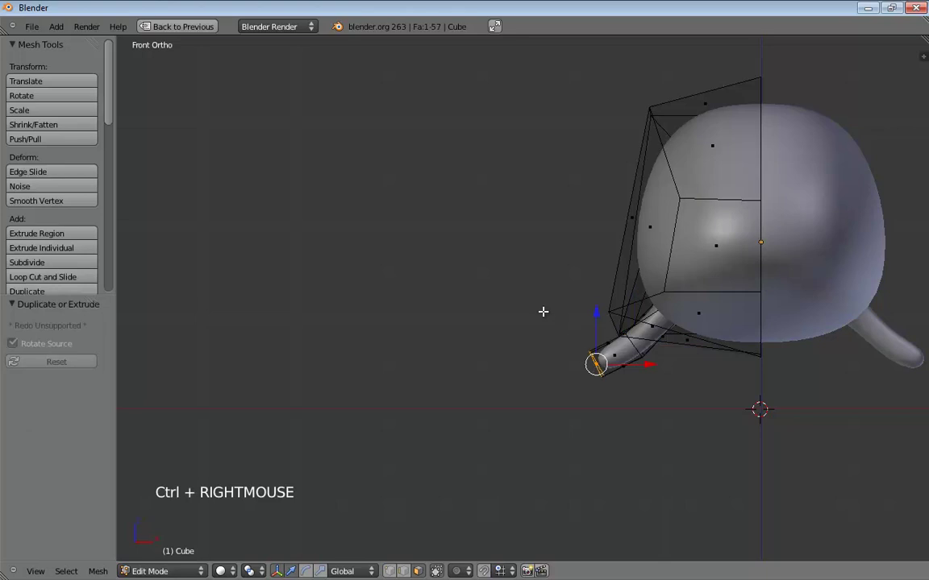
pyautogui.keyDown('ctrl'); pyautogui.rightClick(484, 219); pyautogui.keyUp('ctrl')
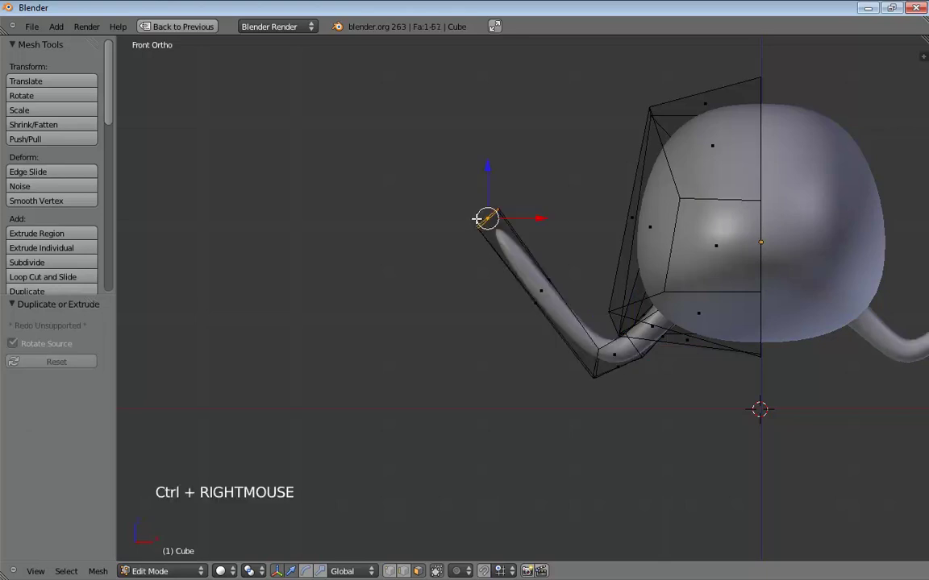
pyautogui.keyDown('ctrl'); pyautogui.rightClick(357, 297); pyautogui.keyUp('ctrl')
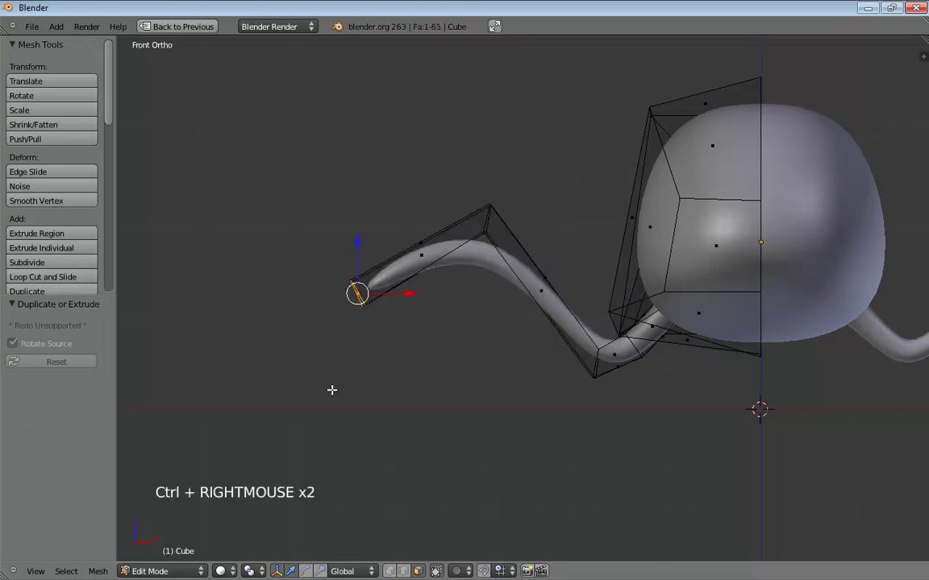
pyautogui.keyDown('ctrl'); pyautogui.rightClick(339, 409); pyautogui.keyUp('ctrl')
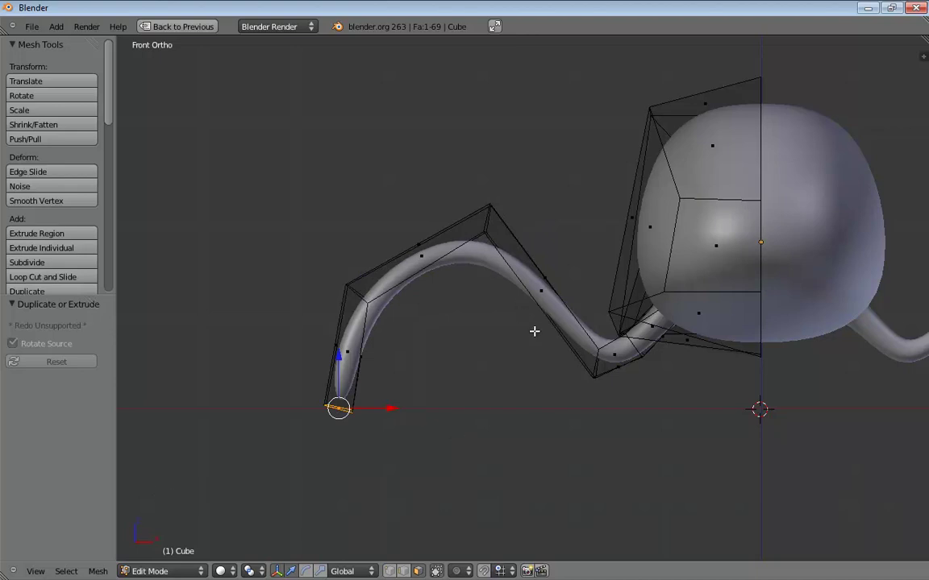
pyautogui.moveTo(534, 331); pyautogui.dragTo(555, 307, button='middle')
pyautogui.scroll(1, 492, 352)
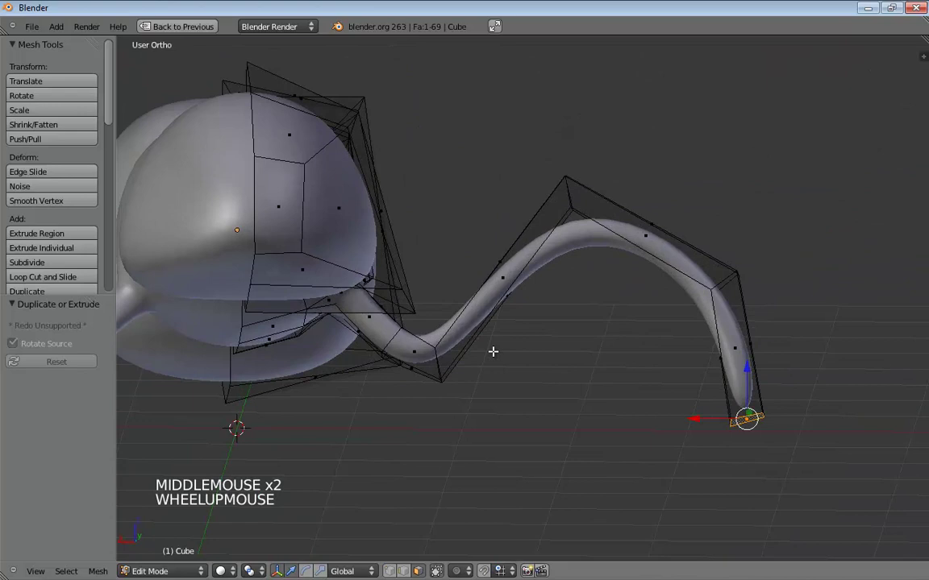
# - Examine the extruded leg against the three body segments from several angles in perspective view
pyautogui.scroll(1, 493, 351)
pyautogui.moveTo(493, 351)
pyautogui.mouseDown(button='middle')
pyautogui.moveTo(380, 414)
pyautogui.moveTo(476, 358)
pyautogui.moveTo(492, 362)
pyautogui.mouseUp(button='middle')
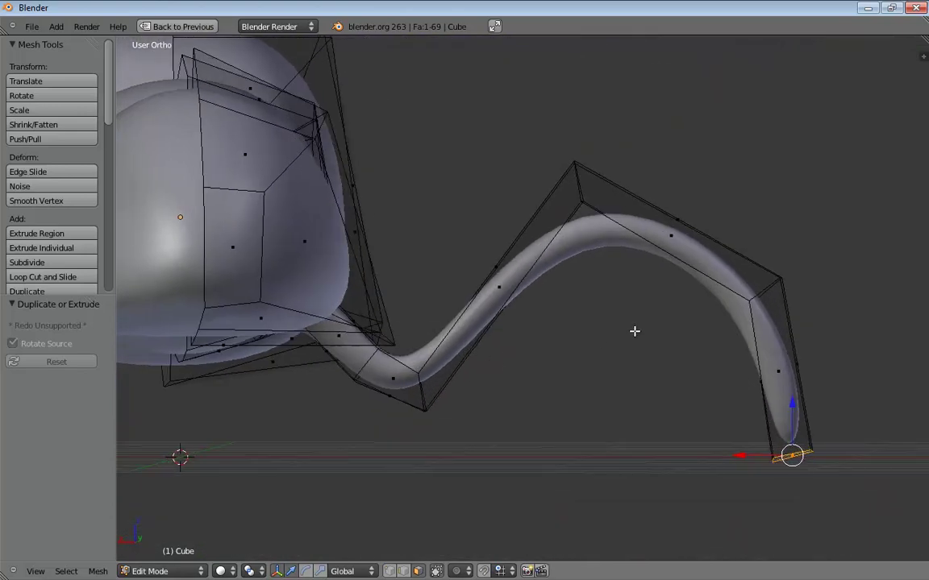
pyautogui.moveTo(634, 331); pyautogui.dragTo(461, 352, button='middle')
pyautogui.press('KP_5')
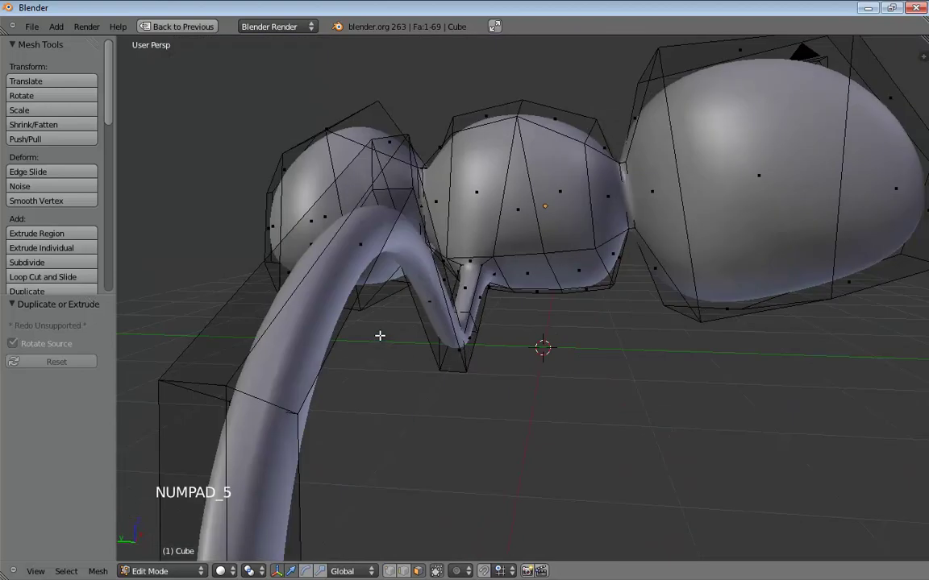
pyautogui.scroll(-5, 380, 335)
pyautogui.moveTo(380, 335); pyautogui.dragTo(552, 460, button='middle')
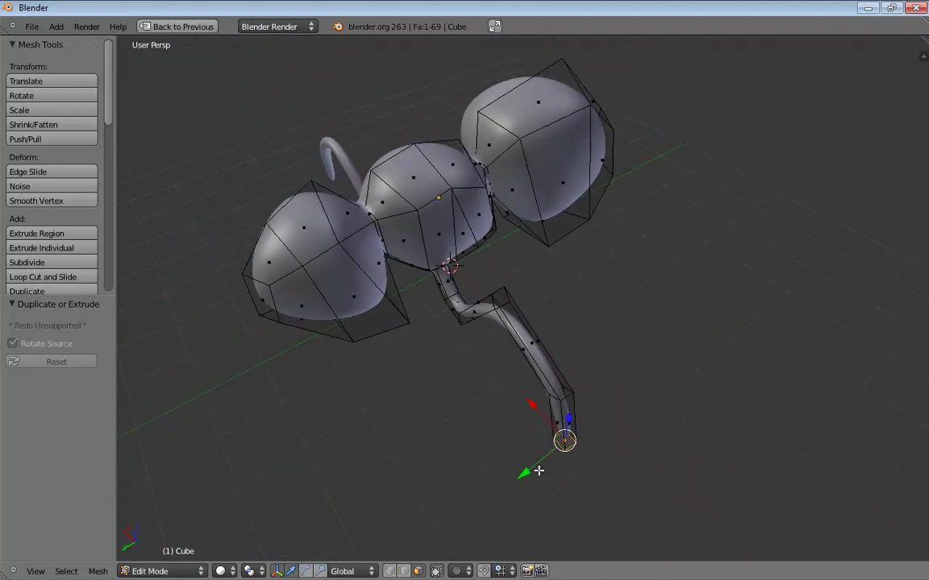
pyautogui.moveTo(441, 295); pyautogui.dragTo(528, 292, button='middle')
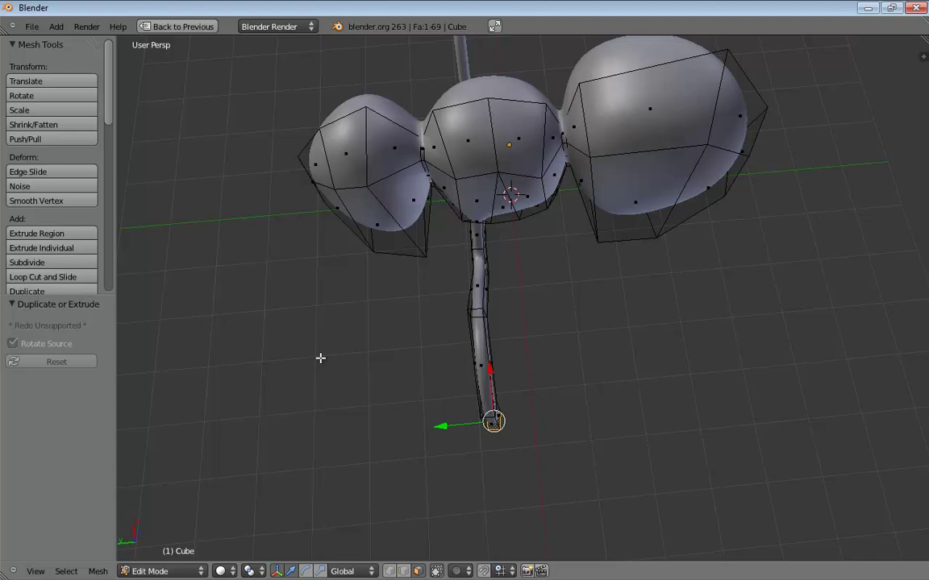
pyautogui.moveTo(430, 390); pyautogui.dragTo(588, 296, button='middle')
# - Switch to edge selection and select the edge loop around the leg's knee
pyautogui.scroll(4, 573, 276)
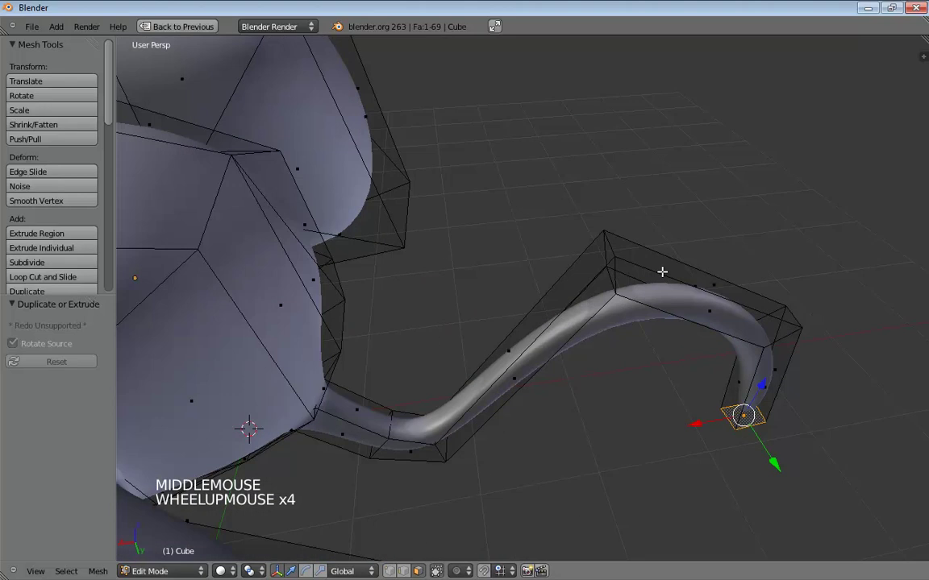
pyautogui.keyDown('shift'); pyautogui.moveTo(661, 271); pyautogui.dragTo(624, 254, button='middle'); pyautogui.keyUp('shift')
pyautogui.scroll(3, 624, 254)
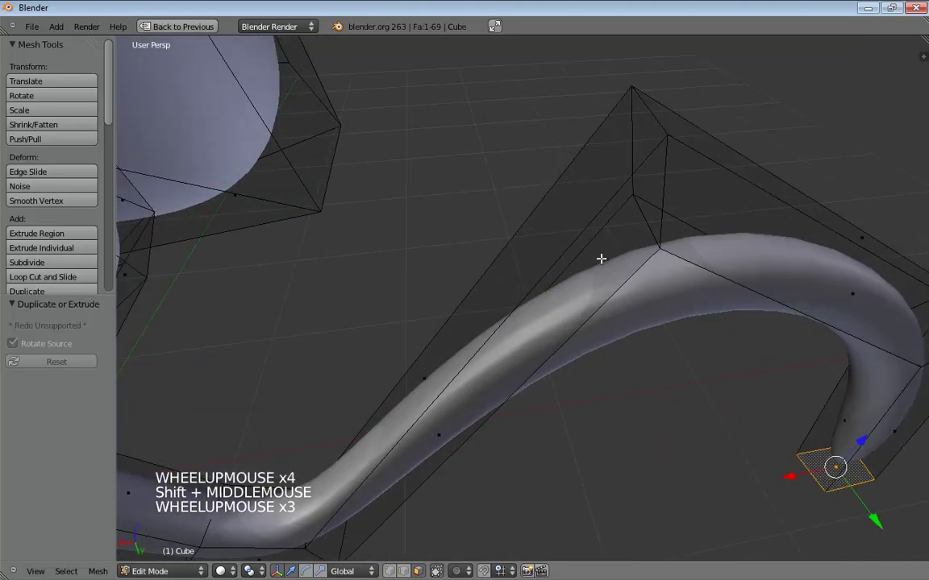
pyautogui.click(656, 119)
pyautogui.hotkey('ctrl', 'Tab')
pyautogui.click(660, 119)
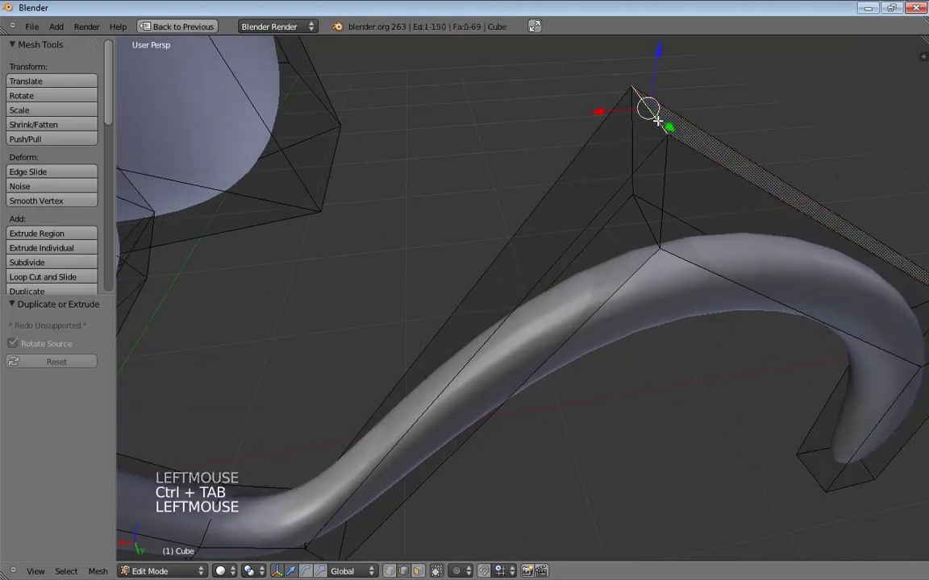
pyautogui.click(661, 188)
pyautogui.keyDown('shift'); pyautogui.click(632, 207); pyautogui.keyUp('shift')
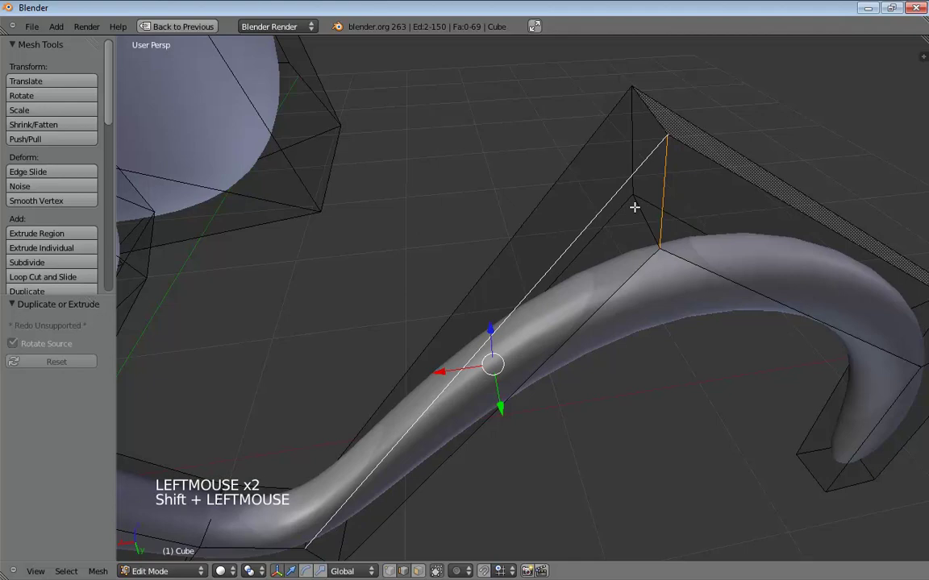
pyautogui.keyDown('alt'); pyautogui.click(663, 213); pyautogui.keyUp('alt')
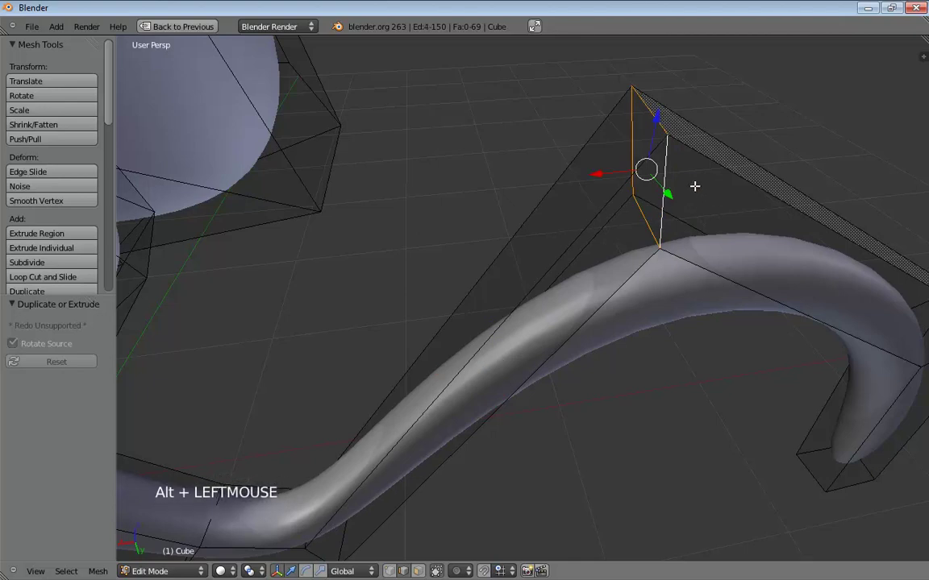
# - Bevel the knee's edge loop with a percentage of 0.060
pyautogui.press('w')
pyautogui.click(592, 201)
pyautogui.scroll(-2, 672, 209)
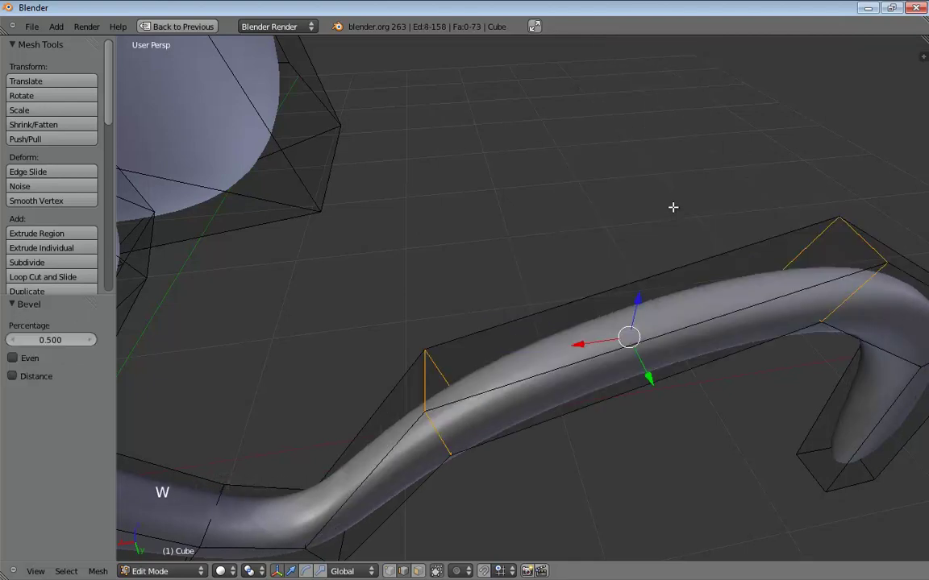
pyautogui.scroll(-1, 670, 216)
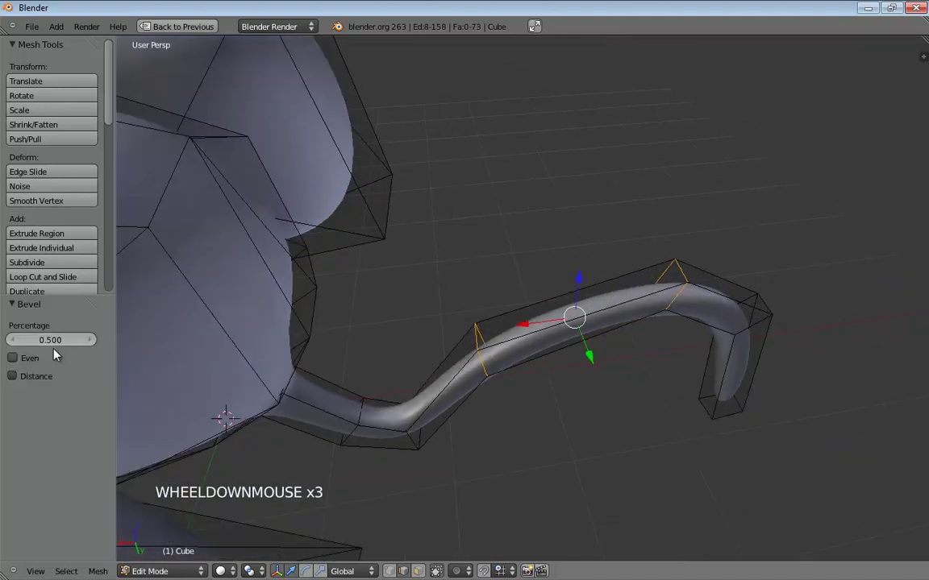
pyautogui.moveTo(50, 340); pyautogui.dragTo(17, 342)
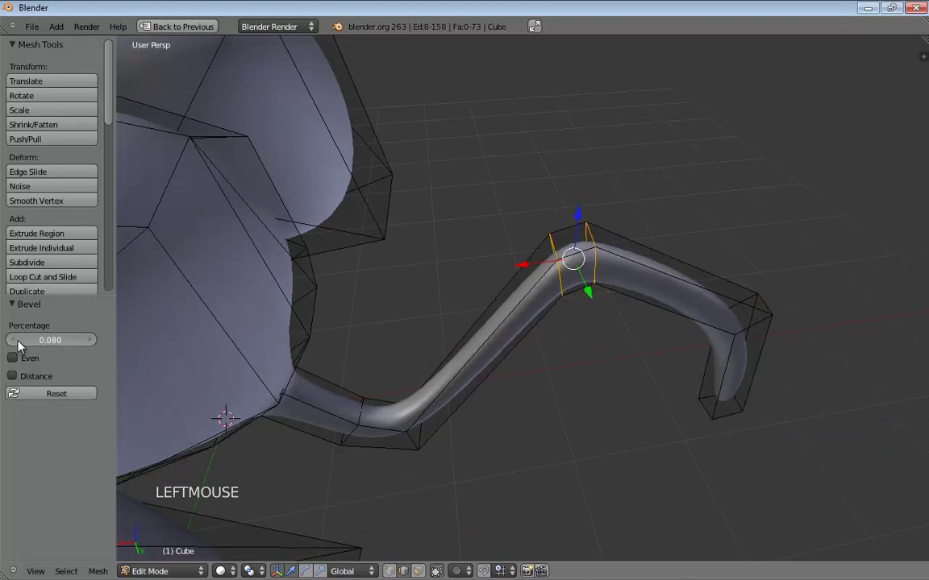
pyautogui.click(17, 341)
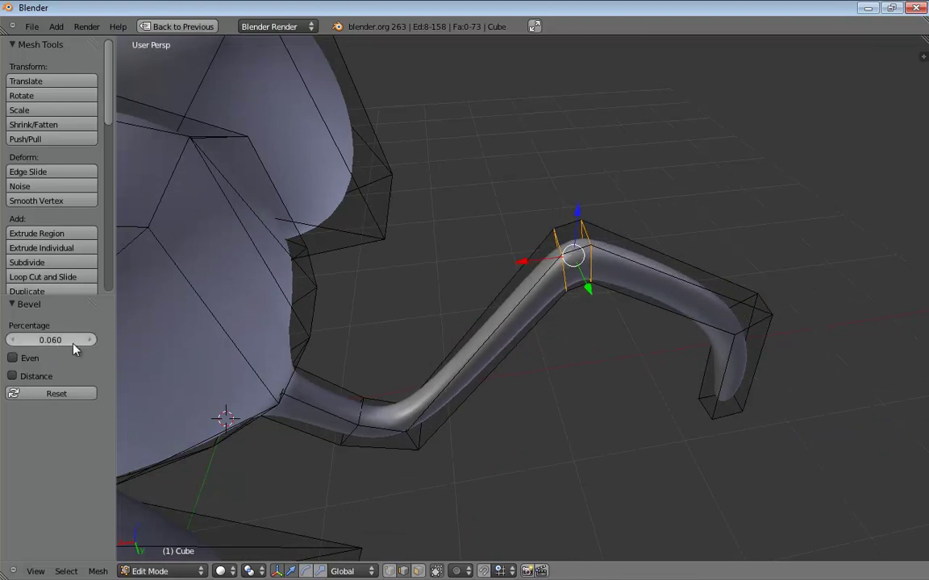
# - Bevel the two knee edge loops again with a percentage of 0.070
pyautogui.moveTo(387, 378); pyautogui.dragTo(546, 210, button='middle')
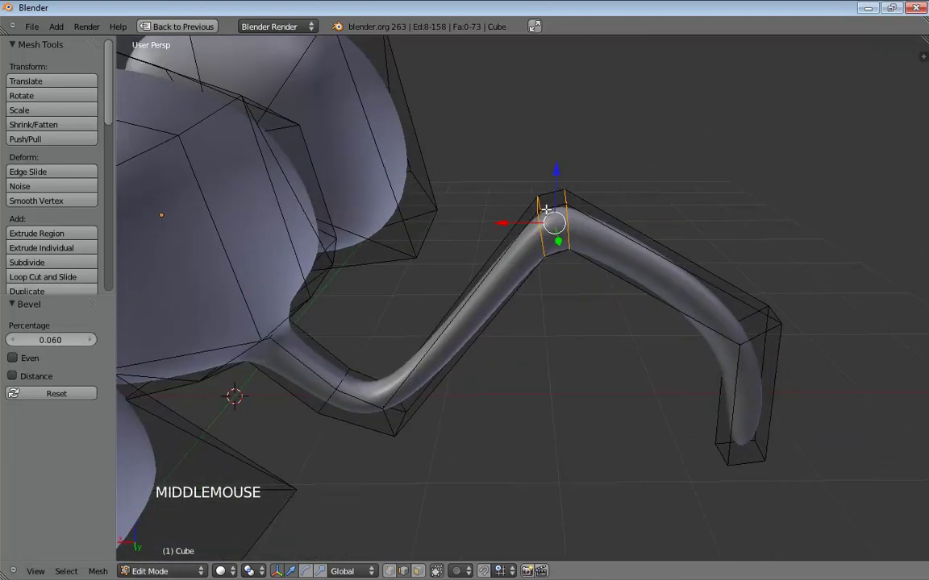
pyautogui.press('w')
pyautogui.click(579, 288)
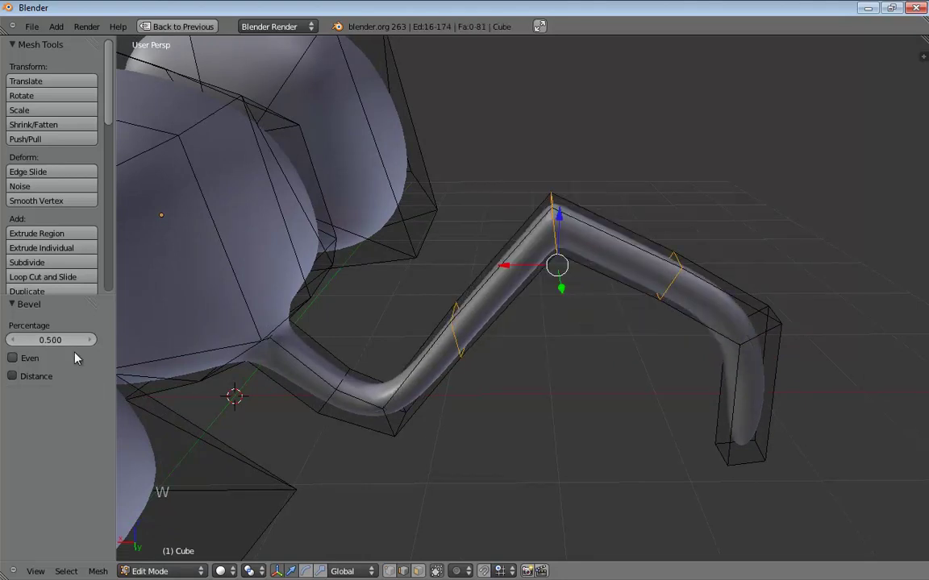
pyautogui.moveTo(72, 339); pyautogui.dragTo(25, 339)
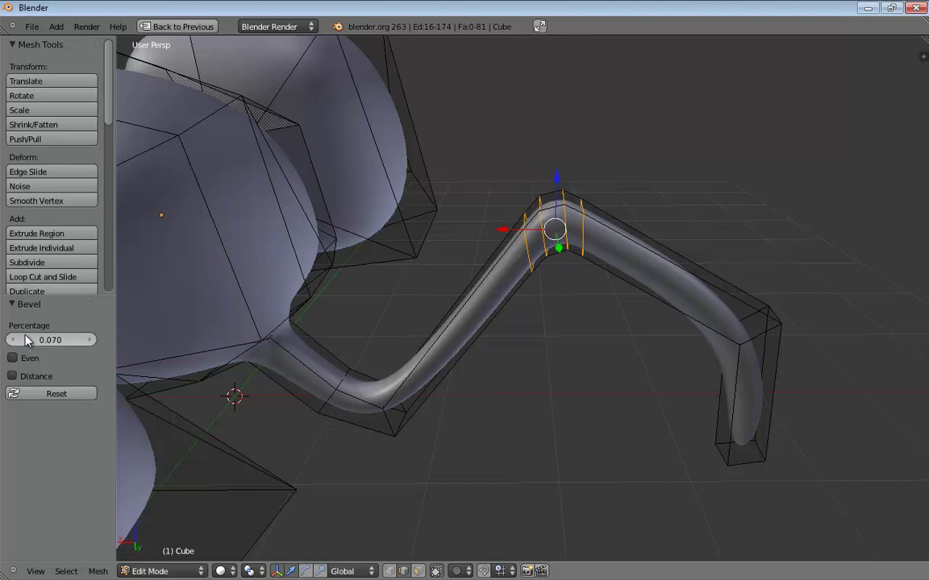
pyautogui.moveTo(563, 333); pyautogui.dragTo(592, 288, button='middle')
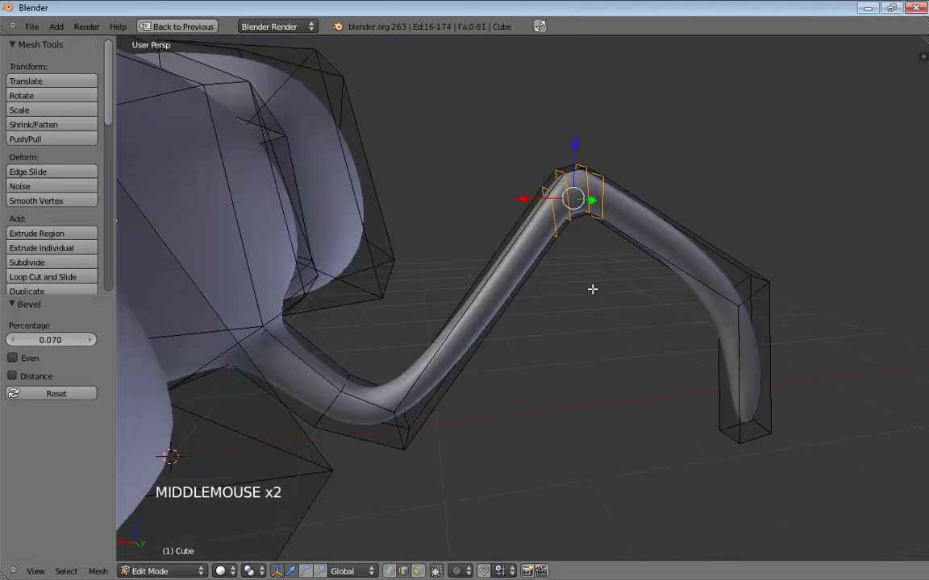
# - Switch to face selection and select the four faces of the middle band around the knee
pyautogui.scroll(2, 597, 267)
pyautogui.keyDown('shift'); pyautogui.moveTo(659, 244); pyautogui.dragTo(577, 341, button='middle'); pyautogui.keyUp('shift')
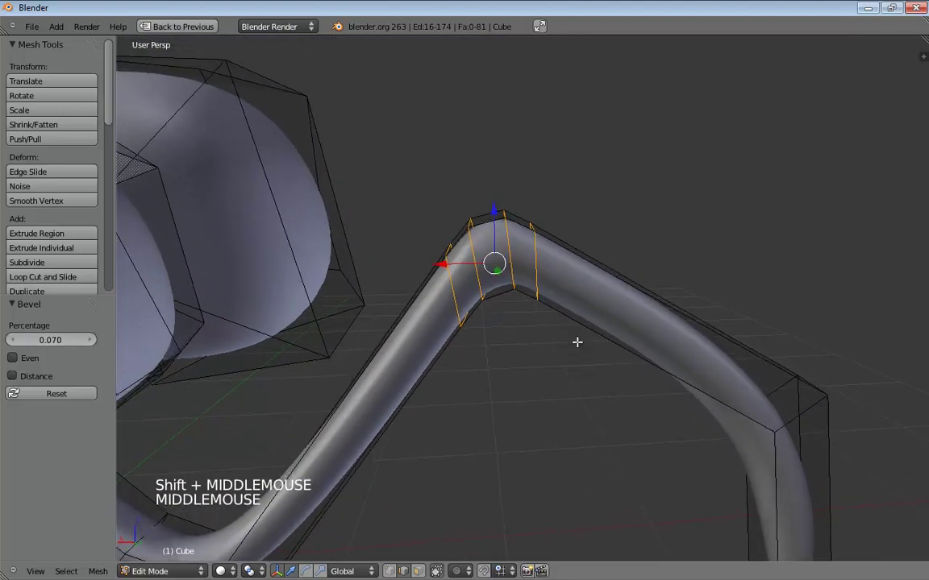
pyautogui.click(486, 217)
pyautogui.hotkey('ctrl', 'Tab')
pyautogui.click(491, 238)
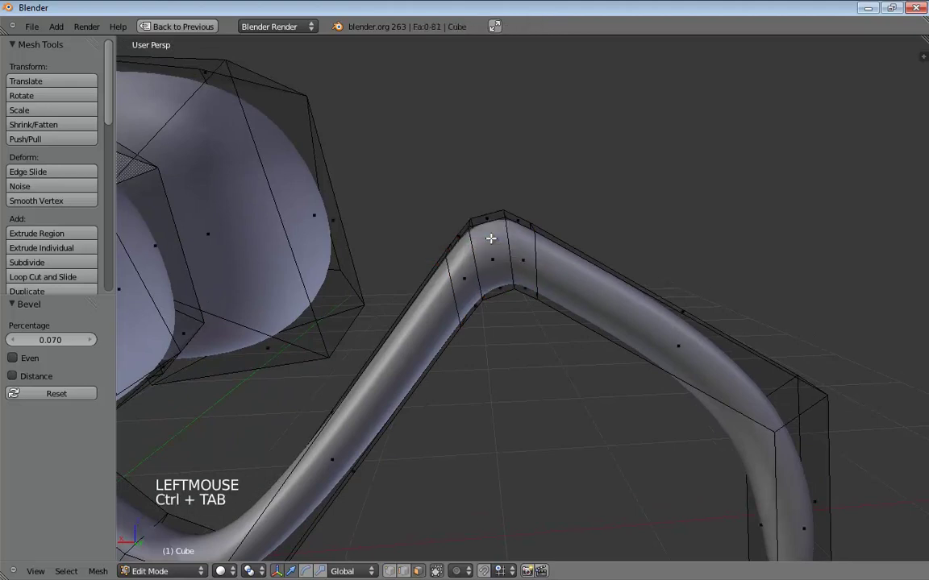
pyautogui.click(491, 239)
pyautogui.keyDown('shift'); pyautogui.click(477, 279); pyautogui.keyUp('shift')
pyautogui.moveTo(477, 280); pyautogui.dragTo(507, 279, button='middle')
pyautogui.keyDown('shift'); pyautogui.click(489, 201); pyautogui.keyUp('shift')
pyautogui.scroll(3, 531, 240)
pyautogui.moveTo(530, 240); pyautogui.dragTo(694, 91, button='middle')
pyautogui.keyDown('shift'); pyautogui.click(452, 120); pyautogui.keyUp('shift')
pyautogui.scroll(-1, 509, 283)
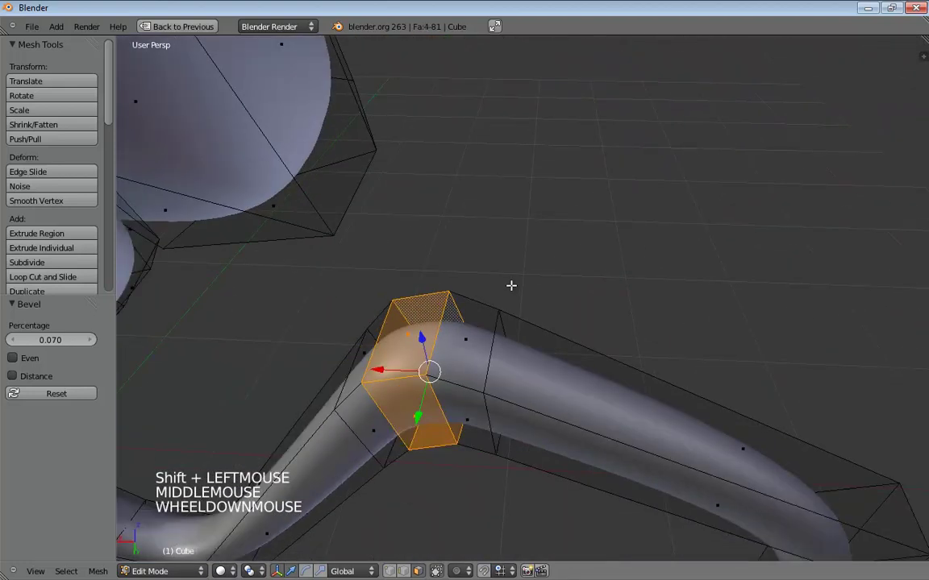
# - Inset the knee band's four faces with a thickness of 0.0302
pyautogui.moveTo(509, 284); pyautogui.dragTo(540, 235, button='middle')
pyautogui.press('w')
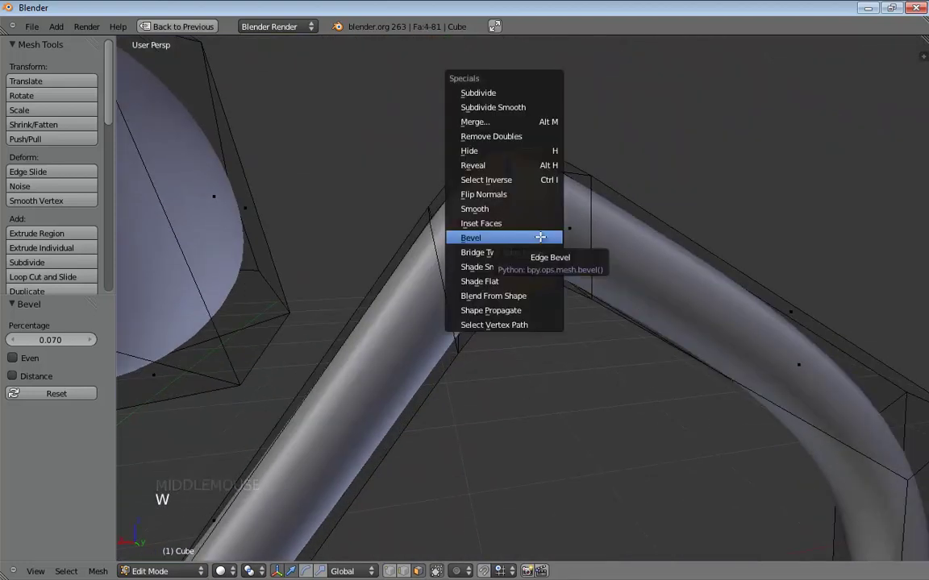
pyautogui.click(527, 222)
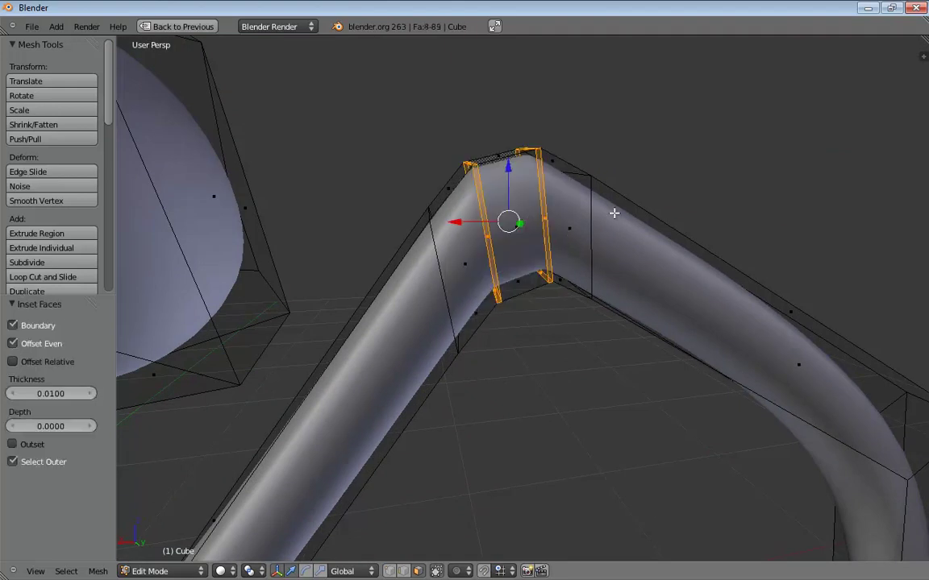
pyautogui.moveTo(58, 394); pyautogui.dragTo(194, 409)
# - Select the four inner faces of the inset band all the way around the knee
pyautogui.moveTo(622, 350); pyautogui.dragTo(596, 355, button='middle')
pyautogui.click(507, 206)
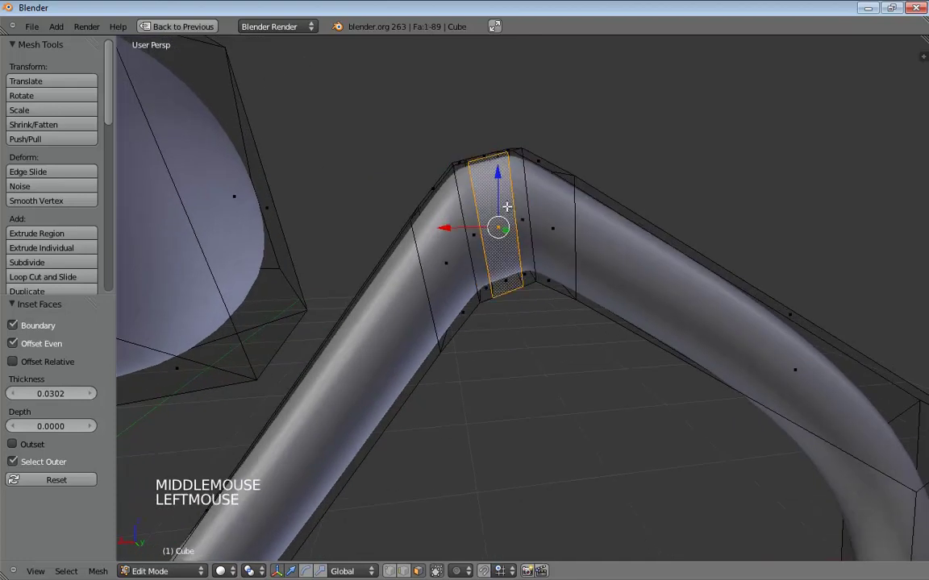
pyautogui.keyDown('shift'); pyautogui.click(556, 171); pyautogui.keyUp('shift')
pyautogui.moveTo(562, 161); pyautogui.dragTo(763, 289, button='middle')
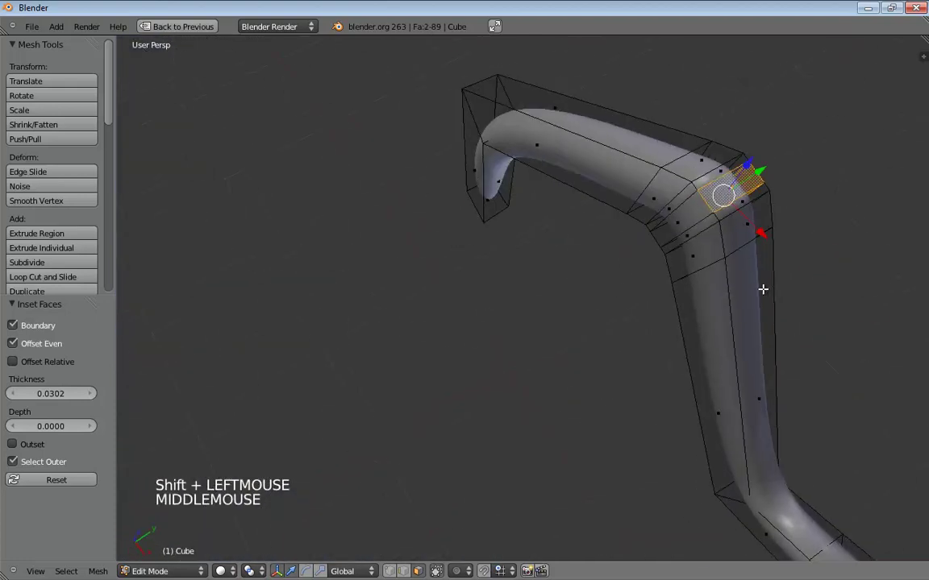
pyautogui.keyDown('shift'); pyautogui.click(683, 222); pyautogui.keyUp('shift')
pyautogui.moveTo(684, 222); pyautogui.dragTo(586, 336, button='middle')
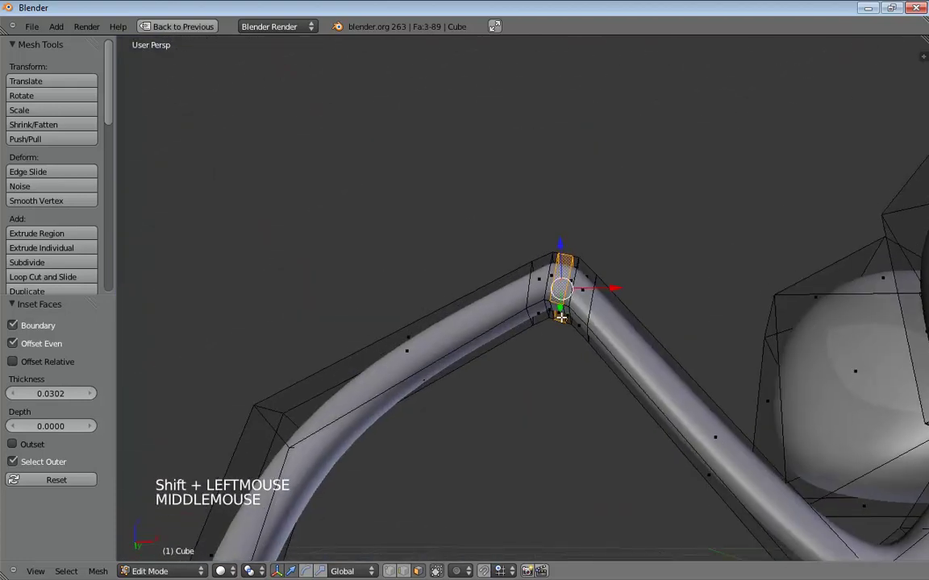
pyautogui.moveTo(630, 270); pyautogui.dragTo(342, 338, button='middle')
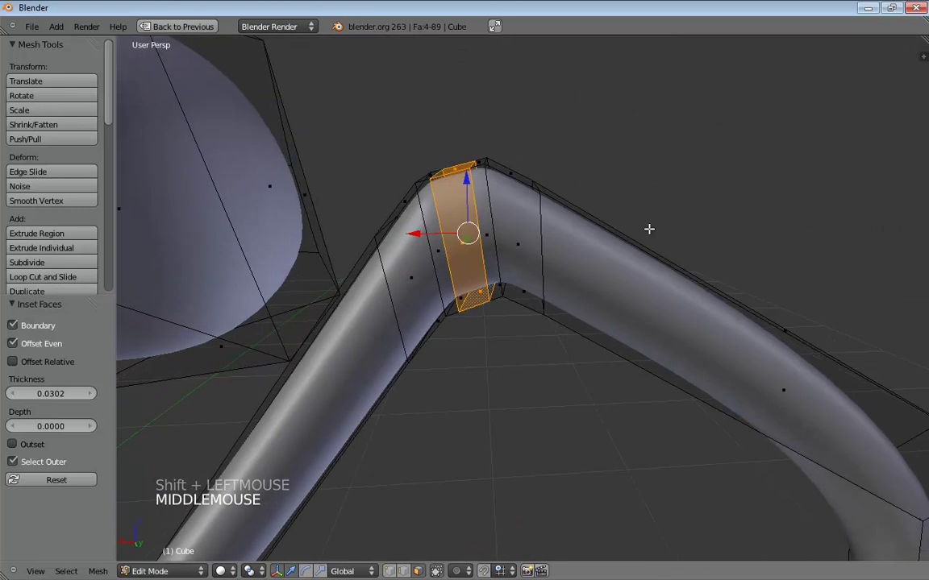
# - Scale the inner knee band to about 0.670, then widen it by about 1.651 along X to form a joint groove
pyautogui.press('s')
pyautogui.press('s')
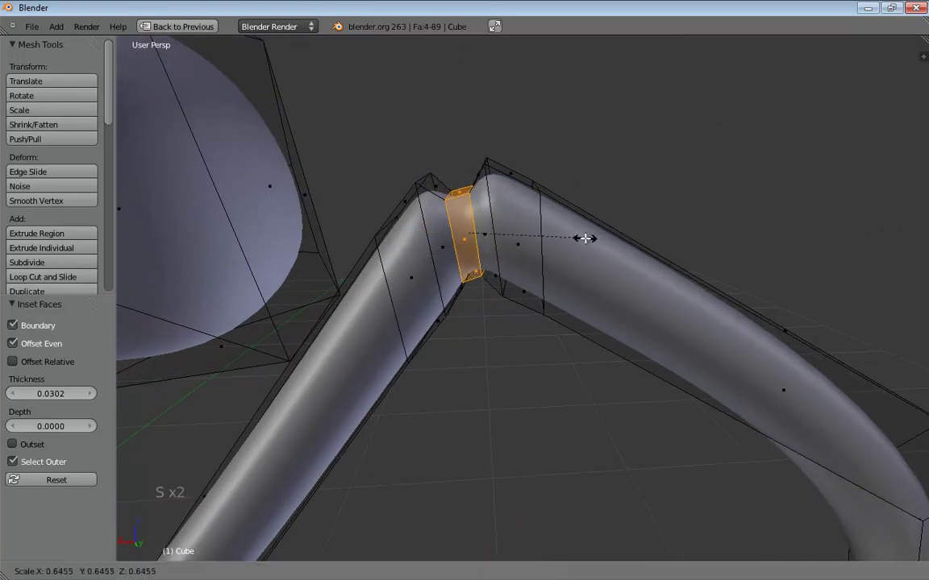
pyautogui.click(587, 239)
pyautogui.press('s')
pyautogui.press('s')
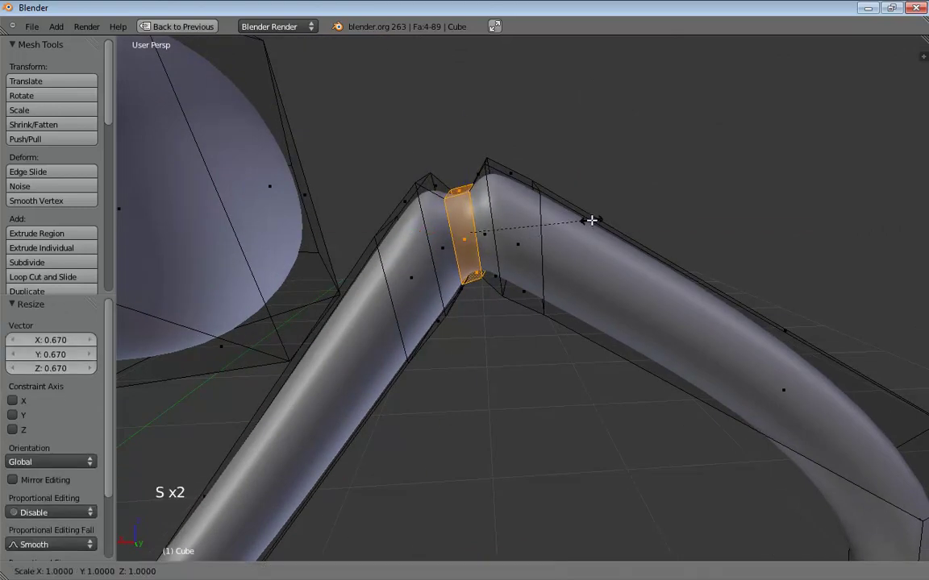
pyautogui.click(672, 209)
# - Inspect the knee groove's shape up close and from a distance, in both edit and object mode
pyautogui.moveTo(672, 209); pyautogui.dragTo(669, 182, button='middle')
pyautogui.scroll(-4, 666, 293)
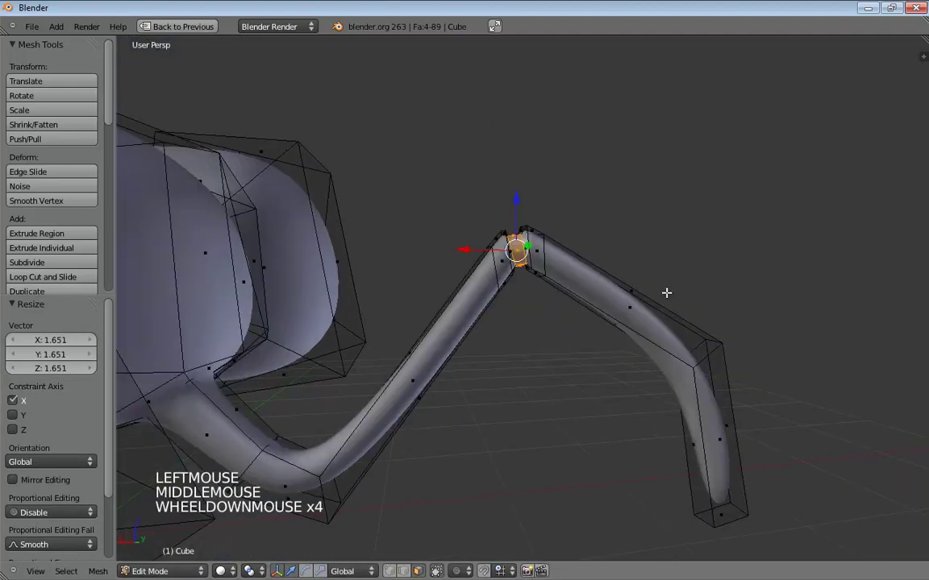
pyautogui.keyDown('shift'); pyautogui.moveTo(637, 341); pyautogui.dragTo(587, 316, button='middle'); pyautogui.keyUp('shift')
pyautogui.scroll(4, 537, 257)
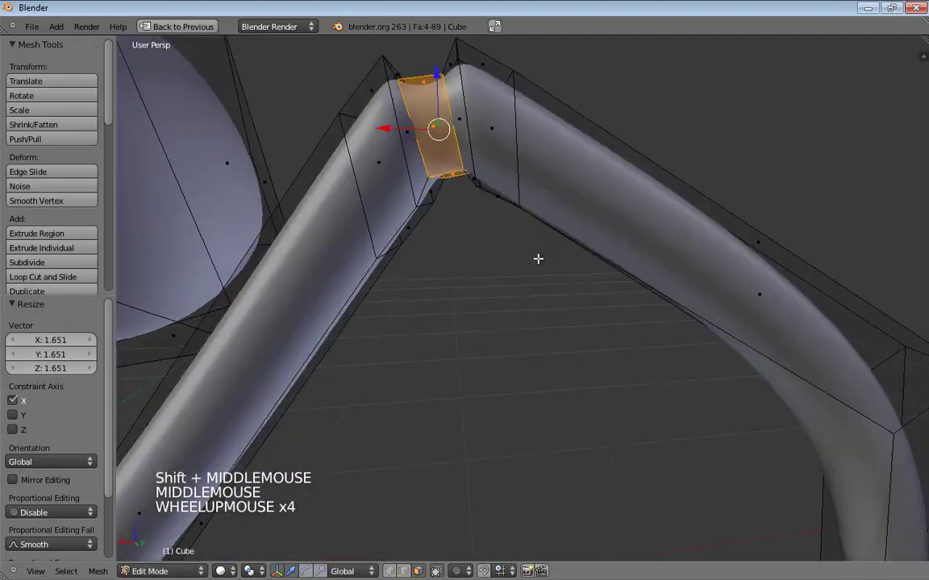
pyautogui.moveTo(536, 257); pyautogui.dragTo(504, 322, button='middle')
pyautogui.press('Tab')
pyautogui.scroll(-5, 518, 263)
pyautogui.press('Tab')
pyautogui.scroll(5, 499, 276)
# - Switch to edge selection and move the knee groove's upper edge on the body side about -0.0133 along X
pyautogui.keyDown('shift'); pyautogui.moveTo(500, 275); pyautogui.dragTo(599, 293, button='middle'); pyautogui.keyUp('shift')
pyautogui.scroll(1, 572, 279)
pyautogui.hotkey('ctrl', 'Tab')
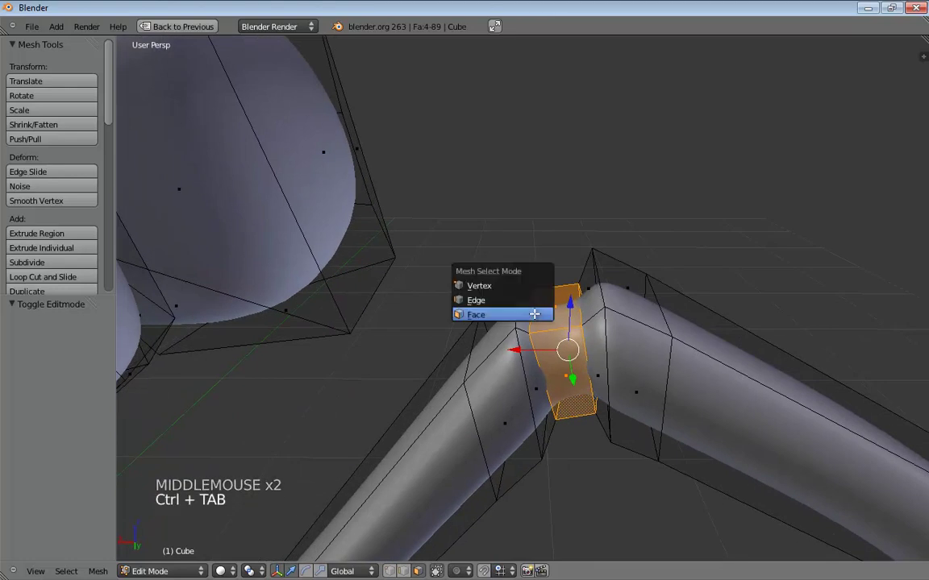
pyautogui.click(533, 300)
pyautogui.click(536, 312)
pyautogui.moveTo(492, 311); pyautogui.dragTo(500, 311)
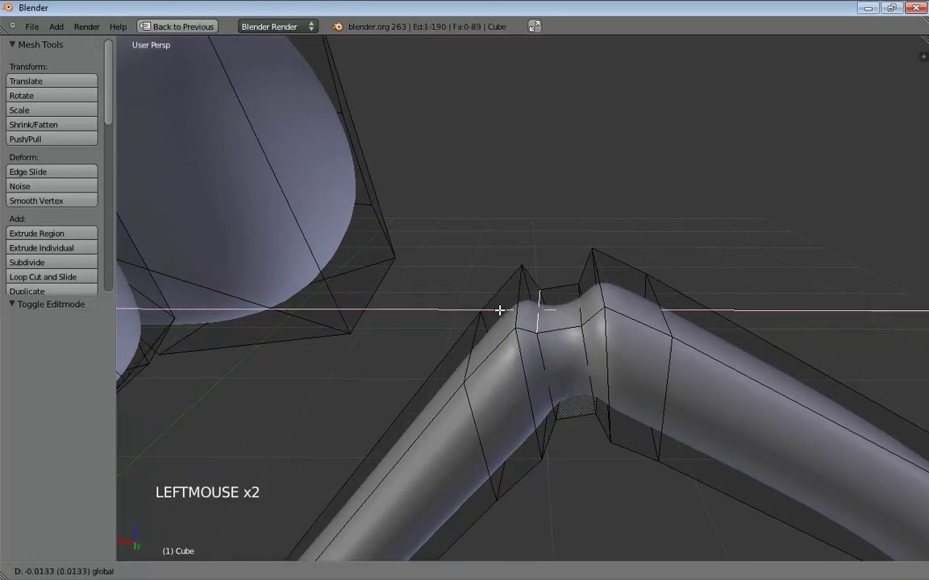
# - On the groove's underside, move the body-side edge about 0.0092 and the outer edge about 0.0102 along X
pyautogui.moveTo(536, 340); pyautogui.dragTo(539, 309, button='middle')
pyautogui.click(512, 229)
pyautogui.click(468, 215)
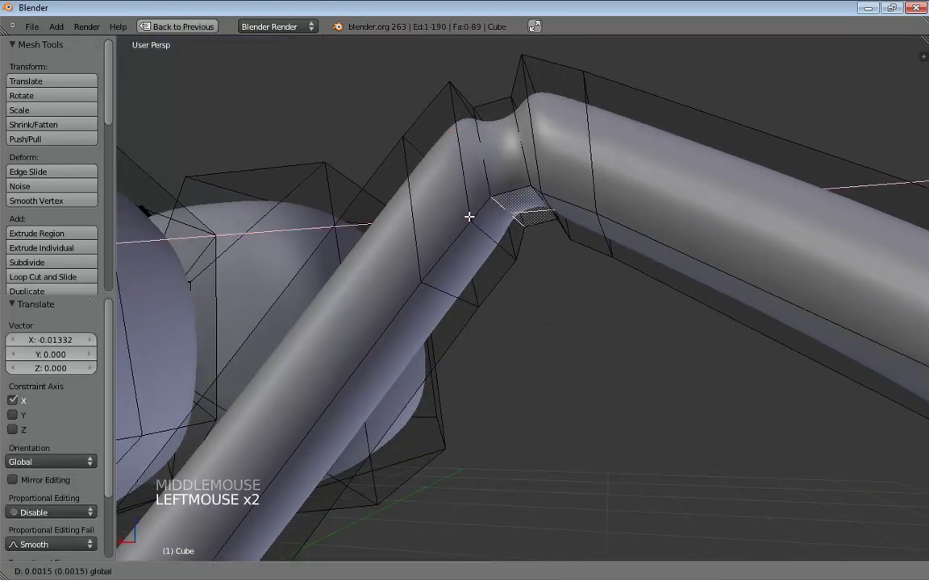
pyautogui.moveTo(468, 215); pyautogui.dragTo(592, 243, button='middle')
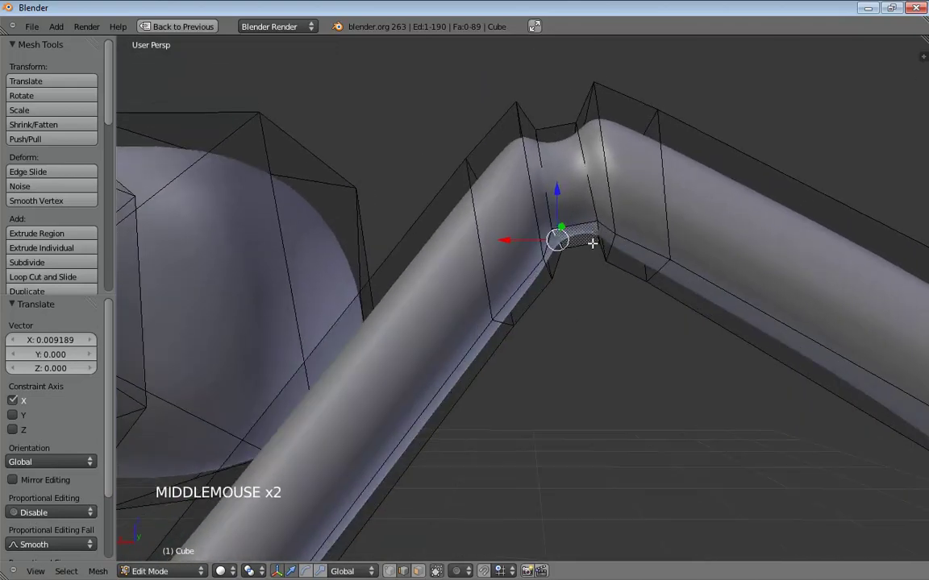
pyautogui.click(597, 232)
pyautogui.moveTo(549, 232); pyautogui.dragTo(558, 233)
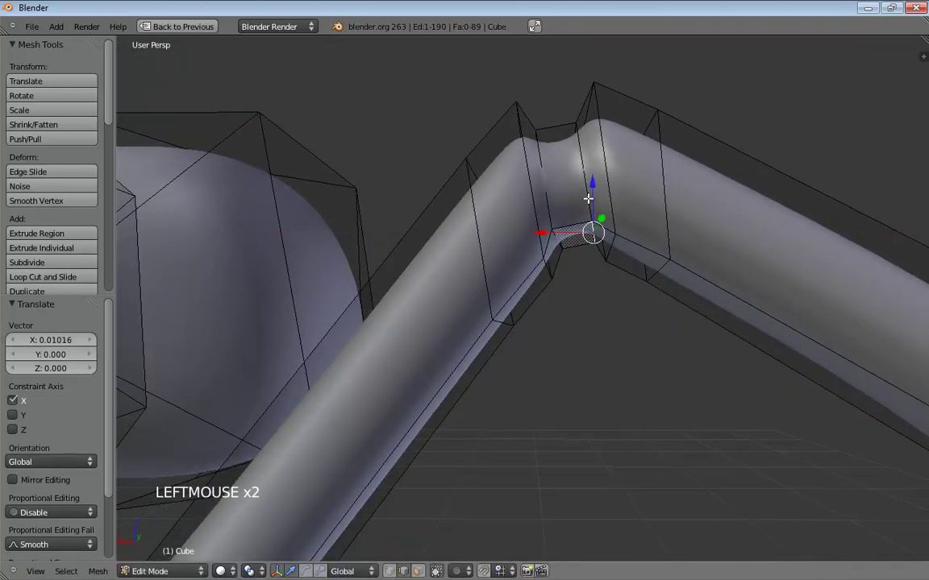
# - Move the knee groove's underside outer edge about -0.0059 along Z and its upper outer edge about -0.0194 along X
pyautogui.moveTo(597, 202); pyautogui.dragTo(595, 190)
pyautogui.moveTo(645, 170); pyautogui.dragTo(642, 229, button='middle')
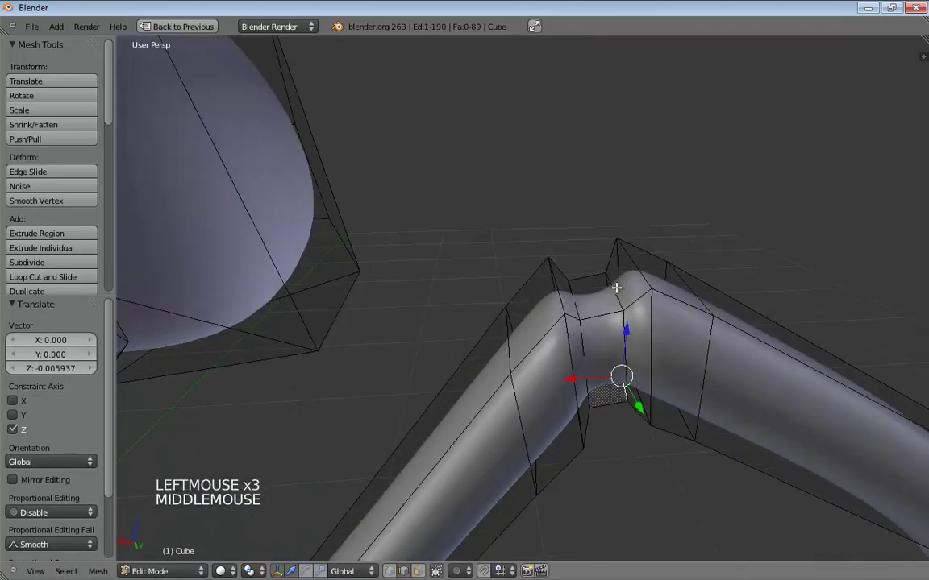
pyautogui.click(580, 284)
pyautogui.moveTo(577, 289); pyautogui.dragTo(589, 278)
pyautogui.moveTo(588, 278); pyautogui.dragTo(574, 225, button='middle')
pyautogui.scroll(-3, 579, 233)
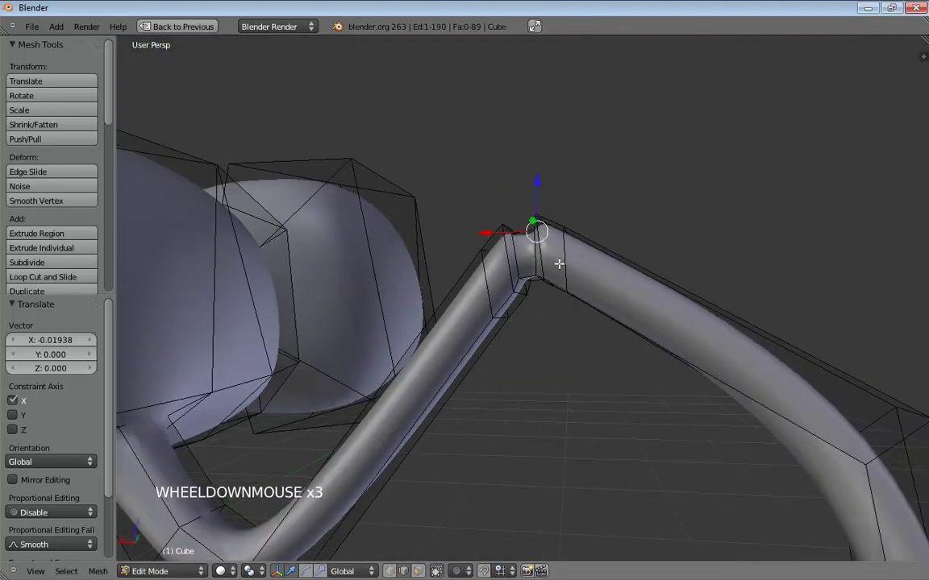
pyautogui.moveTo(558, 264); pyautogui.dragTo(604, 239, button='middle')
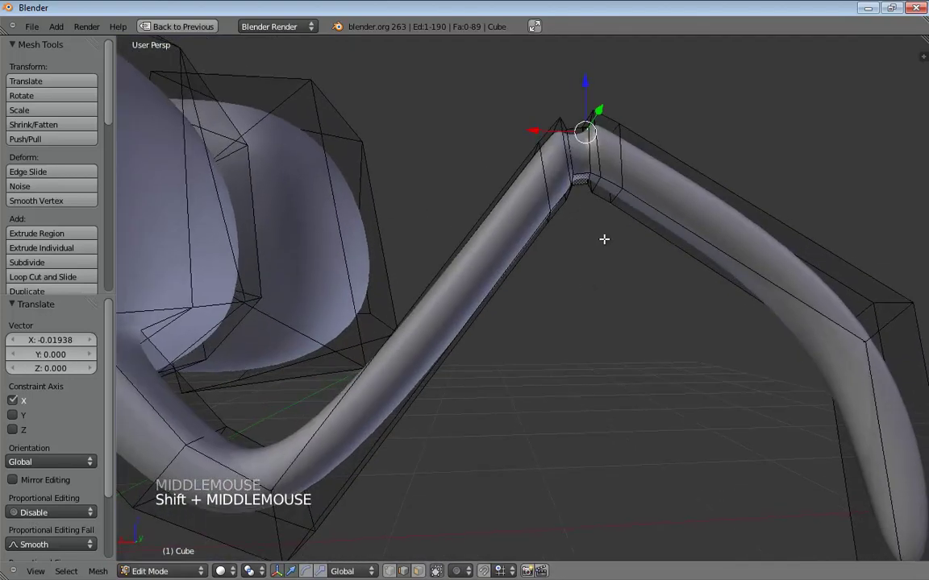
# - Add a centred loop cut around the middle of the upper knee groove and scale it to about 0.869
pyautogui.moveTo(585, 174); pyautogui.dragTo(574, 179, button='middle')
pyautogui.hotkey('ctrl', 'Tab')
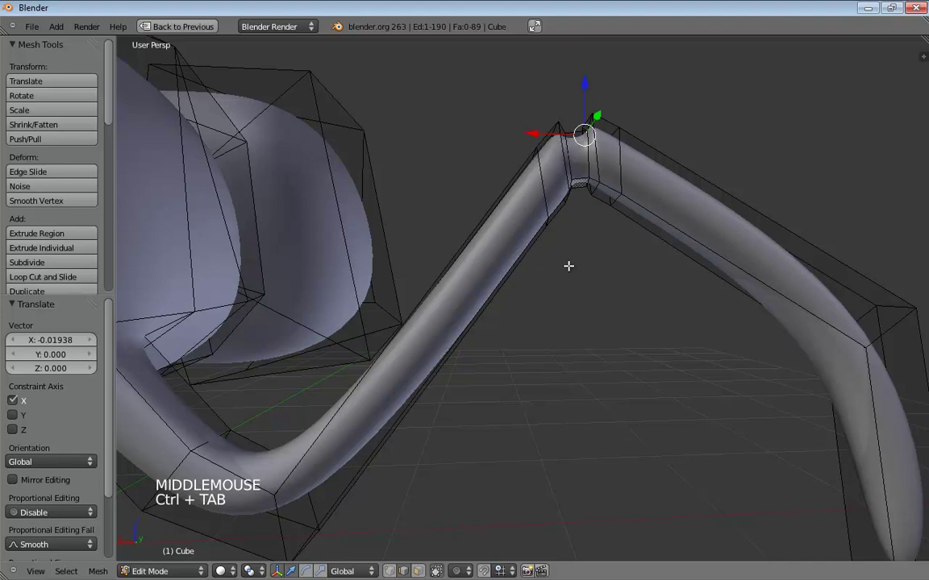
pyautogui.hotkey('ctrl', 'r')
pyautogui.click(579, 179)
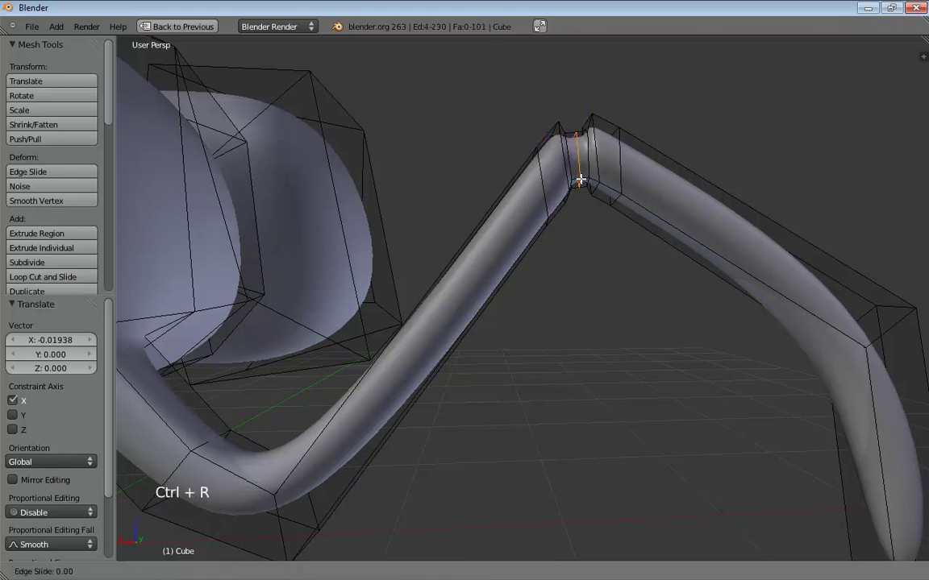
pyautogui.click(593, 230)
pyautogui.moveTo(599, 230); pyautogui.dragTo(496, 297, button='middle')
pyautogui.press('s')
pyautogui.press('s')
pyautogui.click(617, 240)
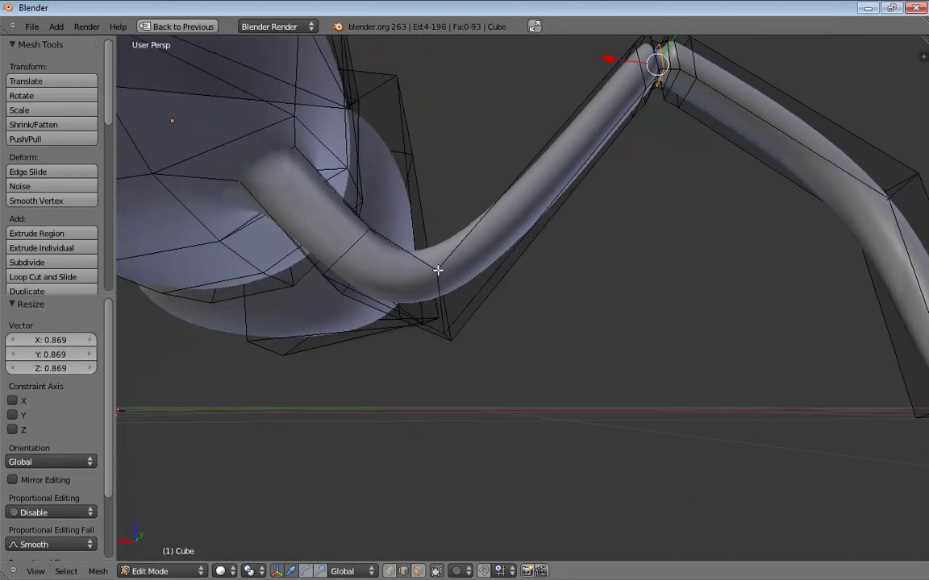
# - Bevel the edge loop at the leg's lower bend near the body with a percentage of 0.070
pyautogui.moveTo(438, 271); pyautogui.dragTo(400, 326, button='middle')
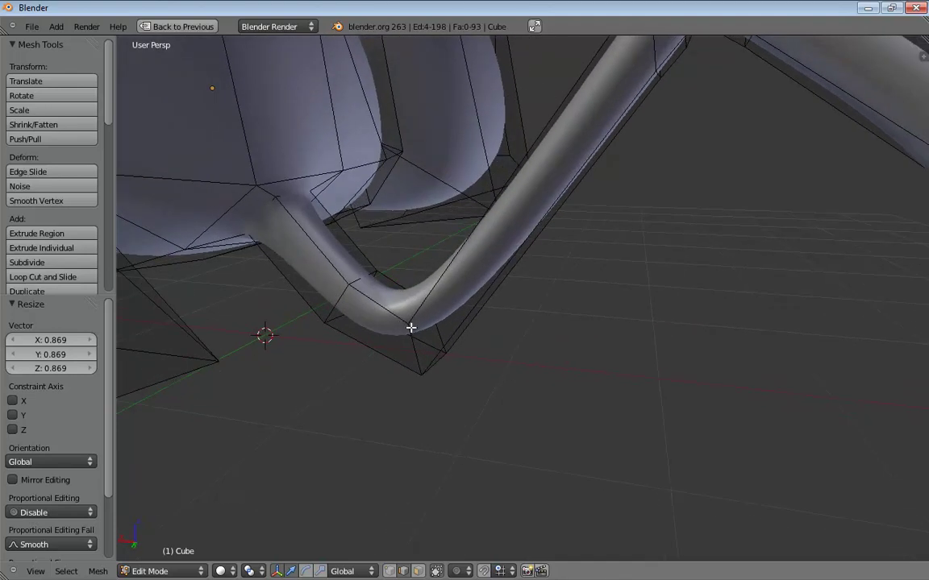
pyautogui.press('a')
pyautogui.press('a')
pyautogui.press('a')
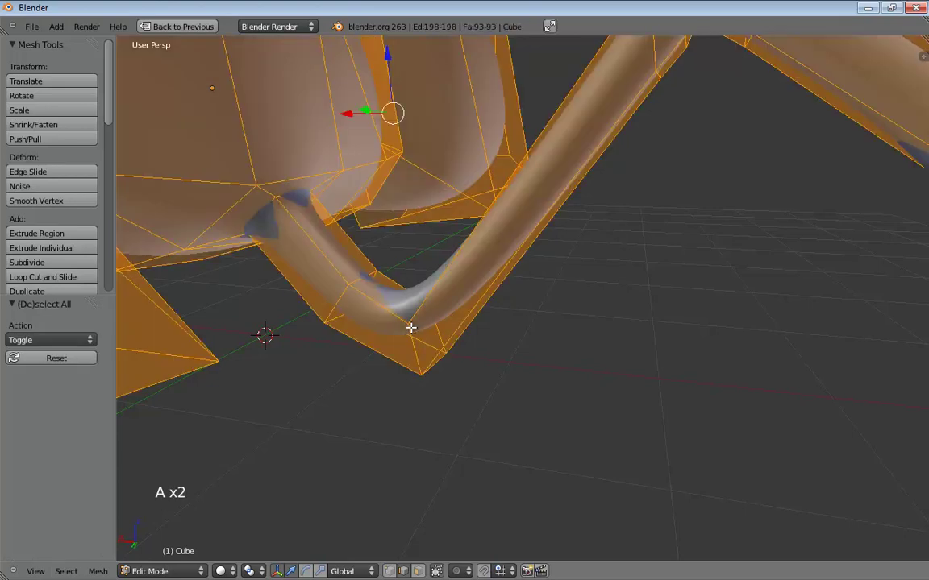
pyautogui.moveTo(410, 327); pyautogui.dragTo(467, 321, button='middle')
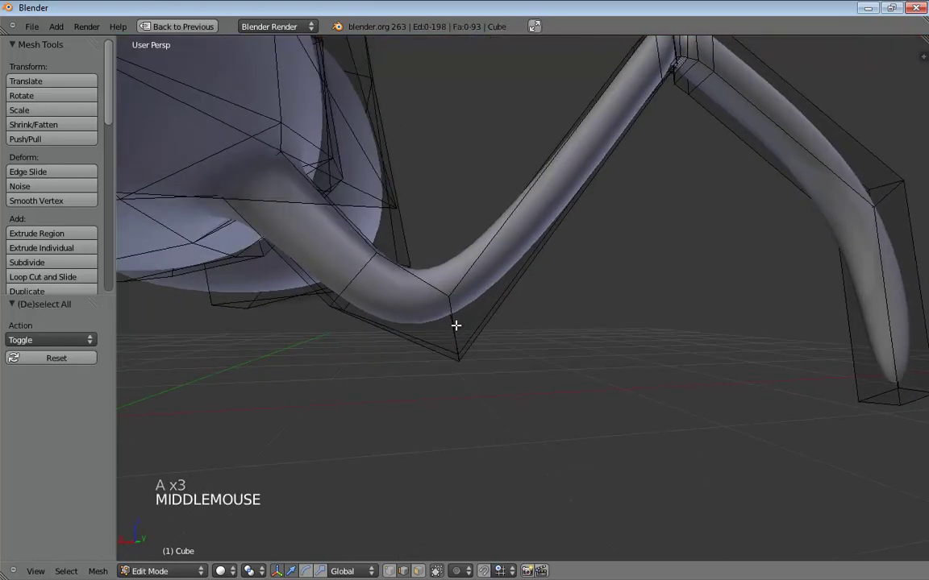
pyautogui.keyDown('alt'); pyautogui.click(451, 326); pyautogui.keyUp('alt')
pyautogui.moveTo(534, 313); pyautogui.dragTo(516, 319, button='middle')
pyautogui.press('w')
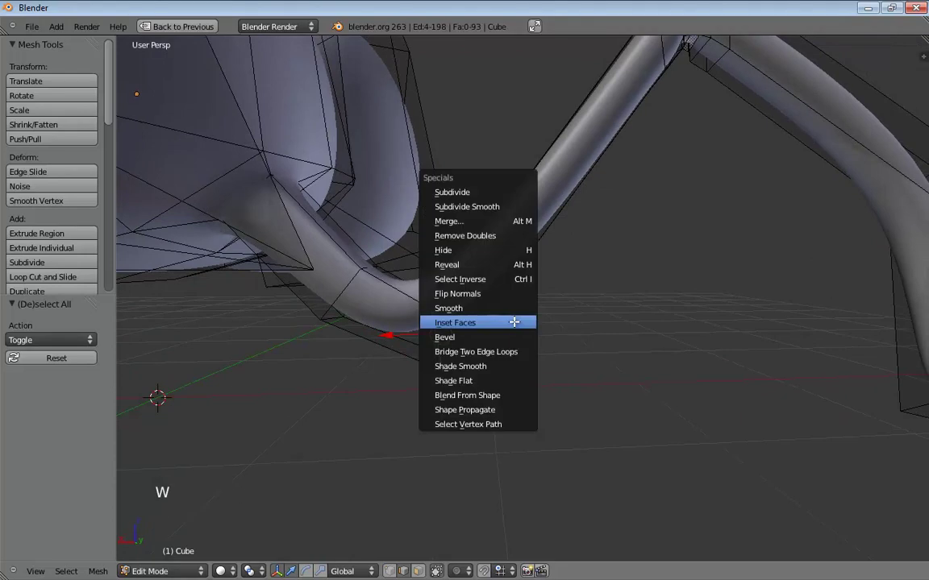
pyautogui.click(480, 337)
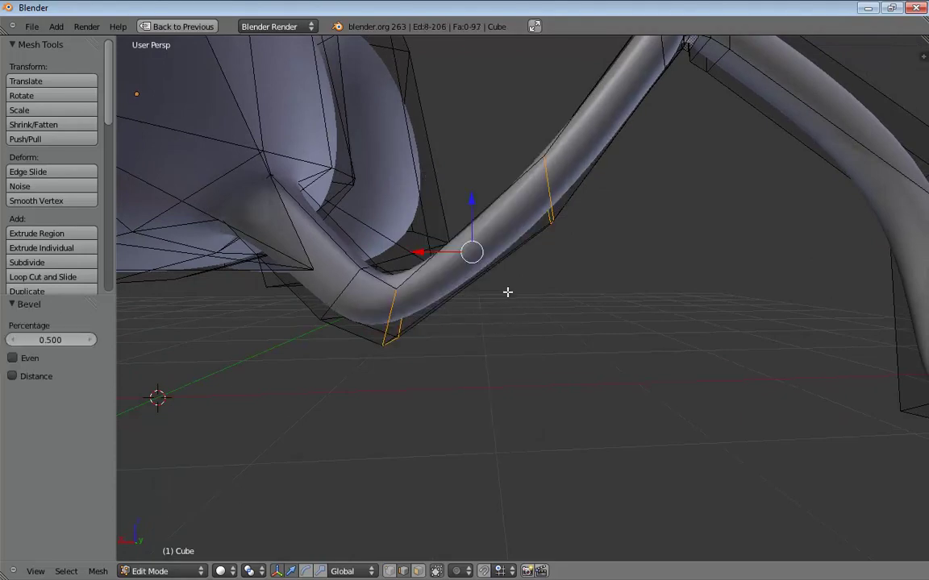
pyautogui.moveTo(46, 340); pyautogui.dragTo(12, 347)
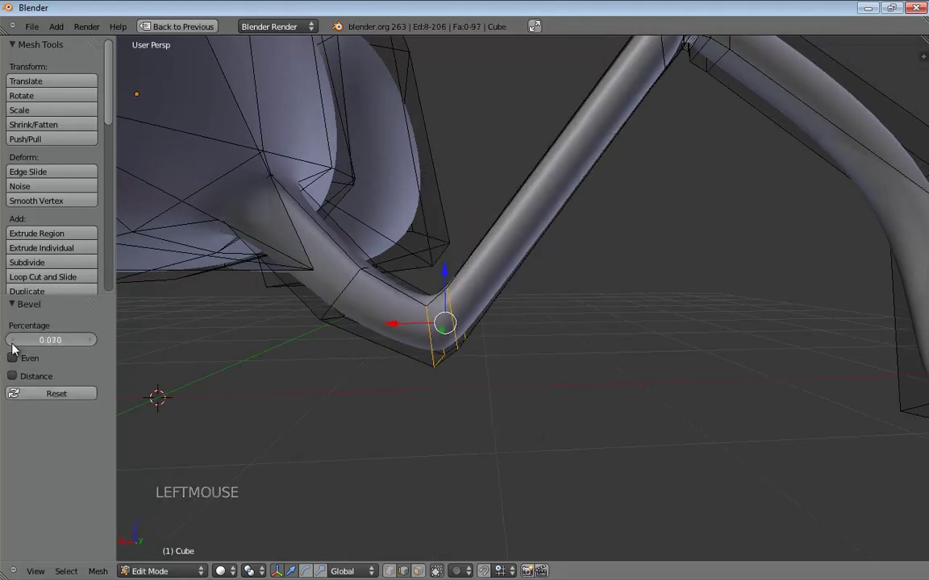
# - Move the outer loop of the beveled lower bend about -0.065 along Z
pyautogui.click(453, 338)
pyautogui.keyDown('alt'); pyautogui.click(454, 317); pyautogui.keyUp('alt')
pyautogui.moveTo(453, 317); pyautogui.dragTo(462, 330)
pyautogui.click(462, 329)
pyautogui.moveTo(452, 365); pyautogui.dragTo(465, 343, button='middle')
# - Select both edge loops of the lower bend and bevel them with a percentage of 0.100
pyautogui.keyDown('alt'); pyautogui.keyDown('shift'); pyautogui.click(443, 344); pyautogui.keyUp('shift'); pyautogui.keyUp('alt')
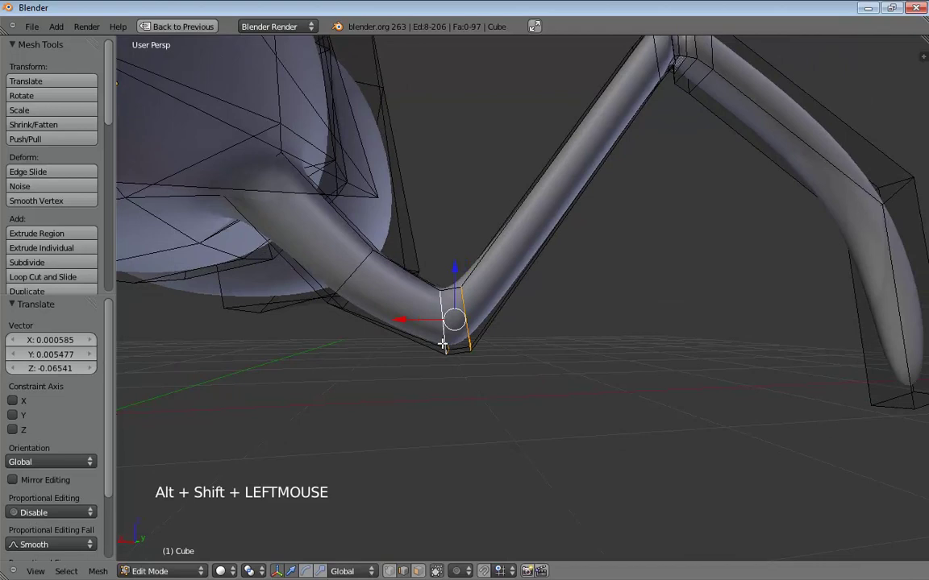
pyautogui.press('w')
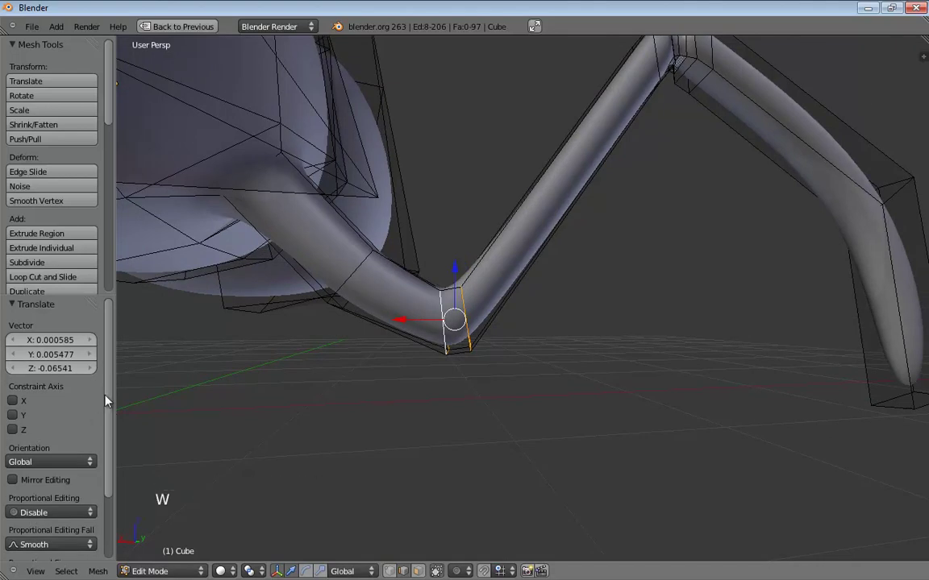
pyautogui.press('w')
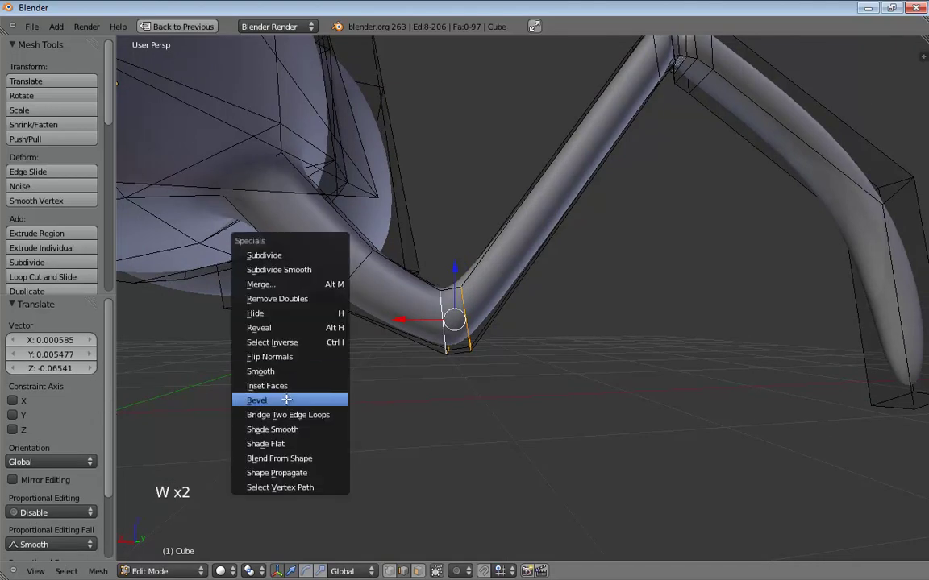
pyautogui.click(323, 395)
pyautogui.moveTo(70, 346); pyautogui.dragTo(40, 361)
pyautogui.click(13, 361)
pyautogui.click(48, 391)
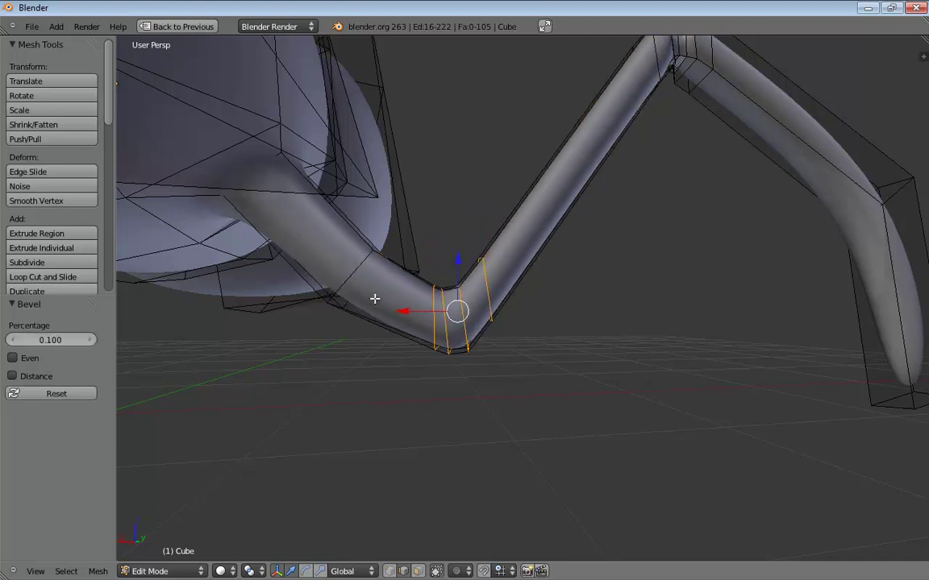
# - Move the outermost loop of the lower bend closer to its neighbouring loops, including about 0.028 along Y
pyautogui.keyDown('alt'); pyautogui.click(491, 295); pyautogui.keyUp('alt')
pyautogui.moveTo(485, 287); pyautogui.dragTo(469, 311)
pyautogui.keyDown('alt'); pyautogui.middleClick(532, 344); pyautogui.keyUp('alt')
pyautogui.keyDown('alt'); pyautogui.moveTo(532, 344); pyautogui.dragTo(473, 182, button='middle'); pyautogui.keyUp('alt')
pyautogui.moveTo(472, 182); pyautogui.dragTo(475, 177)
pyautogui.keyDown('alt'); pyautogui.middleClick(548, 161); pyautogui.keyUp('alt')
pyautogui.moveTo(549, 162); pyautogui.dragTo(568, 298, button='middle')
pyautogui.scroll(2, 566, 300)
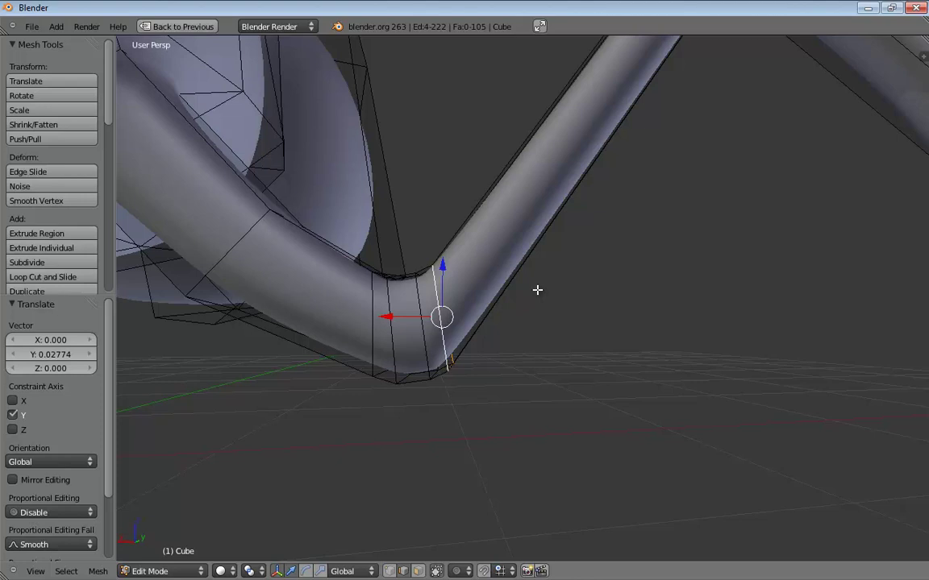
pyautogui.moveTo(525, 304); pyautogui.dragTo(534, 283, button='middle')
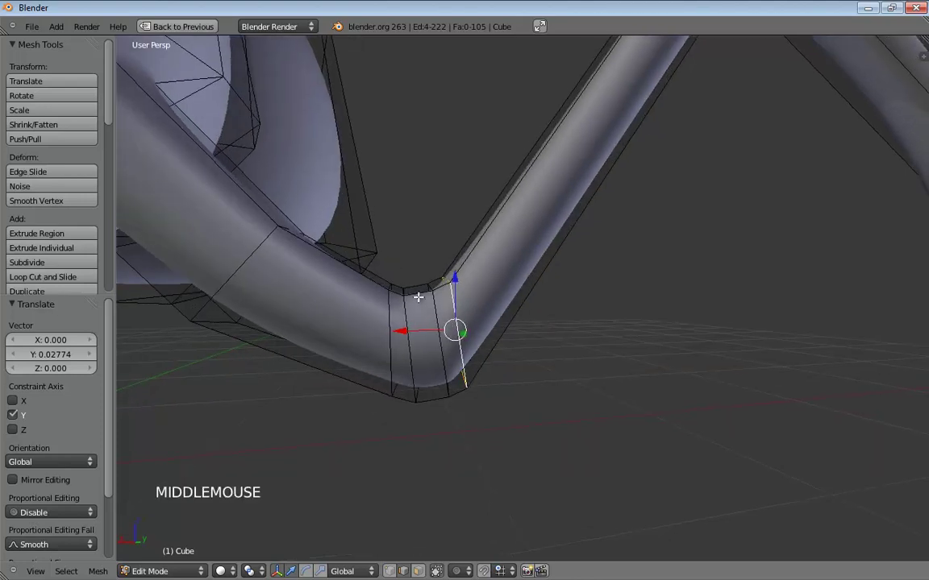
# - Add two loop cuts around the middle band of the lower bend
pyautogui.hotkey('ctrl', 'r')
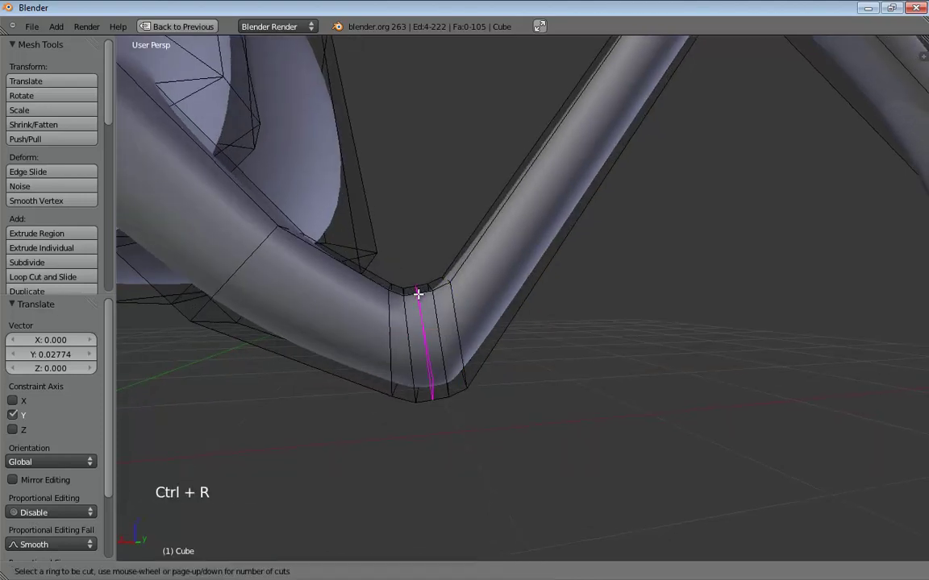
pyautogui.scroll(1, 418, 294)
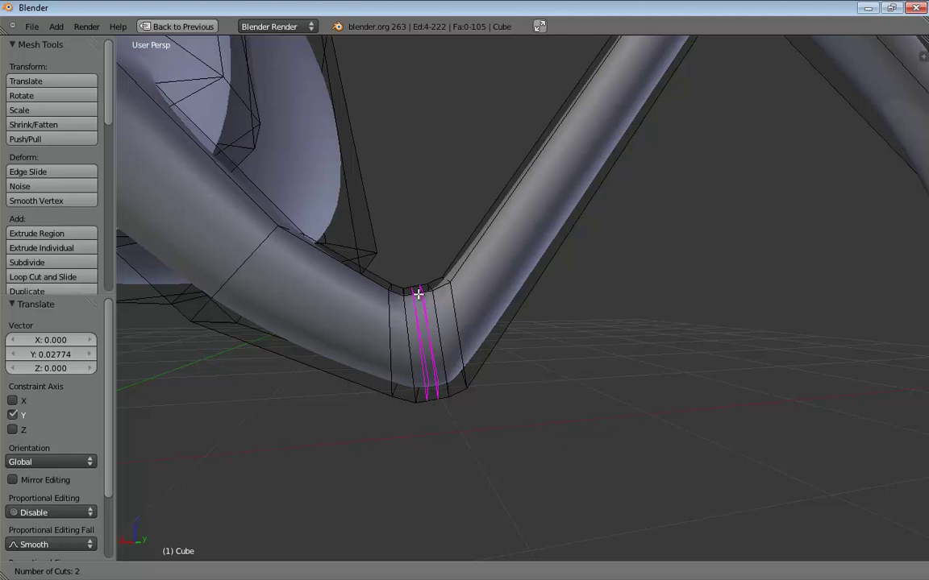
pyautogui.click(418, 295)
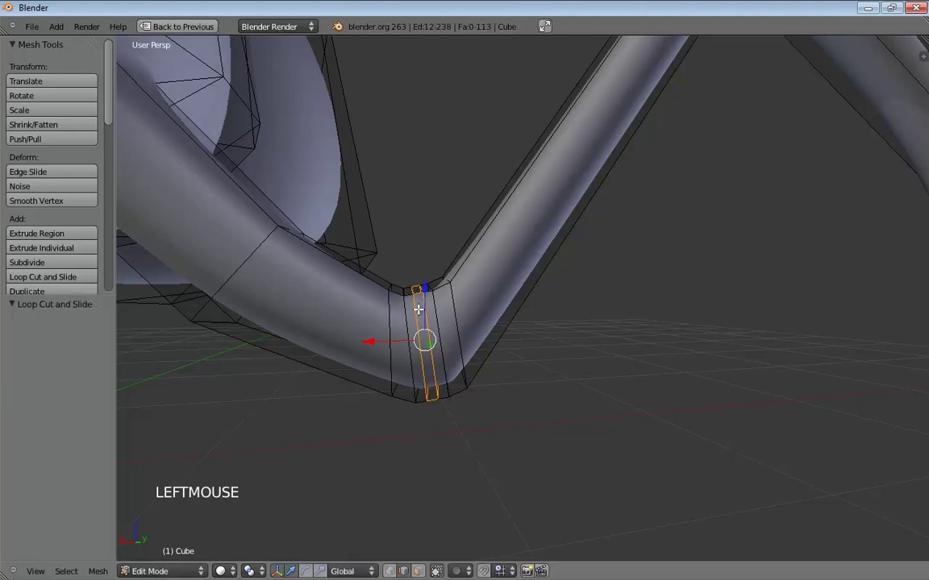
# - Try to scale the two new loops to 0.795 and stretch them along X and Z, and undo the resize
pyautogui.press('r')
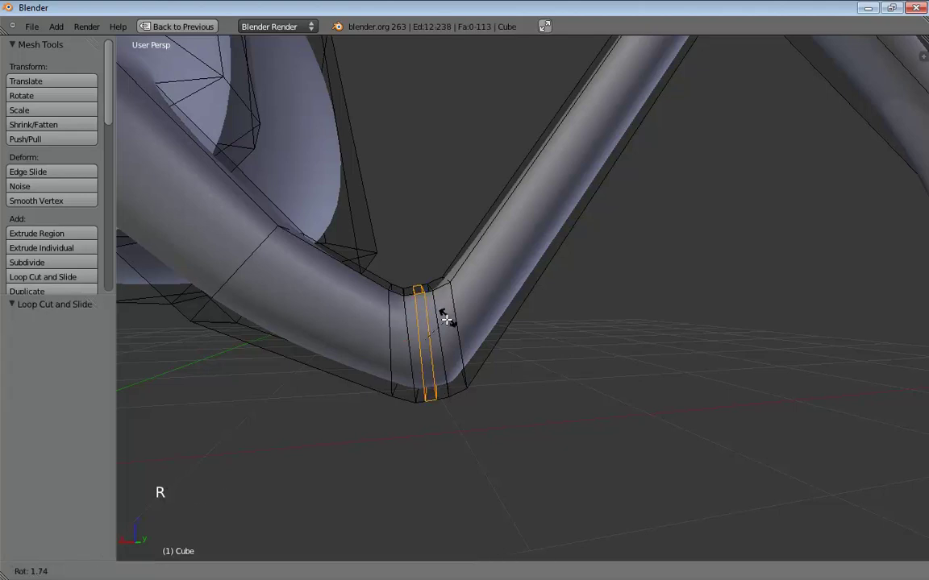
pyautogui.rightClick(465, 320)
pyautogui.press('s')
pyautogui.press('s')
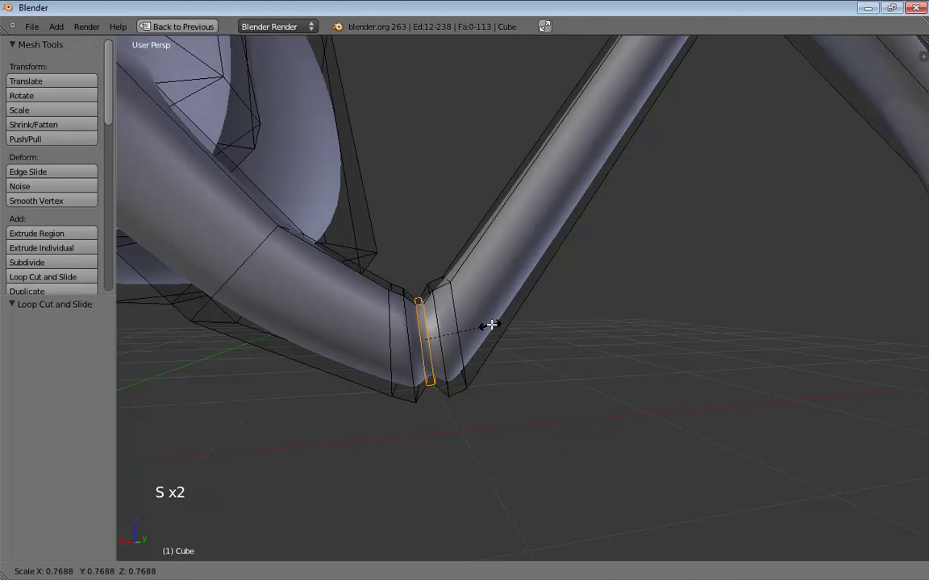
pyautogui.click(491, 323)
pyautogui.moveTo(489, 326); pyautogui.dragTo(491, 334)
pyautogui.press('x')
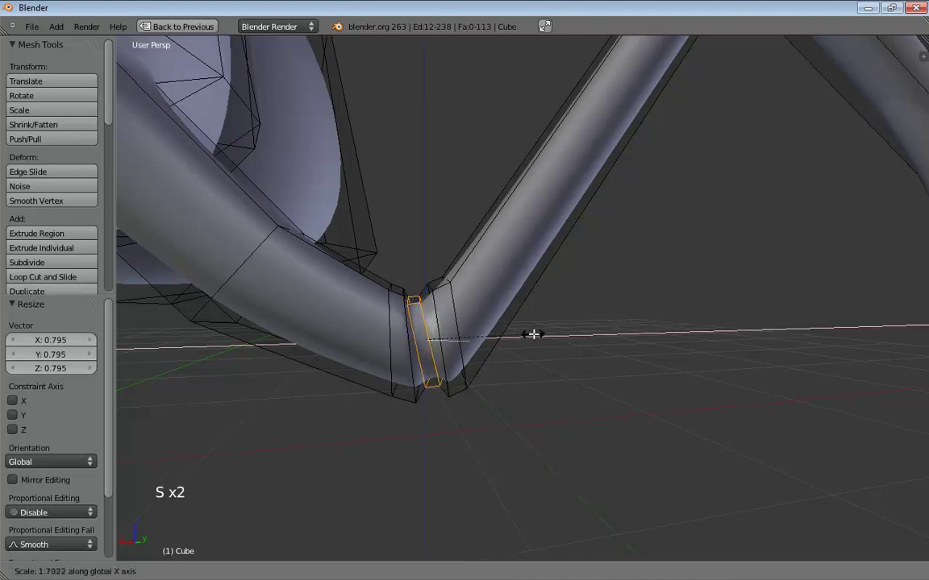
pyautogui.press('z')
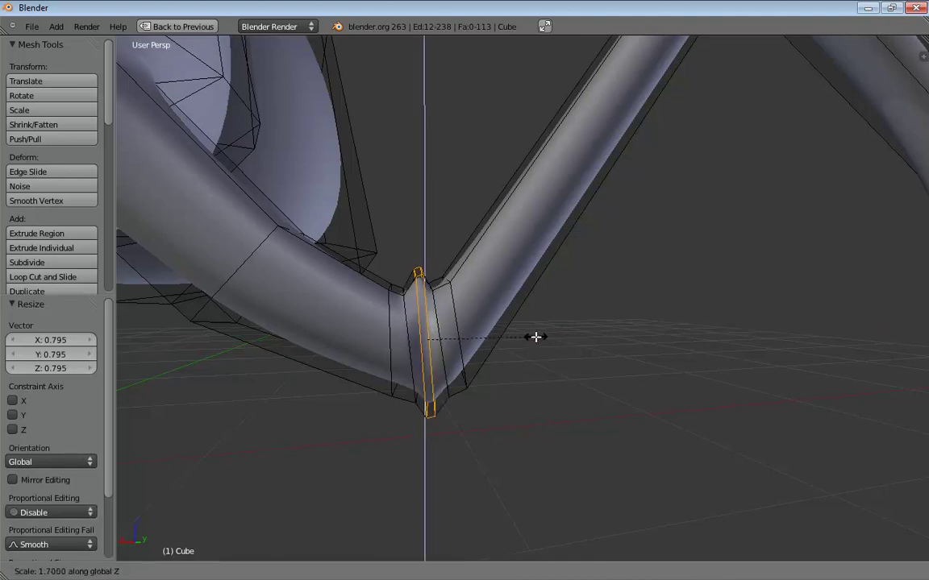
pyautogui.rightClick(494, 341)
pyautogui.hotkey('ctrl', 'z')
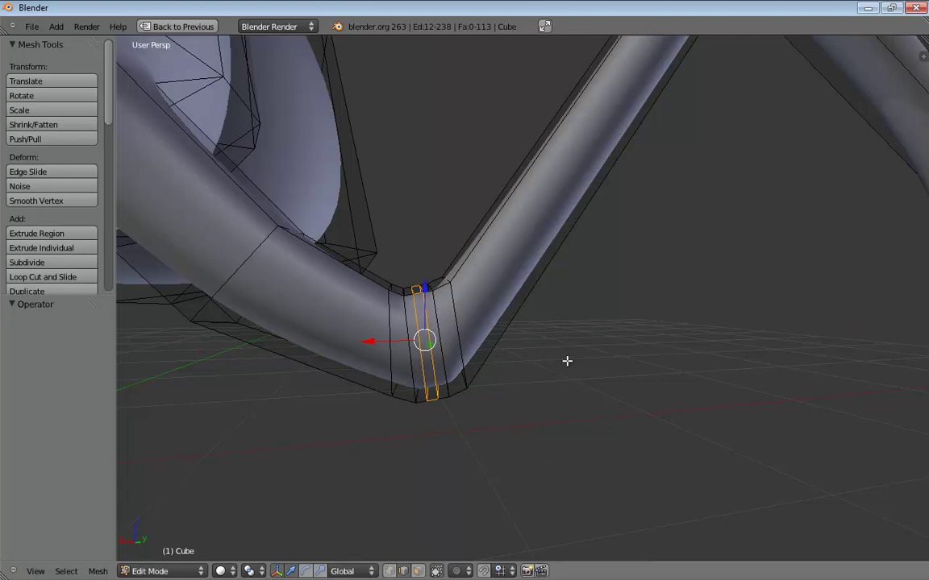
# - Scale the two middle loops inward to form a groove and nudge its body-side edge about -0.0019 along X
pyautogui.press('s')
pyautogui.click(510, 353)
pyautogui.moveTo(510, 352); pyautogui.dragTo(444, 348, button='middle')
pyautogui.click(425, 362)
pyautogui.moveTo(386, 368); pyautogui.dragTo(381, 370)
pyautogui.click(424, 356)
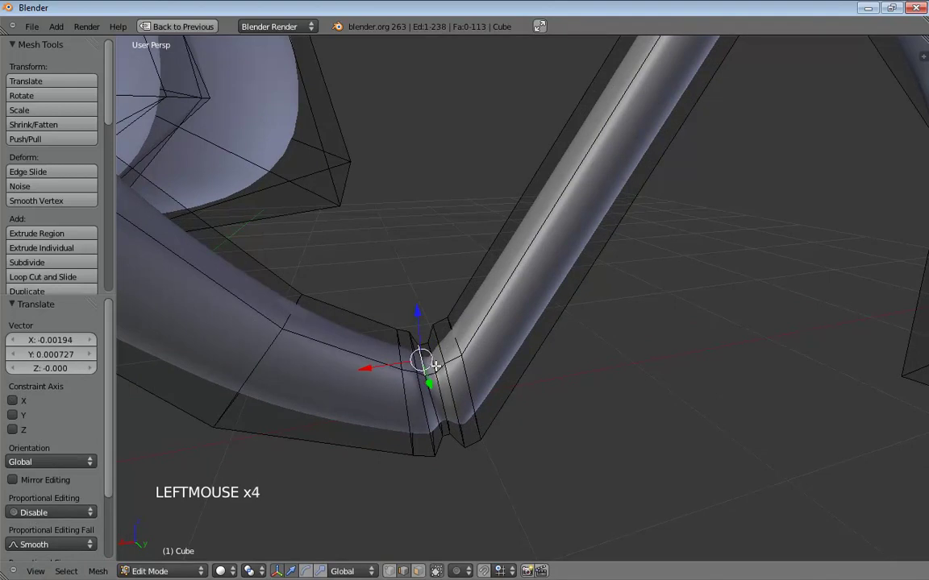
pyautogui.press('a')
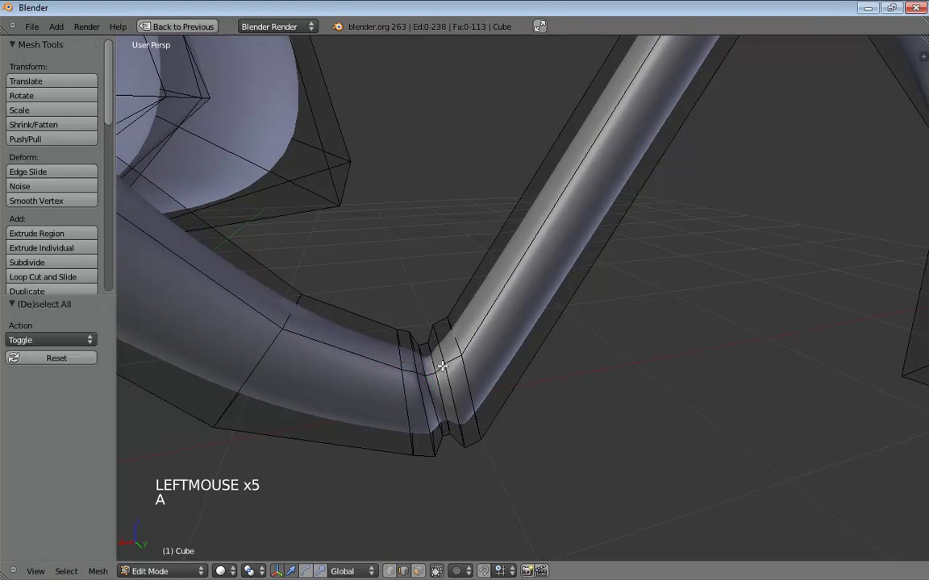
# - Move the lower bend groove's outer upper edge about -0.0149 along X and its underside edge about -0.0213 along X
pyautogui.click(429, 358)
pyautogui.moveTo(380, 367); pyautogui.dragTo(398, 363)
pyautogui.moveTo(397, 363); pyautogui.dragTo(472, 281, button='middle')
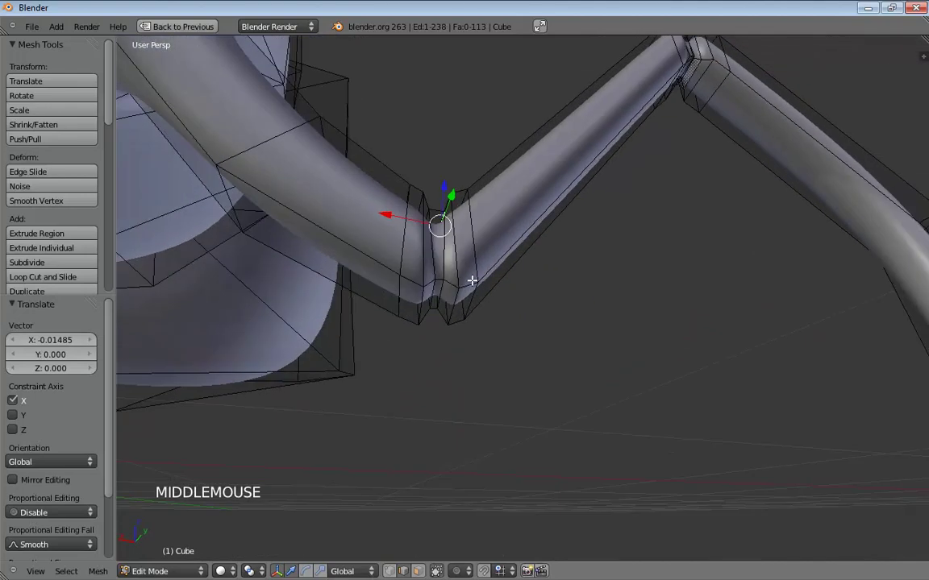
pyautogui.click(423, 297)
pyautogui.moveTo(381, 285); pyautogui.dragTo(399, 288)
pyautogui.click(444, 294)
pyautogui.click(409, 208)
# - Move the groove's outer rim edge about 0.041 along Y and adjust the rim edge on the opposite side
pyautogui.moveTo(461, 238); pyautogui.dragTo(593, 503, button='middle')
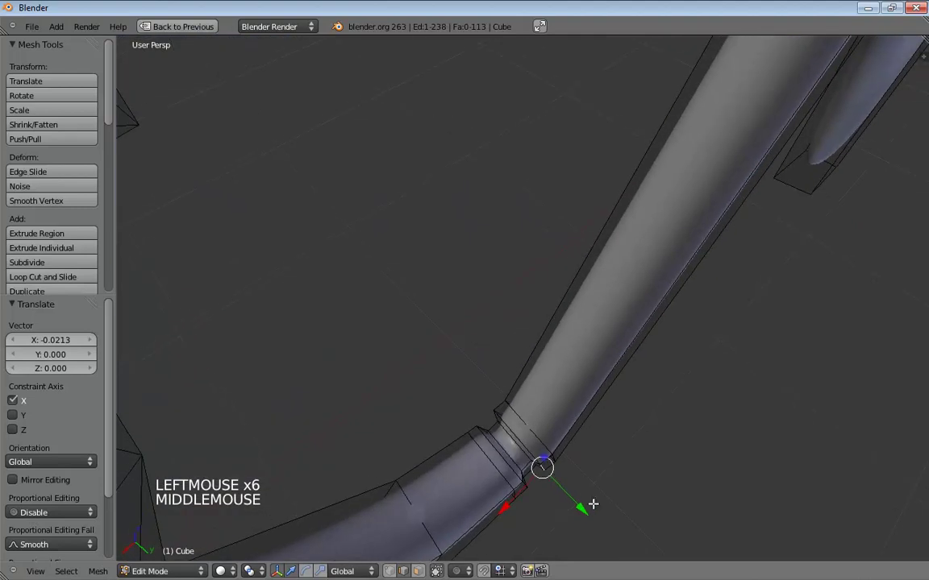
pyautogui.moveTo(584, 507); pyautogui.dragTo(596, 564)
pyautogui.moveTo(576, 446); pyautogui.dragTo(560, 423, button='middle')
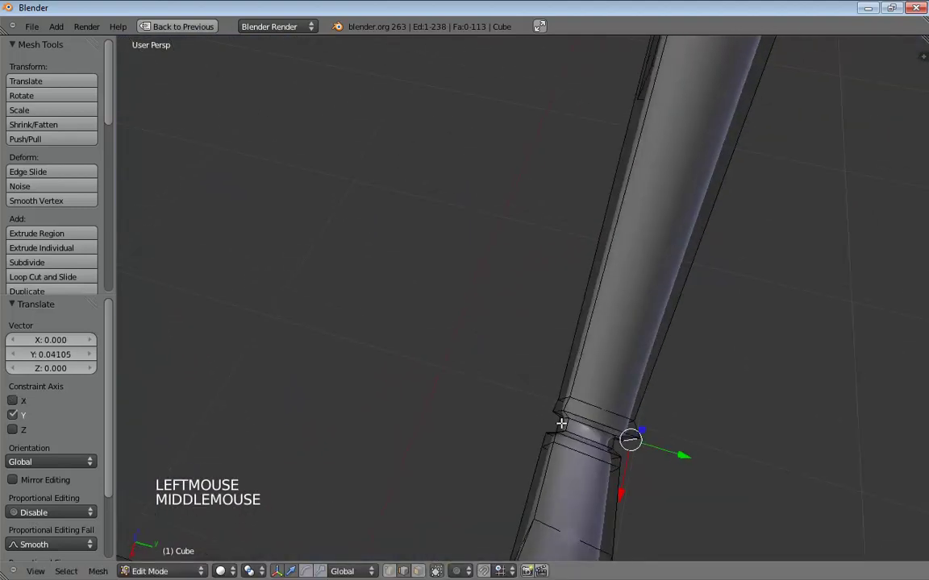
pyautogui.click(557, 410)
pyautogui.moveTo(614, 427)
pyautogui.mouseDown()
pyautogui.moveTo(549, 441)
pyautogui.moveTo(609, 443)
pyautogui.mouseUp()
pyautogui.moveTo(610, 443)
pyautogui.mouseDown(button='middle')
pyautogui.moveTo(617, 431)
pyautogui.moveTo(612, 440)
pyautogui.mouseUp(button='middle')
# - Flare the groove's rims by raising the body-side upper edge and moving the lower rim edge about -0.035 along Z
pyautogui.moveTo(576, 476); pyautogui.dragTo(428, 264, button='middle')
pyautogui.click(556, 478)
pyautogui.click(596, 501)
pyautogui.click(533, 437)
pyautogui.moveTo(394, 246); pyautogui.dragTo(394, 236)
pyautogui.moveTo(394, 235); pyautogui.dragTo(420, 288, button='middle')
pyautogui.click(411, 330)
pyautogui.moveTo(414, 282); pyautogui.dragTo(445, 310)
pyautogui.click(444, 330)
pyautogui.moveTo(445, 310); pyautogui.dragTo(455, 330, button='middle')
# - Raise the outer rim's upper edge and move the rim edge about 0.0123 along X
pyautogui.click(445, 295)
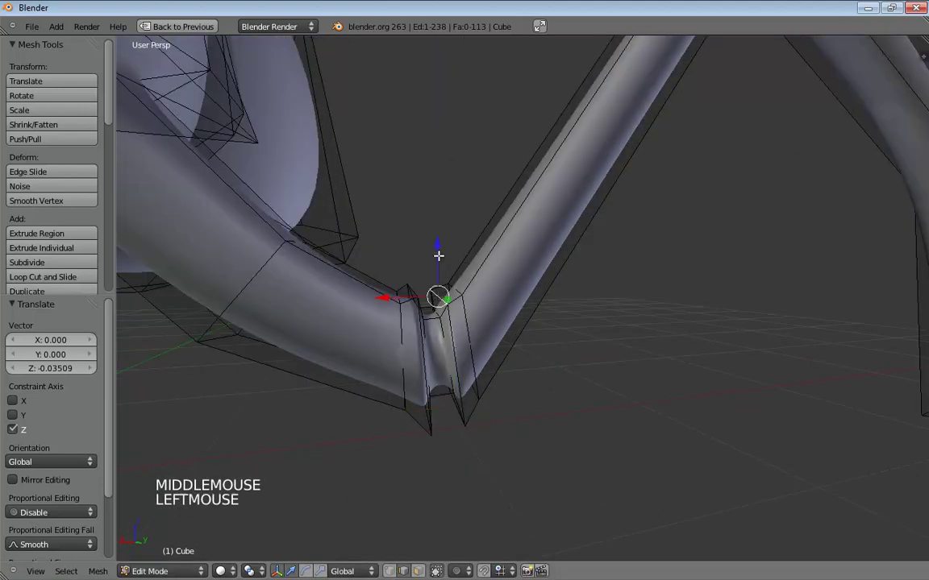
pyautogui.moveTo(438, 253); pyautogui.dragTo(438, 239)
pyautogui.moveTo(413, 284); pyautogui.dragTo(394, 282)
# - Add a loop cut to the leg's first section, slide it toward the body, and select the loop where the leg joins the body
pyautogui.moveTo(591, 315); pyautogui.dragTo(460, 271, button='middle')
pyautogui.scroll(-5, 599, 318)
pyautogui.scroll(3, 358, 214)
pyautogui.scroll(2, 358, 214)
pyautogui.hotkey('ctrl', 'r')
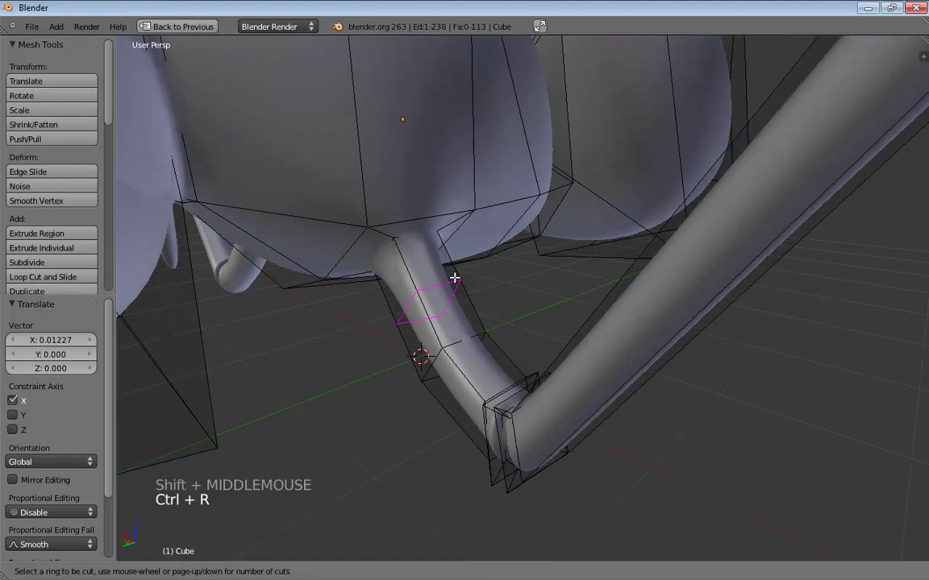
pyautogui.click(443, 267)
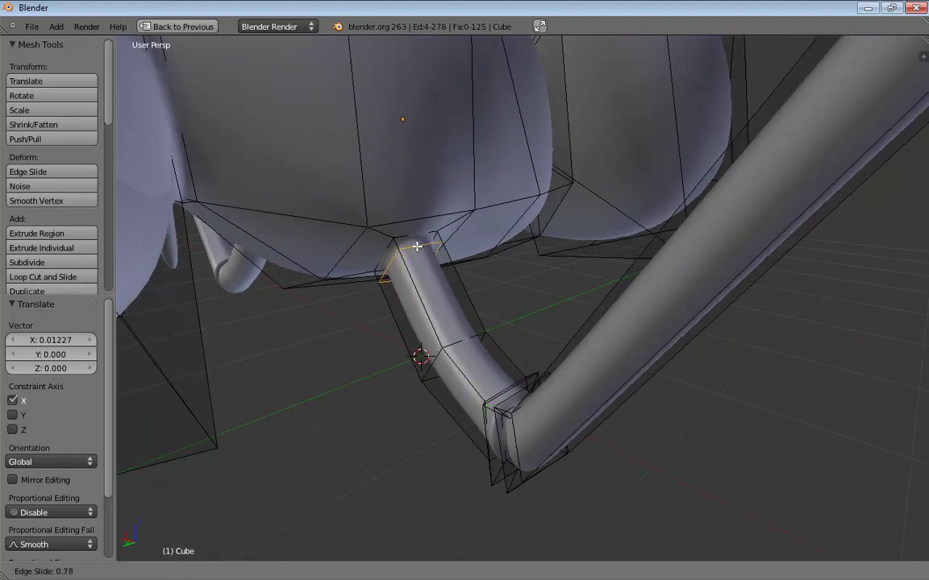
pyautogui.click(416, 245)
pyautogui.keyDown('alt'); pyautogui.click(412, 239); pyautogui.keyUp('alt')
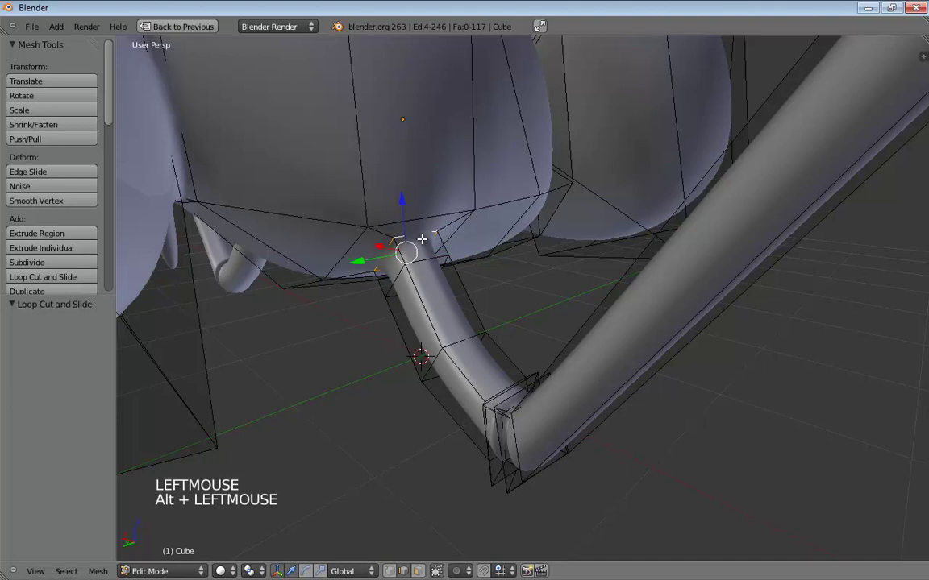
# - Scale the loop where the leg joins the body by a factor of about 1.346
pyautogui.press('r')
pyautogui.rightClick(424, 240)
pyautogui.press('s')
pyautogui.press('s')
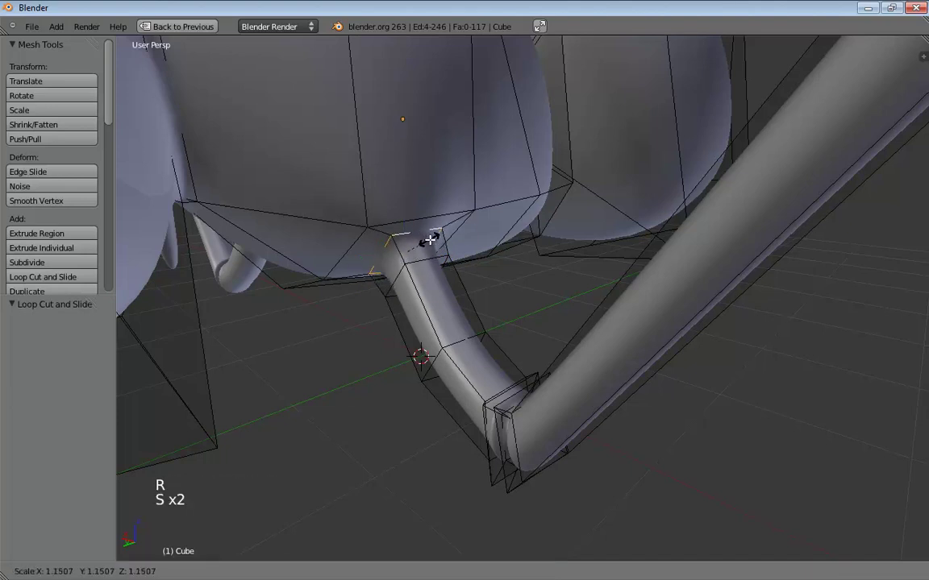
pyautogui.click(435, 241)
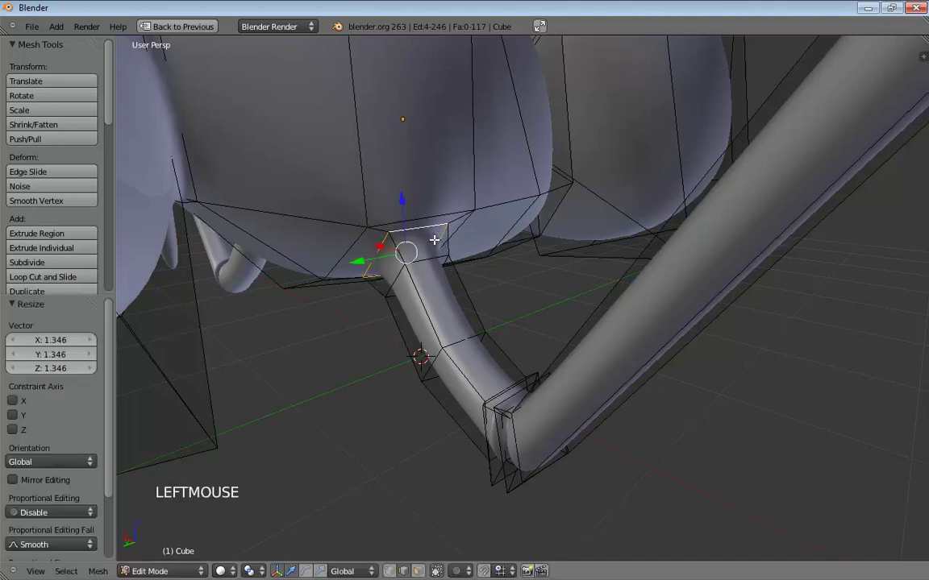
# - Raise the upper edge of the outer rim at the leg's first bend by about 0.0306 along Z
pyautogui.moveTo(484, 301); pyautogui.dragTo(559, 384, button='middle')
pyautogui.click(561, 382)
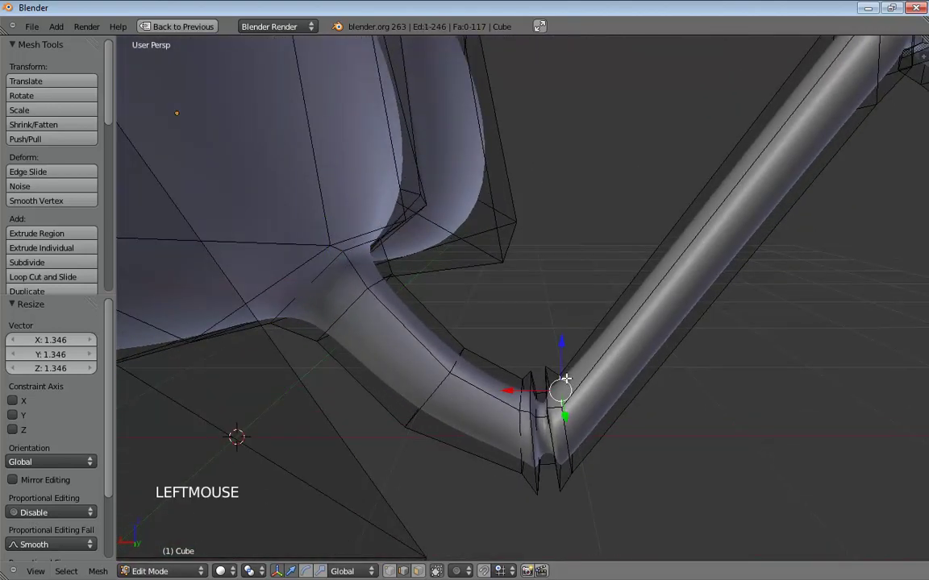
pyautogui.moveTo(564, 348); pyautogui.dragTo(563, 338)
# - Add a loop cut at the leg's base beside the body and shrink it to about 0.558 to form a groove
pyautogui.moveTo(563, 337); pyautogui.dragTo(529, 308, button='middle')
pyautogui.scroll(-3, 586, 324)
pyautogui.scroll(4, 438, 252)
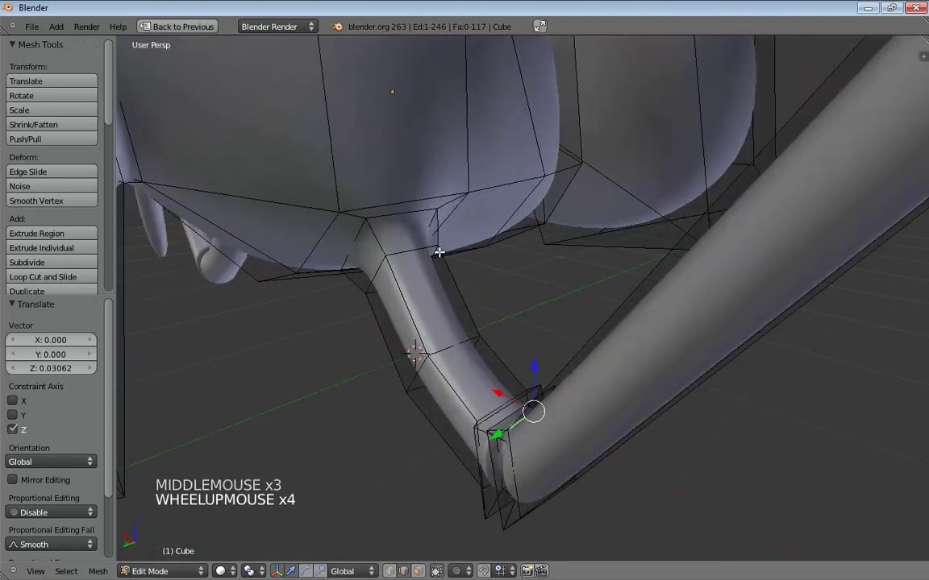
pyautogui.keyDown('shift'); pyautogui.moveTo(439, 252); pyautogui.dragTo(547, 290, button='middle'); pyautogui.keyUp('shift')
pyautogui.scroll(5, 475, 270)
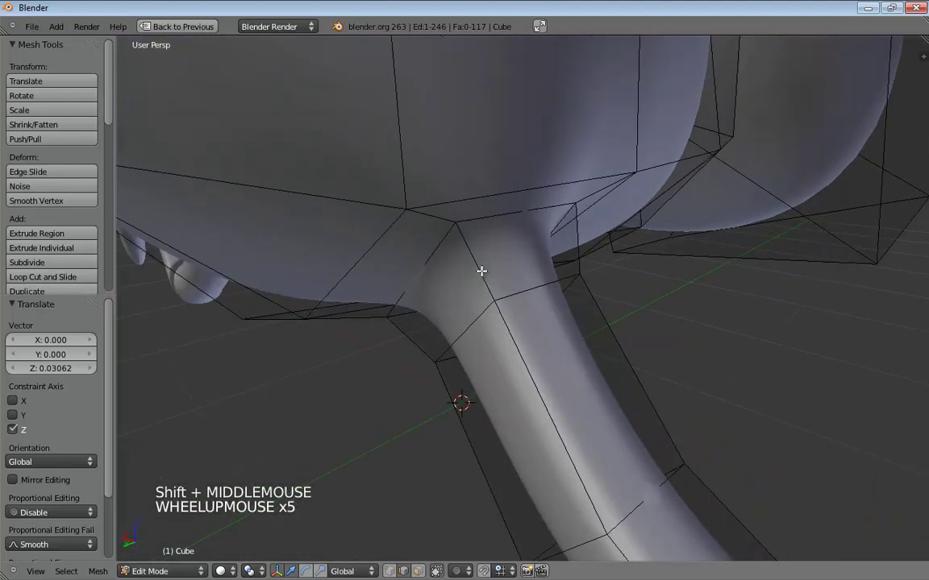
pyautogui.moveTo(544, 257); pyautogui.dragTo(575, 228, button='middle')
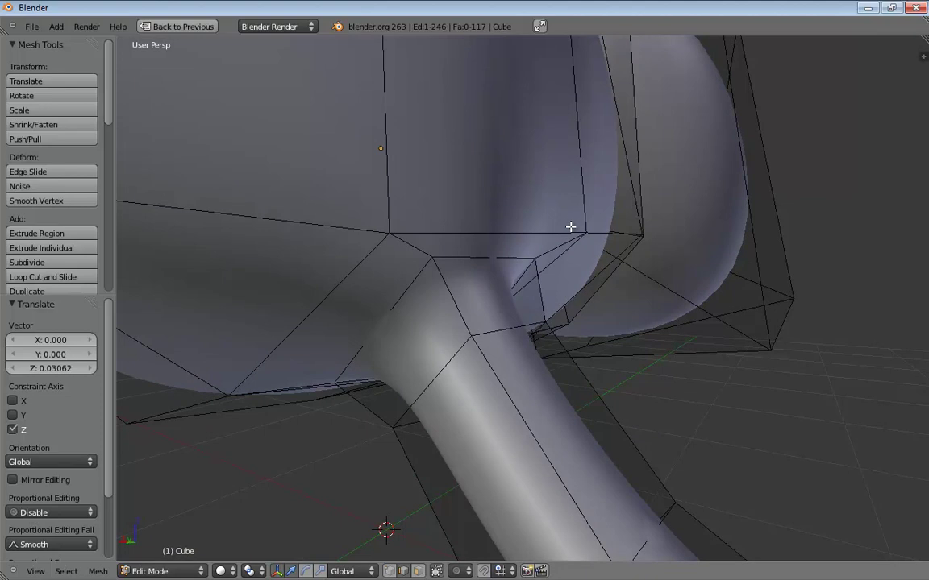
pyautogui.moveTo(520, 304); pyautogui.dragTo(521, 310, button='middle')
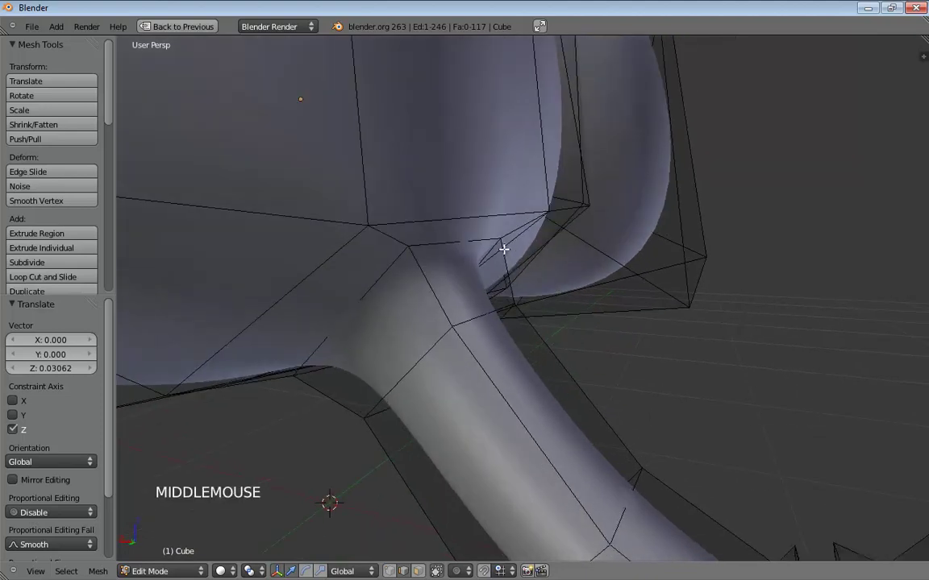
pyautogui.moveTo(588, 294); pyautogui.dragTo(713, 390, button='middle')
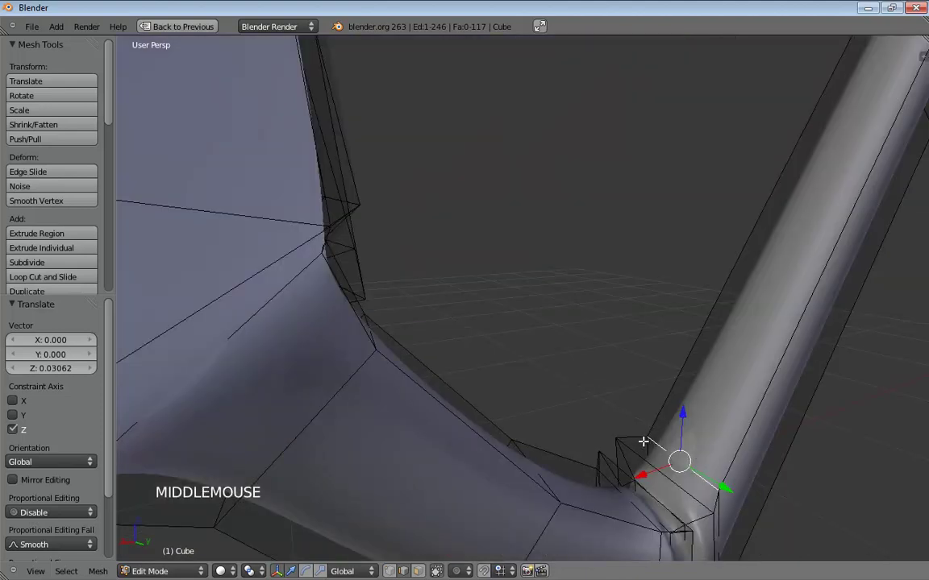
pyautogui.moveTo(457, 341); pyautogui.dragTo(397, 296, button='middle')
pyautogui.hotkey('ctrl', 'r')
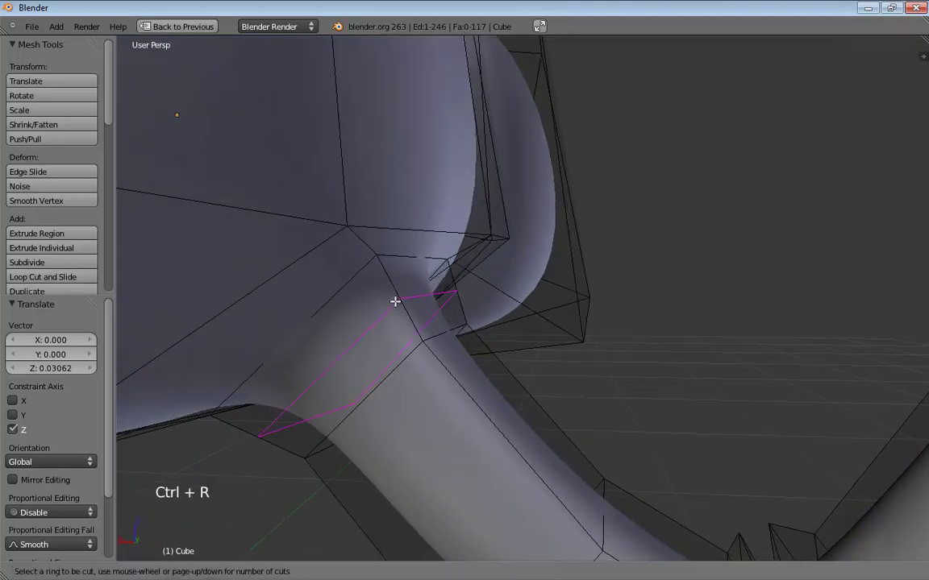
pyautogui.click(395, 300)
pyautogui.click(396, 299)
pyautogui.press('r')
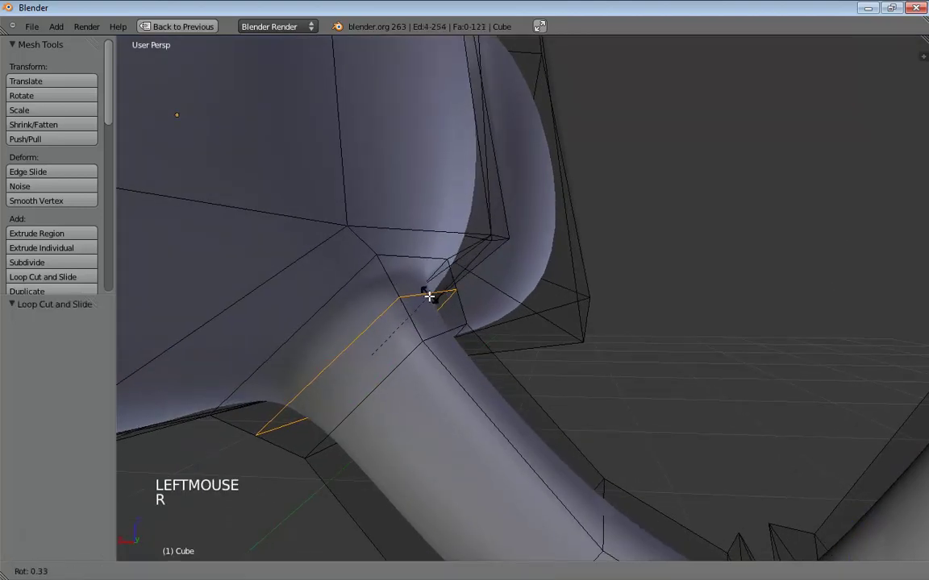
pyautogui.rightClick(425, 303)
pyautogui.press('s')
pyautogui.press('s')
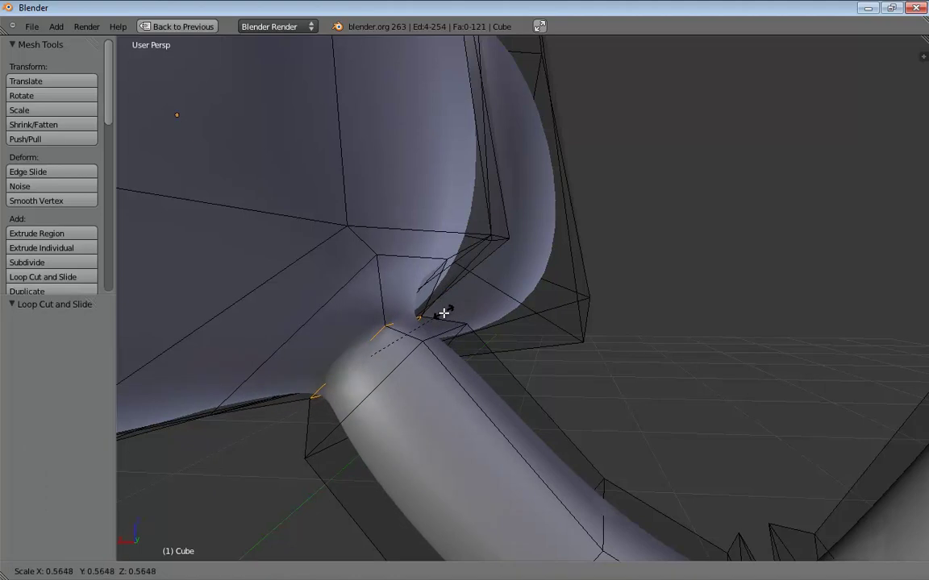
pyautogui.click(444, 313)
# - Add a loop cut on the body side of the base groove and scale it by about 1.394 as a rim
pyautogui.hotkey('ctrl', 'r')
pyautogui.click(380, 307)
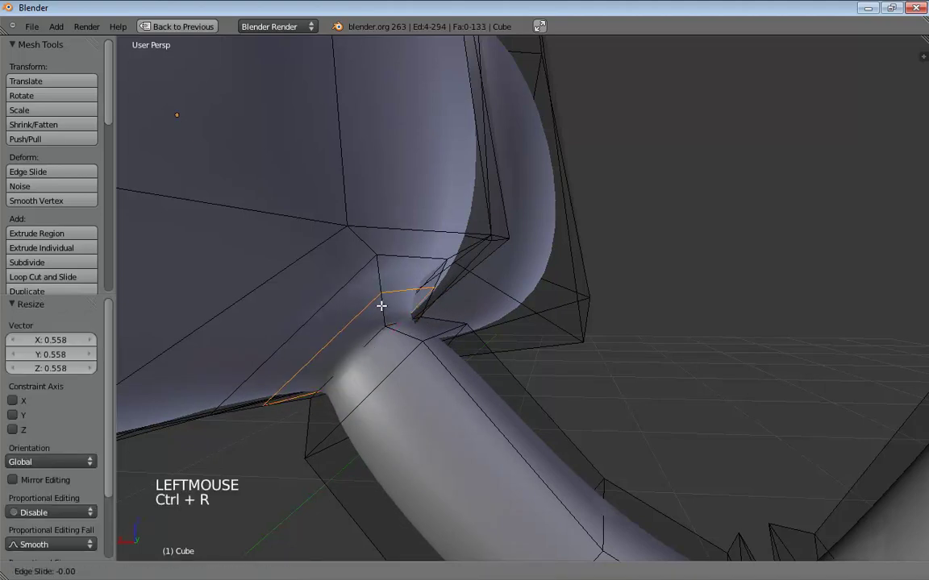
pyautogui.click(389, 316)
pyautogui.press('s')
pyautogui.press('s')
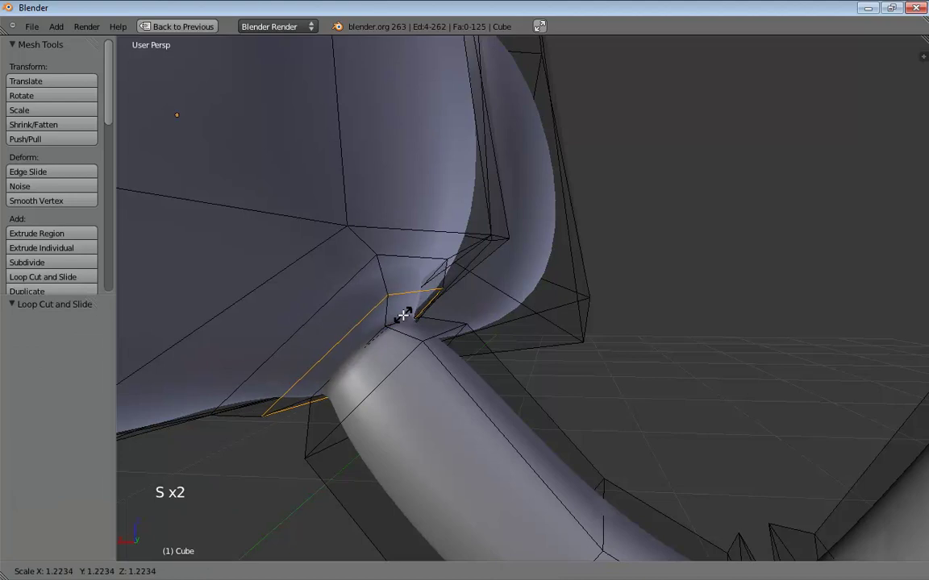
pyautogui.click(410, 315)
# - Add a loop cut on the leg side of the base groove and scale it by about 1.197 as the opposite rim
pyautogui.moveTo(464, 320); pyautogui.dragTo(434, 330, button='middle')
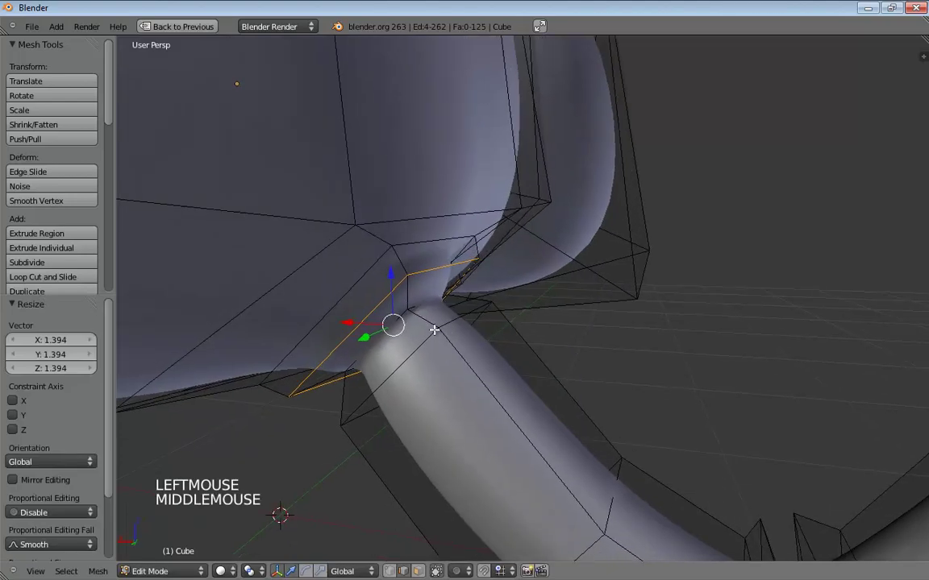
pyautogui.hotkey('ctrl', 'r')
pyautogui.click(429, 319)
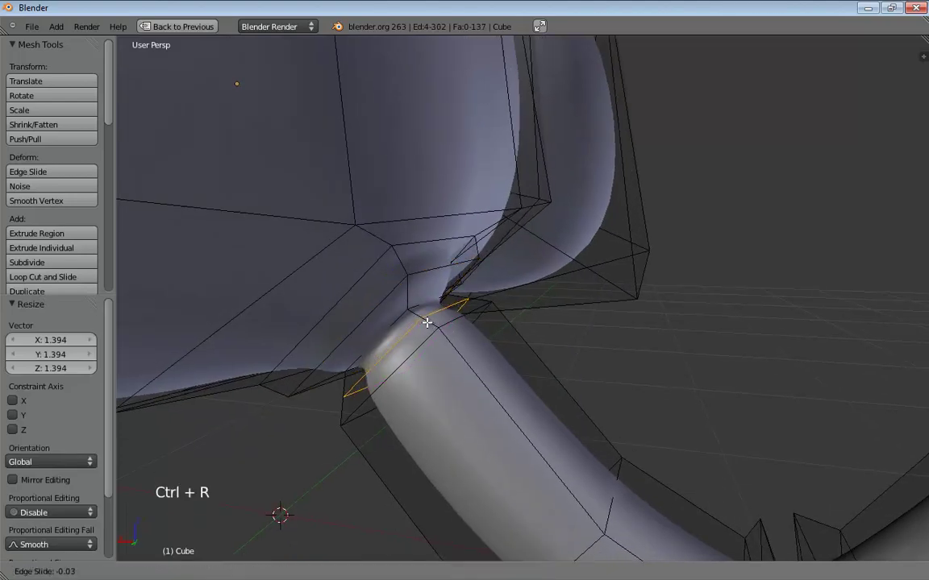
pyautogui.click(426, 322)
pyautogui.press('s')
pyautogui.press('s')
pyautogui.click(435, 323)
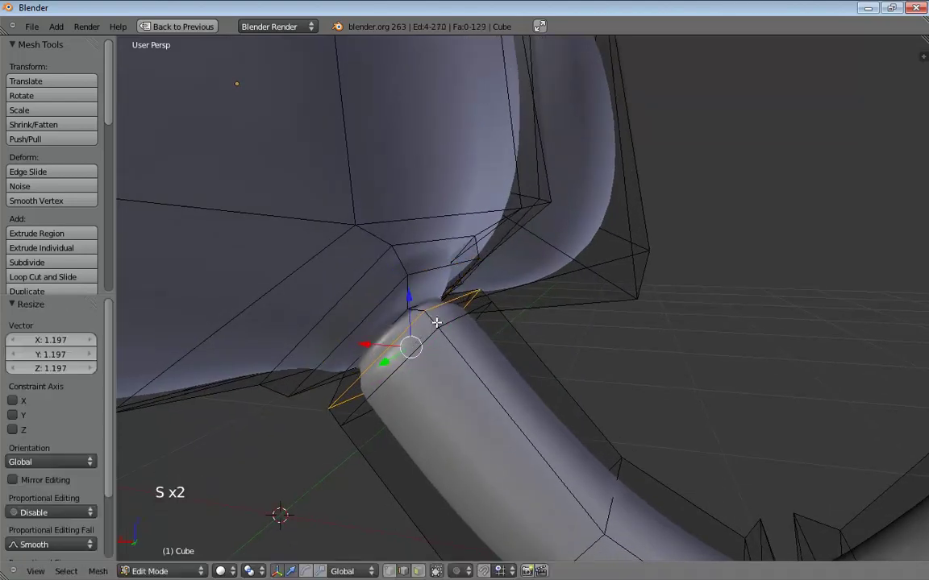
# - Add a centred loop cut to the leg's second section and move it about -0.092 along X and -0.105 along Z
pyautogui.moveTo(435, 326); pyautogui.dragTo(431, 344, button='middle')
pyautogui.scroll(-10, 484, 330)
pyautogui.moveTo(536, 308); pyautogui.dragTo(748, 291, button='middle')
pyautogui.hotkey('ctrl', 'r')
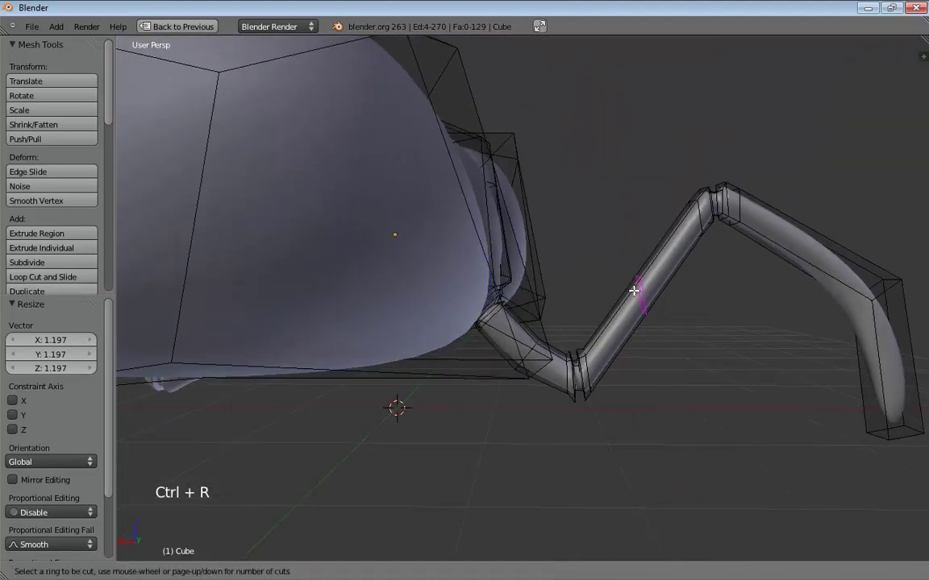
pyautogui.click(642, 295)
pyautogui.click(641, 295)
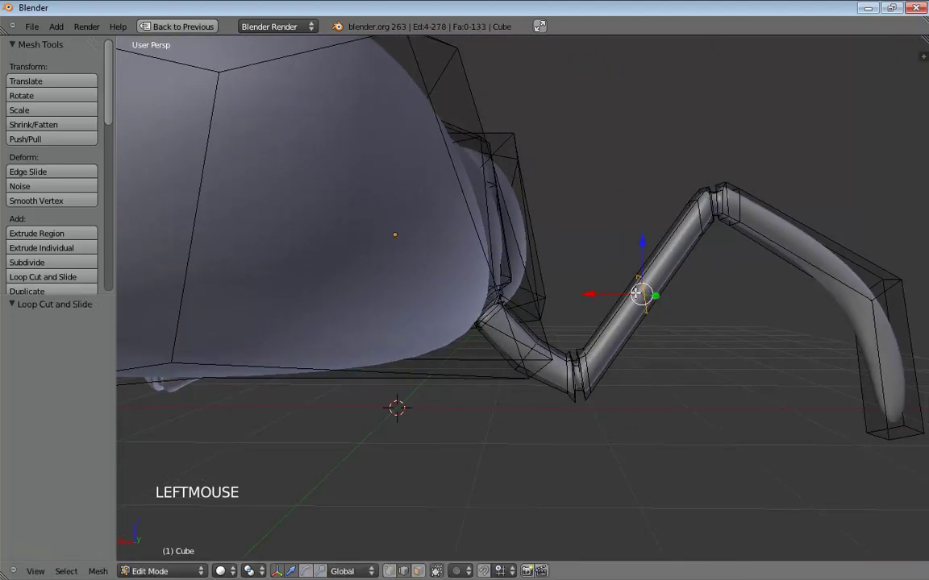
pyautogui.moveTo(643, 293); pyautogui.dragTo(649, 304)
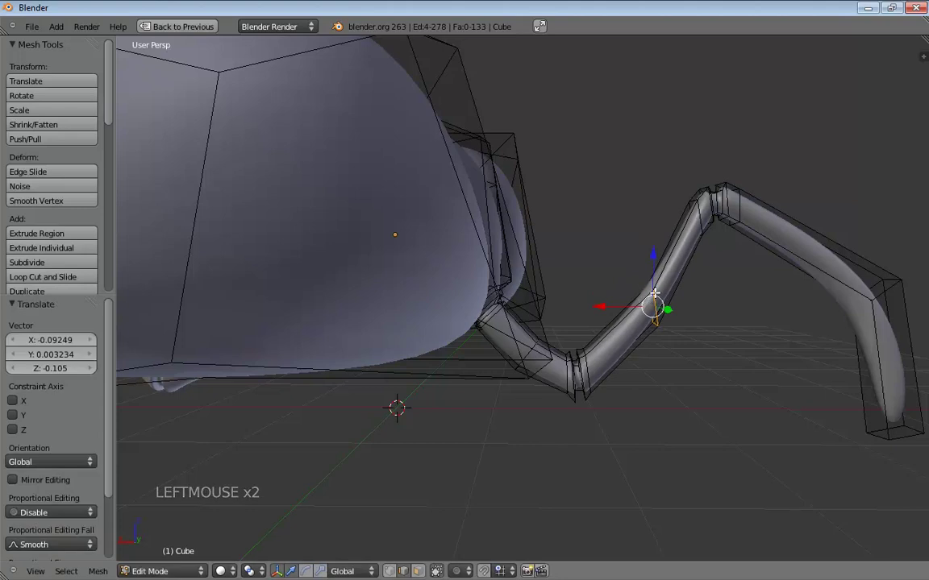
# - Rotate the second section's middle loop about -28.9° and scale it to about 0.641 along Z
pyautogui.press('r')
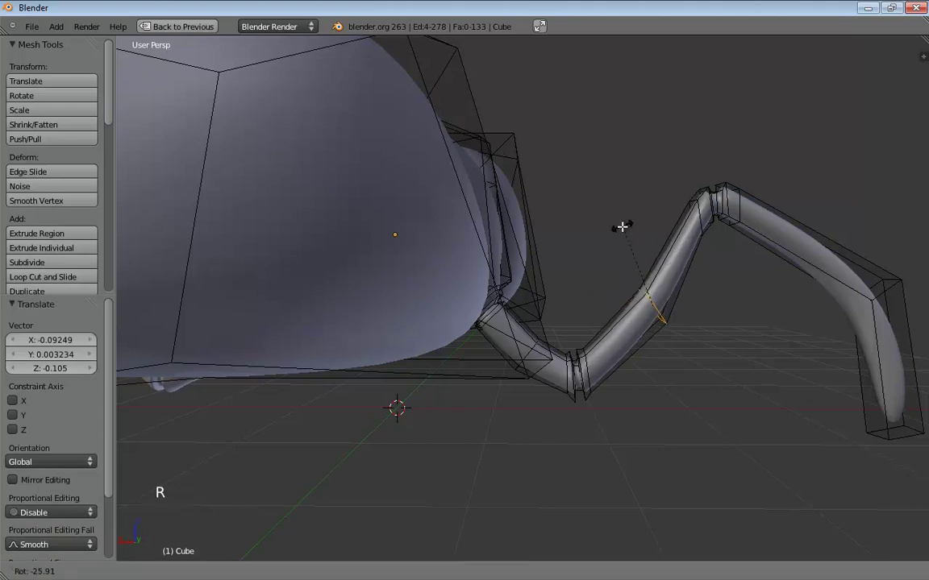
pyautogui.click(621, 232)
pyautogui.press('s')
pyautogui.press('z')
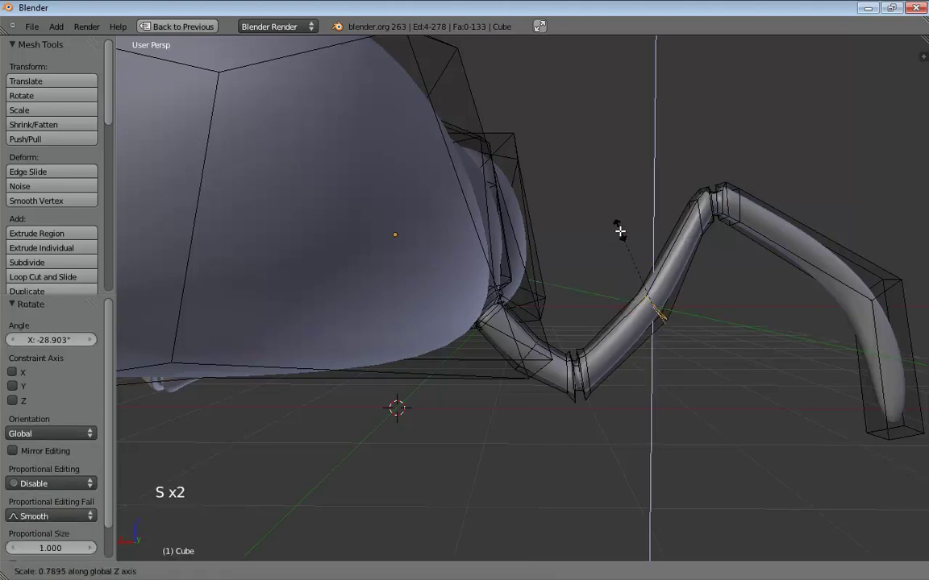
pyautogui.click(624, 244)
# - Move the second section's middle loop about -0.038 along X and -0.023 along Z to deepen the curve
pyautogui.moveTo(624, 245); pyautogui.dragTo(697, 277, button='middle')
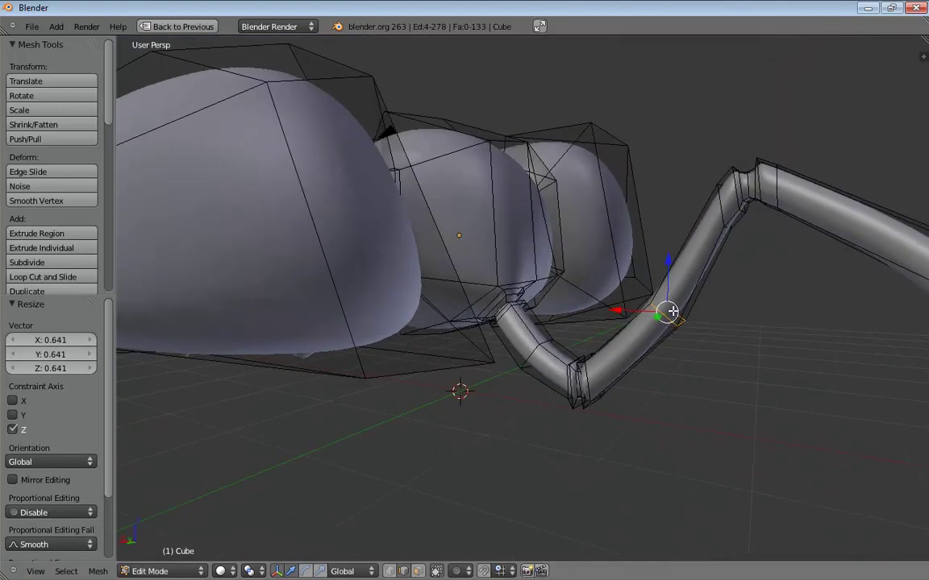
pyautogui.moveTo(672, 312); pyautogui.dragTo(611, 309, button='middle')
pyautogui.moveTo(611, 309); pyautogui.dragTo(617, 309)
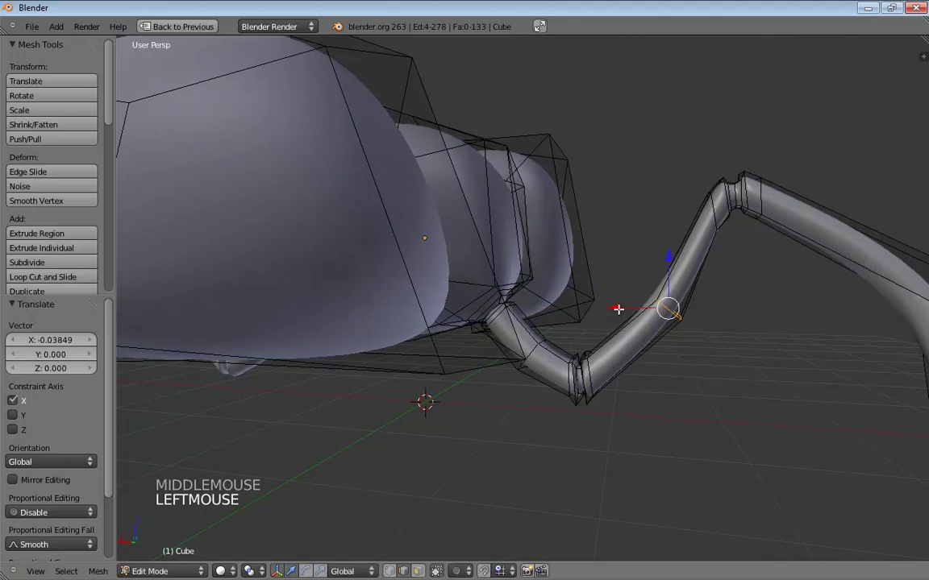
pyautogui.moveTo(669, 256); pyautogui.dragTo(671, 260)
pyautogui.keyDown('shift'); pyautogui.moveTo(752, 281); pyautogui.dragTo(692, 276, button='middle'); pyautogui.keyUp('shift')
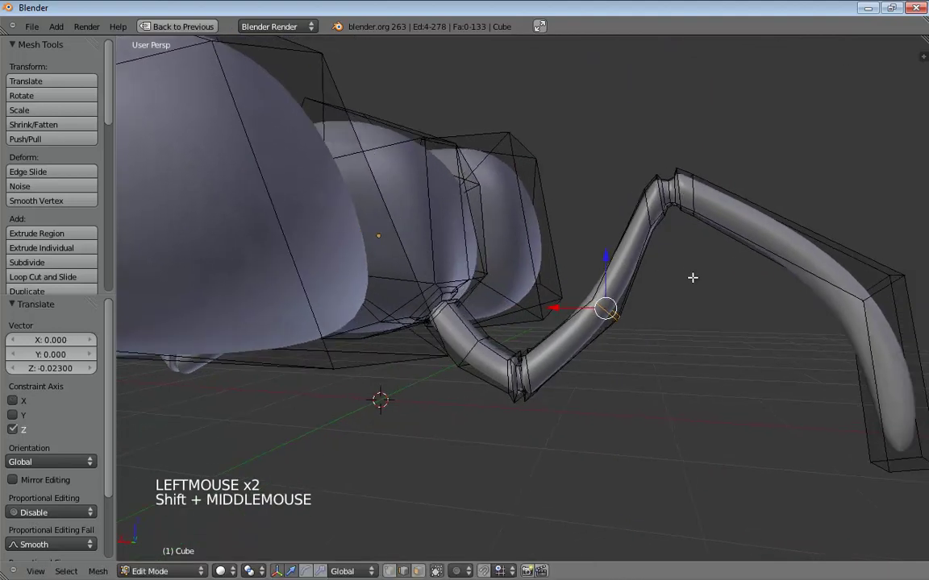
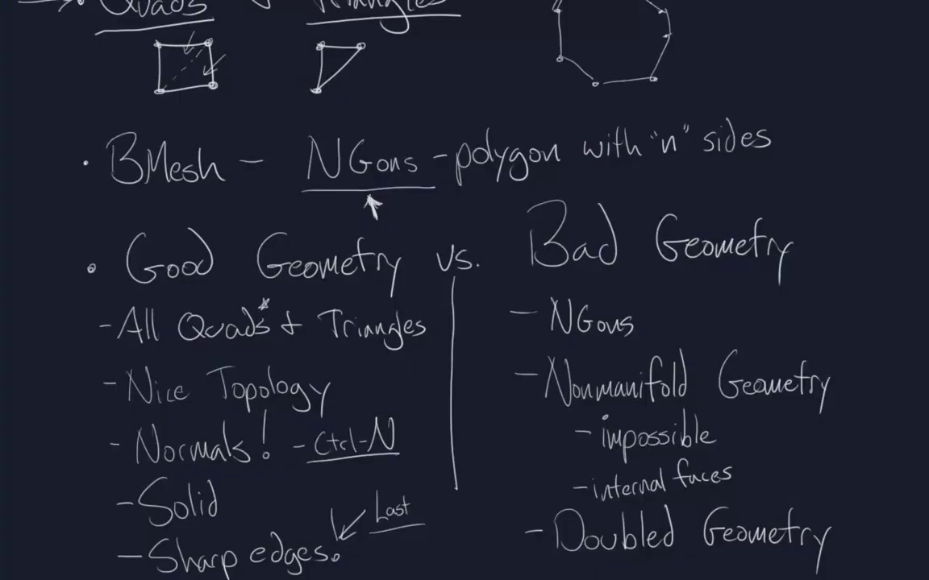
# - Switch to the whiteboard notes and sketch an irregular four-sided polygon with circled corners in the empty area beside them
pyautogui.moveTo(588, 284); pyautogui.dragTo(526, 220)
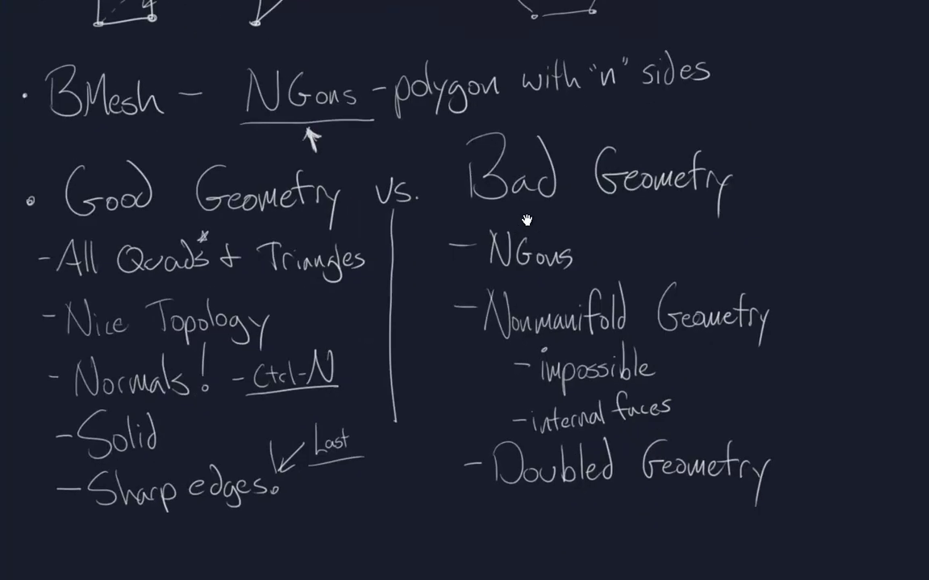
pyautogui.hscroll(10, 425, 315)
pyautogui.scroll(5, 402, 199)
pyautogui.hscroll(3, 403, 199)
pyautogui.moveTo(386, 196)
pyautogui.mouseDown()
pyautogui.moveTo(356, 309)
pyautogui.moveTo(502, 393)
pyautogui.moveTo(627, 167)
pyautogui.moveTo(380, 197)
pyautogui.mouseUp()
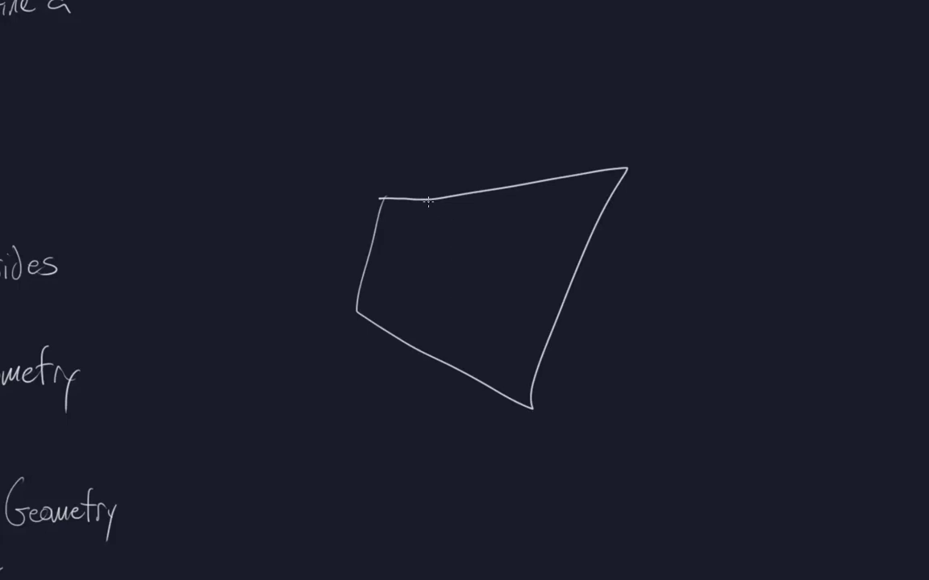
pyautogui.moveTo(386, 200); pyautogui.dragTo(383, 196)
pyautogui.moveTo(359, 303); pyautogui.dragTo(352, 306)
pyautogui.moveTo(534, 406); pyautogui.dragTo(536, 406)
pyautogui.moveTo(629, 173); pyautogui.dragTo(627, 169)
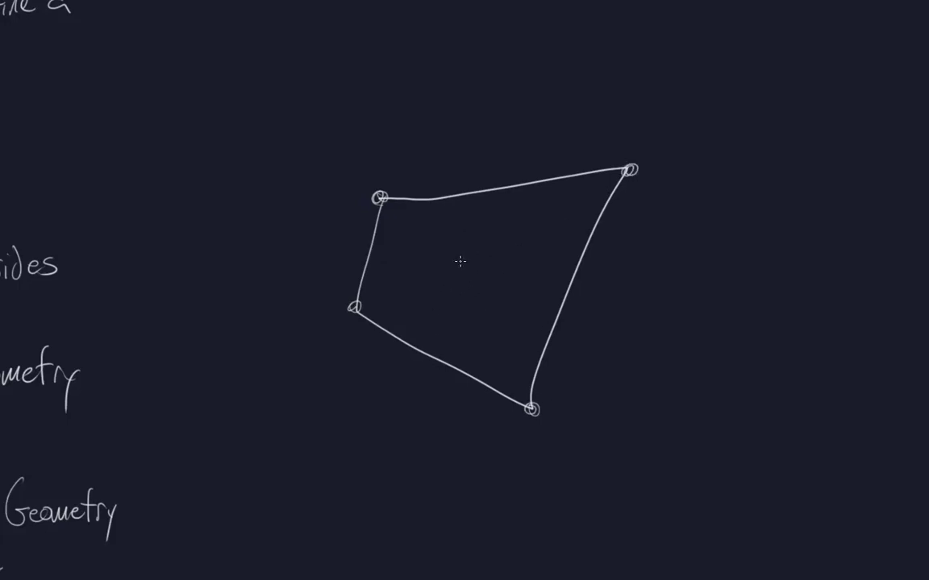
# - Mark the polygon's centre with a cross, draw a circle around it, and add arrows from its corners toward the circle
pyautogui.moveTo(461, 259); pyautogui.dragTo(442, 304)
pyautogui.moveTo(297, 259)
pyautogui.mouseDown()
pyautogui.moveTo(425, 460)
pyautogui.moveTo(686, 402)
pyautogui.moveTo(696, 130)
pyautogui.moveTo(343, 108)
pyautogui.mouseUp()
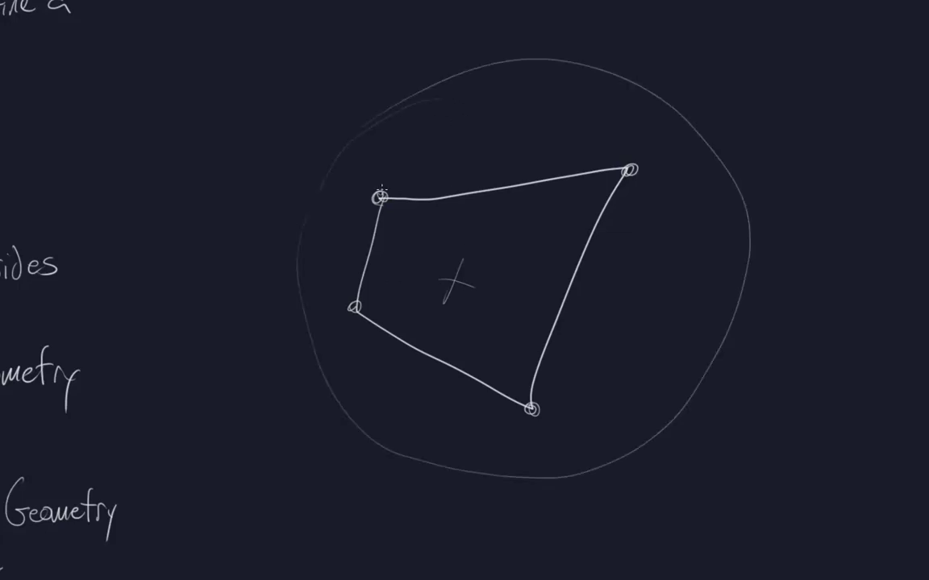
pyautogui.moveTo(363, 163); pyautogui.dragTo(354, 150)
pyautogui.moveTo(354, 307); pyautogui.dragTo(303, 321)
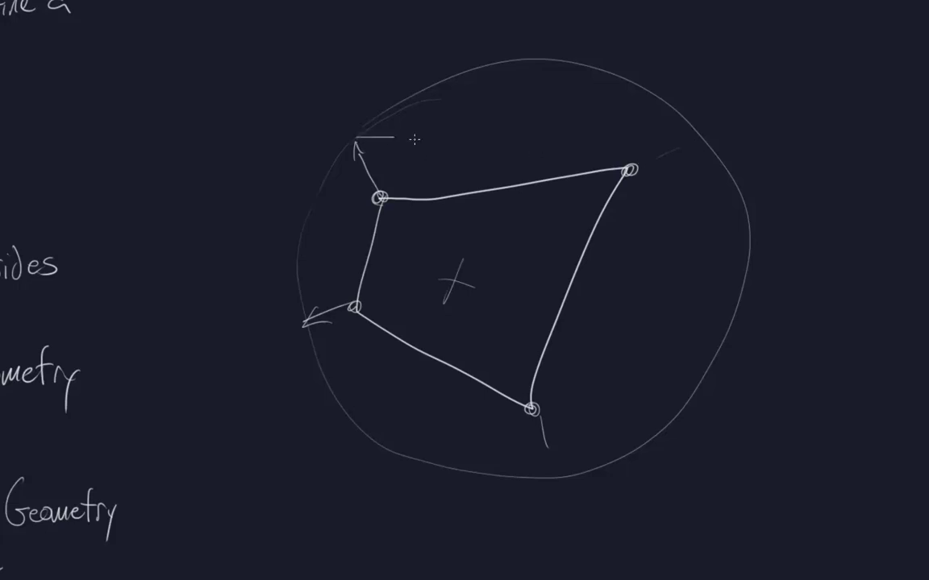
# - Draw a square around the polygon with its corners on the surrounding circle
pyautogui.moveTo(414, 139)
pyautogui.mouseDown()
pyautogui.moveTo(703, 155)
pyautogui.moveTo(637, 426)
pyautogui.mouseUp()
pyautogui.moveTo(634, 398)
pyautogui.mouseDown()
pyautogui.moveTo(698, 398)
pyautogui.moveTo(634, 420)
pyautogui.moveTo(342, 410)
pyautogui.mouseUp()
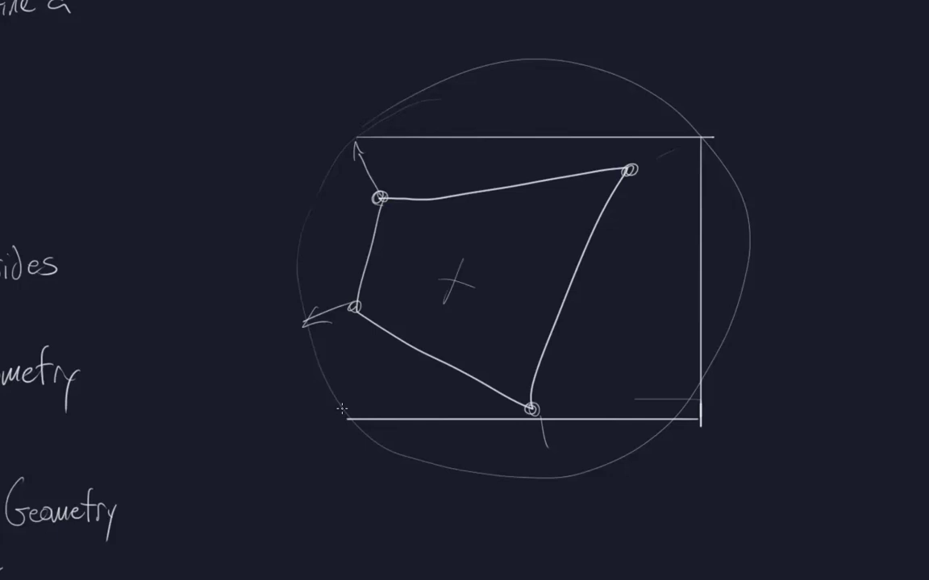
pyautogui.moveTo(352, 138)
pyautogui.mouseDown()
pyautogui.moveTo(328, 388)
pyautogui.moveTo(315, 386)
pyautogui.mouseUp()
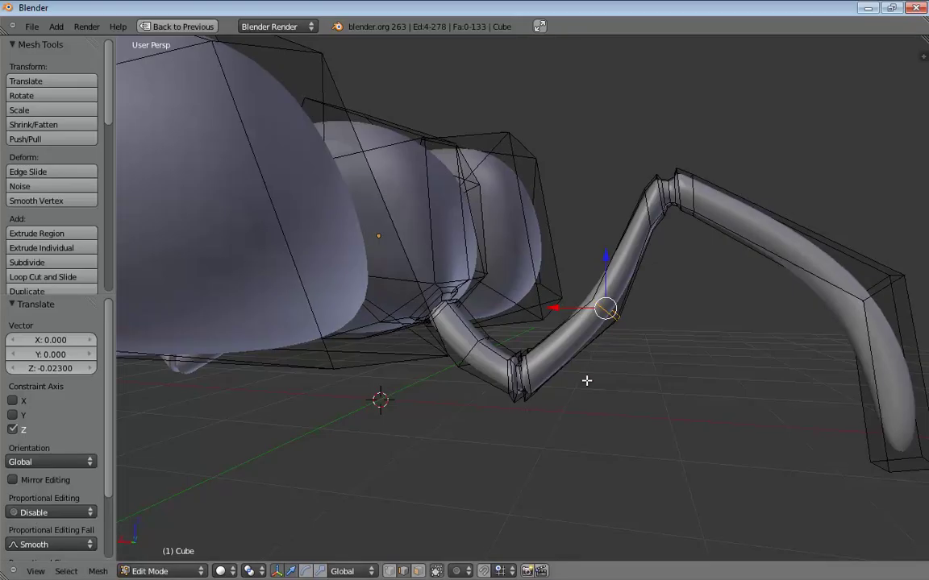
# - Switch back to Blender and reveal the mesh's hidden geometry, keeping the second section's middle loop selected
pyautogui.moveTo(587, 438)
pyautogui.mouseDown(button='middle')
pyautogui.moveTo(531, 404)
pyautogui.moveTo(512, 330)
pyautogui.mouseUp(button='middle')
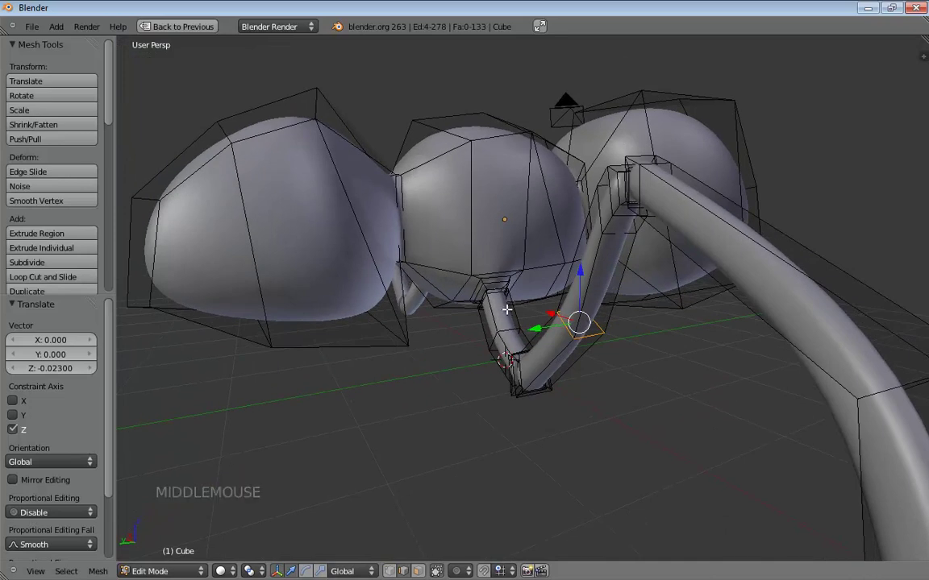
pyautogui.moveTo(571, 325); pyautogui.dragTo(601, 316, button='middle')
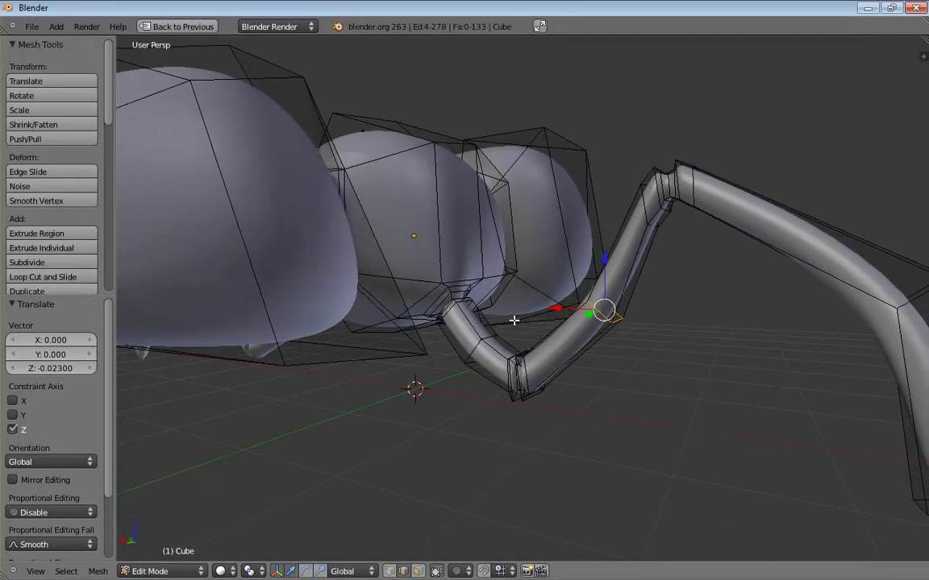
pyautogui.moveTo(597, 352); pyautogui.dragTo(618, 346, button='middle')
pyautogui.press('w')
pyautogui.click(617, 317)
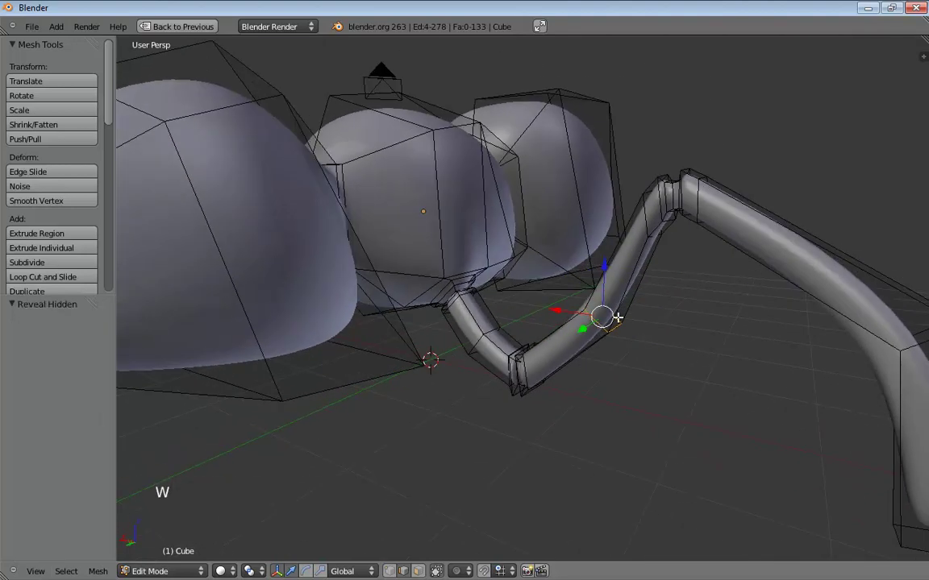
pyautogui.press('w')
pyautogui.click(560, 390)
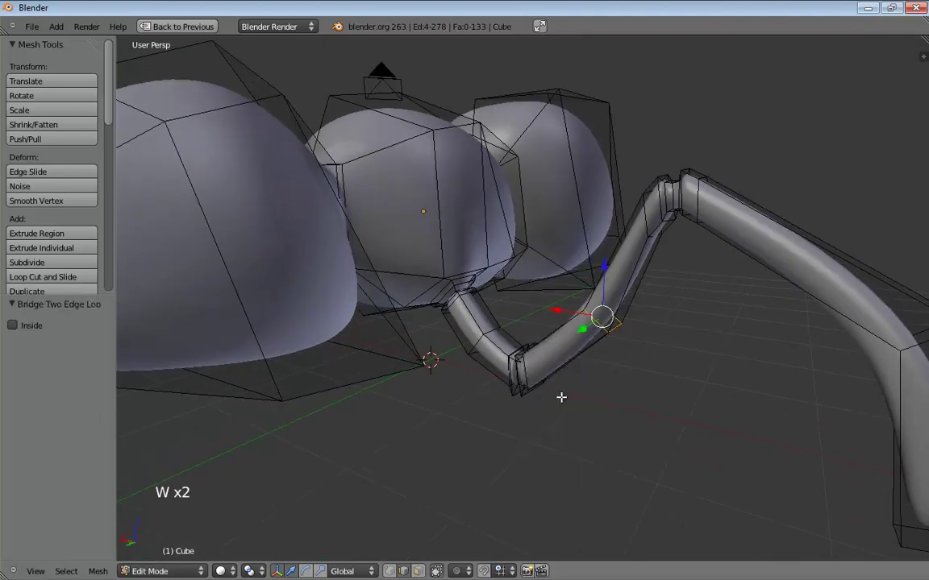
pyautogui.hotkey('ctrl', 'z')
# - Bevel the second leg section's middle edge loop at 0.5 into two loops and shift them slightly toward the inside of the bend
pyautogui.moveTo(603, 392); pyautogui.dragTo(622, 384, button='middle')
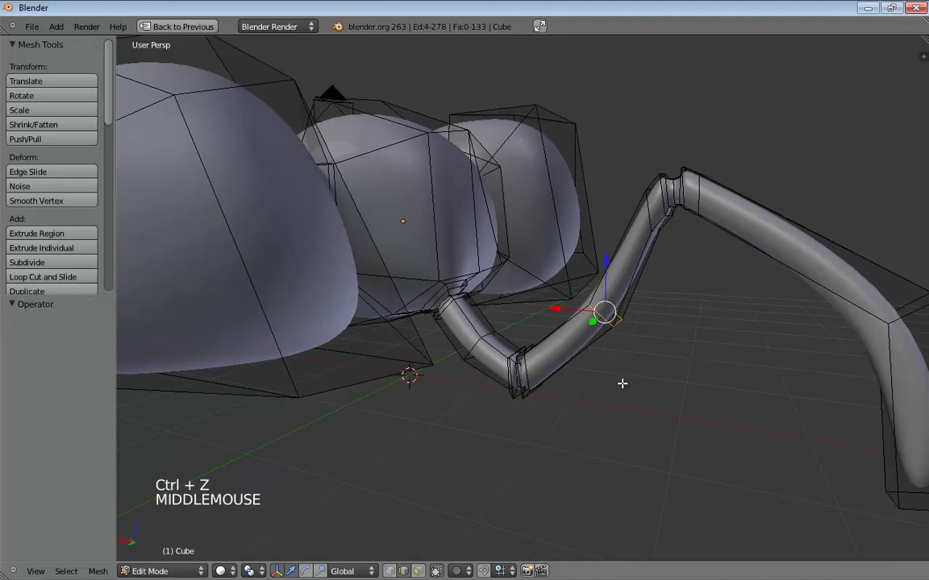
pyautogui.press('w')
pyautogui.click(607, 363)
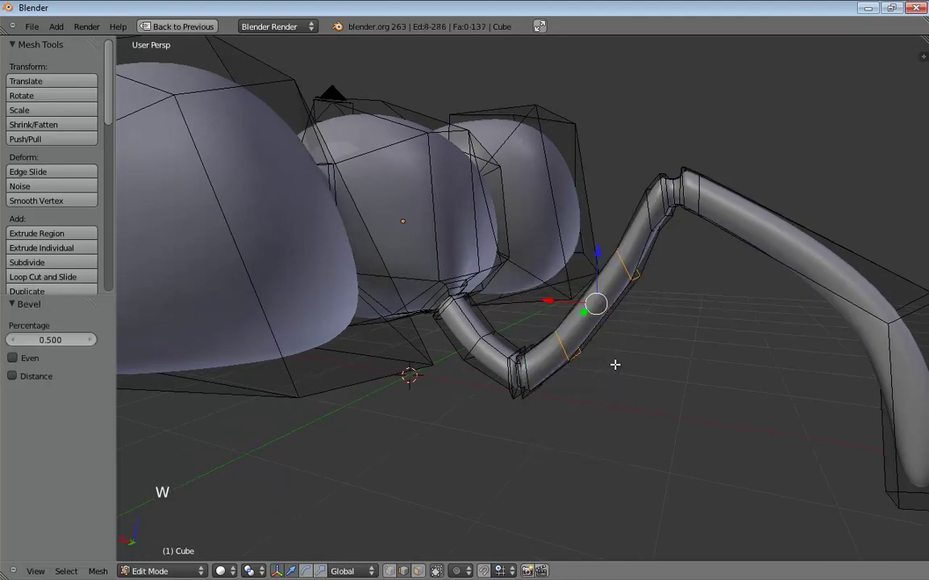
pyautogui.moveTo(595, 306); pyautogui.dragTo(610, 315)
pyautogui.moveTo(610, 315); pyautogui.dragTo(623, 277, button='middle')
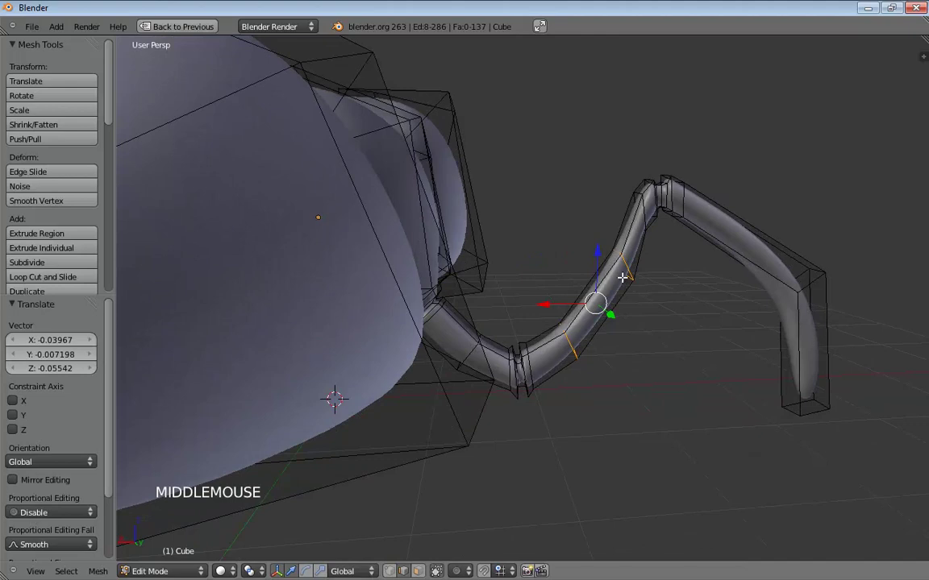
# - Move a single edge of the upper new loop down about 0.11 to round the leg's curve
pyautogui.click(620, 251)
pyautogui.click(618, 254)
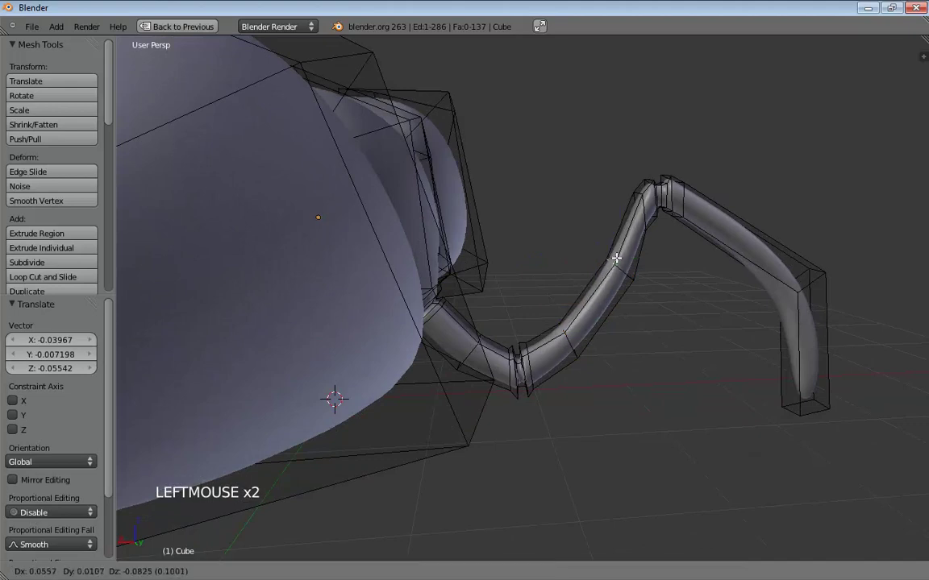
pyautogui.click(617, 262)
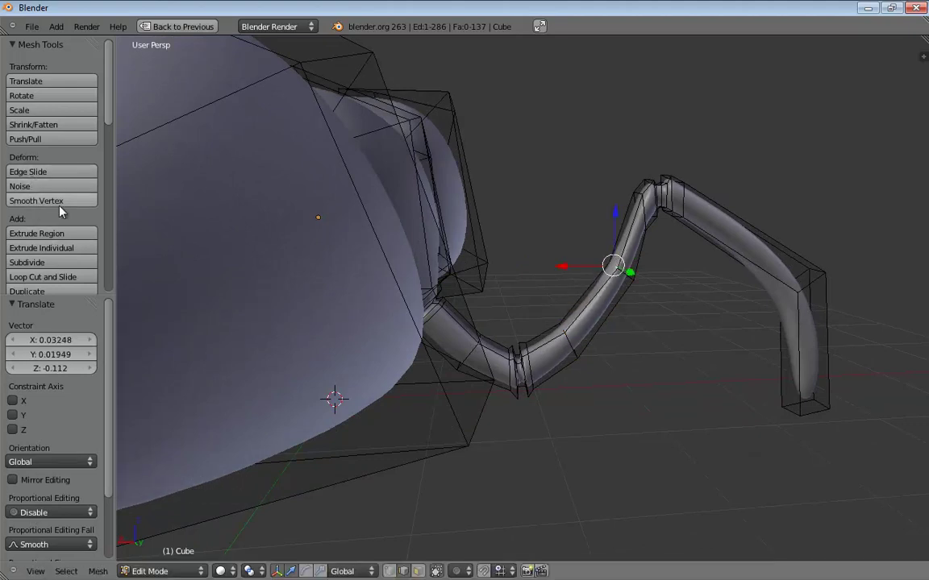
# - Apply smooth shading to the whole object in Object Mode, inspect the curved leg, and return to Edit Mode
pyautogui.press('Tab')
pyautogui.moveTo(433, 268); pyautogui.dragTo(516, 261, button='middle')
pyautogui.press('Tab')
pyautogui.click(23, 223)
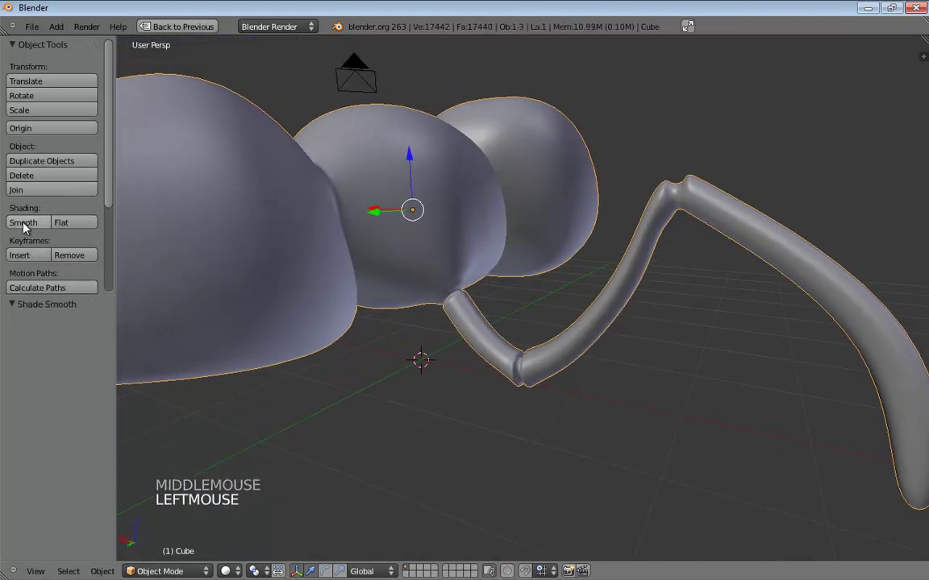
pyautogui.moveTo(578, 267); pyautogui.dragTo(617, 290, button='middle')
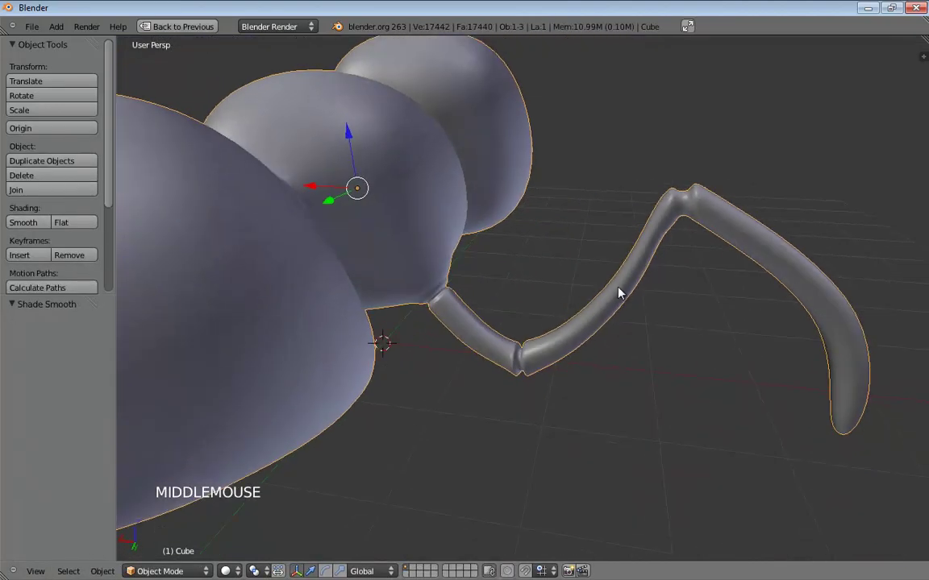
pyautogui.scroll(-2, 713, 309)
pyautogui.moveTo(714, 309); pyautogui.dragTo(462, 347, button='middle')
pyautogui.press('Tab')
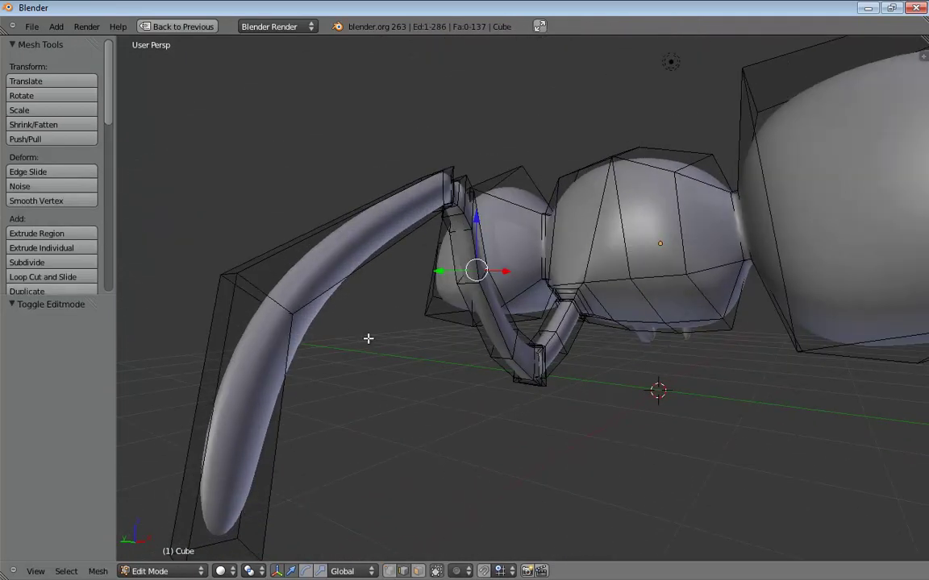
# - Select an upper edge of the largest body segment and lower it about 0.098 along Z
pyautogui.moveTo(427, 334); pyautogui.dragTo(613, 375, button='middle')
pyautogui.moveTo(545, 375); pyautogui.dragTo(601, 112, button='middle')
pyautogui.scroll(-4, 531, 392)
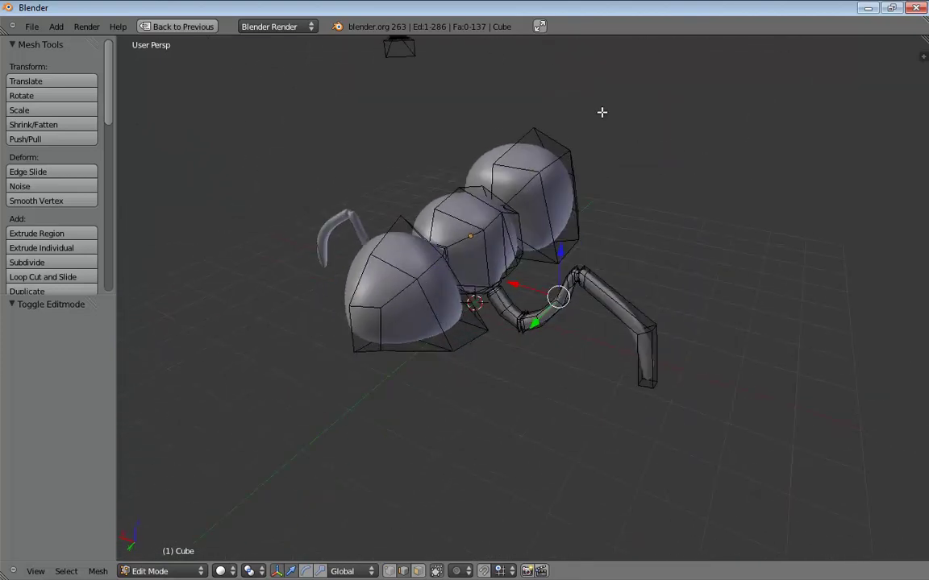
pyautogui.click(561, 156)
pyautogui.moveTo(515, 143); pyautogui.dragTo(494, 137)
pyautogui.moveTo(551, 109); pyautogui.dragTo(551, 115)
# - In face selection mode, delete the two lower side faces of the middle segment beside the leg's base
pyautogui.moveTo(550, 114); pyautogui.dragTo(661, 280, button='middle')
pyautogui.scroll(6, 591, 326)
pyautogui.scroll(4, 718, 329)
pyautogui.keyDown('shift'); pyautogui.moveTo(718, 330); pyautogui.dragTo(669, 255, button='middle'); pyautogui.keyUp('shift')
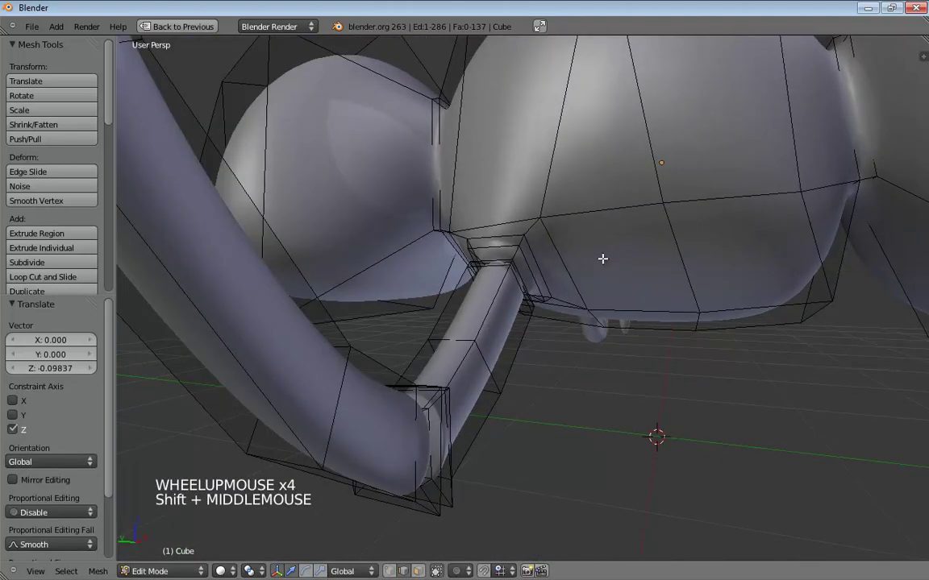
pyautogui.hotkey('ctrl', 'Tab')
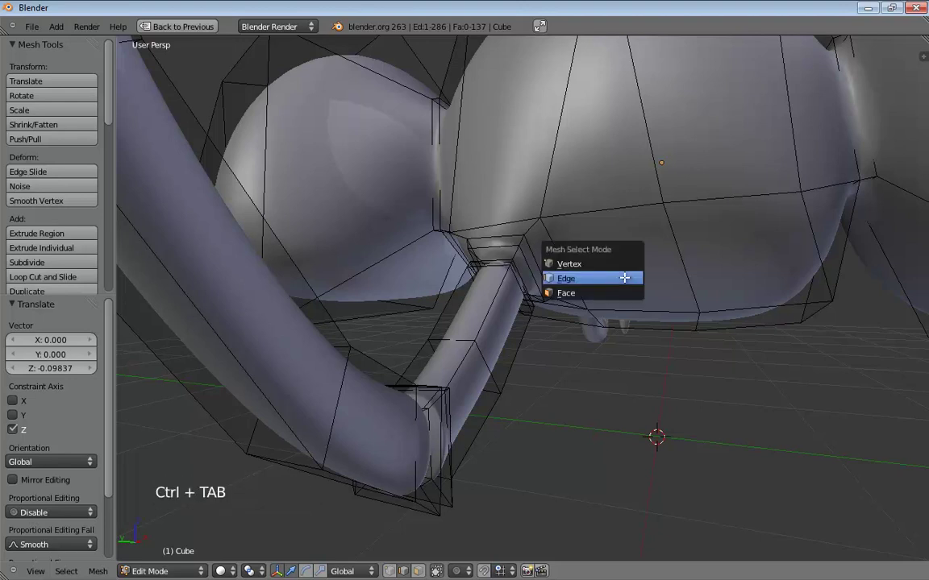
pyautogui.click(612, 293)
pyautogui.click(621, 264)
pyautogui.keyDown('shift'); pyautogui.click(765, 258); pyautogui.keyUp('shift')
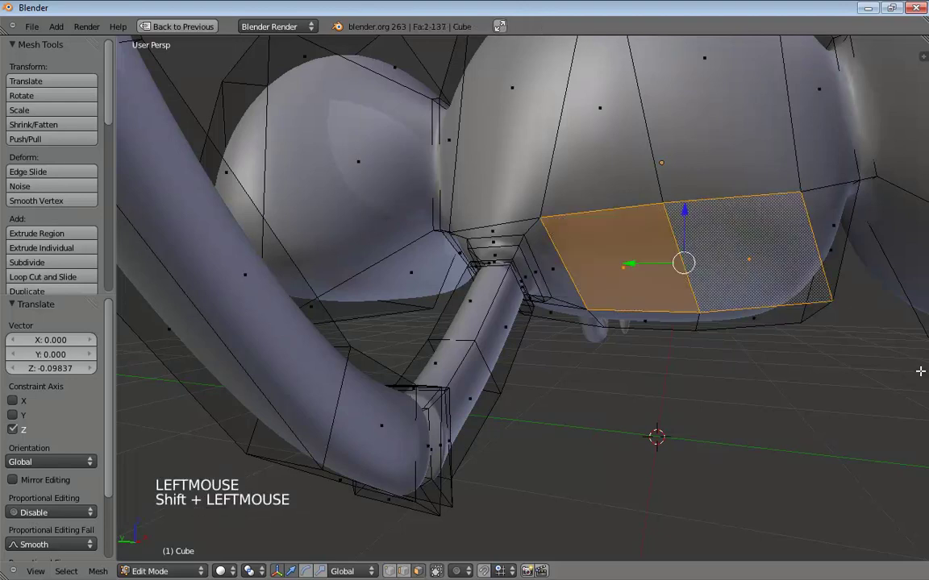
pyautogui.press('x')
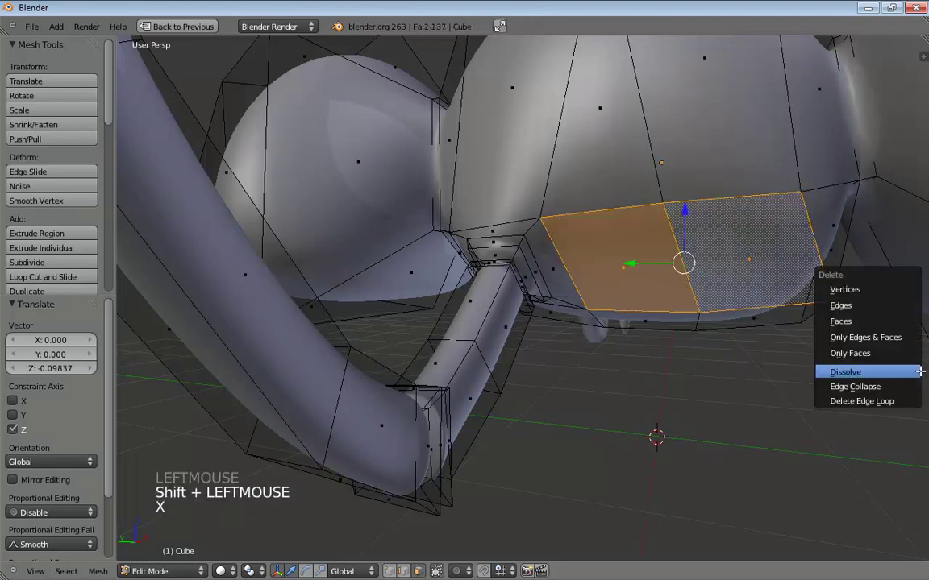
pyautogui.click(840, 321)
pyautogui.moveTo(843, 320); pyautogui.dragTo(684, 278, button='middle')
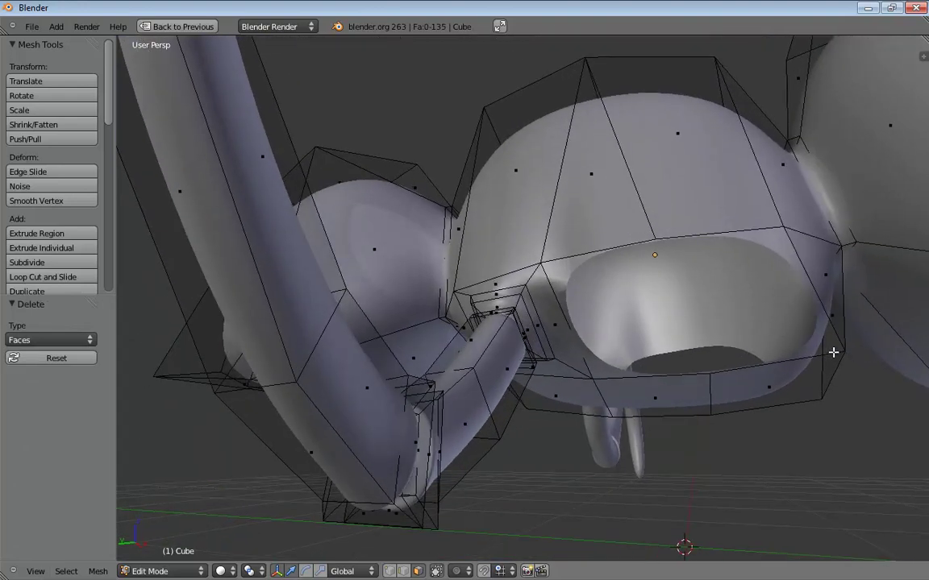
pyautogui.moveTo(826, 386); pyautogui.dragTo(810, 410, button='middle')
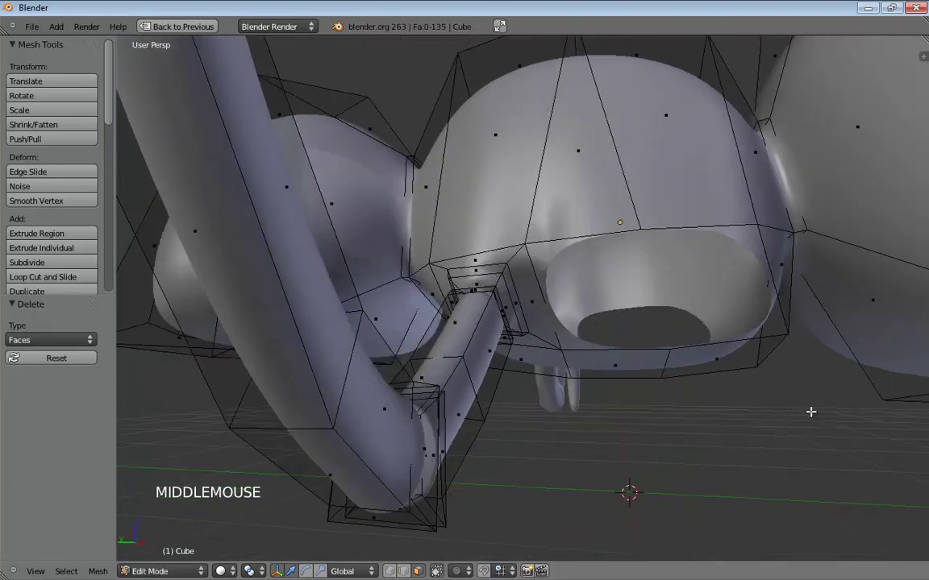
pyautogui.press('Tab')
pyautogui.press('Tab')
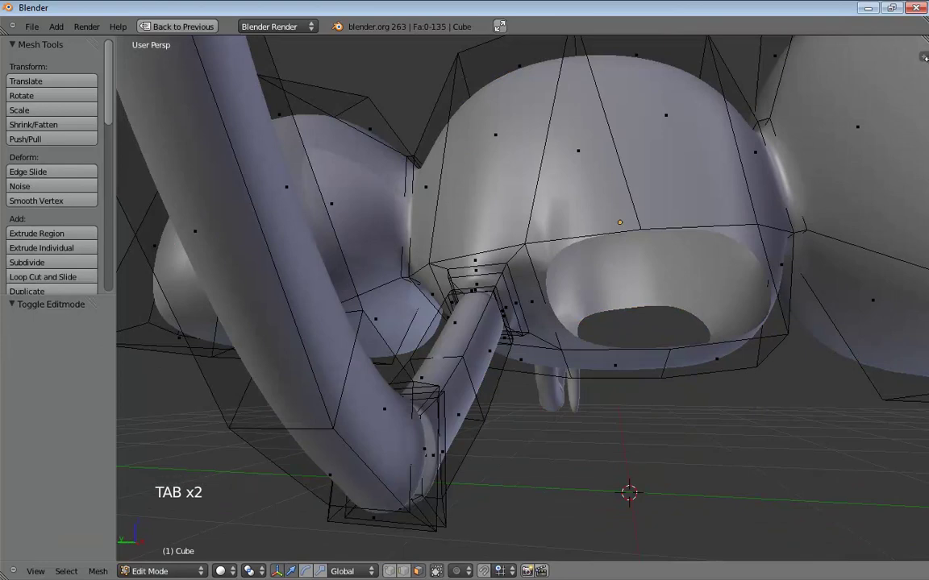
# - Show the viewport properties sidebar and look through its 3D cursor, item and mesh display settings
pyautogui.click(923, 56)
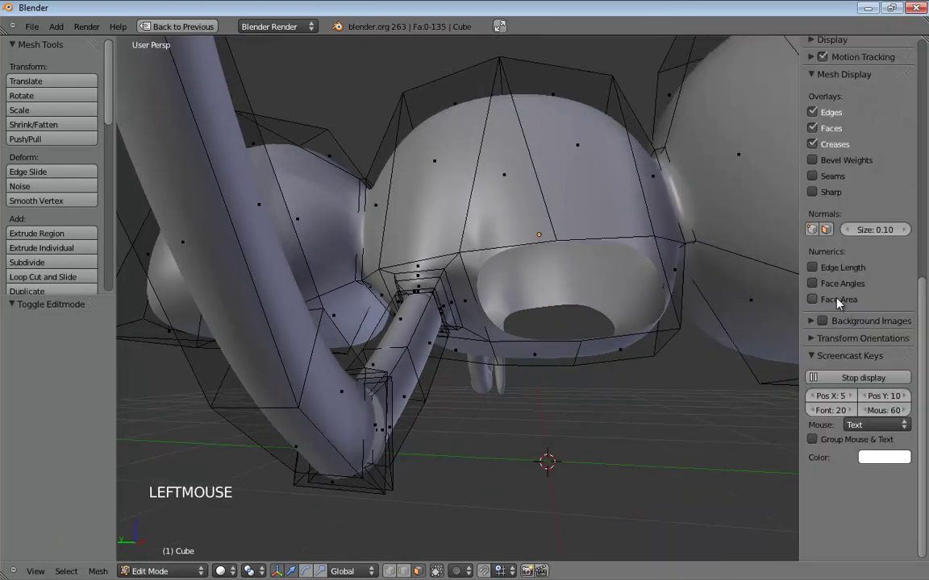
pyautogui.scroll(7, 874, 291)
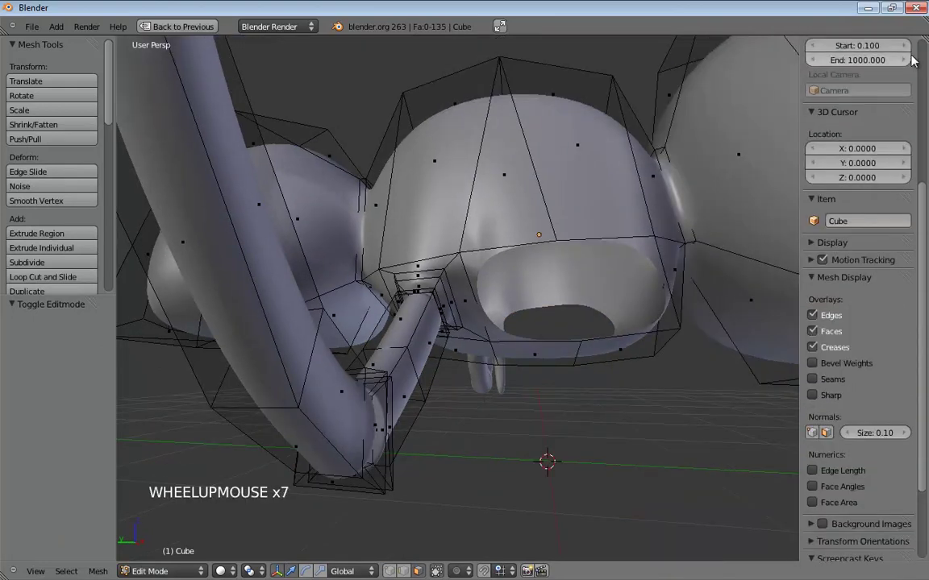
pyautogui.moveTo(669, 194); pyautogui.dragTo(603, 246, button='middle')
pyautogui.hotkey('ctrl', 's')
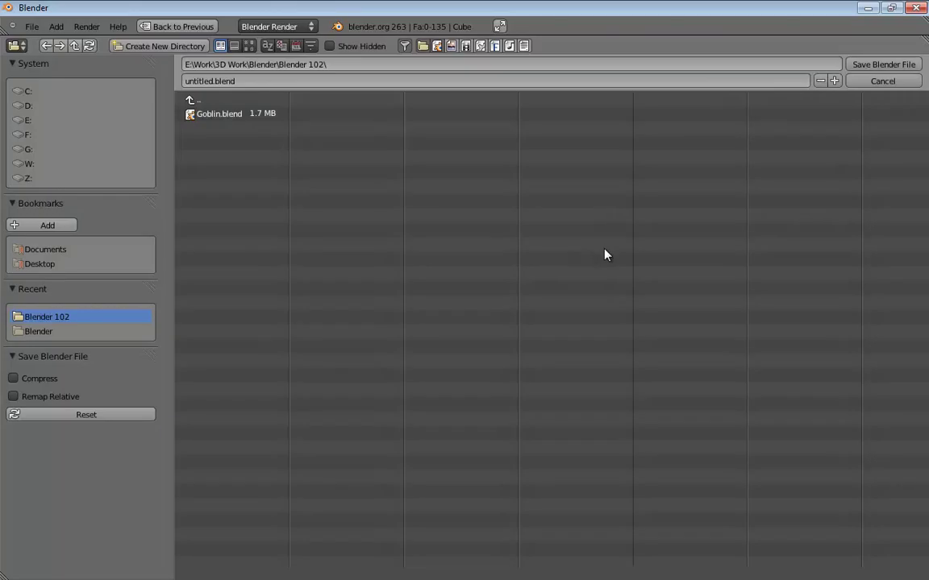
pyautogui.press('Escape')
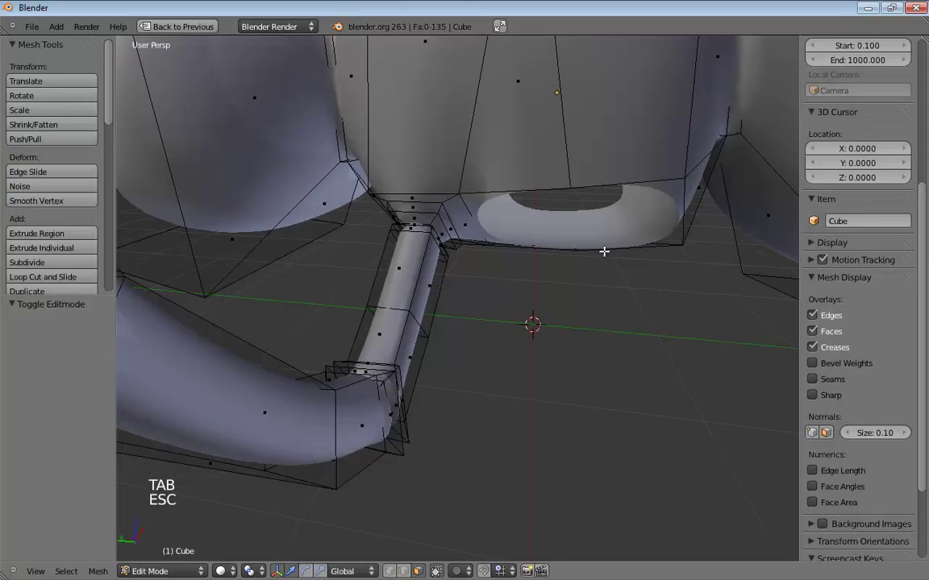
pyautogui.moveTo(603, 251); pyautogui.dragTo(758, 235, button='middle')
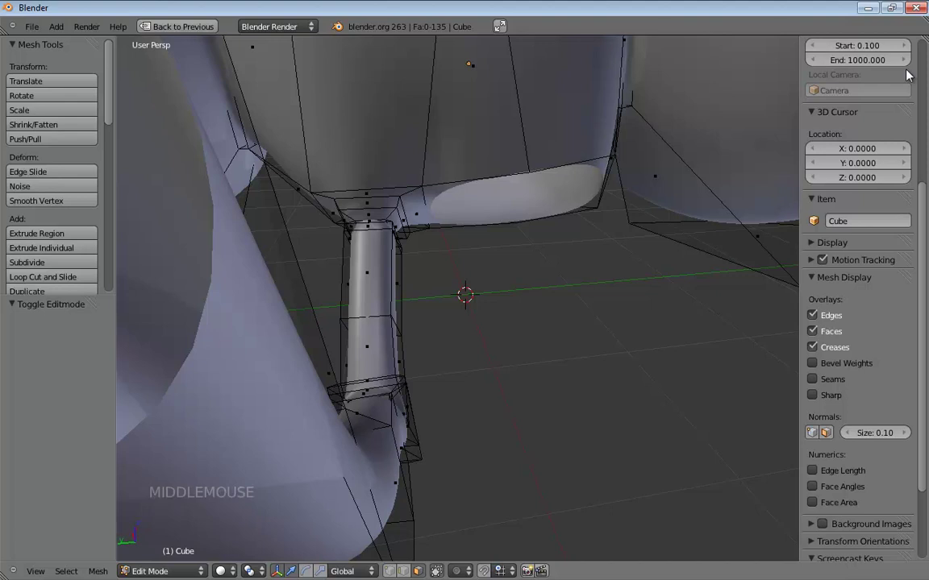
pyautogui.moveTo(923, 40); pyautogui.dragTo(853, 46)
# - Box-select the faces at the tip of the leg's last section
pyautogui.moveTo(498, 269); pyautogui.dragTo(193, 406, button='middle')
pyautogui.scroll(1, 487, 251)
pyautogui.scroll(-2, 522, 246)
pyautogui.scroll(-5, 365, 318)
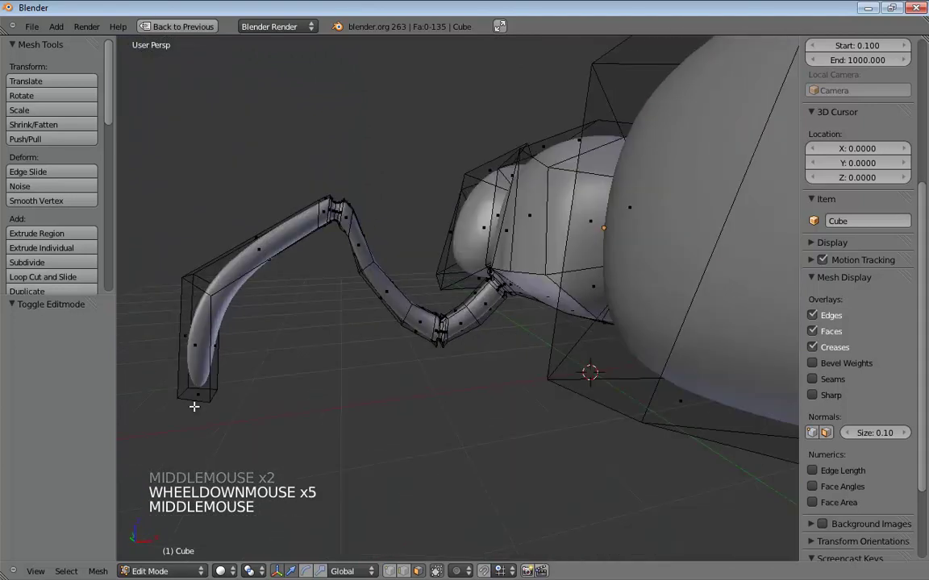
pyautogui.press('b')
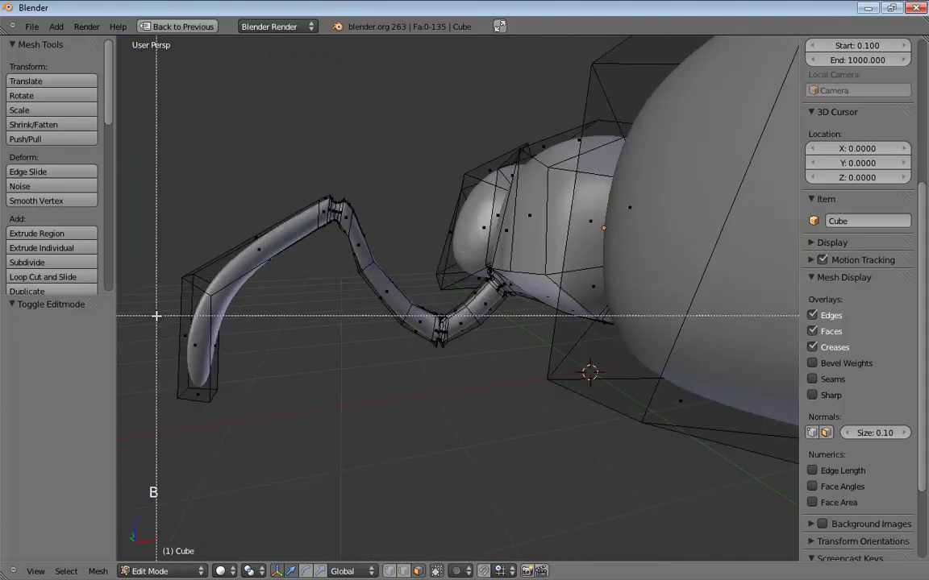
pyautogui.moveTo(157, 315); pyautogui.dragTo(255, 440)
pyautogui.hotkey('shift', '.')
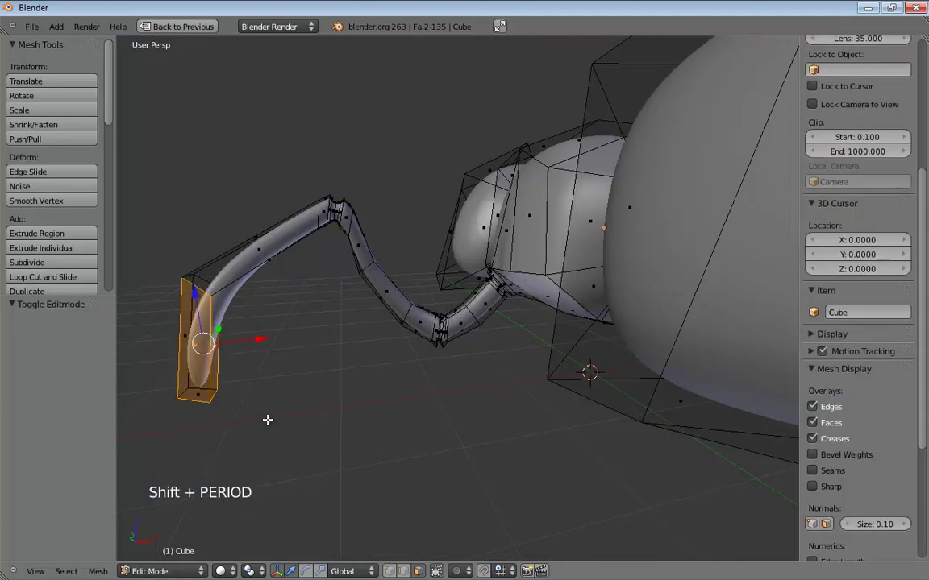
pyautogui.press('KP_Add')
pyautogui.press('KP_Add')
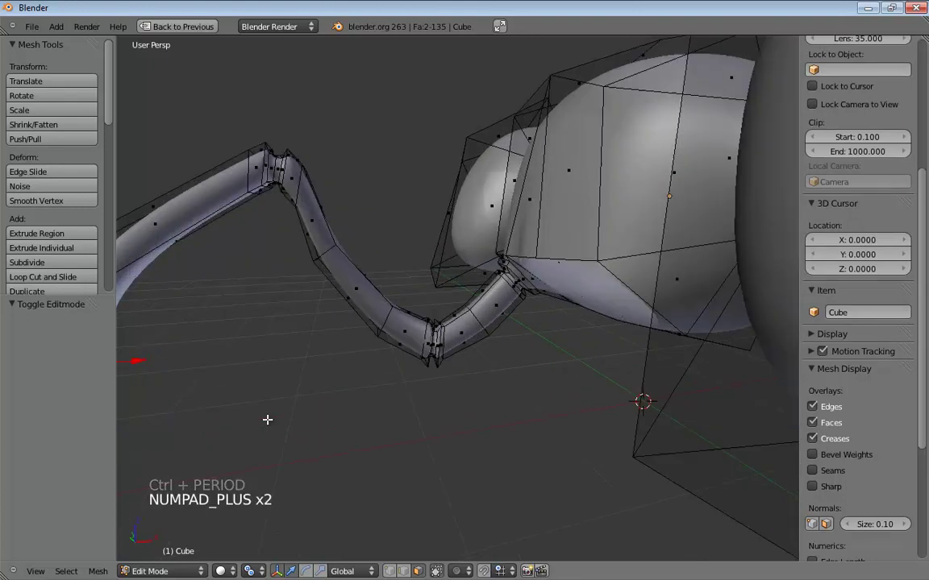
# - Grow the face selection repeatedly from the tip until it covers the whole leg up to its base
pyautogui.press('ctrl+KP_Add')
pyautogui.press('ctrl+KP_Add')
pyautogui.press('ctrl+KP_Add')
pyautogui.press('ctrl+KP_Add')
pyautogui.press('ctrl+KP_Add')
pyautogui.press('ctrl+KP_Add')
pyautogui.press('ctrl+KP_Add')
pyautogui.press('ctrl+KP_Add')
pyautogui.press('ctrl+KP_Add')
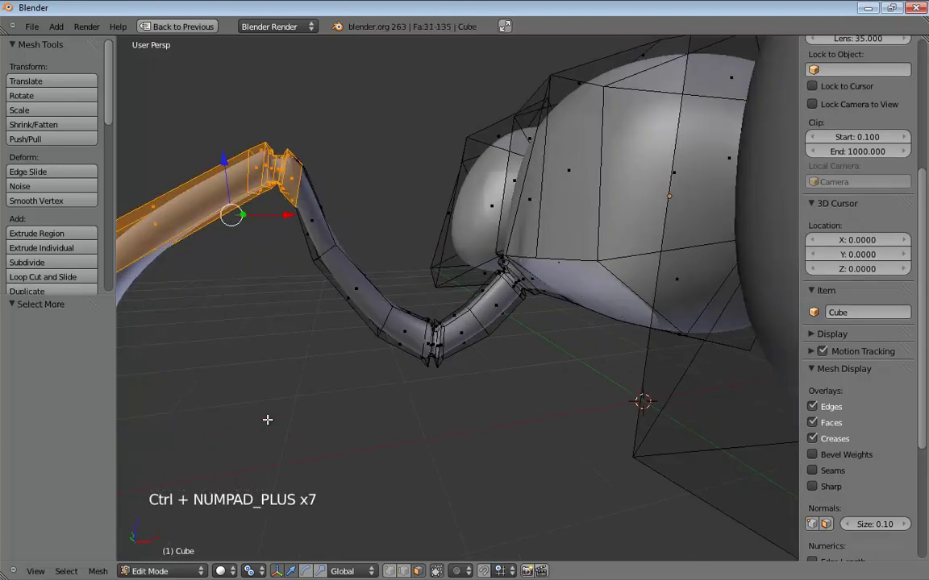
pyautogui.press('ctrl+KP_Add')
pyautogui.press('ctrl+KP_Add')
pyautogui.press('ctrl+KP_Add')
pyautogui.press('ctrl+KP_Add')
pyautogui.press('ctrl+KP_Add')
pyautogui.press('ctrl+KP_Add')
pyautogui.press('ctrl+KP_Add')
pyautogui.press('ctrl+KP_Add')
pyautogui.press('ctrl+KP_Add')
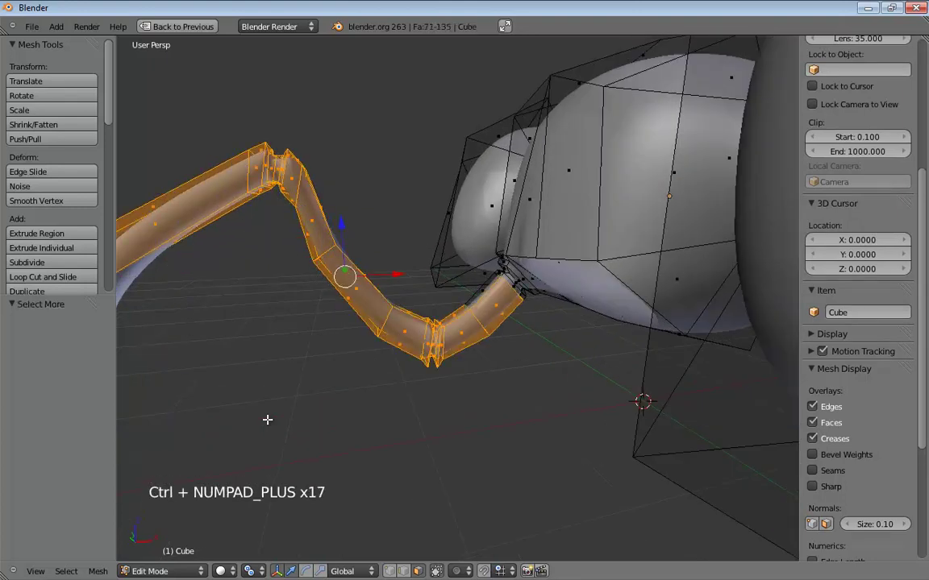
pyautogui.press('ctrl+KP_Add')
pyautogui.press('ctrl+KP_Add')
pyautogui.press('ctrl+KP_Add')
pyautogui.press('ctrl+KP_Add')
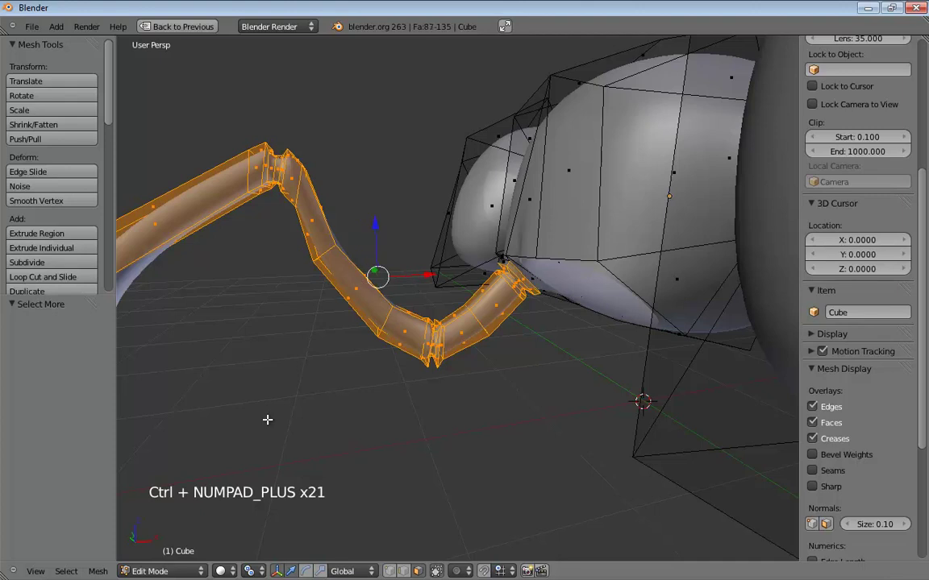
# - Add the remaining unselected faces around the leg's base on the middle segment to the selection
pyautogui.moveTo(302, 362); pyautogui.dragTo(487, 214, button='middle')
pyautogui.scroll(6, 460, 259)
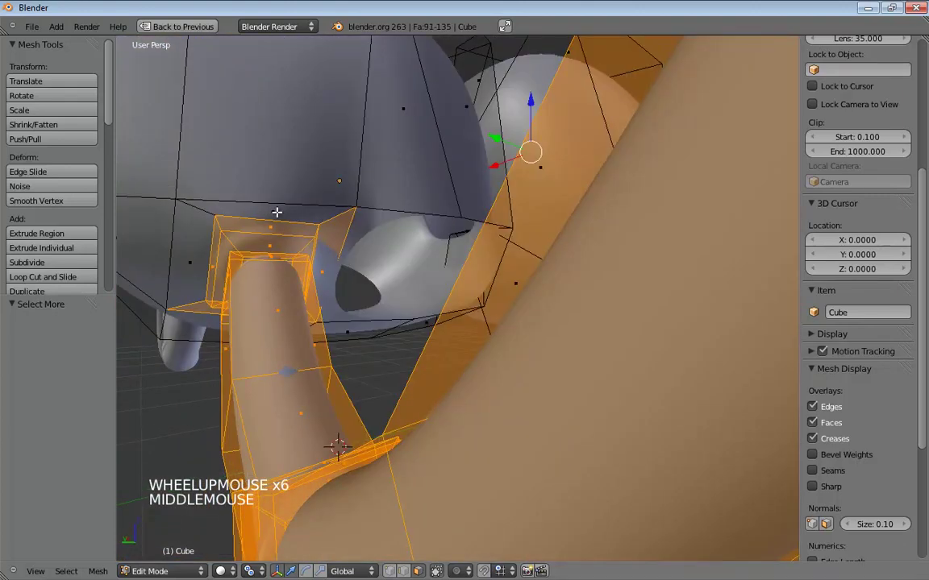
pyautogui.keyDown('shift'); pyautogui.click(197, 245); pyautogui.keyUp('shift')
pyautogui.keyDown('shift'); pyautogui.click(194, 242); pyautogui.keyUp('shift')
# - Duplicate the selected leg twice along the middle segment, offsetting the copies about -0.485 and -0.64 on Y
pyautogui.moveTo(194, 242); pyautogui.dragTo(512, 324, button='middle')
pyautogui.scroll(-4, 270, 283)
pyautogui.scroll(-4, 499, 302)
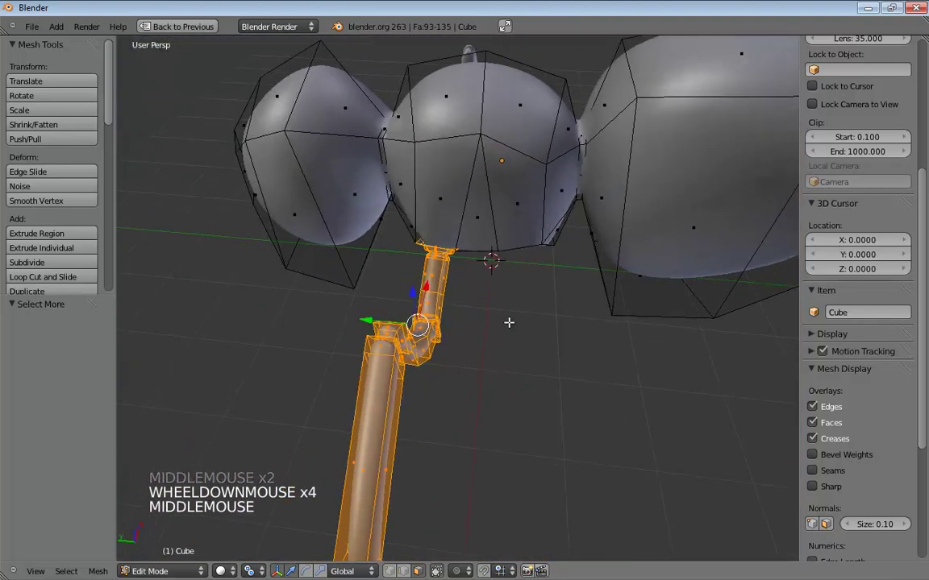
pyautogui.hotkey('shift', 'd')
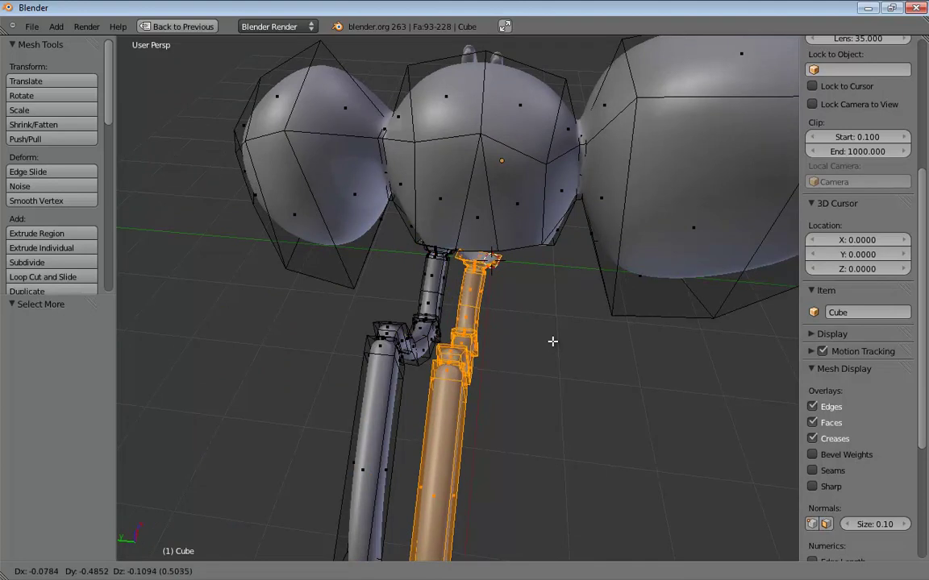
pyautogui.click(548, 353)
pyautogui.hotkey('shift', 'd')
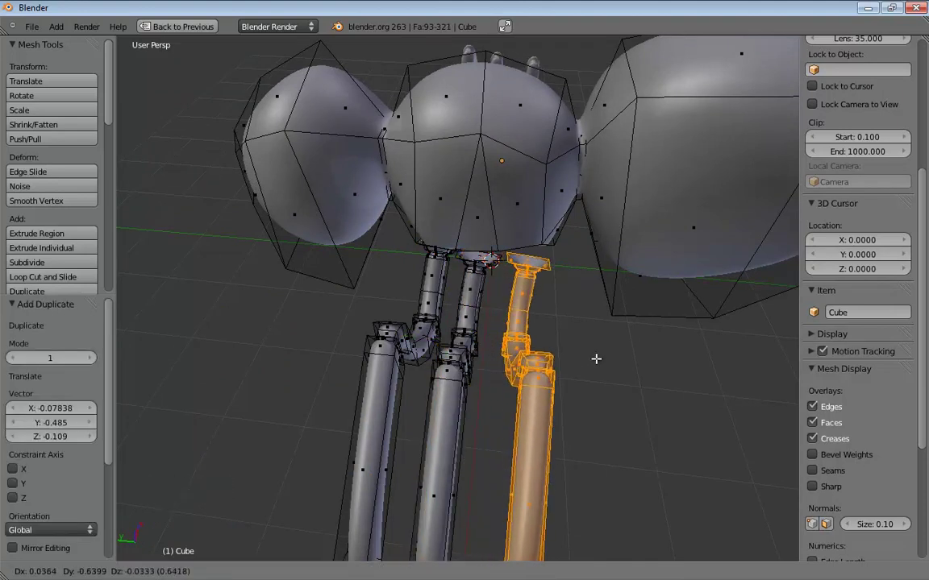
pyautogui.click(596, 359)
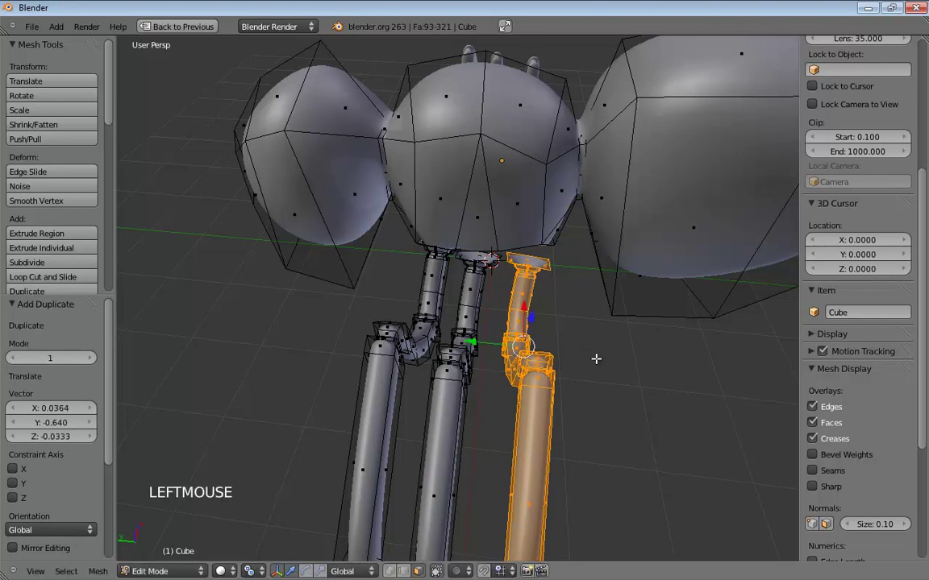
# - In vertex selection, merge the middle leg's front outer base corner into the adjoining body vertex beside the front leg, using At Last
pyautogui.moveTo(577, 352); pyautogui.dragTo(602, 320, button='middle')
pyautogui.moveTo(619, 302); pyautogui.dragTo(532, 222, button='middle')
pyautogui.scroll(4, 433, 245)
pyautogui.scroll(5, 415, 260)
pyautogui.keyDown('shift'); pyautogui.moveTo(415, 260); pyautogui.dragTo(419, 306, button='middle'); pyautogui.keyUp('shift')
pyautogui.moveTo(419, 306); pyautogui.dragTo(457, 364, button='middle')
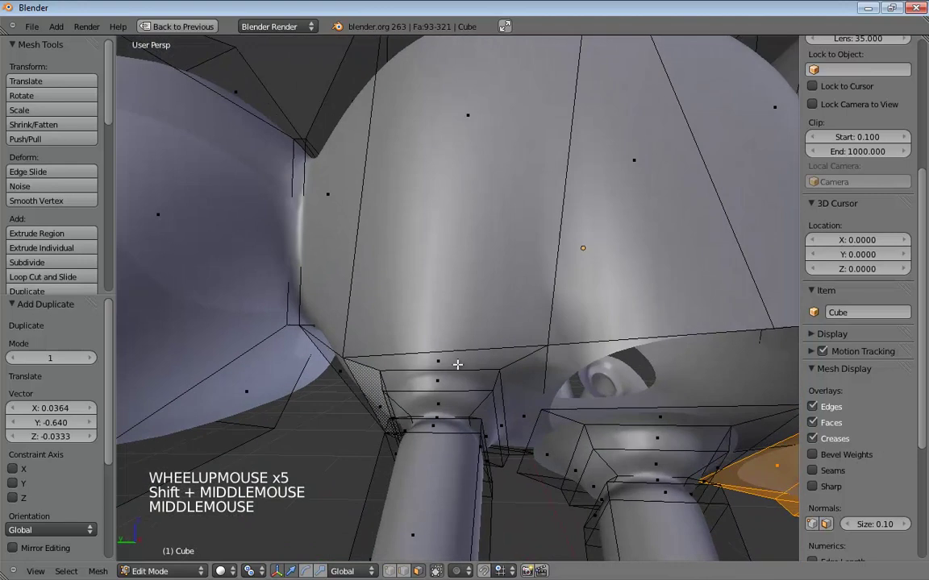
pyautogui.hotkey('ctrl', 'Tab')
pyautogui.click(540, 409)
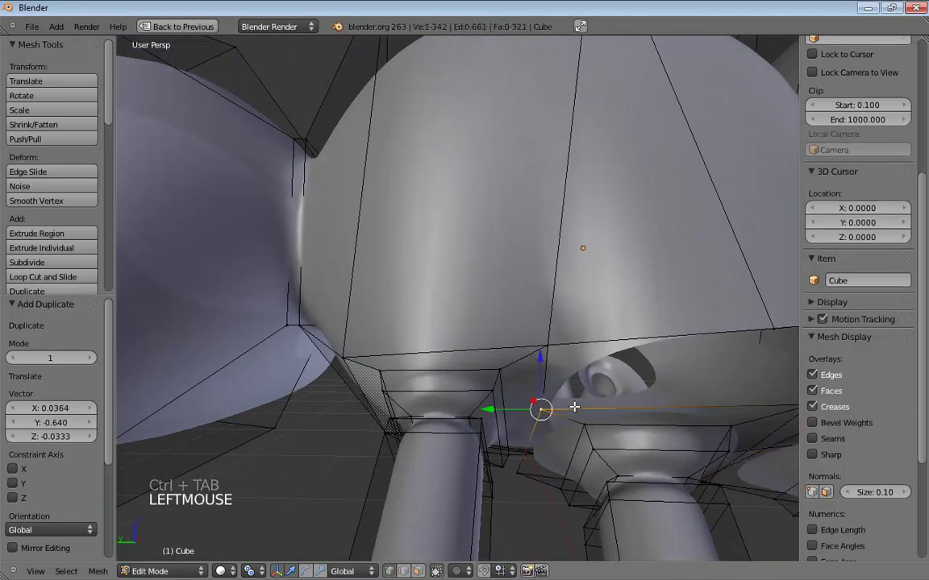
pyautogui.keyDown('shift'); pyautogui.click(549, 346); pyautogui.keyUp('shift')
pyautogui.hotkey('alt', 'm')
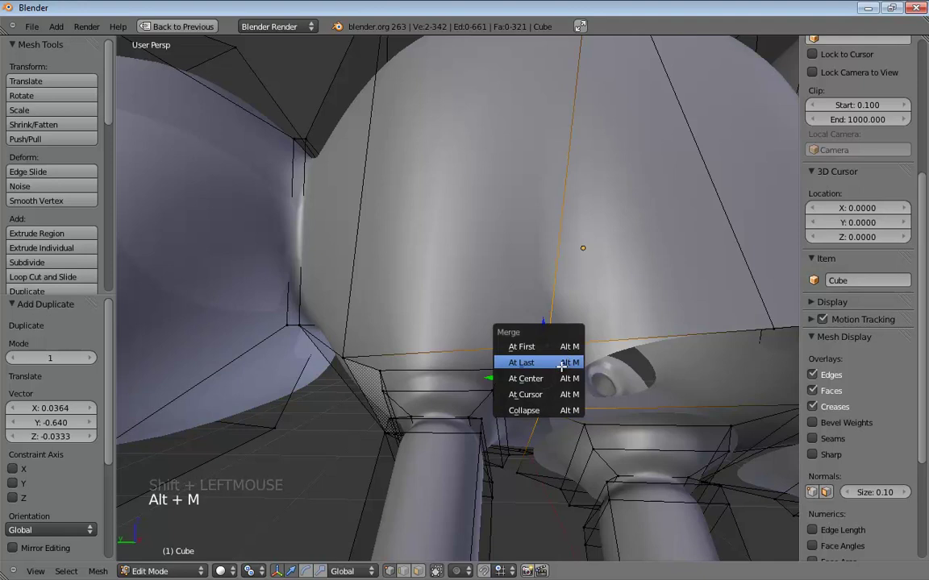
pyautogui.click(521, 362)
# - Merge the matching pair of open underside vertices between the front and middle leg bases, using At Last
pyautogui.moveTo(591, 394); pyautogui.dragTo(484, 331, button='middle')
pyautogui.click(516, 426)
pyautogui.keyDown('shift'); pyautogui.click(587, 417); pyautogui.keyUp('shift')
pyautogui.hotkey('alt', 'm')
pyautogui.click(614, 429)
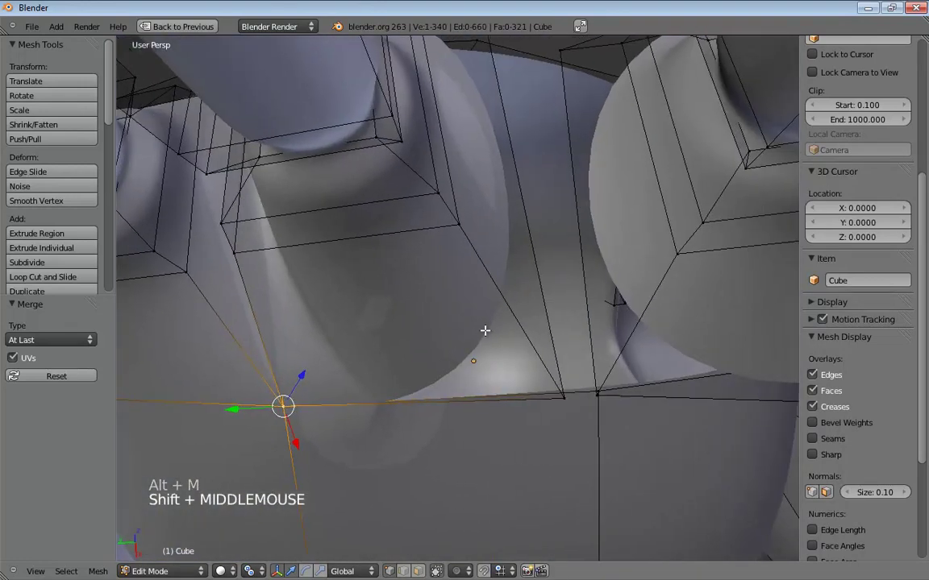
pyautogui.click(564, 399)
pyautogui.moveTo(603, 393); pyautogui.dragTo(605, 311, button='middle')
pyautogui.keyDown('shift'); pyautogui.click(606, 311); pyautogui.keyUp('shift')
pyautogui.keyDown('shift'); pyautogui.click(616, 327); pyautogui.keyUp('shift')
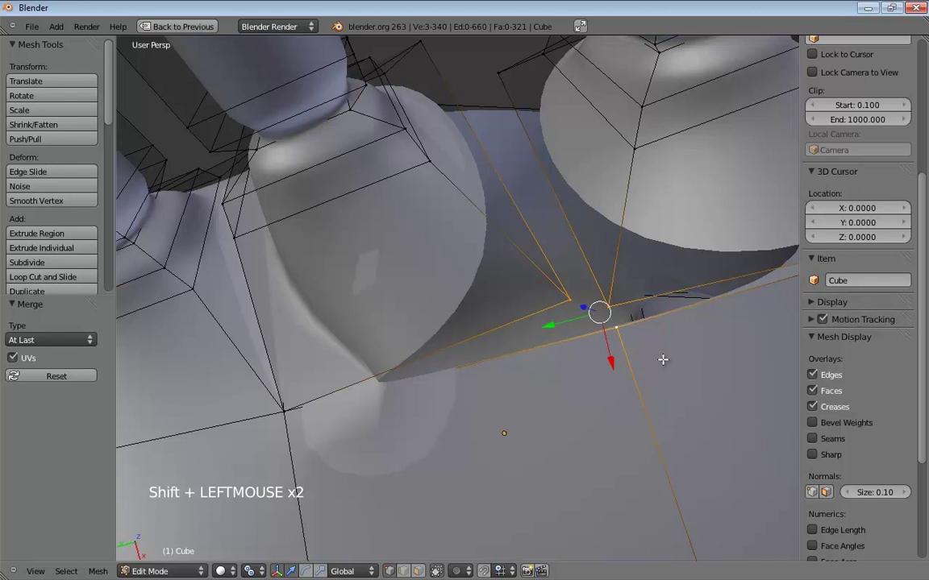
pyautogui.hotkey('ctrl', 'r')
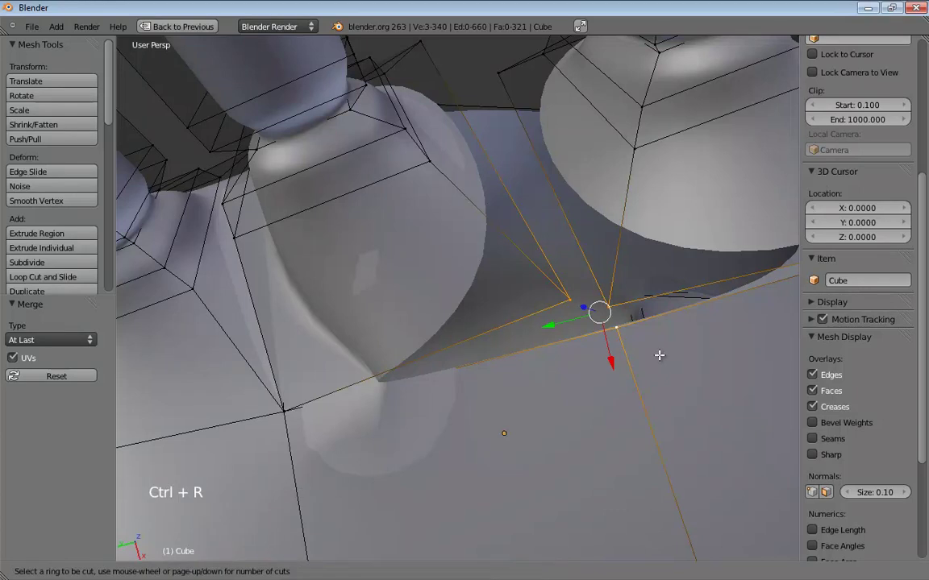
pyautogui.press('Escape')
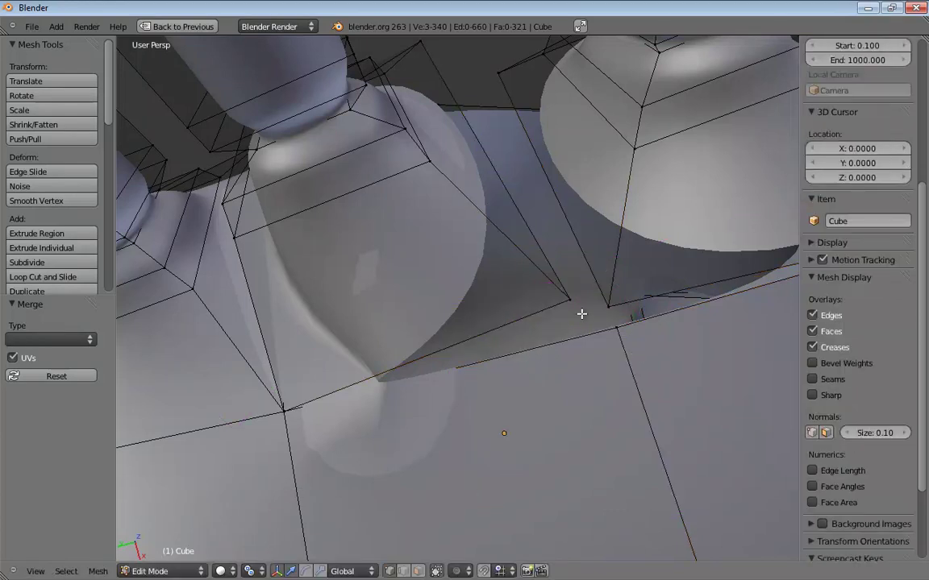
# - Merge the middle and rear leg bases' underside corners into the adjacent body vertex, using At Last
pyautogui.click(564, 300)
pyautogui.keyDown('shift'); pyautogui.click(608, 307); pyautogui.keyUp('shift')
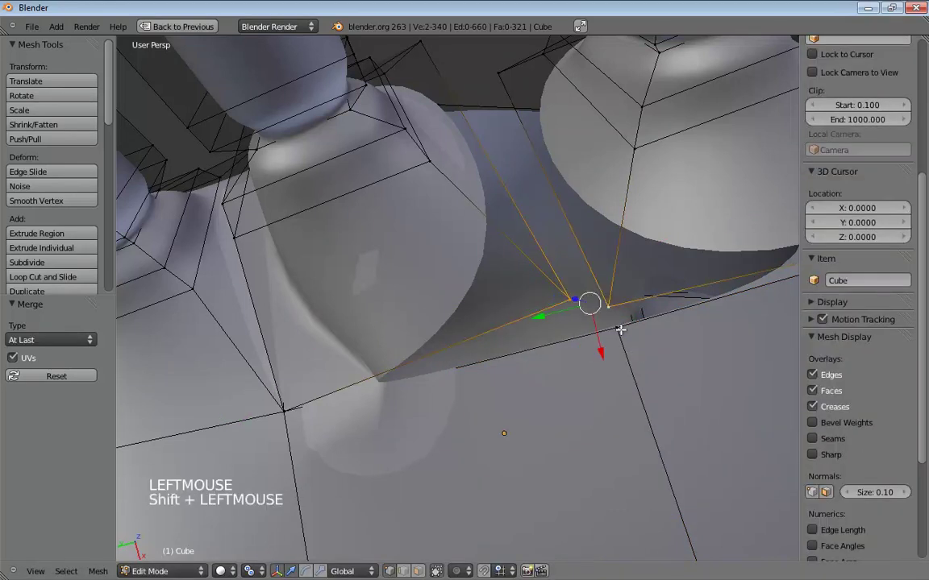
pyautogui.keyDown('shift'); pyautogui.click(621, 328); pyautogui.keyUp('shift')
pyautogui.hotkey('alt', 'm')
pyautogui.click(618, 332)
# - Merge the outer corners of the middle and rear leg bases into the body vertex above the gap, using At Last
pyautogui.moveTo(614, 320); pyautogui.dragTo(576, 347, button='middle')
pyautogui.click(490, 267)
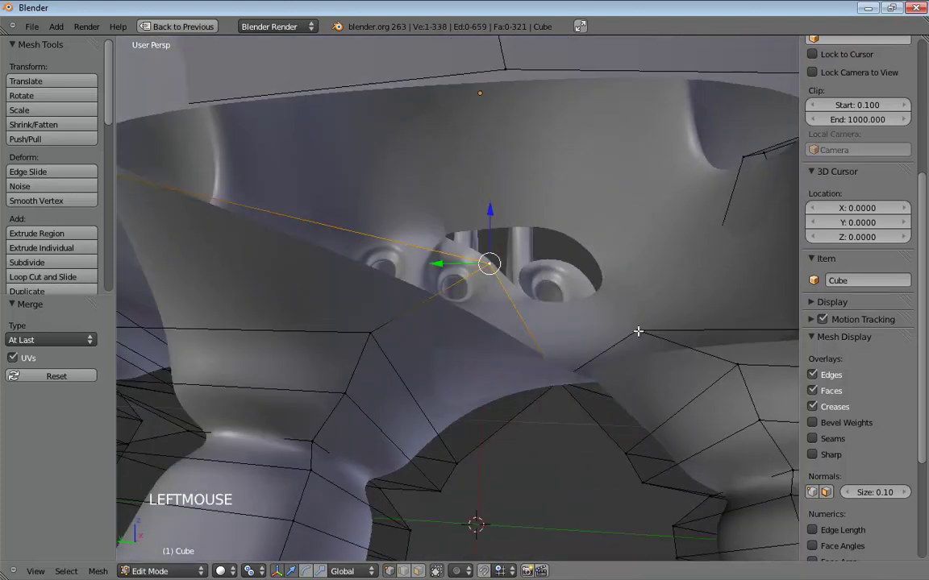
pyautogui.keyDown('shift'); pyautogui.click(636, 330); pyautogui.keyUp('shift')
pyautogui.keyDown('shift'); pyautogui.click(505, 69); pyautogui.keyUp('shift')
pyautogui.hotkey('alt', 'm')
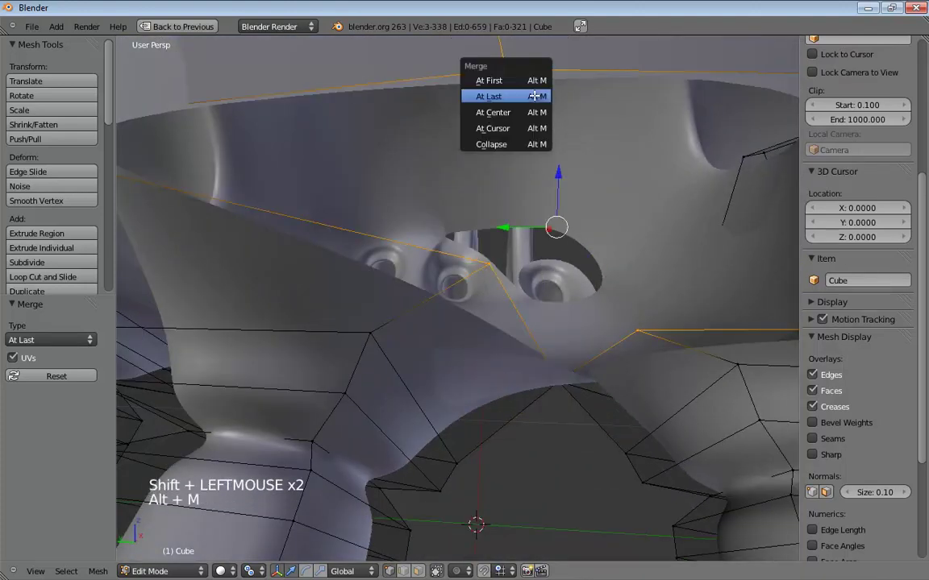
pyautogui.click(536, 93)
# - Merge the rear leg's outer back base corner into the nearby vertex on the middle body segment, using At Last
pyautogui.scroll(-3, 631, 218)
pyautogui.moveTo(634, 215); pyautogui.dragTo(655, 323, button='middle')
pyautogui.click(651, 325)
pyautogui.keyDown('shift'); pyautogui.click(592, 206); pyautogui.keyUp('shift')
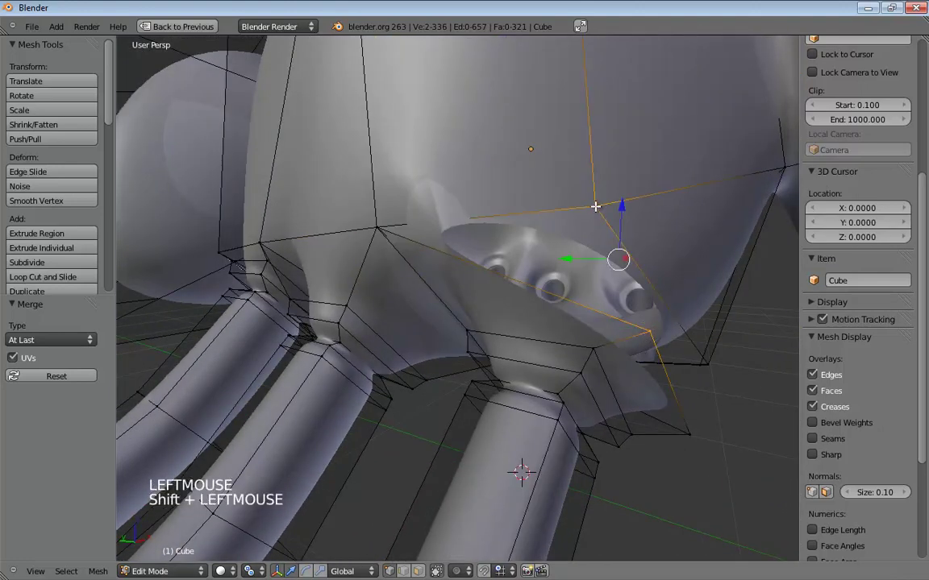
pyautogui.hotkey('alt', 'm')
pyautogui.click(591, 209)
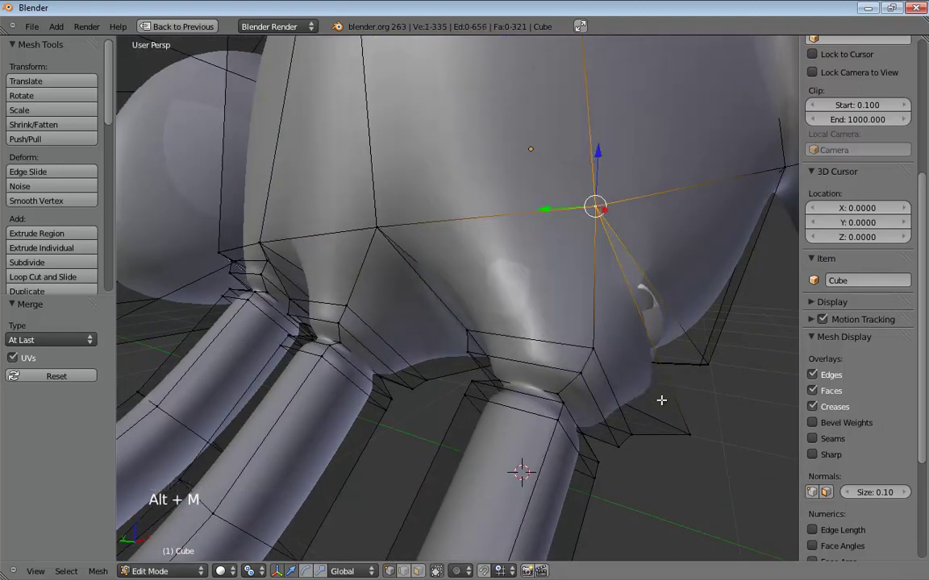
# - Close the last gap by merging the rear leg's remaining base corner into the adjacent underside body vertex, using At Last
pyautogui.click(689, 435)
pyautogui.moveTo(703, 373); pyautogui.dragTo(694, 336, button='middle')
pyautogui.keyDown('shift'); pyautogui.click(696, 340); pyautogui.keyUp('shift')
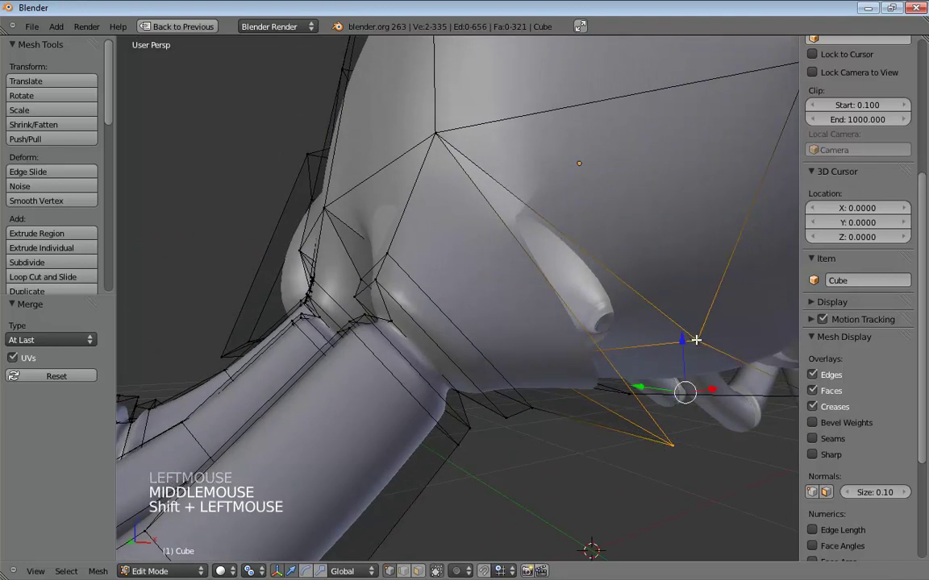
pyautogui.hotkey('alt', 'm')
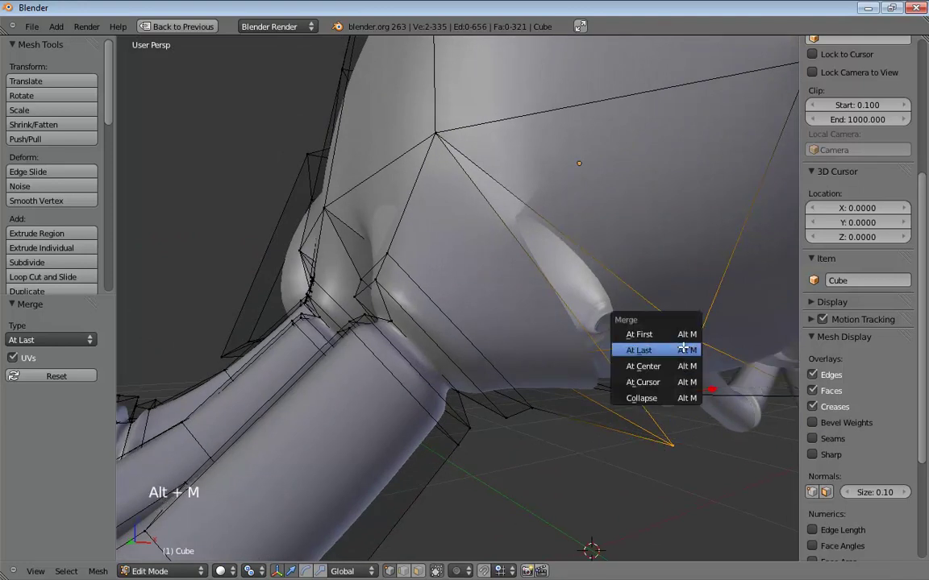
pyautogui.click(685, 350)
pyautogui.moveTo(595, 332); pyautogui.dragTo(538, 390, button='middle')
pyautogui.scroll(-10, 595, 346)
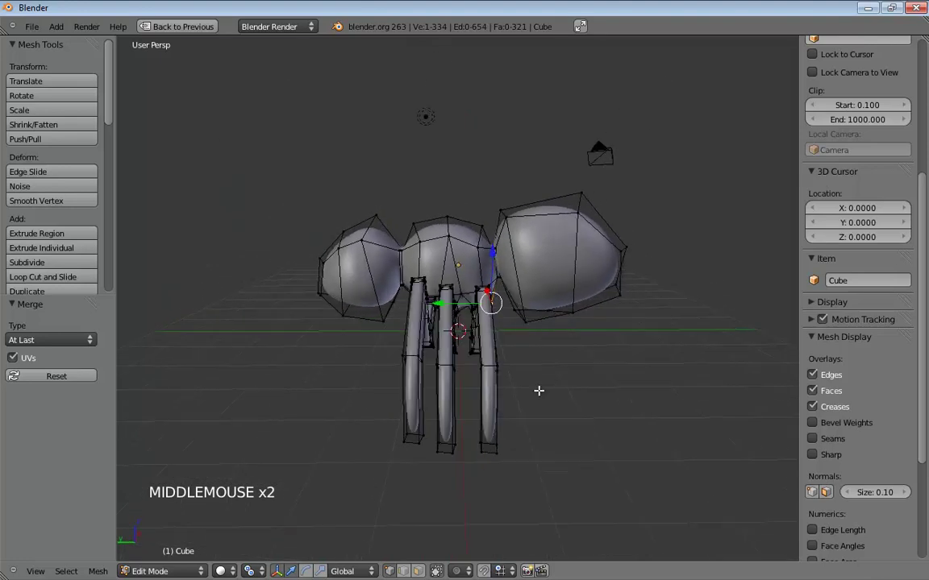
# - Select the four vertices at the tip of the rear leg
pyautogui.click(501, 443)
pyautogui.keyDown('shift'); pyautogui.click(482, 439); pyautogui.keyUp('shift')
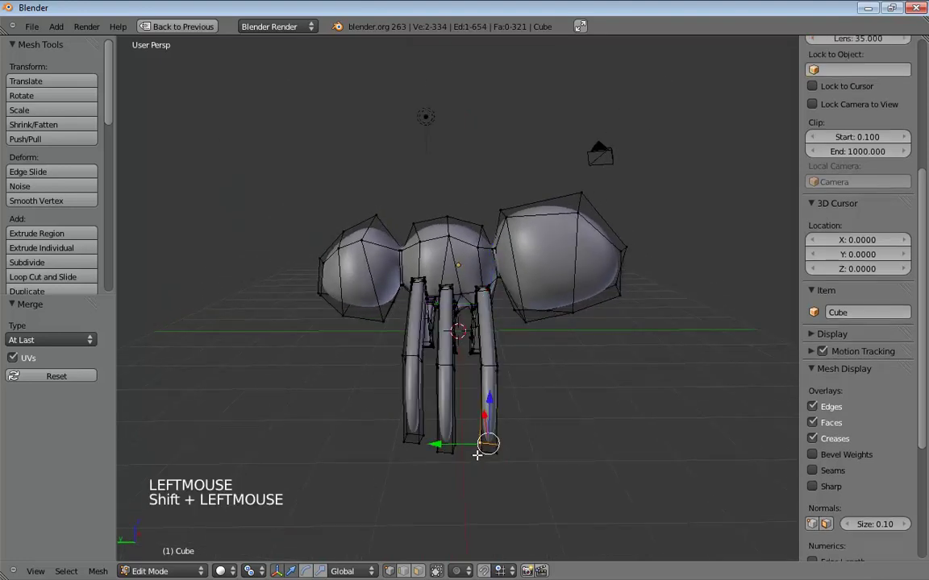
pyautogui.keyDown('shift'); pyautogui.click(495, 448); pyautogui.keyUp('shift')
pyautogui.keyDown('shift'); pyautogui.click(500, 452); pyautogui.keyUp('shift')
pyautogui.scroll(4, 516, 492)
pyautogui.moveTo(575, 520); pyautogui.dragTo(600, 379, button='middle')
pyautogui.keyDown('shift'); pyautogui.click(615, 444); pyautogui.keyUp('shift')
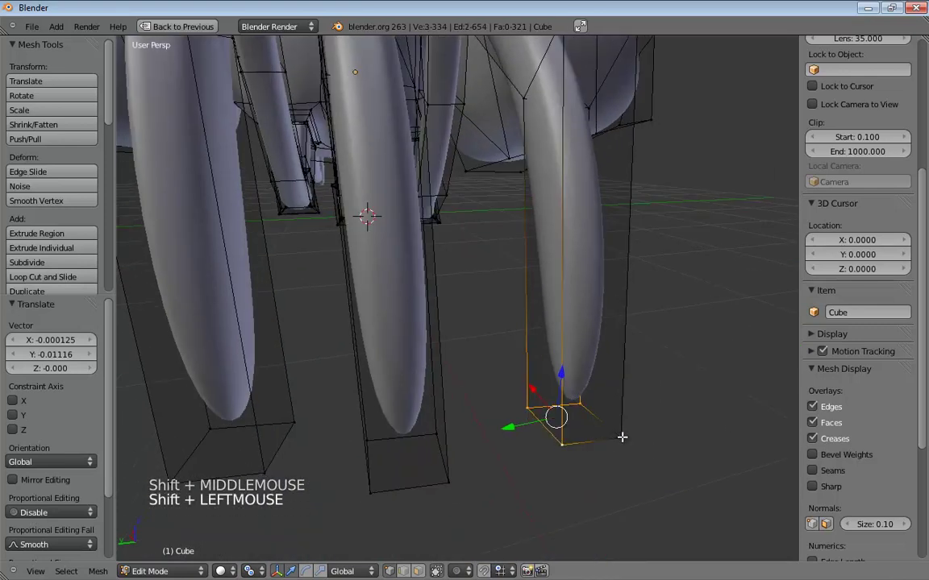
pyautogui.keyDown('shift'); pyautogui.click(622, 435); pyautogui.keyUp('shift')
# - Turn on proportional editing and set it to Connected
pyautogui.scroll(-3, 661, 301)
pyautogui.moveTo(661, 301); pyautogui.dragTo(636, 333, button='middle')
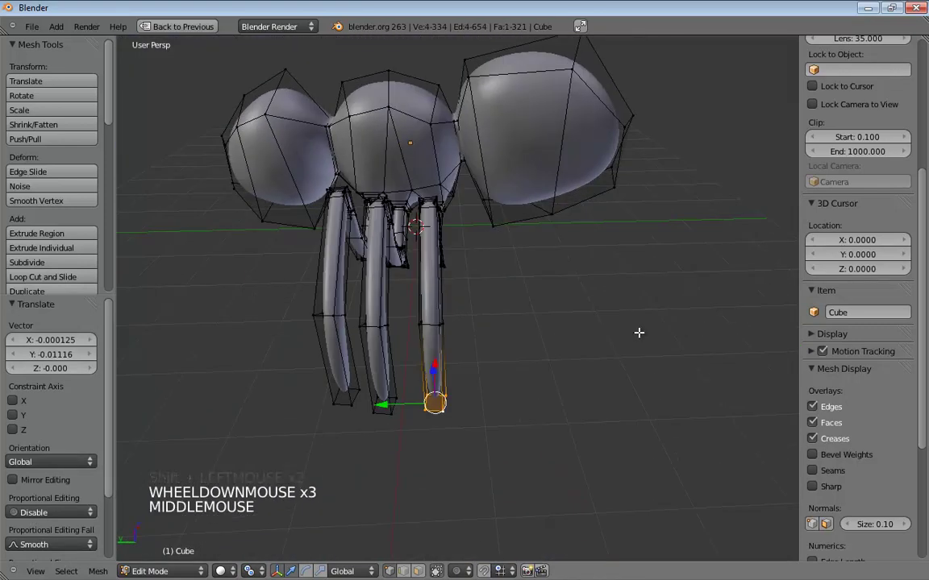
pyautogui.press('o')
pyautogui.press('o')
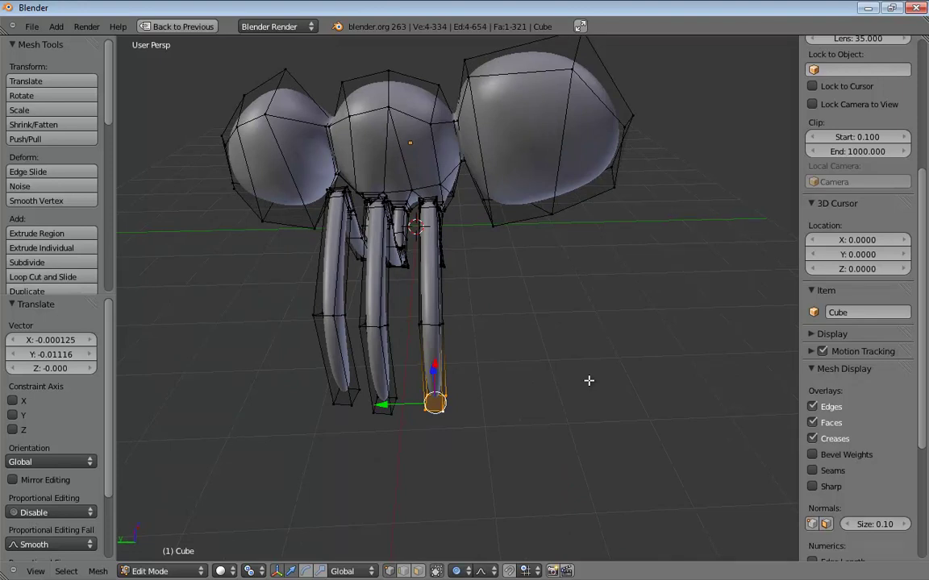
pyautogui.moveTo(588, 381); pyautogui.dragTo(512, 297, button='middle')
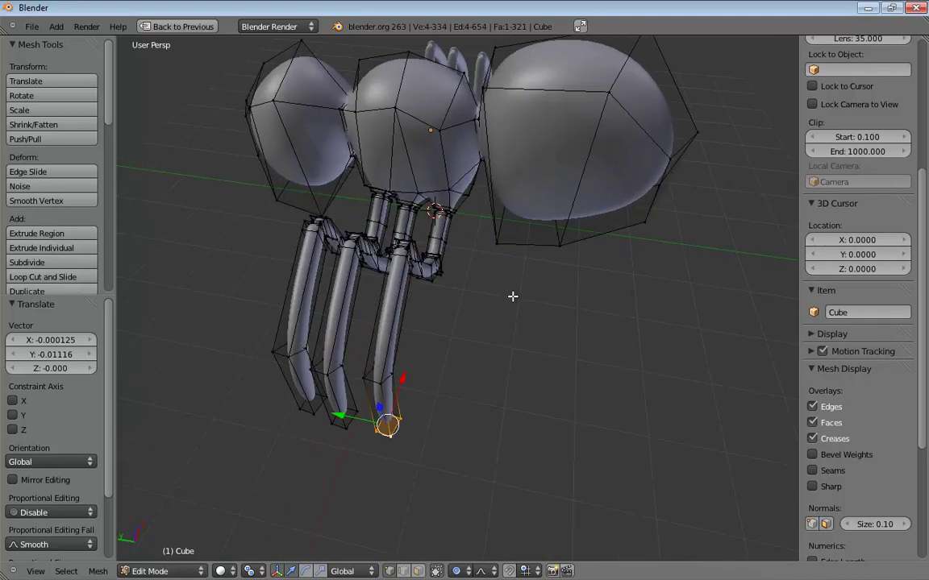
pyautogui.click(472, 569)
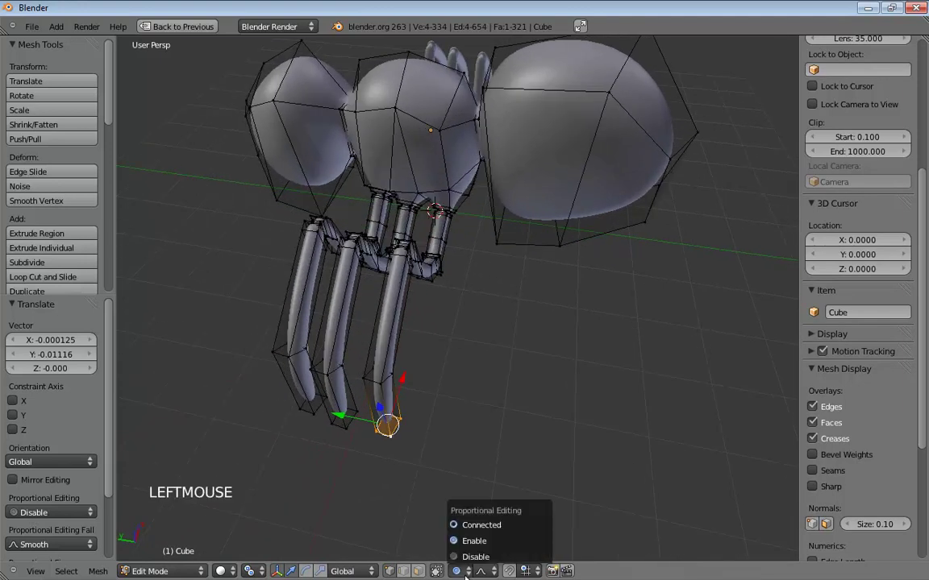
pyautogui.click(485, 526)
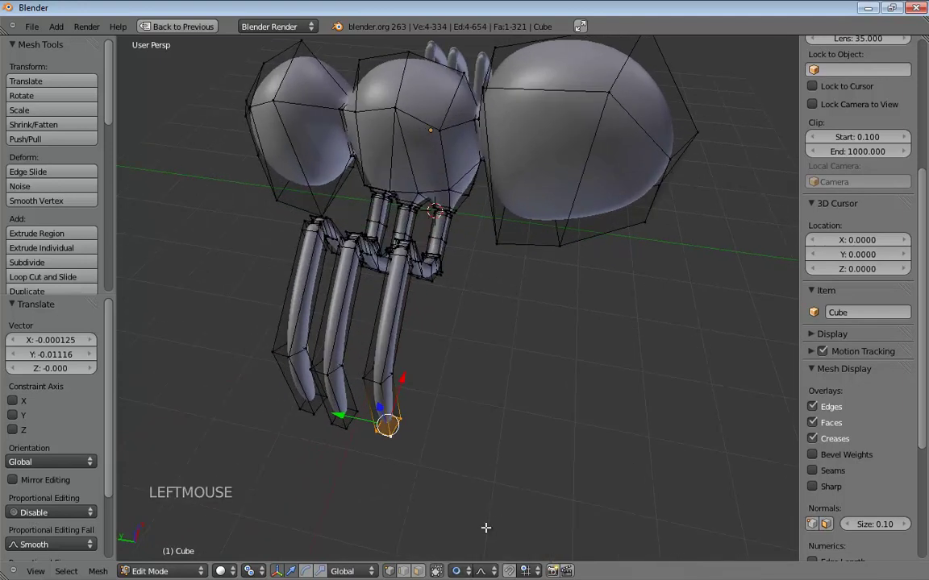
pyautogui.click(457, 570)
# - Try moving the rear leg's tip about -2.54 on Y and 0.76 on X with a proportional size of 6.8
pyautogui.moveTo(397, 431); pyautogui.dragTo(483, 457, button='middle')
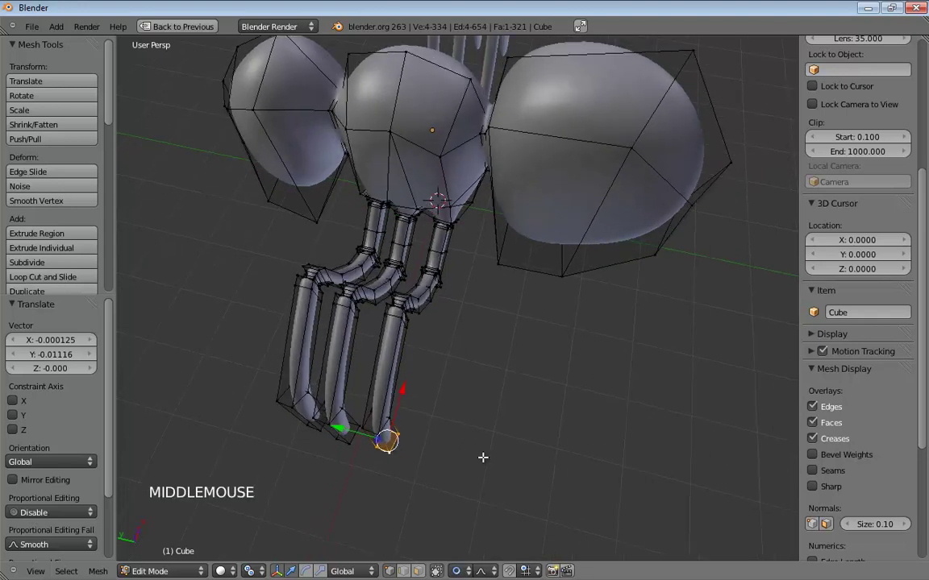
pyautogui.moveTo(388, 441); pyautogui.dragTo(558, 433)
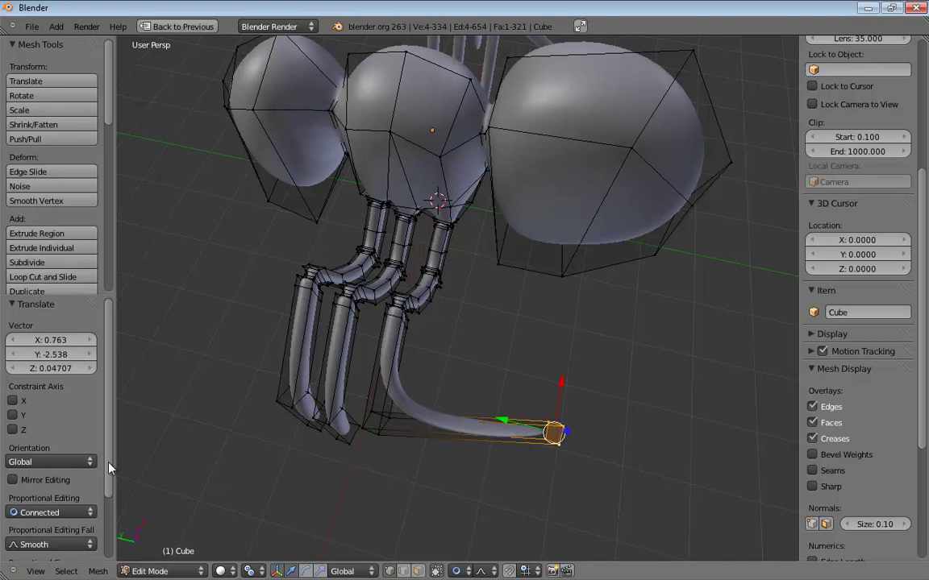
pyautogui.moveTo(109, 468); pyautogui.dragTo(111, 495)
pyautogui.moveTo(48, 495); pyautogui.dragTo(466, 494)
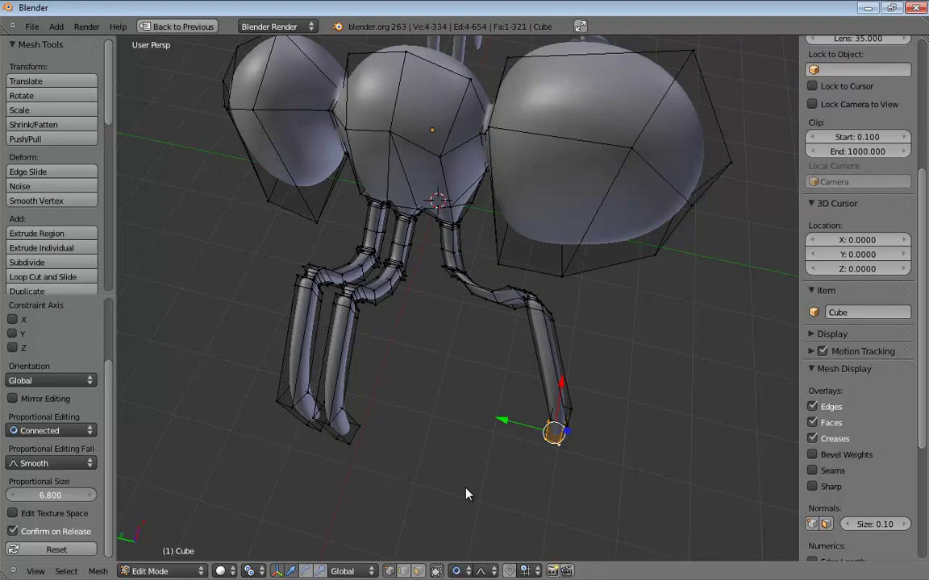
pyautogui.moveTo(327, 385); pyautogui.dragTo(303, 391, button='middle')
pyautogui.hotkey('ctrl', 'z')
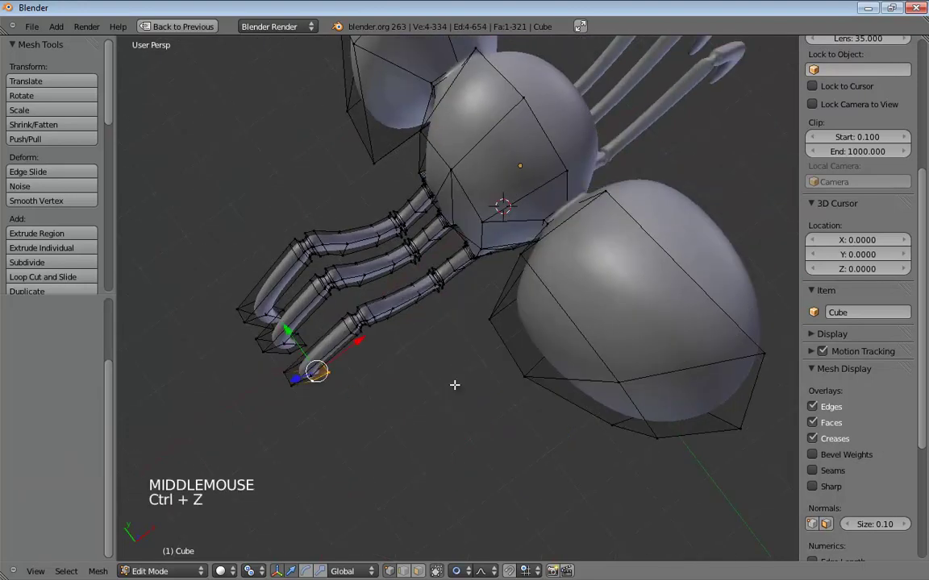
# - Try box-selecting the rear leg's vertices below its upper section and moving them with proportional editing
pyautogui.moveTo(452, 384); pyautogui.dragTo(508, 337, button='middle')
pyautogui.moveTo(442, 273); pyautogui.dragTo(490, 334, button='middle')
pyautogui.press('b')
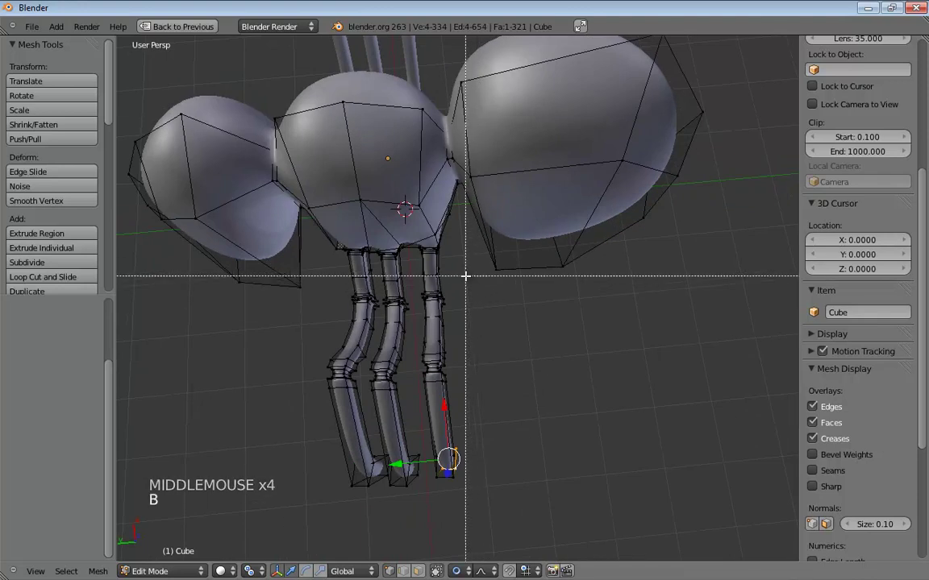
pyautogui.moveTo(465, 274); pyautogui.dragTo(439, 479)
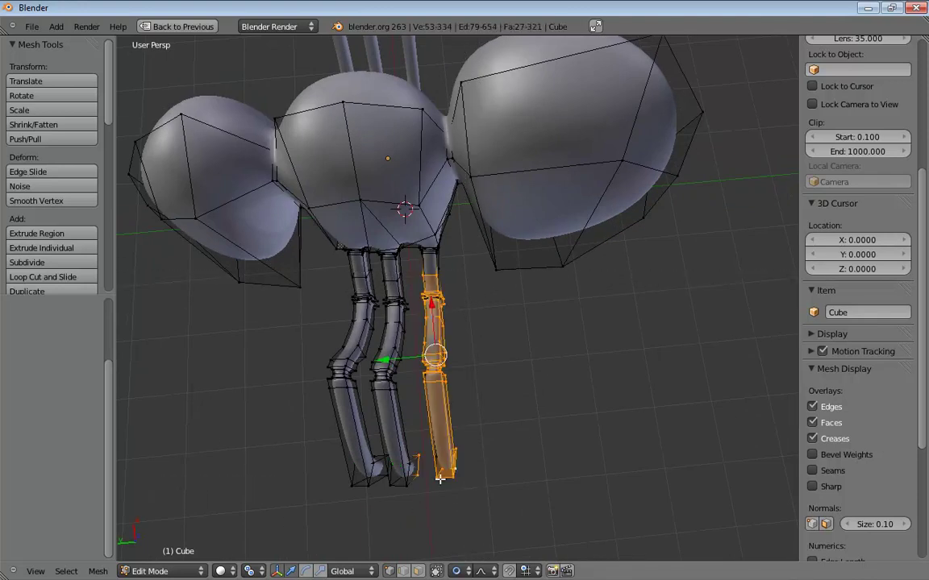
pyautogui.moveTo(440, 479); pyautogui.dragTo(530, 405, button='middle')
pyautogui.moveTo(457, 355); pyautogui.dragTo(481, 398)
pyautogui.hotkey('ctrl', 'z')
pyautogui.keyDown('ctrl'); pyautogui.click(468, 458); pyautogui.keyUp('ctrl')
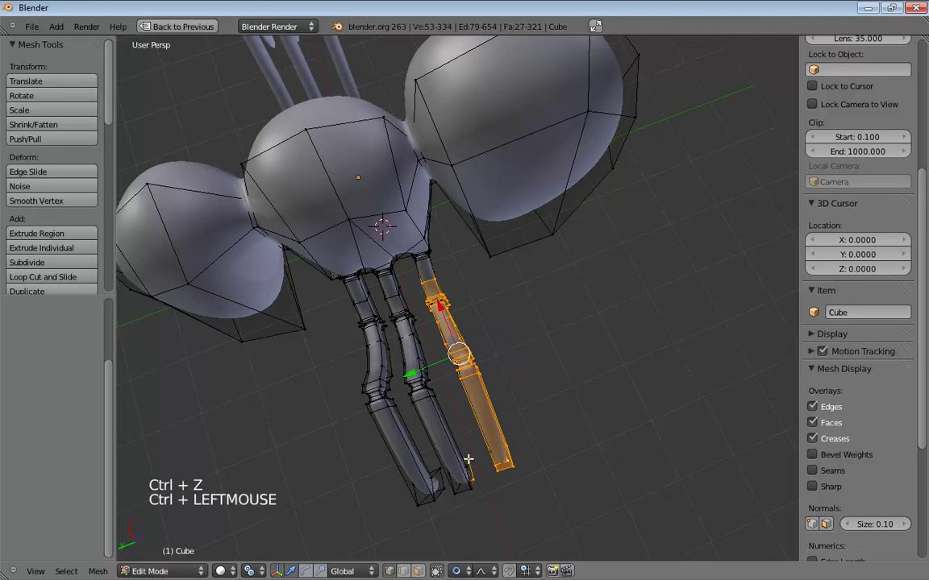
pyautogui.moveTo(468, 442); pyautogui.dragTo(456, 415, button='middle')
pyautogui.keyDown('alt'); pyautogui.click(404, 383); pyautogui.keyUp('alt')
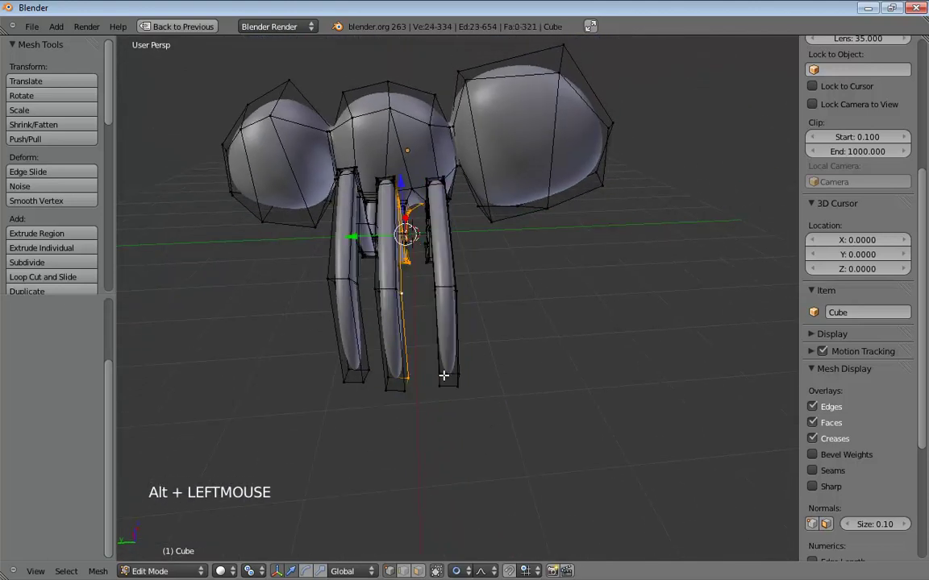
pyautogui.click(439, 385)
pyautogui.moveTo(469, 387); pyautogui.dragTo(579, 324, button='middle')
pyautogui.click(508, 377)
pyautogui.click(552, 303)
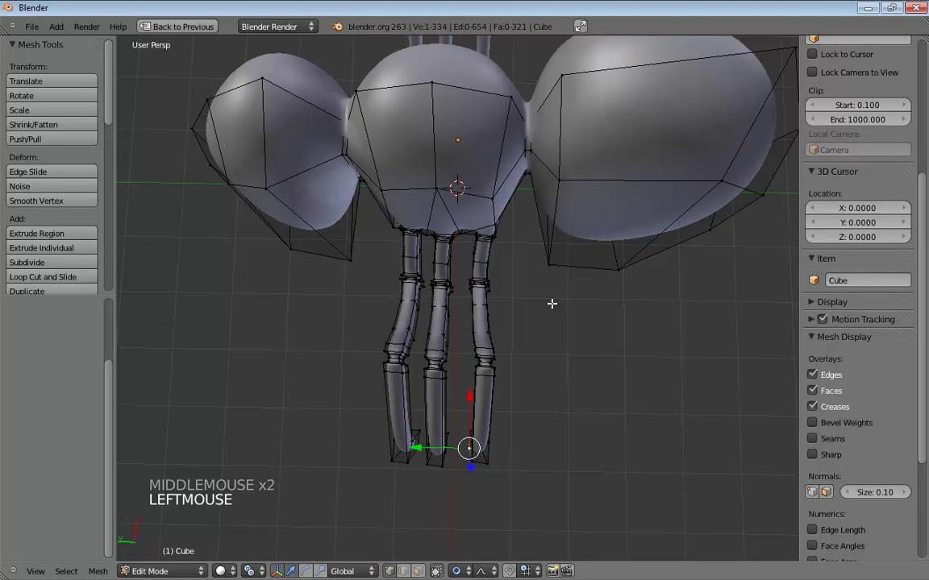
# - Clear the selection, box-select the rear leg below its upper section, and add the missed vertices at its tip
pyautogui.press('a')
pyautogui.press('b')
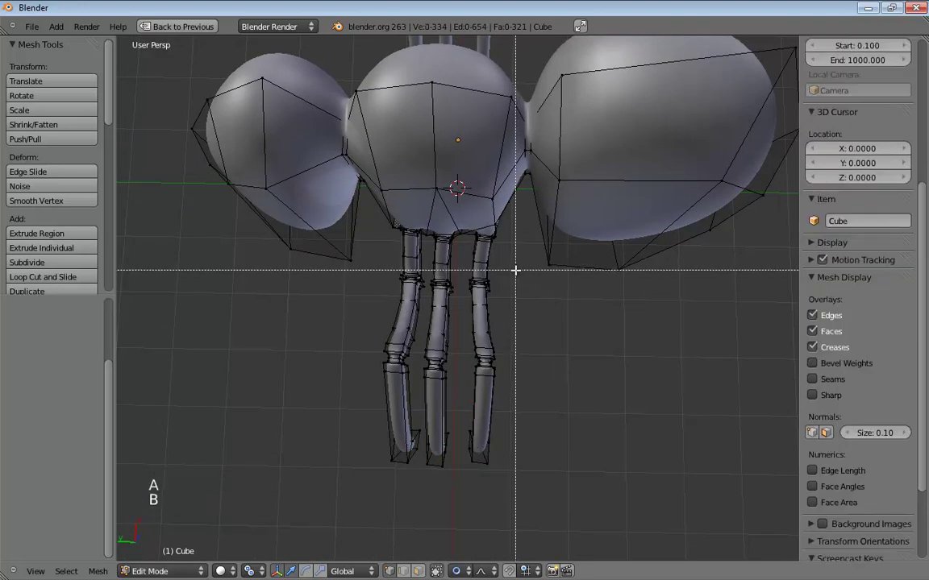
pyautogui.moveTo(508, 258); pyautogui.dragTo(461, 485)
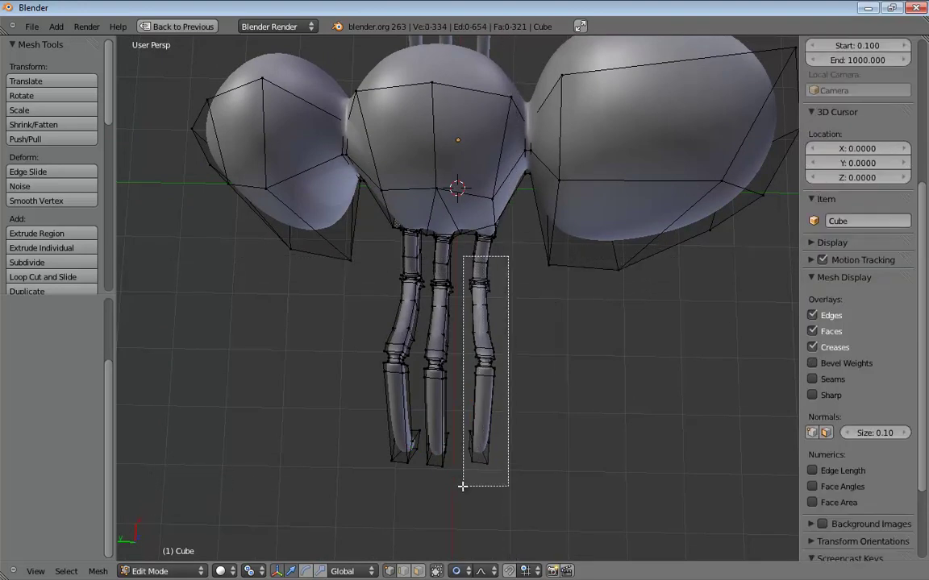
pyautogui.moveTo(460, 485); pyautogui.dragTo(451, 356, button='middle')
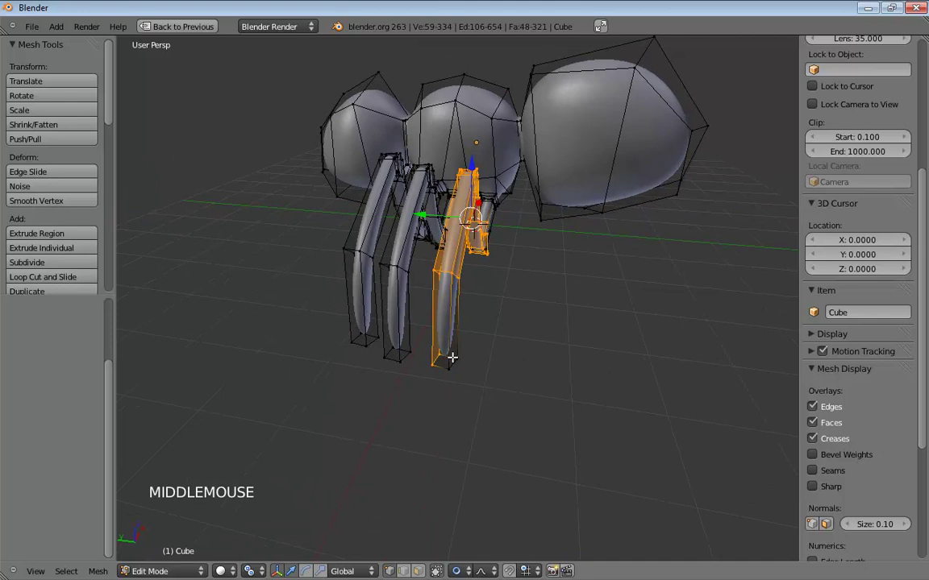
pyautogui.keyDown('shift'); pyautogui.click(450, 368); pyautogui.keyUp('shift')
pyautogui.keyDown('shift'); pyautogui.click(449, 368); pyautogui.keyUp('shift')
# - Switch to wireframe and box-select the rear leg's missed vertices around its upper joint to add them to the selection
pyautogui.moveTo(529, 343); pyautogui.dragTo(409, 280, button='middle')
pyautogui.scroll(5, 490, 250)
pyautogui.keyDown('shift'); pyautogui.moveTo(490, 250); pyautogui.dragTo(660, 315, button='middle'); pyautogui.keyUp('shift')
pyautogui.press('z')
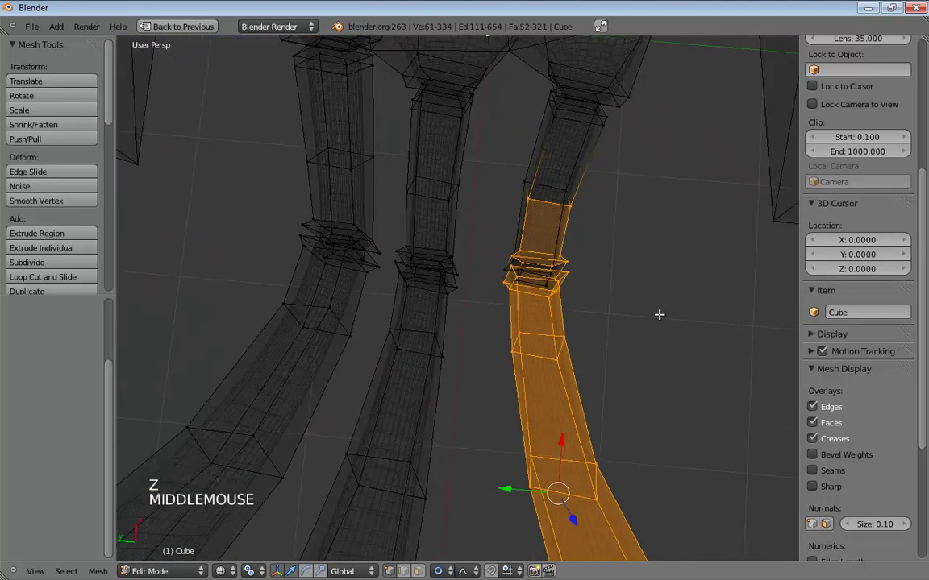
pyautogui.scroll(-2, 610, 332)
pyautogui.press('b')
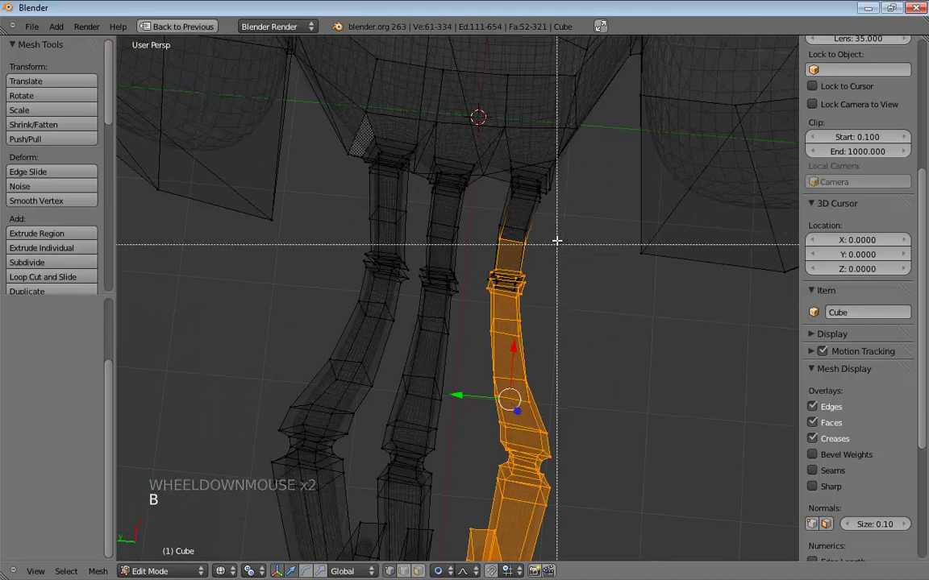
pyautogui.moveTo(555, 240); pyautogui.dragTo(421, 301)
# - Move the selected rear leg section toward the large body segment and rotate it to angle backward, with connected proportional editing at size 1.00
pyautogui.moveTo(588, 355); pyautogui.dragTo(569, 373, button='middle')
pyautogui.scroll(-5, 591, 307)
pyautogui.moveTo(477, 321); pyautogui.dragTo(531, 341)
pyautogui.press('r')
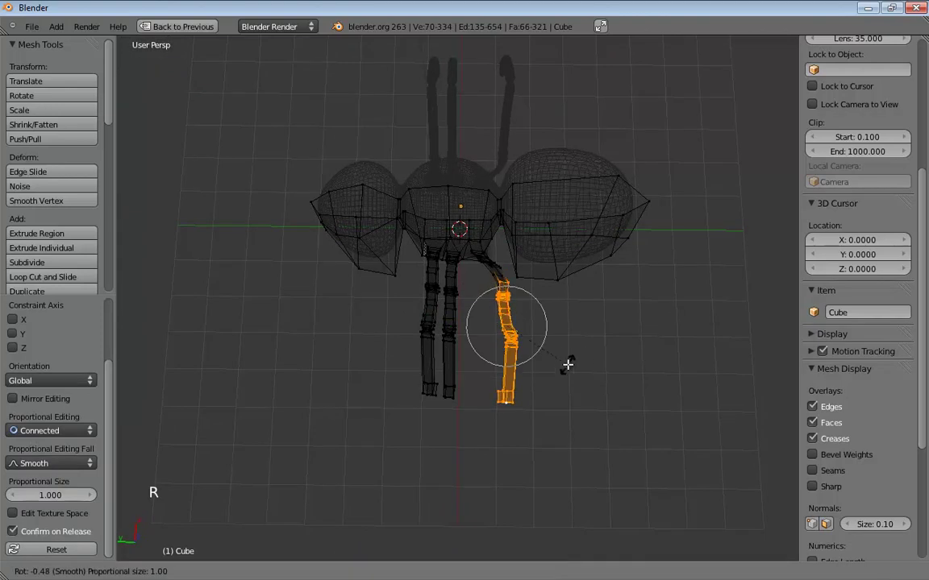
pyautogui.click(622, 321)
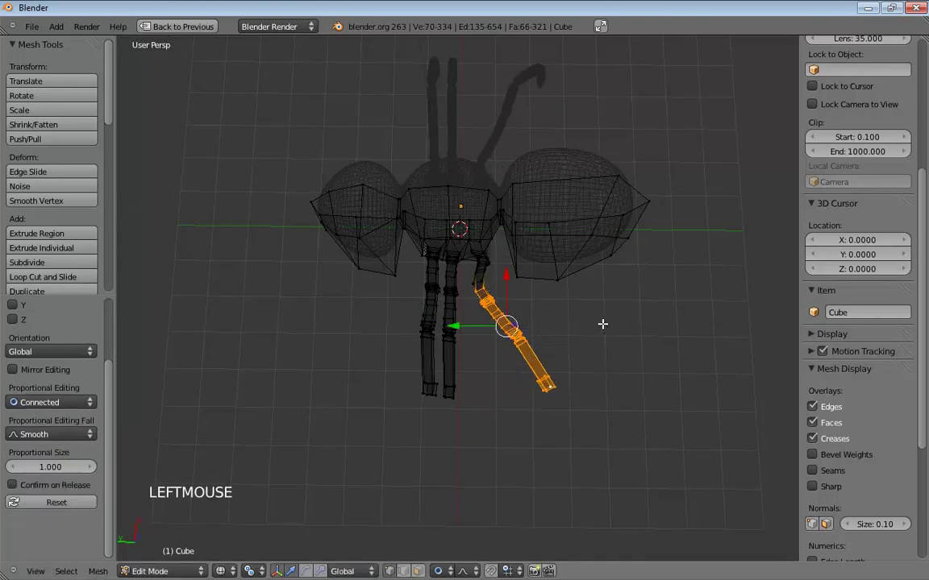
# - Move the rotated rear leg section about 0.20 on X and -0.52 on Y, and nudge it slightly closer to the body
pyautogui.press('g')
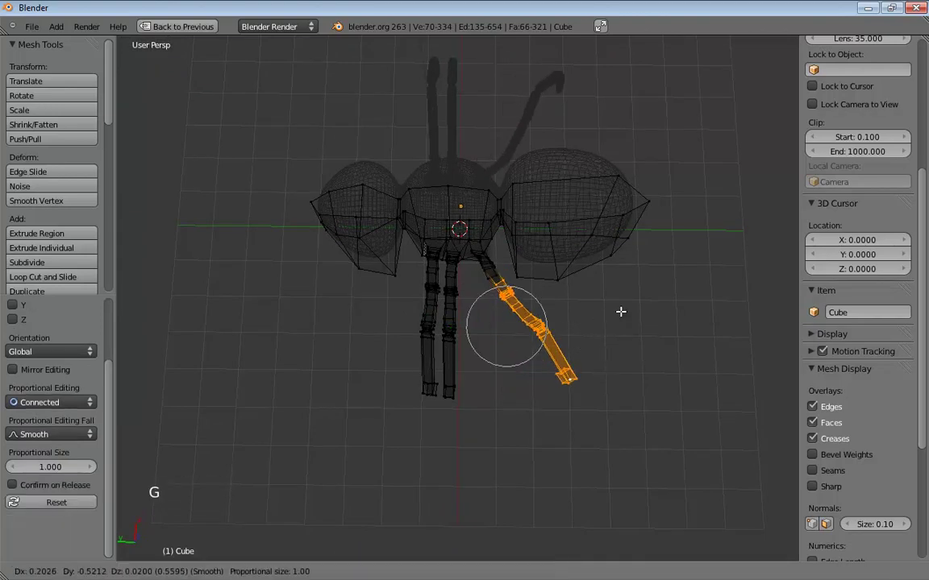
pyautogui.click(622, 313)
pyautogui.moveTo(622, 313); pyautogui.dragTo(533, 255, button='middle')
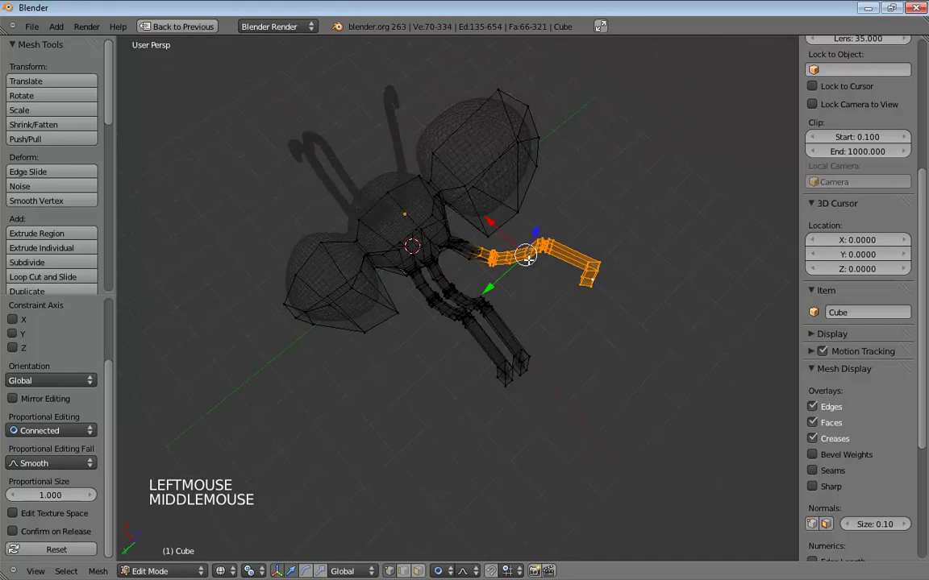
pyautogui.moveTo(533, 254)
pyautogui.mouseDown()
pyautogui.moveTo(549, 254)
pyautogui.moveTo(529, 266)
pyautogui.moveTo(526, 258)
pyautogui.mouseUp()
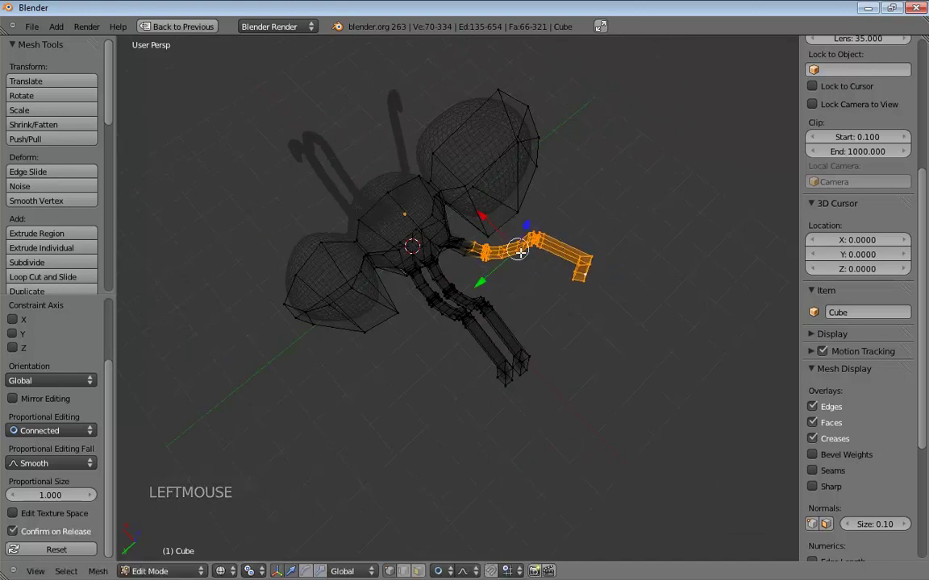
# - Clear the selection and box-select the front leg's vertices below its upper section
pyautogui.moveTo(525, 258); pyautogui.dragTo(410, 283, button='middle')
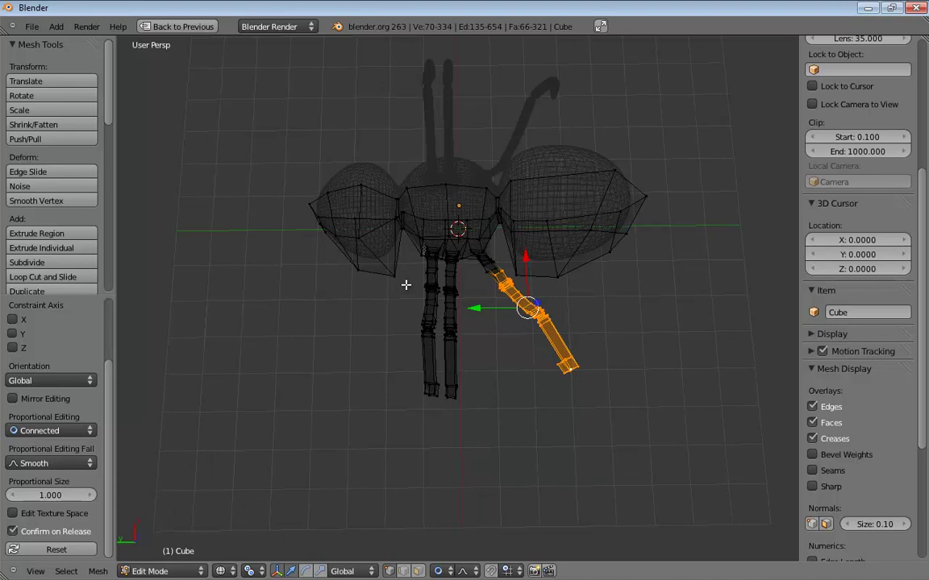
pyautogui.press('a')
pyautogui.press('b')
pyautogui.moveTo(412, 276); pyautogui.dragTo(438, 406)
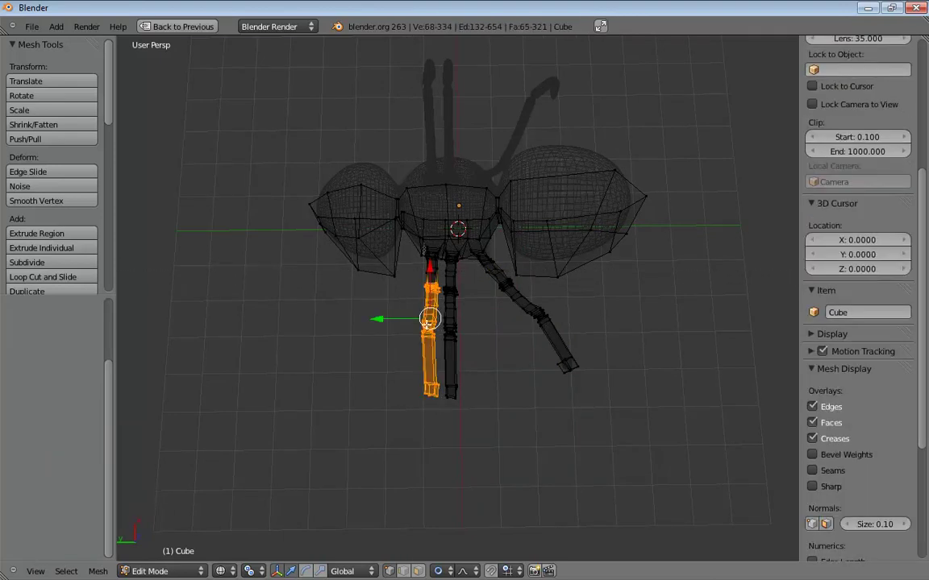
# - Move the selected front leg section forward along the Y axis and rotate it to angle toward the head
pyautogui.moveTo(429, 320); pyautogui.dragTo(411, 323)
pyautogui.hotkey('ctrl', 'z')
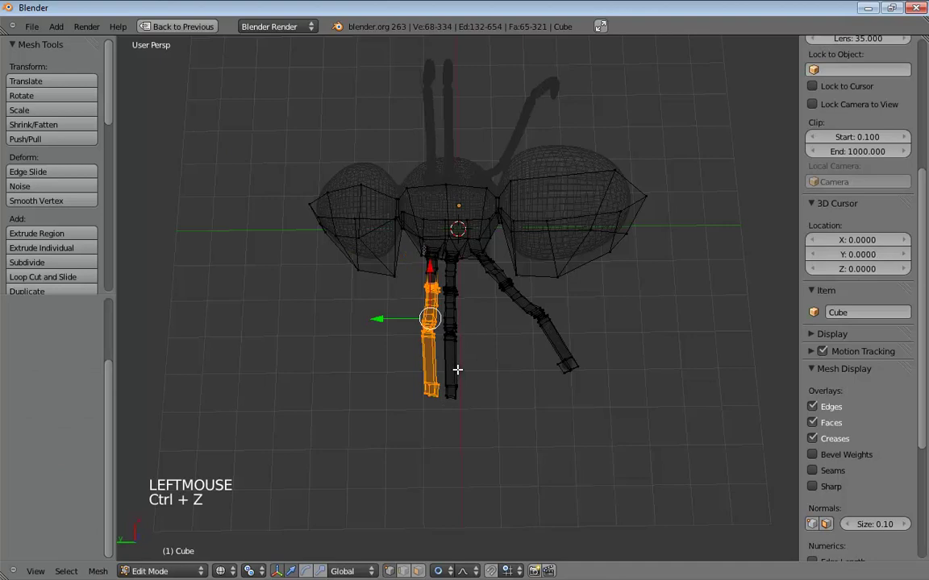
pyautogui.moveTo(456, 370); pyautogui.dragTo(447, 299, button='middle')
pyautogui.moveTo(386, 281); pyautogui.dragTo(346, 281)
pyautogui.hotkey('ctrl', 'z')
pyautogui.moveTo(346, 281); pyautogui.dragTo(514, 402, button='middle')
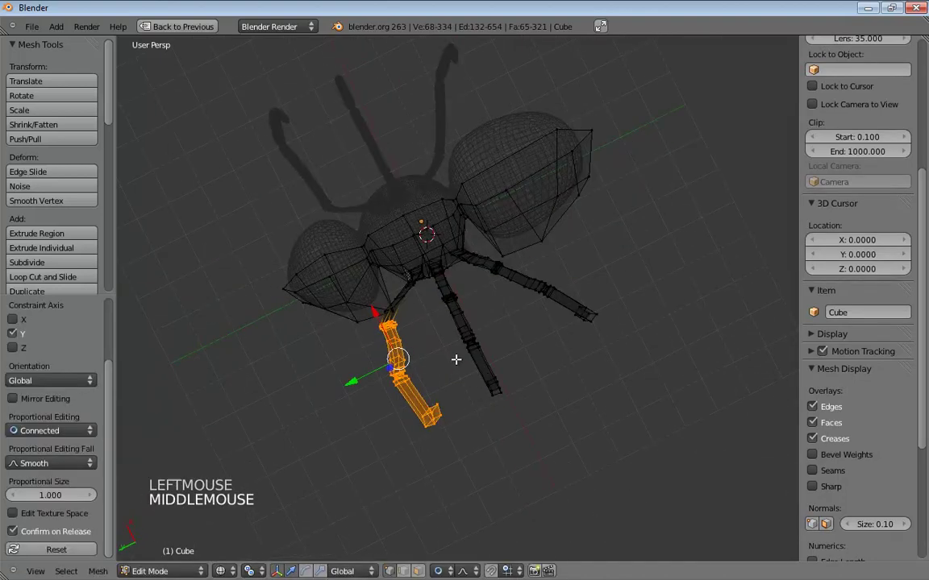
pyautogui.press('r')
pyautogui.click(458, 362)
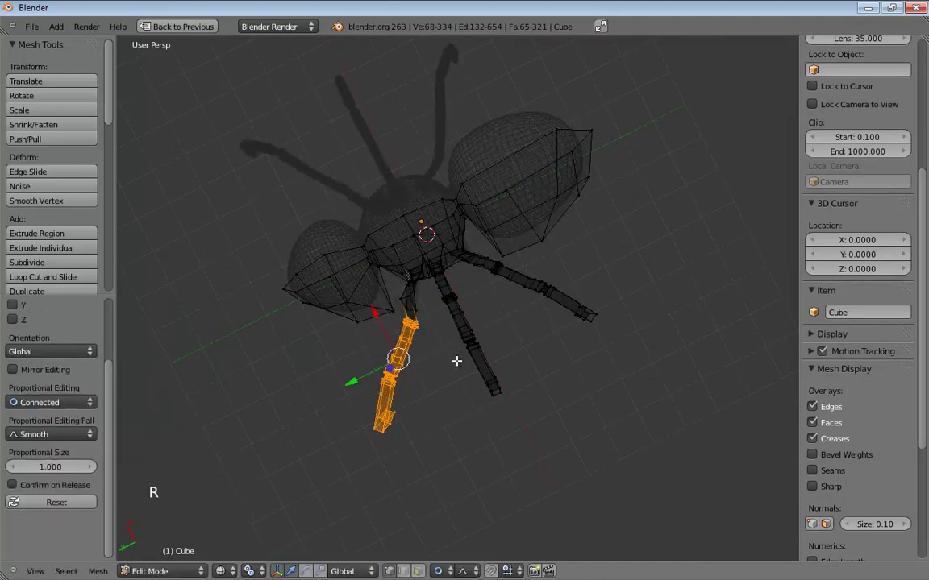
# - Leave mesh editing, return to solid shading and inspect the posed legs from several sides
pyautogui.moveTo(458, 363)
pyautogui.mouseDown(button='middle')
pyautogui.moveTo(441, 285)
pyautogui.moveTo(394, 207)
pyautogui.moveTo(461, 203)
pyautogui.moveTo(449, 297)
pyautogui.moveTo(497, 271)
pyautogui.moveTo(533, 375)
pyautogui.moveTo(589, 359)
pyautogui.moveTo(656, 305)
pyautogui.moveTo(717, 288)
pyautogui.moveTo(696, 346)
pyautogui.moveTo(597, 341)
pyautogui.moveTo(561, 308)
pyautogui.mouseUp(button='middle')
pyautogui.press('Tab')
pyautogui.press('z')
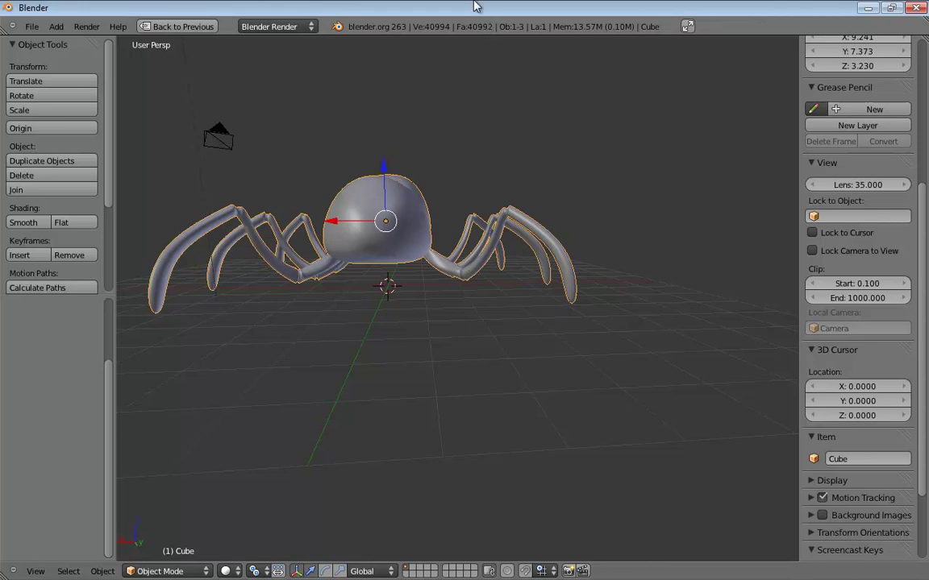
pyautogui.moveTo(465, 166); pyautogui.dragTo(298, 343, button='middle')
pyautogui.moveTo(350, 277); pyautogui.dragTo(485, 172, button='middle')
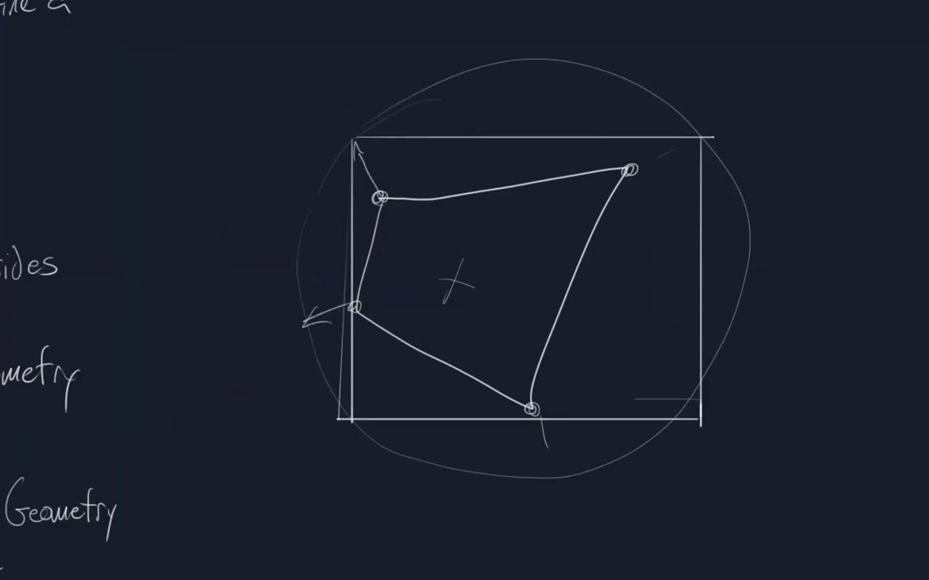
pyautogui.scroll(-2, 689, 454)
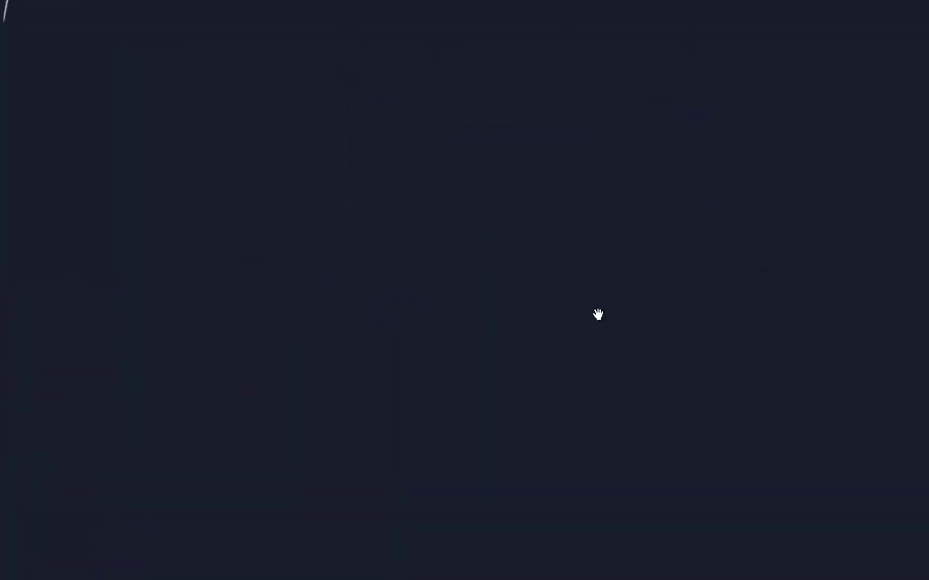